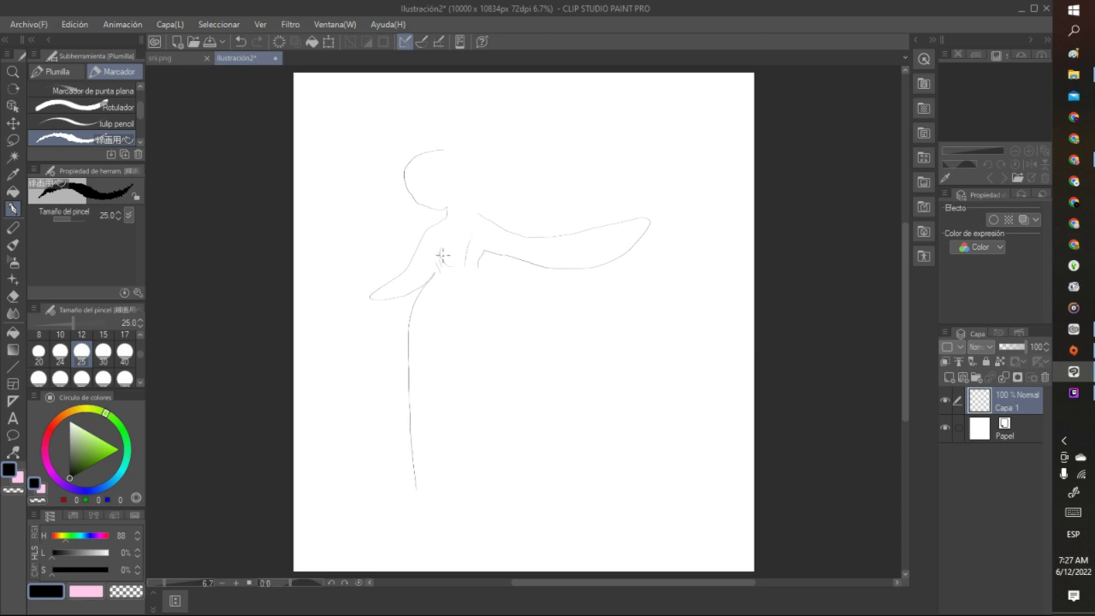
Sketch the gown's waist, flowing skirt and sweeping train, plus the eye and mouth curves on the head
{"action": "mouse_move", "coordinate": [443, 245]}
{"action": "left_mouse_down"}
{"action": "mouse_move", "coordinate": [444, 263]}
{"action": "mouse_move", "coordinate": [543, 293]}
{"action": "mouse_move", "coordinate": [603, 330]}
{"action": "left_mouse_up"}
{"action": "mouse_move", "coordinate": [419, 490]}
{"action": "left_mouse_down"}
{"action": "mouse_move", "coordinate": [495, 498]}
{"action": "mouse_move", "coordinate": [504, 480]}
{"action": "mouse_move", "coordinate": [574, 450]}
{"action": "mouse_move", "coordinate": [686, 323]}
{"action": "left_mouse_up"}
{"action": "mouse_move", "coordinate": [608, 315]}
{"action": "left_mouse_down"}
{"action": "mouse_move", "coordinate": [704, 235]}
{"action": "mouse_move", "coordinate": [638, 377]}
{"action": "left_mouse_up"}
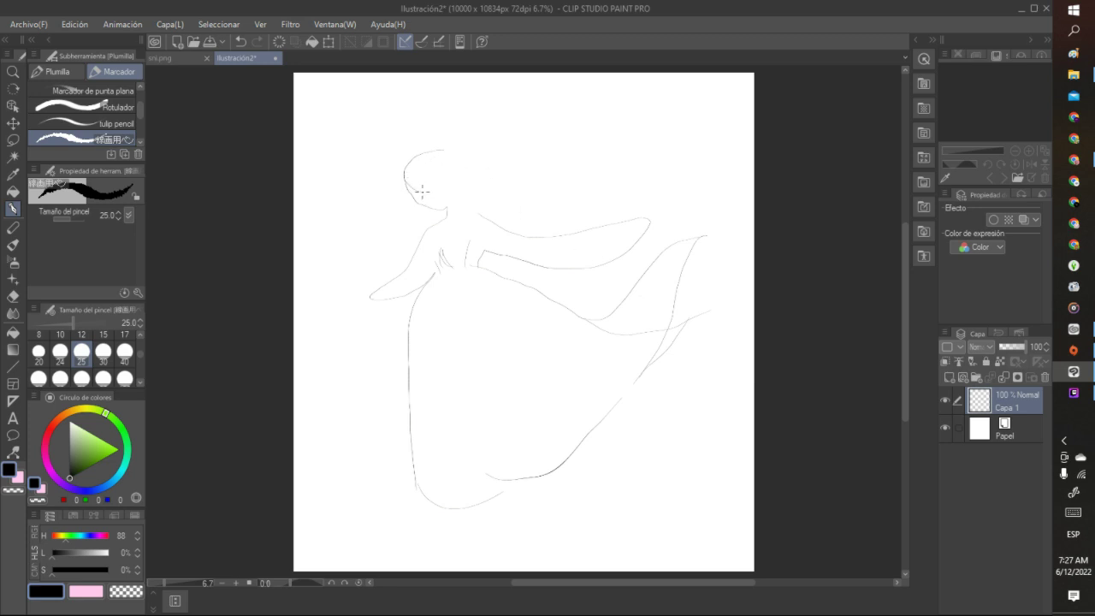
{"action": "mouse_move", "coordinate": [421, 191]}
{"action": "left_mouse_down"}
{"action": "mouse_move", "coordinate": [445, 164]}
{"action": "mouse_move", "coordinate": [458, 168]}
{"action": "mouse_move", "coordinate": [441, 178]}
{"action": "mouse_move", "coordinate": [448, 200]}
{"action": "mouse_move", "coordinate": [431, 207]}
{"action": "left_mouse_up"}
Undo the last face strokes and restore them
{"action": "left_click", "coordinate": [241, 41]}
{"action": "left_click", "coordinate": [242, 41]}
{"action": "left_click", "coordinate": [241, 41]}
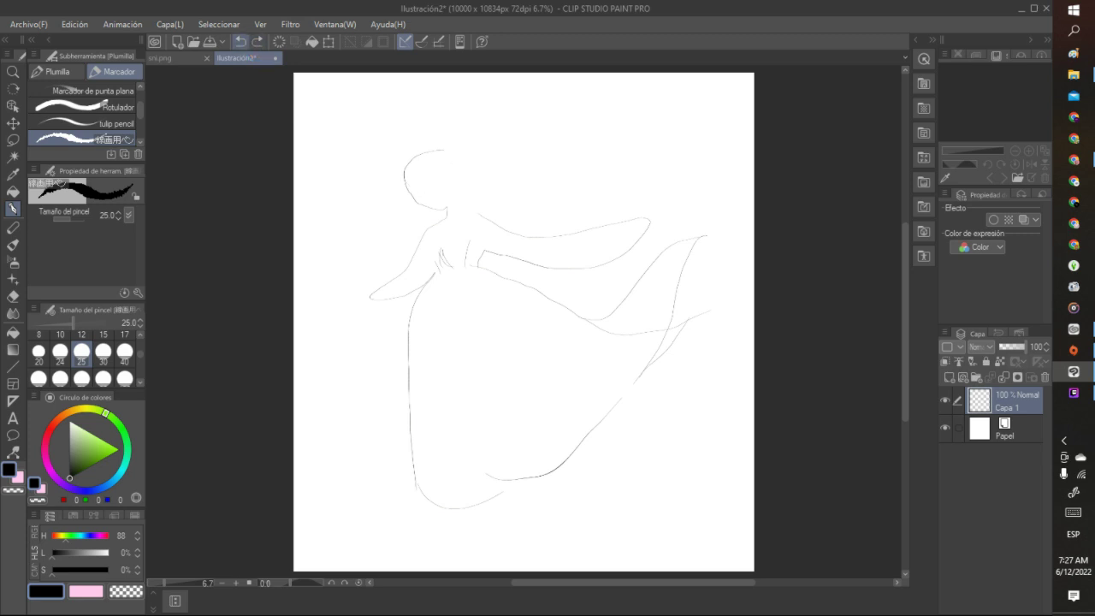
{"action": "left_click", "coordinate": [258, 41]}
{"action": "left_click", "coordinate": [259, 41]}
{"action": "left_click", "coordinate": [259, 41]}
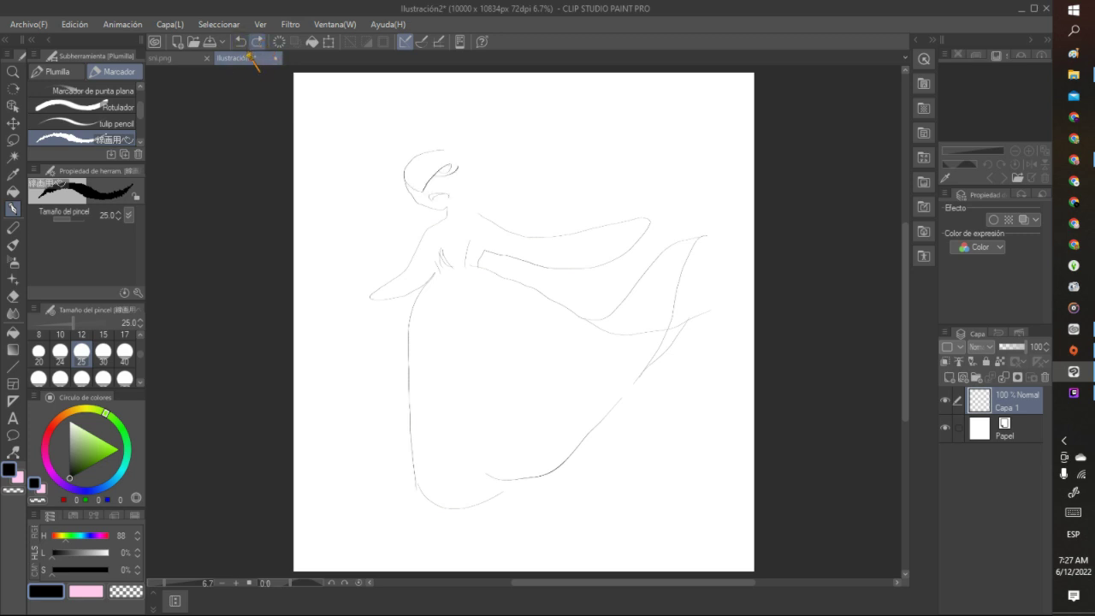
Lasso the sketched train and the skirt's right side, delete the enclosed lines and deselect
{"action": "left_click", "coordinate": [12, 139]}
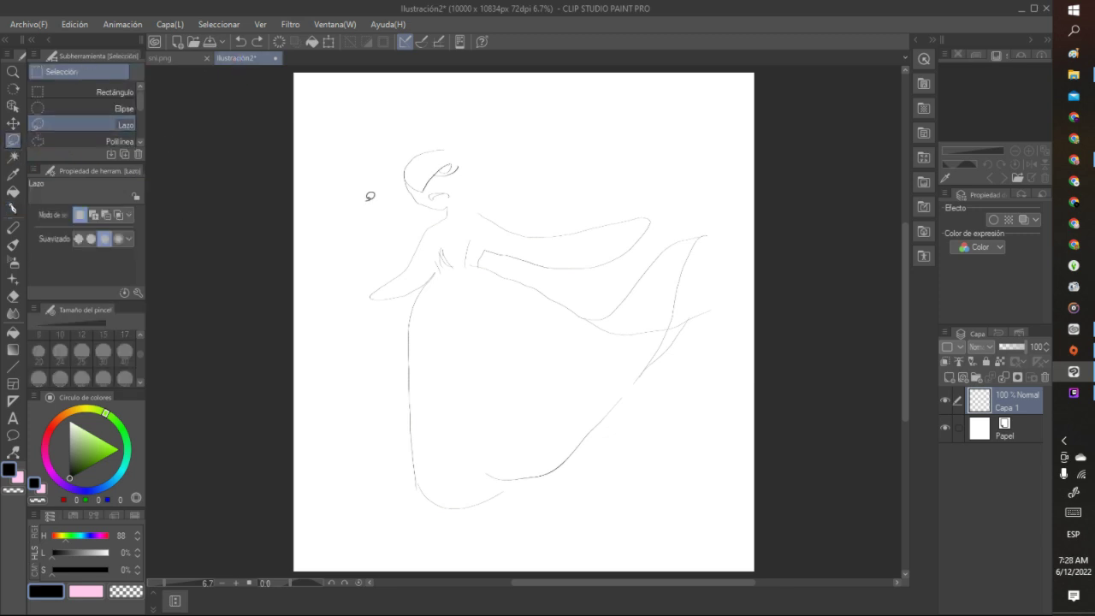
{"action": "mouse_move", "coordinate": [544, 282]}
{"action": "left_mouse_down"}
{"action": "mouse_move", "coordinate": [484, 263]}
{"action": "mouse_move", "coordinate": [553, 491]}
{"action": "mouse_move", "coordinate": [675, 435]}
{"action": "mouse_move", "coordinate": [724, 323]}
{"action": "mouse_move", "coordinate": [744, 225]}
{"action": "mouse_move", "coordinate": [707, 219]}
{"action": "mouse_move", "coordinate": [581, 284]}
{"action": "left_mouse_up"}
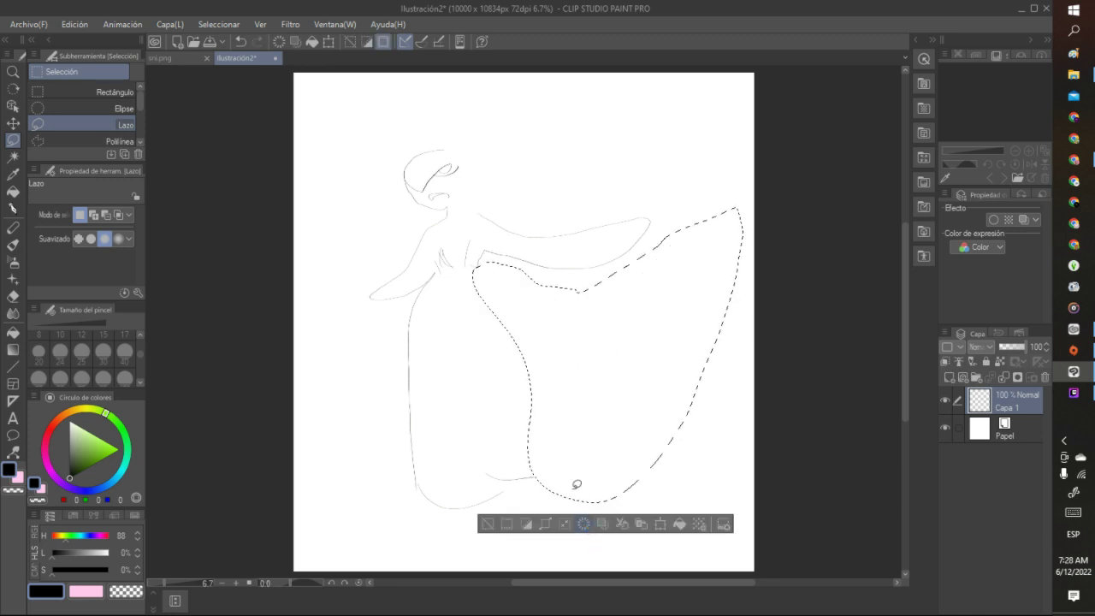
{"action": "key", "text": "ctrl+d"}
Redraw the skirt with the pen as a rounded bell whose train dips and curls up into a point on the right
{"action": "left_click", "coordinate": [14, 210]}
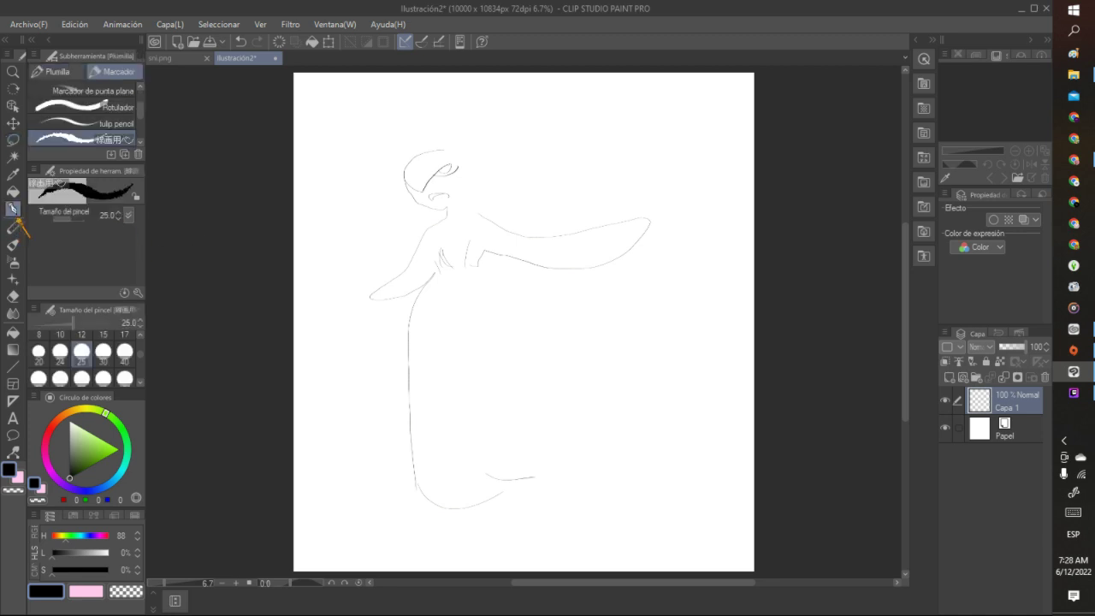
{"action": "mouse_move", "coordinate": [468, 265]}
{"action": "left_mouse_down"}
{"action": "mouse_move", "coordinate": [511, 293]}
{"action": "mouse_move", "coordinate": [577, 373]}
{"action": "mouse_move", "coordinate": [631, 328]}
{"action": "left_mouse_up"}
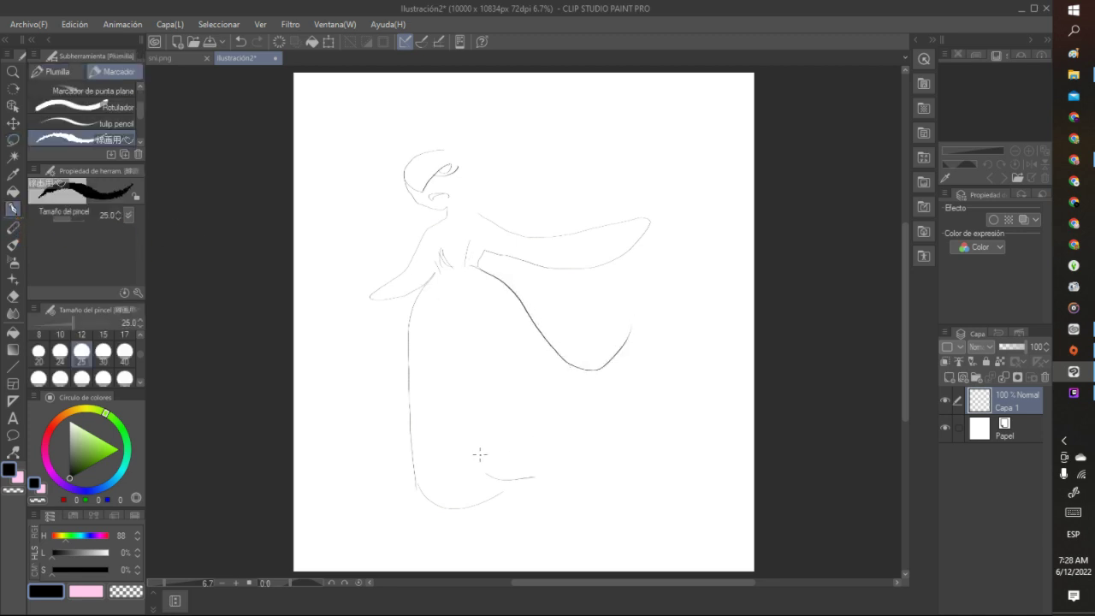
{"action": "mouse_move", "coordinate": [434, 274]}
{"action": "left_mouse_down"}
{"action": "mouse_move", "coordinate": [398, 330]}
{"action": "mouse_move", "coordinate": [390, 395]}
{"action": "mouse_move", "coordinate": [403, 450]}
{"action": "mouse_move", "coordinate": [436, 479]}
{"action": "mouse_move", "coordinate": [525, 487]}
{"action": "mouse_move", "coordinate": [579, 473]}
{"action": "mouse_move", "coordinate": [677, 377]}
{"action": "mouse_move", "coordinate": [681, 347]}
{"action": "left_mouse_up"}
{"action": "mouse_move", "coordinate": [596, 371]}
{"action": "left_mouse_down"}
{"action": "mouse_move", "coordinate": [639, 344]}
{"action": "mouse_move", "coordinate": [668, 291]}
{"action": "mouse_move", "coordinate": [678, 320]}
{"action": "mouse_move", "coordinate": [631, 400]}
{"action": "left_mouse_up"}
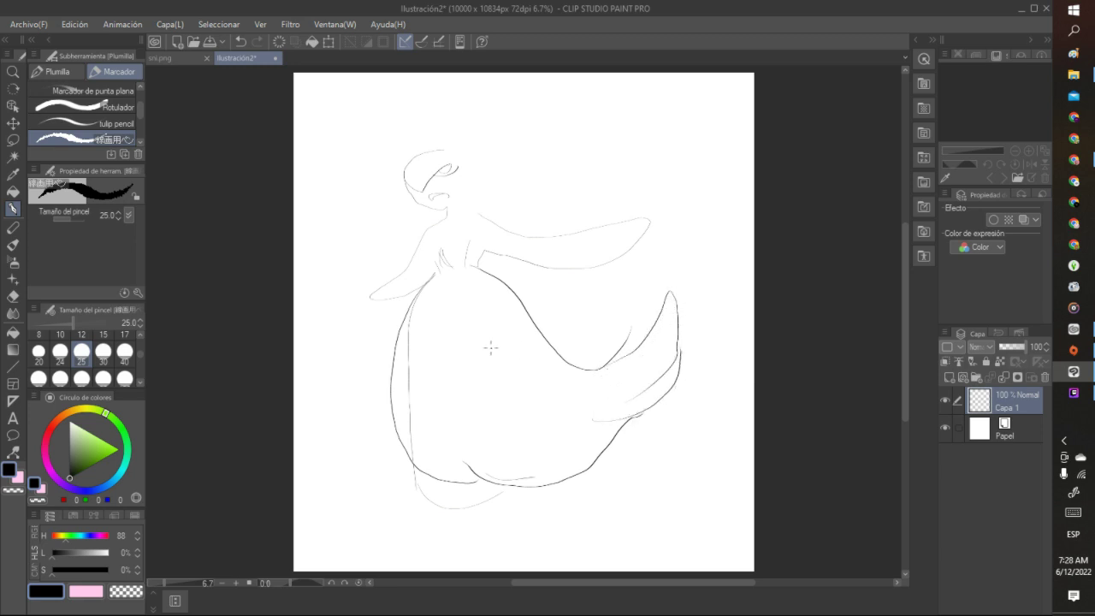
{"action": "mouse_move", "coordinate": [392, 350]}
{"action": "left_mouse_down"}
{"action": "mouse_move", "coordinate": [378, 450]}
{"action": "mouse_move", "coordinate": [467, 481]}
{"action": "mouse_move", "coordinate": [506, 462]}
{"action": "left_mouse_up"}
Add a new raster layer above the sketch layer Capa 1
{"action": "scroll", "coordinate": [514, 330], "scroll_direction": "down", "scroll_amount": 2}
{"action": "scroll", "coordinate": [486, 396], "scroll_direction": "up", "scroll_amount": 3}
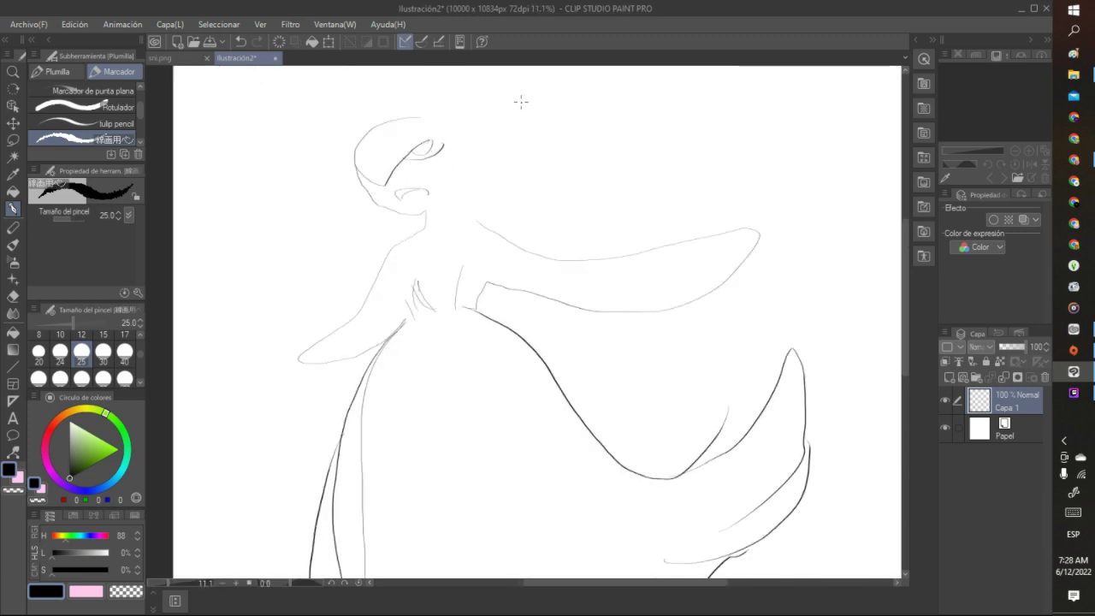
{"action": "left_click", "coordinate": [947, 376]}
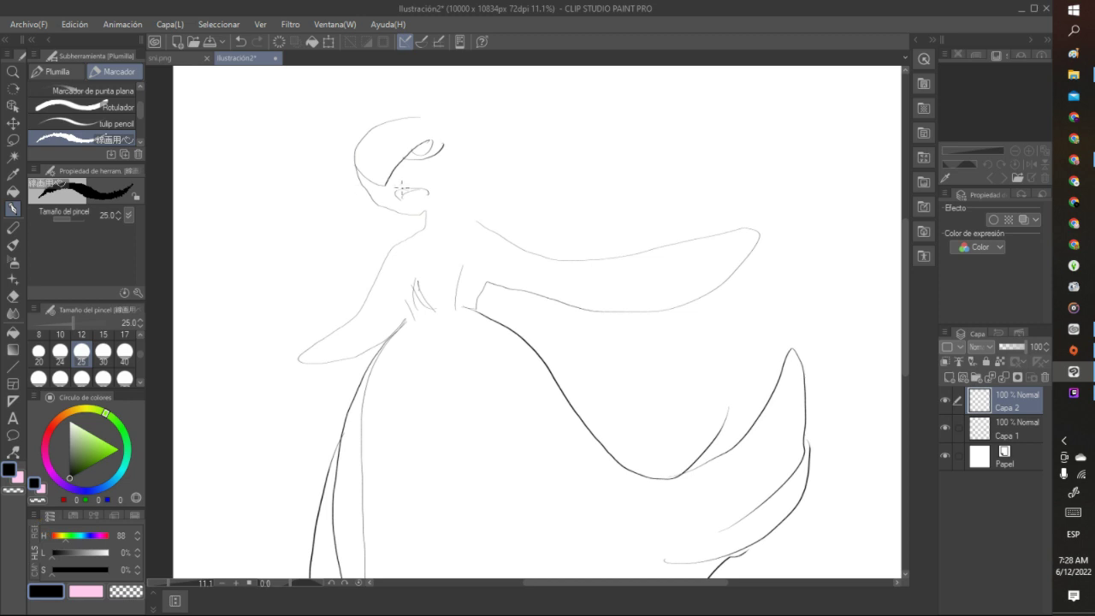
Turn on the layer colour effect for Capa 1 and set its colour to red EC3E41
{"action": "left_click", "coordinate": [994, 431]}
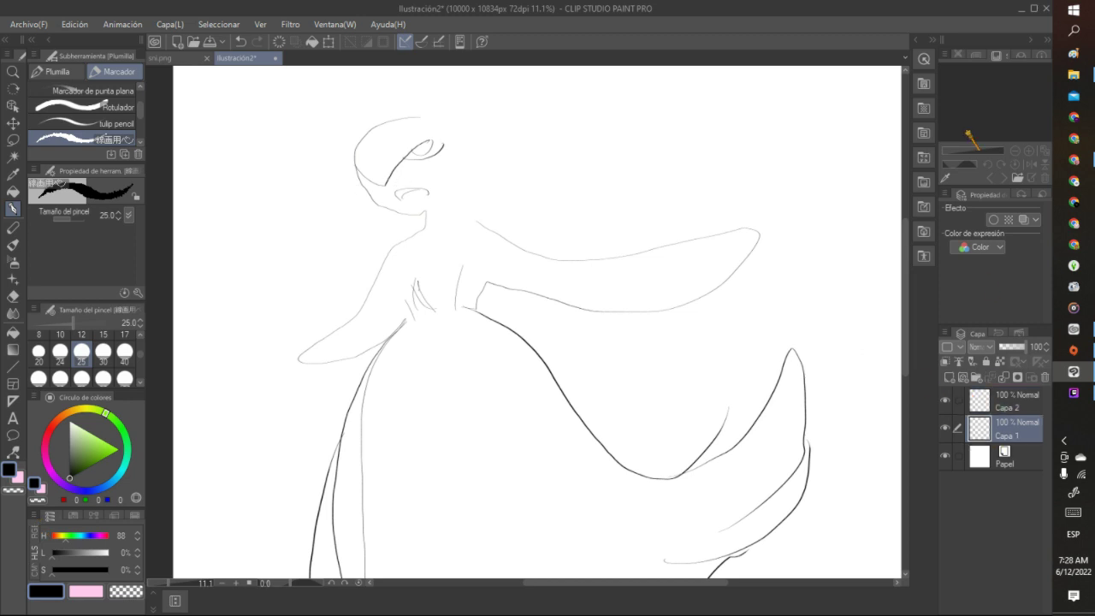
{"action": "left_click", "coordinate": [1023, 219]}
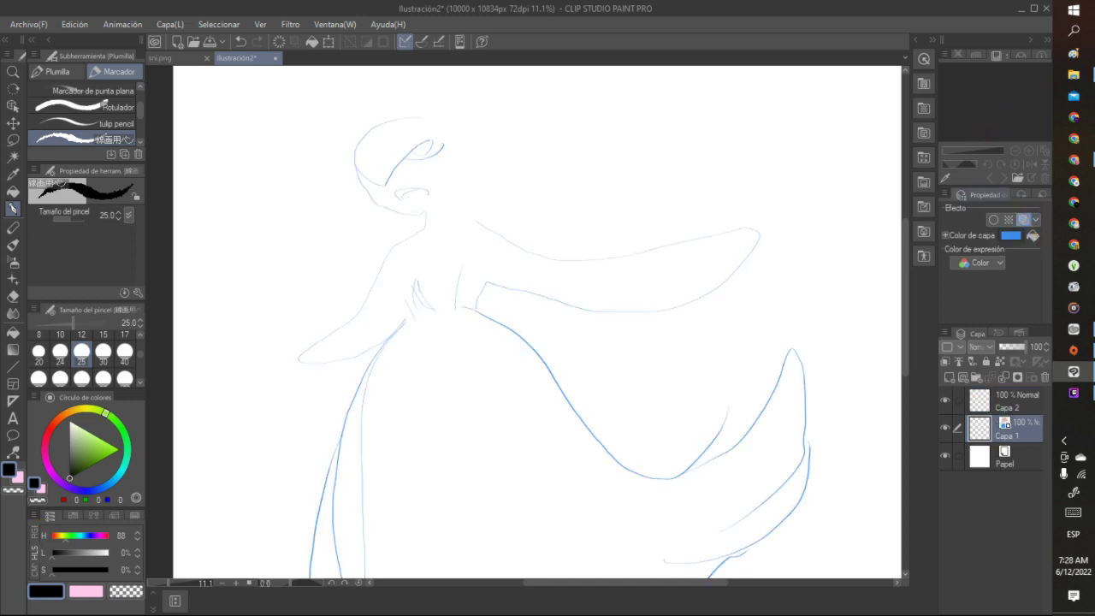
{"action": "left_click", "coordinate": [1009, 236]}
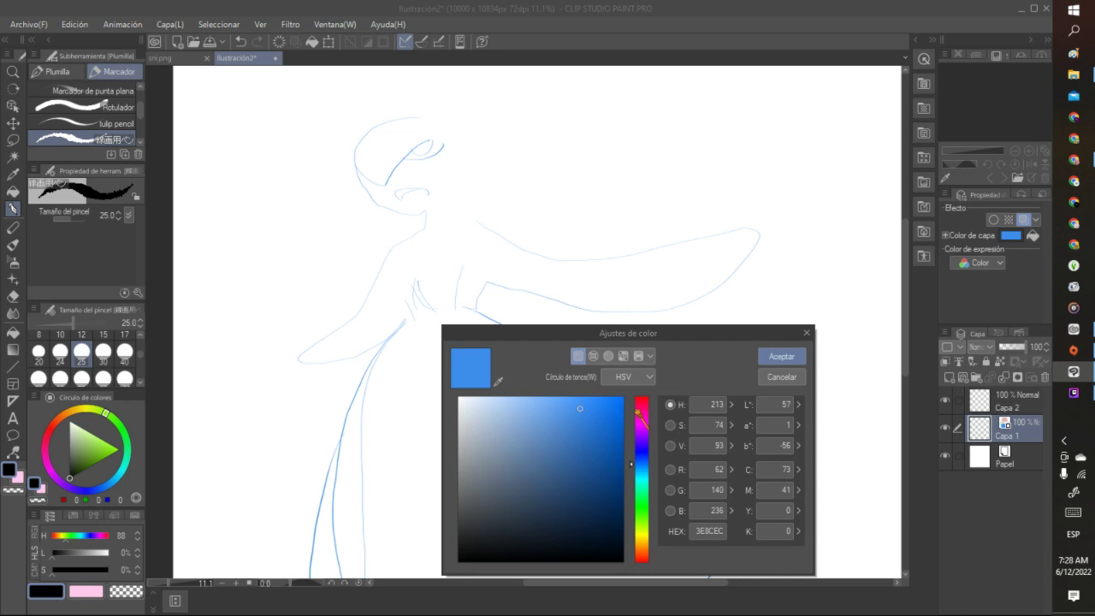
{"action": "left_click", "coordinate": [640, 397]}
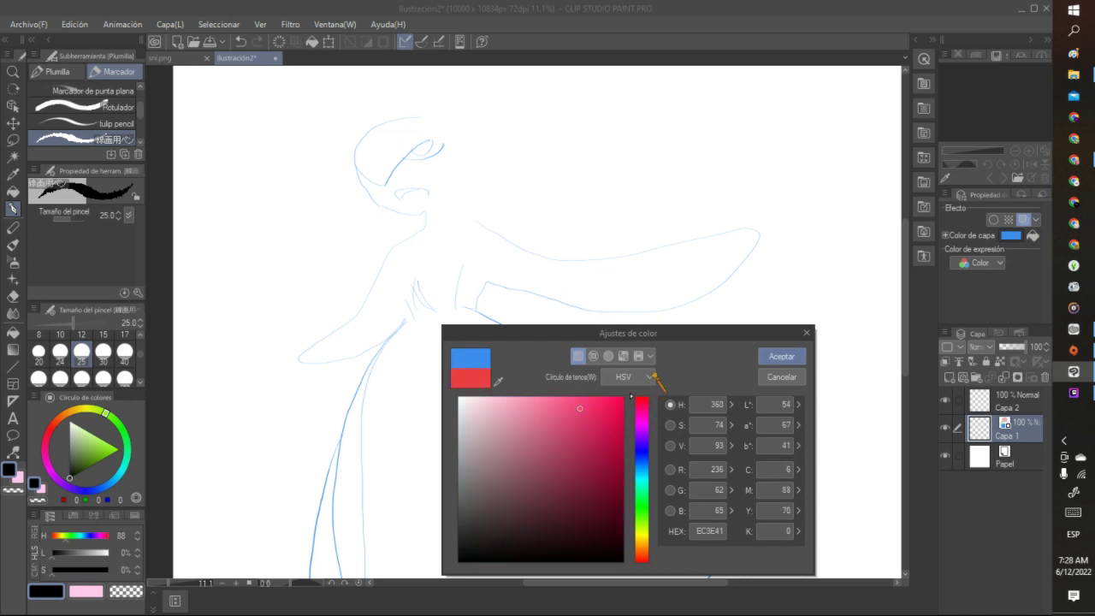
{"action": "left_click", "coordinate": [786, 357]}
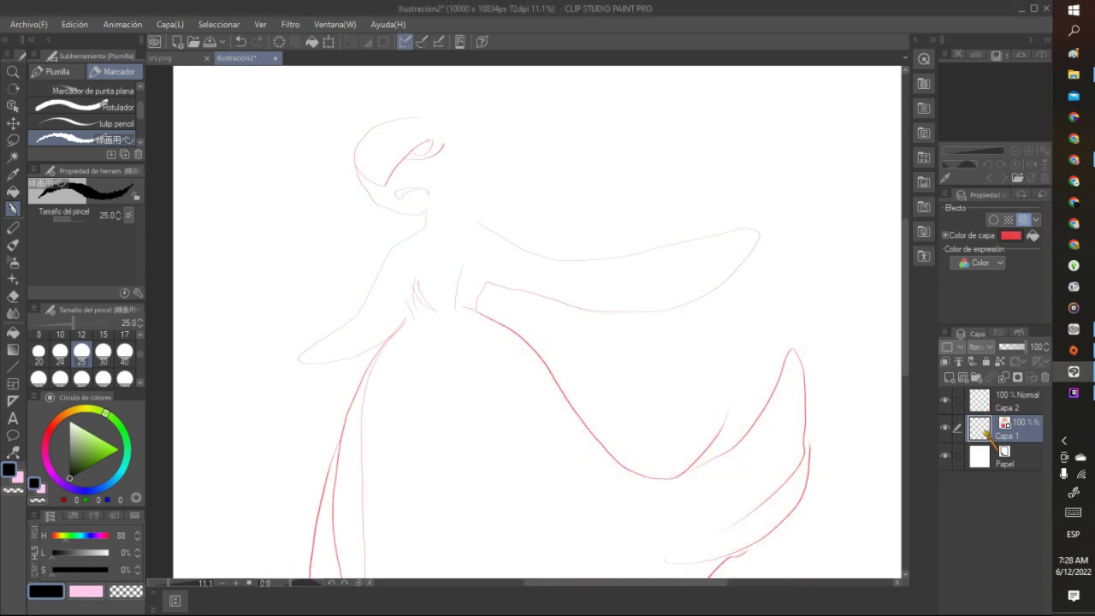
Change the layer colour of Capa 1 to purple CA3EEC
{"action": "left_click", "coordinate": [1013, 236]}
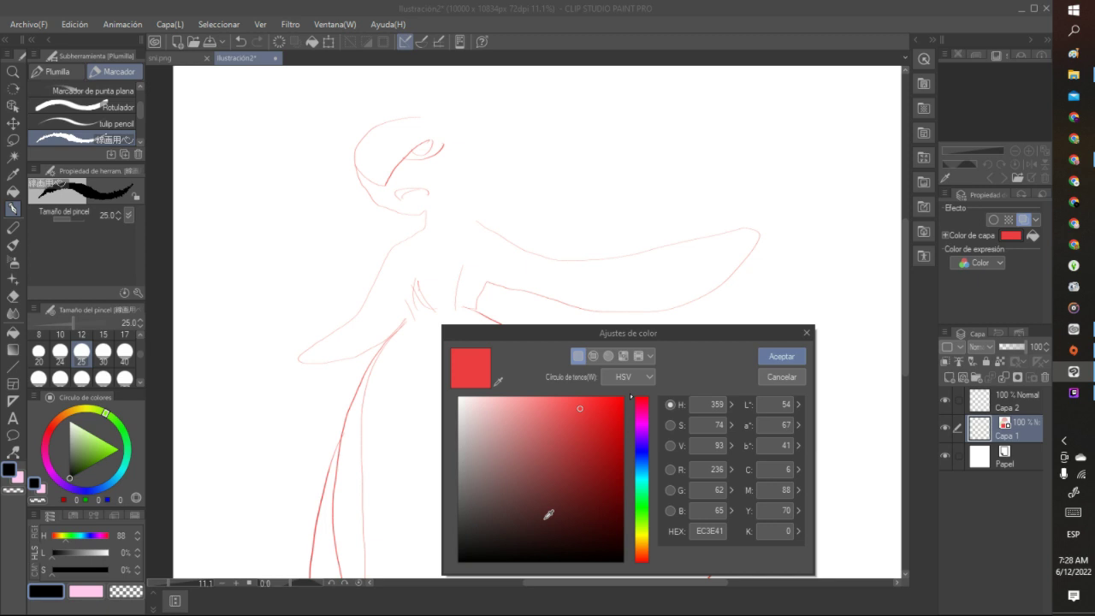
{"action": "left_click_drag", "start_coordinate": [643, 428], "coordinate": [702, 377]}
{"action": "left_click", "coordinate": [645, 409]}
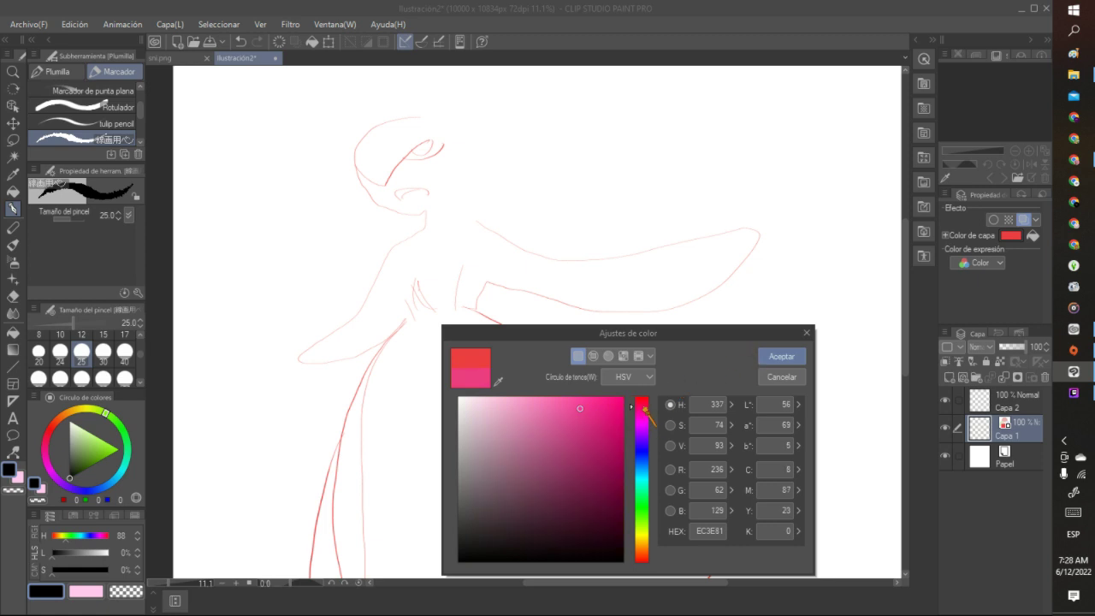
{"action": "left_click_drag", "start_coordinate": [645, 408], "coordinate": [646, 431]}
{"action": "left_click", "coordinate": [780, 355]}
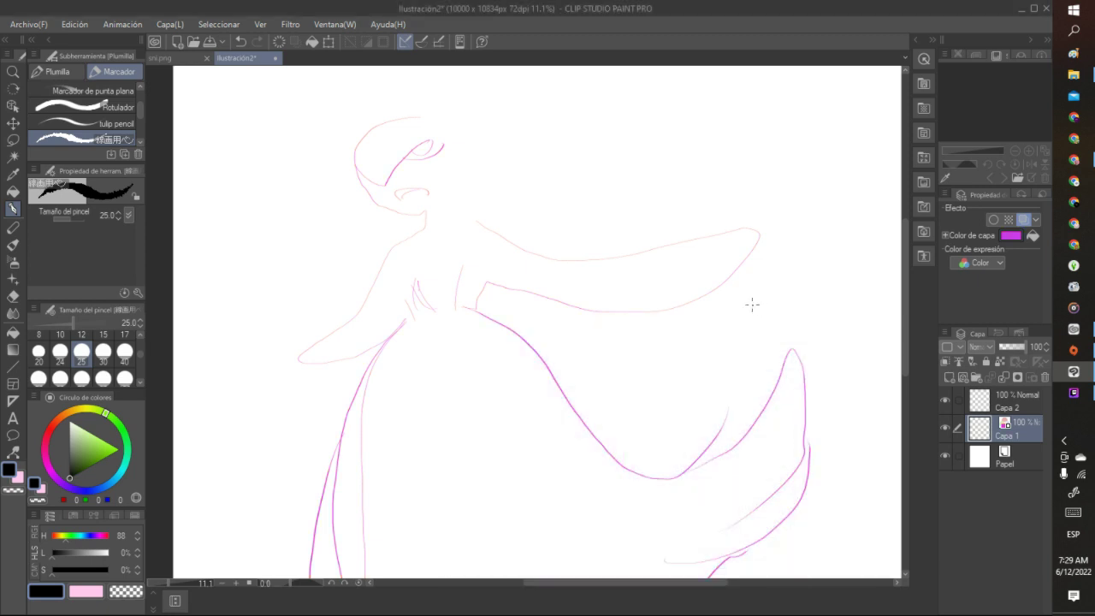
Set the layer colour of Capa 1 to a more saturated, vivid purple
{"action": "left_click", "coordinate": [1024, 237]}
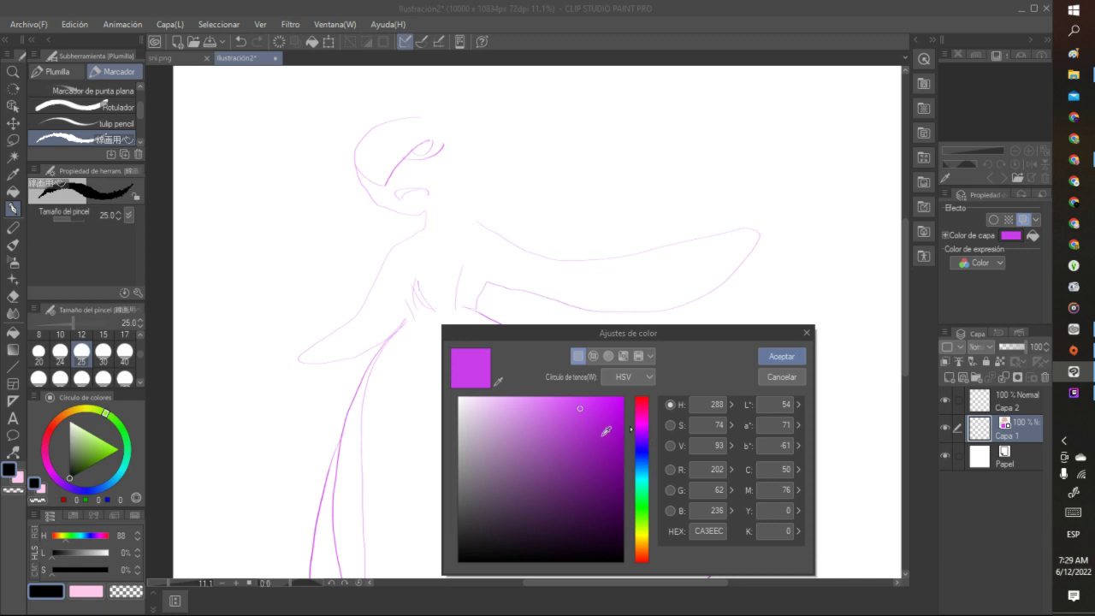
{"action": "left_click", "coordinate": [605, 430]}
{"action": "left_click", "coordinate": [781, 356]}
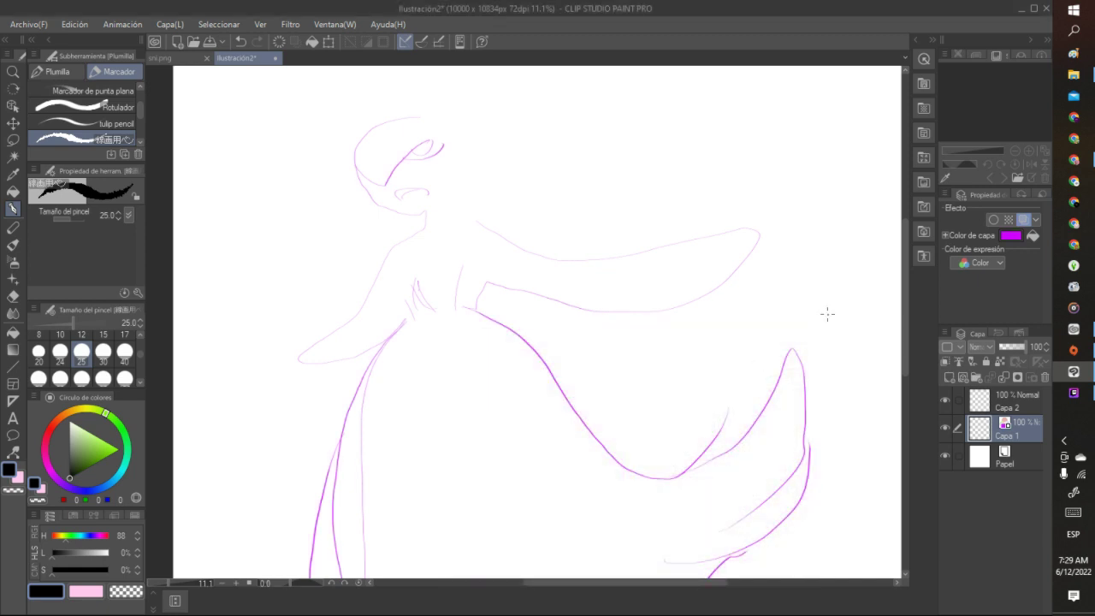
Ink the large rounded forelock on the head in black on Capa 2, following the purple sketch
{"action": "scroll", "coordinate": [835, 282], "scroll_direction": "down", "scroll_amount": 3}
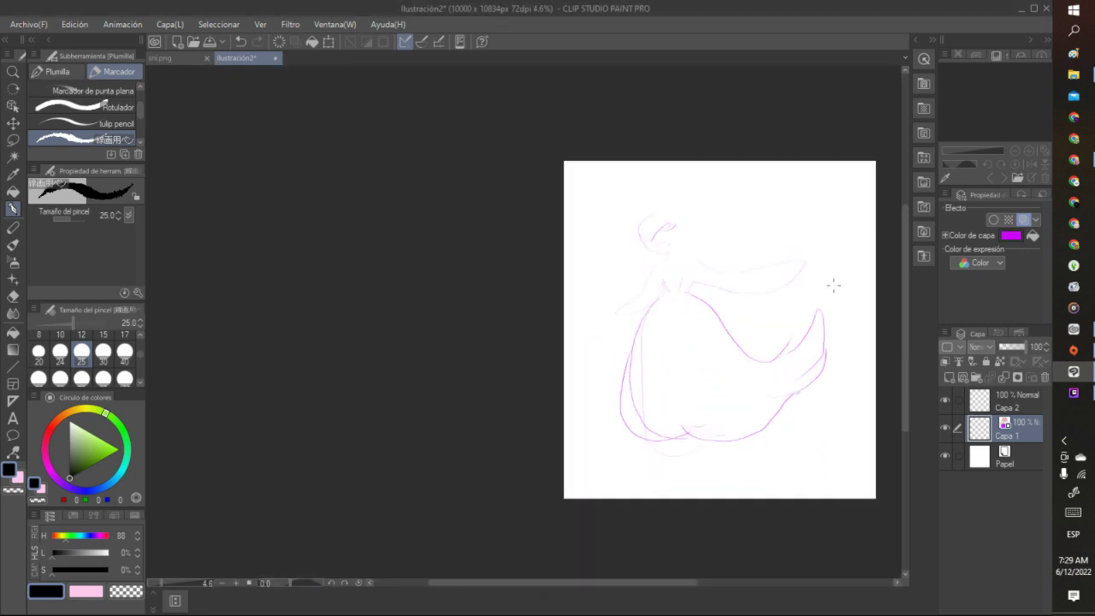
{"action": "scroll", "coordinate": [864, 321], "scroll_direction": "up", "scroll_amount": 3}
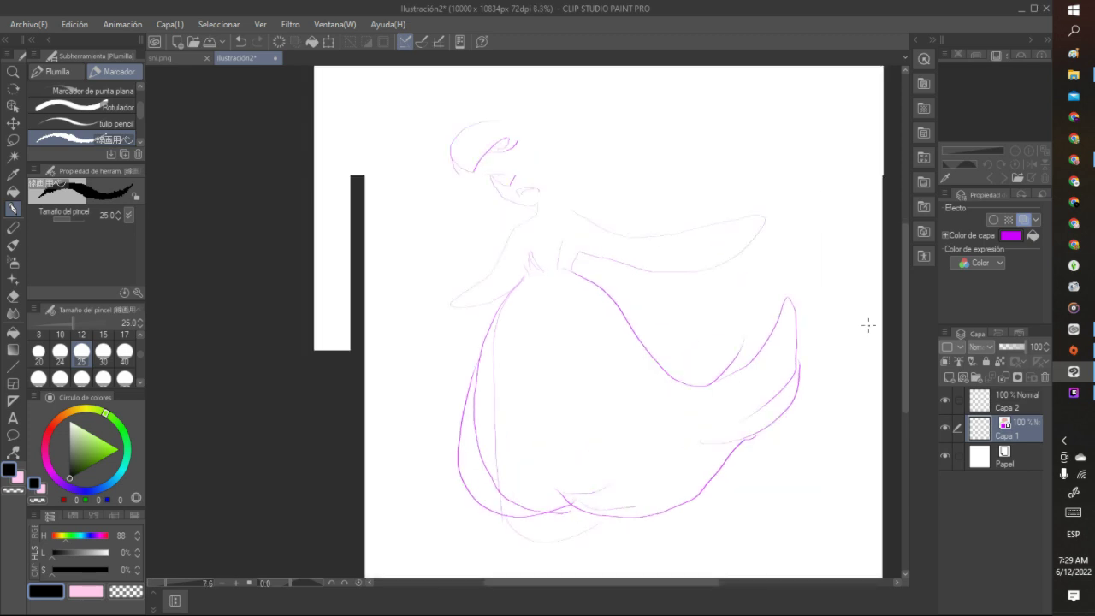
{"action": "left_click", "coordinate": [993, 402]}
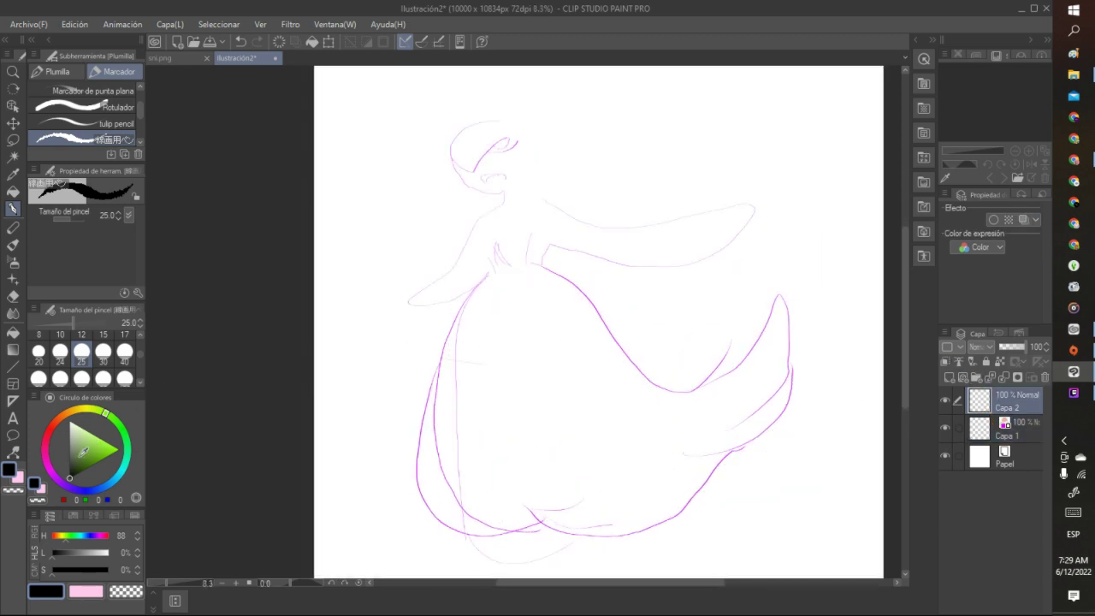
{"action": "left_click_drag", "start_coordinate": [472, 169], "coordinate": [513, 129]}
{"action": "key", "text": "ctrl+z"}
{"action": "mouse_move", "coordinate": [475, 177]}
{"action": "left_mouse_down"}
{"action": "mouse_move", "coordinate": [511, 135]}
{"action": "mouse_move", "coordinate": [523, 138]}
{"action": "left_mouse_up"}
{"action": "mouse_move", "coordinate": [473, 174]}
{"action": "left_mouse_down"}
{"action": "mouse_move", "coordinate": [449, 170]}
{"action": "mouse_move", "coordinate": [444, 151]}
{"action": "mouse_move", "coordinate": [467, 128]}
{"action": "mouse_move", "coordinate": [521, 124]}
{"action": "left_mouse_up"}
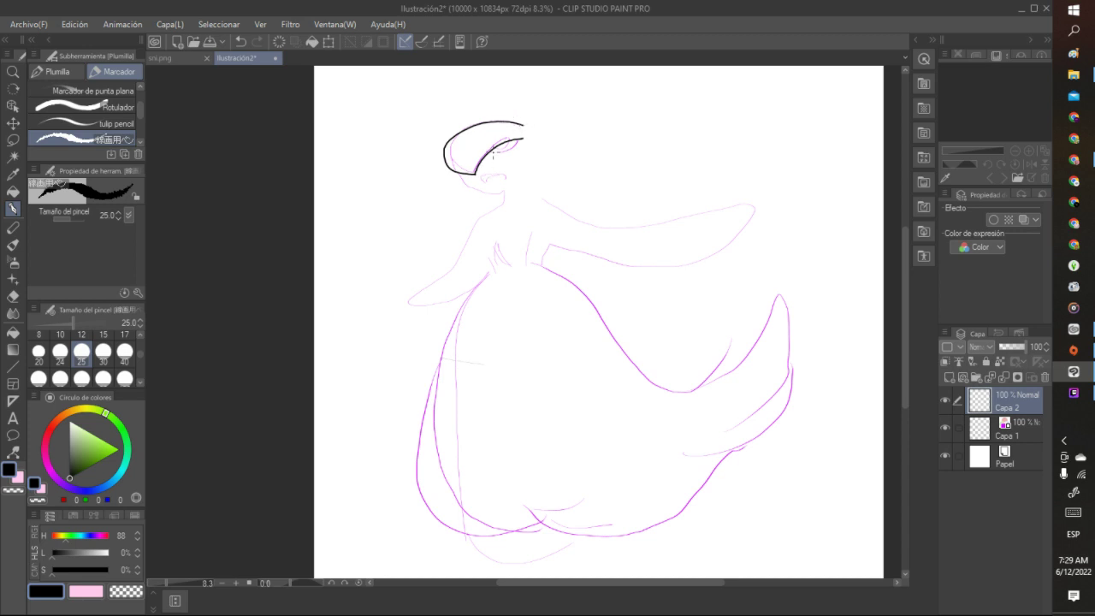
Ink the eye beside the forelock and a small oval mouth beneath it, redrawing the strokes that miss
{"action": "mouse_move", "coordinate": [489, 151]}
{"action": "left_mouse_down"}
{"action": "mouse_move", "coordinate": [513, 156]}
{"action": "mouse_move", "coordinate": [517, 134]}
{"action": "left_mouse_up"}
{"action": "left_click", "coordinate": [240, 41]}
{"action": "mouse_move", "coordinate": [489, 154]}
{"action": "left_mouse_down"}
{"action": "mouse_move", "coordinate": [510, 154]}
{"action": "mouse_move", "coordinate": [521, 137]}
{"action": "left_mouse_up"}
{"action": "left_click_drag", "start_coordinate": [507, 158], "coordinate": [511, 139]}
{"action": "mouse_move", "coordinate": [489, 182]}
{"action": "left_mouse_down"}
{"action": "mouse_move", "coordinate": [477, 178]}
{"action": "mouse_move", "coordinate": [513, 180]}
{"action": "mouse_move", "coordinate": [487, 190]}
{"action": "left_mouse_up"}
{"action": "left_click", "coordinate": [242, 41]}
{"action": "mouse_move", "coordinate": [484, 175]}
{"action": "left_mouse_down"}
{"action": "mouse_move", "coordinate": [501, 187]}
{"action": "mouse_move", "coordinate": [505, 174]}
{"action": "mouse_move", "coordinate": [481, 178]}
{"action": "mouse_move", "coordinate": [498, 177]}
{"action": "left_mouse_up"}
Ink the spiky hair tufts on both sides of the head
{"action": "mouse_move", "coordinate": [522, 139]}
{"action": "left_mouse_down"}
{"action": "mouse_move", "coordinate": [503, 103]}
{"action": "mouse_move", "coordinate": [481, 111]}
{"action": "mouse_move", "coordinate": [503, 96]}
{"action": "mouse_move", "coordinate": [528, 106]}
{"action": "left_mouse_up"}
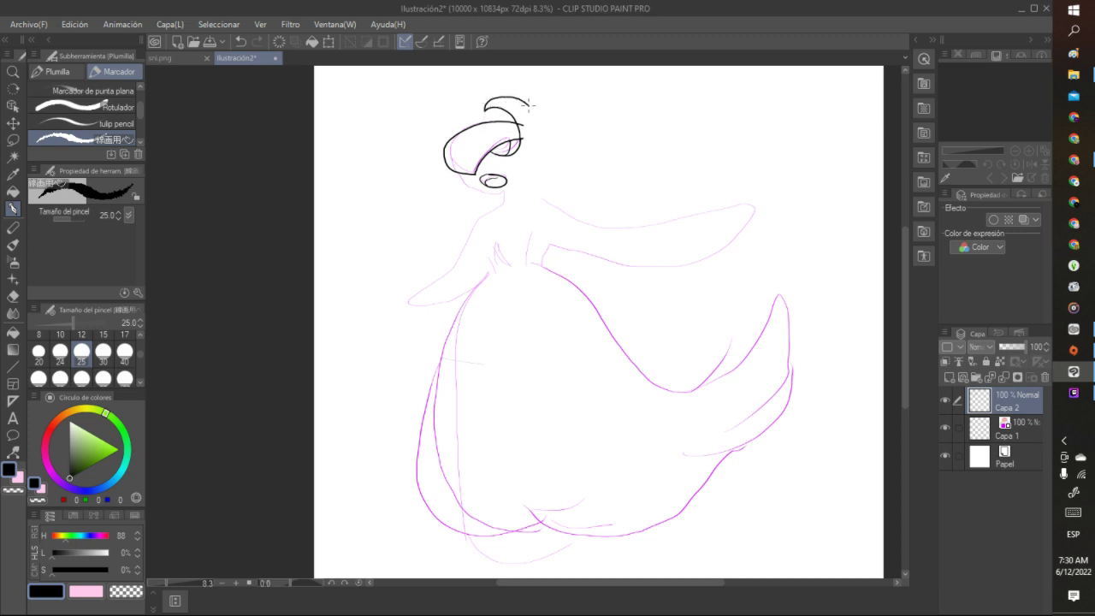
{"action": "mouse_move", "coordinate": [529, 104]}
{"action": "left_mouse_down"}
{"action": "mouse_move", "coordinate": [588, 85]}
{"action": "mouse_move", "coordinate": [554, 121]}
{"action": "mouse_move", "coordinate": [571, 135]}
{"action": "mouse_move", "coordinate": [555, 146]}
{"action": "mouse_move", "coordinate": [563, 164]}
{"action": "mouse_move", "coordinate": [542, 168]}
{"action": "mouse_move", "coordinate": [544, 177]}
{"action": "mouse_move", "coordinate": [529, 163]}
{"action": "left_mouse_up"}
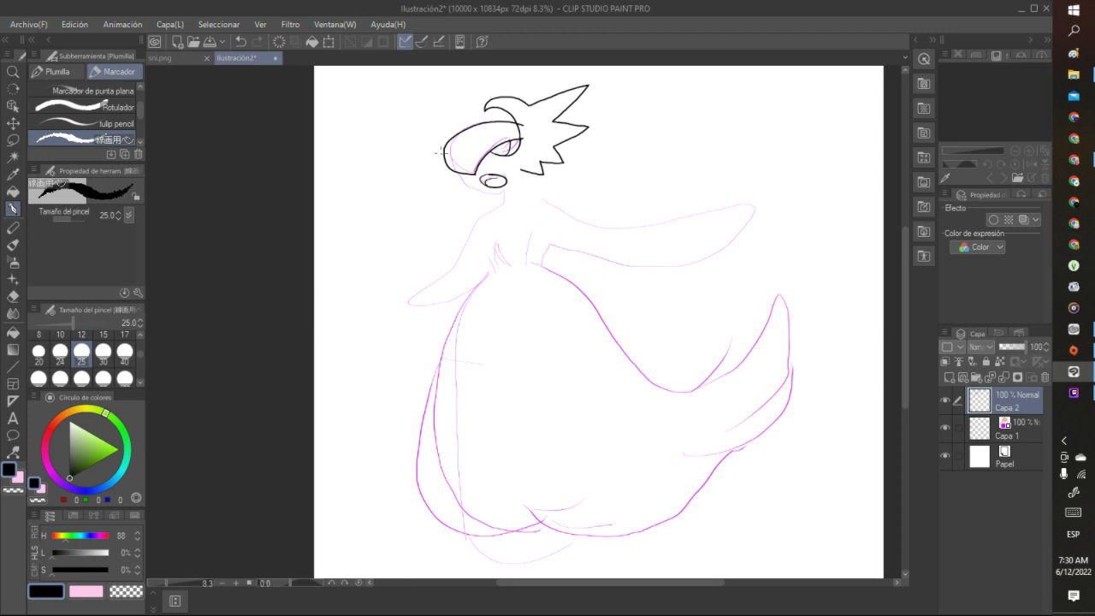
{"action": "mouse_move", "coordinate": [449, 130]}
{"action": "left_mouse_down"}
{"action": "mouse_move", "coordinate": [442, 120]}
{"action": "mouse_move", "coordinate": [409, 143]}
{"action": "mouse_move", "coordinate": [439, 156]}
{"action": "mouse_move", "coordinate": [425, 168]}
{"action": "mouse_move", "coordinate": [443, 170]}
{"action": "left_mouse_up"}
{"action": "left_click_drag", "start_coordinate": [442, 181], "coordinate": [467, 183]}
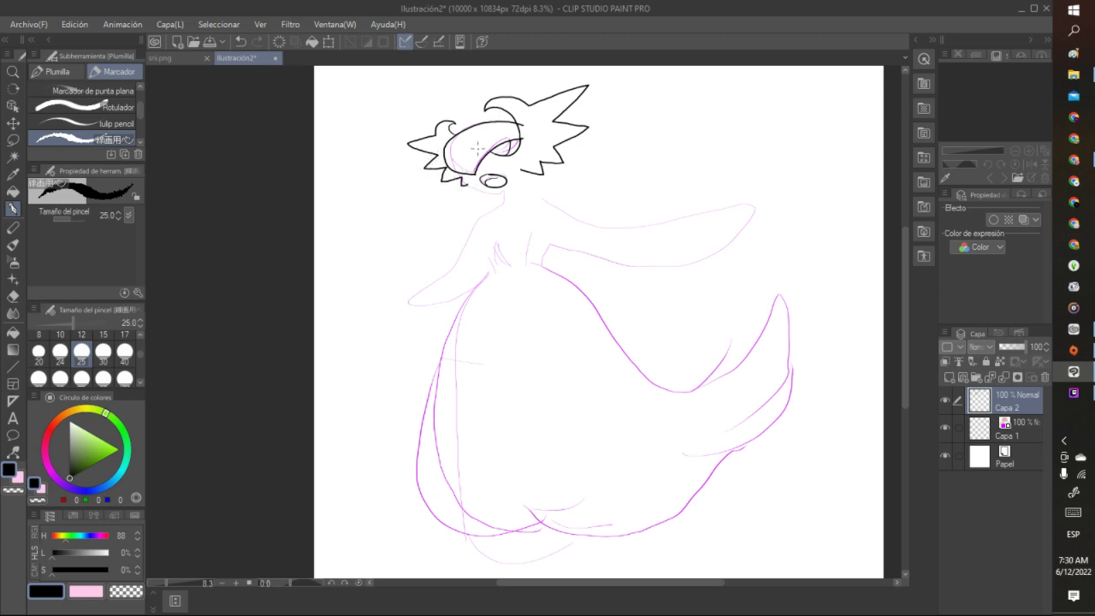
Try pupil, mouth and chin strokes on the face, undoing the unsatisfactory attempts
{"action": "left_click_drag", "start_coordinate": [498, 149], "coordinate": [493, 167]}
{"action": "left_click_drag", "start_coordinate": [482, 181], "coordinate": [498, 183]}
{"action": "left_click", "coordinate": [240, 41]}
{"action": "left_click_drag", "start_coordinate": [462, 176], "coordinate": [512, 199]}
{"action": "left_click", "coordinate": [241, 41]}
{"action": "left_click", "coordinate": [241, 41]}
{"action": "mouse_move", "coordinate": [462, 173]}
{"action": "left_mouse_down"}
{"action": "mouse_move", "coordinate": [513, 191]}
{"action": "mouse_move", "coordinate": [513, 202]}
{"action": "left_mouse_up"}
{"action": "left_click", "coordinate": [240, 41]}
{"action": "left_click", "coordinate": [239, 41]}
{"action": "left_click_drag", "start_coordinate": [481, 192], "coordinate": [506, 207]}
{"action": "left_click", "coordinate": [240, 41]}
{"action": "left_click", "coordinate": [241, 41]}
Ink the chin line and the hair strands curving beneath the right side of the face
{"action": "left_click_drag", "start_coordinate": [466, 176], "coordinate": [510, 200]}
{"action": "mouse_move", "coordinate": [529, 174]}
{"action": "left_mouse_down"}
{"action": "mouse_move", "coordinate": [510, 181]}
{"action": "mouse_move", "coordinate": [516, 194]}
{"action": "mouse_move", "coordinate": [545, 187]}
{"action": "mouse_move", "coordinate": [556, 163]}
{"action": "left_mouse_up"}
{"action": "mouse_move", "coordinate": [469, 183]}
{"action": "left_mouse_down"}
{"action": "mouse_move", "coordinate": [485, 200]}
{"action": "mouse_move", "coordinate": [505, 195]}
{"action": "left_mouse_up"}
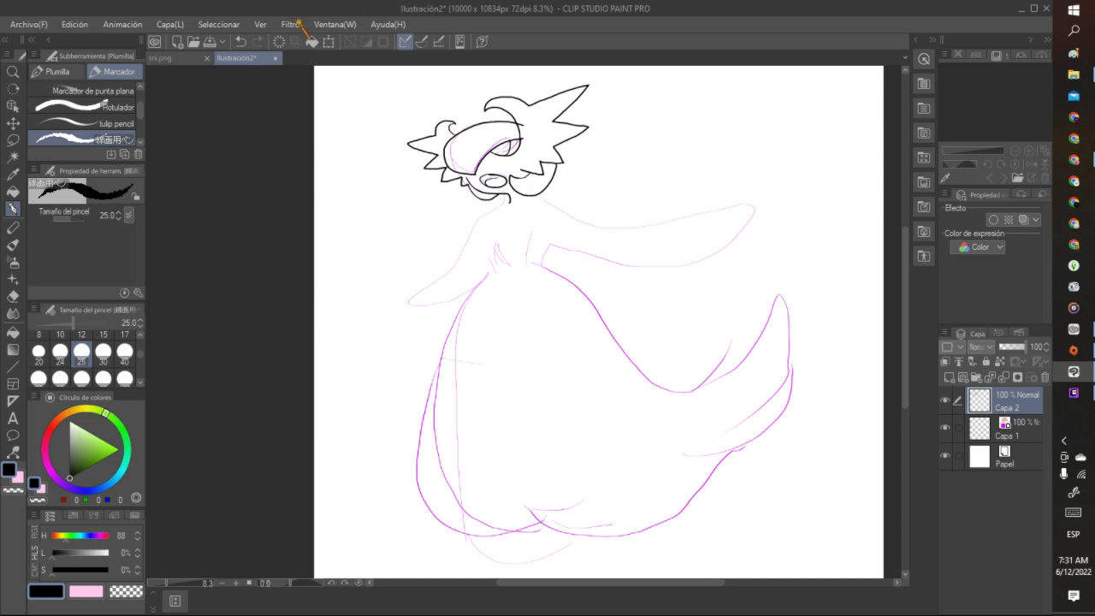
{"action": "left_click", "coordinate": [240, 41]}
{"action": "left_click", "coordinate": [240, 41]}
{"action": "mouse_move", "coordinate": [520, 169]}
{"action": "left_mouse_down"}
{"action": "mouse_move", "coordinate": [539, 176]}
{"action": "mouse_move", "coordinate": [508, 175]}
{"action": "mouse_move", "coordinate": [514, 186]}
{"action": "mouse_move", "coordinate": [534, 190]}
{"action": "mouse_move", "coordinate": [555, 159]}
{"action": "left_mouse_up"}
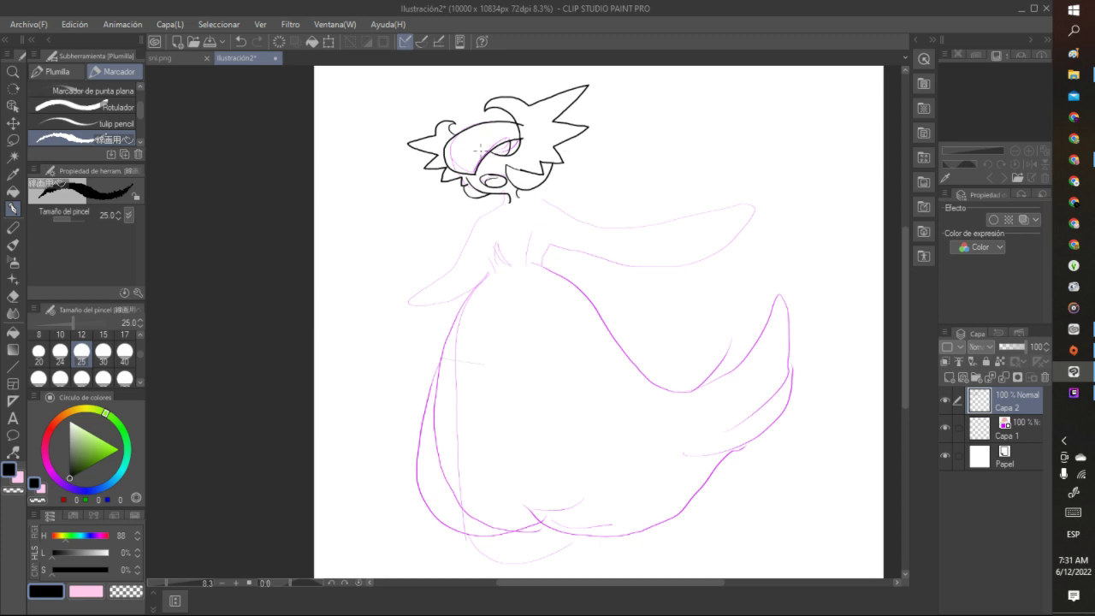
Ink the inner curves of the forelock, the eye's pupil and the line inside the mouth
{"action": "mouse_move", "coordinate": [470, 169]}
{"action": "left_mouse_down"}
{"action": "mouse_move", "coordinate": [469, 146]}
{"action": "mouse_move", "coordinate": [494, 124]}
{"action": "left_mouse_up"}
{"action": "mouse_move", "coordinate": [460, 165]}
{"action": "left_mouse_down"}
{"action": "mouse_move", "coordinate": [445, 158]}
{"action": "mouse_move", "coordinate": [455, 135]}
{"action": "mouse_move", "coordinate": [497, 152]}
{"action": "left_mouse_up"}
{"action": "left_click_drag", "start_coordinate": [484, 171], "coordinate": [487, 181]}
Fill the inside of the mouth with black, undoing the excess fill
{"action": "key", "text": "g"}
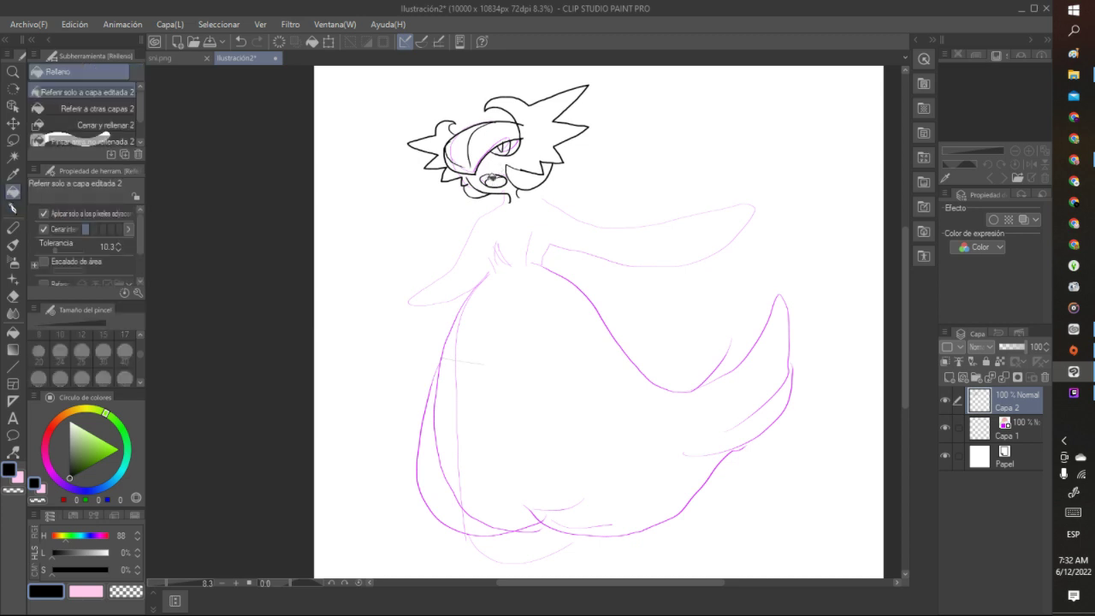
{"action": "left_click", "coordinate": [493, 179]}
{"action": "left_click", "coordinate": [240, 41]}
Ink the pointed V-shaped collar below the neck with the pen, redrawing its first stroke
{"action": "left_click", "coordinate": [13, 209]}
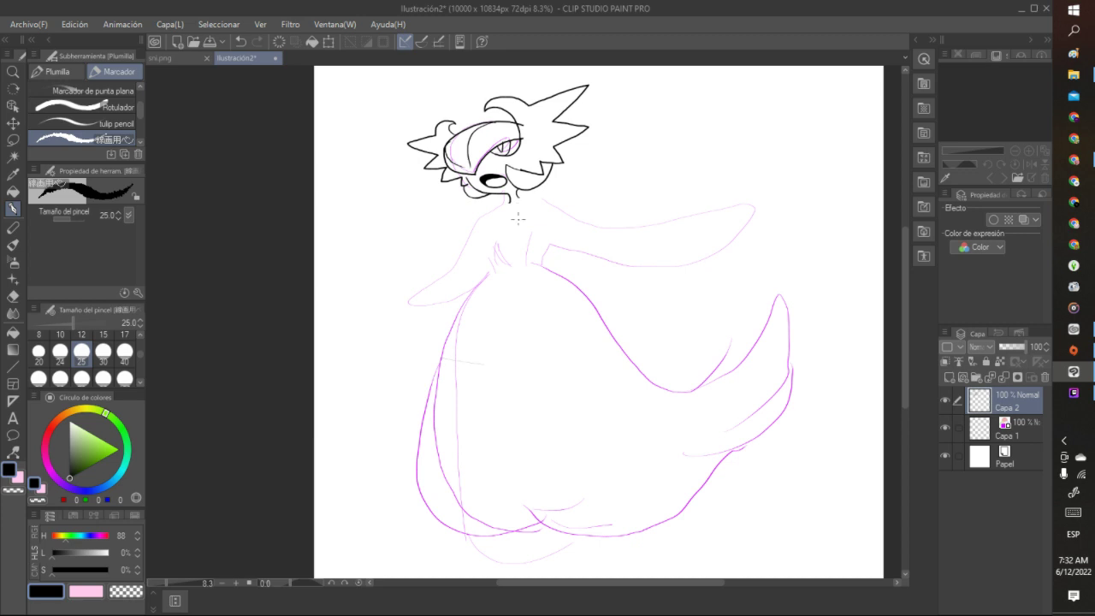
{"action": "mouse_move", "coordinate": [514, 241]}
{"action": "left_mouse_down"}
{"action": "mouse_move", "coordinate": [513, 205]}
{"action": "mouse_move", "coordinate": [528, 183]}
{"action": "mouse_move", "coordinate": [544, 187]}
{"action": "left_mouse_up"}
{"action": "left_click", "coordinate": [240, 41]}
{"action": "mouse_move", "coordinate": [513, 249]}
{"action": "left_mouse_down"}
{"action": "mouse_move", "coordinate": [520, 188]}
{"action": "mouse_move", "coordinate": [547, 190]}
{"action": "mouse_move", "coordinate": [548, 203]}
{"action": "mouse_move", "coordinate": [508, 244]}
{"action": "left_mouse_up"}
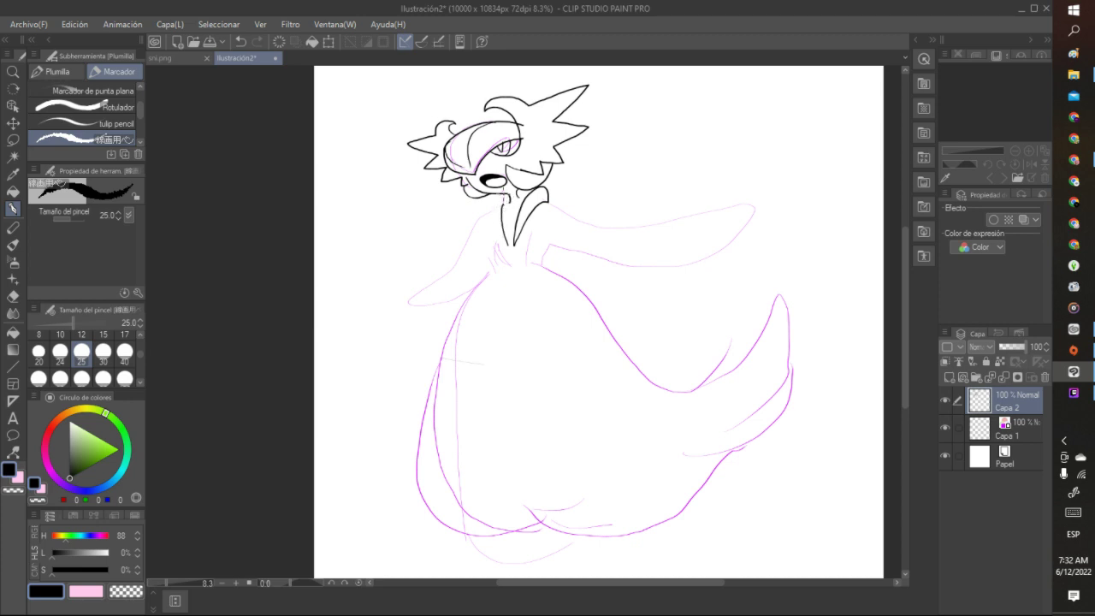
{"action": "left_click_drag", "start_coordinate": [493, 199], "coordinate": [512, 246]}
Ink the short jagged-edged sleeves and the two outstretched forearms ending in pointed hands
{"action": "mouse_move", "coordinate": [484, 202]}
{"action": "left_mouse_down"}
{"action": "mouse_move", "coordinate": [459, 254]}
{"action": "mouse_move", "coordinate": [466, 275]}
{"action": "mouse_move", "coordinate": [485, 270]}
{"action": "left_mouse_up"}
{"action": "mouse_move", "coordinate": [550, 192]}
{"action": "left_mouse_down"}
{"action": "mouse_move", "coordinate": [616, 213]}
{"action": "mouse_move", "coordinate": [607, 266]}
{"action": "mouse_move", "coordinate": [557, 253]}
{"action": "left_mouse_up"}
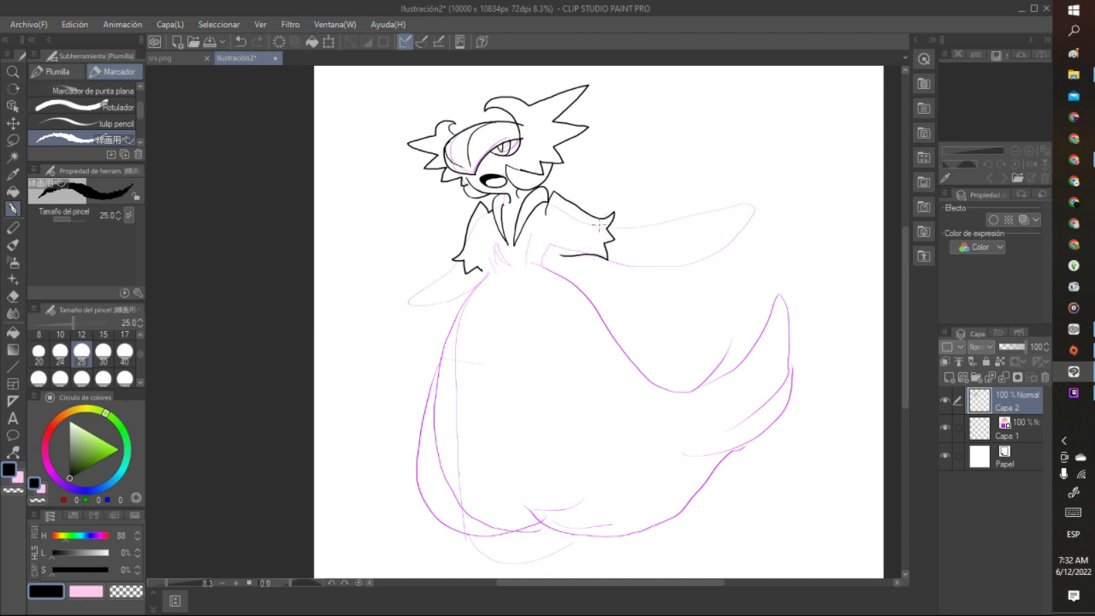
{"action": "mouse_move", "coordinate": [611, 231]}
{"action": "left_mouse_down"}
{"action": "mouse_move", "coordinate": [643, 233]}
{"action": "mouse_move", "coordinate": [734, 191]}
{"action": "left_mouse_up"}
{"action": "mouse_move", "coordinate": [612, 243]}
{"action": "left_mouse_down"}
{"action": "mouse_move", "coordinate": [687, 243]}
{"action": "mouse_move", "coordinate": [739, 216]}
{"action": "mouse_move", "coordinate": [726, 207]}
{"action": "mouse_move", "coordinate": [745, 196]}
{"action": "mouse_move", "coordinate": [731, 188]}
{"action": "left_mouse_up"}
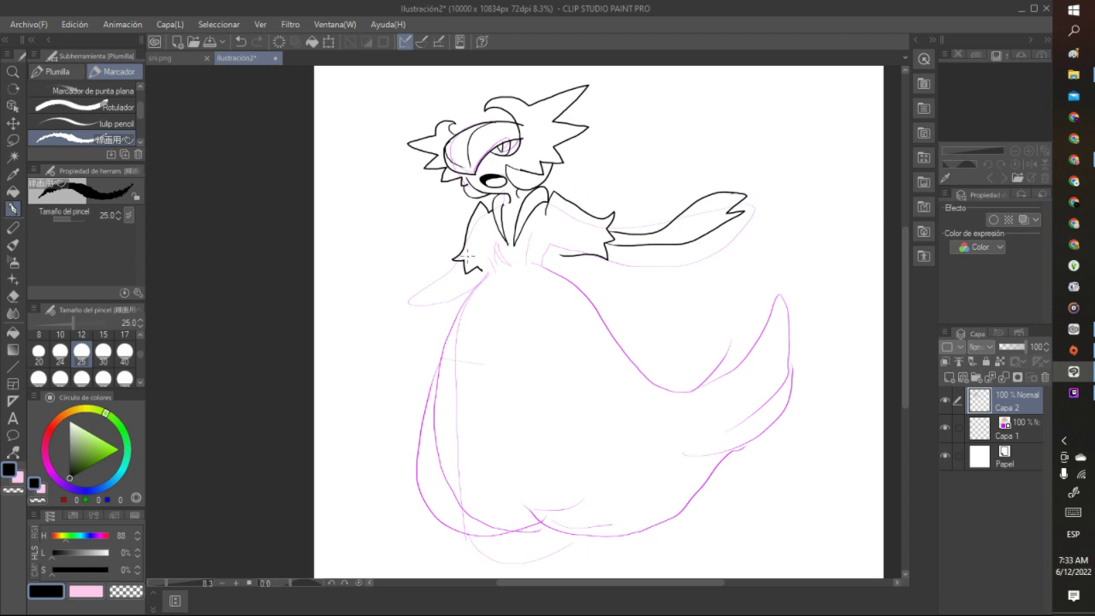
{"action": "mouse_move", "coordinate": [466, 267]}
{"action": "left_mouse_down"}
{"action": "mouse_move", "coordinate": [379, 293]}
{"action": "mouse_move", "coordinate": [416, 307]}
{"action": "mouse_move", "coordinate": [481, 268]}
{"action": "left_mouse_up"}
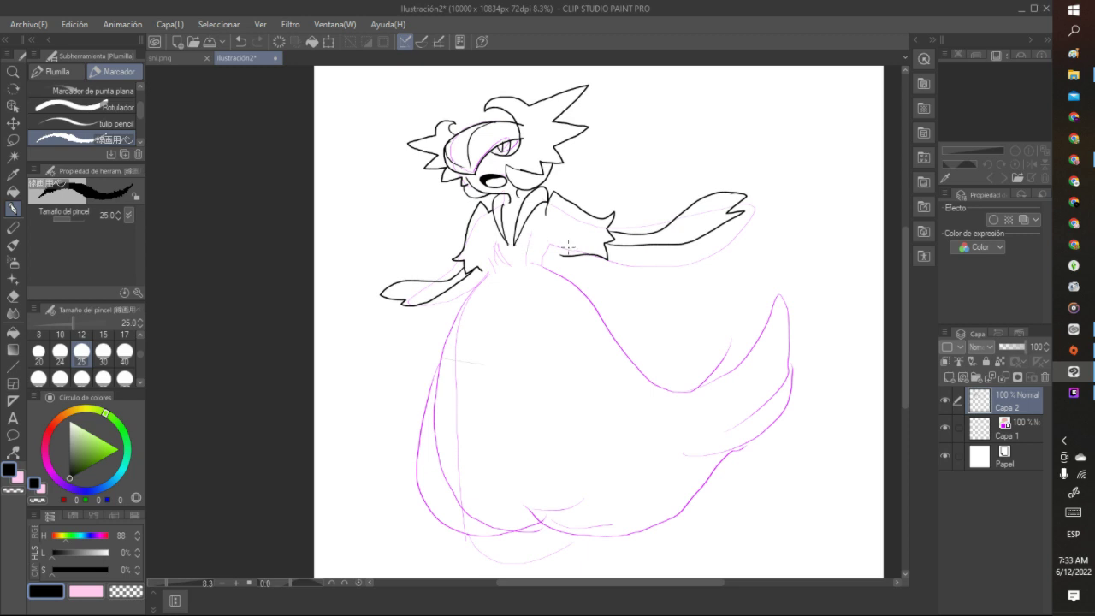
Undo the inked forearms and jagged sleeves back to the finished V-shaped collar
{"action": "mouse_move", "coordinate": [554, 255]}
{"action": "left_mouse_down"}
{"action": "mouse_move", "coordinate": [538, 245]}
{"action": "mouse_move", "coordinate": [545, 221]}
{"action": "mouse_move", "coordinate": [566, 231]}
{"action": "mouse_move", "coordinate": [556, 239]}
{"action": "left_mouse_up"}
{"action": "left_click", "coordinate": [241, 41]}
{"action": "left_click", "coordinate": [240, 41]}
{"action": "left_click", "coordinate": [240, 41]}
{"action": "left_click", "coordinate": [240, 41]}
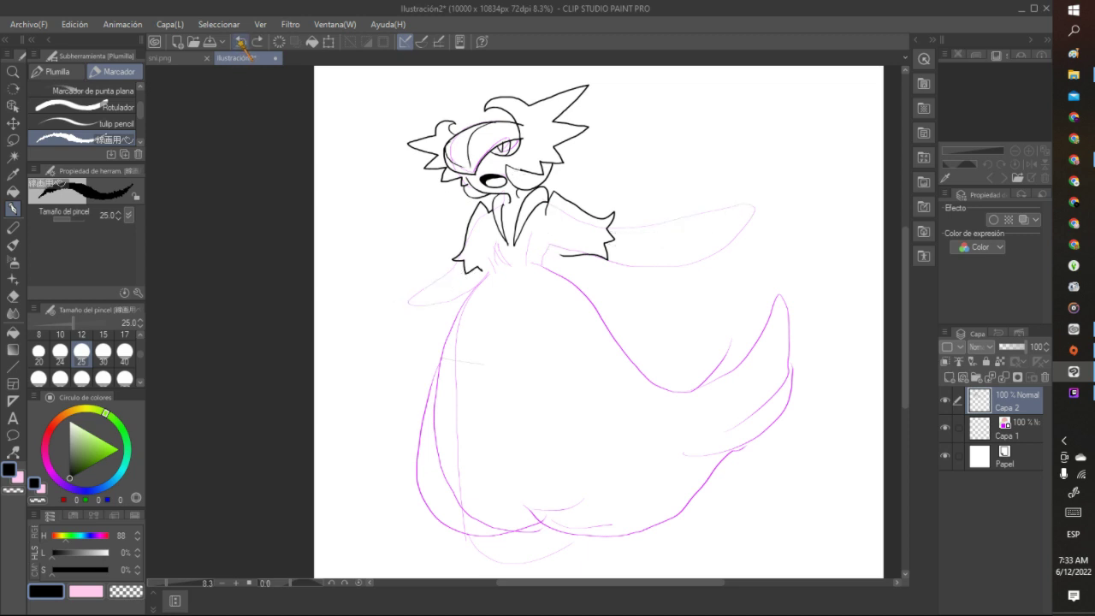
{"action": "left_click", "coordinate": [240, 41]}
{"action": "left_click", "coordinate": [241, 42]}
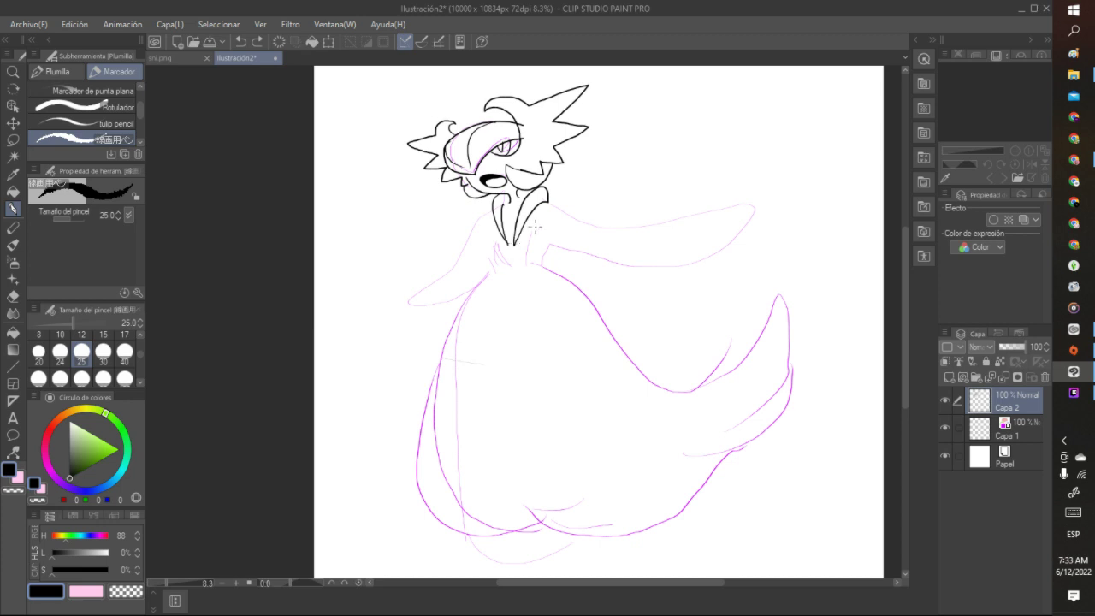
Ink the waist and both outer edges of the skirt, sweeping one edge outward into an upturned tail and redrawing its first stroke
{"action": "mouse_move", "coordinate": [535, 227]}
{"action": "left_mouse_down"}
{"action": "mouse_move", "coordinate": [522, 266]}
{"action": "mouse_move", "coordinate": [506, 251]}
{"action": "mouse_move", "coordinate": [505, 268]}
{"action": "mouse_move", "coordinate": [476, 284]}
{"action": "mouse_move", "coordinate": [443, 340]}
{"action": "mouse_move", "coordinate": [426, 449]}
{"action": "mouse_move", "coordinate": [428, 490]}
{"action": "mouse_move", "coordinate": [449, 519]}
{"action": "left_mouse_up"}
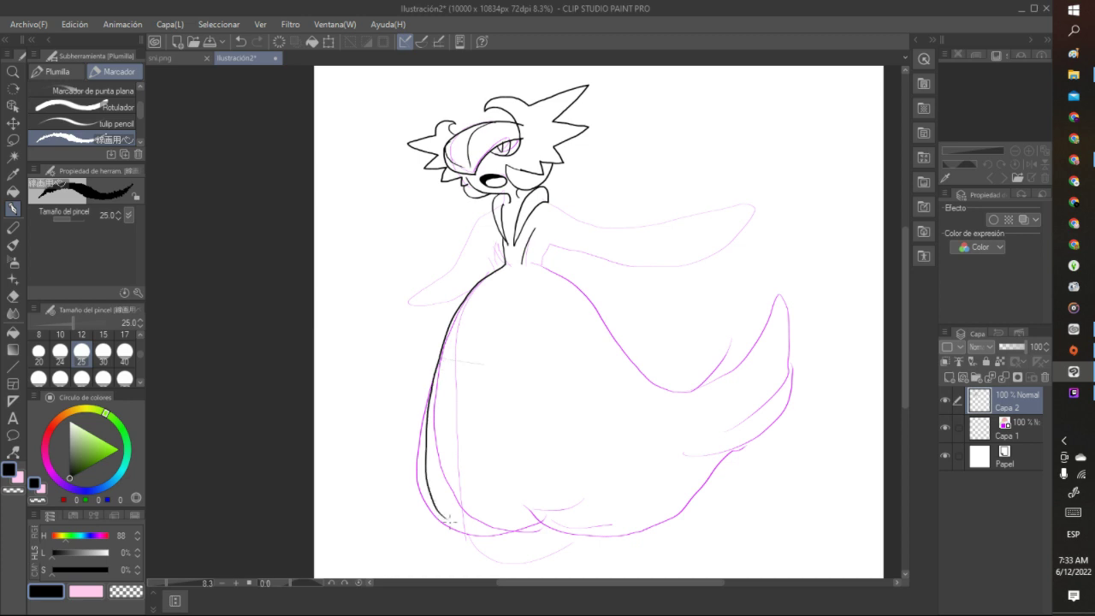
{"action": "mouse_move", "coordinate": [518, 261]}
{"action": "left_mouse_down"}
{"action": "mouse_move", "coordinate": [547, 261]}
{"action": "mouse_move", "coordinate": [591, 313]}
{"action": "left_mouse_up"}
{"action": "left_click", "coordinate": [241, 41]}
{"action": "mouse_move", "coordinate": [515, 267]}
{"action": "left_mouse_down"}
{"action": "mouse_move", "coordinate": [565, 268]}
{"action": "mouse_move", "coordinate": [645, 343]}
{"action": "mouse_move", "coordinate": [714, 376]}
{"action": "mouse_move", "coordinate": [740, 328]}
{"action": "mouse_move", "coordinate": [741, 283]}
{"action": "left_mouse_up"}
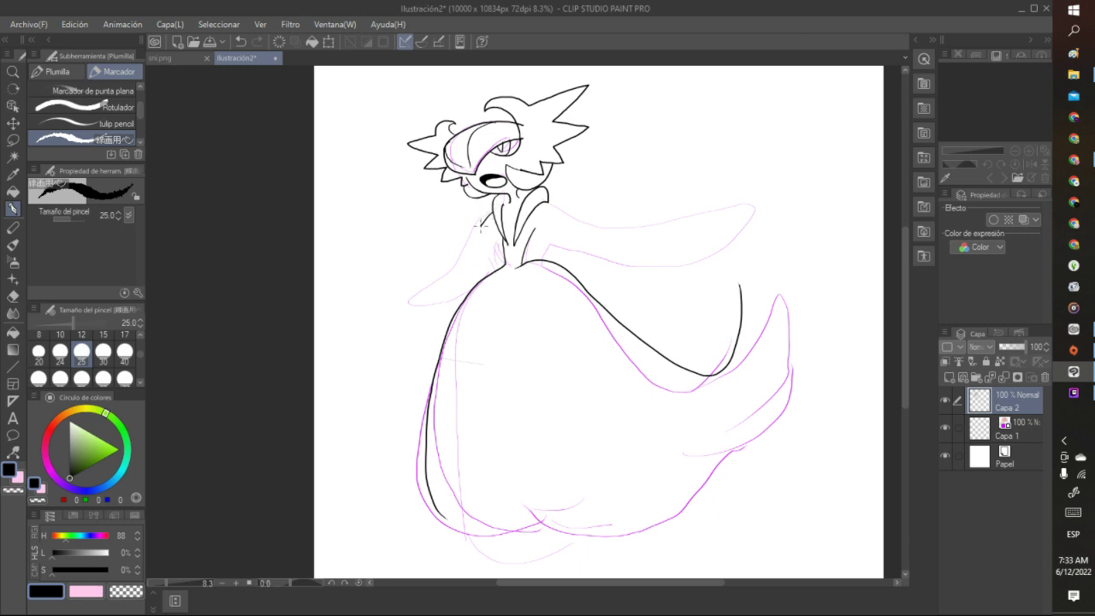
Ink the two slender arms with pointed hands and two long curved fold lines sweeping across the skirt
{"action": "mouse_move", "coordinate": [426, 266]}
{"action": "left_mouse_down"}
{"action": "mouse_move", "coordinate": [472, 229]}
{"action": "mouse_move", "coordinate": [482, 233]}
{"action": "mouse_move", "coordinate": [462, 267]}
{"action": "mouse_move", "coordinate": [423, 271]}
{"action": "mouse_move", "coordinate": [433, 281]}
{"action": "mouse_move", "coordinate": [463, 271]}
{"action": "mouse_move", "coordinate": [496, 214]}
{"action": "mouse_move", "coordinate": [558, 205]}
{"action": "mouse_move", "coordinate": [612, 224]}
{"action": "mouse_move", "coordinate": [632, 202]}
{"action": "left_mouse_up"}
{"action": "mouse_move", "coordinate": [650, 181]}
{"action": "left_mouse_down"}
{"action": "mouse_move", "coordinate": [680, 166]}
{"action": "mouse_move", "coordinate": [635, 238]}
{"action": "mouse_move", "coordinate": [548, 211]}
{"action": "left_mouse_up"}
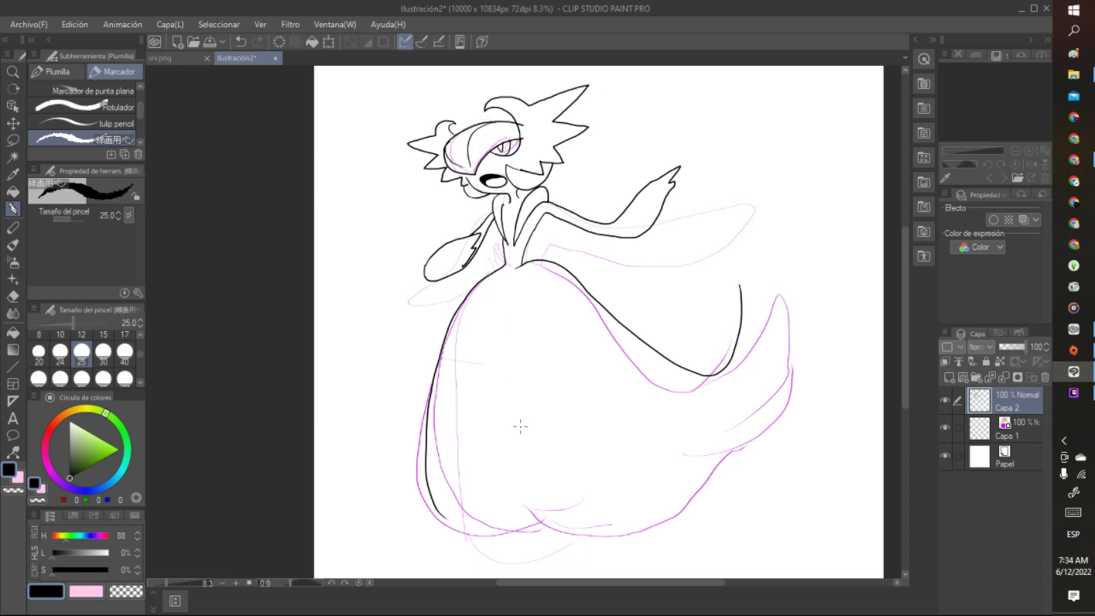
{"action": "mouse_move", "coordinate": [493, 293]}
{"action": "left_mouse_down"}
{"action": "mouse_move", "coordinate": [519, 361]}
{"action": "mouse_move", "coordinate": [659, 408]}
{"action": "mouse_move", "coordinate": [756, 407]}
{"action": "left_mouse_up"}
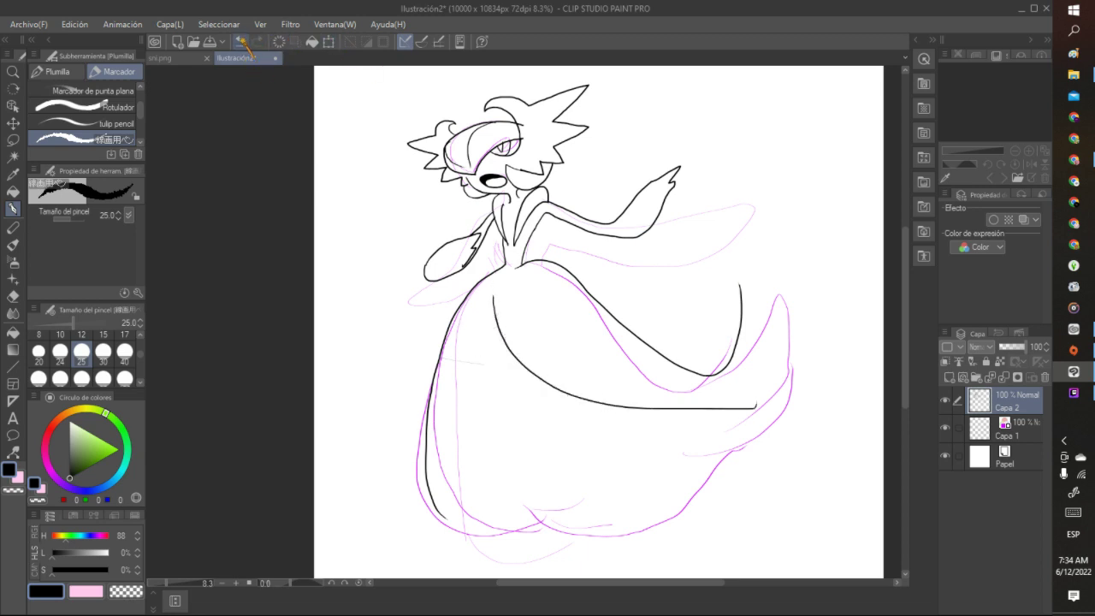
{"action": "mouse_move", "coordinate": [493, 295]}
{"action": "left_mouse_down"}
{"action": "mouse_move", "coordinate": [502, 364]}
{"action": "mouse_move", "coordinate": [545, 410]}
{"action": "mouse_move", "coordinate": [680, 472]}
{"action": "mouse_move", "coordinate": [767, 489]}
{"action": "left_mouse_up"}
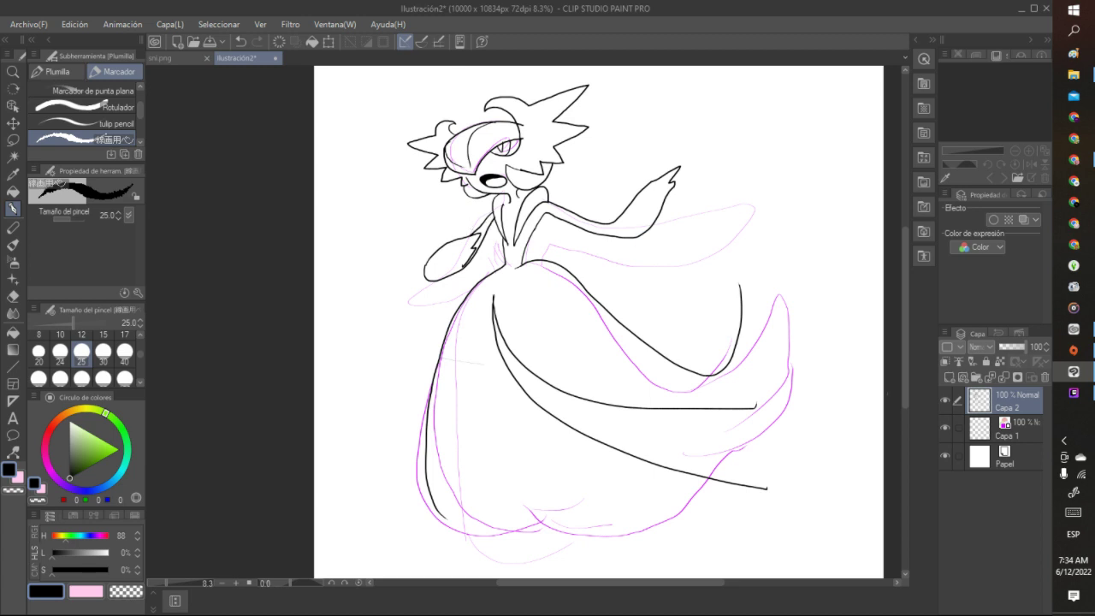
Hide the purple sketch layer Capa 1 and touch up the black line art around the forelock and eye
{"action": "left_click", "coordinate": [945, 428]}
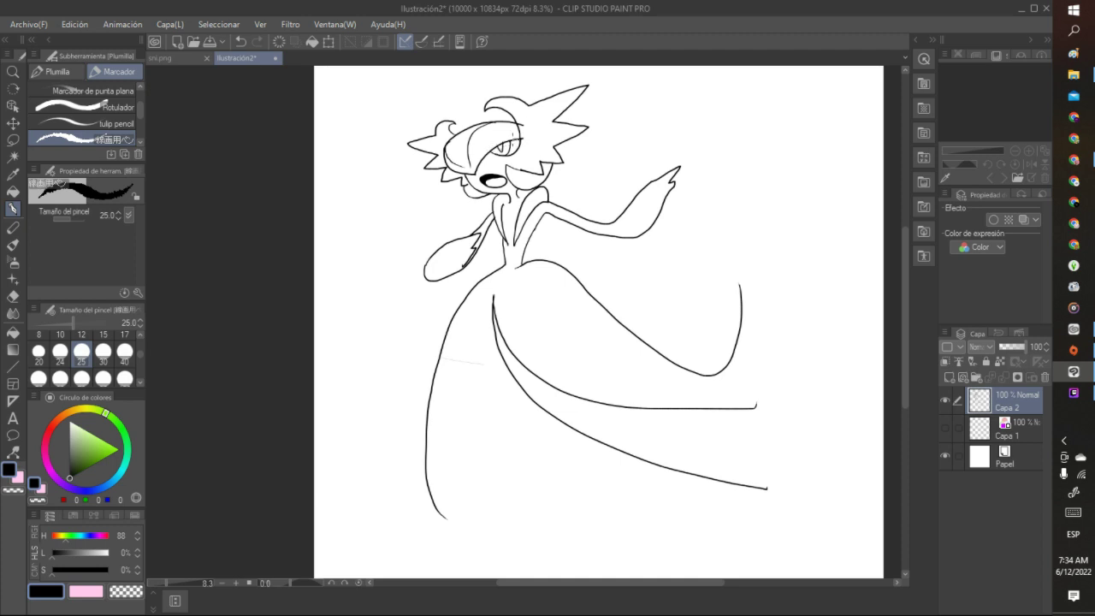
{"action": "key", "text": "c"}
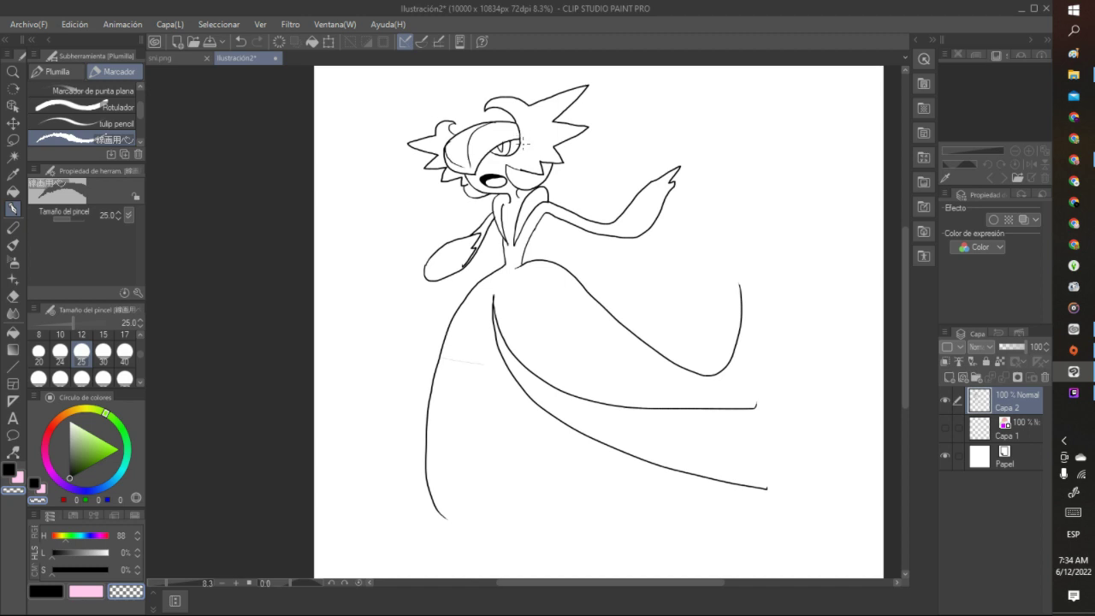
{"action": "key", "text": "c"}
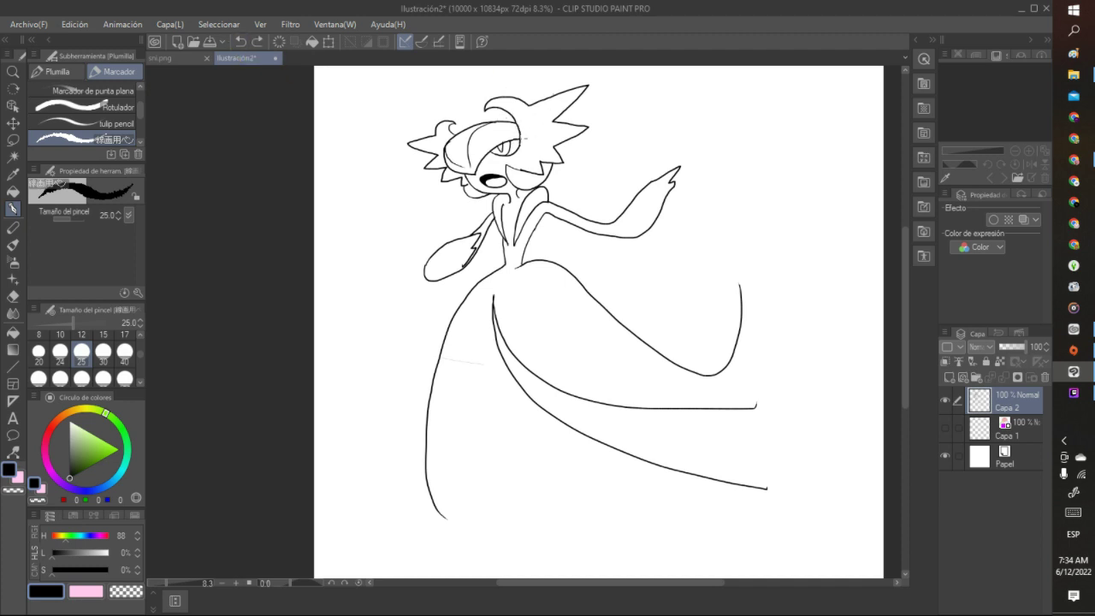
{"action": "left_click_drag", "start_coordinate": [514, 118], "coordinate": [497, 112]}
Fill the eye's iris with coral red (RGB 253, 121, 139), undoing the fill that recolours the line art
{"action": "left_click", "coordinate": [12, 192]}
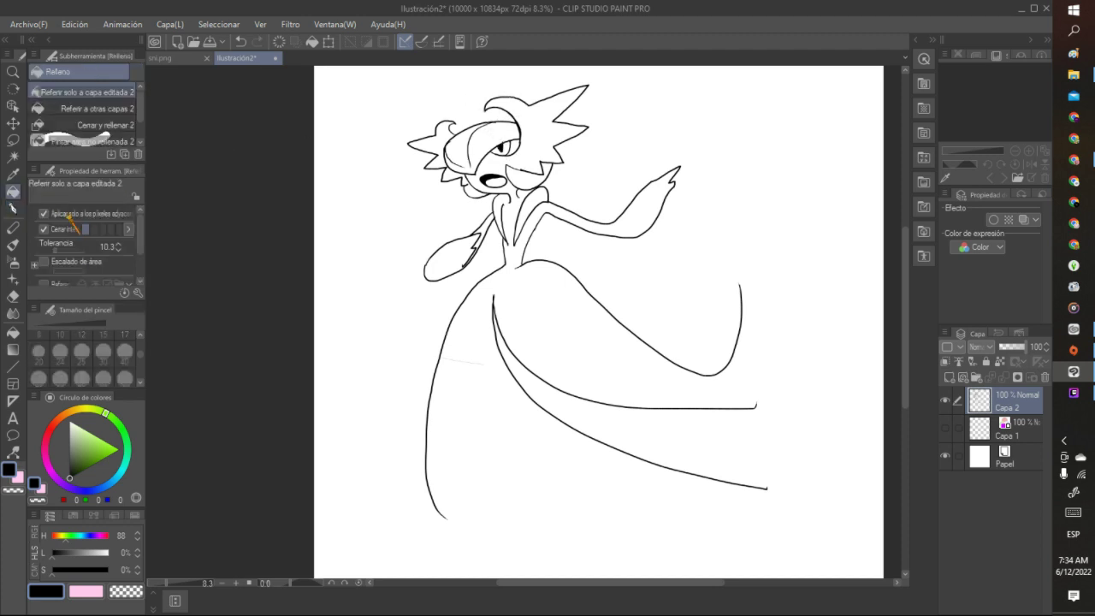
{"action": "left_click", "coordinate": [85, 434]}
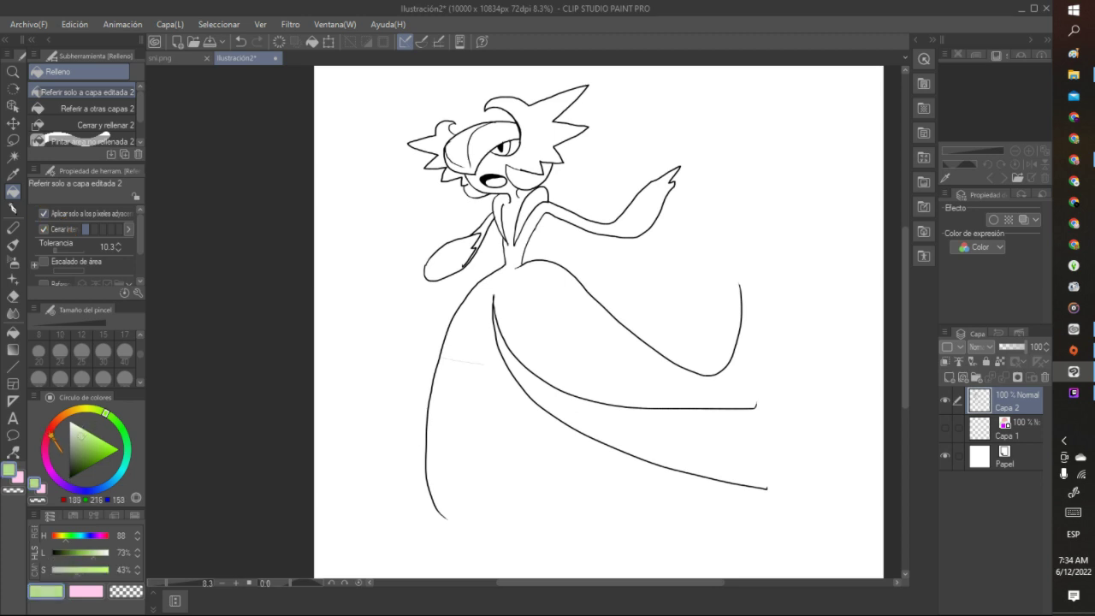
{"action": "left_click", "coordinate": [48, 433]}
{"action": "left_click", "coordinate": [97, 432]}
{"action": "left_click", "coordinate": [95, 436]}
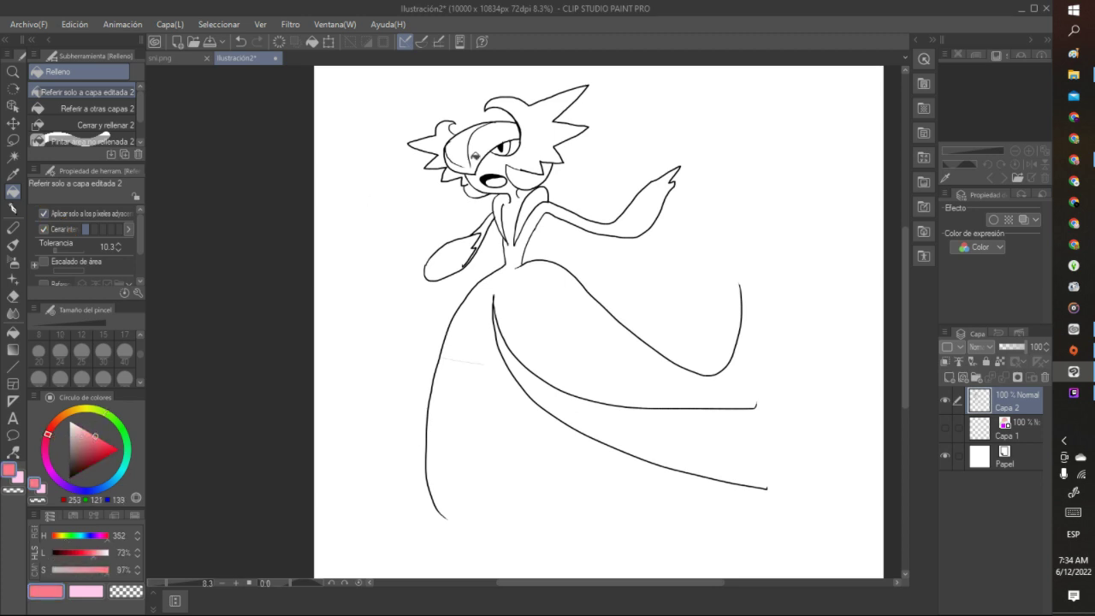
{"action": "left_click", "coordinate": [510, 145]}
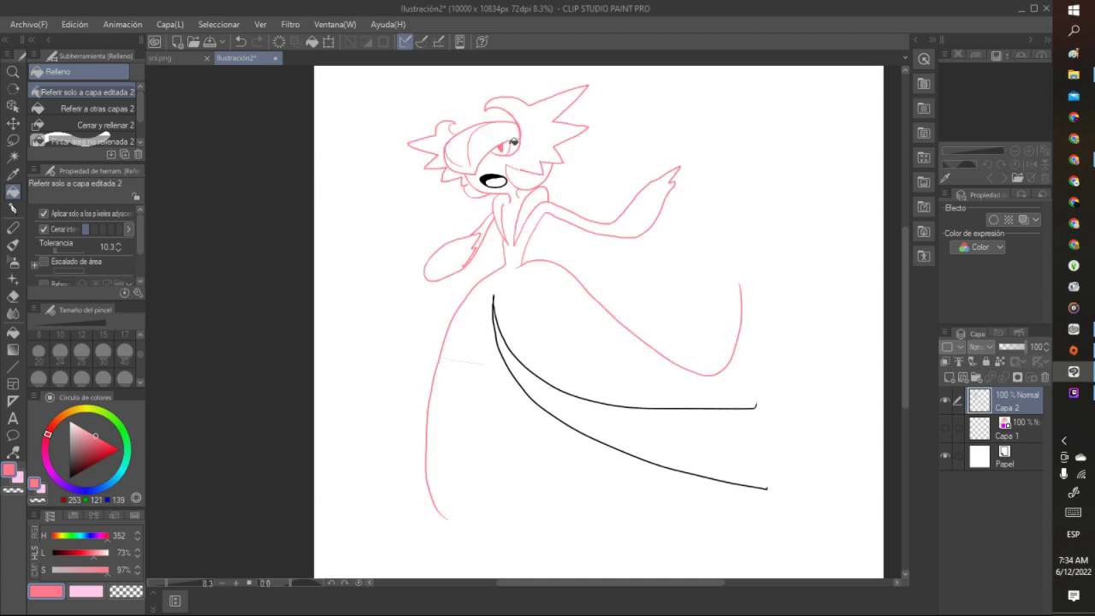
{"action": "left_click", "coordinate": [241, 41]}
{"action": "left_click", "coordinate": [508, 147]}
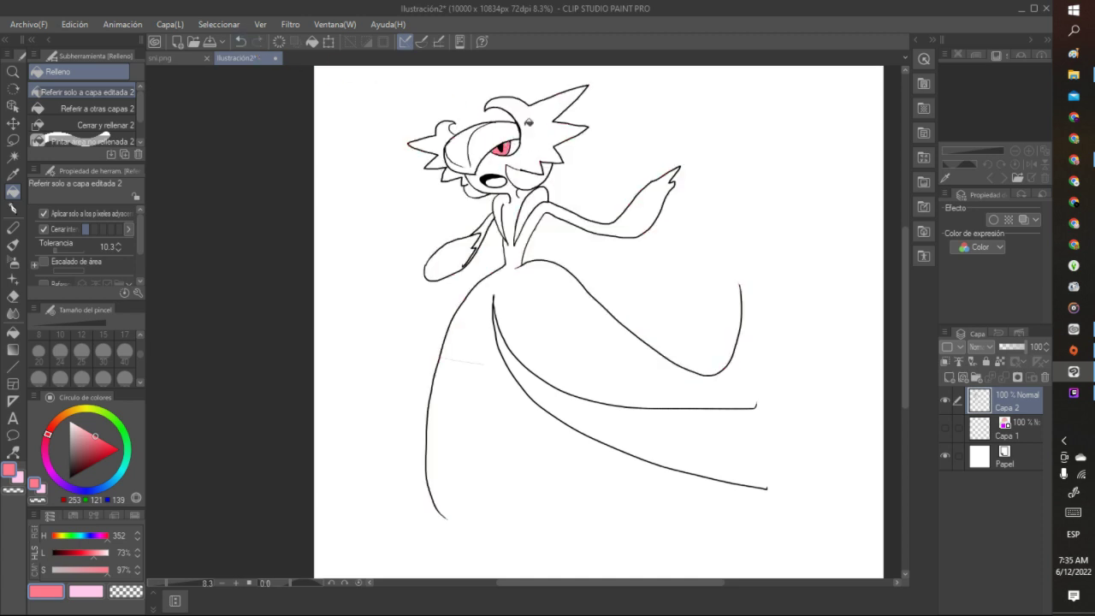
Try filling the forelock with coral red and two progressively lighter pinks
{"action": "left_click", "coordinate": [501, 130]}
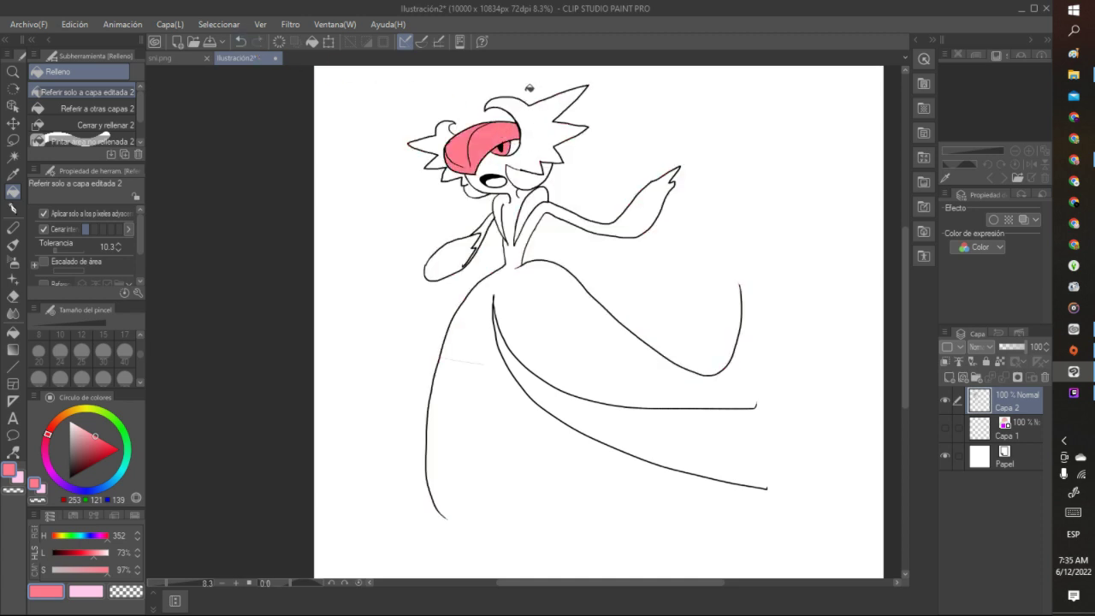
{"action": "left_click", "coordinate": [94, 428]}
{"action": "left_click", "coordinate": [93, 426]}
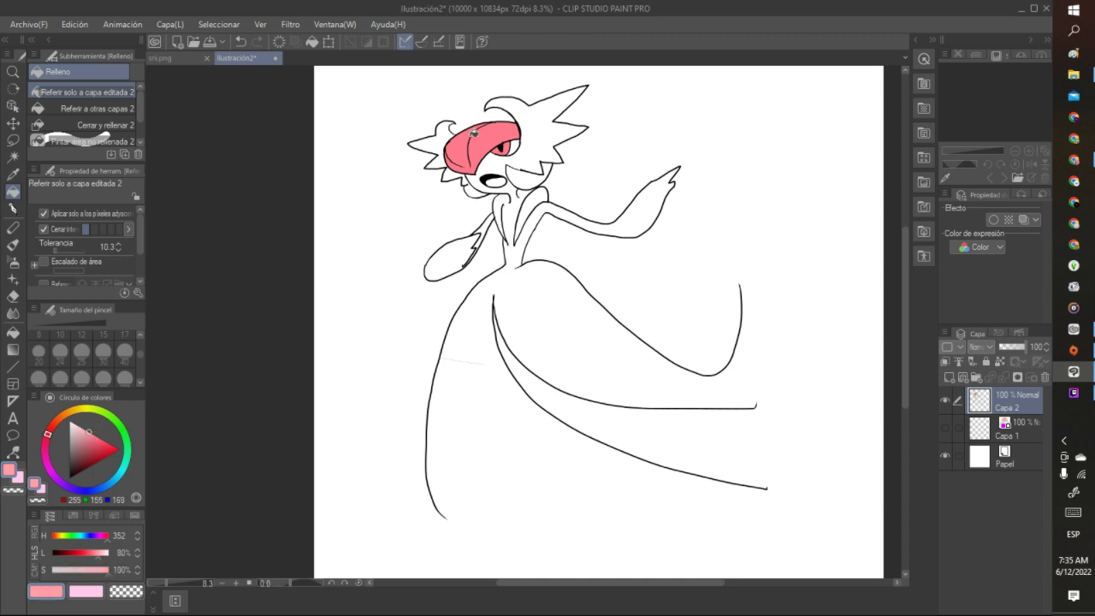
{"action": "left_click", "coordinate": [476, 134]}
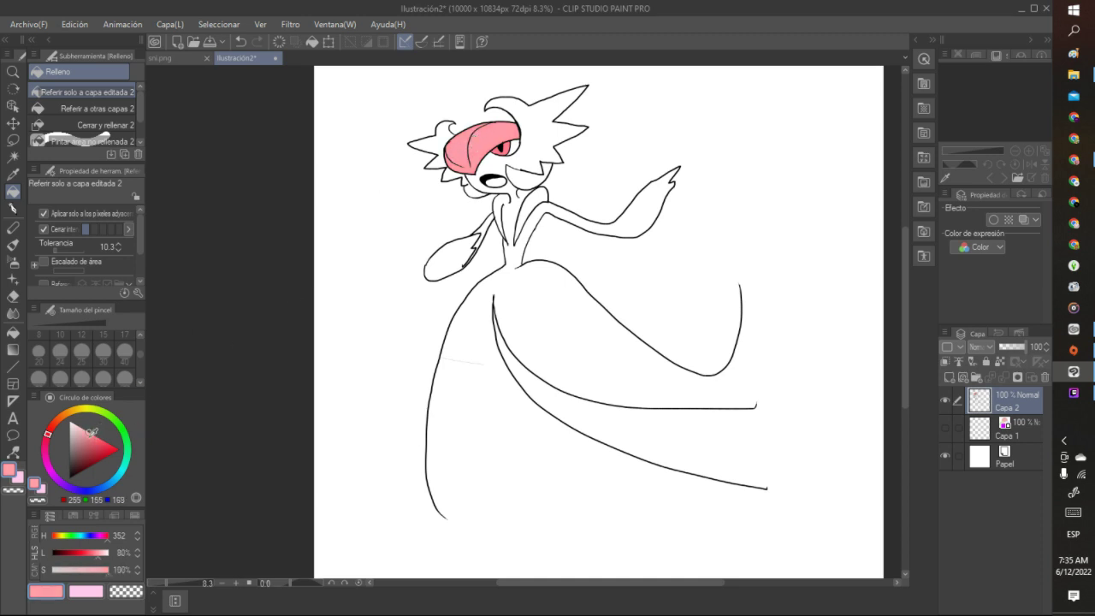
{"action": "left_click", "coordinate": [80, 426]}
{"action": "left_click", "coordinate": [468, 152]}
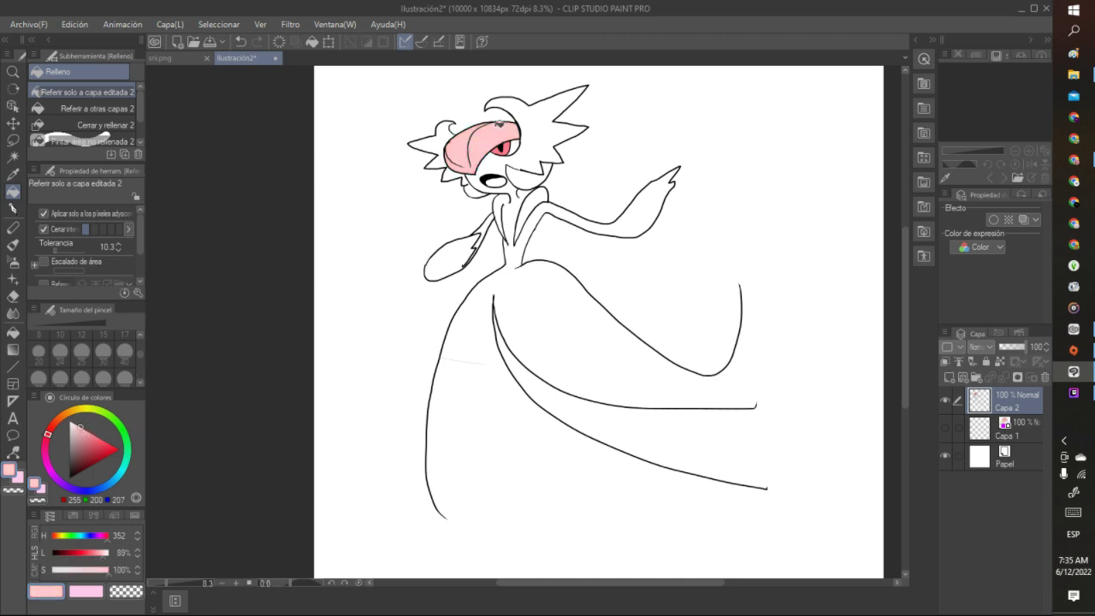
Fill the forelock, the side spikes and the hair below the face with pink (RGB 255, 170, 182)
{"action": "left_click", "coordinate": [91, 426]}
{"action": "left_click", "coordinate": [87, 427]}
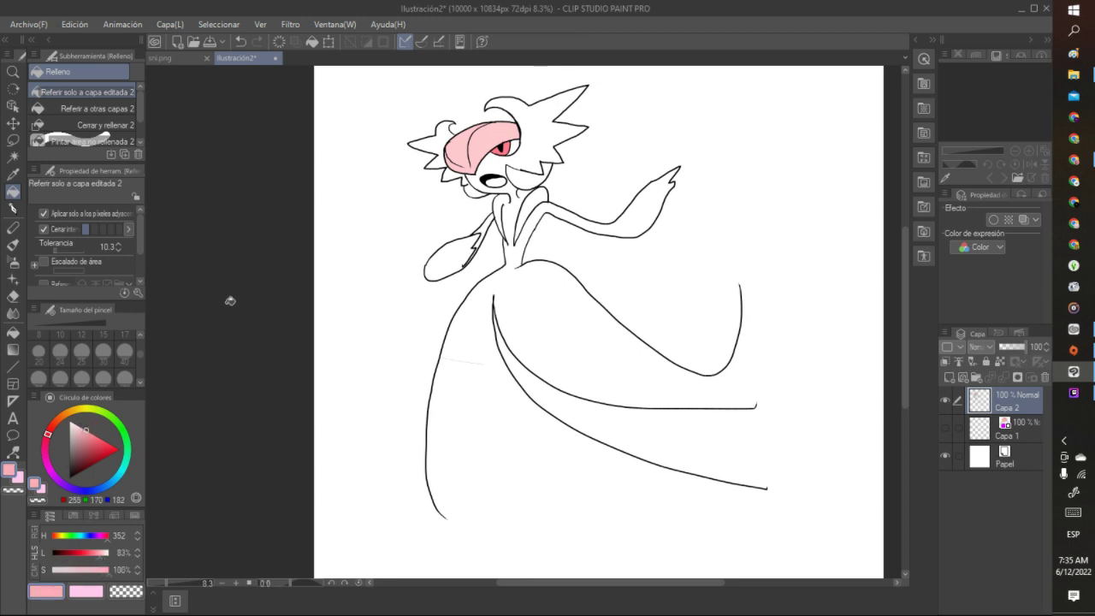
{"action": "left_click", "coordinate": [484, 141]}
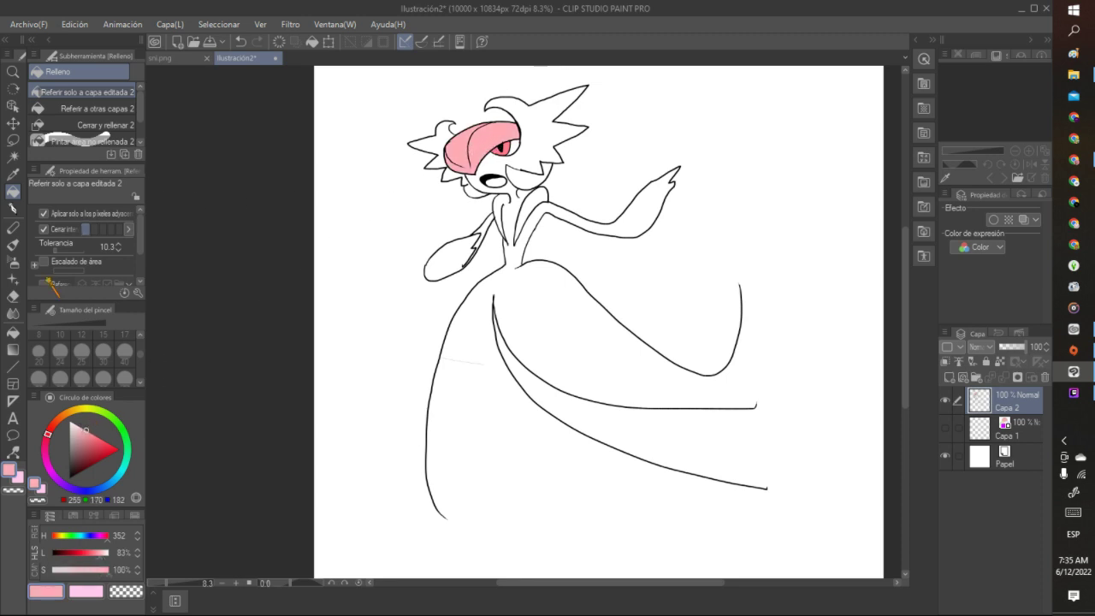
{"action": "left_click", "coordinate": [528, 171]}
{"action": "left_click", "coordinate": [476, 188]}
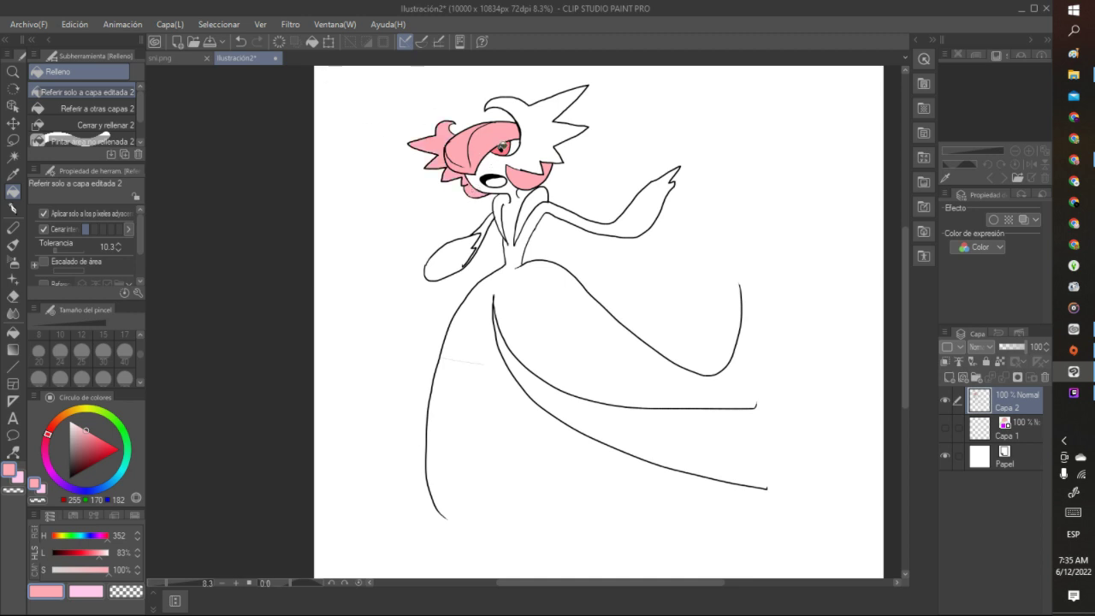
Touch up the dark upper area of the mouth in black with the pen
{"action": "scroll", "coordinate": [494, 111], "scroll_direction": "up", "scroll_amount": 1}
{"action": "scroll", "coordinate": [493, 110], "scroll_direction": "up", "scroll_amount": 1}
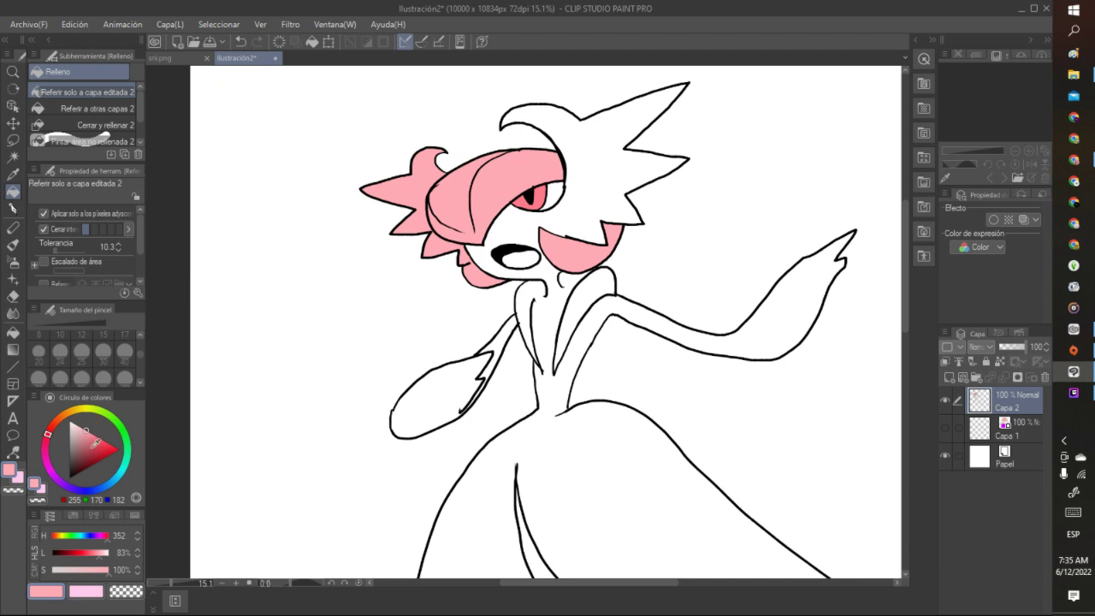
{"action": "left_click", "coordinate": [70, 475]}
{"action": "key", "text": "p"}
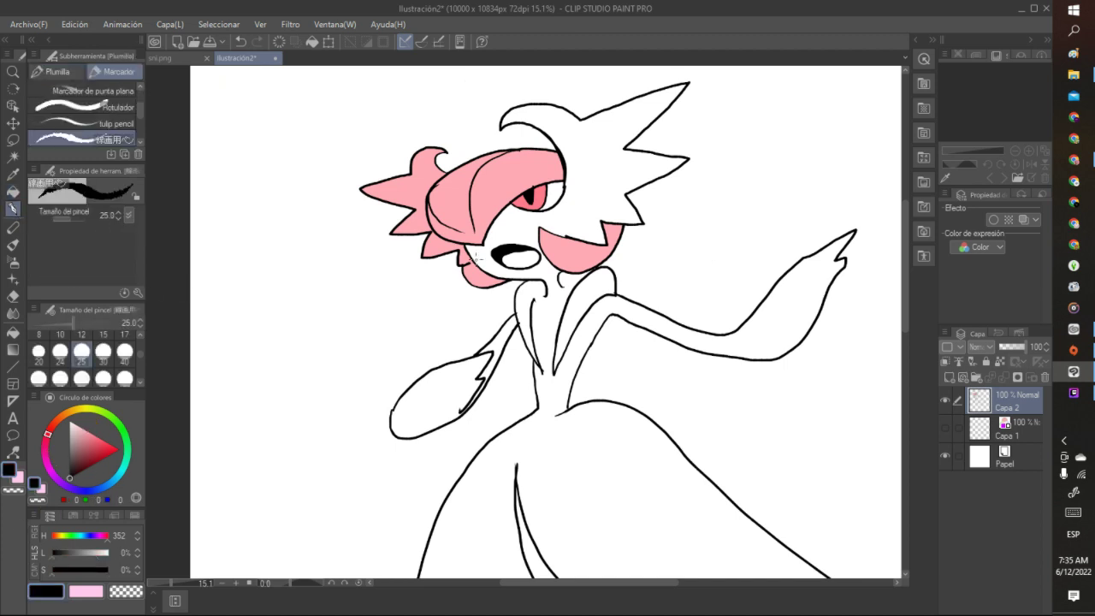
{"action": "mouse_move", "coordinate": [479, 257]}
{"action": "left_mouse_down"}
{"action": "mouse_move", "coordinate": [469, 259]}
{"action": "mouse_move", "coordinate": [507, 265]}
{"action": "mouse_move", "coordinate": [539, 250]}
{"action": "mouse_move", "coordinate": [505, 254]}
{"action": "left_mouse_up"}
Paint small white fangs in the mouth, redrawing the first stroke, and add a white highlight to the eye
{"action": "left_click", "coordinate": [72, 423]}
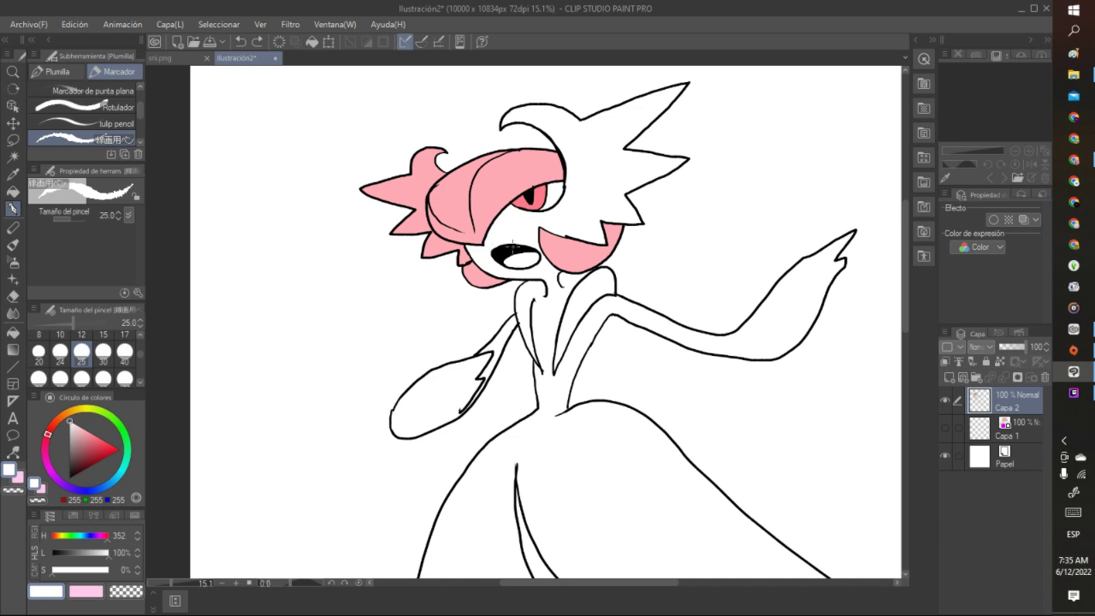
{"action": "left_click_drag", "start_coordinate": [486, 246], "coordinate": [490, 257]}
{"action": "left_click", "coordinate": [240, 41]}
{"action": "left_click_drag", "start_coordinate": [517, 248], "coordinate": [497, 255]}
{"action": "left_click_drag", "start_coordinate": [519, 193], "coordinate": [529, 199]}
Sample the pink from the forelock and touch up the forelock's outer edge with the pen
{"action": "left_click", "coordinate": [13, 173]}
{"action": "left_click", "coordinate": [537, 157]}
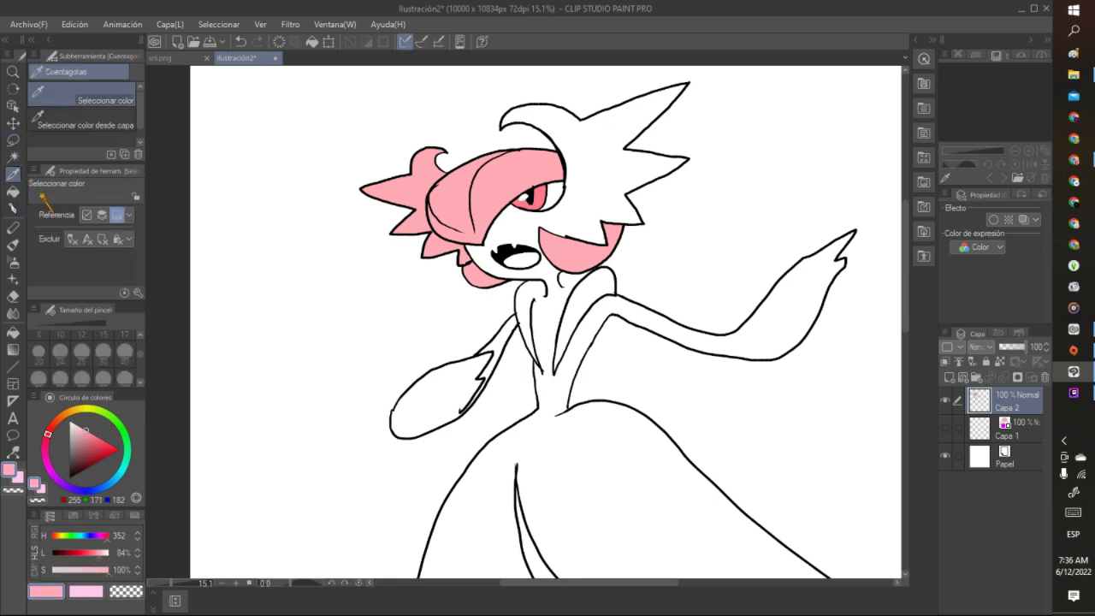
{"action": "left_click", "coordinate": [13, 208]}
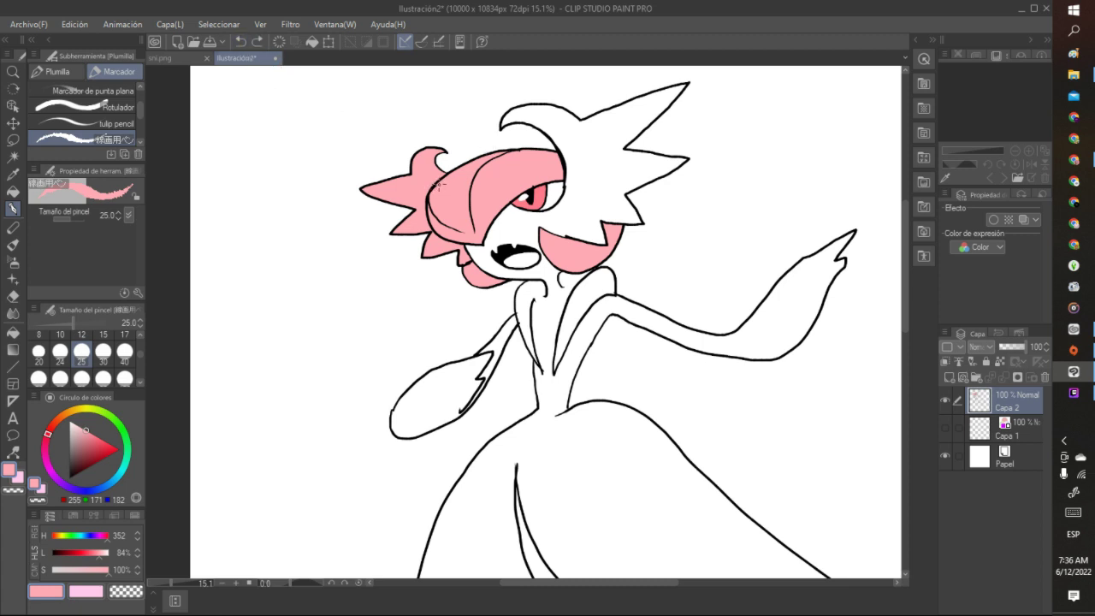
{"action": "left_click_drag", "start_coordinate": [436, 183], "coordinate": [441, 193]}
Reinforce the lower and outer outline of the eye in black with the pen
{"action": "left_click", "coordinate": [70, 421]}
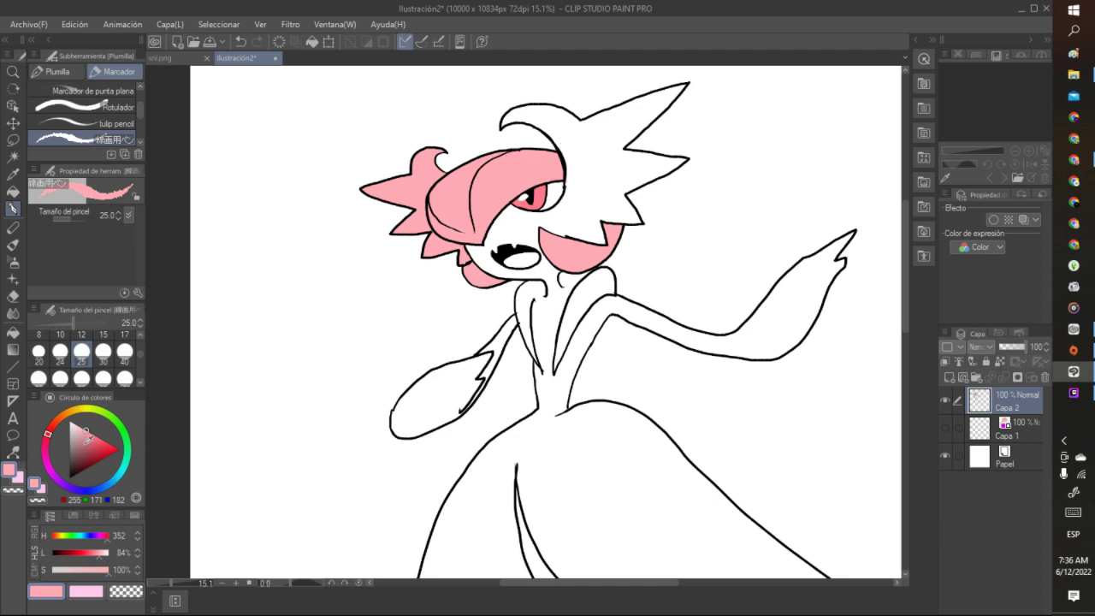
{"action": "left_click", "coordinate": [126, 590]}
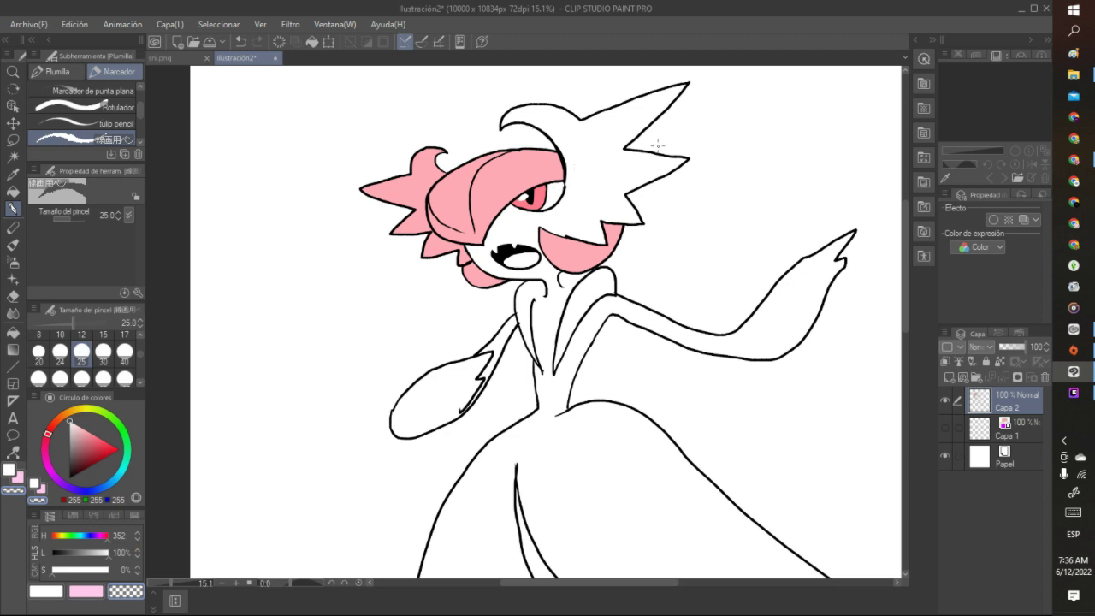
{"action": "scroll", "coordinate": [657, 146], "scroll_direction": "down", "scroll_amount": 4}
{"action": "scroll", "coordinate": [634, 244], "scroll_direction": "up", "scroll_amount": 2}
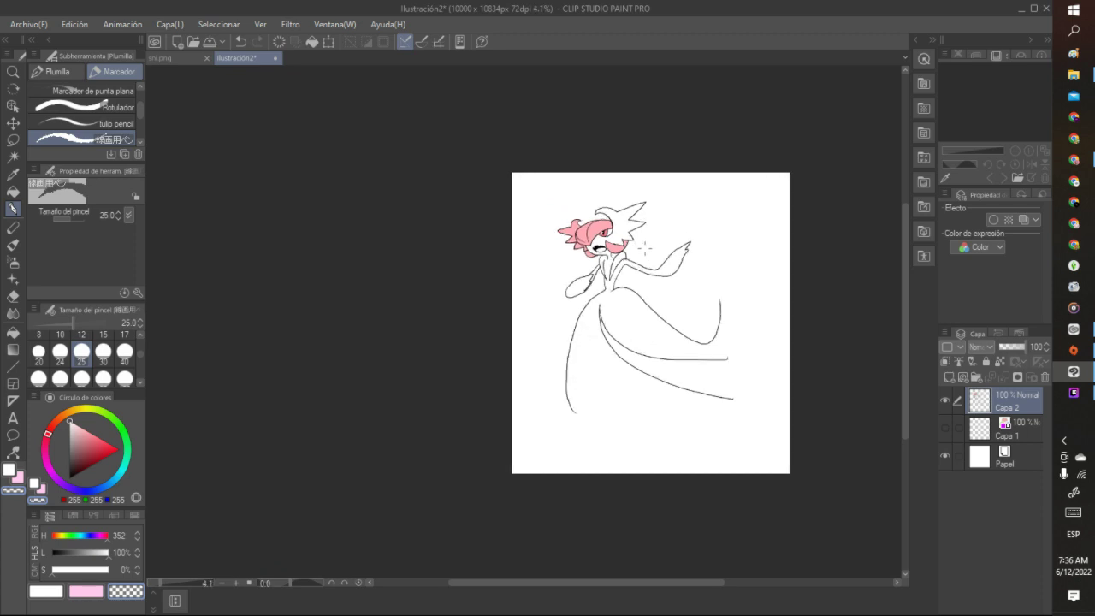
{"action": "scroll", "coordinate": [634, 244], "scroll_direction": "up", "scroll_amount": 4}
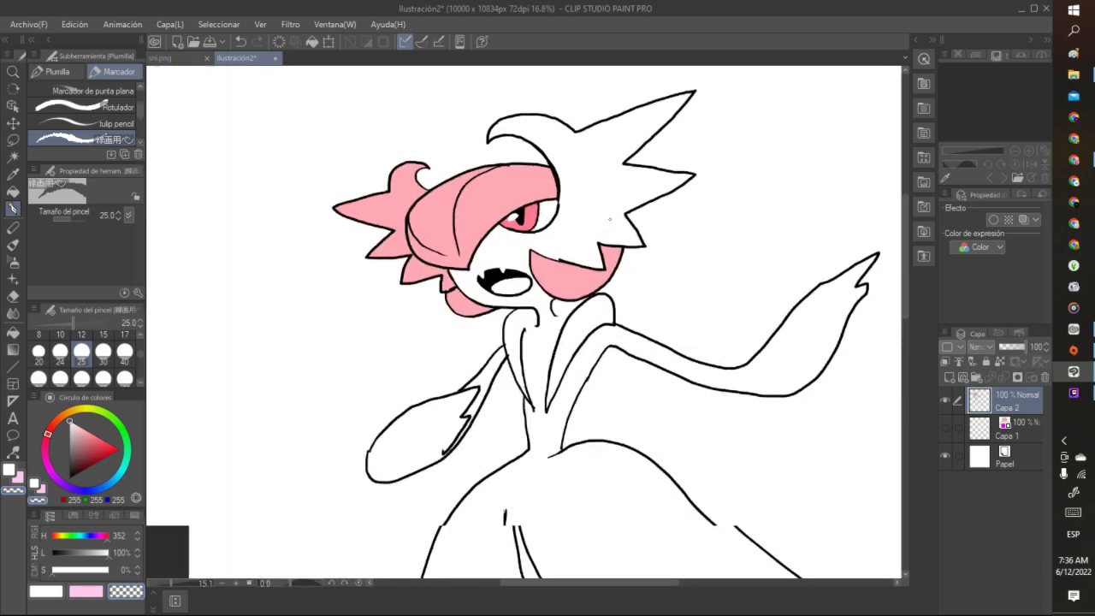
{"action": "scroll", "coordinate": [610, 219], "scroll_direction": "up", "scroll_amount": 1}
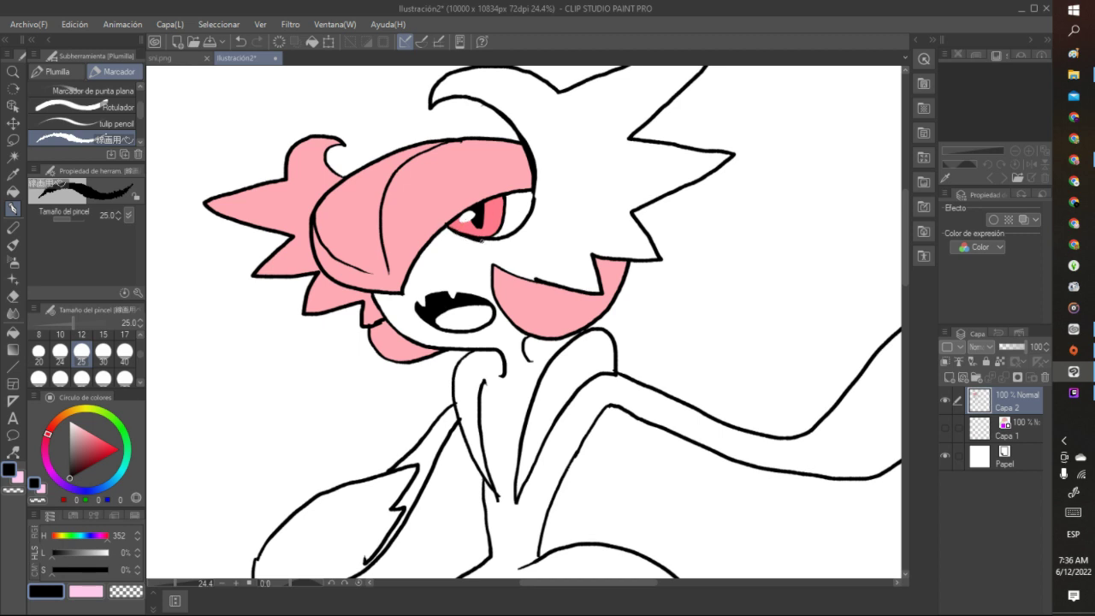
{"action": "mouse_move", "coordinate": [511, 234]}
{"action": "left_mouse_down"}
{"action": "mouse_move", "coordinate": [535, 197]}
{"action": "mouse_move", "coordinate": [531, 168]}
{"action": "left_mouse_up"}
Thin the eye's lower and outer outline by erasing with transparent colour and touching up the line in black
{"action": "left_click", "coordinate": [123, 594]}
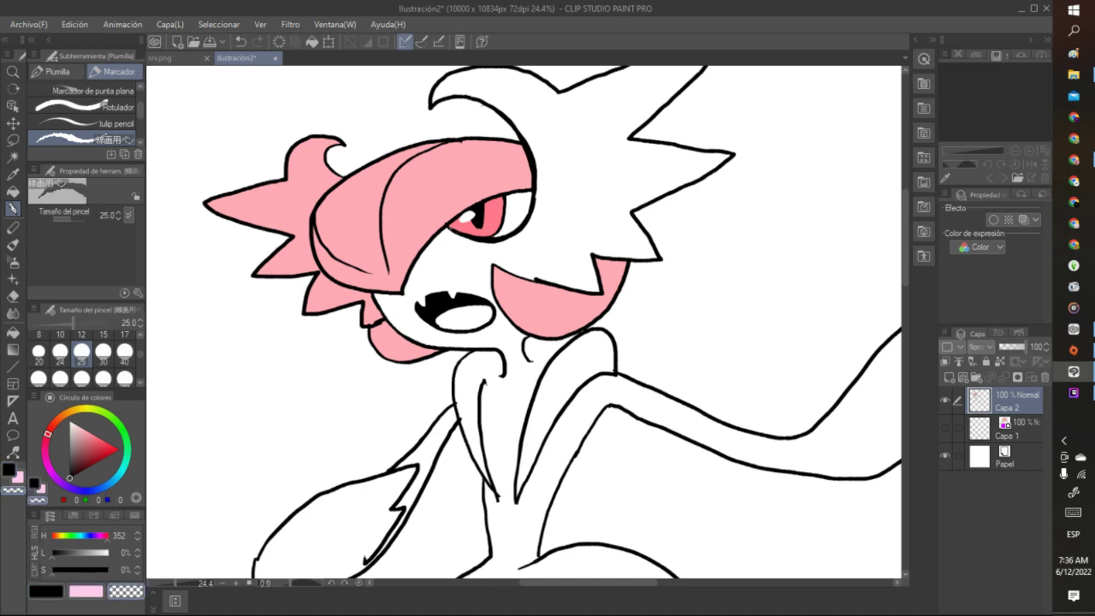
{"action": "mouse_move", "coordinate": [450, 228]}
{"action": "left_mouse_down"}
{"action": "mouse_move", "coordinate": [510, 231]}
{"action": "mouse_move", "coordinate": [494, 237]}
{"action": "mouse_move", "coordinate": [524, 217]}
{"action": "mouse_move", "coordinate": [503, 238]}
{"action": "mouse_move", "coordinate": [460, 229]}
{"action": "left_mouse_up"}
{"action": "left_click", "coordinate": [46, 590]}
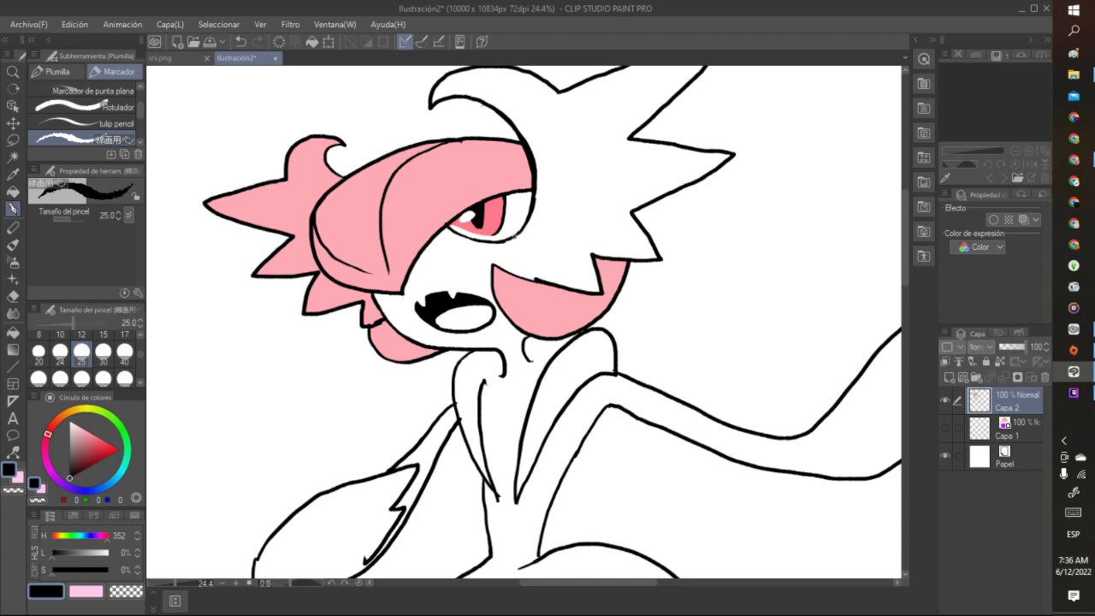
{"action": "left_click", "coordinate": [127, 590]}
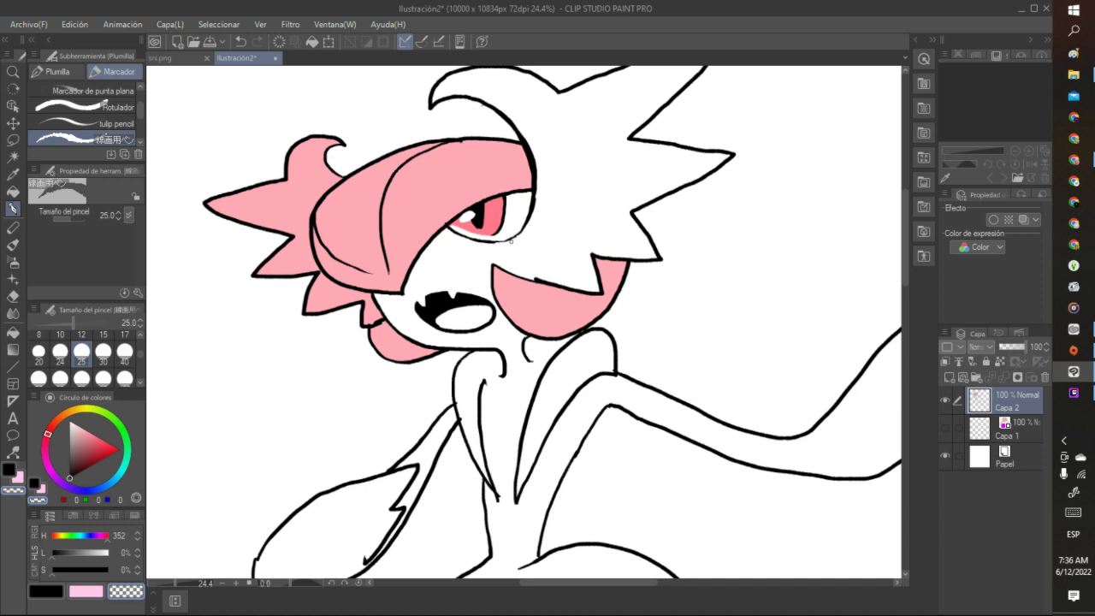
{"action": "left_click", "coordinate": [46, 591]}
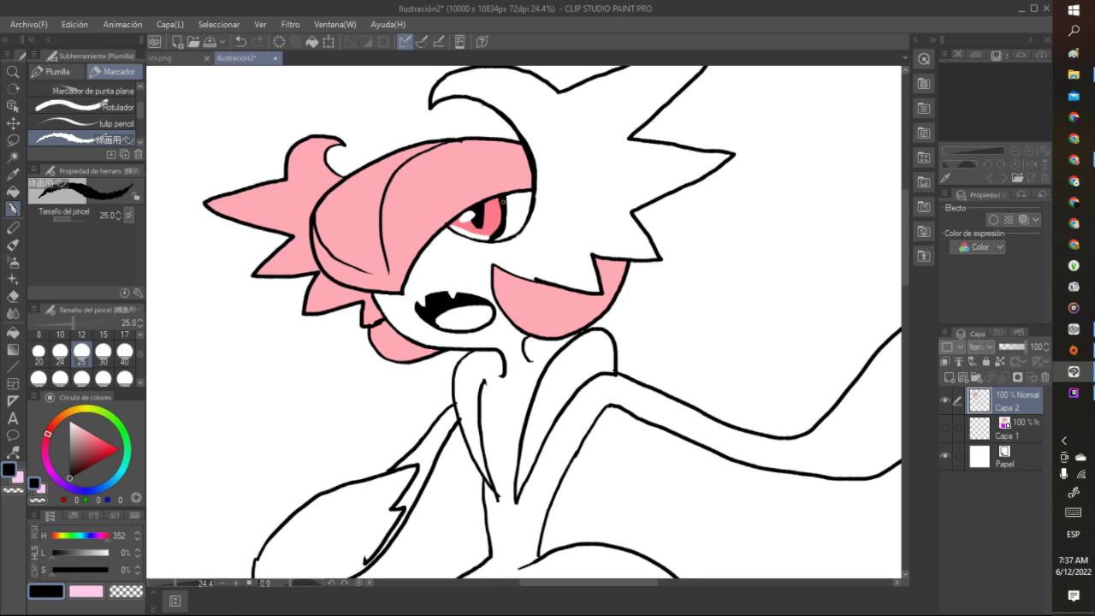
Retouch the black line along the iris's outer edge and the eye's lower outline, undoing one stray stroke
{"action": "left_click_drag", "start_coordinate": [510, 219], "coordinate": [506, 201]}
{"action": "left_click_drag", "start_coordinate": [501, 233], "coordinate": [508, 224]}
{"action": "left_click", "coordinate": [241, 41]}
{"action": "mouse_move", "coordinate": [484, 241]}
{"action": "left_mouse_down"}
{"action": "mouse_move", "coordinate": [499, 235]}
{"action": "mouse_move", "coordinate": [503, 205]}
{"action": "mouse_move", "coordinate": [502, 231]}
{"action": "left_mouse_up"}
Sample the pink from the iris and paint over the black along its outer edge with the pen
{"action": "left_click", "coordinate": [13, 173]}
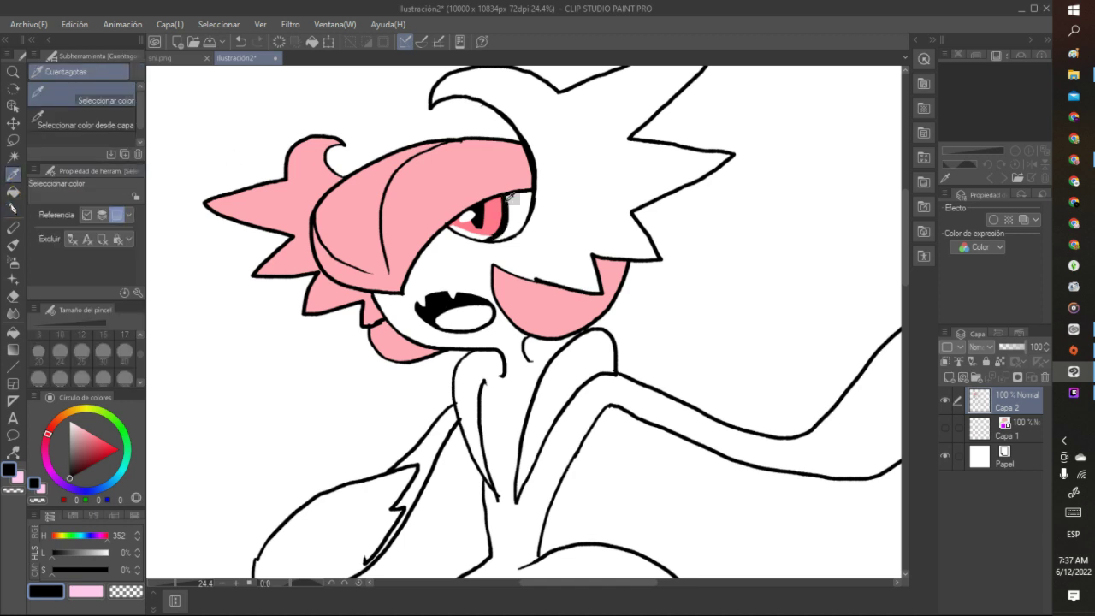
{"action": "left_click", "coordinate": [496, 207]}
{"action": "key", "text": "p"}
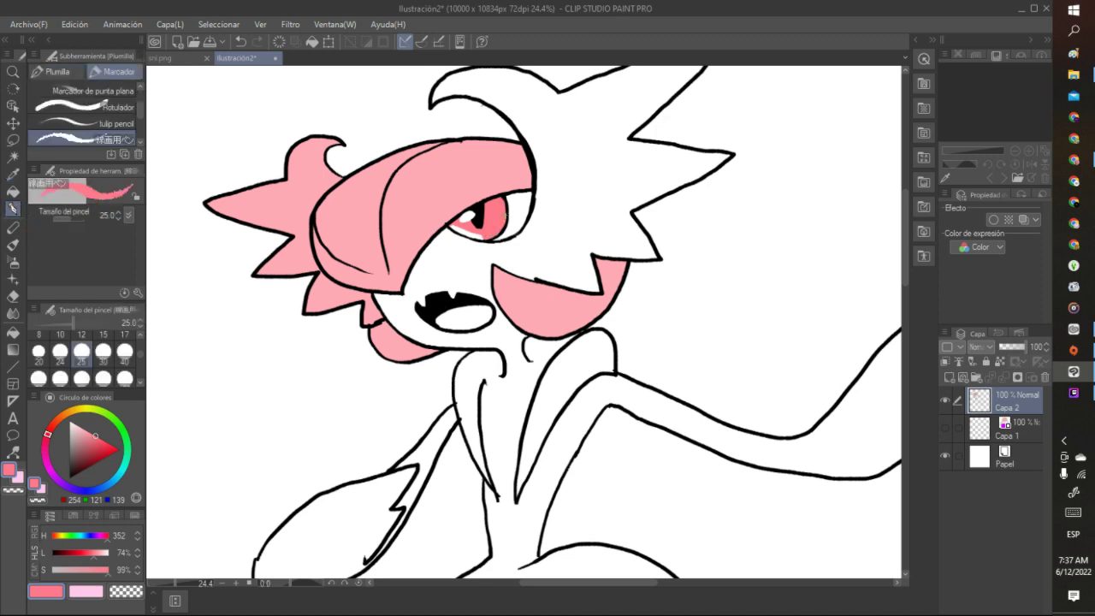
{"action": "left_click", "coordinate": [13, 192]}
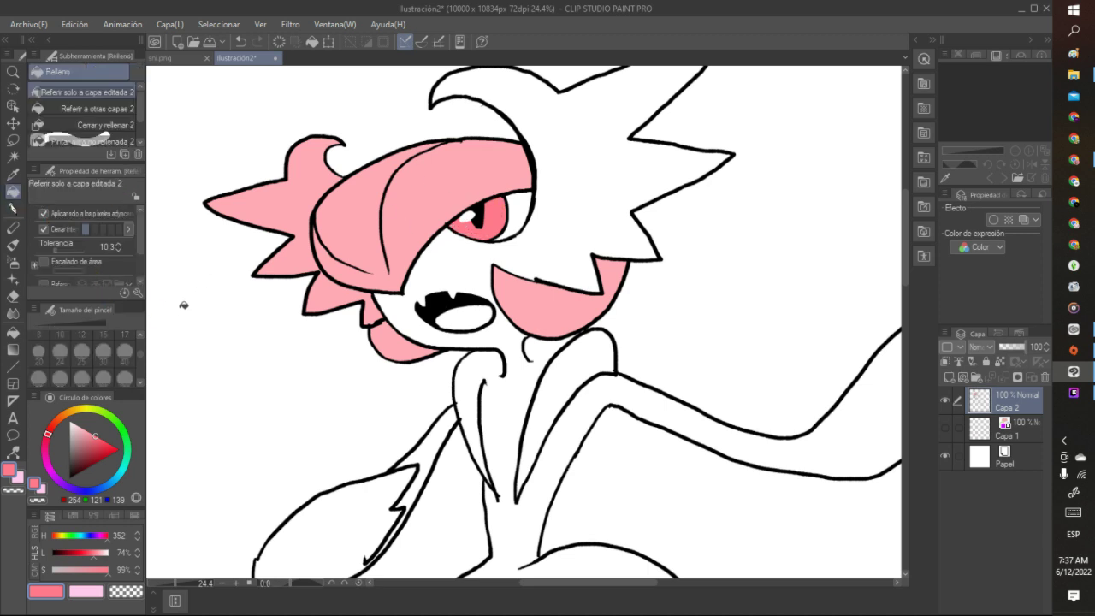
{"action": "left_click", "coordinate": [13, 208]}
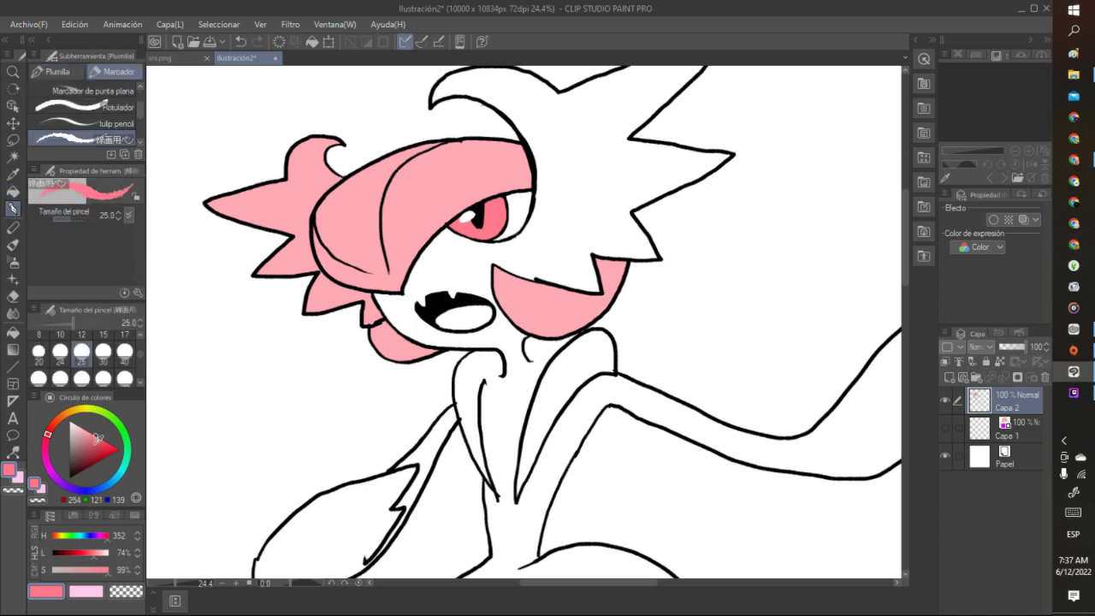
Erase the excess thickness of the outline beside the forelock and eye with transparent colour
{"action": "left_click", "coordinate": [70, 420]}
{"action": "left_click", "coordinate": [125, 590]}
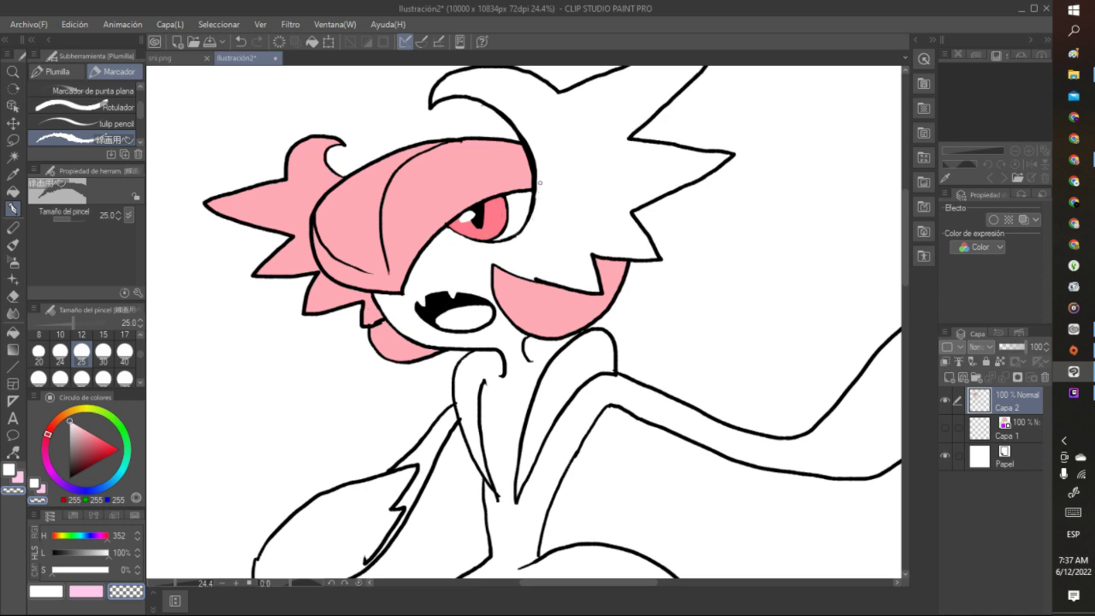
{"action": "left_click_drag", "start_coordinate": [537, 188], "coordinate": [532, 216]}
{"action": "mouse_move", "coordinate": [532, 147]}
{"action": "left_mouse_down"}
{"action": "mouse_move", "coordinate": [537, 177]}
{"action": "mouse_move", "coordinate": [519, 128]}
{"action": "mouse_move", "coordinate": [537, 195]}
{"action": "left_mouse_up"}
Touch up the lower part of the pupil in black with the pen
{"action": "scroll", "coordinate": [572, 182], "scroll_direction": "down", "scroll_amount": 3}
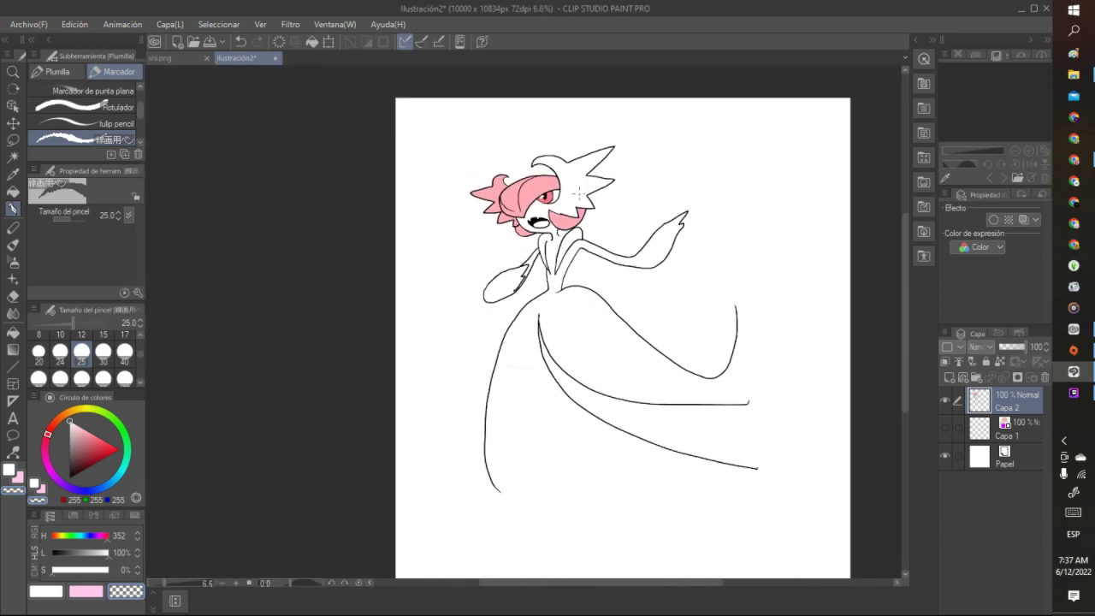
{"action": "scroll", "coordinate": [555, 190], "scroll_direction": "up", "scroll_amount": 4}
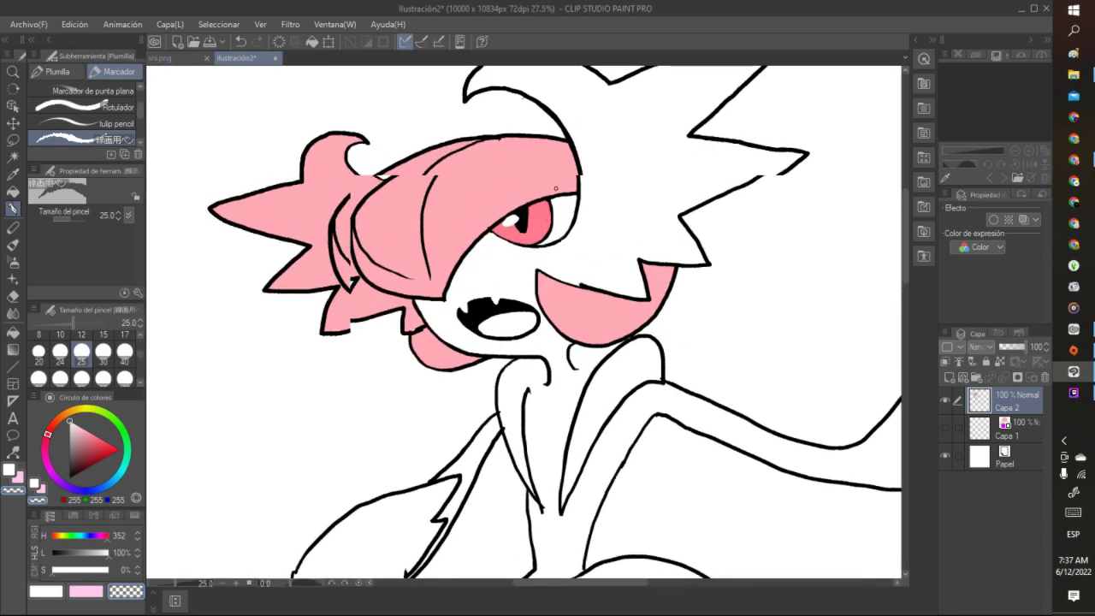
{"action": "left_click", "coordinate": [69, 478]}
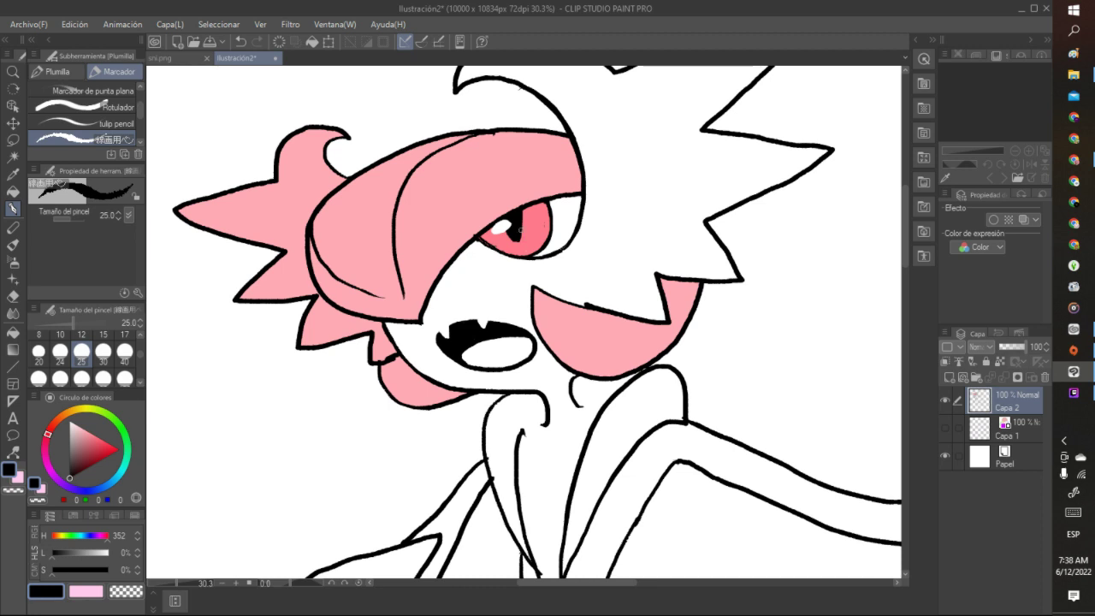
{"action": "left_click_drag", "start_coordinate": [517, 229], "coordinate": [514, 236]}
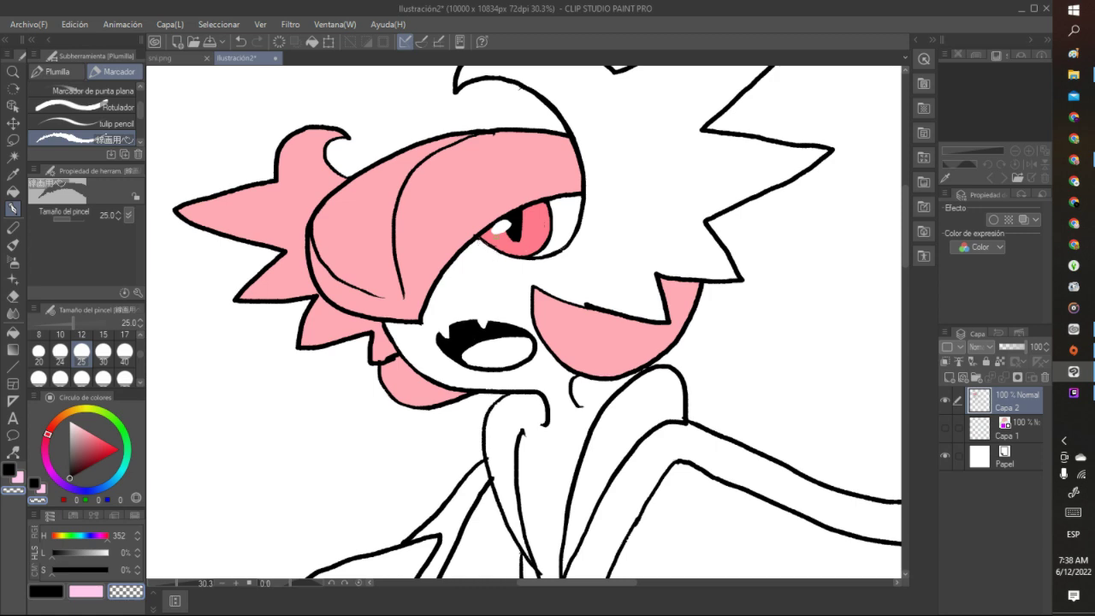
Refine the fangs and dark area of the mouth, and draw small black lash marks around the eye
{"action": "scroll", "coordinate": [500, 231], "scroll_direction": "down", "scroll_amount": 6}
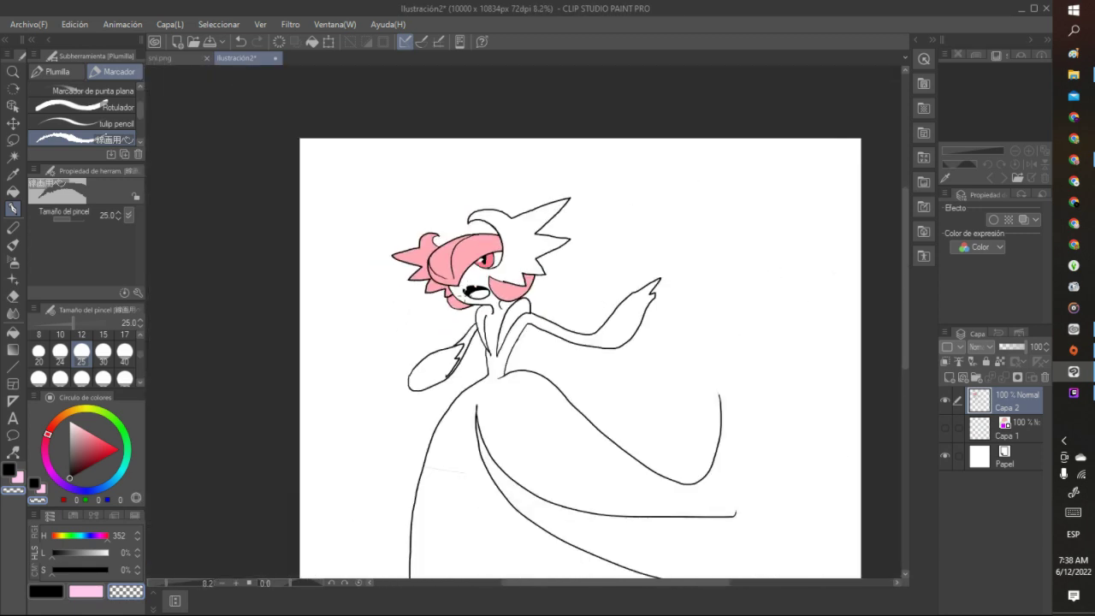
{"action": "scroll", "coordinate": [504, 291], "scroll_direction": "up", "scroll_amount": 4}
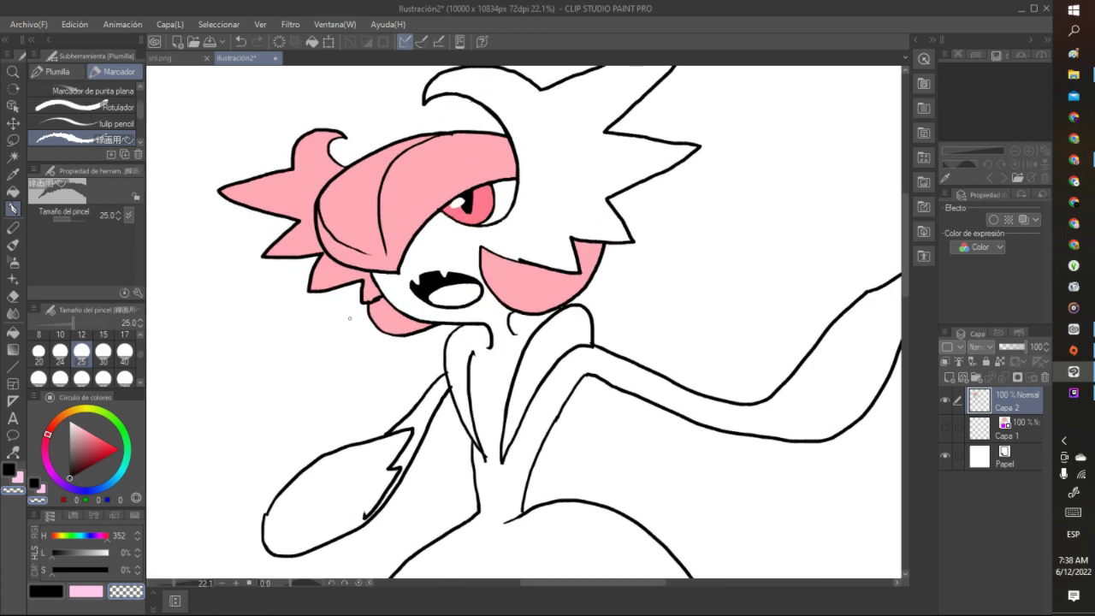
{"action": "left_click", "coordinate": [47, 591]}
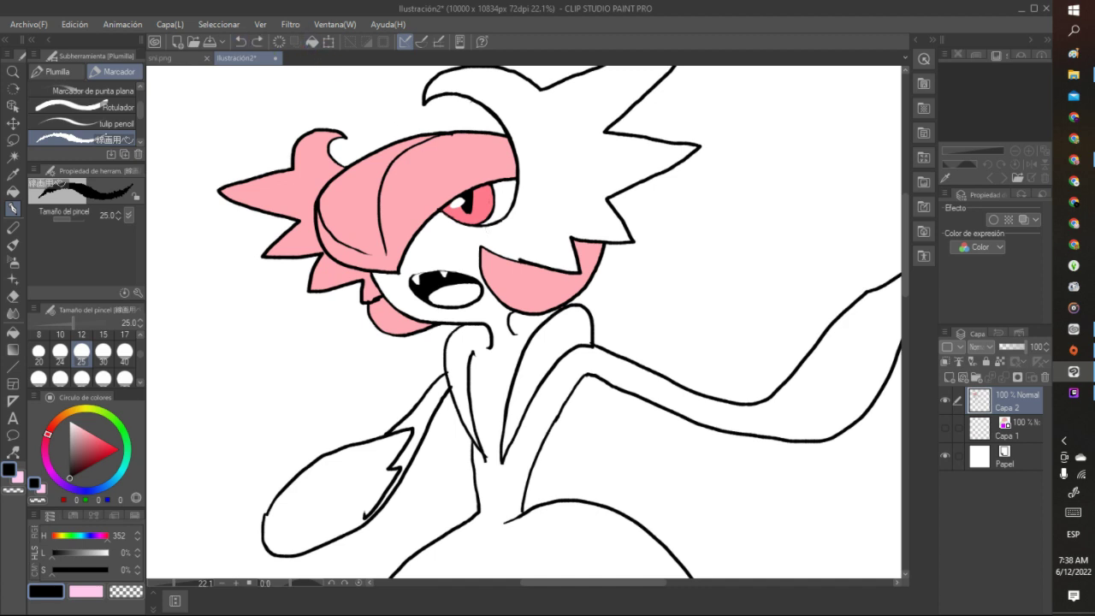
{"action": "left_click_drag", "start_coordinate": [494, 223], "coordinate": [493, 237]}
{"action": "scroll", "coordinate": [533, 183], "scroll_direction": "down", "scroll_amount": 4}
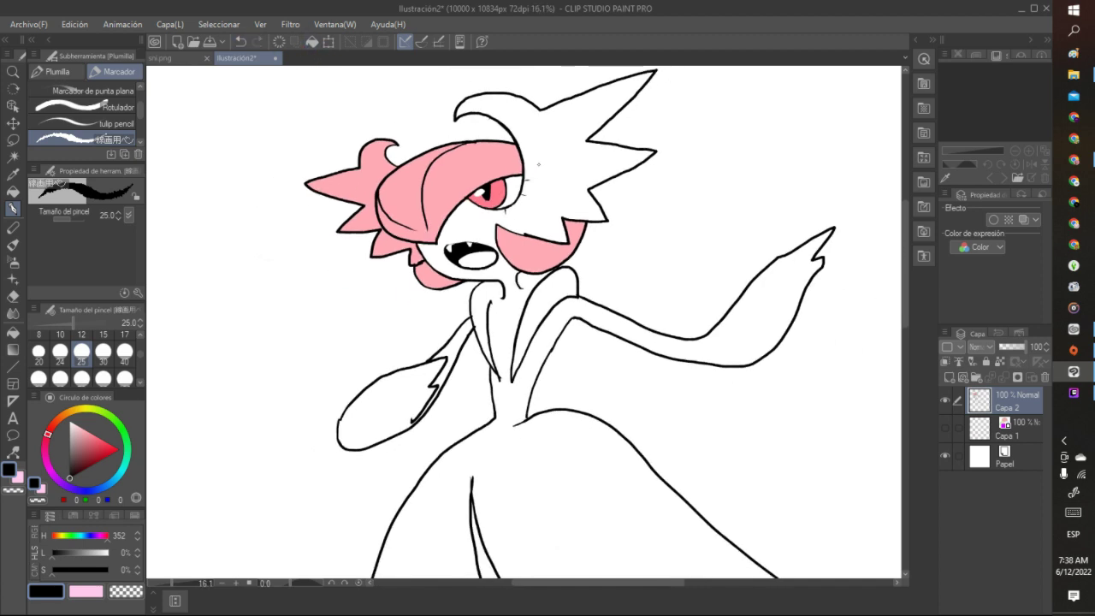
{"action": "scroll", "coordinate": [534, 157], "scroll_direction": "up", "scroll_amount": 1}
{"action": "scroll", "coordinate": [533, 157], "scroll_direction": "up", "scroll_amount": 2}
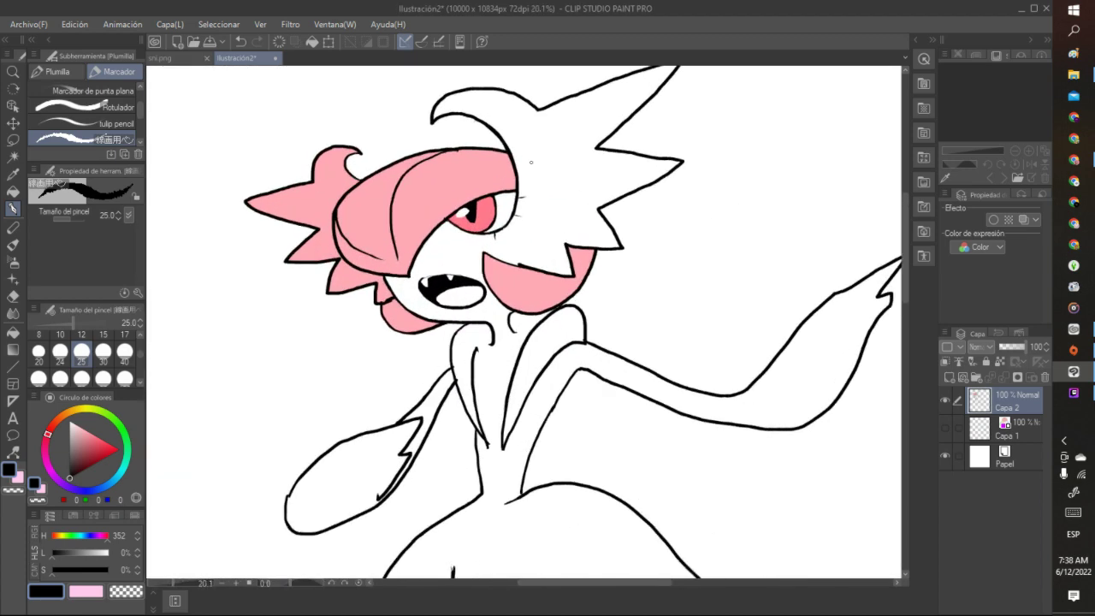
{"action": "scroll", "coordinate": [593, 128], "scroll_direction": "down", "scroll_amount": 1}
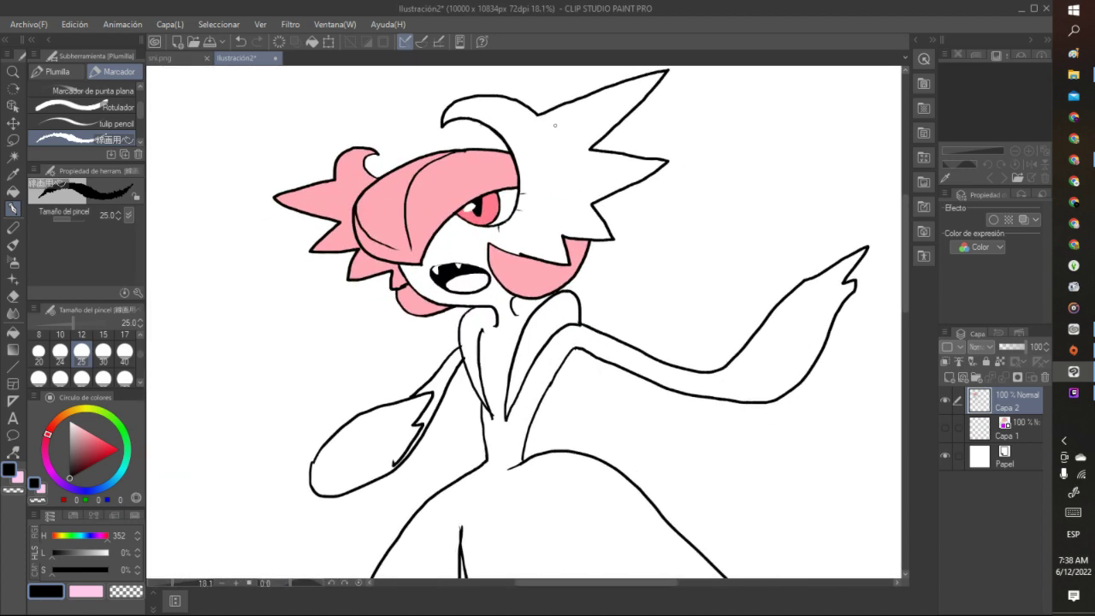
{"action": "mouse_move", "coordinate": [538, 125]}
{"action": "left_mouse_down"}
{"action": "mouse_move", "coordinate": [547, 151]}
{"action": "mouse_move", "coordinate": [616, 106]}
{"action": "left_mouse_up"}
{"action": "left_click_drag", "start_coordinate": [552, 185], "coordinate": [604, 173]}
{"action": "left_click_drag", "start_coordinate": [525, 215], "coordinate": [548, 231]}
{"action": "scroll", "coordinate": [558, 233], "scroll_direction": "down", "scroll_amount": 4}
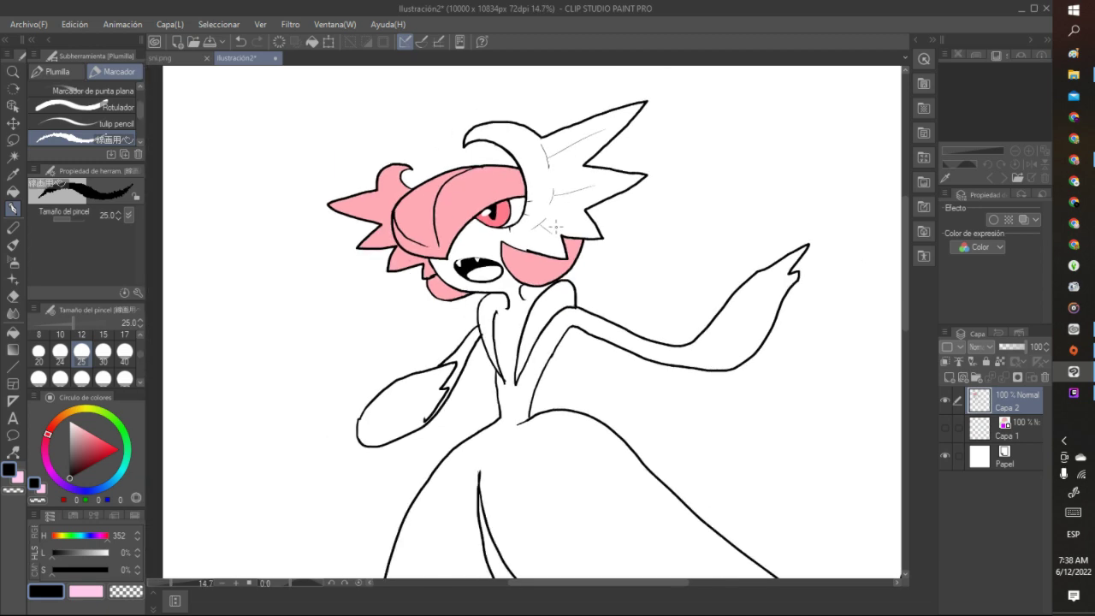
{"action": "scroll", "coordinate": [585, 200], "scroll_direction": "up", "scroll_amount": 2}
{"action": "scroll", "coordinate": [585, 200], "scroll_direction": "up", "scroll_amount": 1}
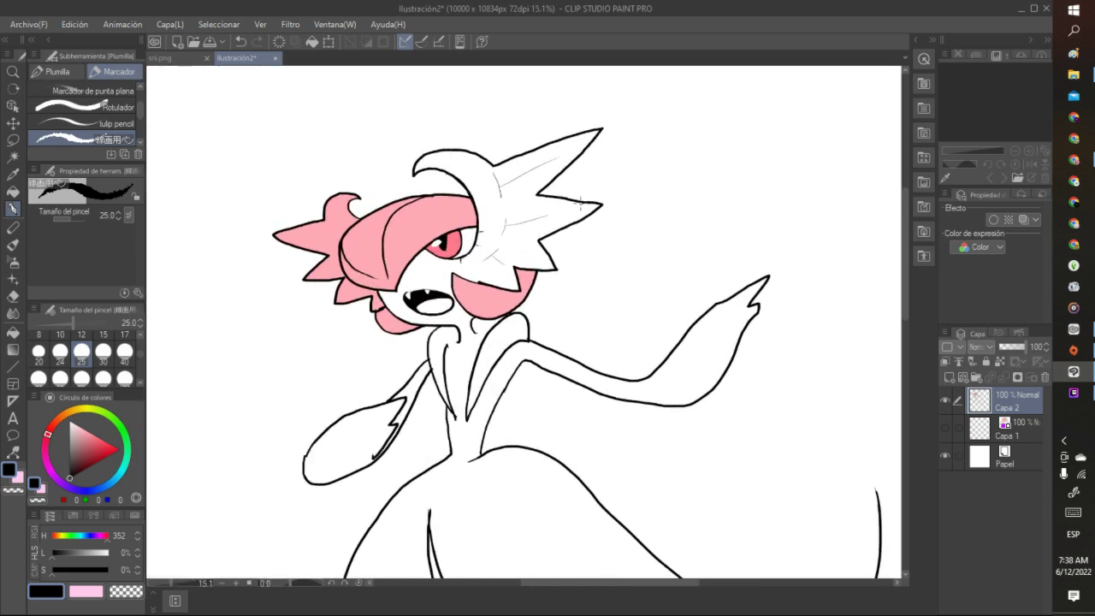
{"action": "left_click", "coordinate": [241, 42]}
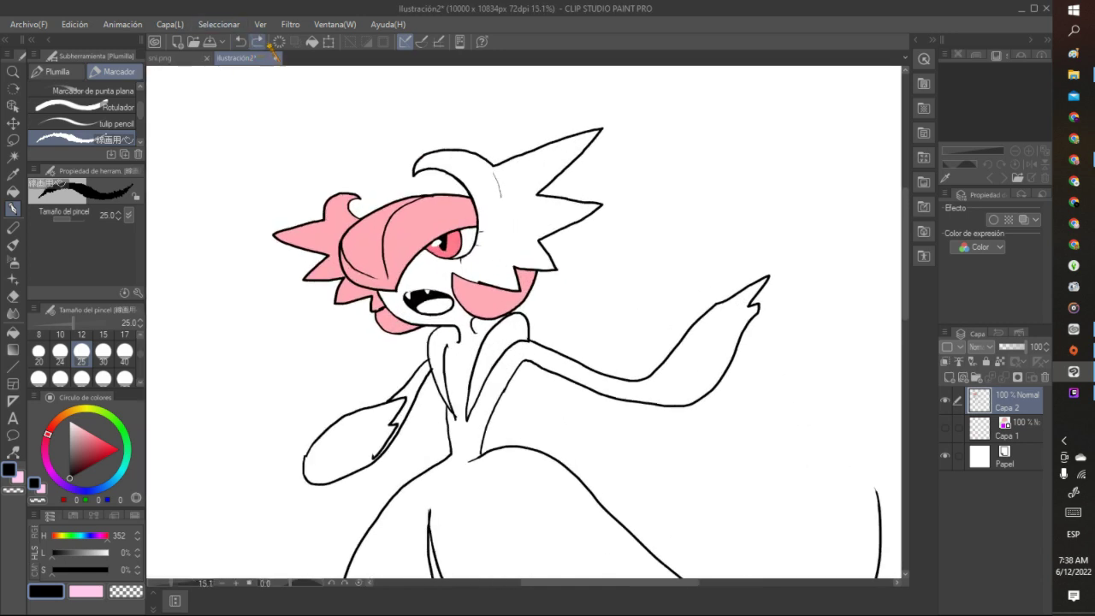
{"action": "left_click", "coordinate": [241, 42]}
Draw thin black strand lines inside the spiky hair on both sides of the head, redrawing the first one
{"action": "left_click_drag", "start_coordinate": [510, 182], "coordinate": [580, 146]}
{"action": "left_click", "coordinate": [242, 42]}
{"action": "left_click_drag", "start_coordinate": [511, 182], "coordinate": [566, 149]}
{"action": "left_click_drag", "start_coordinate": [534, 215], "coordinate": [575, 214]}
{"action": "left_click_drag", "start_coordinate": [494, 270], "coordinate": [511, 281]}
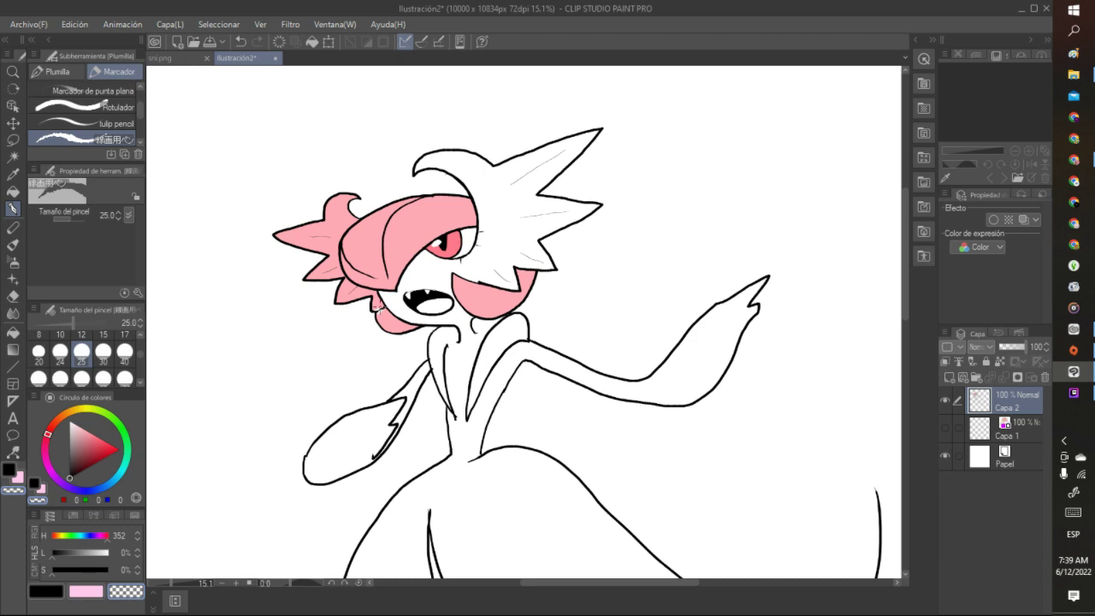
Clear the pink from the spiky hair behind the forelock and repair the small lower lock with its sampled pink
{"action": "left_click", "coordinate": [13, 191]}
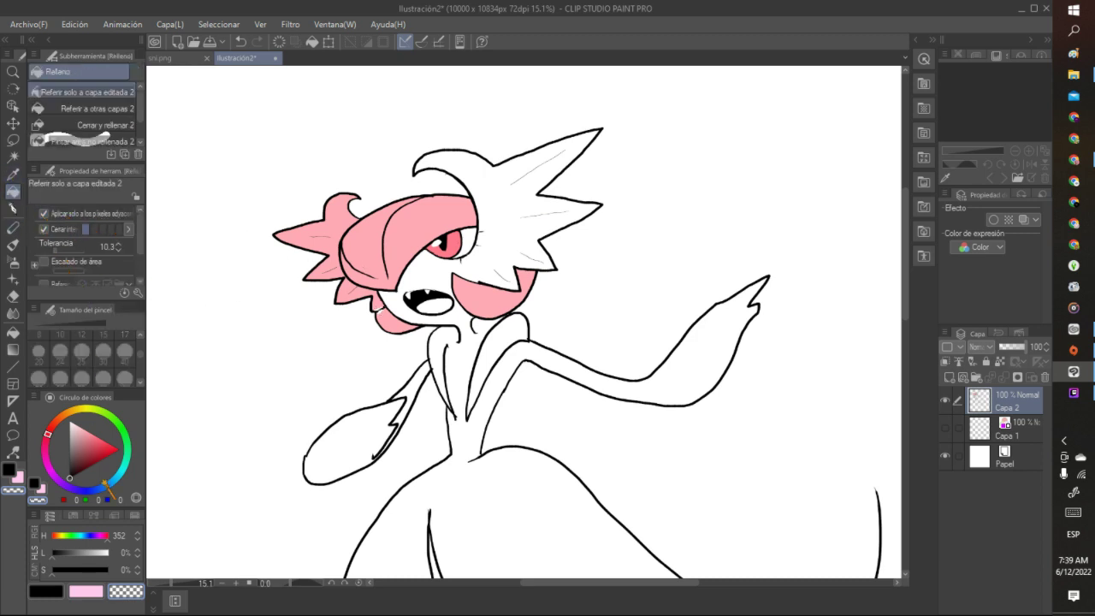
{"action": "left_click", "coordinate": [332, 241]}
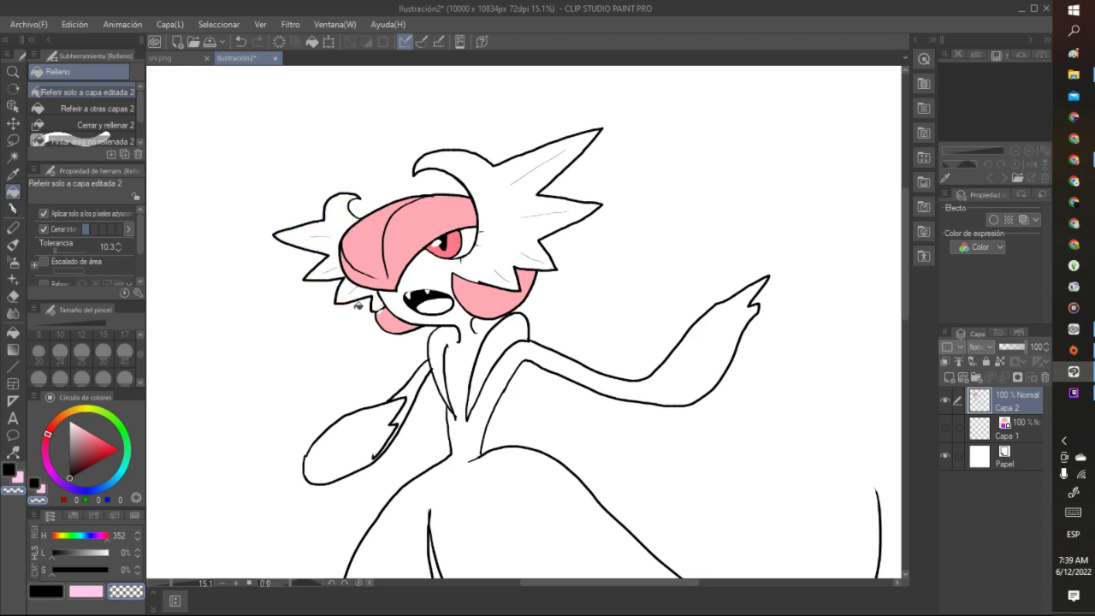
{"action": "left_click", "coordinate": [13, 175]}
{"action": "left_click", "coordinate": [394, 317]}
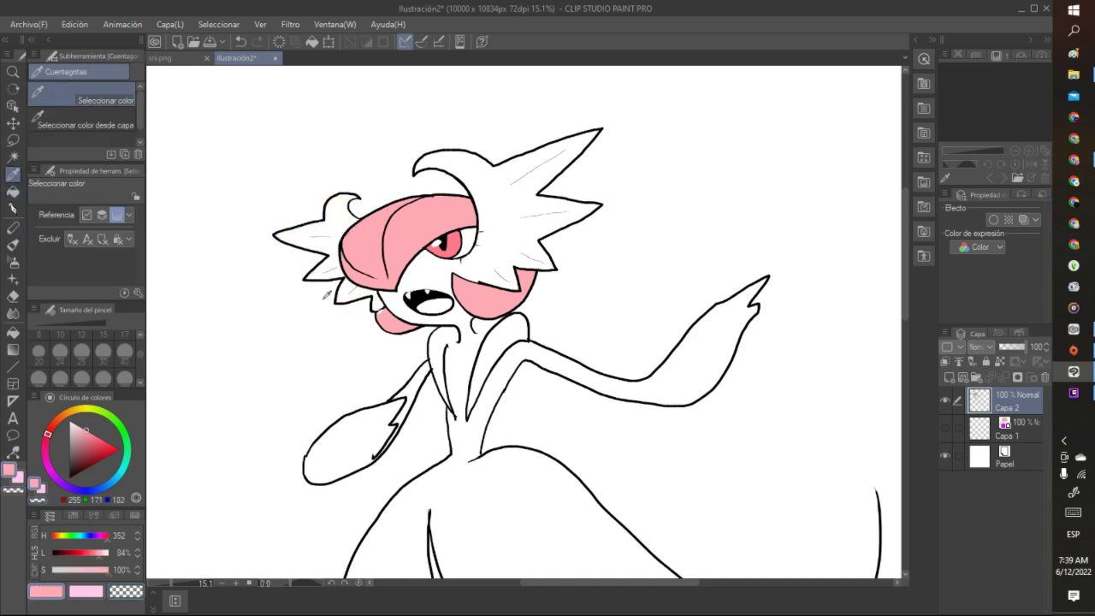
{"action": "left_click", "coordinate": [13, 192]}
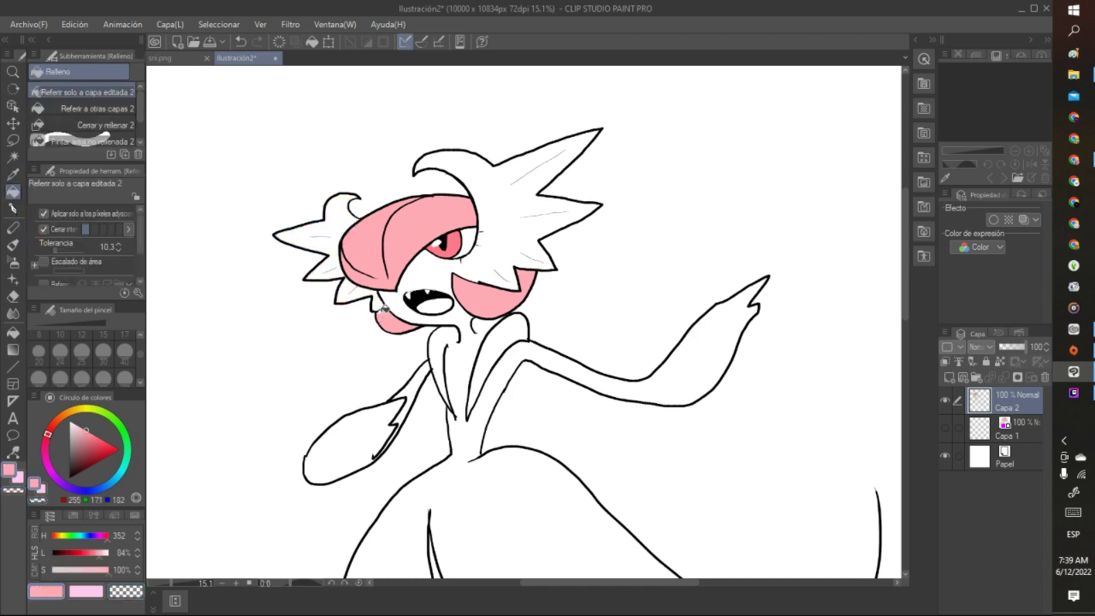
Draw black inner curves across the two pink lower locks beside the face
{"action": "left_click", "coordinate": [13, 208]}
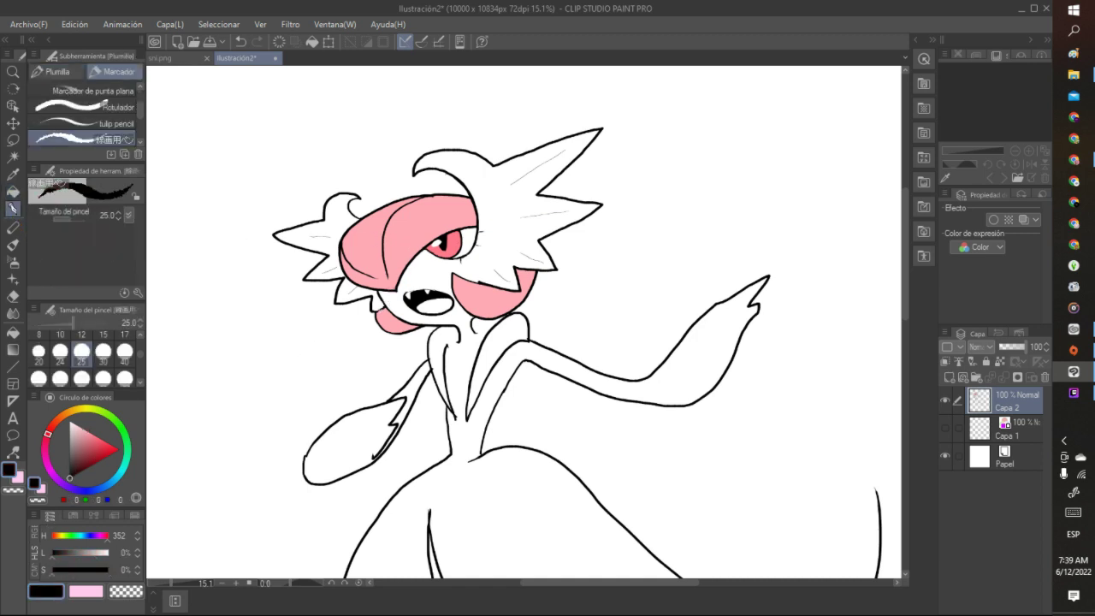
{"action": "left_click_drag", "start_coordinate": [401, 337], "coordinate": [378, 319]}
{"action": "mouse_move", "coordinate": [454, 270]}
{"action": "left_mouse_down"}
{"action": "mouse_move", "coordinate": [489, 303]}
{"action": "mouse_move", "coordinate": [511, 287]}
{"action": "left_mouse_up"}
Sample the forelock's pink, darken it to RGB 205, 114, 126, and fill the inner part of the small lower lock
{"action": "left_click", "coordinate": [12, 174]}
{"action": "left_click", "coordinate": [378, 206]}
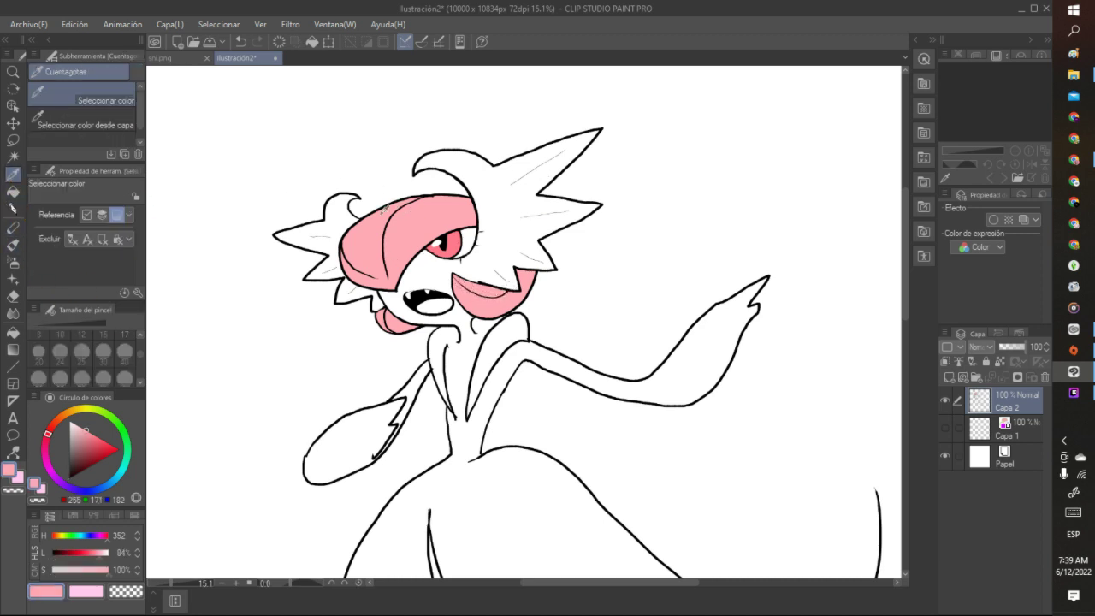
{"action": "left_click", "coordinate": [13, 191]}
{"action": "left_click", "coordinate": [87, 442]}
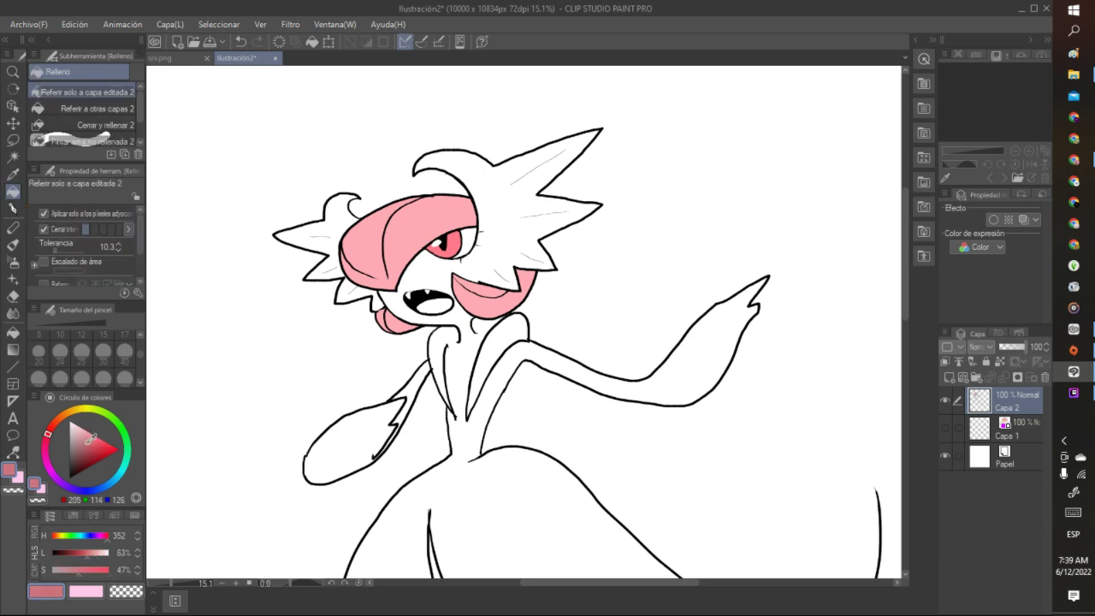
{"action": "left_click", "coordinate": [397, 320]}
Fill the small lock's inner part and the tongue with dark red RGB 165, 68, 81, undoing the accidental outline fill
{"action": "left_click", "coordinate": [88, 450]}
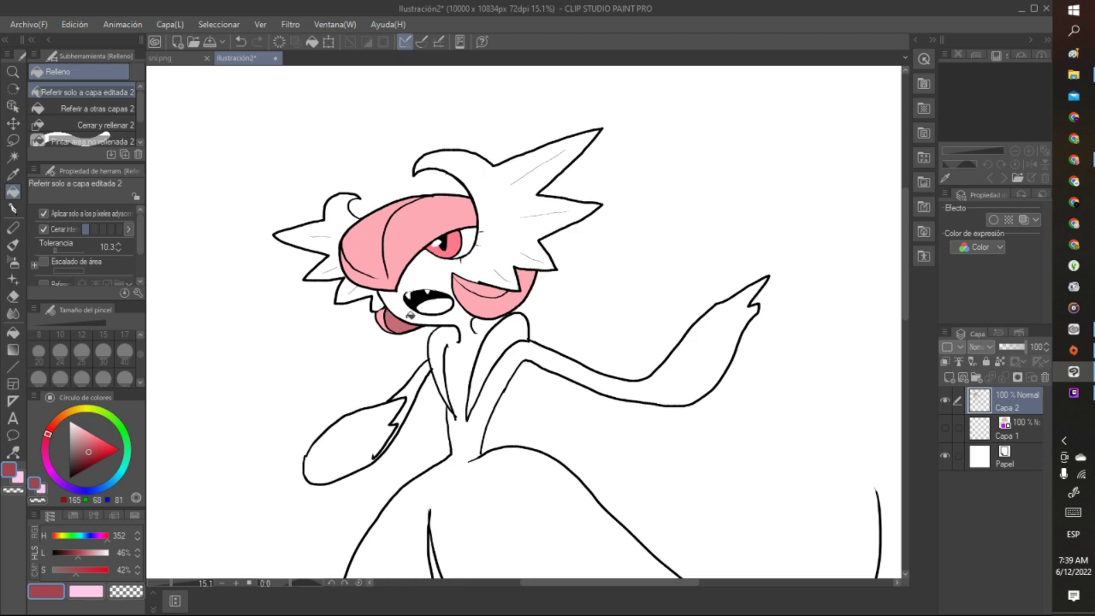
{"action": "left_click", "coordinate": [399, 322]}
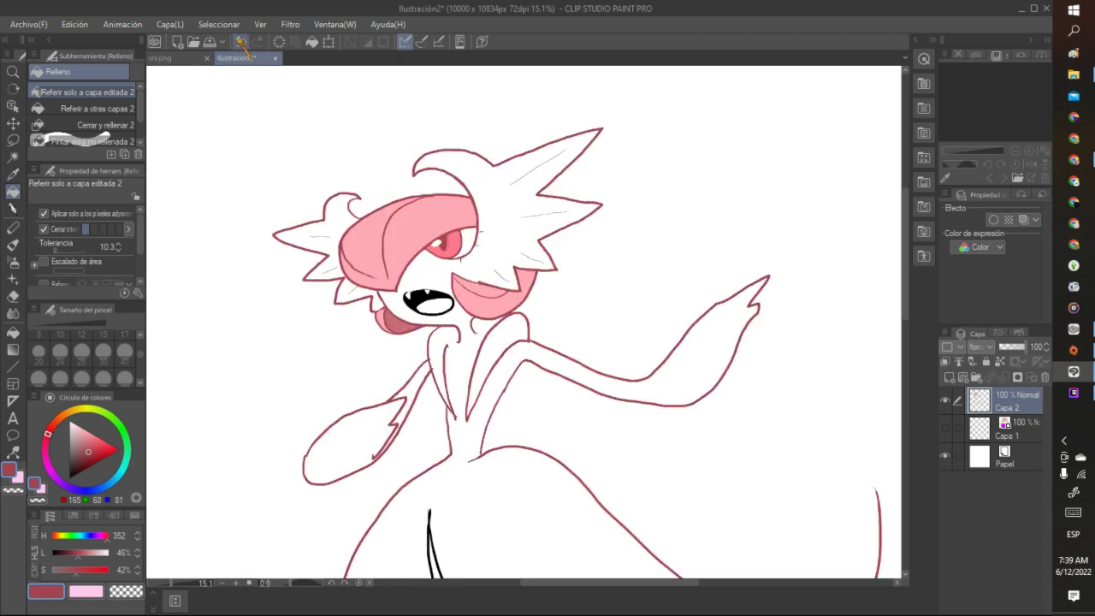
{"action": "left_click", "coordinate": [241, 41]}
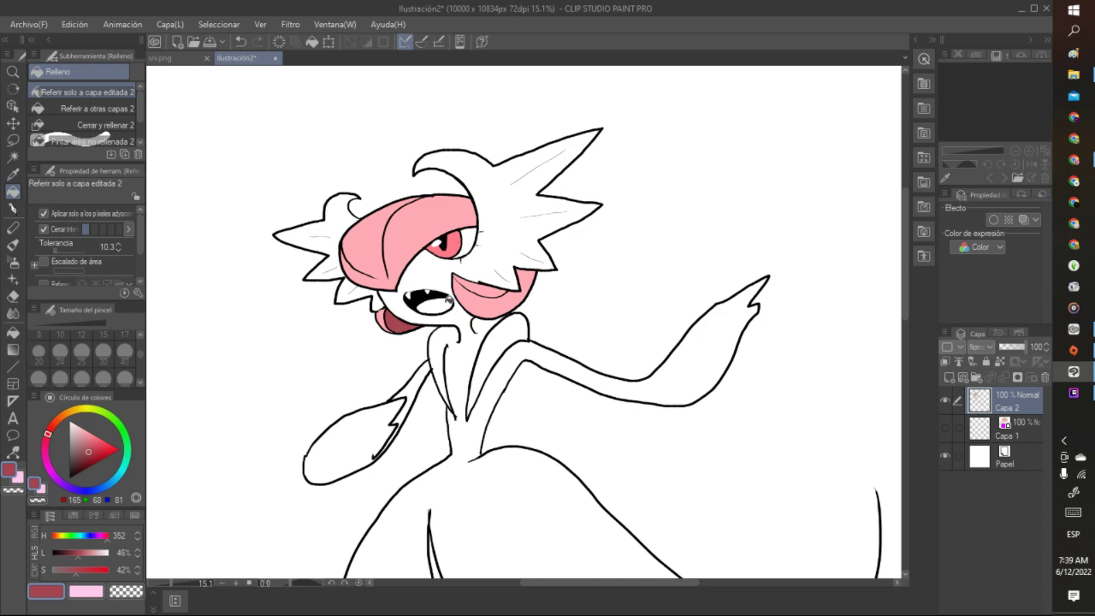
{"action": "left_click", "coordinate": [441, 298]}
Choose green RGB 142, 223, 35 for the marker and undo the test stroke made on the forelock
{"action": "left_click", "coordinate": [13, 207]}
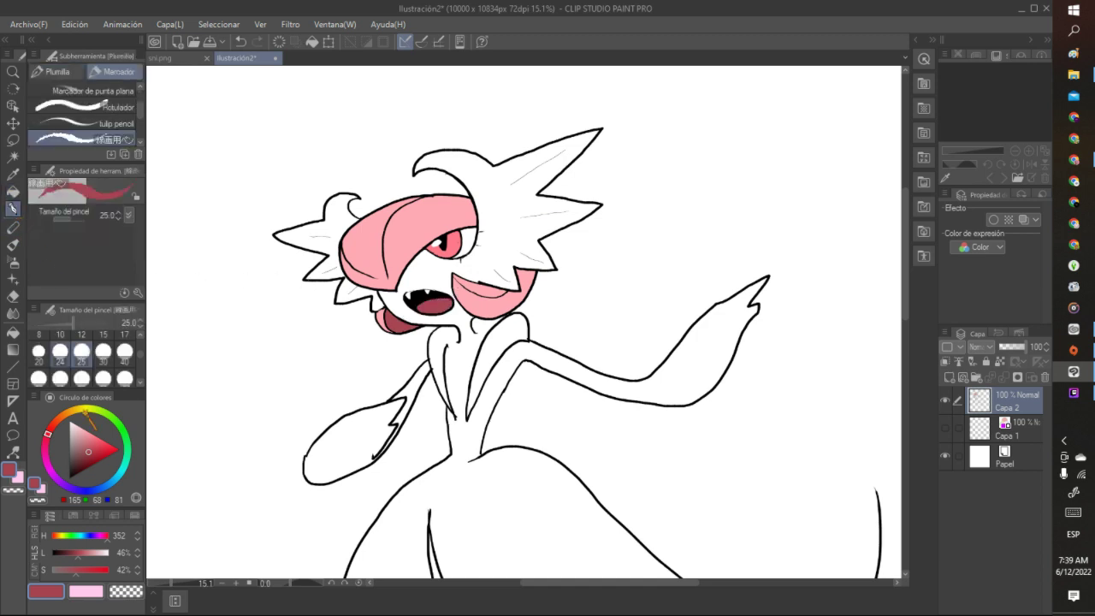
{"action": "left_click", "coordinate": [104, 412]}
{"action": "left_click", "coordinate": [119, 449]}
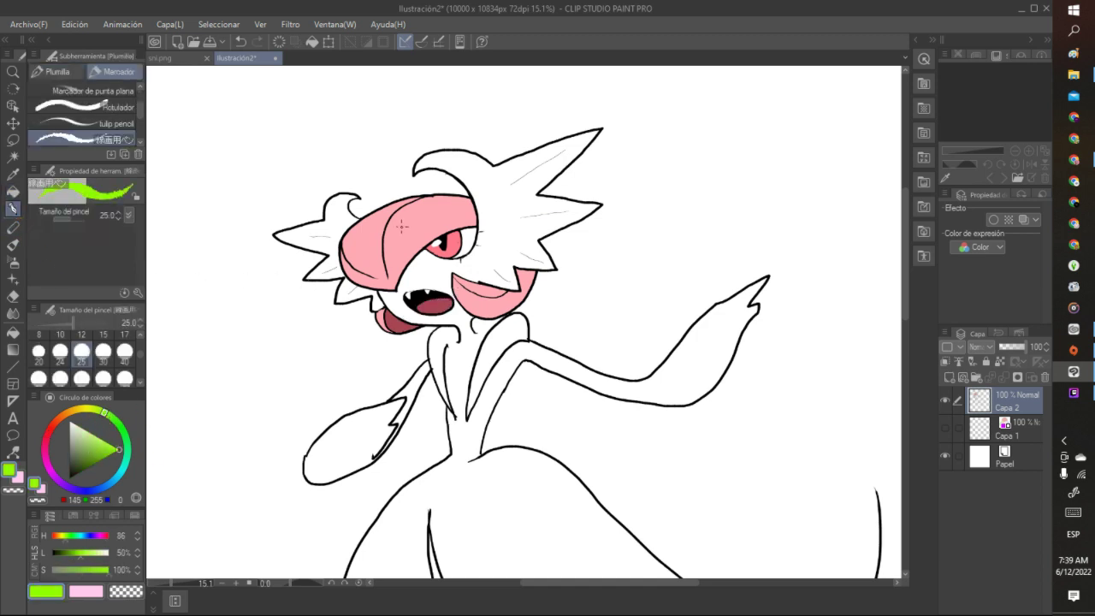
{"action": "left_click", "coordinate": [107, 446]}
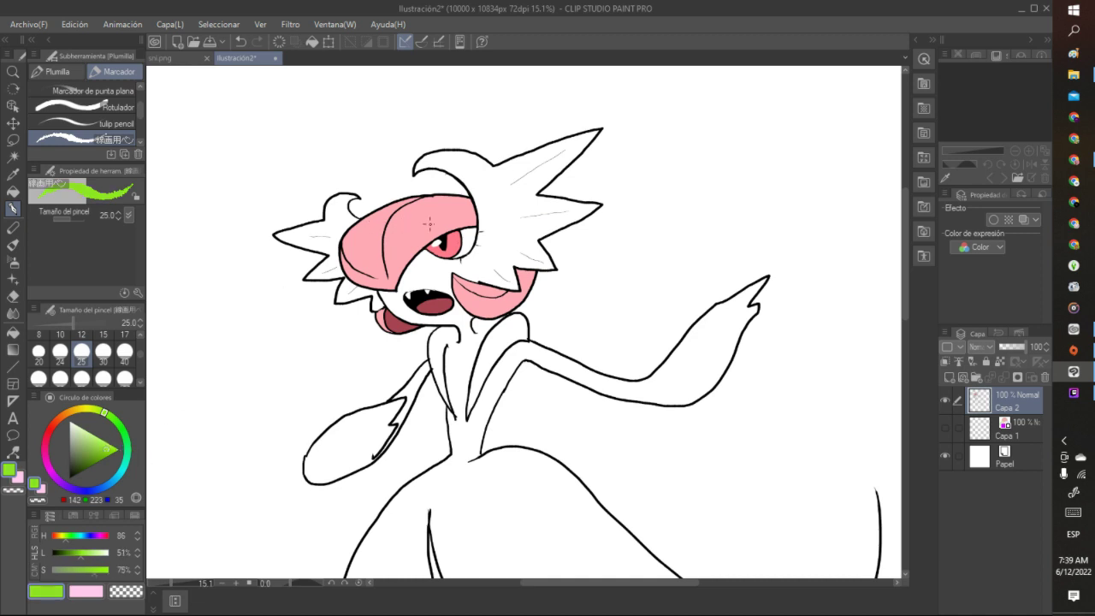
{"action": "left_click_drag", "start_coordinate": [428, 213], "coordinate": [434, 214]}
{"action": "left_click", "coordinate": [241, 41]}
{"action": "left_click", "coordinate": [240, 41]}
Fill the iris with the chosen green, undoing the accidental fills of the line art and the white of the eye
{"action": "left_click", "coordinate": [13, 192]}
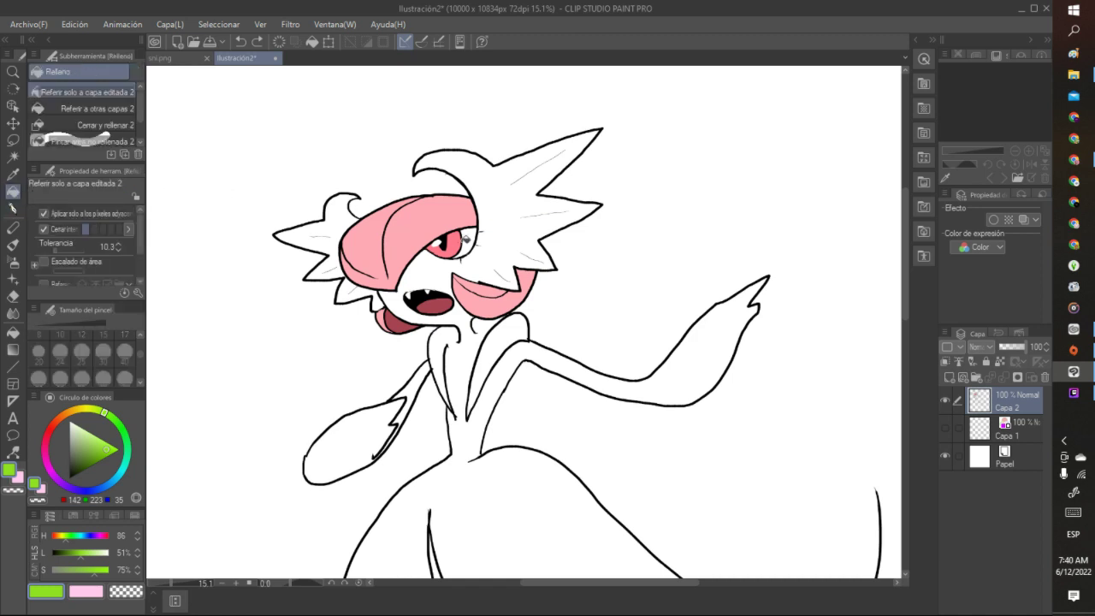
{"action": "left_click", "coordinate": [466, 237]}
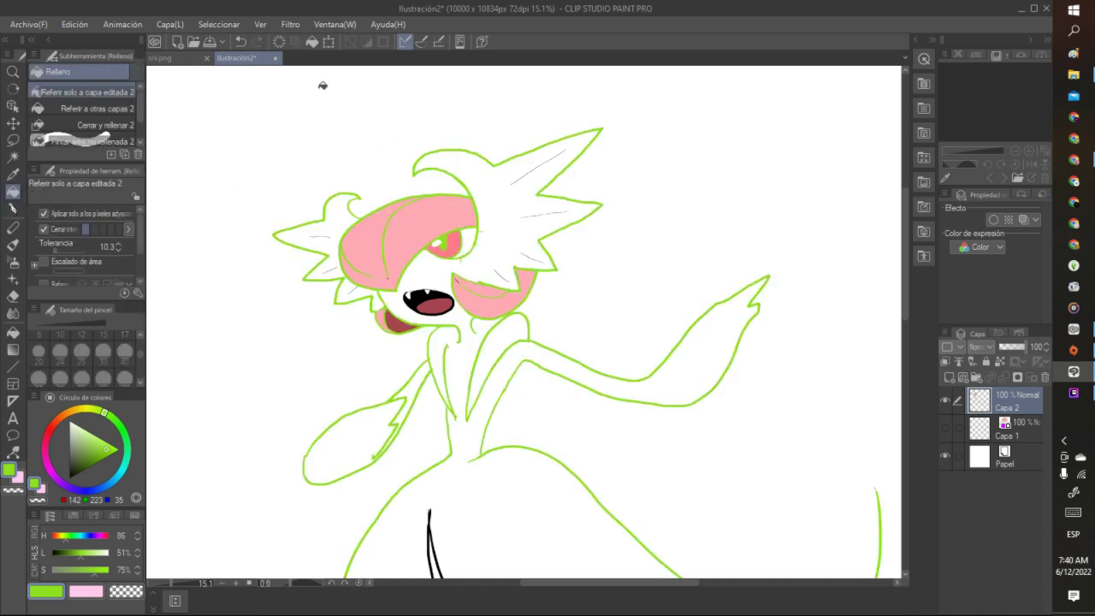
{"action": "left_click", "coordinate": [242, 41]}
{"action": "left_click", "coordinate": [470, 235]}
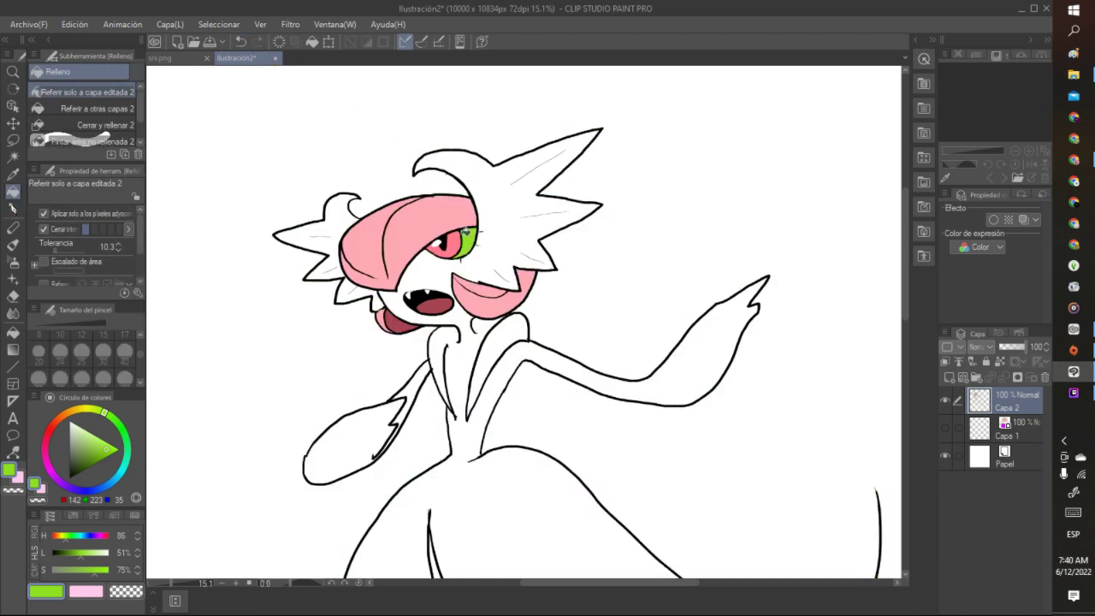
{"action": "left_click", "coordinate": [240, 41]}
{"action": "left_click", "coordinate": [435, 236]}
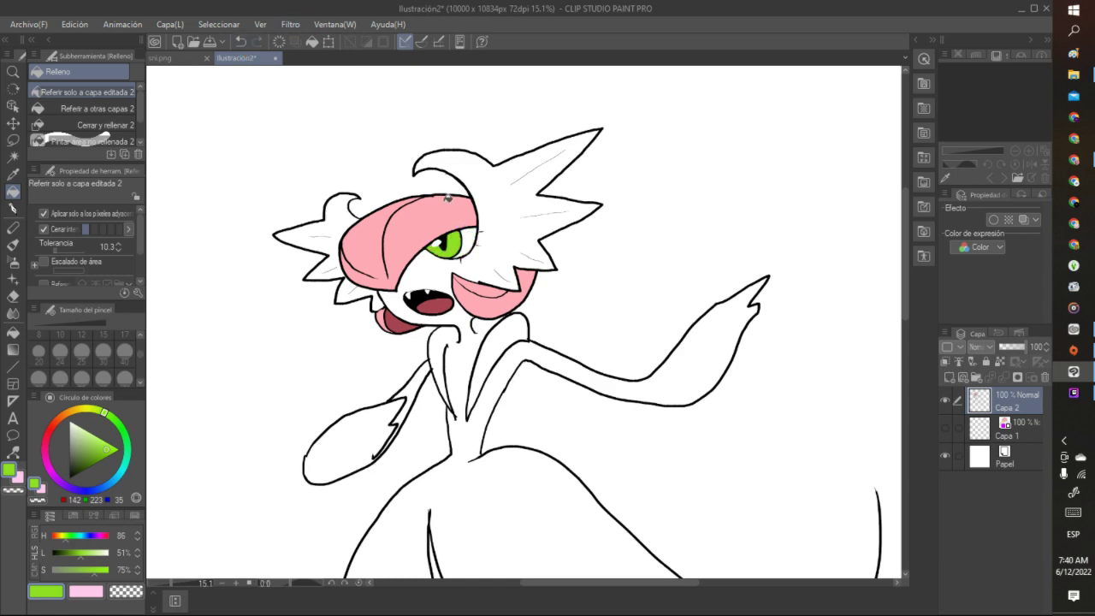
Thicken the jawline from the forelock down to the chin with the 25.0 marker in black
{"action": "scroll", "coordinate": [446, 198], "scroll_direction": "down", "scroll_amount": 5}
{"action": "scroll", "coordinate": [440, 214], "scroll_direction": "up", "scroll_amount": 4}
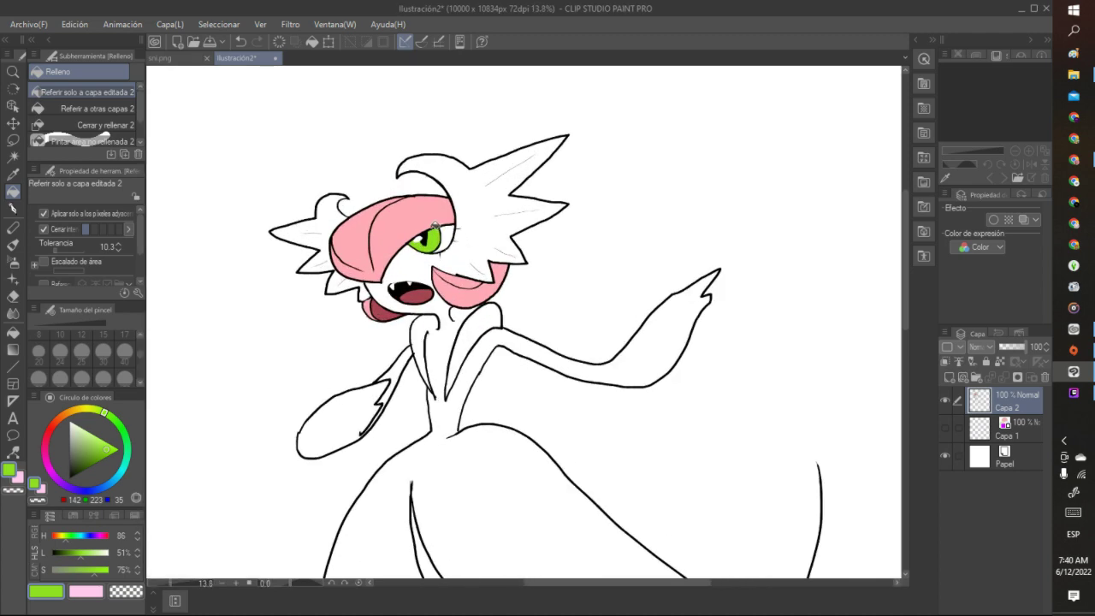
{"action": "scroll", "coordinate": [435, 226], "scroll_direction": "up", "scroll_amount": 6}
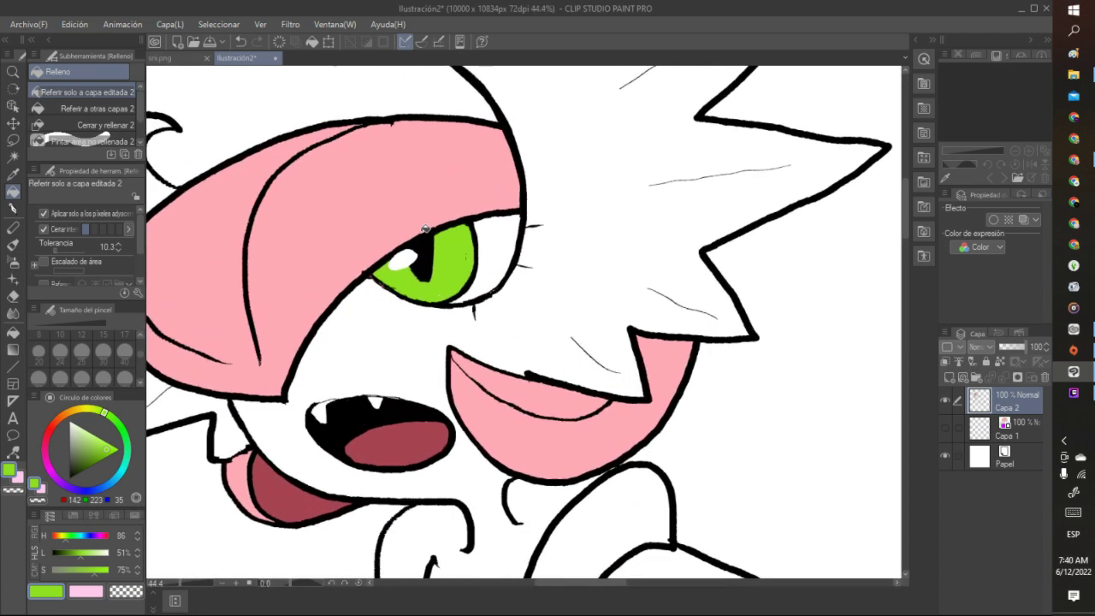
{"action": "left_click", "coordinate": [13, 208]}
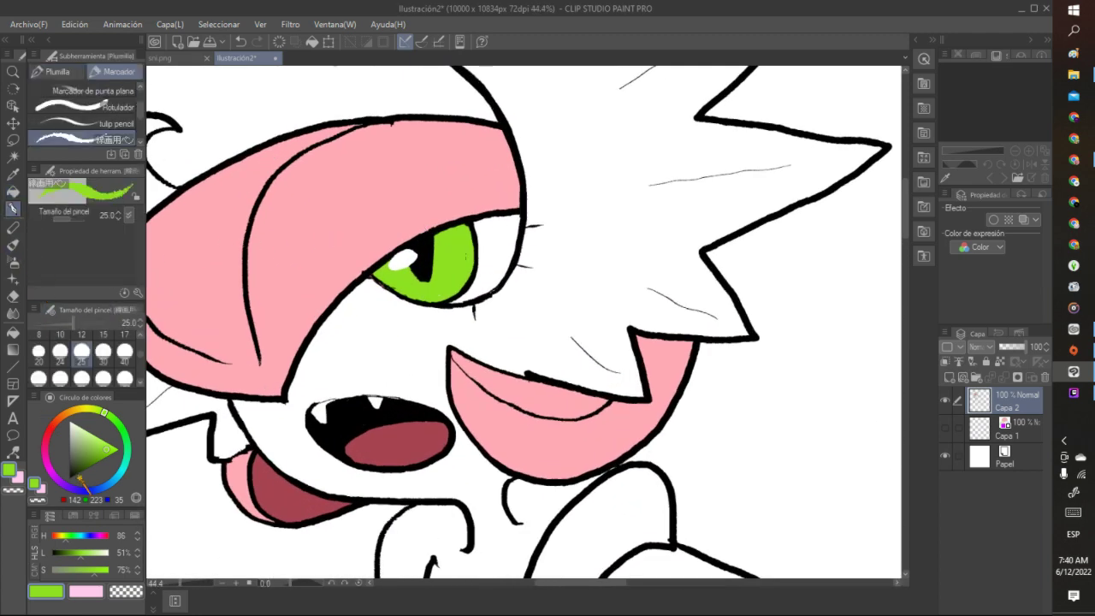
{"action": "left_click", "coordinate": [70, 478]}
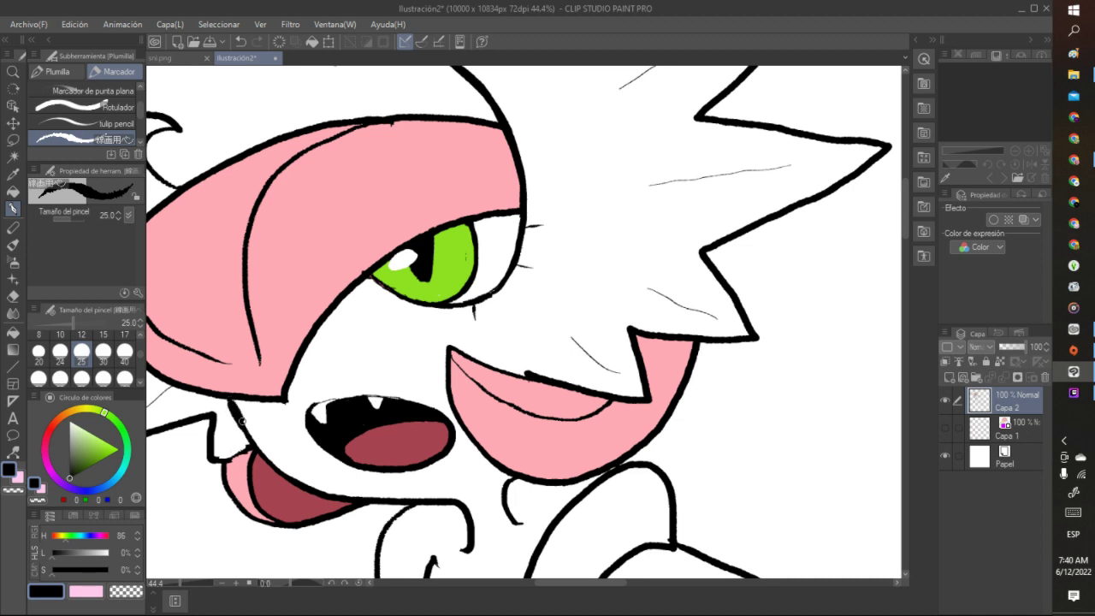
{"action": "mouse_move", "coordinate": [241, 422]}
{"action": "left_mouse_down"}
{"action": "mouse_move", "coordinate": [233, 400]}
{"action": "mouse_move", "coordinate": [292, 479]}
{"action": "left_mouse_up"}
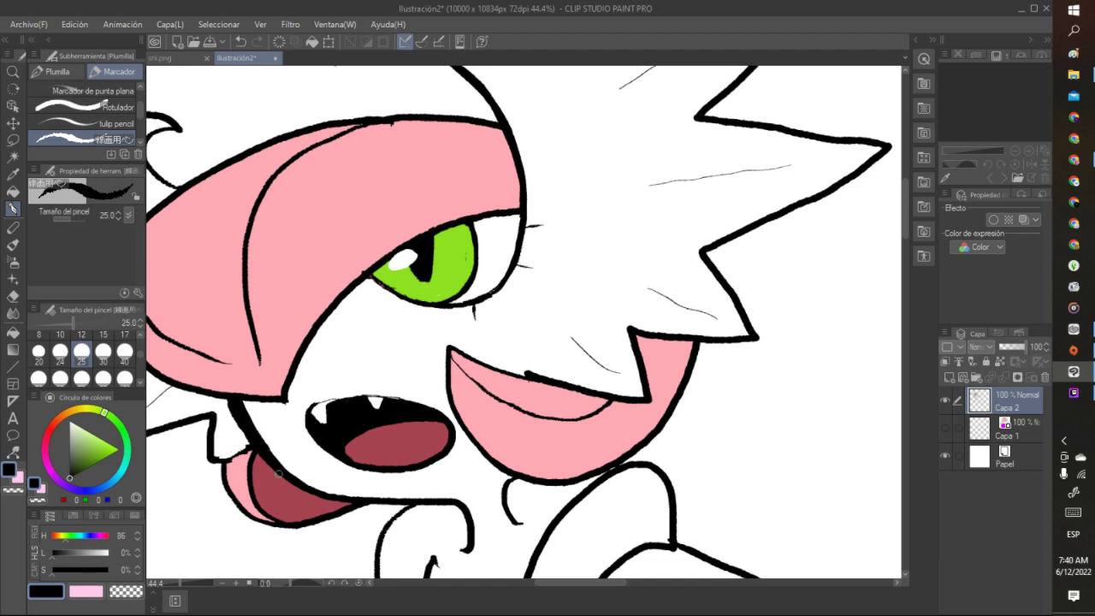
{"action": "mouse_move", "coordinate": [297, 476]}
{"action": "left_mouse_down"}
{"action": "mouse_move", "coordinate": [346, 496]}
{"action": "mouse_move", "coordinate": [432, 501]}
{"action": "left_mouse_up"}
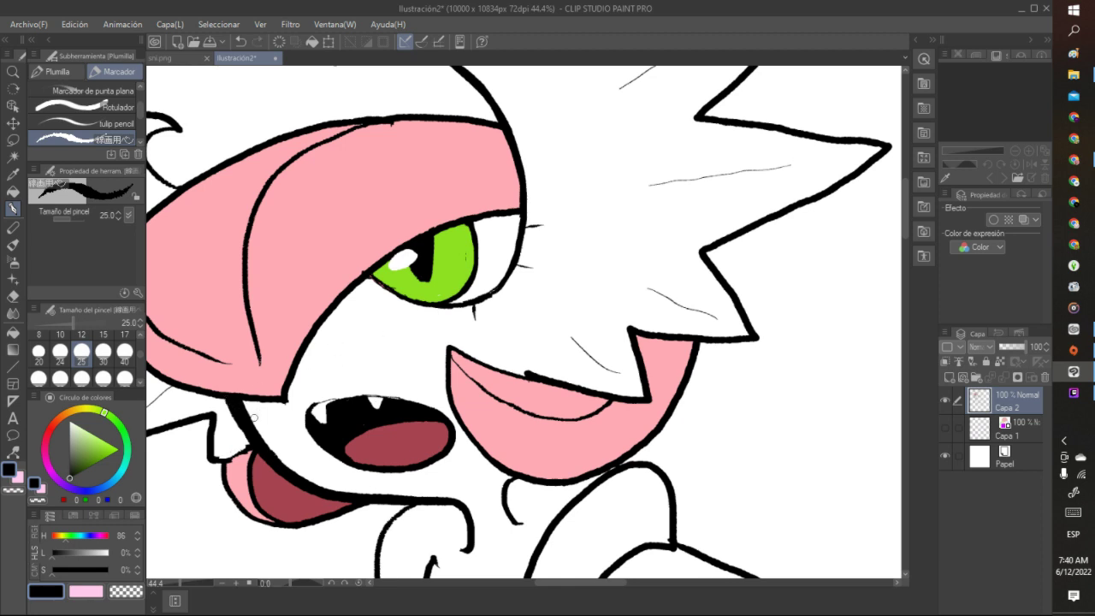
Clean up the jawline and the lower eye outline by alternating the marker between transparent colour and black
{"action": "left_click", "coordinate": [123, 589]}
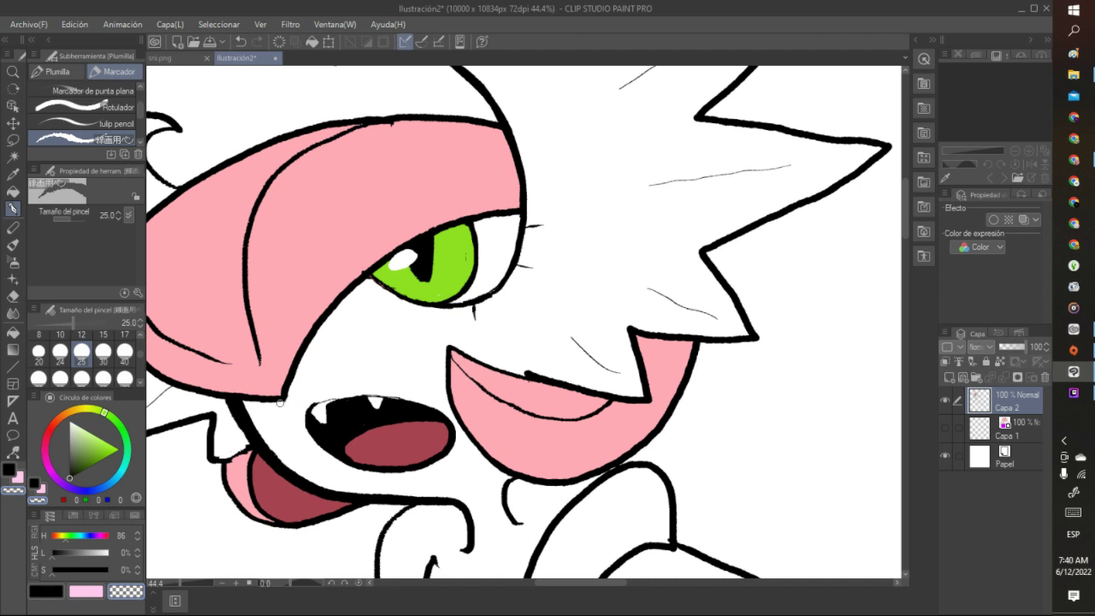
{"action": "left_click_drag", "start_coordinate": [88, 460], "coordinate": [69, 477]}
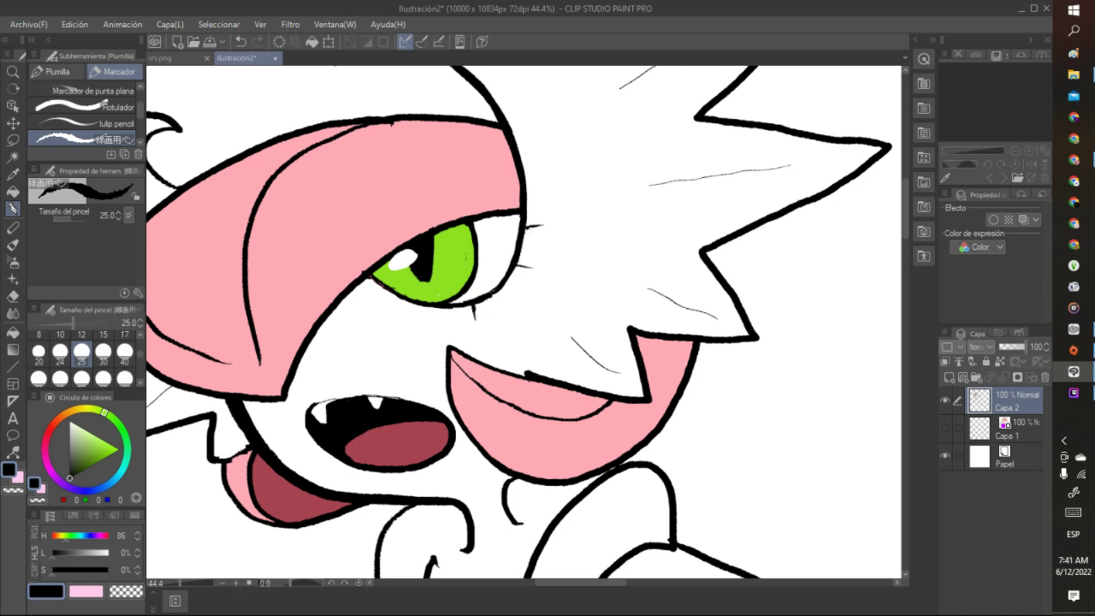
{"action": "left_click", "coordinate": [127, 591]}
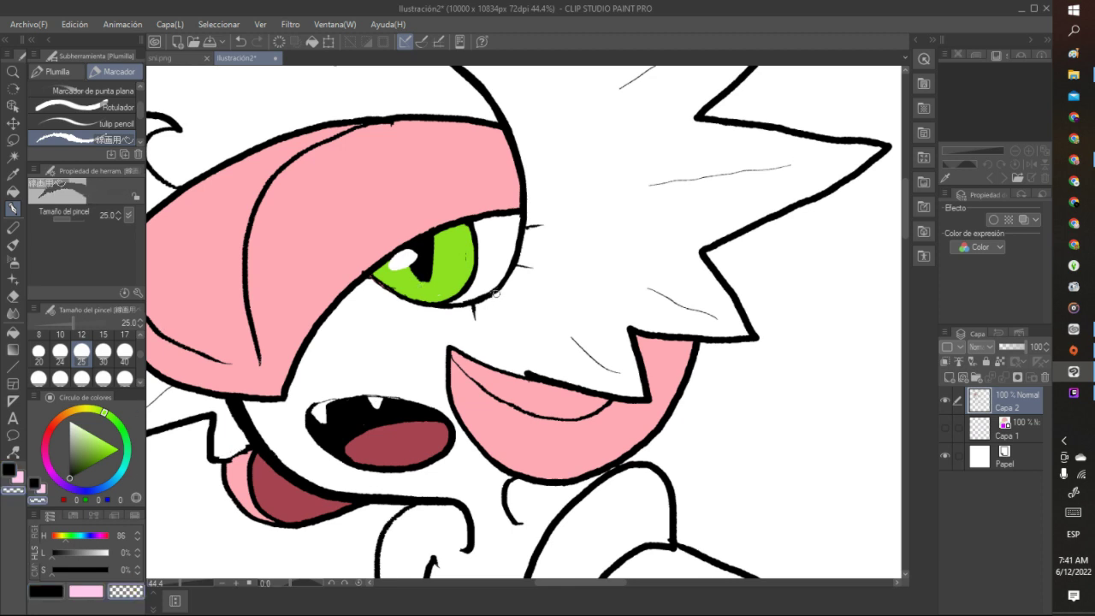
{"action": "key", "text": "c"}
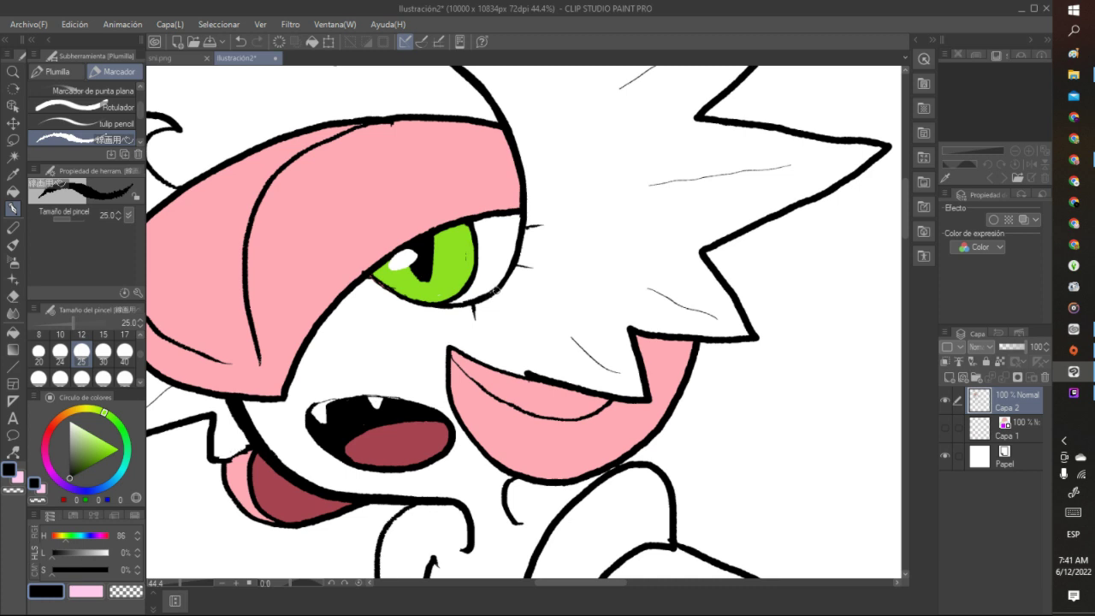
{"action": "left_click", "coordinate": [127, 591]}
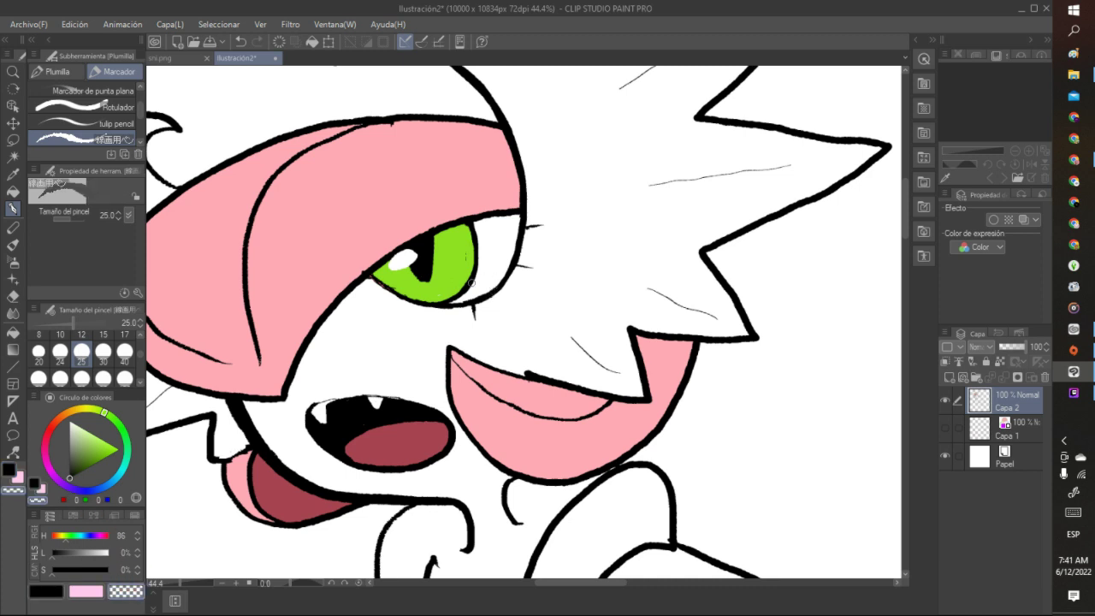
{"action": "left_click_drag", "start_coordinate": [467, 299], "coordinate": [474, 297]}
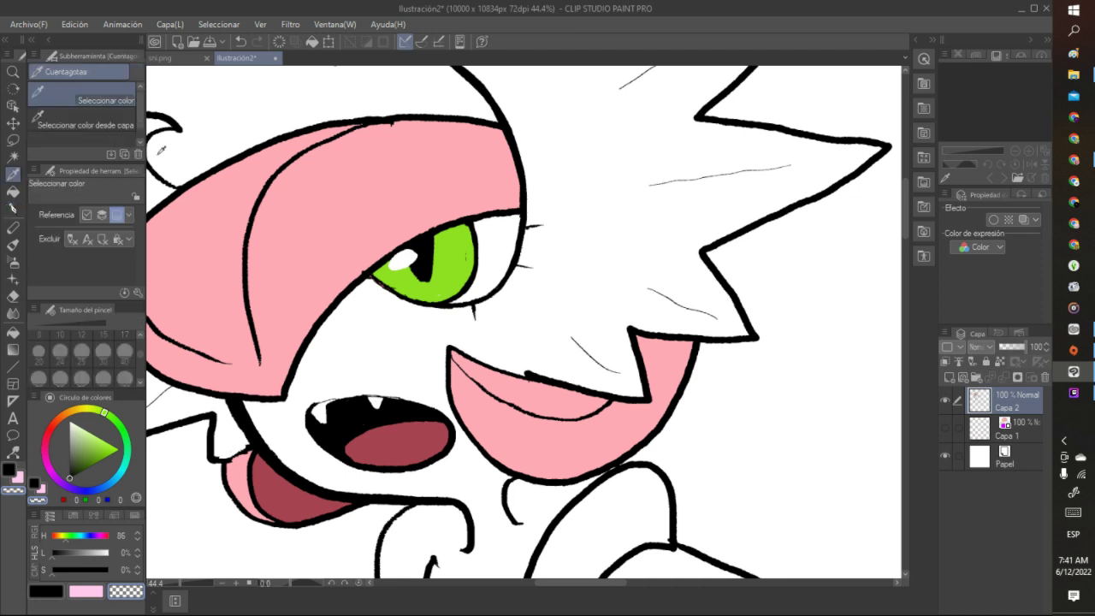
Retouch the upper eyelid line along the forelock with black and the sampled pink RGB 255, 171, 182
{"action": "left_click", "coordinate": [428, 189], "text": "alt"}
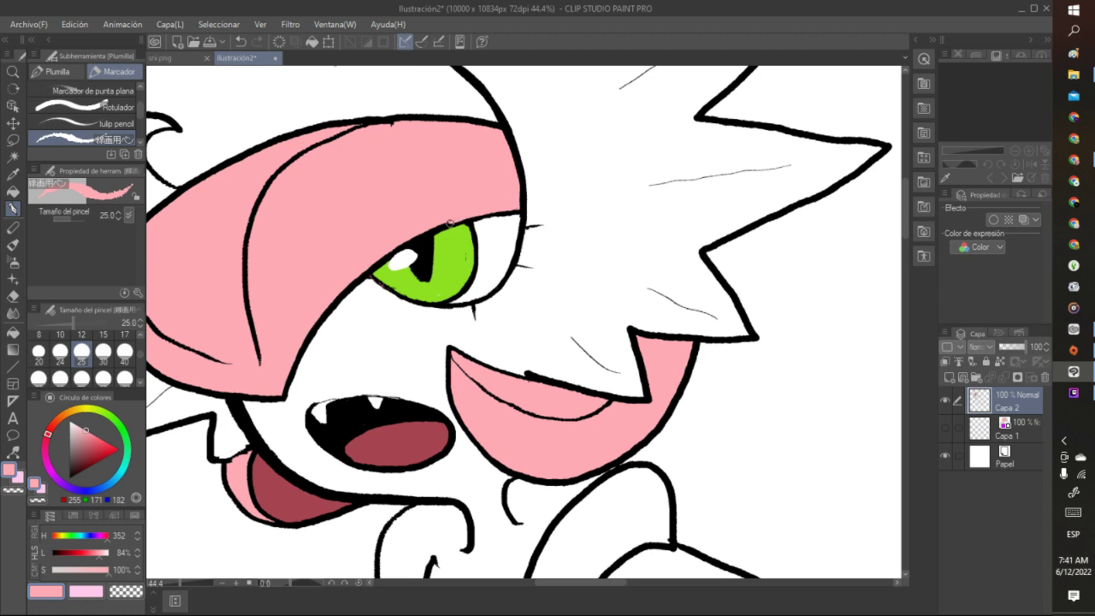
{"action": "left_click", "coordinate": [240, 41]}
{"action": "left_click_drag", "start_coordinate": [467, 217], "coordinate": [398, 239]}
{"action": "left_click", "coordinate": [454, 217], "text": "alt"}
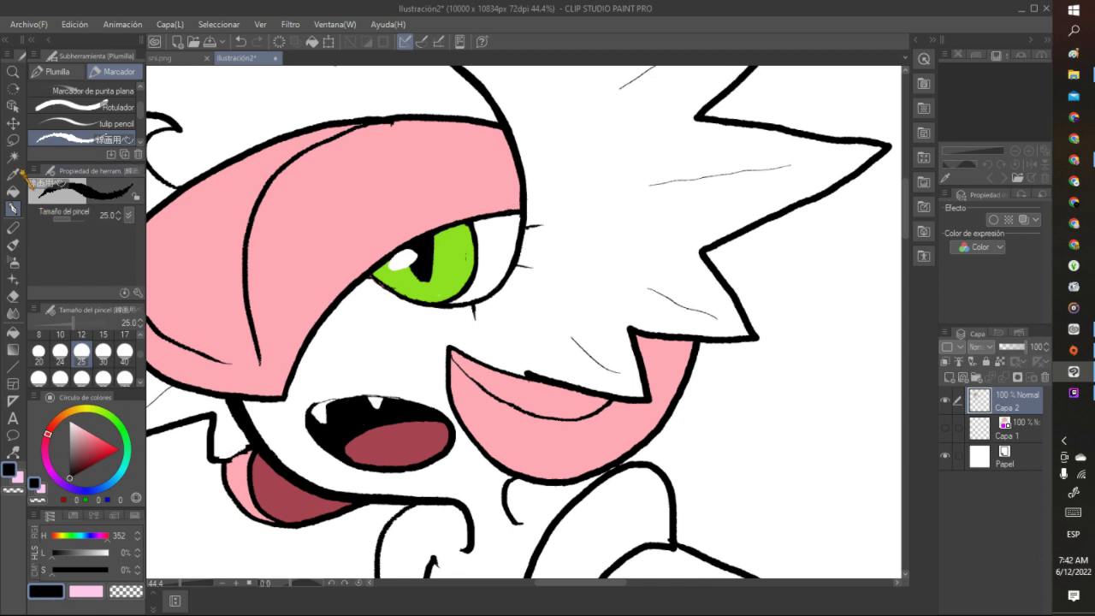
{"action": "left_click", "coordinate": [275, 189], "text": "alt"}
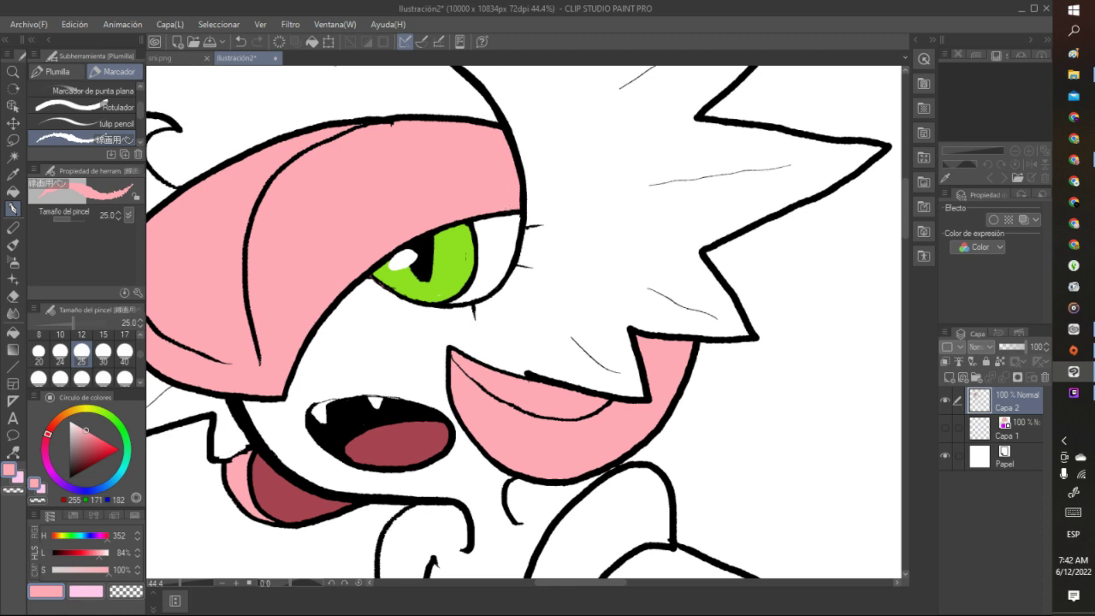
{"action": "left_click", "coordinate": [13, 174]}
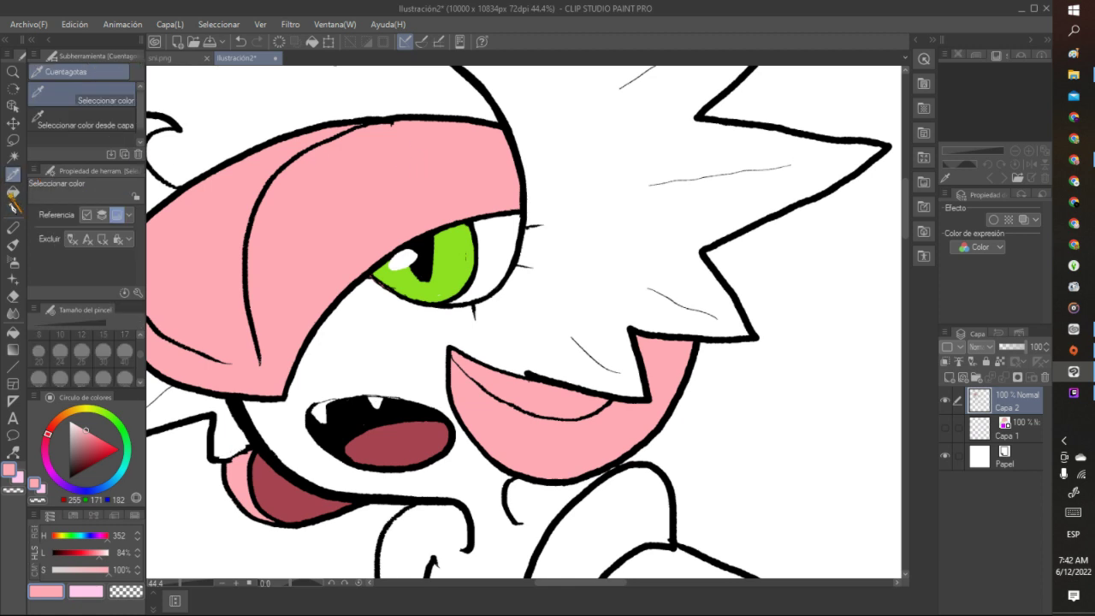
{"action": "key", "text": "p"}
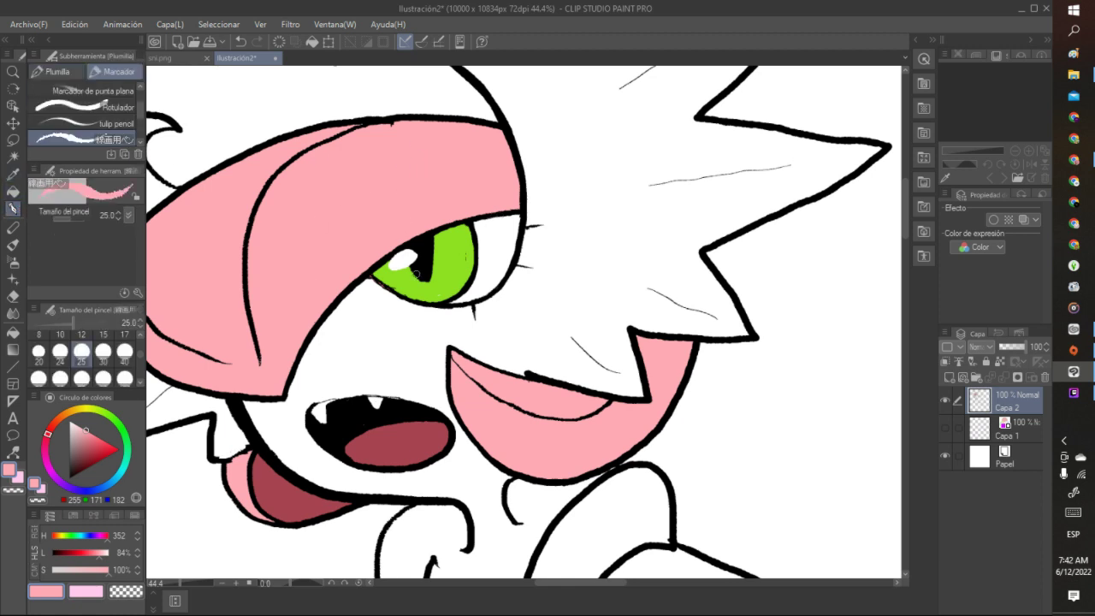
Refine the pupil, the highlight and the inner corner of the eye with black, sampled green RGB 142, 224, 34 and white
{"action": "left_click", "coordinate": [417, 272], "text": "alt"}
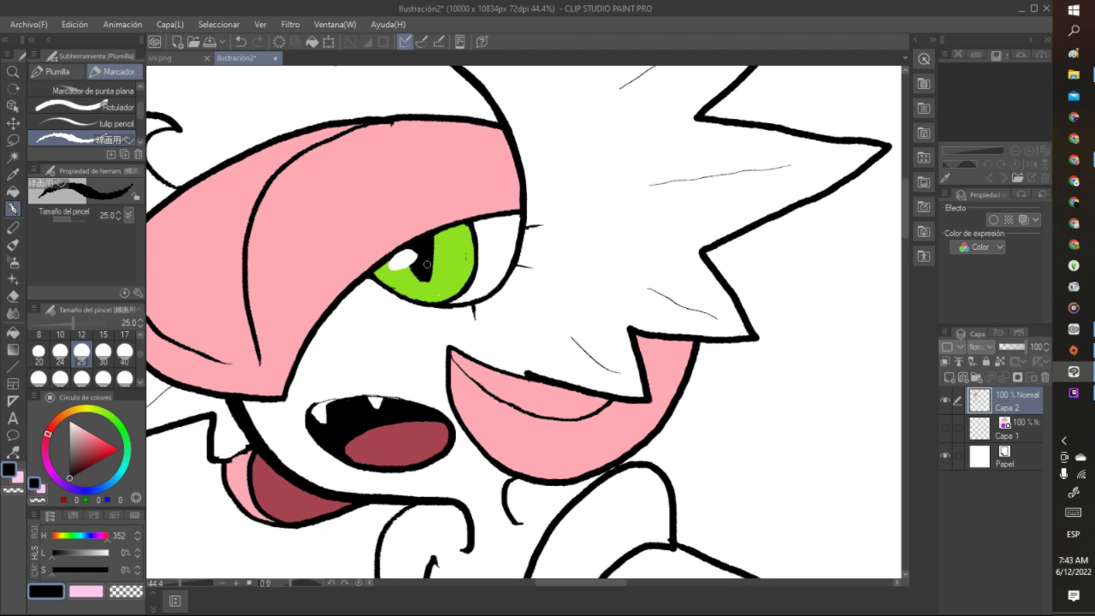
{"action": "key", "text": "i"}
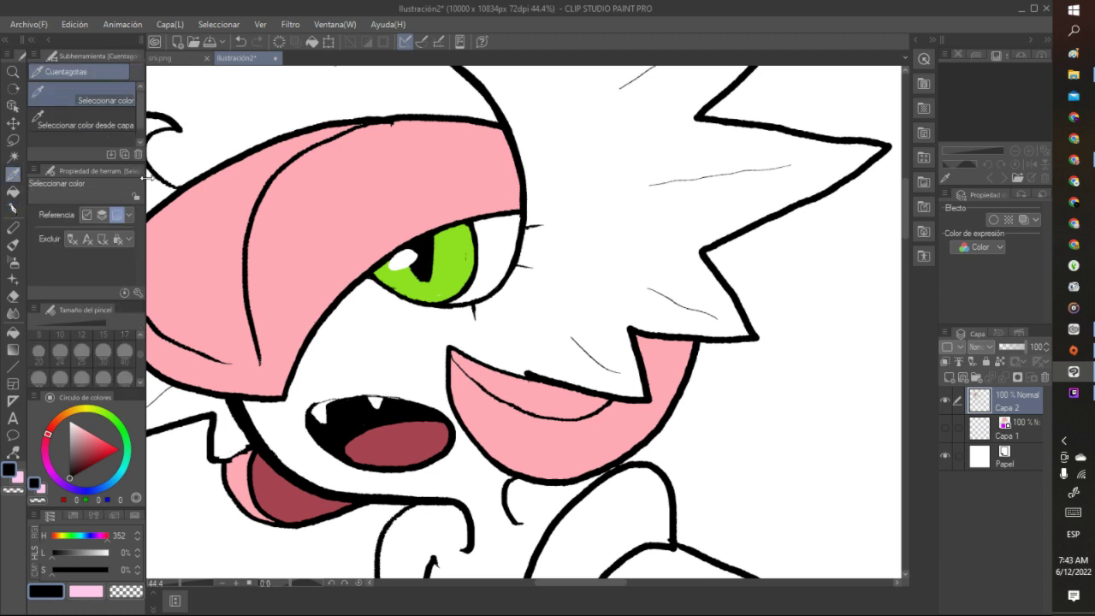
{"action": "left_click", "coordinate": [419, 275]}
{"action": "key", "text": "p"}
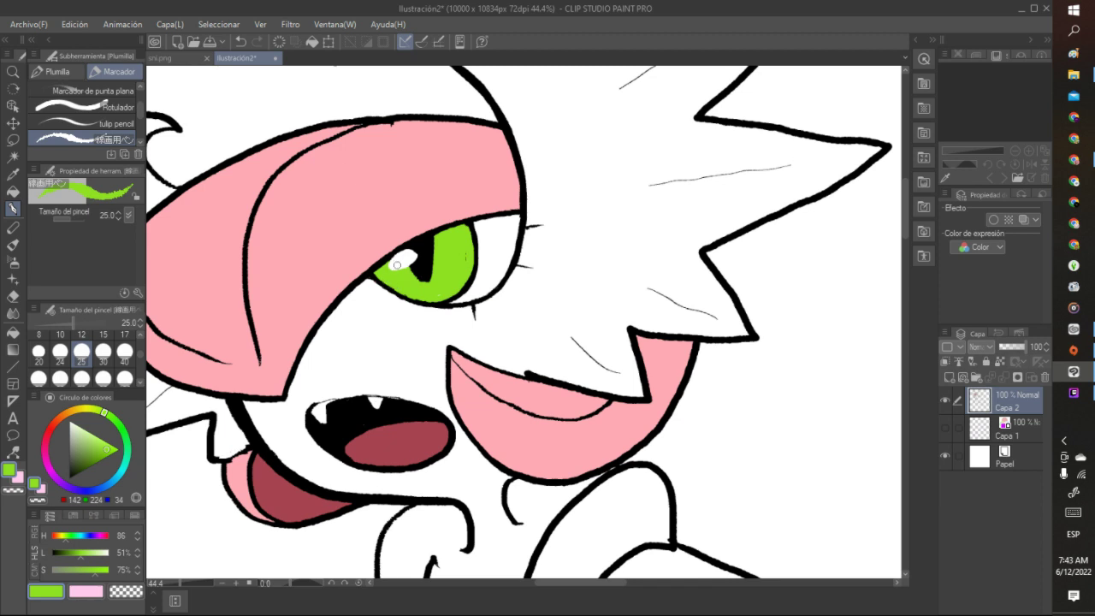
{"action": "left_click", "coordinate": [70, 421]}
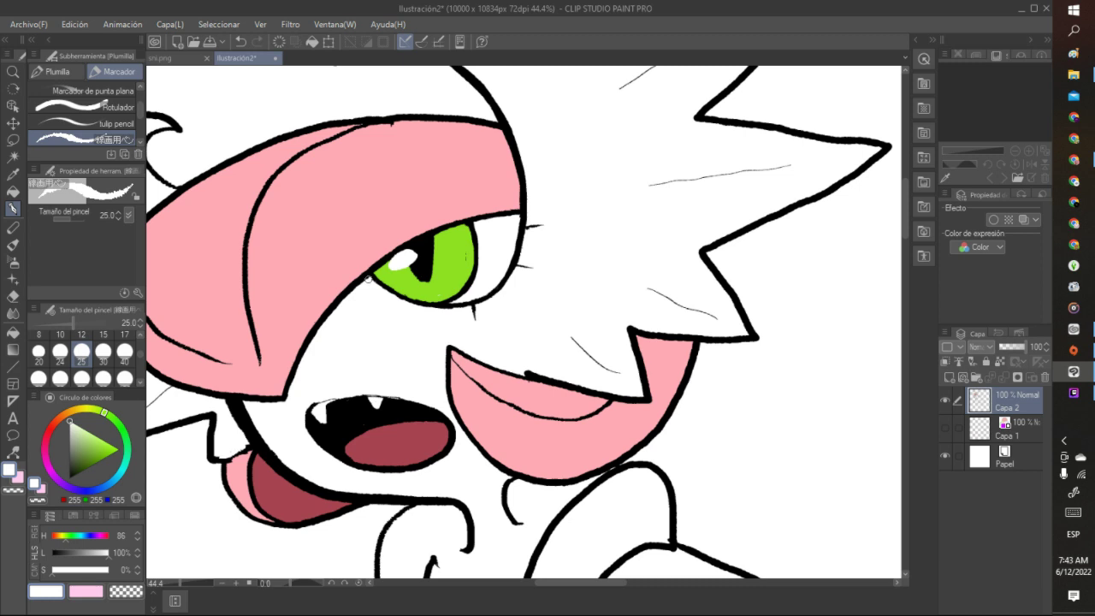
{"action": "left_click", "coordinate": [372, 282], "text": "alt"}
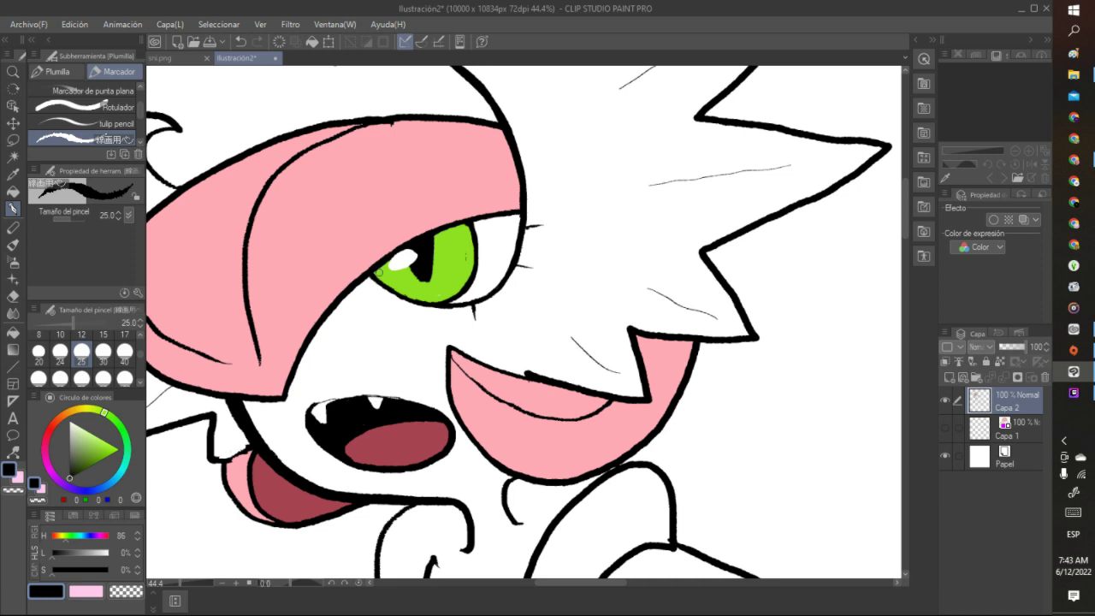
{"action": "mouse_move", "coordinate": [405, 248]}
{"action": "left_mouse_down"}
{"action": "mouse_move", "coordinate": [392, 259]}
{"action": "mouse_move", "coordinate": [406, 247]}
{"action": "left_mouse_up"}
Sample the iris green RGB 142, 224, 34 and paint over the dark specks inside the iris
{"action": "left_click", "coordinate": [104, 441]}
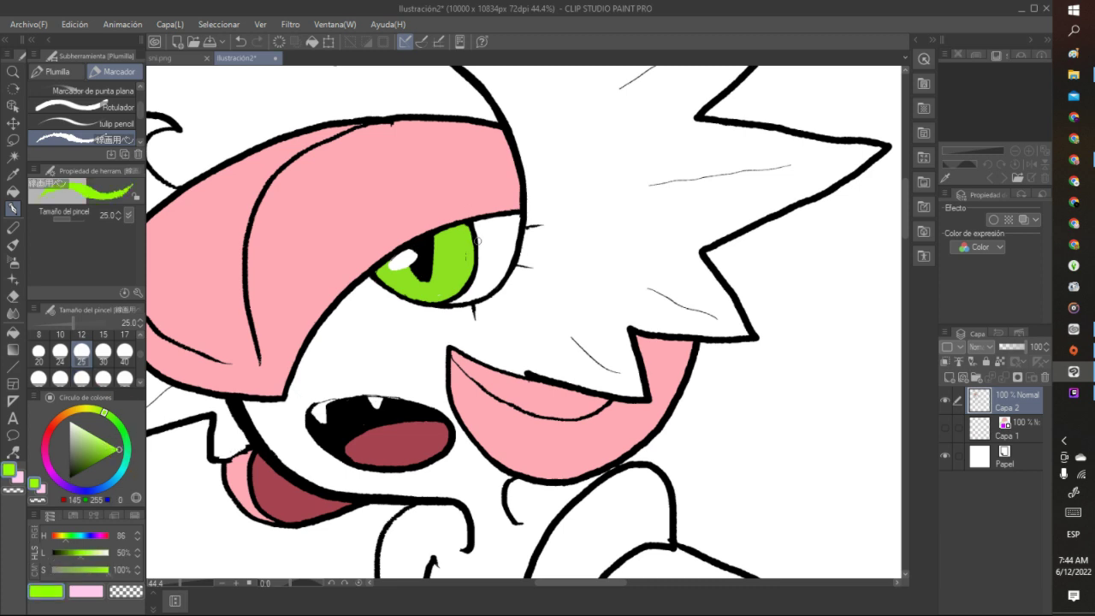
{"action": "key", "text": "i"}
{"action": "left_click", "coordinate": [462, 253]}
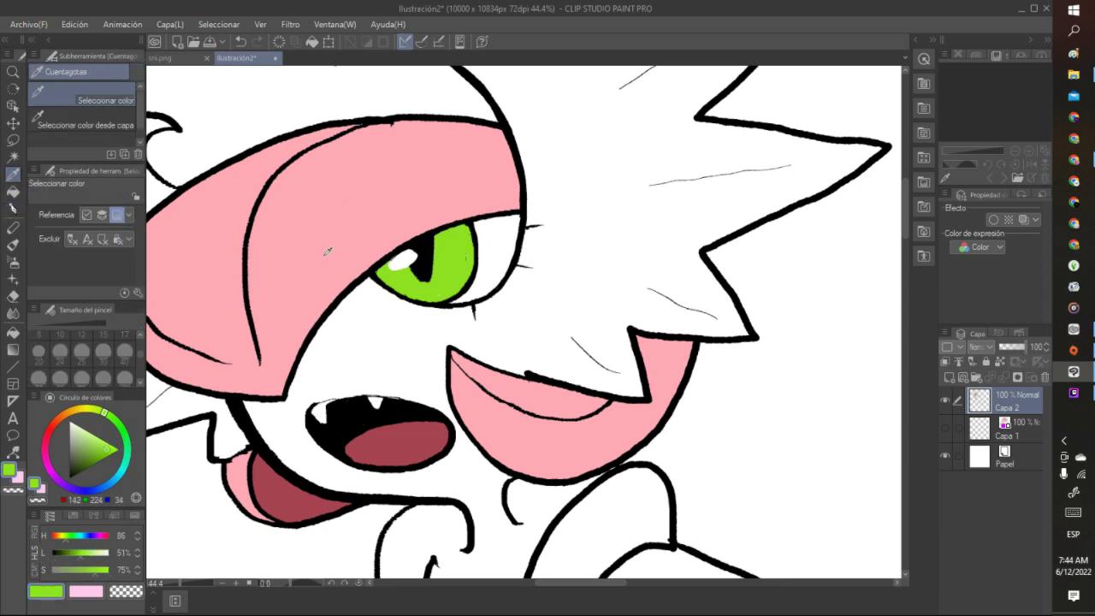
{"action": "key", "text": "p"}
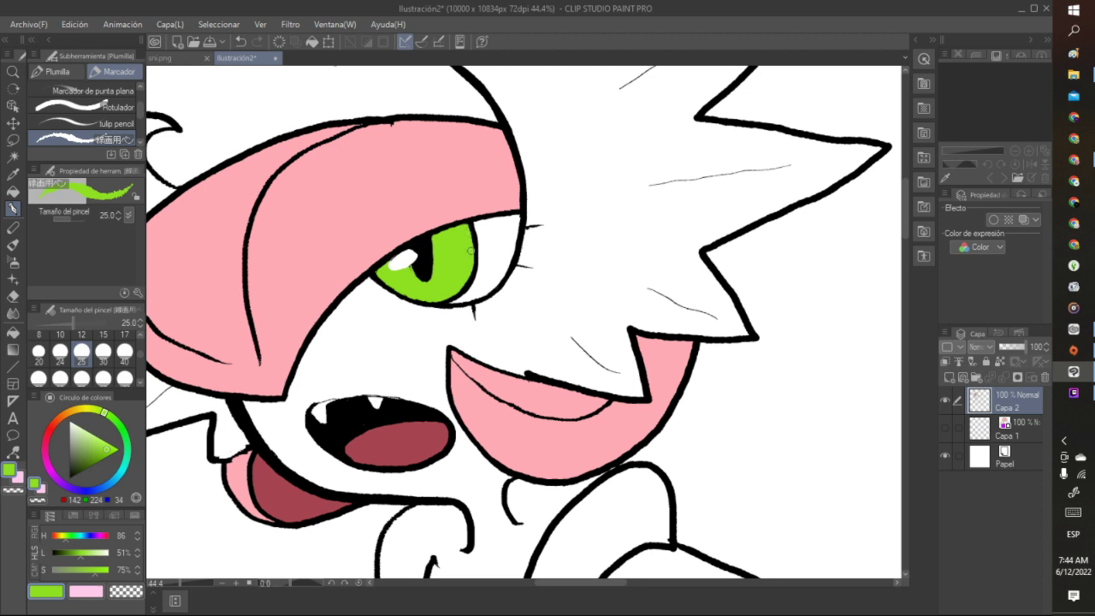
Retouch the iris and pupil edges under the upper eyelid, alternating black and sampled green RGB 142, 224, 34
{"action": "left_click", "coordinate": [71, 477]}
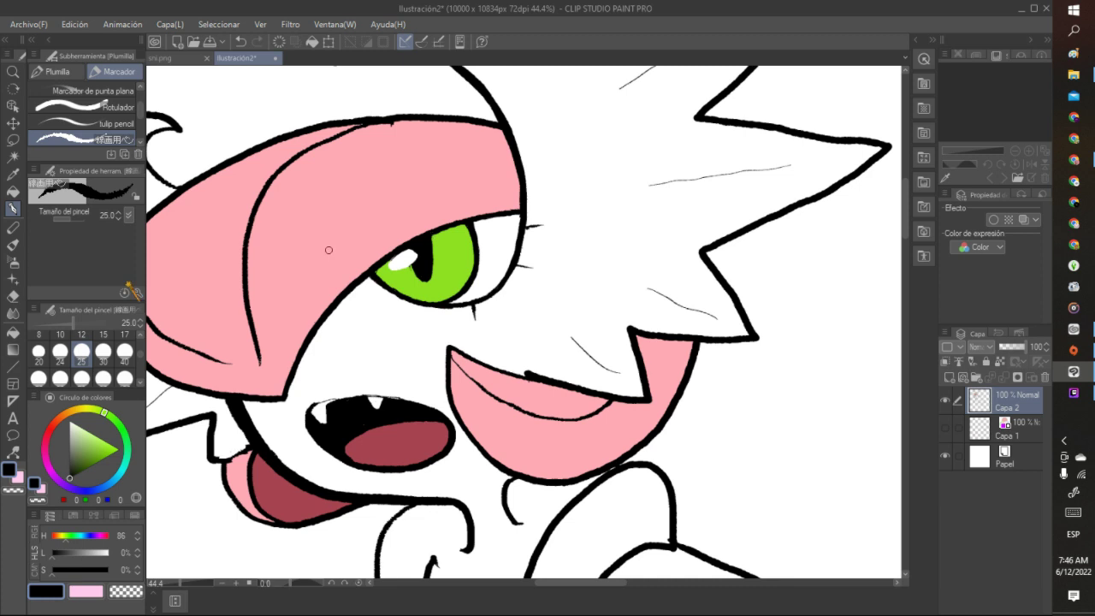
{"action": "key", "text": "i"}
{"action": "left_click", "coordinate": [440, 243]}
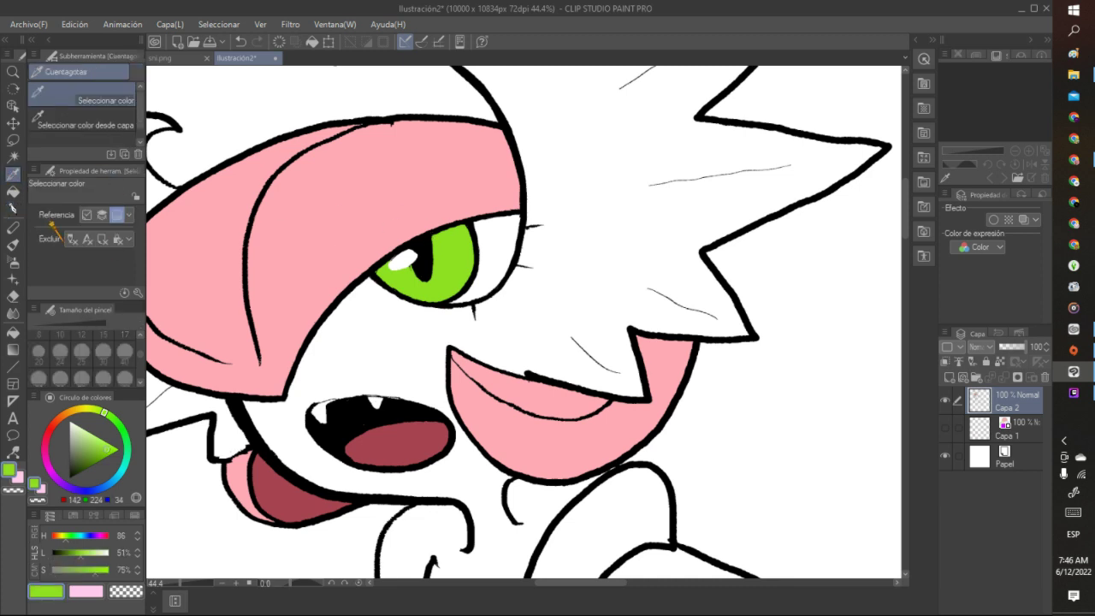
{"action": "key", "text": "p"}
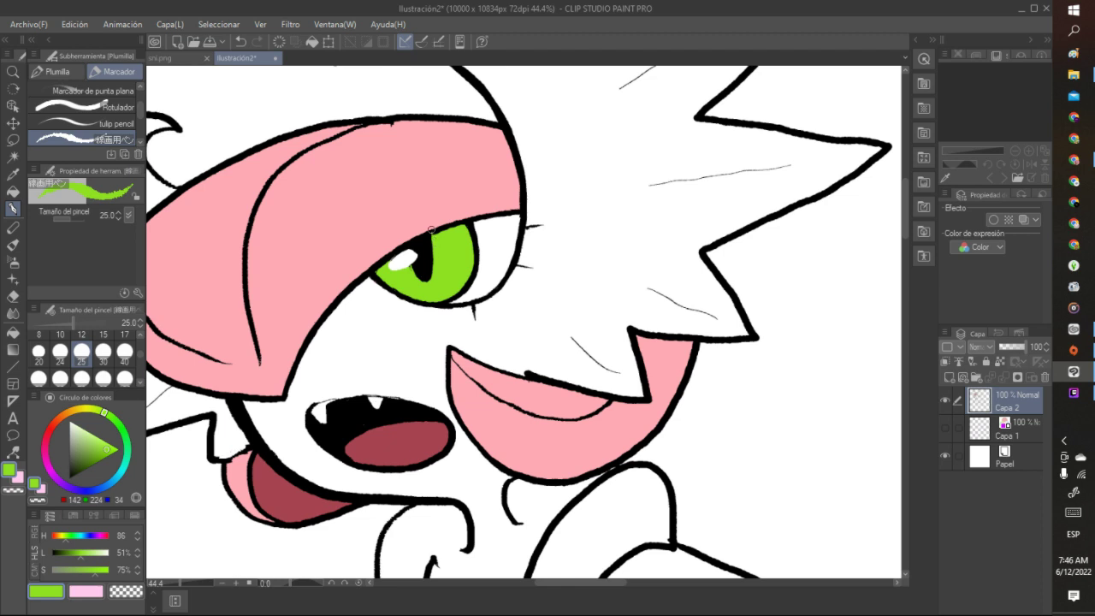
{"action": "key", "text": "i"}
{"action": "left_click", "coordinate": [419, 231]}
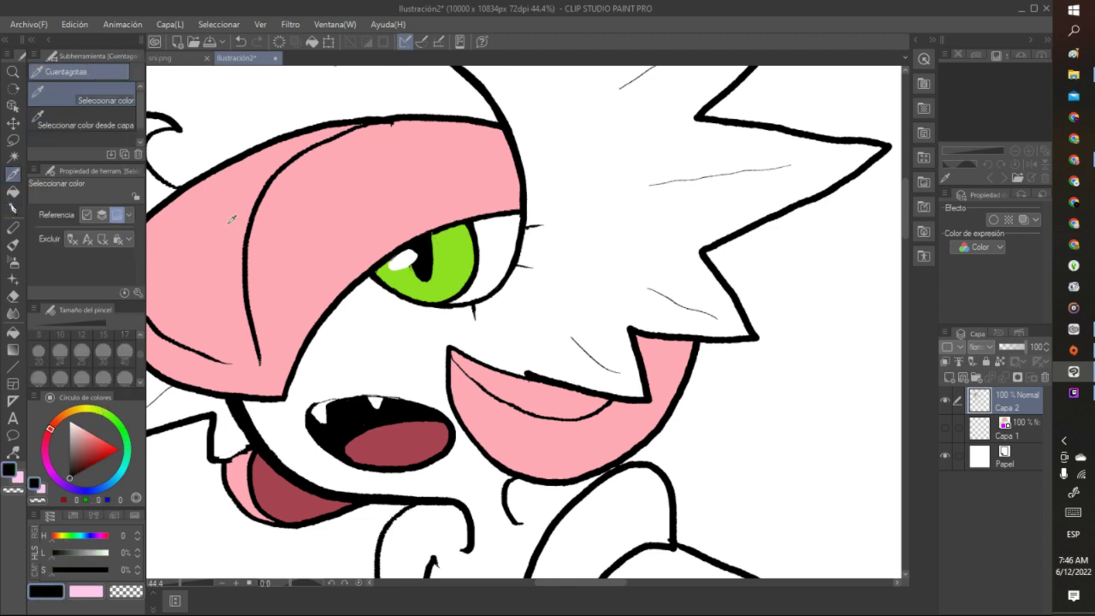
{"action": "key", "text": "p"}
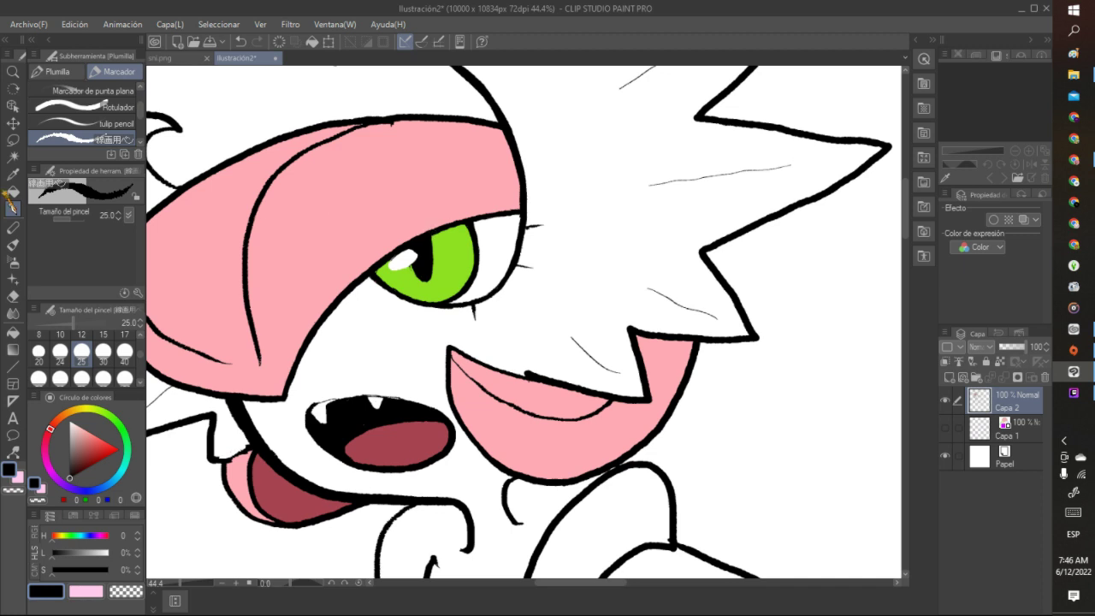
{"action": "key", "text": "i"}
{"action": "left_click", "coordinate": [437, 256]}
{"action": "key", "text": "p"}
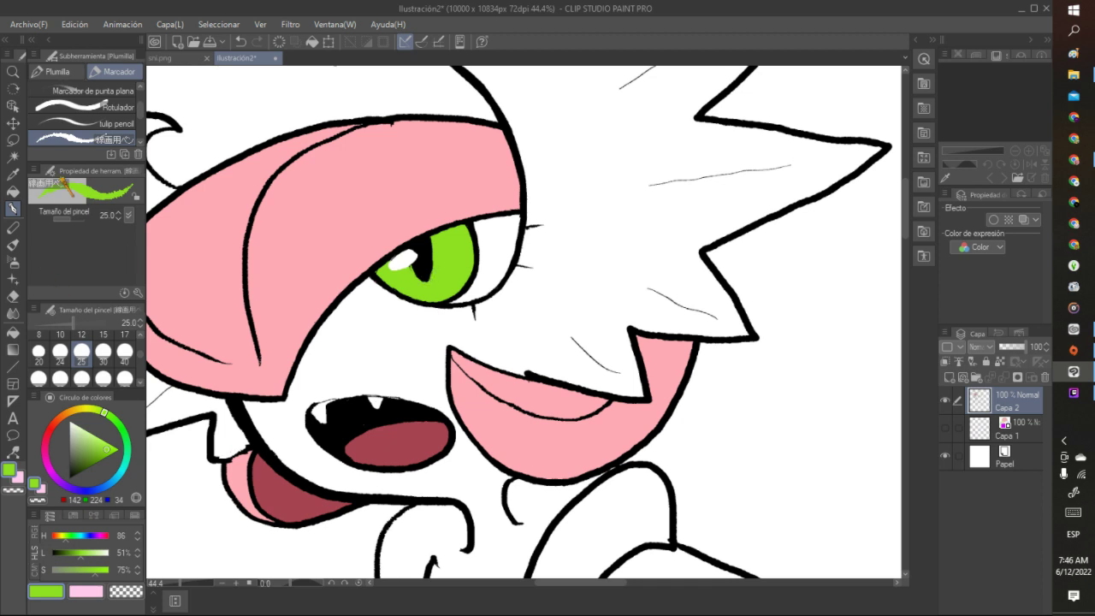
Refine the outline around the eye highlight with sampled black and white
{"action": "left_click", "coordinate": [12, 173]}
{"action": "left_click", "coordinate": [414, 244]}
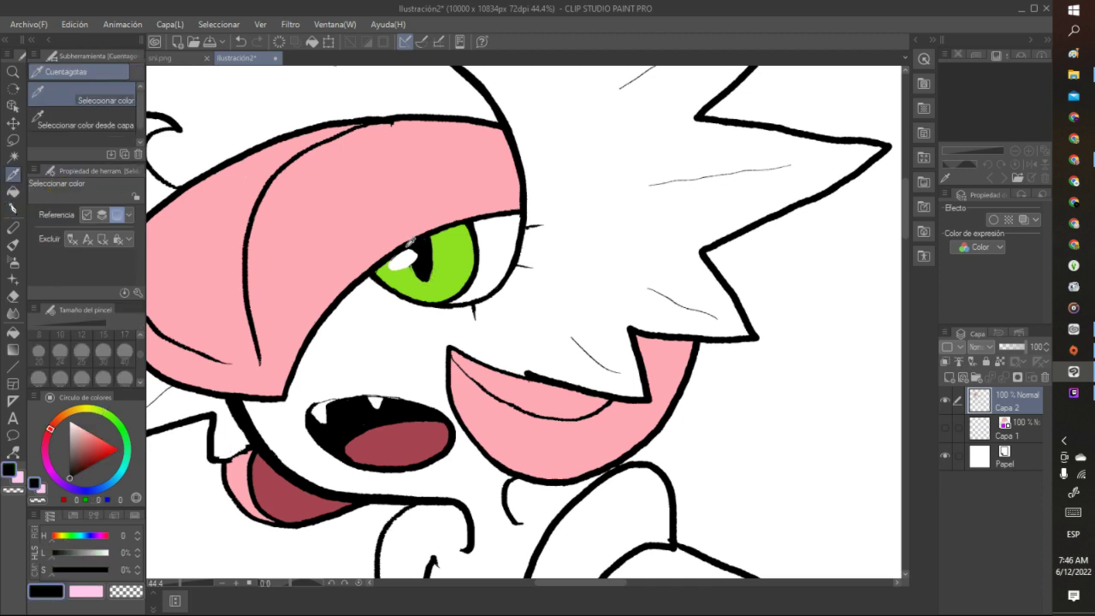
{"action": "left_click", "coordinate": [12, 208]}
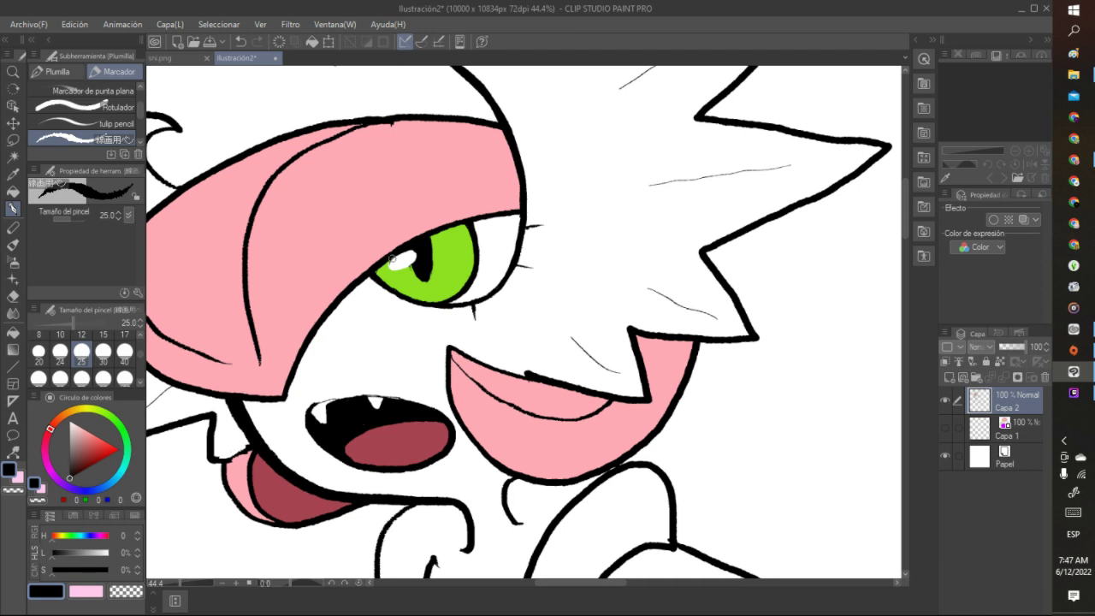
{"action": "mouse_move", "coordinate": [399, 259]}
{"action": "left_mouse_down"}
{"action": "mouse_move", "coordinate": [391, 269]}
{"action": "mouse_move", "coordinate": [415, 261]}
{"action": "mouse_move", "coordinate": [402, 267]}
{"action": "left_mouse_up"}
{"action": "key", "text": "ctrl+z"}
{"action": "left_click", "coordinate": [70, 423]}
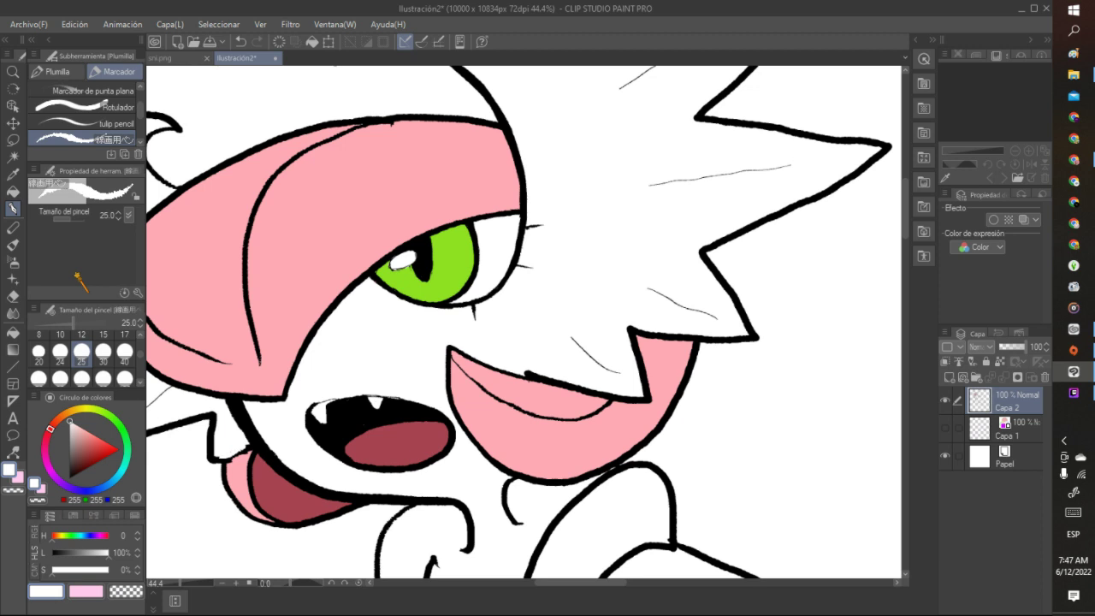
Sample black from the line art and retrace the jawline below the open mouth
{"action": "scroll", "coordinate": [423, 295], "scroll_direction": "down", "scroll_amount": 5}
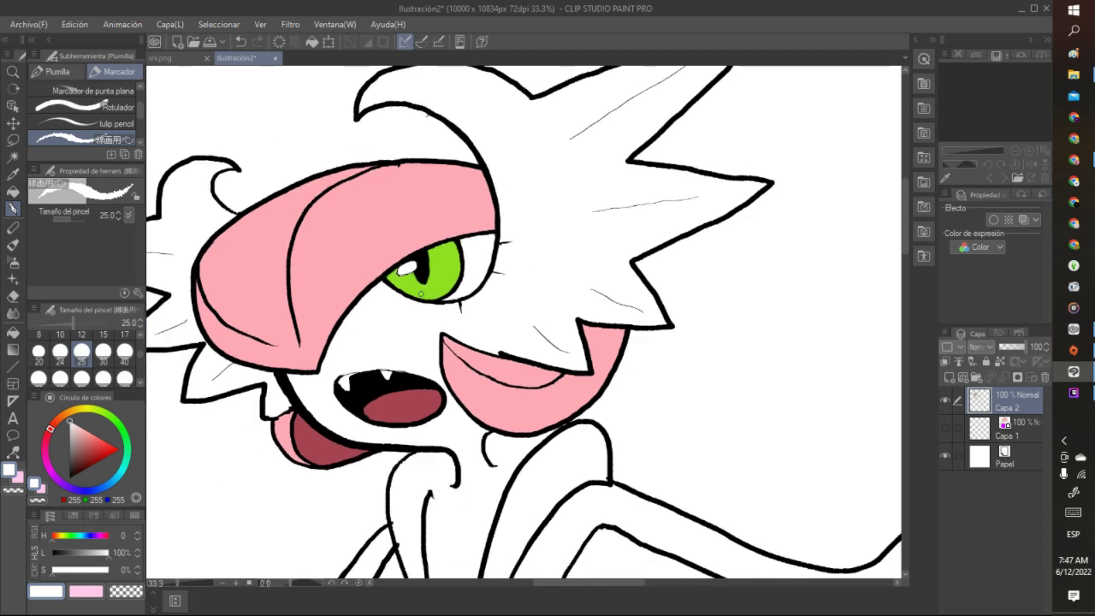
{"action": "scroll", "coordinate": [372, 339], "scroll_direction": "up", "scroll_amount": 2}
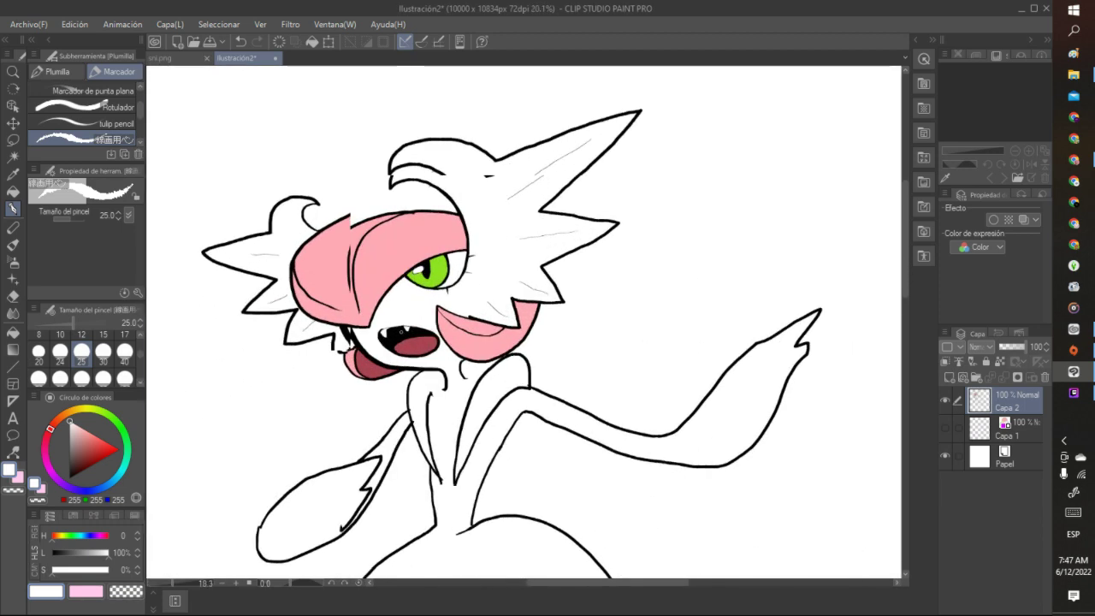
{"action": "left_click", "coordinate": [370, 339], "text": "alt"}
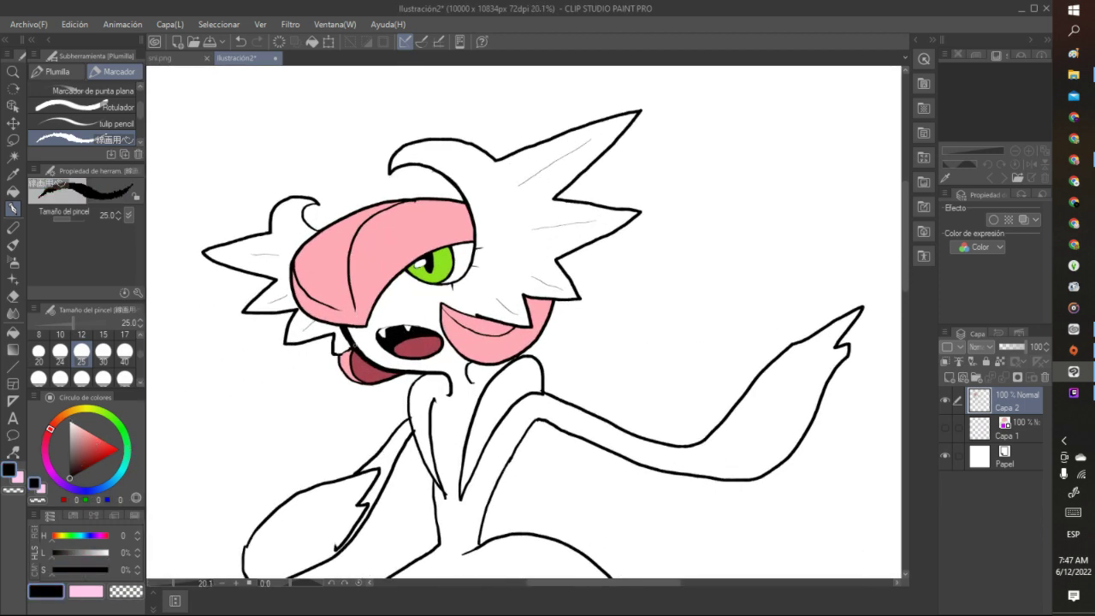
{"action": "mouse_move", "coordinate": [351, 340]}
{"action": "left_mouse_down"}
{"action": "mouse_move", "coordinate": [387, 372]}
{"action": "mouse_move", "coordinate": [440, 370]}
{"action": "left_mouse_up"}
{"action": "left_click_drag", "start_coordinate": [365, 354], "coordinate": [372, 358]}
Sample the dark red RGB 166, 68, 81 and paint along the shape beneath the jawline
{"action": "left_click", "coordinate": [13, 175]}
{"action": "left_click", "coordinate": [371, 370]}
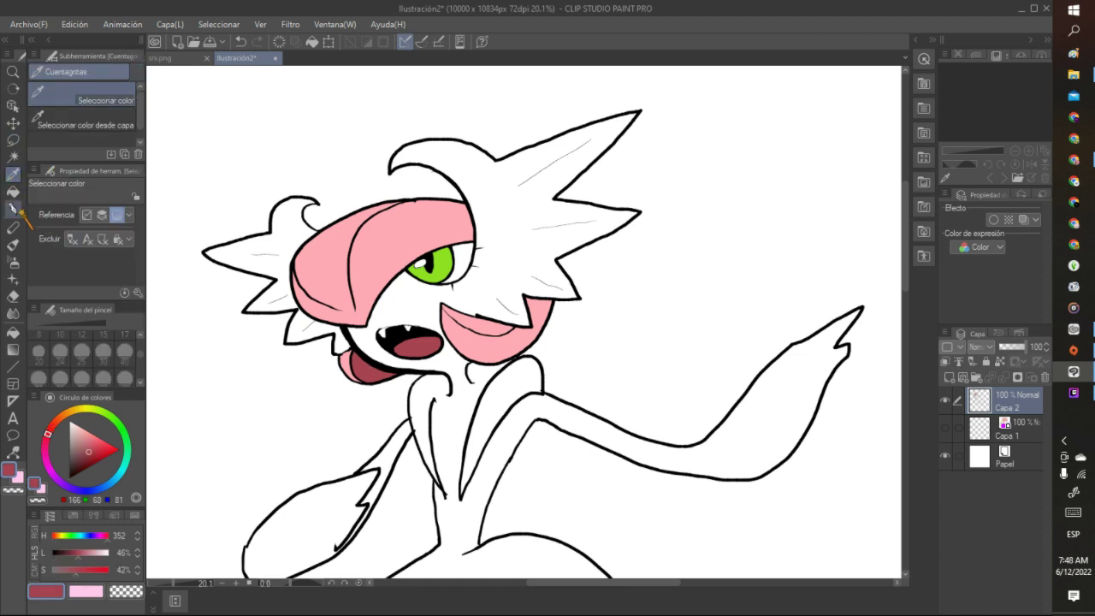
{"action": "key", "text": "p"}
{"action": "left_click_drag", "start_coordinate": [357, 351], "coordinate": [400, 373]}
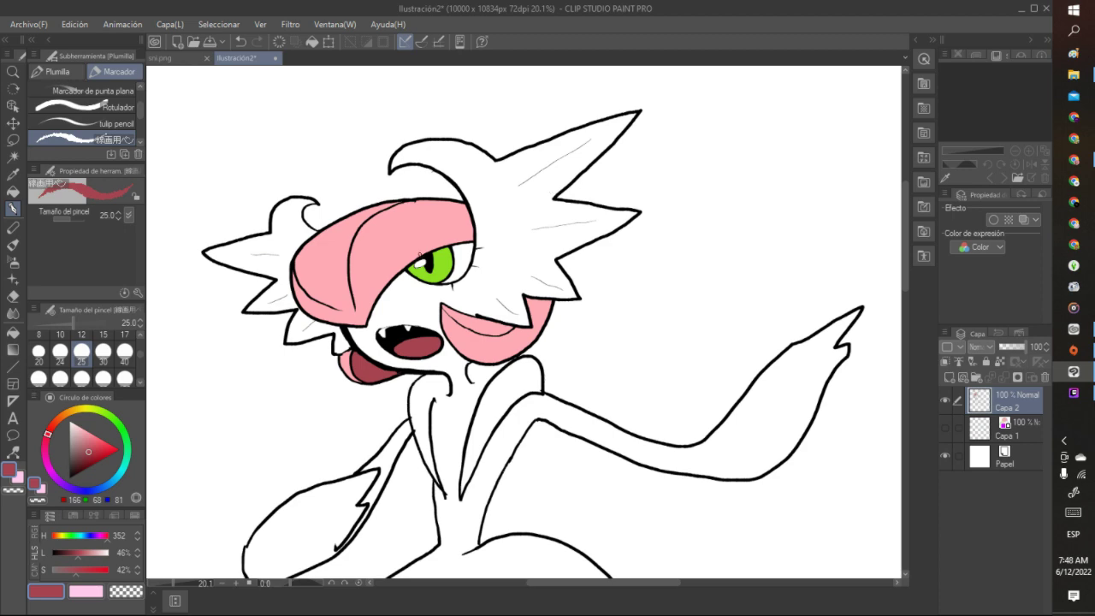
Sample white and thin the thick start of the jawline just below the pink forelock
{"action": "scroll", "coordinate": [389, 381], "scroll_direction": "up", "scroll_amount": 4}
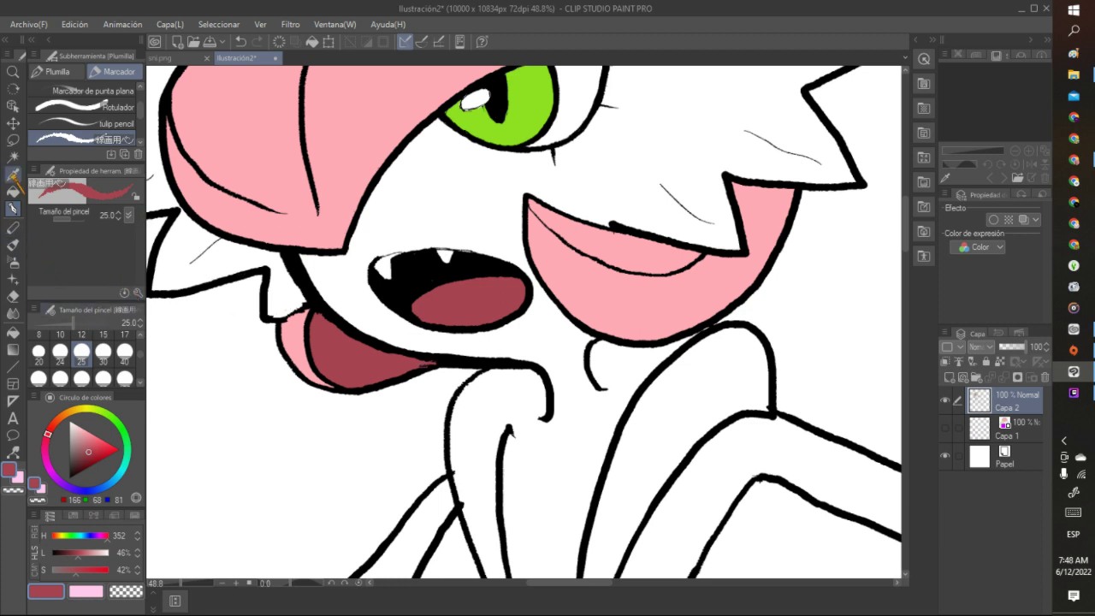
{"action": "left_click", "coordinate": [13, 174]}
{"action": "left_click", "coordinate": [341, 270]}
{"action": "left_click", "coordinate": [13, 208]}
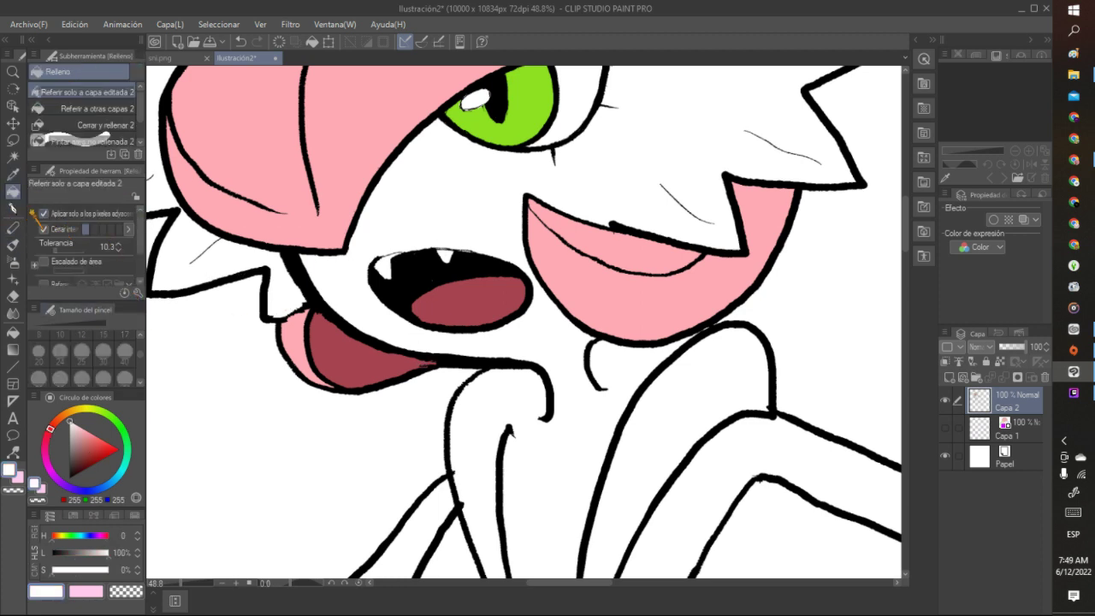
{"action": "mouse_move", "coordinate": [275, 253]}
{"action": "left_mouse_down"}
{"action": "mouse_move", "coordinate": [307, 297]}
{"action": "mouse_move", "coordinate": [301, 305]}
{"action": "mouse_move", "coordinate": [309, 297]}
{"action": "mouse_move", "coordinate": [279, 254]}
{"action": "mouse_move", "coordinate": [307, 279]}
{"action": "left_mouse_up"}
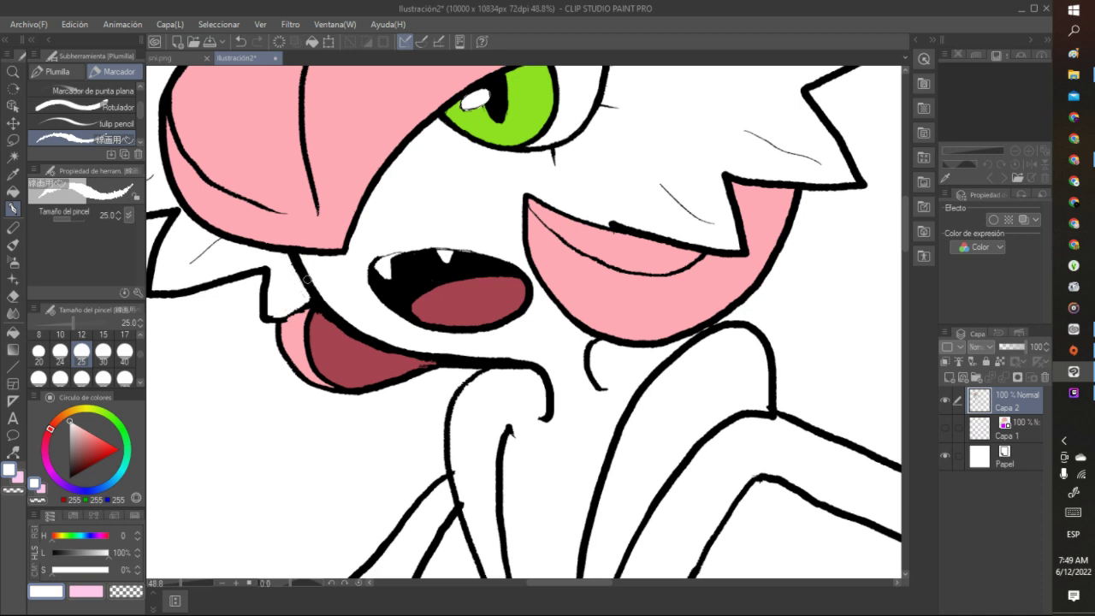
Sample black and redraw the lower edge of the small hair tip next to the jaw
{"action": "key", "text": "i"}
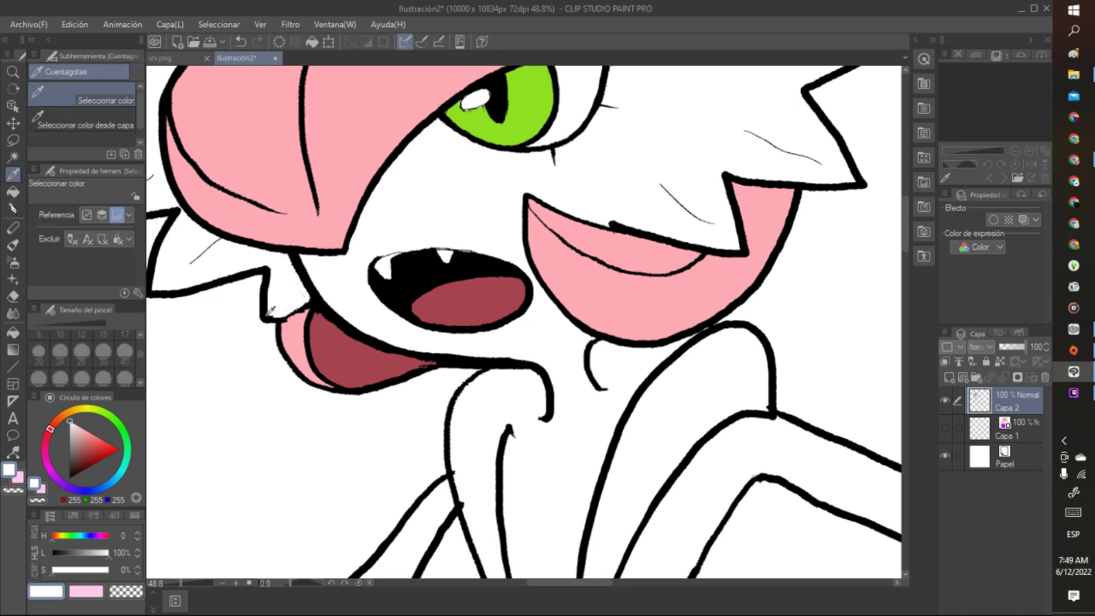
{"action": "left_click", "coordinate": [267, 312]}
{"action": "left_click", "coordinate": [13, 208]}
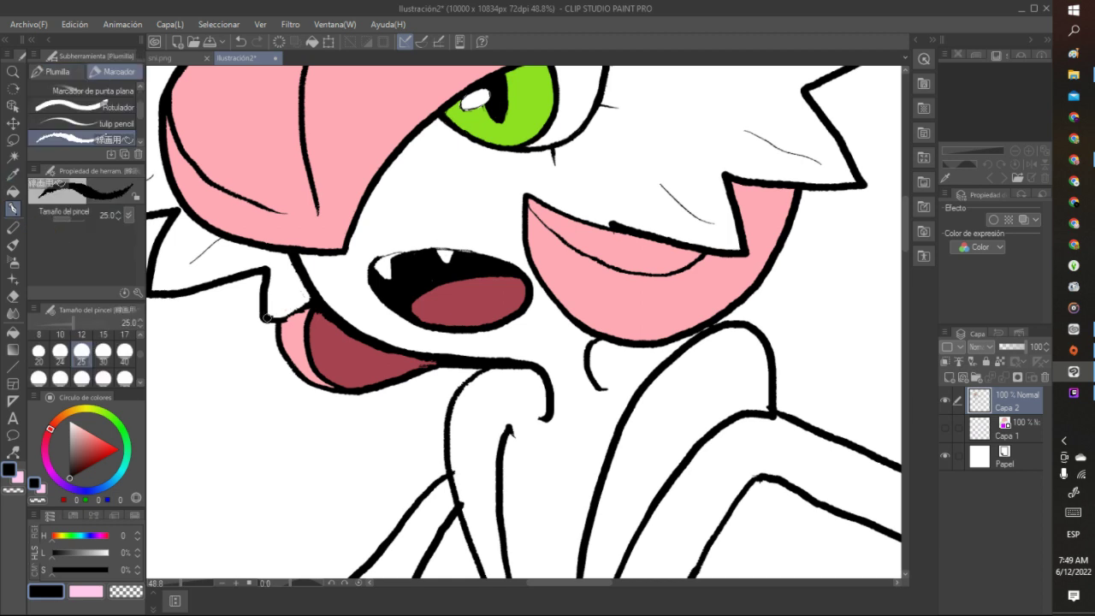
{"action": "left_click_drag", "start_coordinate": [274, 323], "coordinate": [311, 300]}
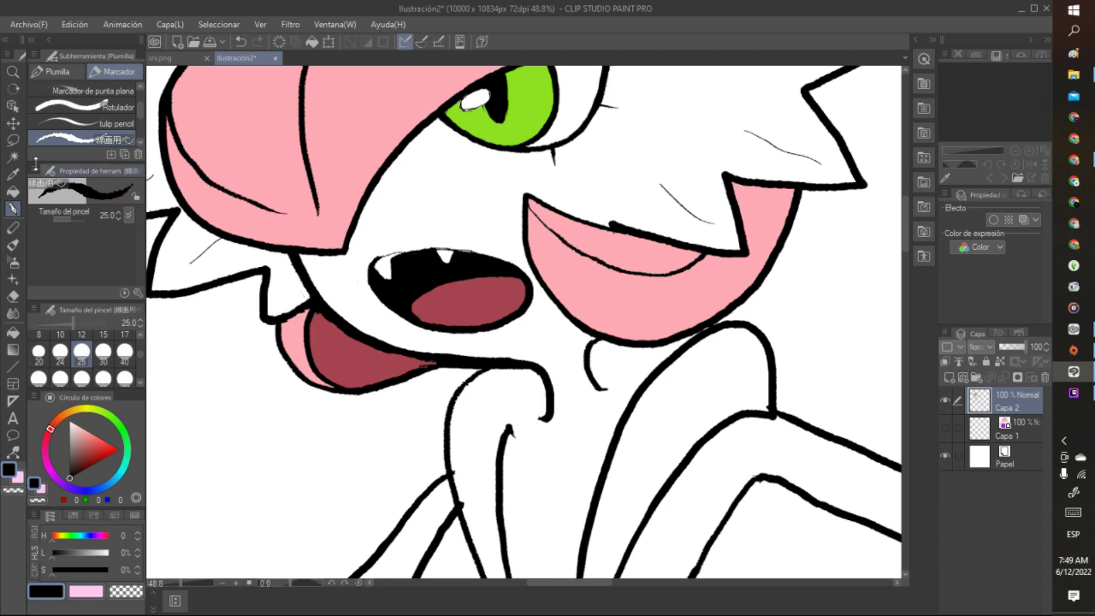
Even out the border between the jawline and the dark red shape with black and sampled red RGB 166, 68, 81
{"action": "left_click", "coordinate": [14, 174]}
{"action": "left_click", "coordinate": [325, 353]}
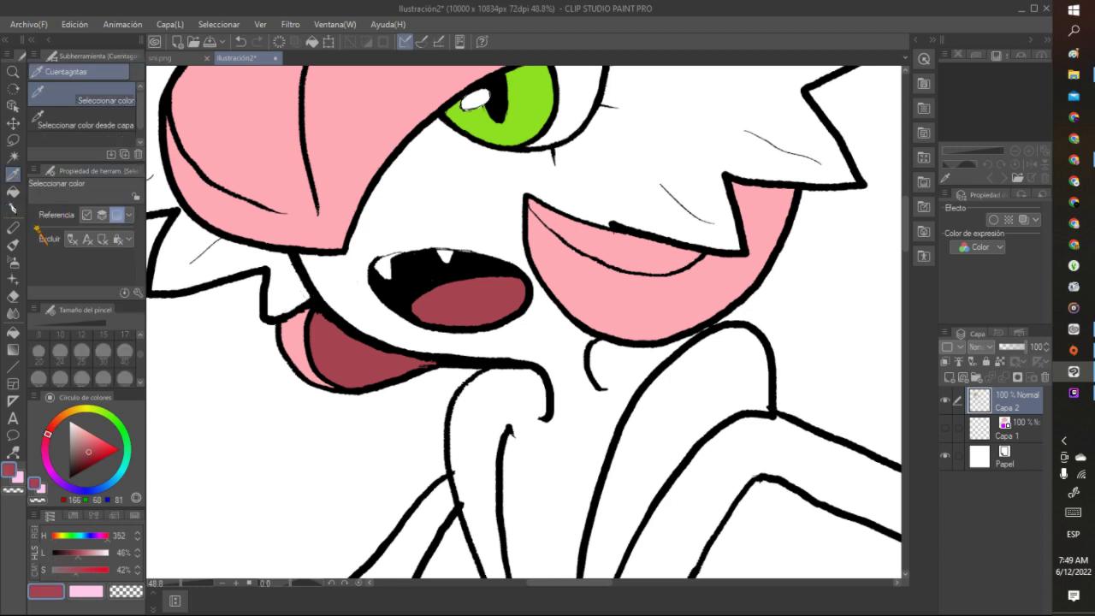
{"action": "left_click", "coordinate": [12, 191]}
{"action": "left_click", "coordinate": [13, 208]}
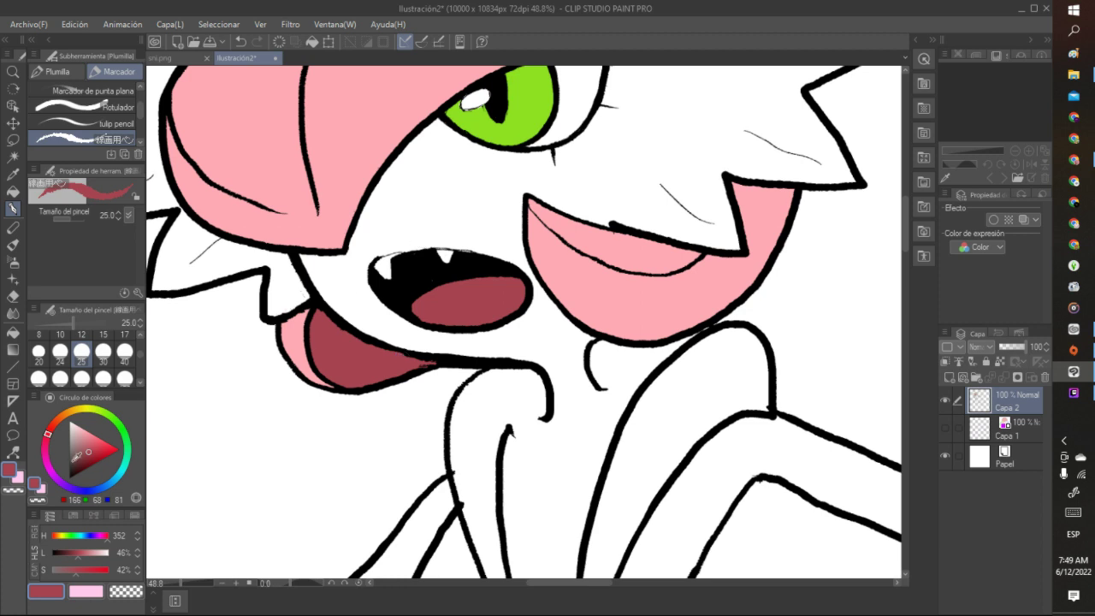
{"action": "left_click", "coordinate": [395, 350], "text": "alt"}
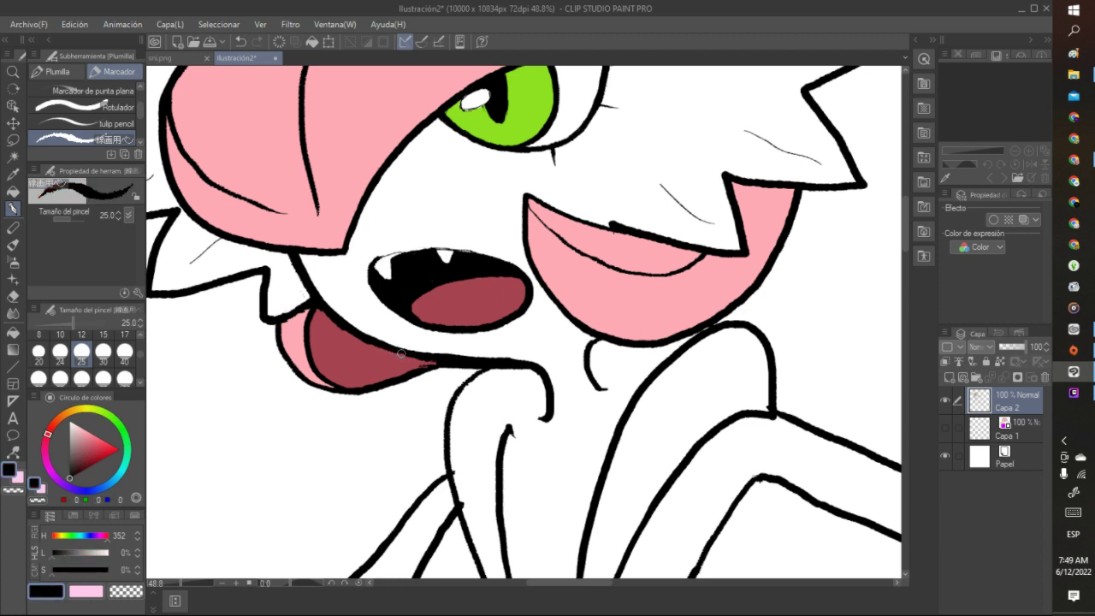
{"action": "left_click", "coordinate": [13, 173]}
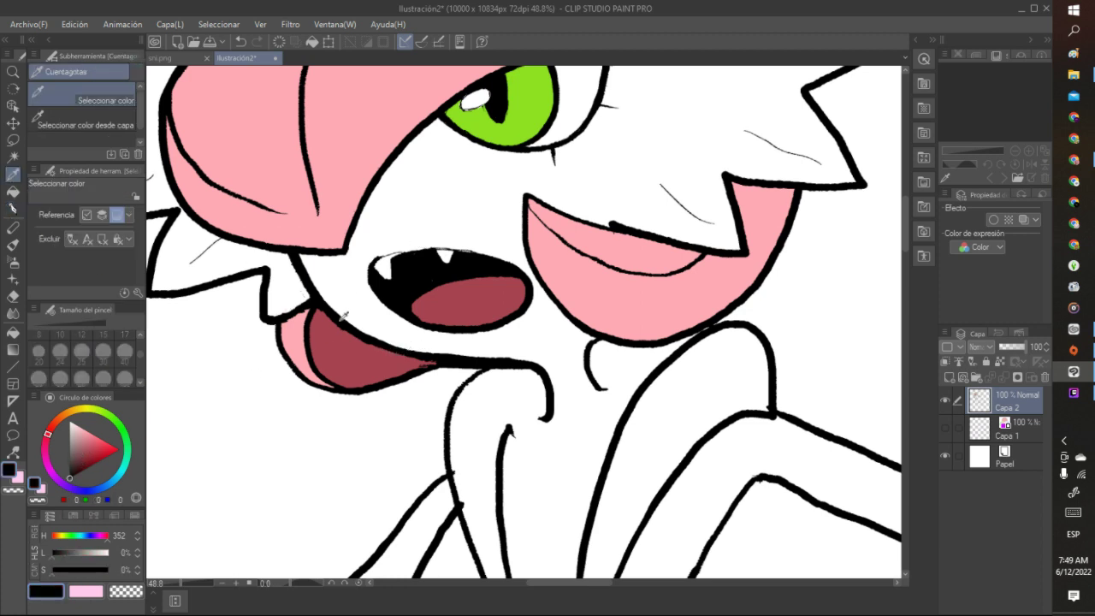
{"action": "left_click", "coordinate": [352, 333]}
{"action": "key", "text": "p"}
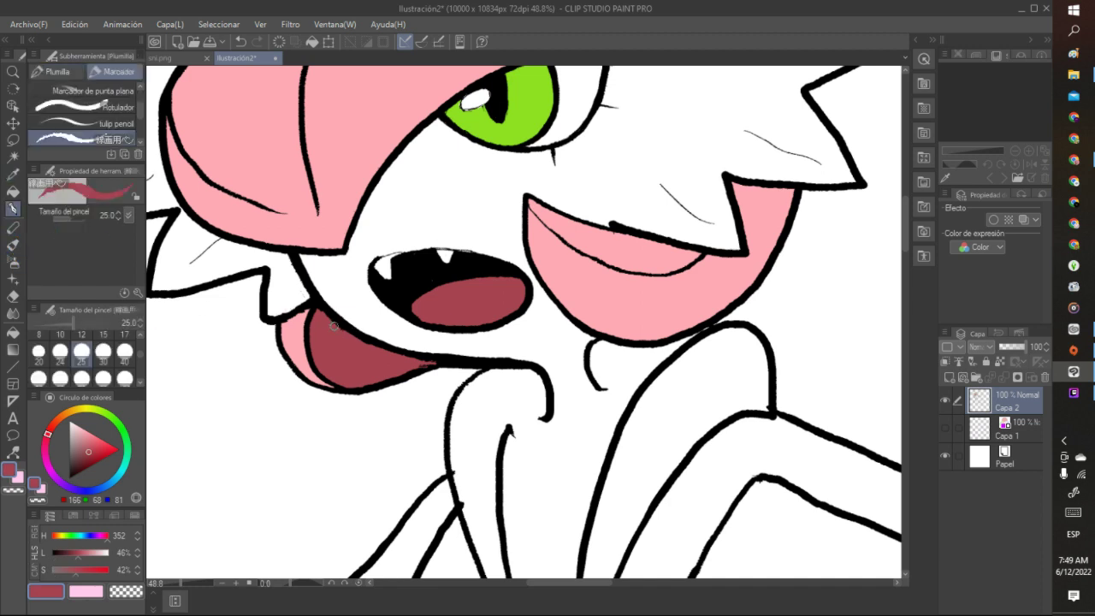
{"action": "left_click_drag", "start_coordinate": [405, 360], "coordinate": [455, 372]}
Sample black from the jawline and clean up the pointed end of the dark red shape under the chin
{"action": "key", "text": "i"}
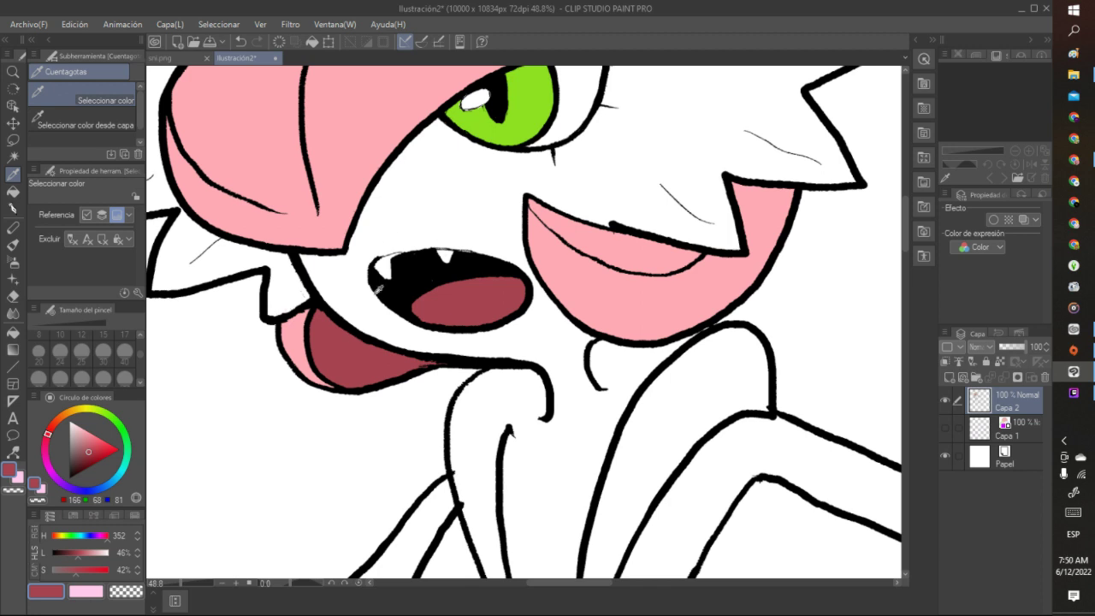
{"action": "left_click", "coordinate": [13, 208]}
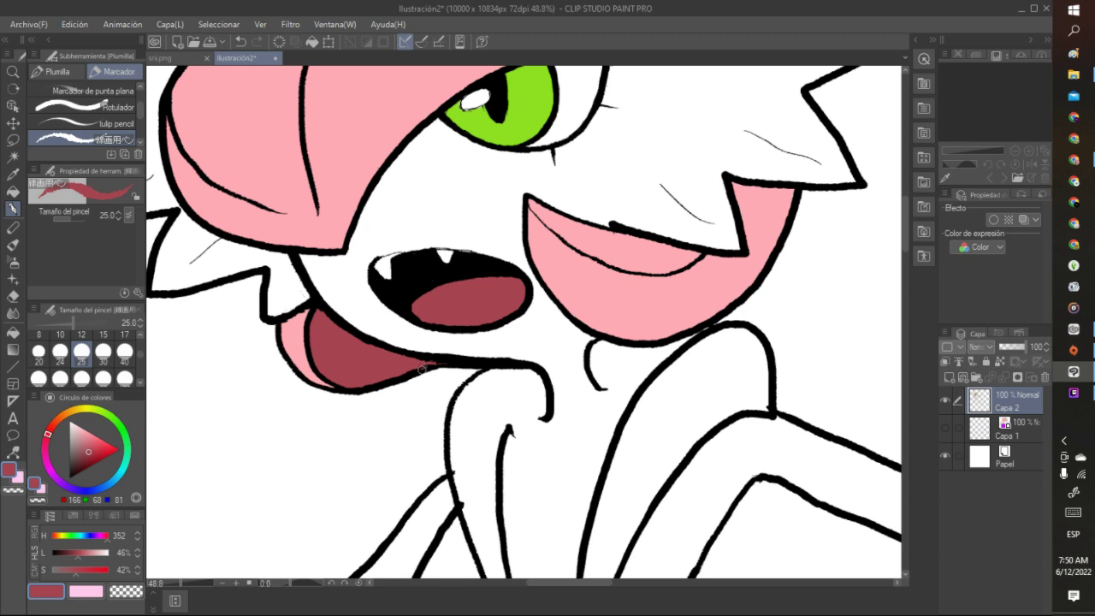
{"action": "key", "text": "i"}
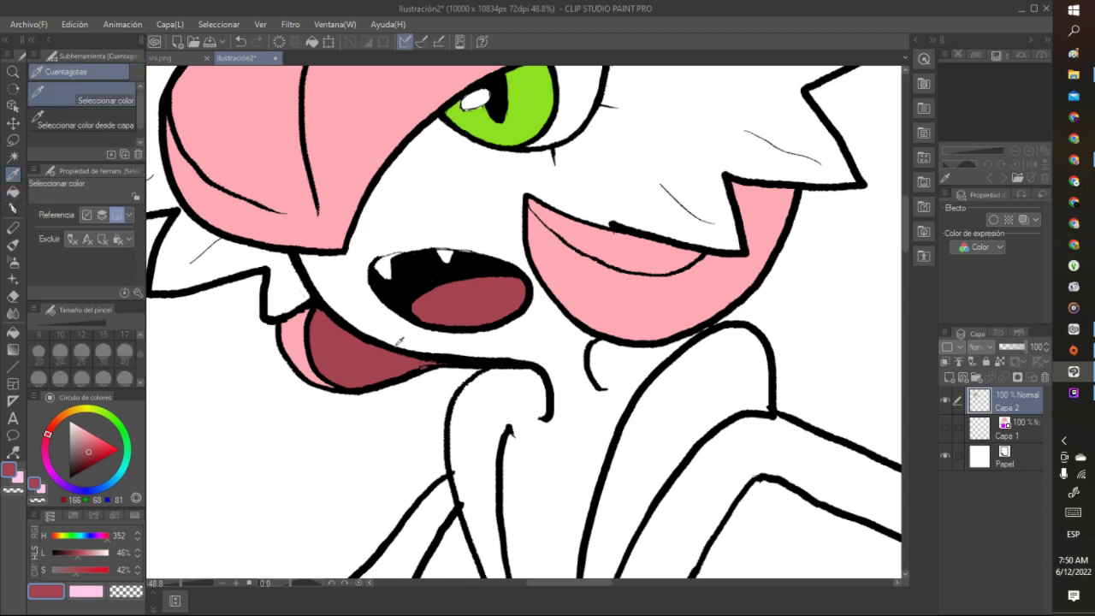
{"action": "left_click", "coordinate": [396, 346]}
{"action": "key", "text": "p"}
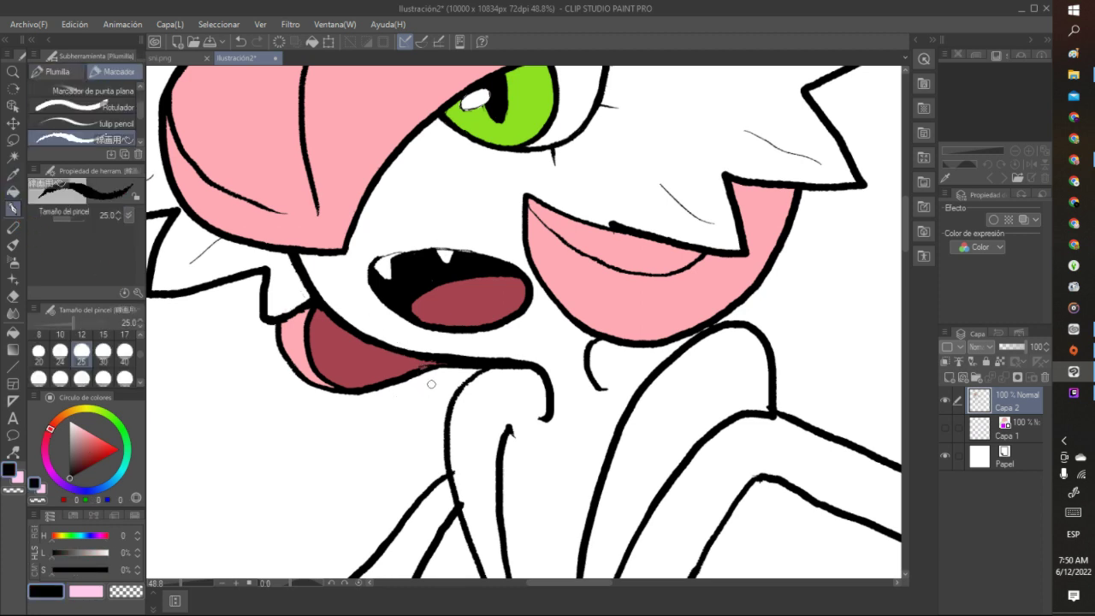
{"action": "left_click_drag", "start_coordinate": [412, 371], "coordinate": [439, 361]}
Thin the outline of the small hair tip beside the jaw with transparent colour and touch up its point in black
{"action": "key", "text": "i"}
{"action": "left_click", "coordinate": [238, 268]}
{"action": "key", "text": "p"}
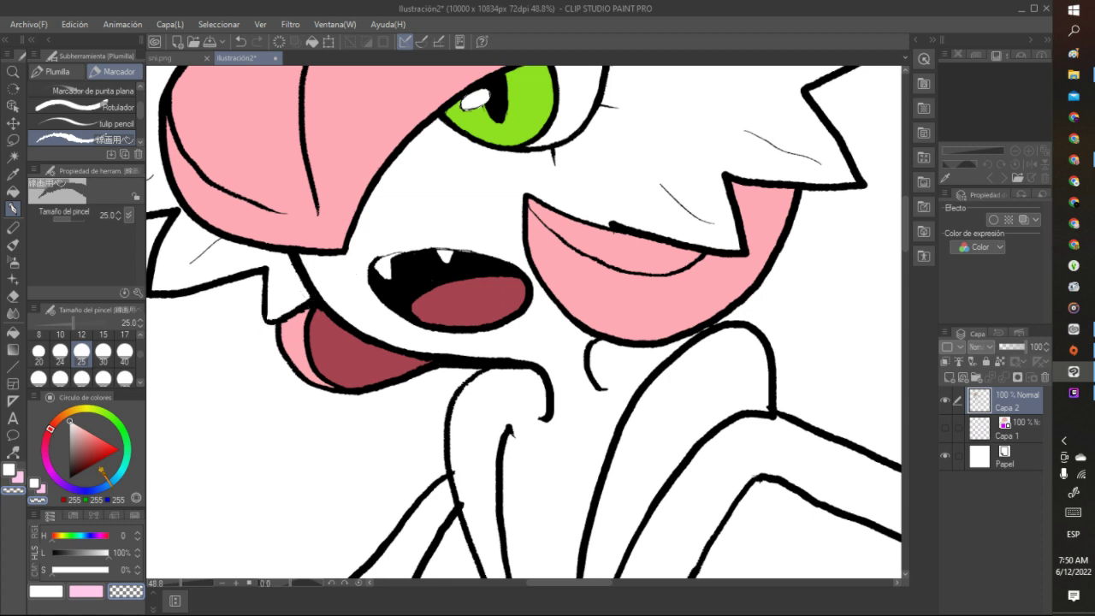
{"action": "left_click", "coordinate": [70, 475]}
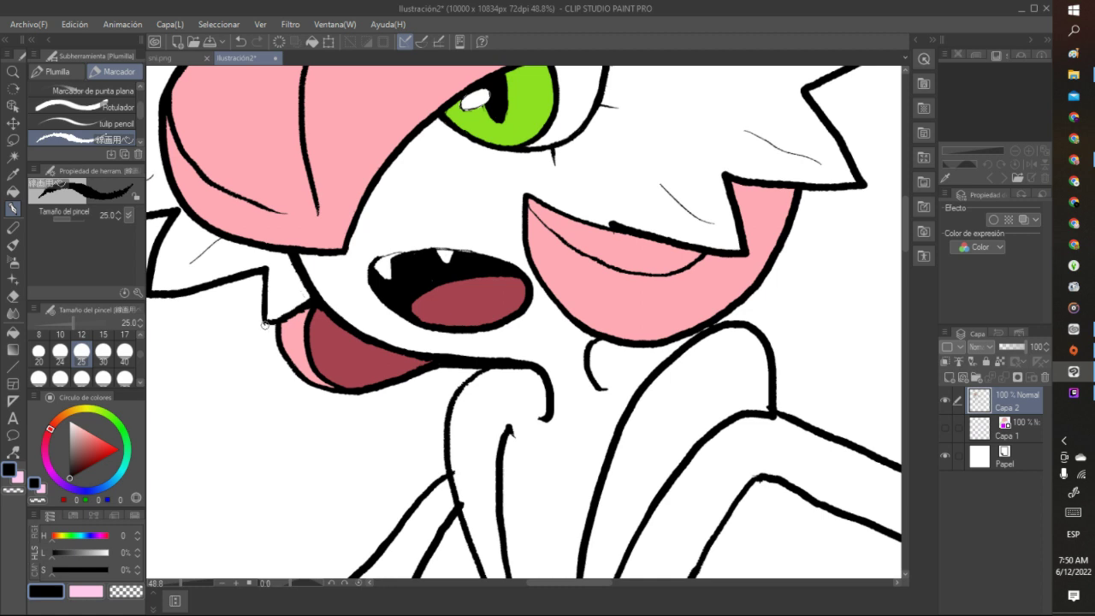
{"action": "left_click_drag", "start_coordinate": [265, 324], "coordinate": [268, 326]}
Taper the loose end of the black line above the pink shape beside the mouth with transparent colour, and reset the drawing colour to black
{"action": "left_click", "coordinate": [127, 591]}
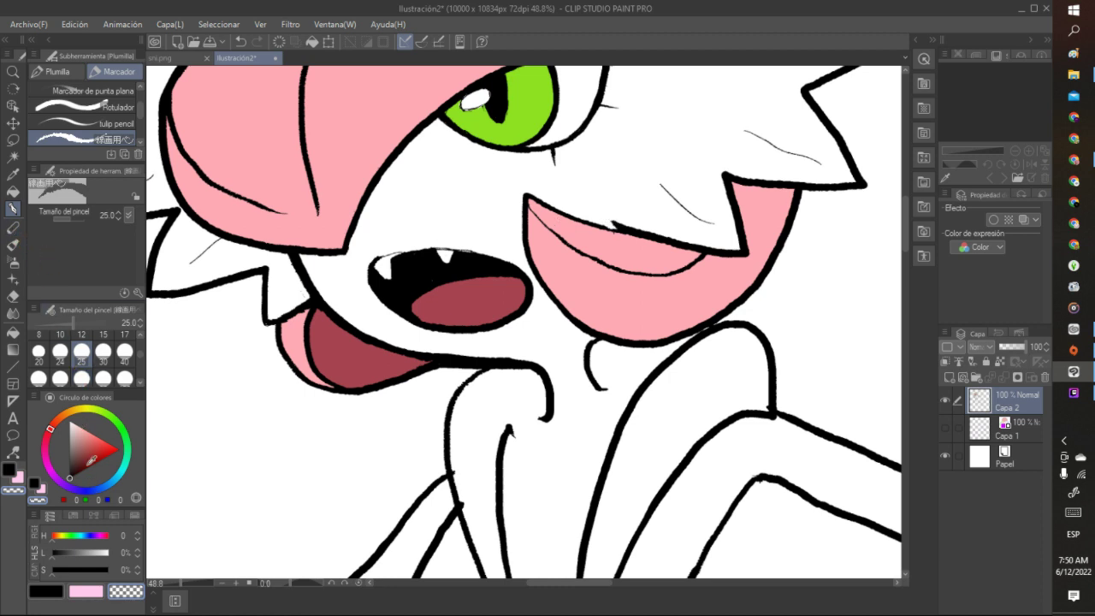
{"action": "left_click", "coordinate": [13, 174]}
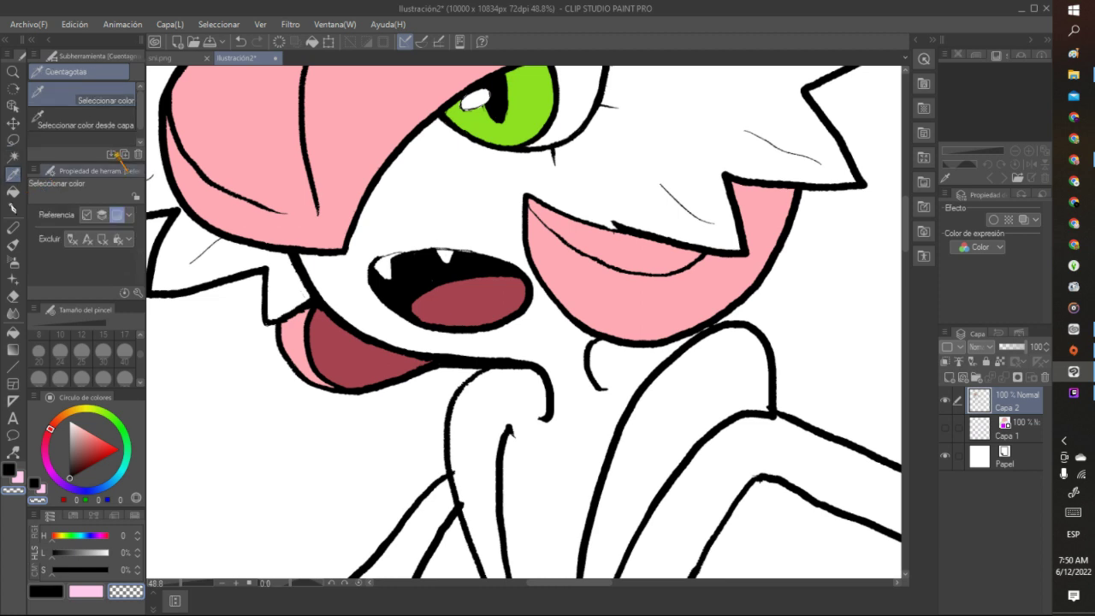
{"action": "left_click", "coordinate": [620, 197]}
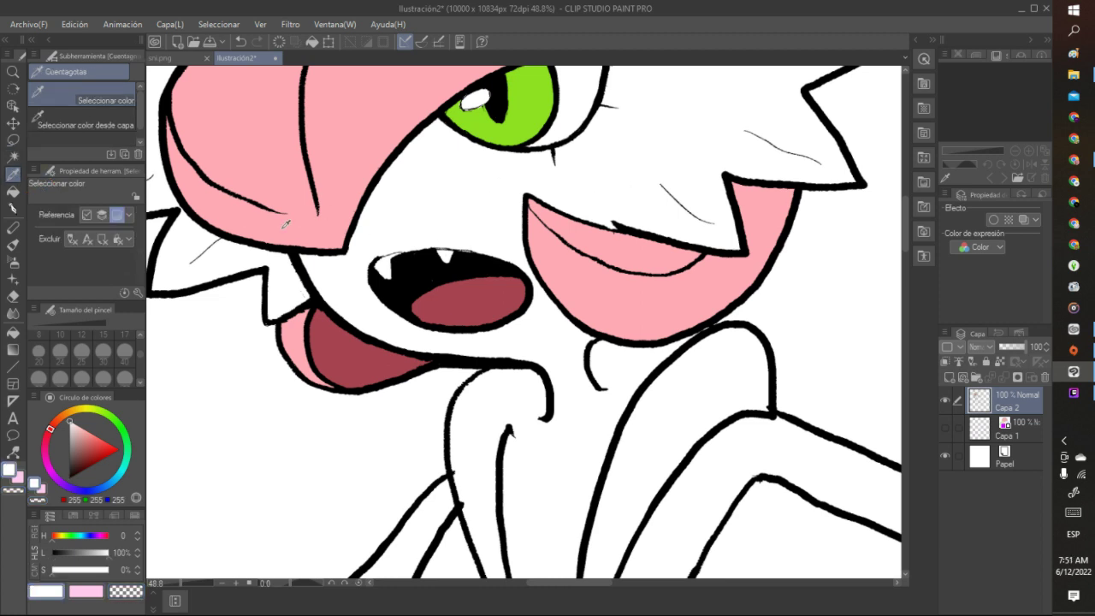
{"action": "left_click", "coordinate": [15, 208]}
{"action": "left_click", "coordinate": [70, 477]}
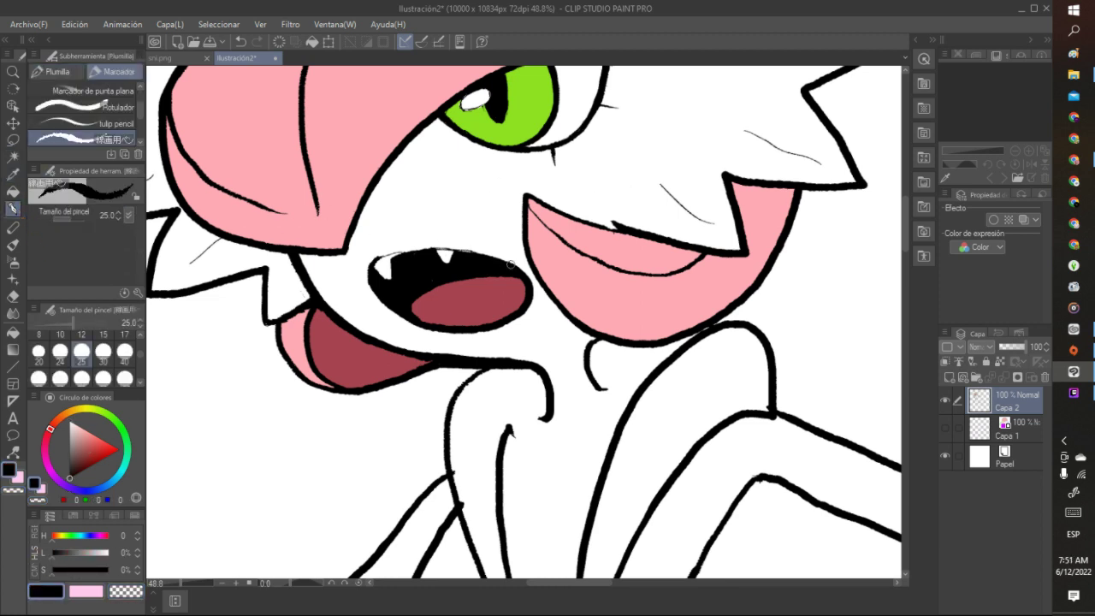
{"action": "left_click_drag", "start_coordinate": [621, 227], "coordinate": [609, 227]}
{"action": "left_click", "coordinate": [241, 41]}
{"action": "left_click_drag", "start_coordinate": [607, 226], "coordinate": [675, 249]}
{"action": "left_click", "coordinate": [242, 42]}
Redraw the upper edge of the pink shape beside the mouth in black, from its pointed corner to the hair outline
{"action": "left_click_drag", "start_coordinate": [611, 228], "coordinate": [629, 233]}
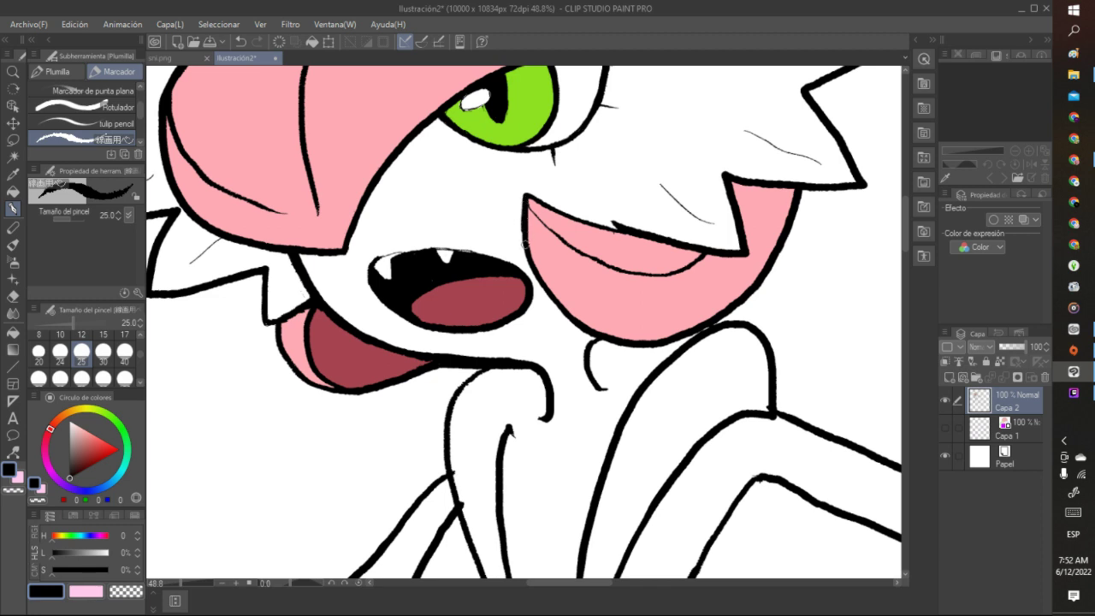
{"action": "left_click_drag", "start_coordinate": [528, 200], "coordinate": [603, 220]}
{"action": "left_click_drag", "start_coordinate": [603, 217], "coordinate": [611, 224]}
Touch up the pointed corner of the pink shape beside the mouth with transparent colour and sampled pink RGB 255, 171, 182
{"action": "left_click", "coordinate": [126, 591]}
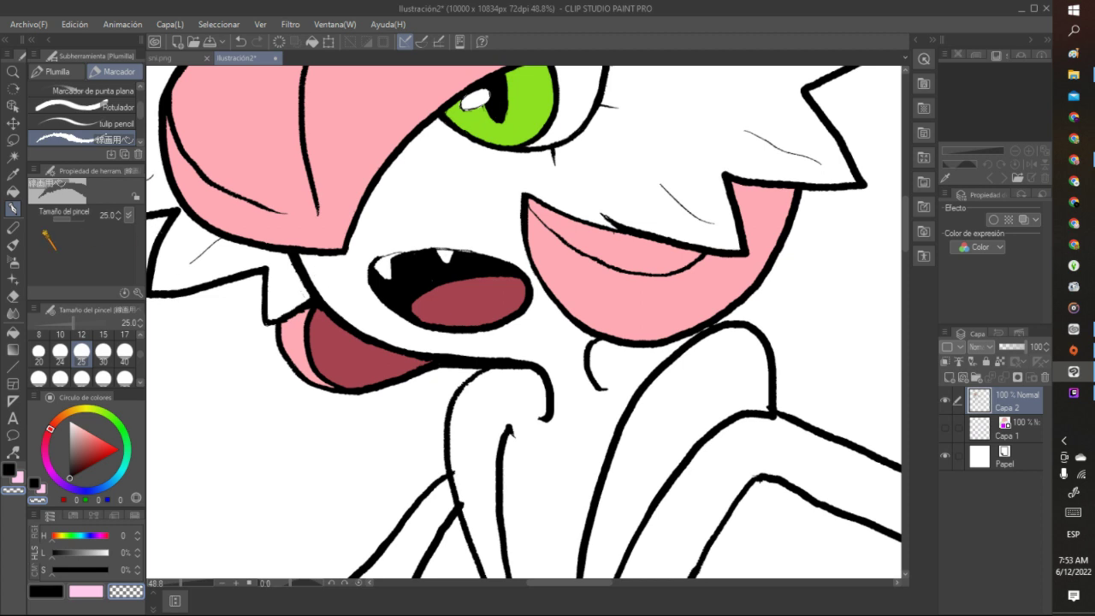
{"action": "left_click", "coordinate": [13, 173]}
{"action": "left_click", "coordinate": [559, 254]}
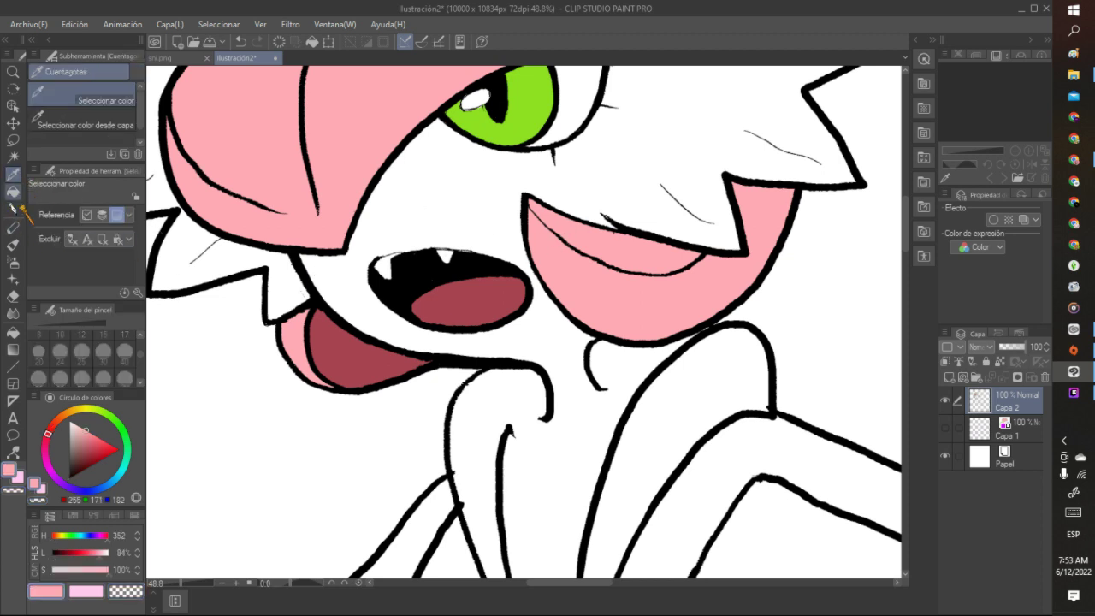
{"action": "left_click", "coordinate": [14, 208]}
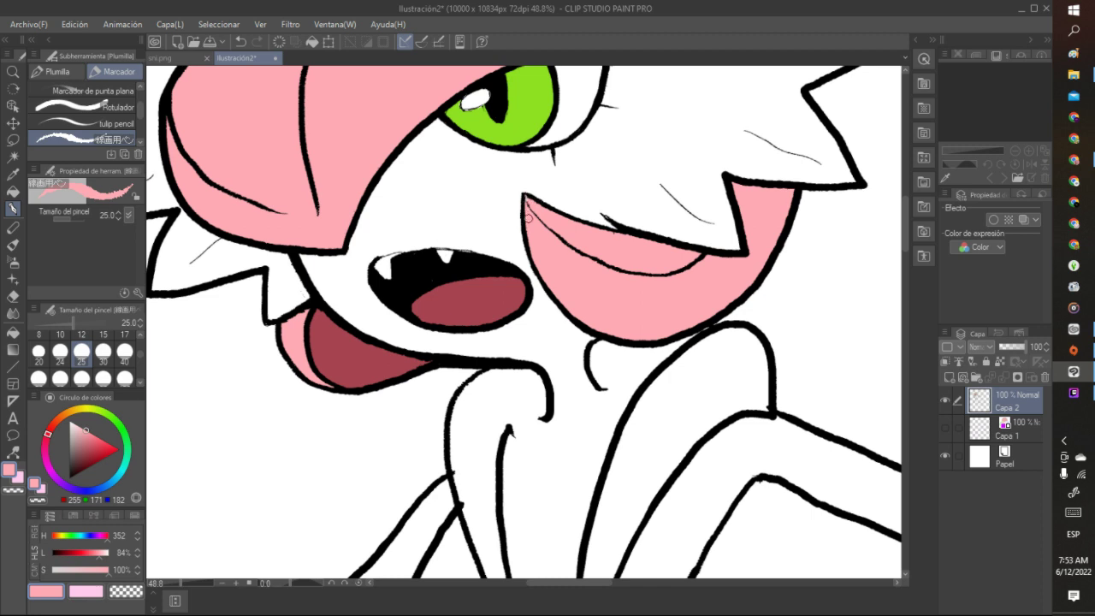
Sample black and refine the pink shape's upper outline and inner fold line by alternating black and transparent strokes at brush size 25
{"action": "left_click", "coordinate": [523, 208], "text": "alt"}
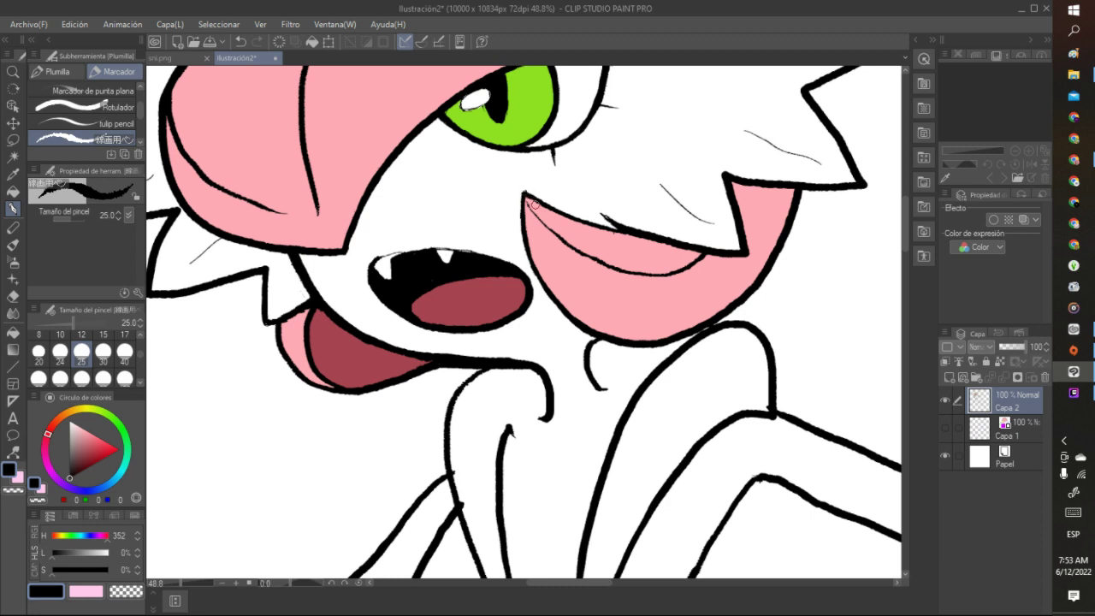
{"action": "left_click", "coordinate": [137, 592]}
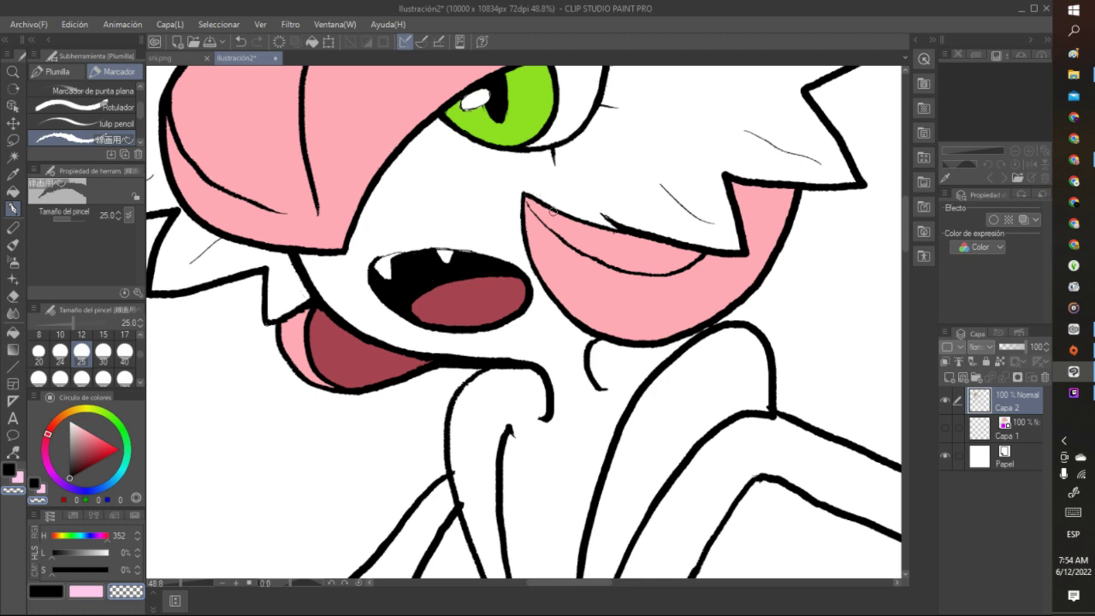
{"action": "left_click", "coordinate": [45, 592]}
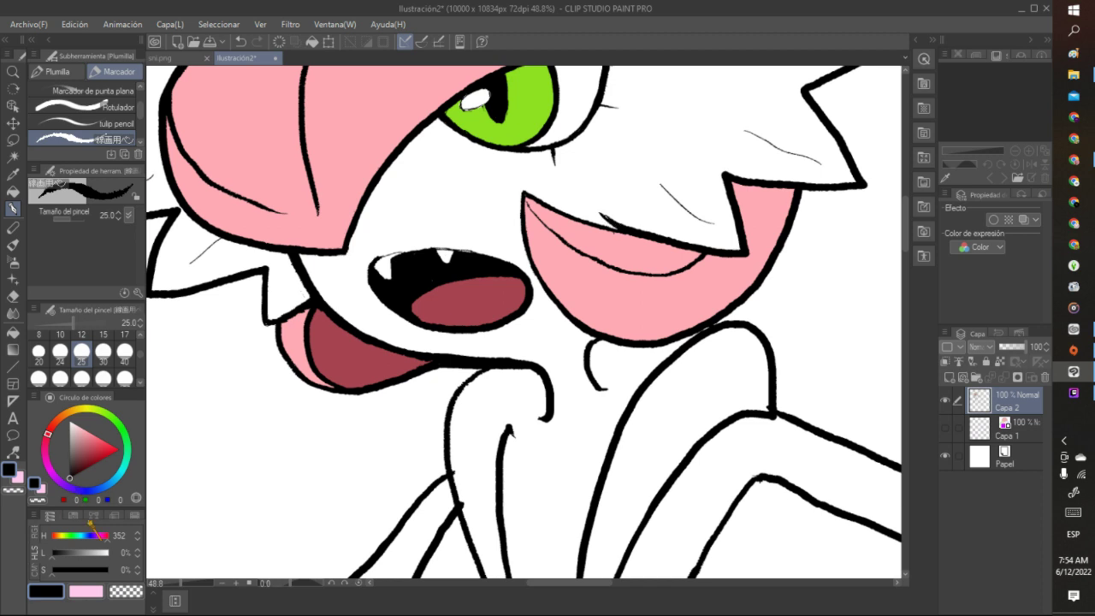
{"action": "left_click", "coordinate": [126, 590]}
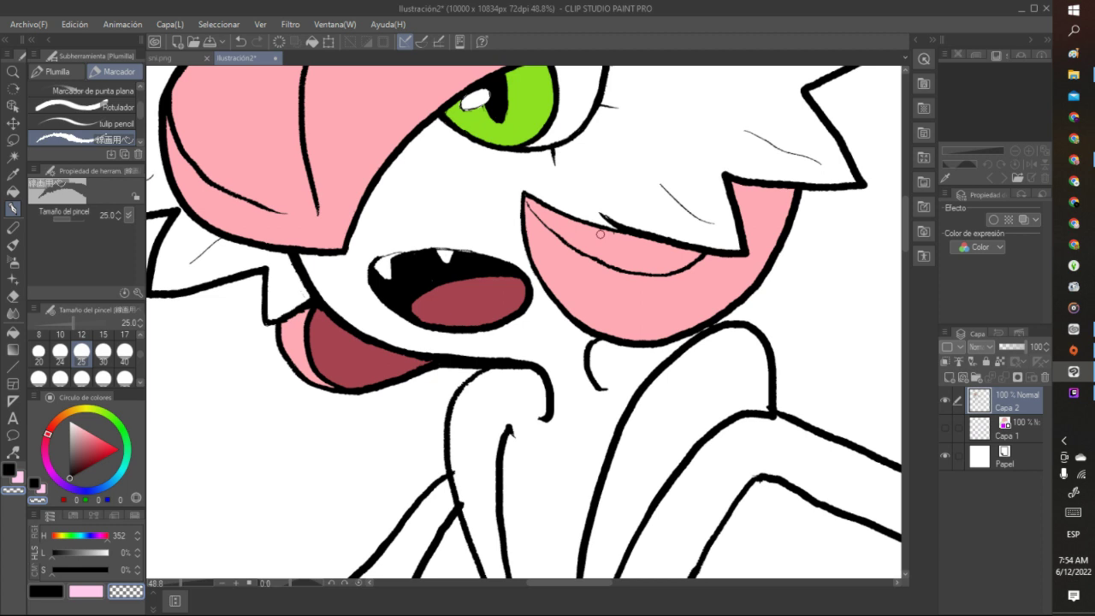
{"action": "left_click", "coordinate": [45, 591]}
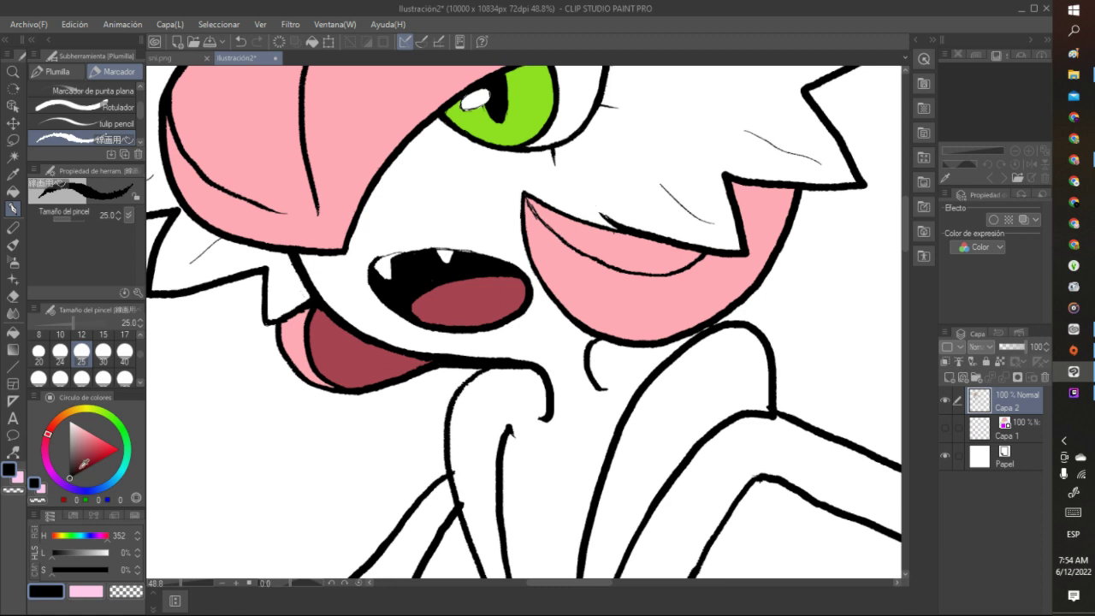
{"action": "left_click", "coordinate": [126, 590]}
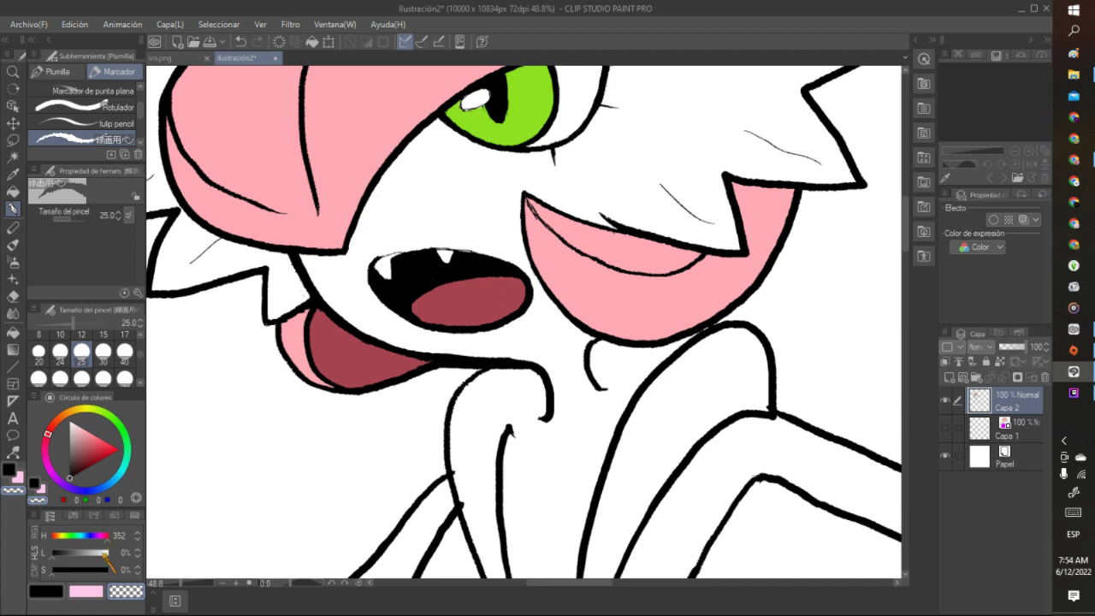
{"action": "left_click", "coordinate": [57, 589]}
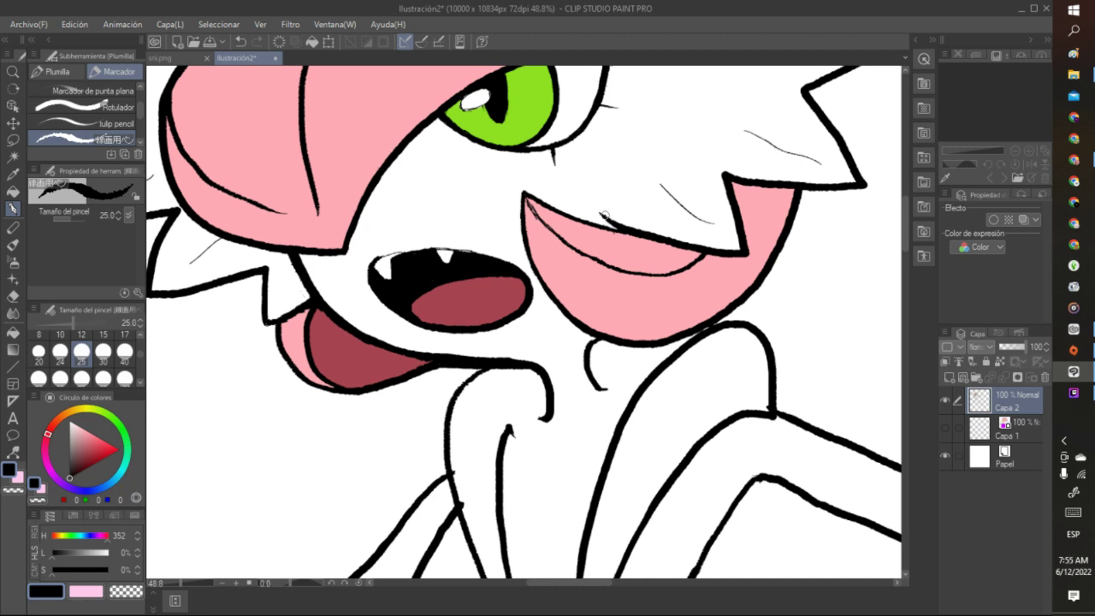
{"action": "left_click", "coordinate": [136, 591]}
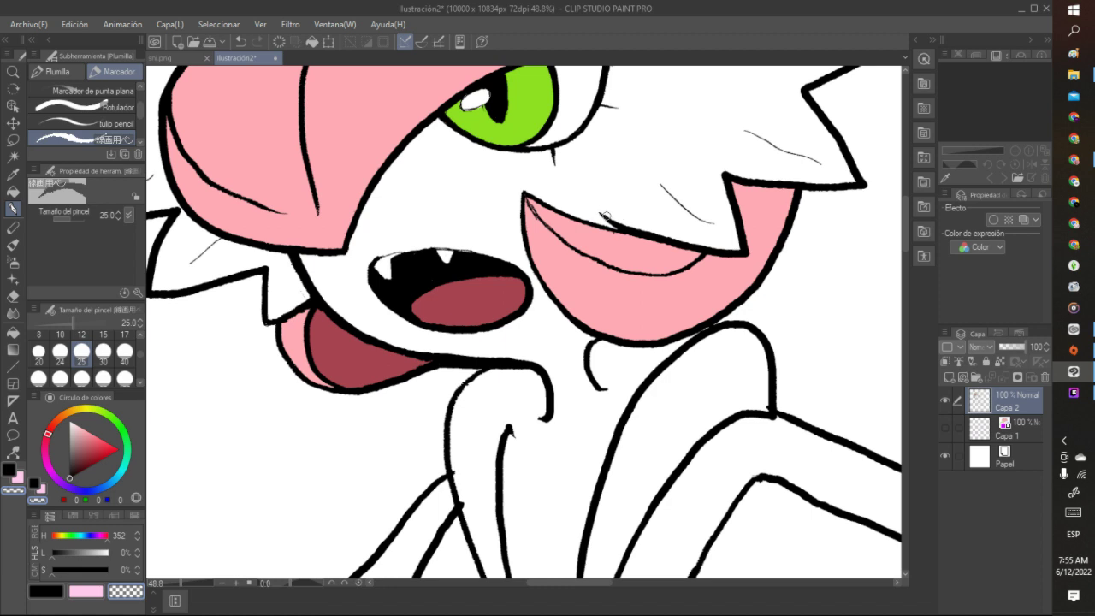
{"action": "left_click", "coordinate": [47, 590]}
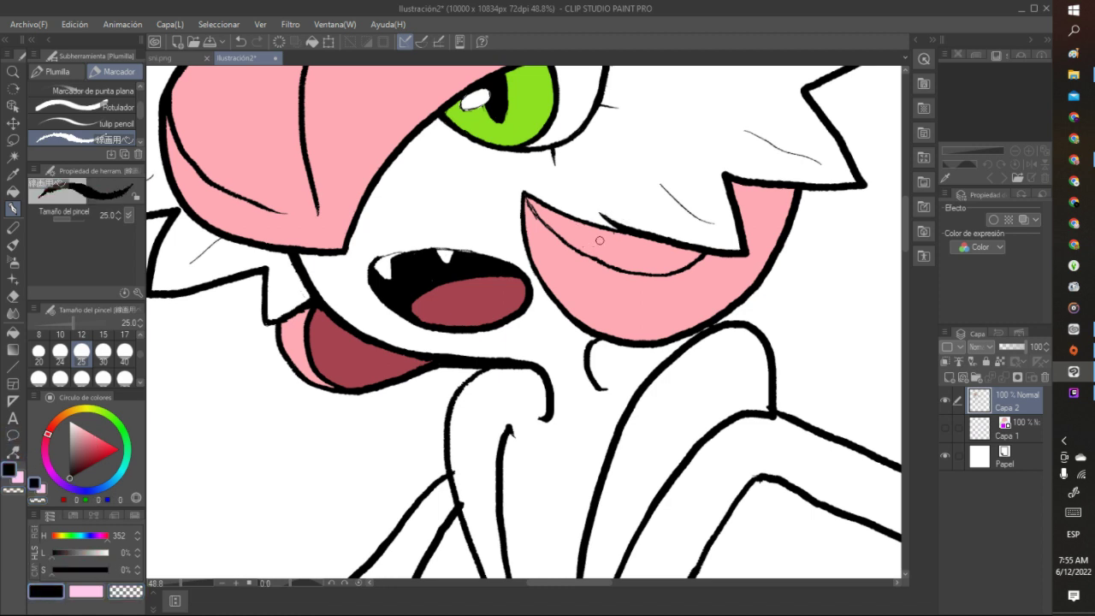
{"action": "left_click_drag", "start_coordinate": [603, 216], "coordinate": [612, 222]}
Thin the outline of the lower hair spike above the pink shape with transparent colour and redraw its point in black
{"action": "left_click", "coordinate": [128, 590]}
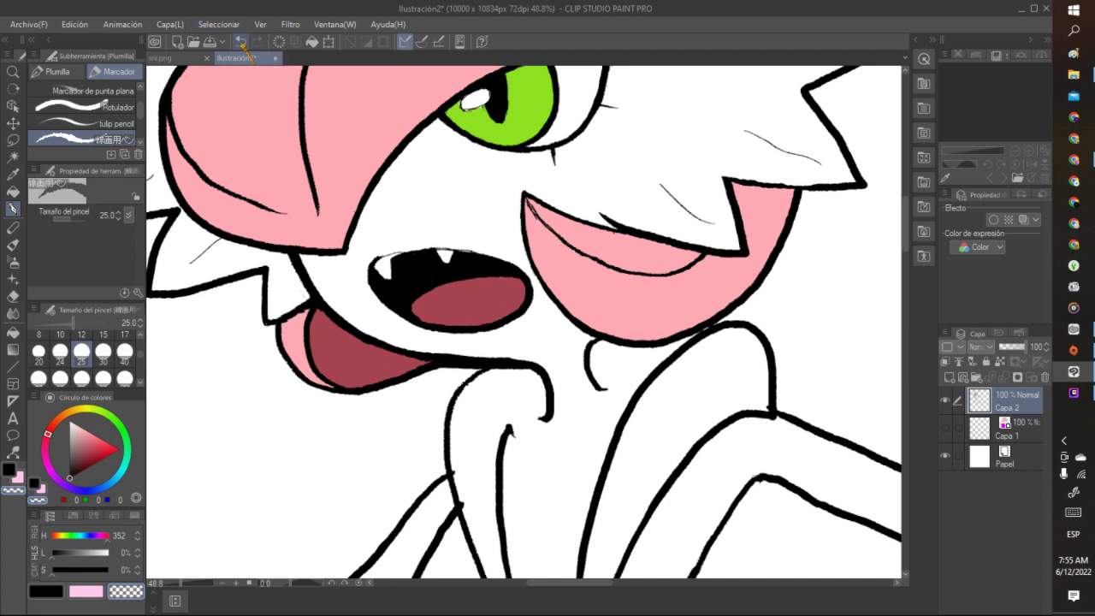
{"action": "left_click_drag", "start_coordinate": [782, 182], "coordinate": [818, 185]}
{"action": "left_click", "coordinate": [803, 183]}
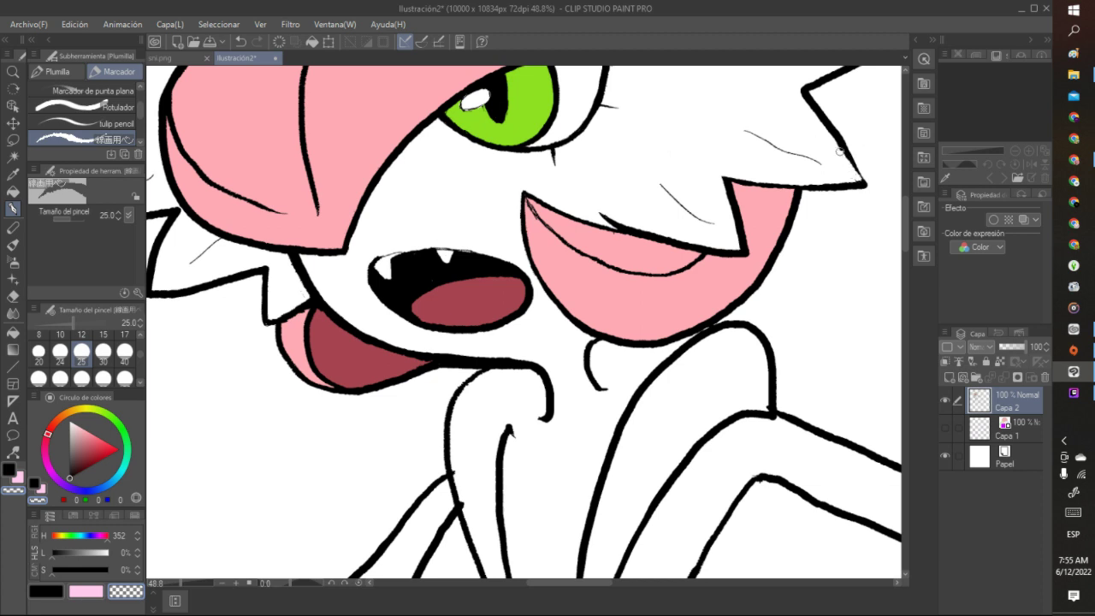
{"action": "key", "text": "c"}
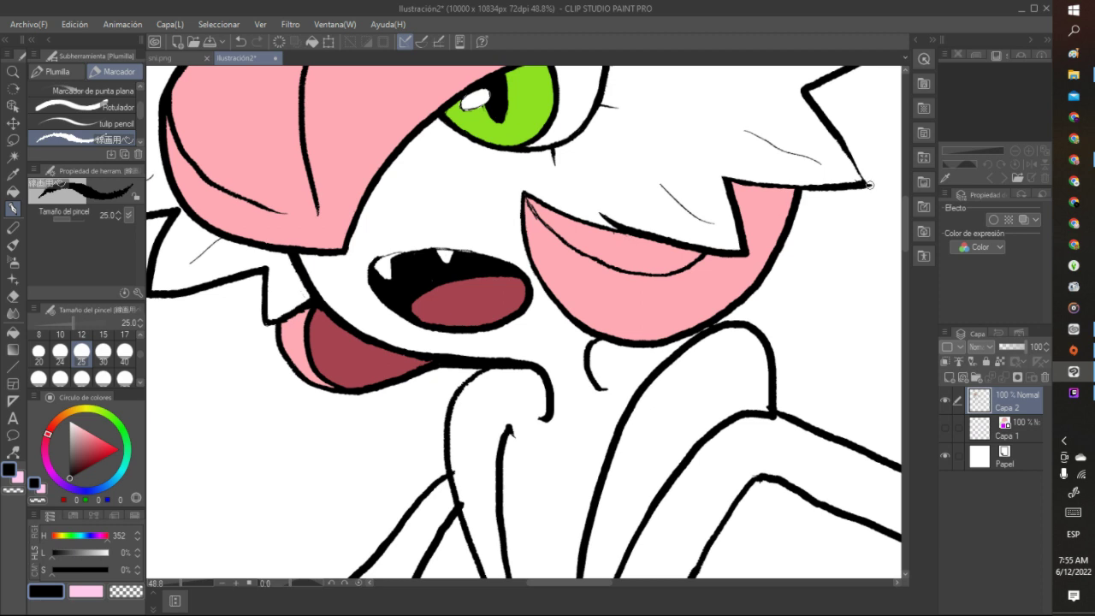
{"action": "mouse_move", "coordinate": [869, 184]}
{"action": "left_mouse_down"}
{"action": "mouse_move", "coordinate": [845, 150]}
{"action": "mouse_move", "coordinate": [853, 155]}
{"action": "left_mouse_up"}
Select the whole head with the lasso and rotate it slightly clockwise
{"action": "scroll", "coordinate": [837, 129], "scroll_direction": "down", "scroll_amount": 8}
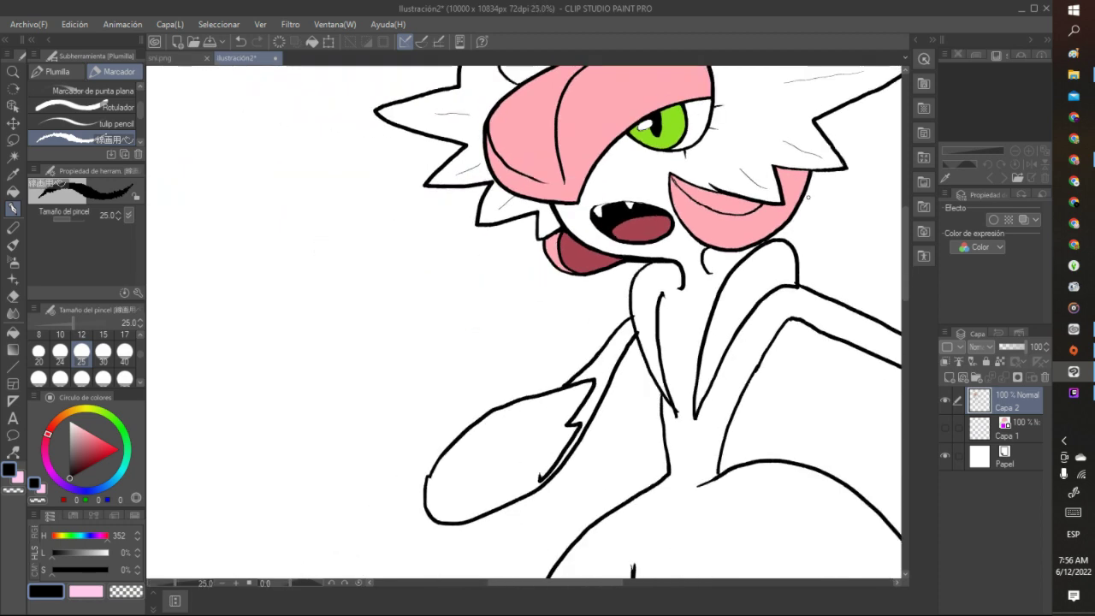
{"action": "scroll", "coordinate": [838, 158], "scroll_direction": "up", "scroll_amount": 5}
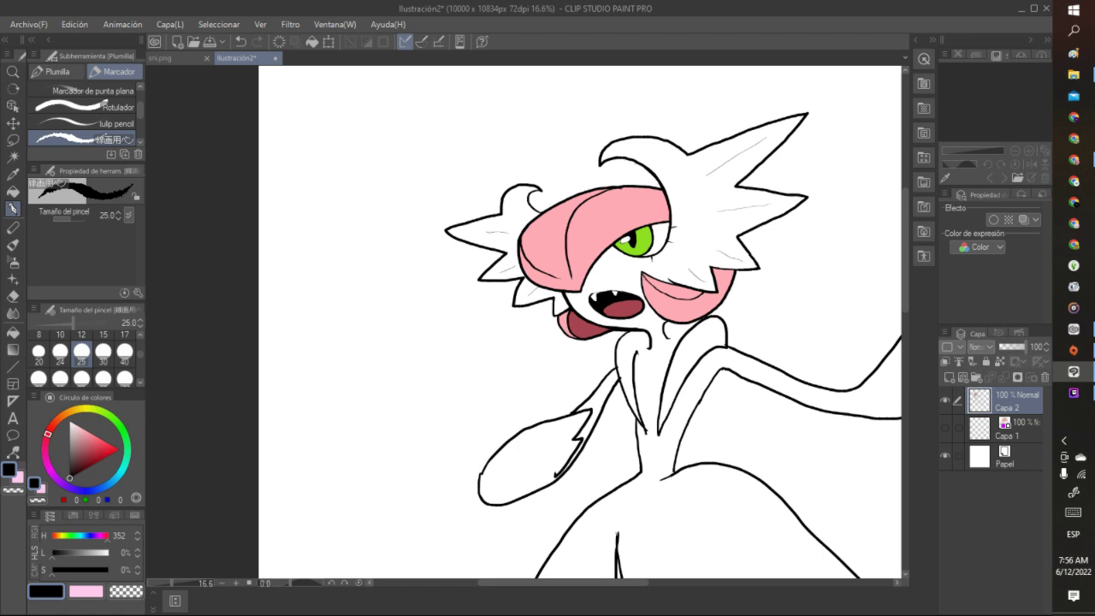
{"action": "scroll", "coordinate": [727, 325], "scroll_direction": "down", "scroll_amount": 6}
{"action": "scroll", "coordinate": [734, 332], "scroll_direction": "up", "scroll_amount": 3}
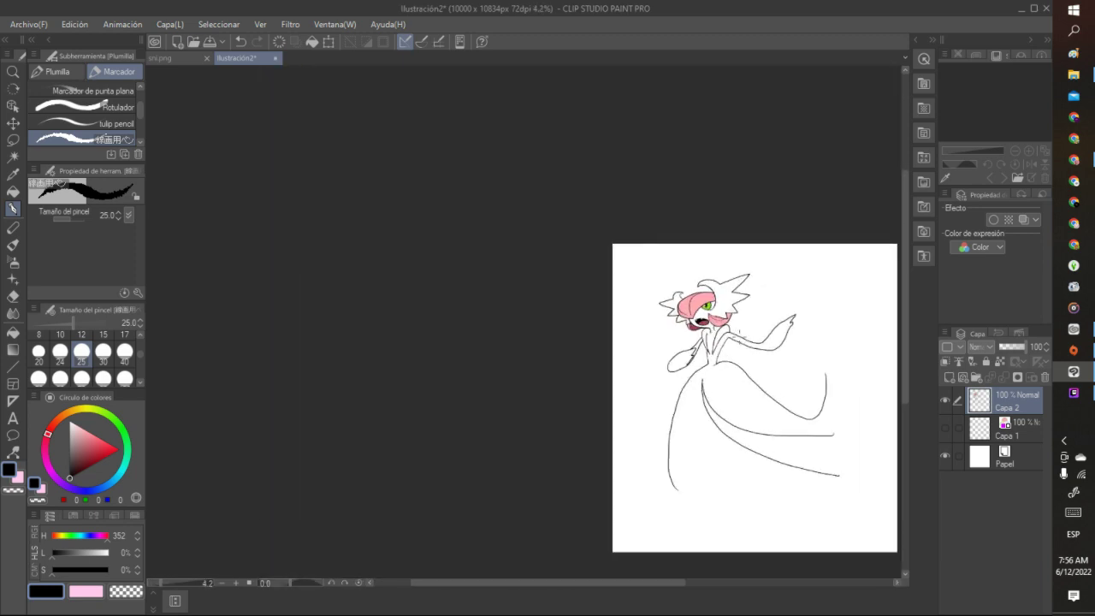
{"action": "scroll", "coordinate": [735, 331], "scroll_direction": "up", "scroll_amount": 3}
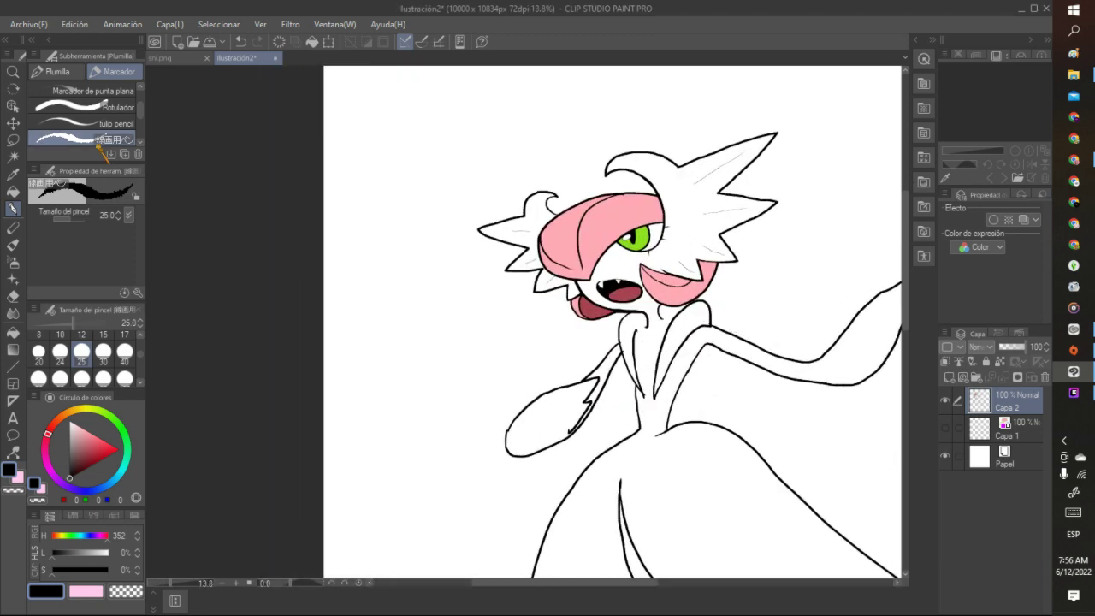
{"action": "left_click", "coordinate": [13, 140]}
{"action": "mouse_move", "coordinate": [530, 134]}
{"action": "left_mouse_down"}
{"action": "mouse_move", "coordinate": [479, 261]}
{"action": "mouse_move", "coordinate": [450, 209]}
{"action": "mouse_move", "coordinate": [481, 298]}
{"action": "mouse_move", "coordinate": [575, 328]}
{"action": "mouse_move", "coordinate": [628, 310]}
{"action": "mouse_move", "coordinate": [652, 326]}
{"action": "mouse_move", "coordinate": [739, 272]}
{"action": "mouse_move", "coordinate": [787, 224]}
{"action": "mouse_move", "coordinate": [813, 132]}
{"action": "mouse_move", "coordinate": [771, 85]}
{"action": "mouse_move", "coordinate": [561, 118]}
{"action": "left_mouse_up"}
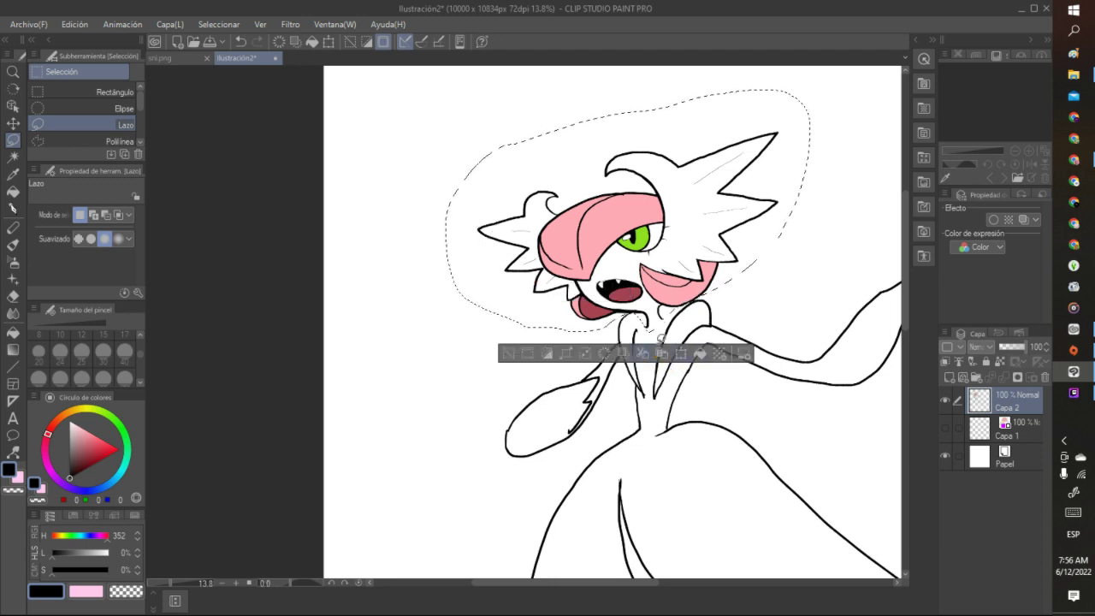
{"action": "left_click", "coordinate": [686, 353]}
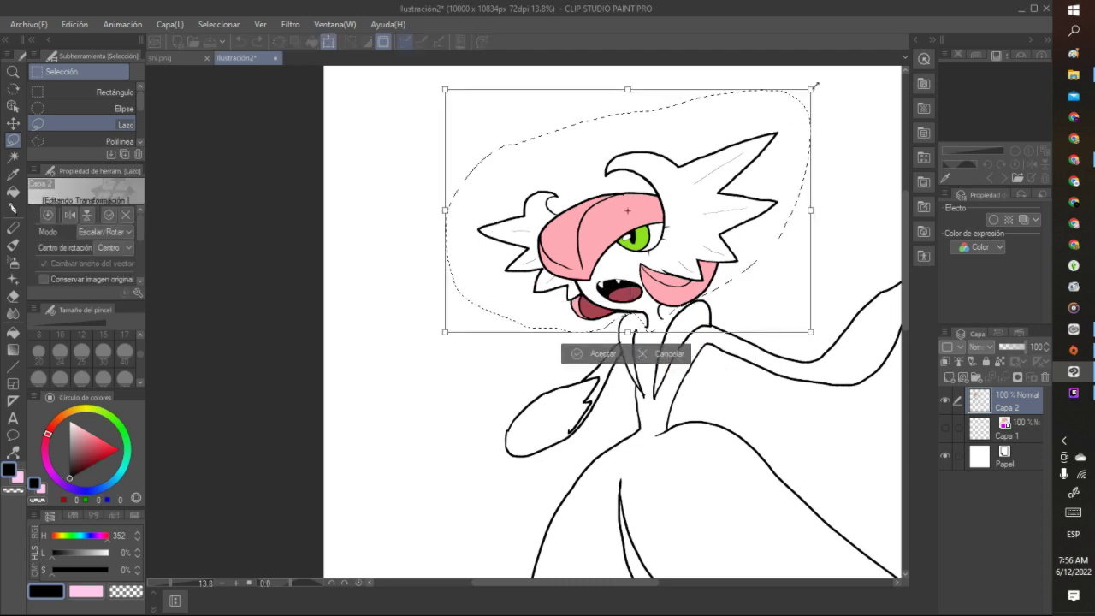
{"action": "left_click_drag", "start_coordinate": [813, 86], "coordinate": [855, 97]}
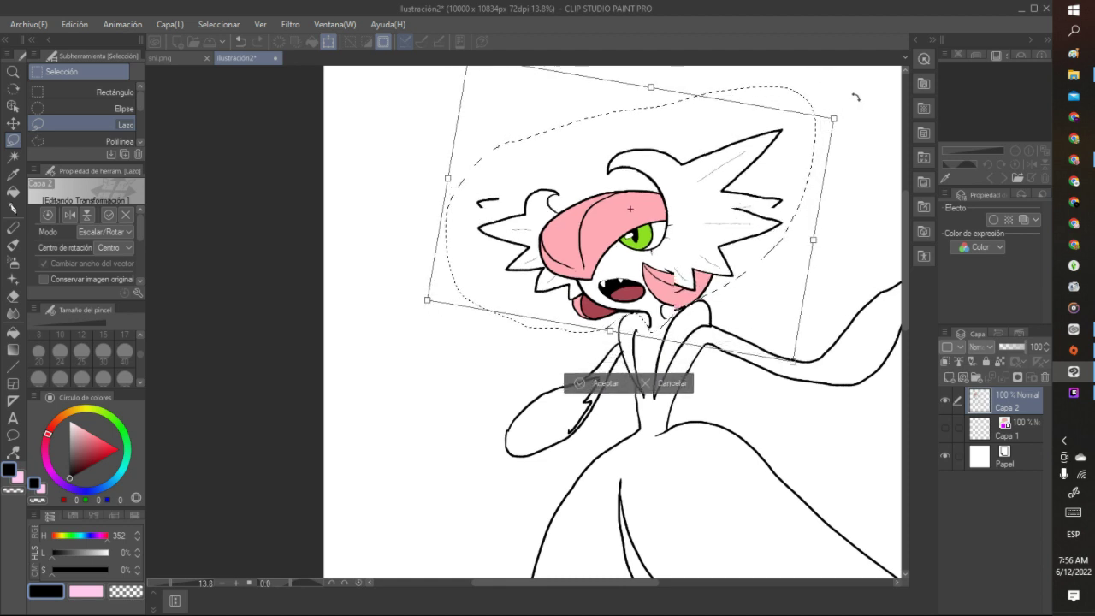
Move the rotated head up and to the right over the neck, apply the transformation and clear the selection
{"action": "left_click_drag", "start_coordinate": [633, 286], "coordinate": [659, 272]}
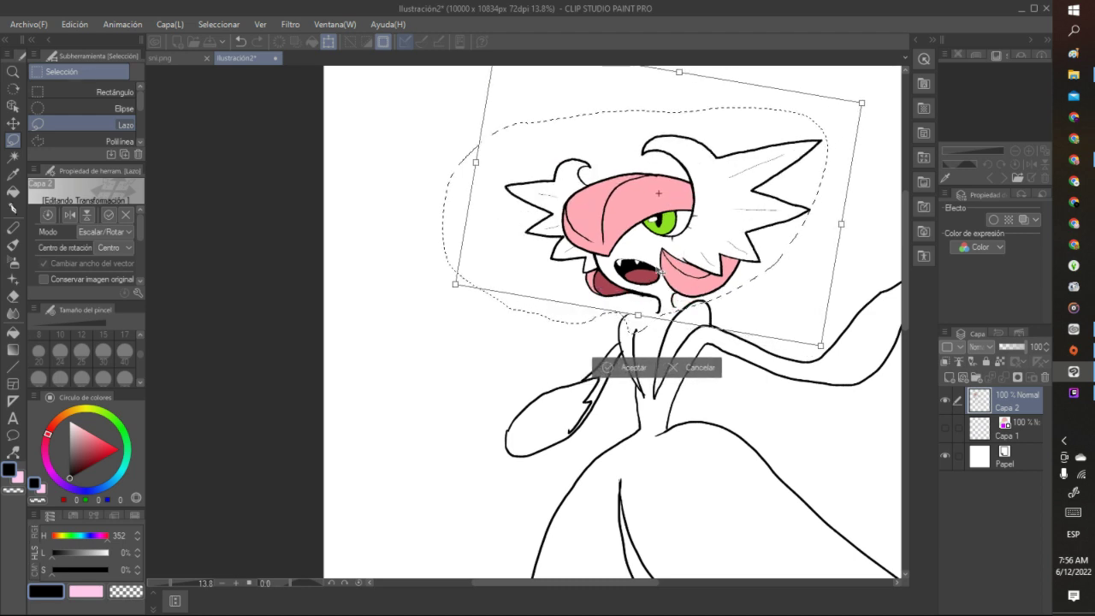
{"action": "left_click_drag", "start_coordinate": [658, 270], "coordinate": [661, 273]}
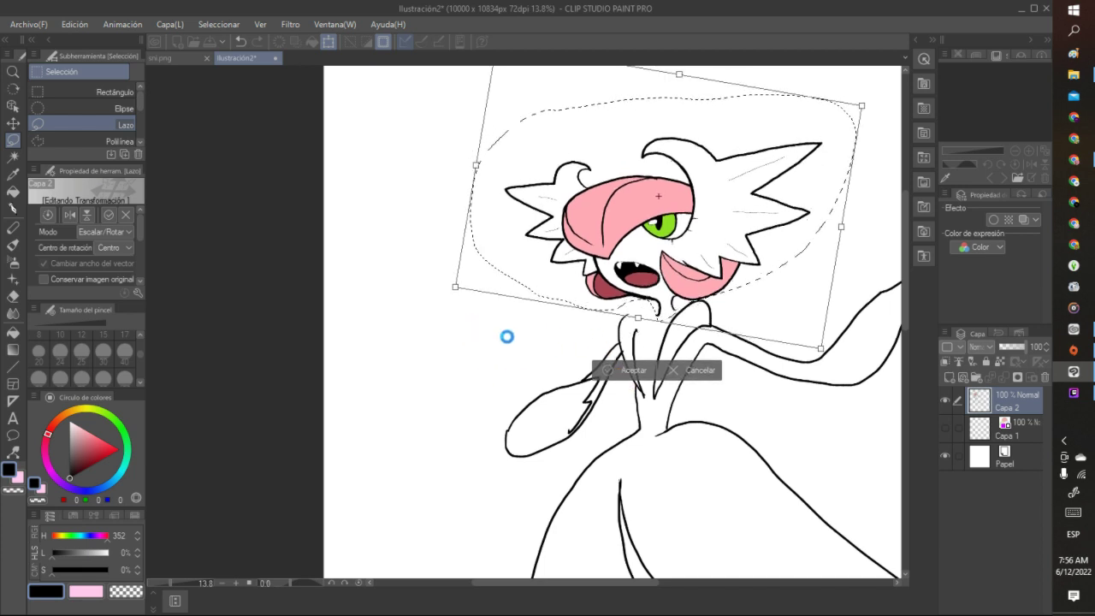
{"action": "key", "text": "Return"}
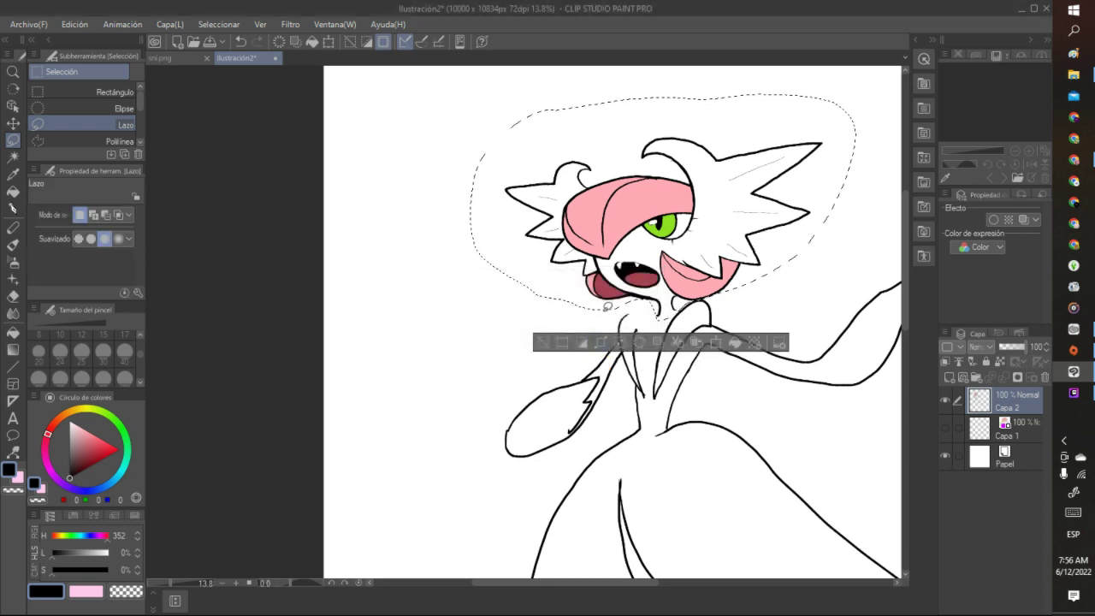
{"action": "key", "text": "ctrl+d"}
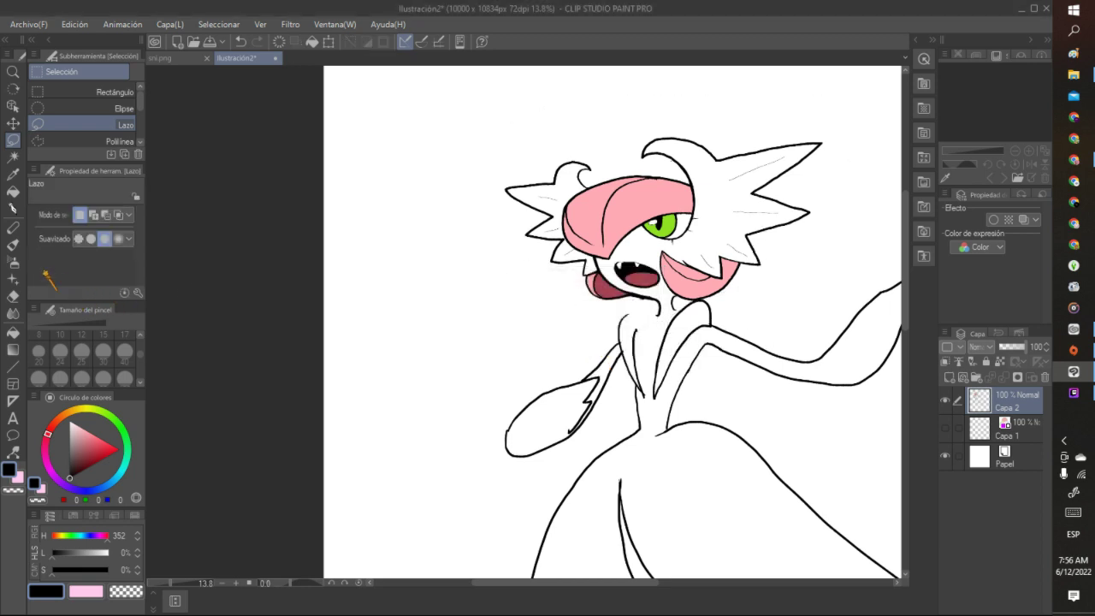
Reconnect the neck and collar lines below the moved head with black pen strokes at size 25
{"action": "left_click", "coordinate": [12, 208]}
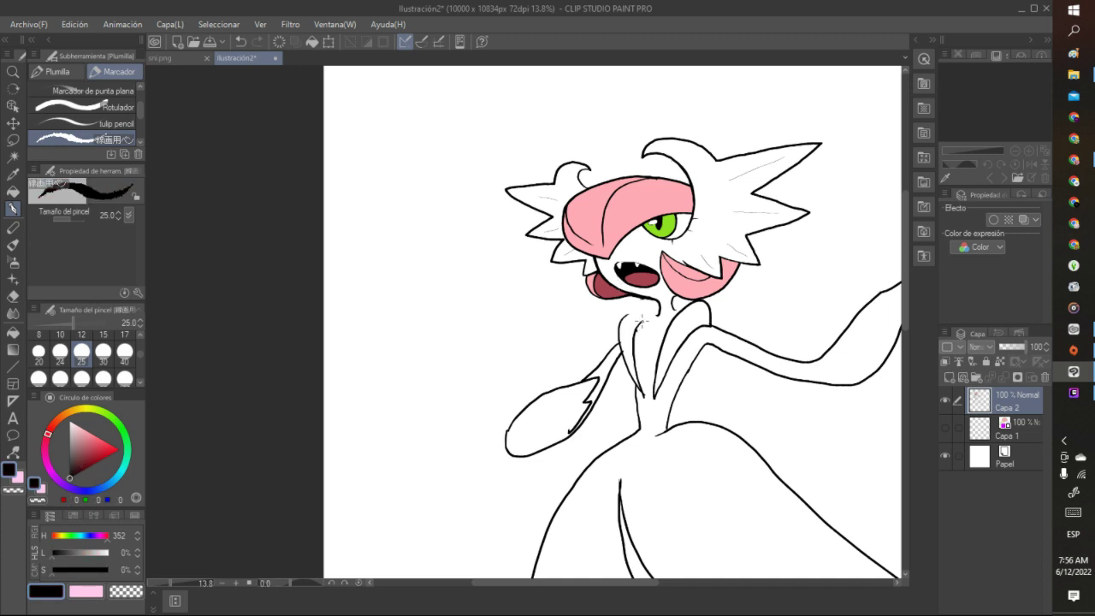
{"action": "left_click_drag", "start_coordinate": [640, 319], "coordinate": [653, 317]}
{"action": "left_click_drag", "start_coordinate": [621, 351], "coordinate": [621, 304]}
{"action": "left_click_drag", "start_coordinate": [678, 317], "coordinate": [672, 302]}
Erase the overlapping old collar line and the stray ends around the chin and neck with transparent colour
{"action": "scroll", "coordinate": [674, 277], "scroll_direction": "up", "scroll_amount": 5}
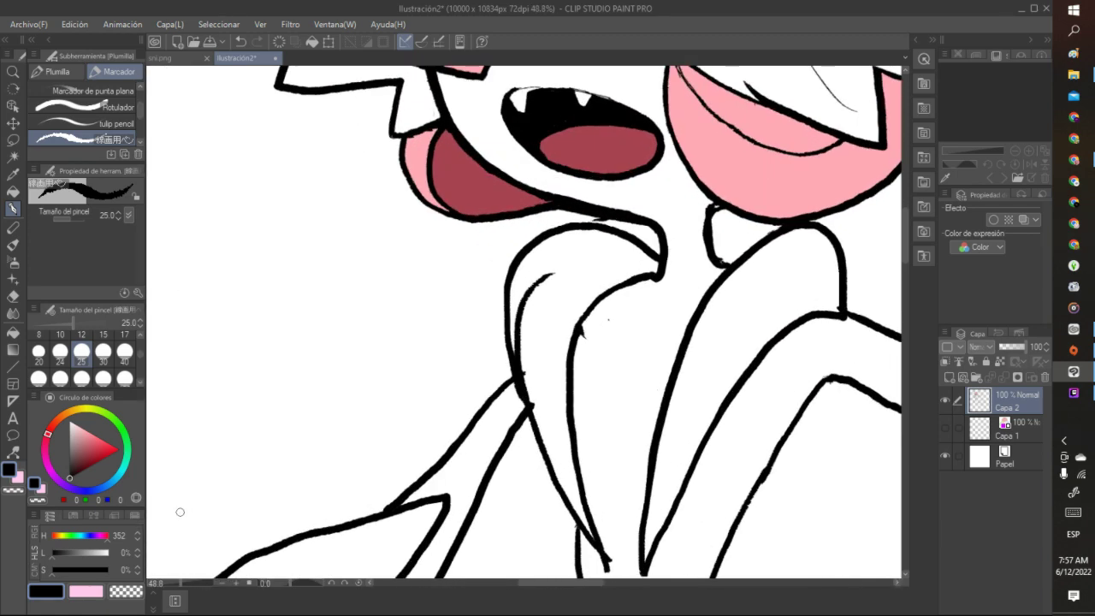
{"action": "left_click", "coordinate": [128, 591]}
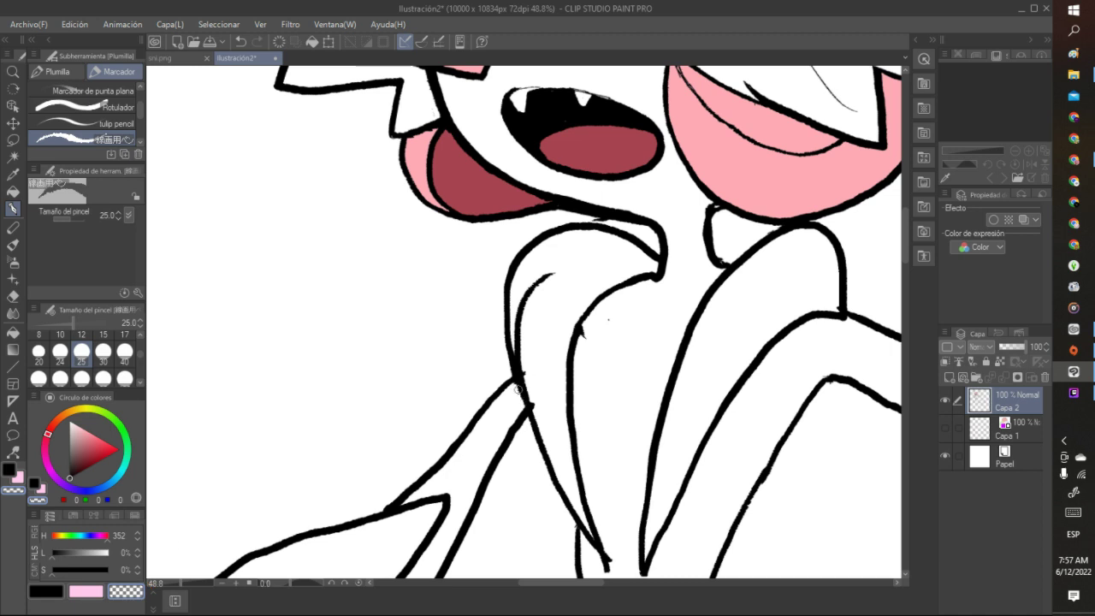
{"action": "mouse_move", "coordinate": [518, 338]}
{"action": "left_mouse_down"}
{"action": "mouse_move", "coordinate": [543, 424]}
{"action": "mouse_move", "coordinate": [520, 318]}
{"action": "mouse_move", "coordinate": [519, 332]}
{"action": "mouse_move", "coordinate": [533, 283]}
{"action": "mouse_move", "coordinate": [531, 294]}
{"action": "mouse_move", "coordinate": [560, 272]}
{"action": "left_mouse_up"}
{"action": "left_click_drag", "start_coordinate": [609, 220], "coordinate": [598, 221]}
{"action": "left_click_drag", "start_coordinate": [586, 327], "coordinate": [582, 340]}
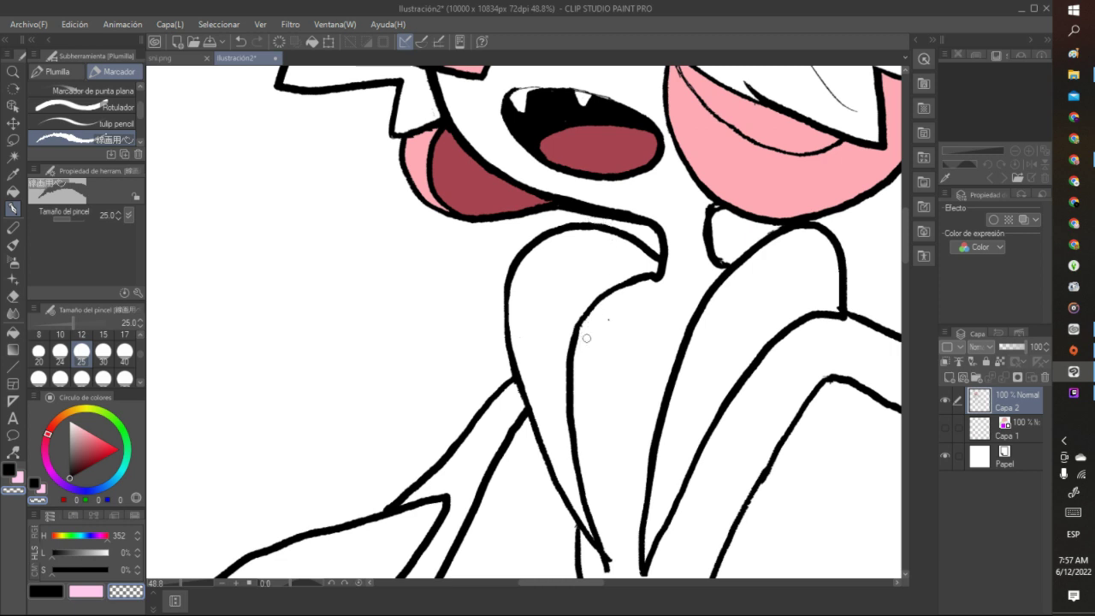
Erase the stray speck inside the collar and trim the inner edge of the neck's right-hand line with transparent colour
{"action": "left_click", "coordinate": [608, 320]}
{"action": "key", "text": "c"}
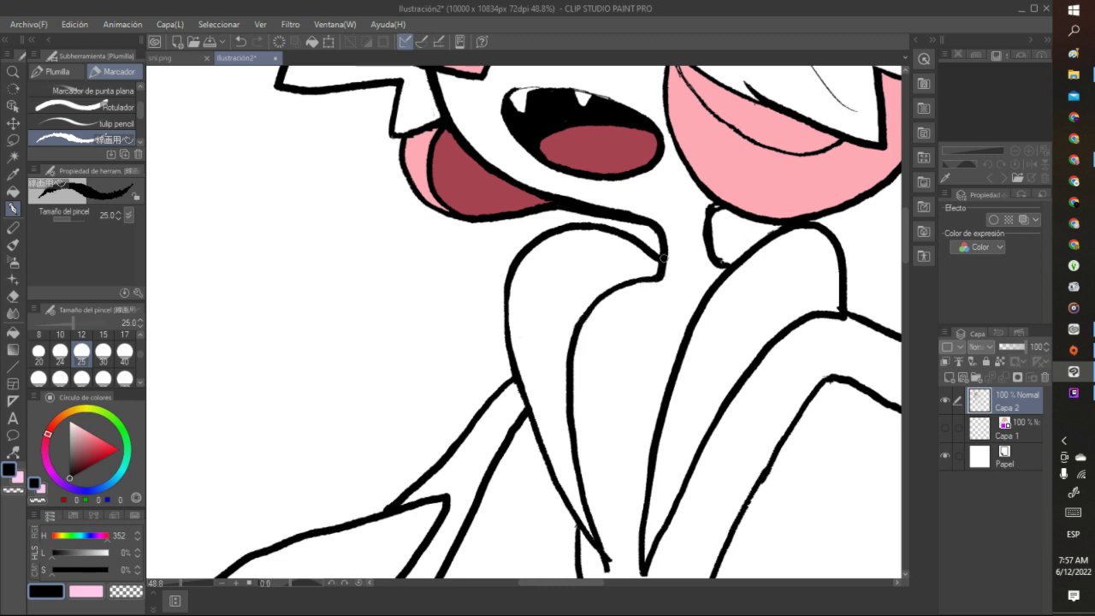
{"action": "left_click", "coordinate": [133, 591]}
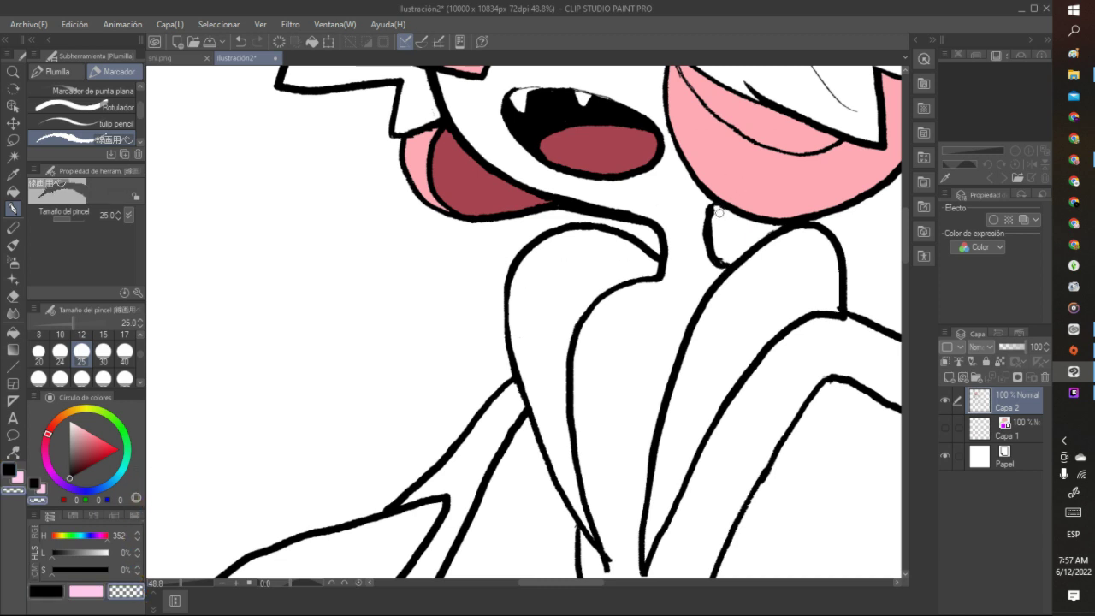
{"action": "left_click_drag", "start_coordinate": [717, 213], "coordinate": [715, 256]}
{"action": "left_click_drag", "start_coordinate": [720, 259], "coordinate": [718, 242]}
Redraw the neck's right-hand line down to the collar with black pen strokes at size 25
{"action": "left_click", "coordinate": [46, 591]}
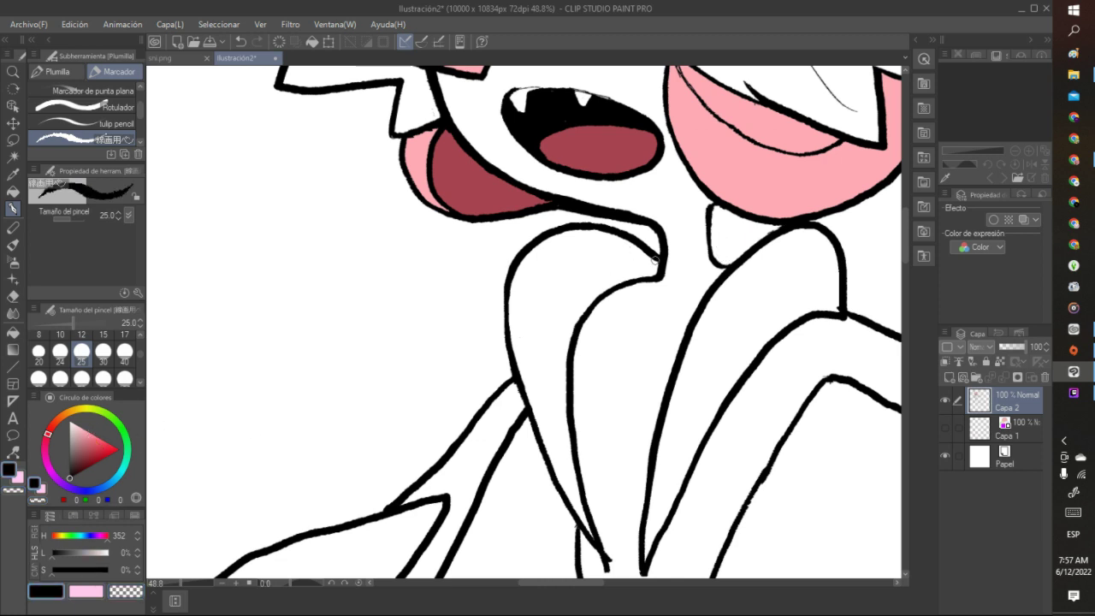
{"action": "left_click_drag", "start_coordinate": [716, 262], "coordinate": [714, 244]}
{"action": "left_click_drag", "start_coordinate": [717, 267], "coordinate": [717, 206]}
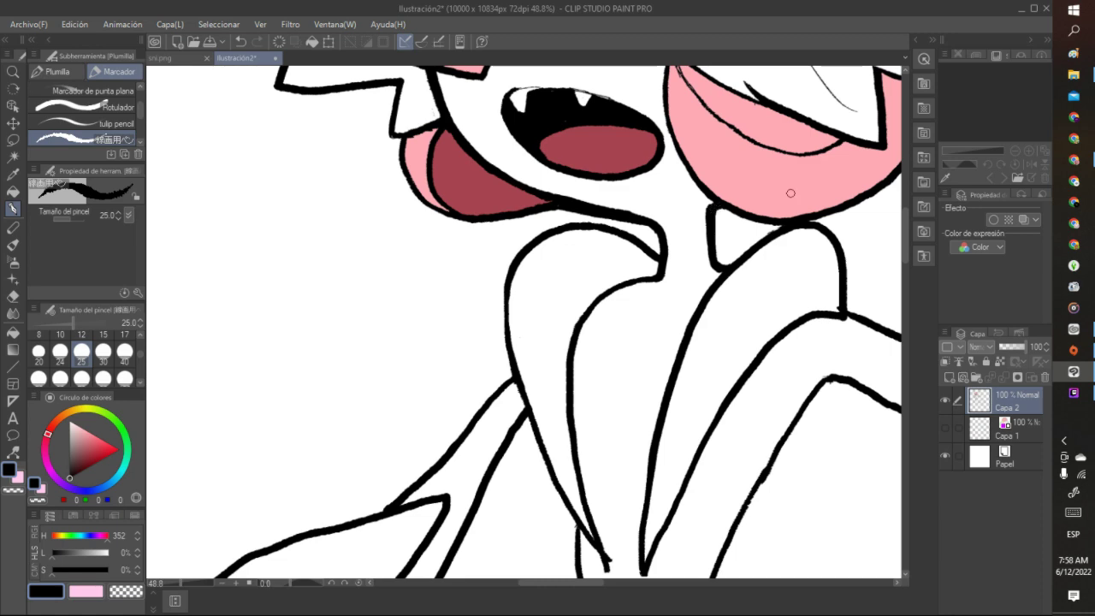
Outline a shadow on the face under the pink fringe and fill it with grey, RGB 182, 182, 182
{"action": "scroll", "coordinate": [811, 147], "scroll_direction": "down", "scroll_amount": 3}
{"action": "scroll", "coordinate": [809, 147], "scroll_direction": "down", "scroll_amount": 8}
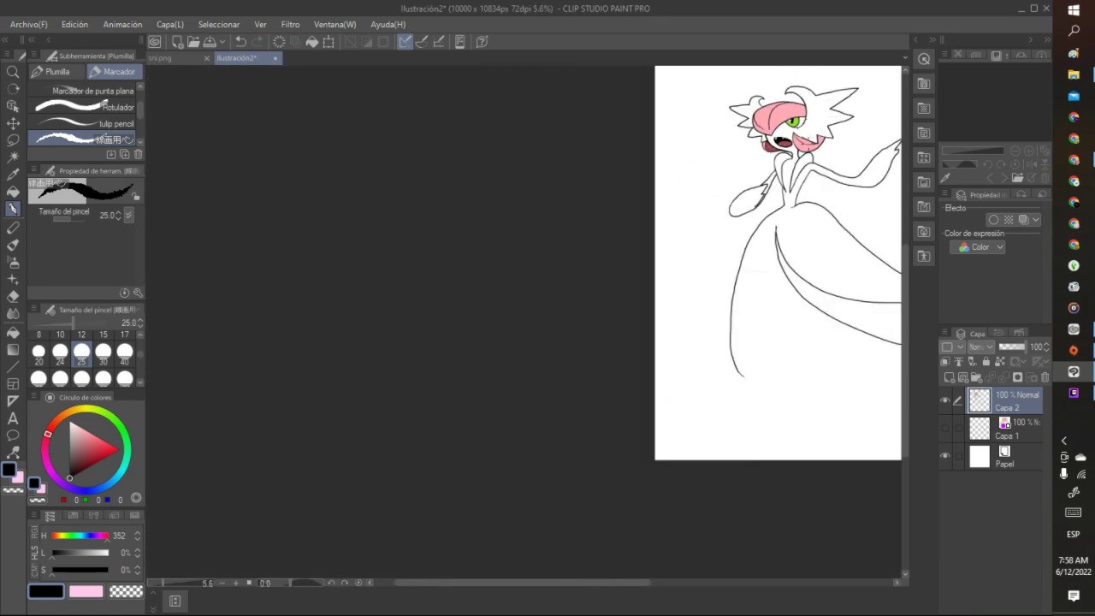
{"action": "scroll", "coordinate": [869, 99], "scroll_direction": "up", "scroll_amount": 6}
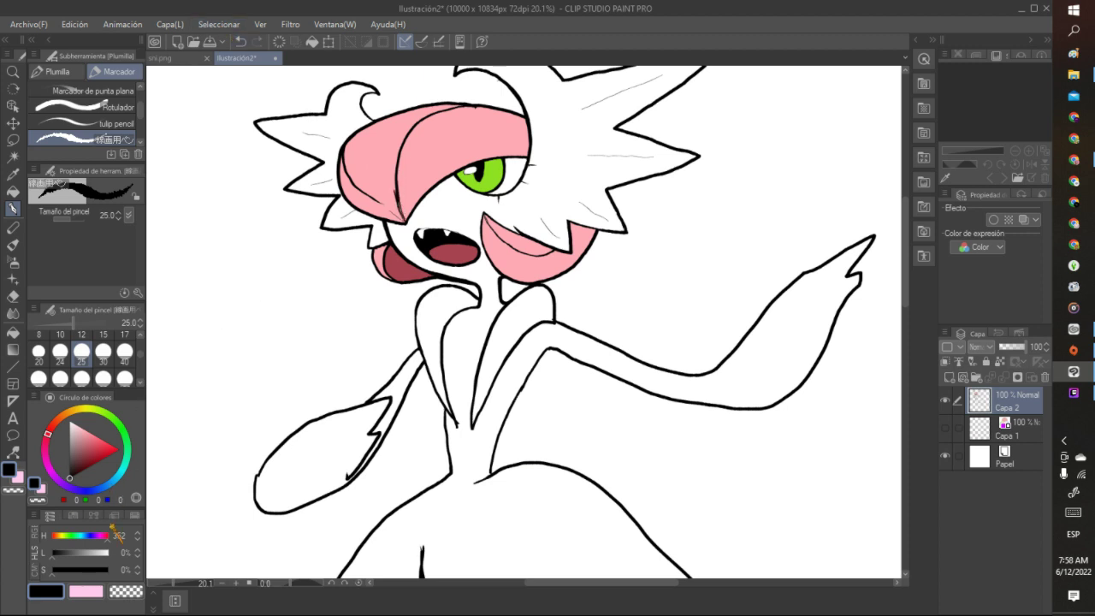
{"action": "left_click", "coordinate": [392, 139], "text": "alt"}
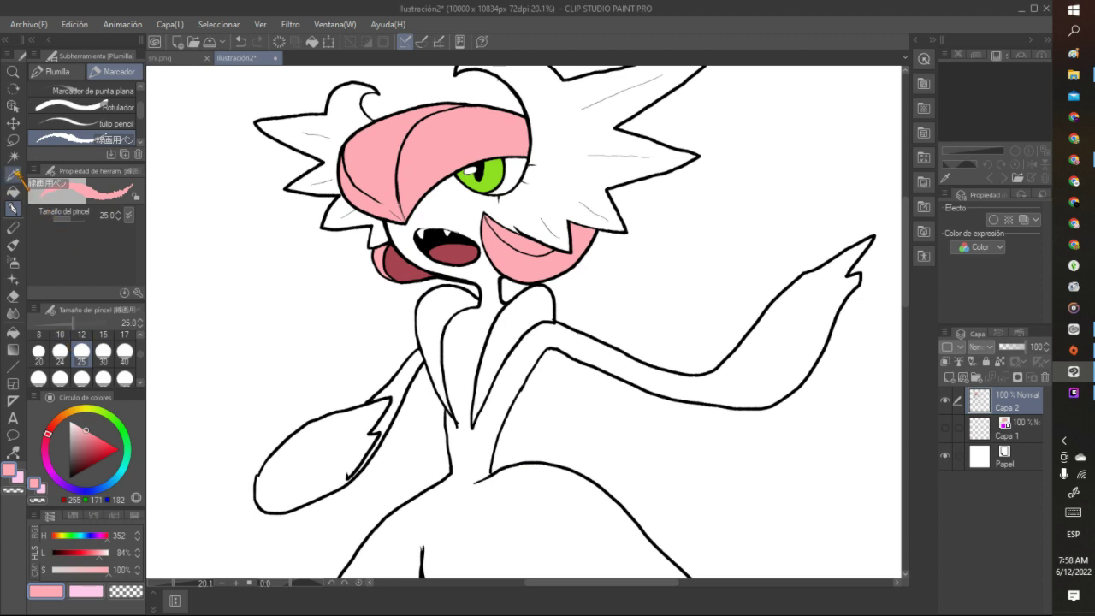
{"action": "left_click", "coordinate": [13, 175]}
{"action": "left_click", "coordinate": [457, 197]}
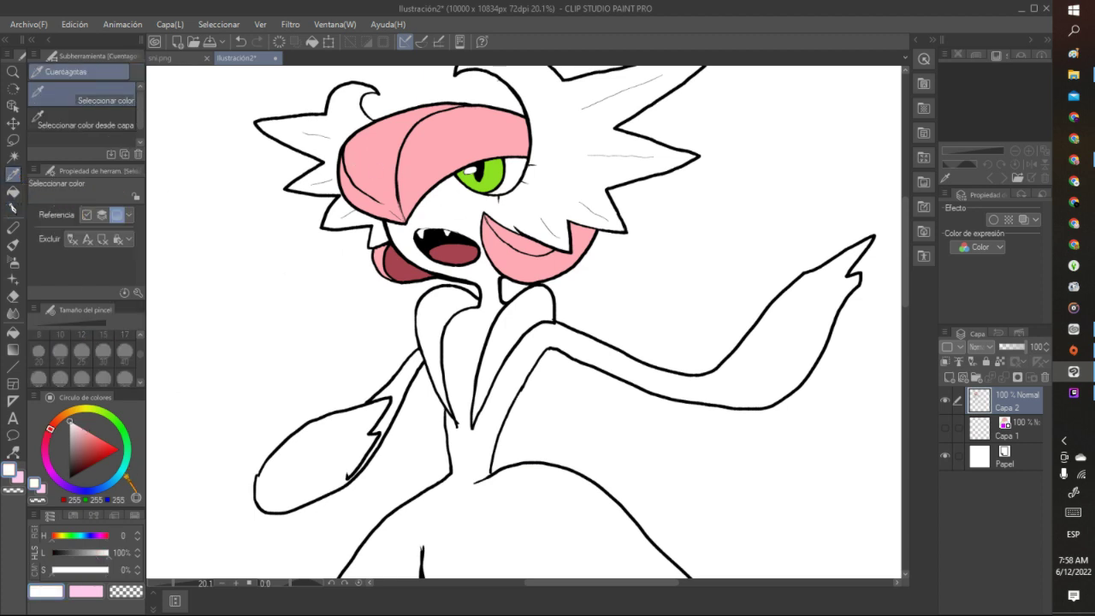
{"action": "left_click", "coordinate": [71, 428]}
{"action": "left_click", "coordinate": [72, 433]}
{"action": "left_click", "coordinate": [14, 207]}
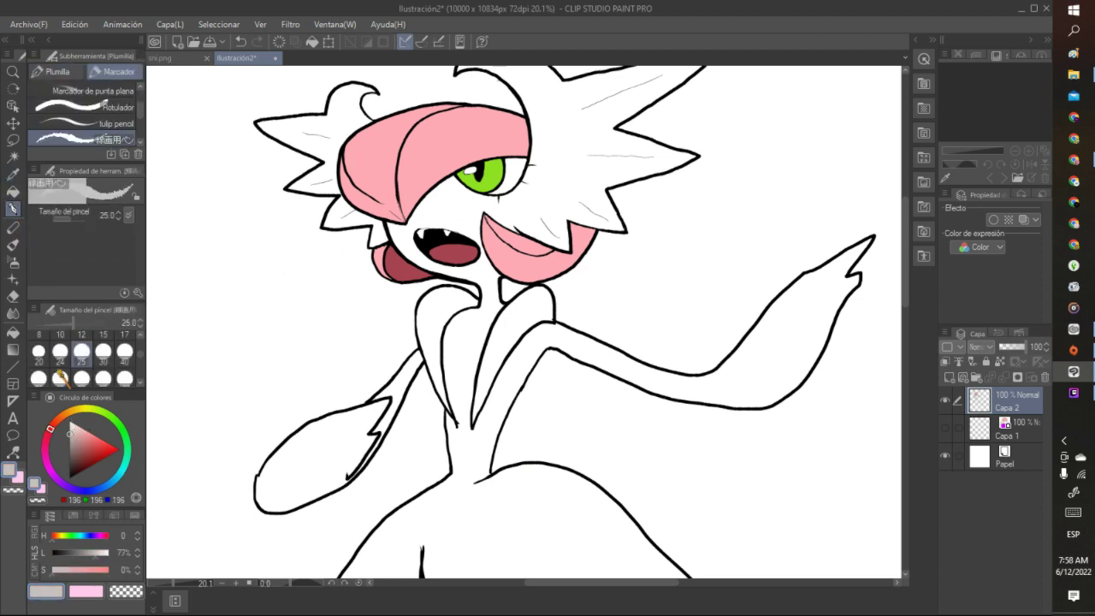
{"action": "left_click", "coordinate": [70, 436]}
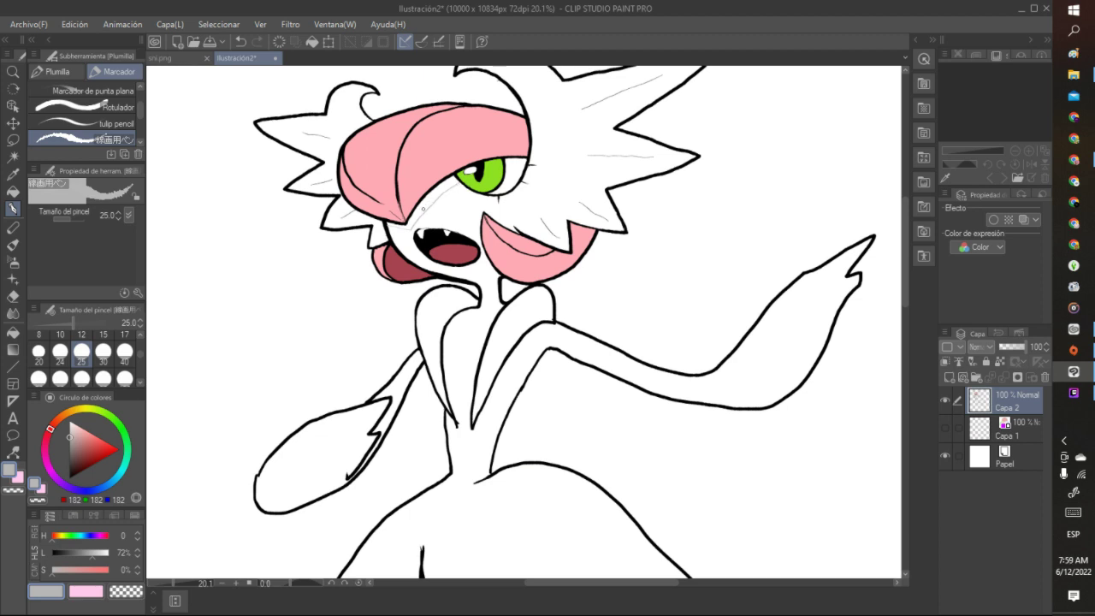
{"action": "left_click", "coordinate": [14, 191]}
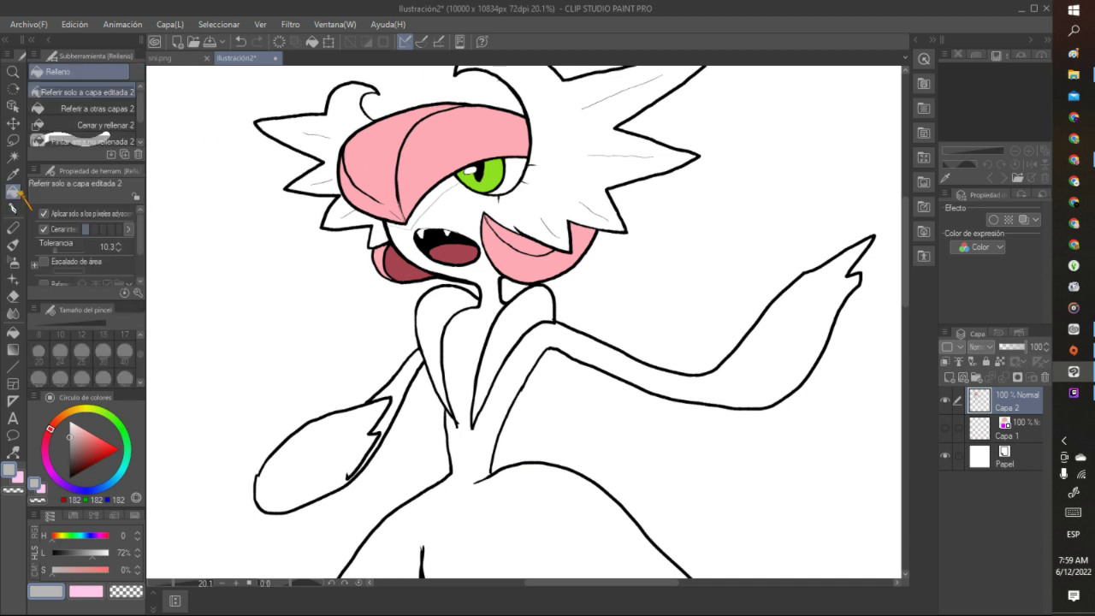
{"action": "left_click", "coordinate": [442, 183]}
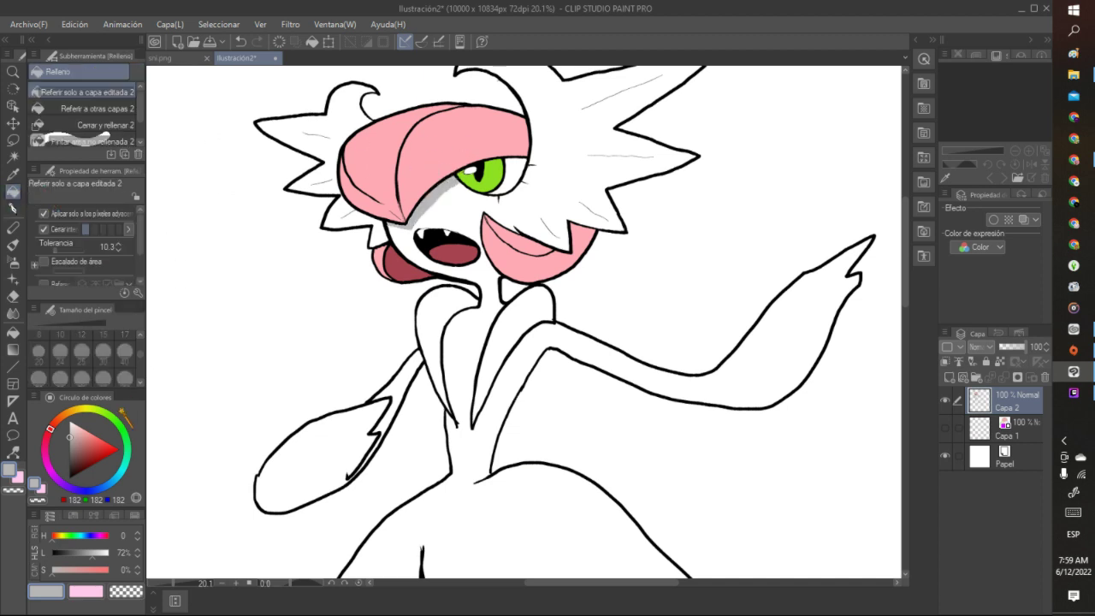
Refill the face shadow with lighter greys, ending at RGB 209, 207, 207
{"action": "left_click", "coordinate": [72, 426]}
{"action": "left_click", "coordinate": [70, 431]}
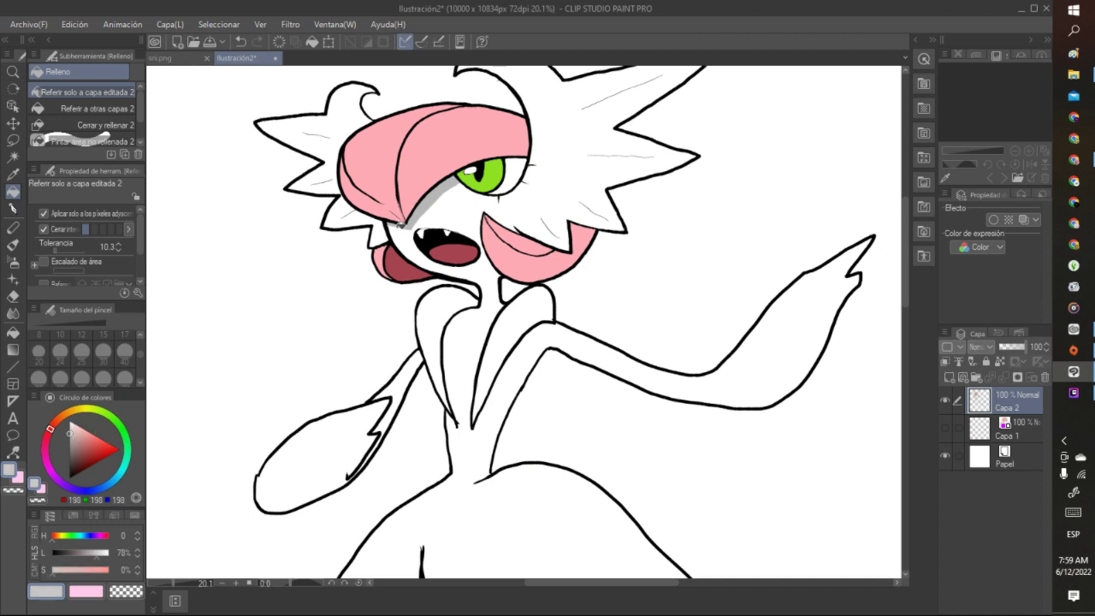
{"action": "left_click", "coordinate": [426, 209]}
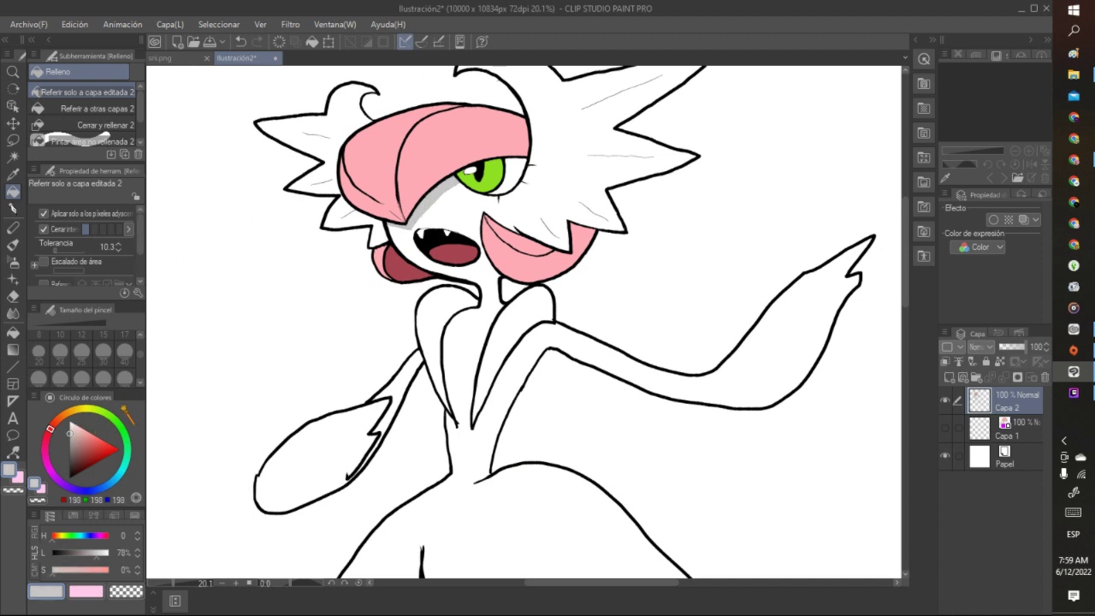
{"action": "left_click", "coordinate": [71, 431]}
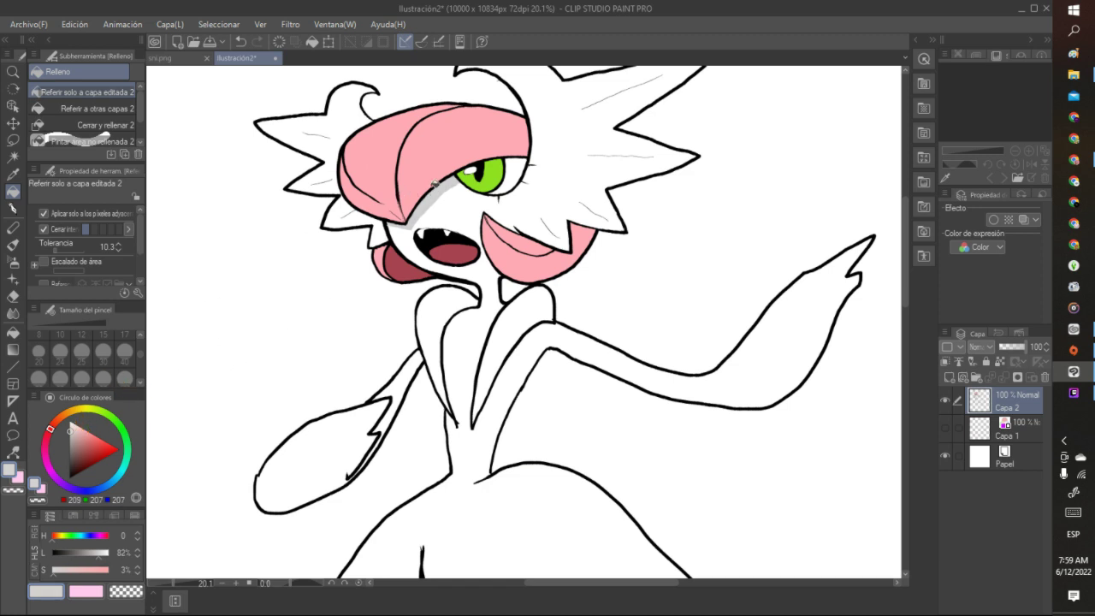
Clean up the lower end of the face shadow above the mouth with the size 25 pen in transparent colour
{"action": "left_click", "coordinate": [13, 227]}
{"action": "left_click", "coordinate": [13, 208]}
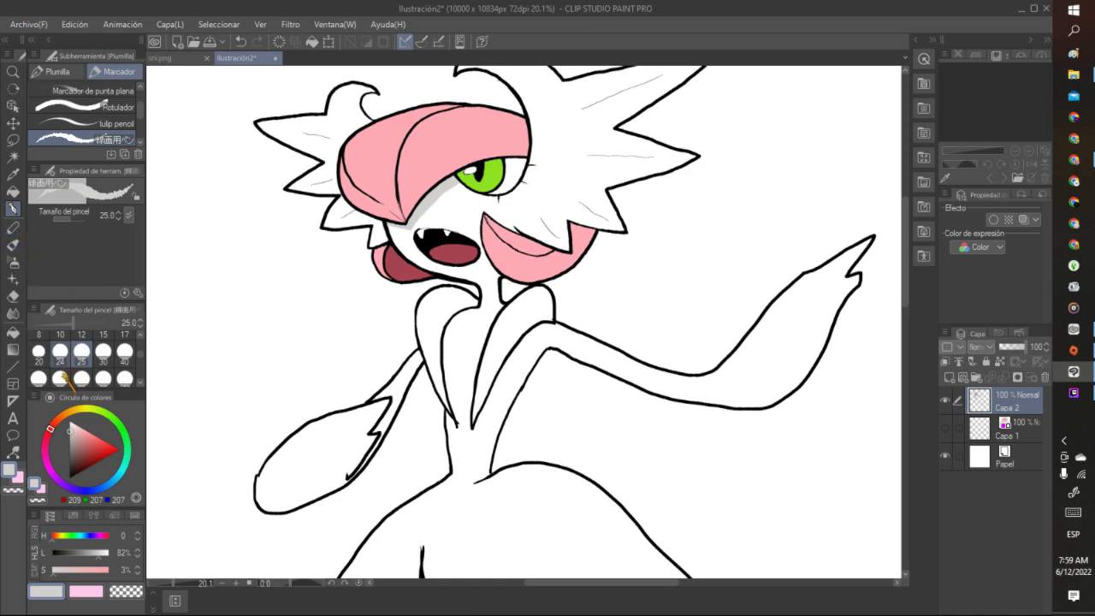
{"action": "left_click", "coordinate": [126, 591]}
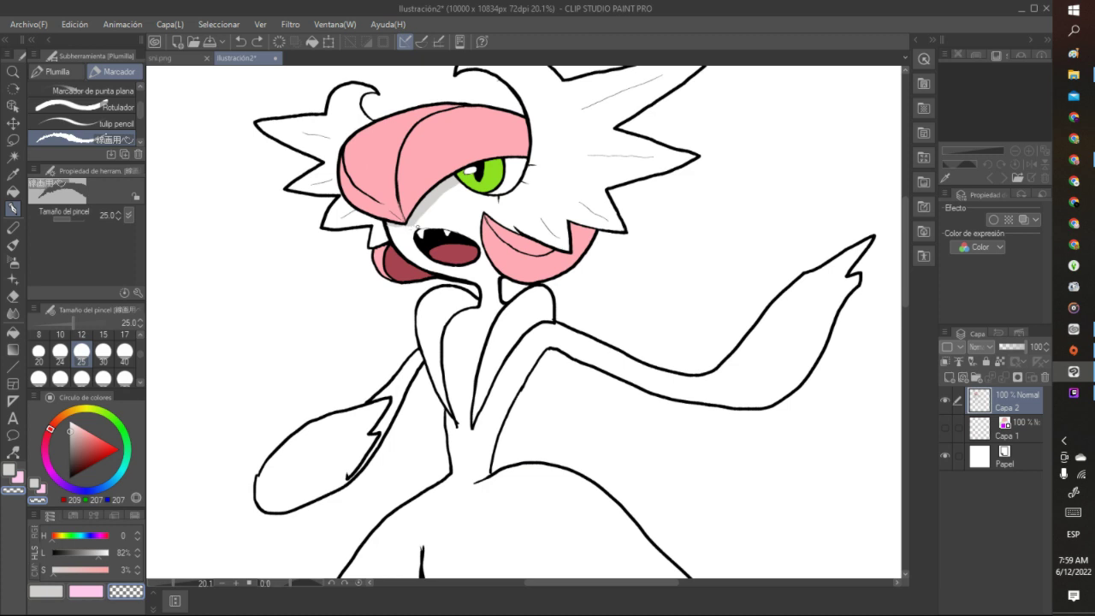
{"action": "left_click_drag", "start_coordinate": [415, 228], "coordinate": [410, 230]}
Outline jagged highlights across the pink fringe and fill both areas with light pink, RGB 255, 208, 214
{"action": "left_click", "coordinate": [13, 174]}
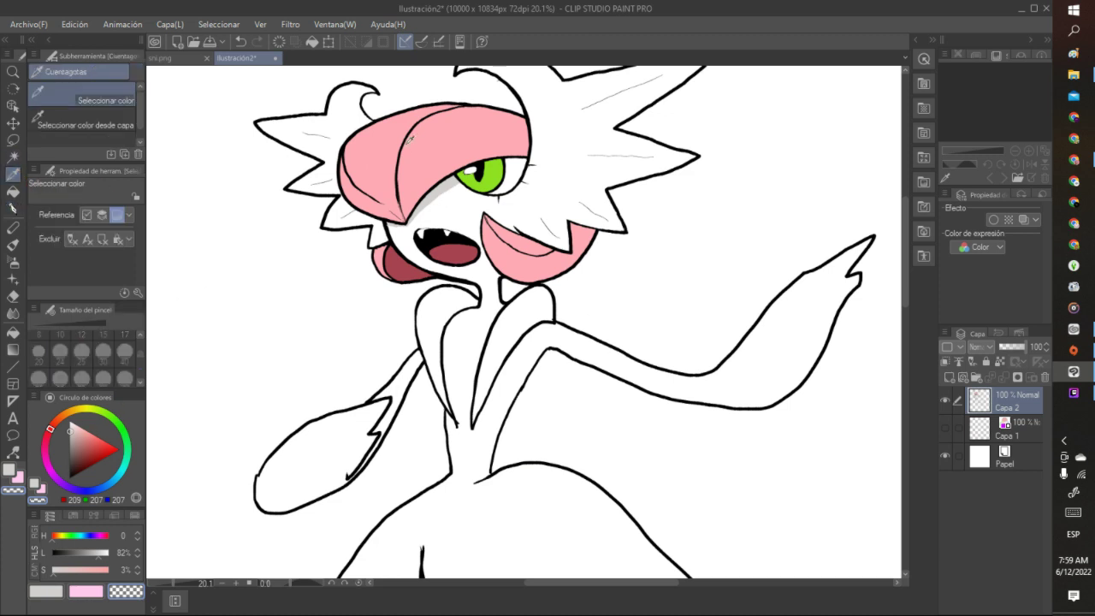
{"action": "left_click", "coordinate": [409, 139]}
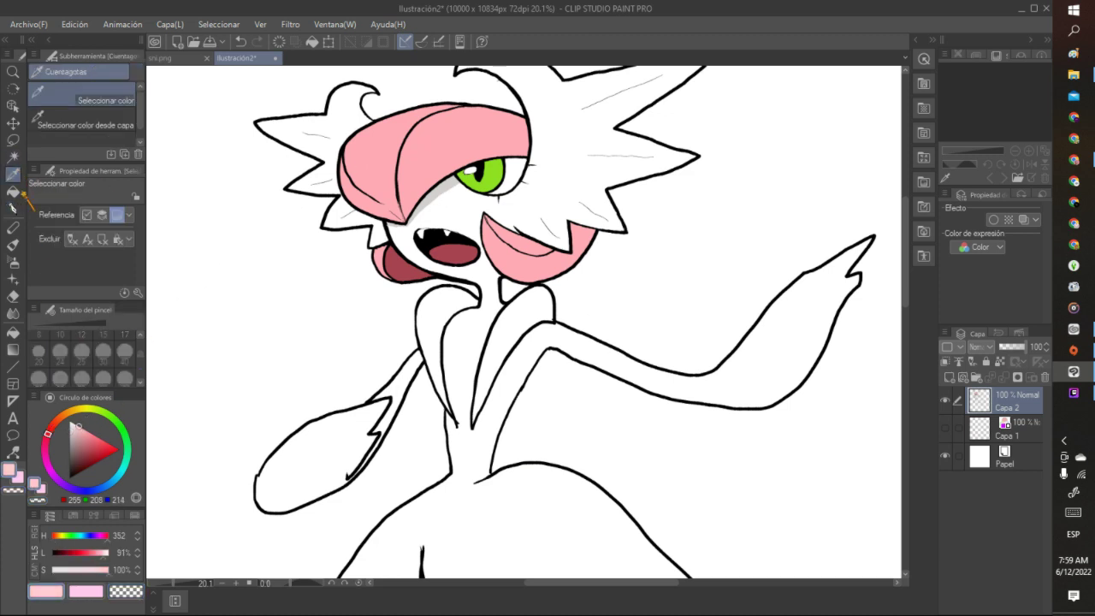
{"action": "left_click", "coordinate": [13, 208]}
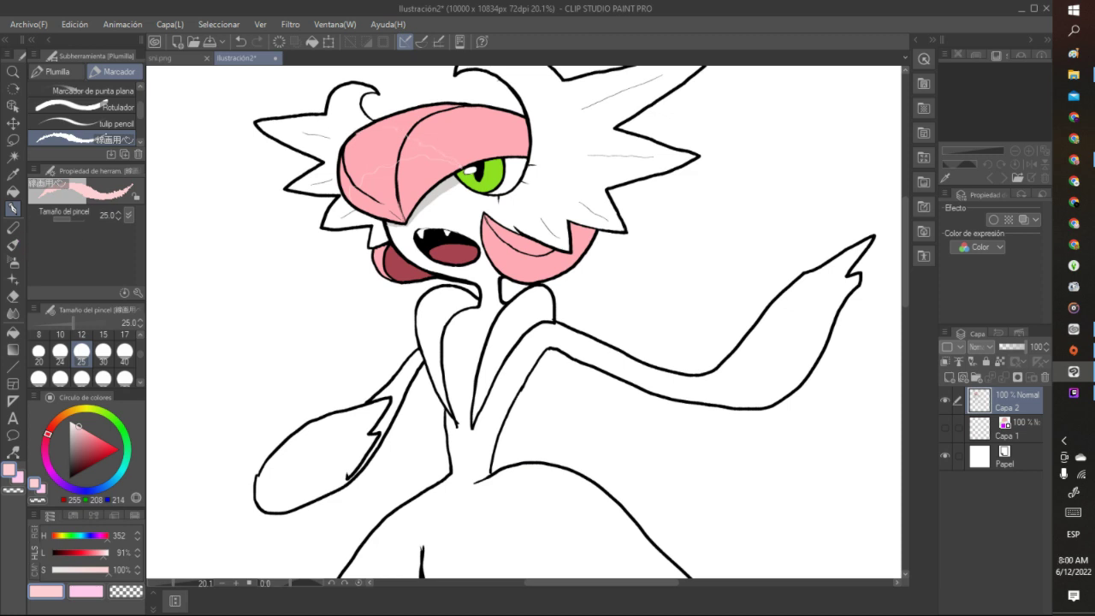
{"action": "key", "text": "g"}
{"action": "left_click", "coordinate": [376, 150]}
{"action": "left_click", "coordinate": [427, 152]}
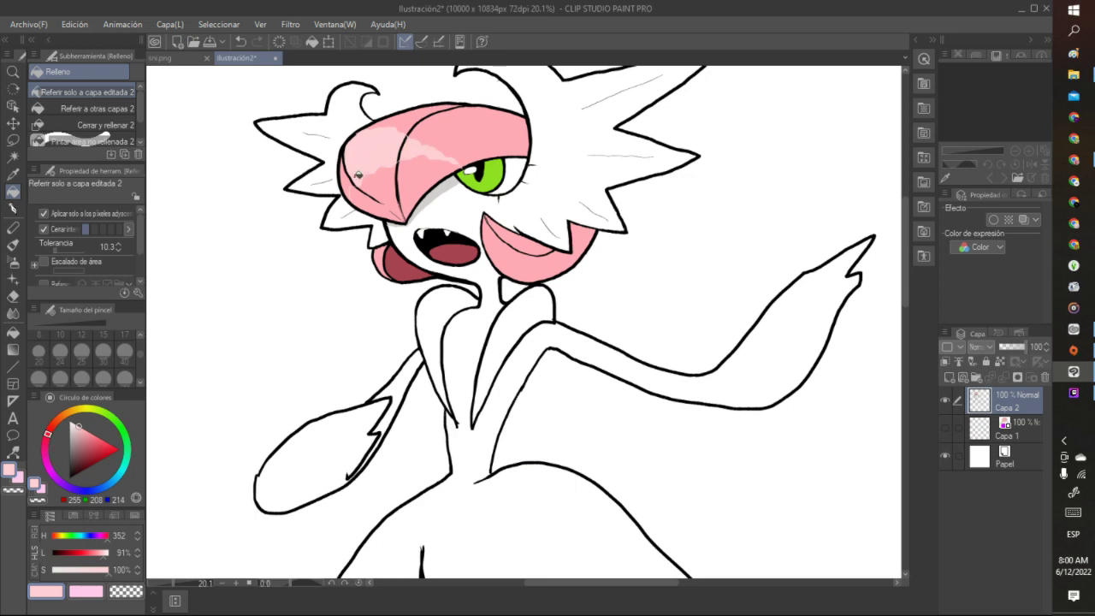
{"action": "scroll", "coordinate": [378, 125], "scroll_direction": "down", "scroll_amount": 2}
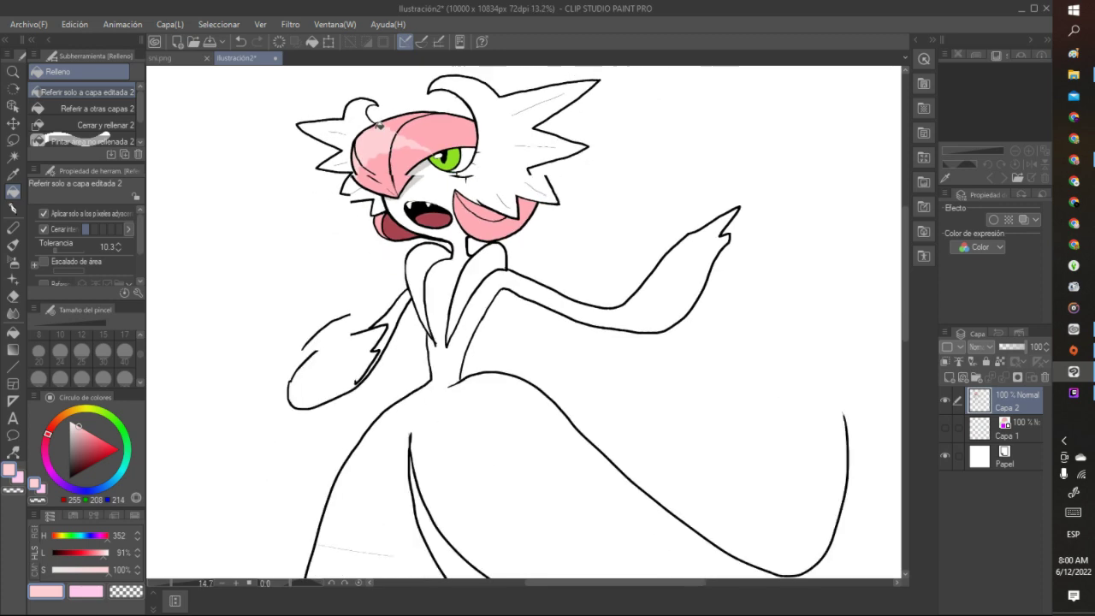
{"action": "scroll", "coordinate": [379, 125], "scroll_direction": "down", "scroll_amount": 6}
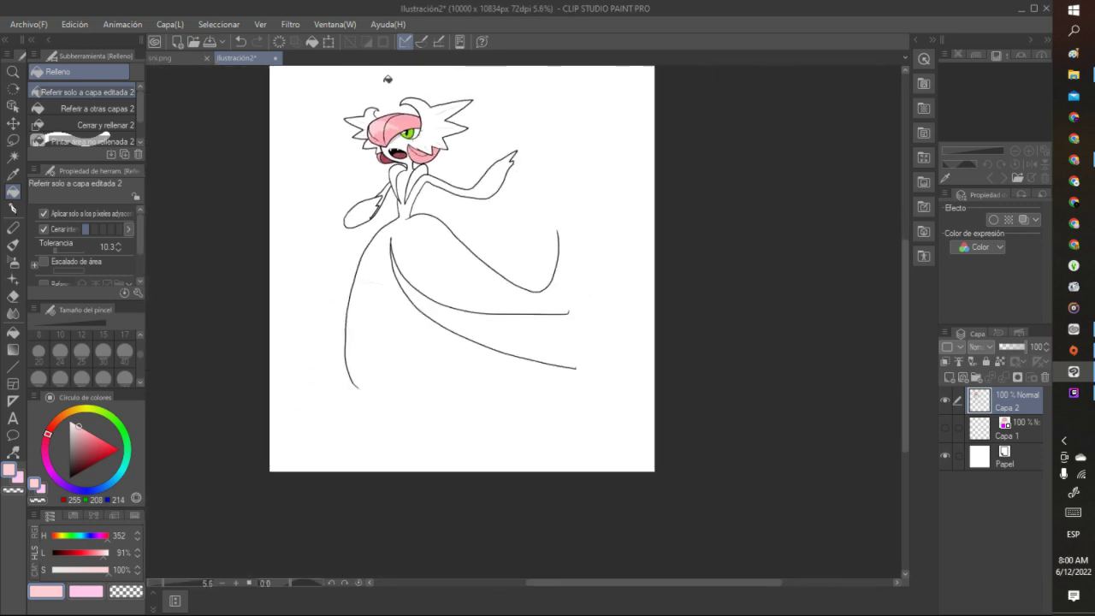
{"action": "scroll", "coordinate": [388, 78], "scroll_direction": "up", "scroll_amount": 5}
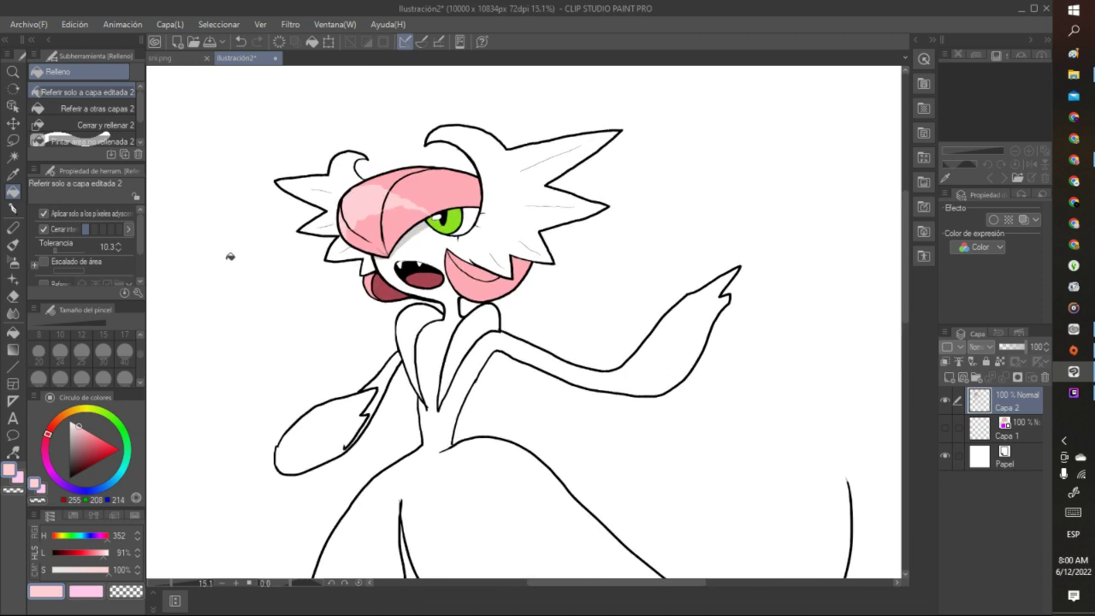
{"action": "left_click", "coordinate": [13, 208]}
{"action": "left_click_drag", "start_coordinate": [84, 426], "coordinate": [69, 477]}
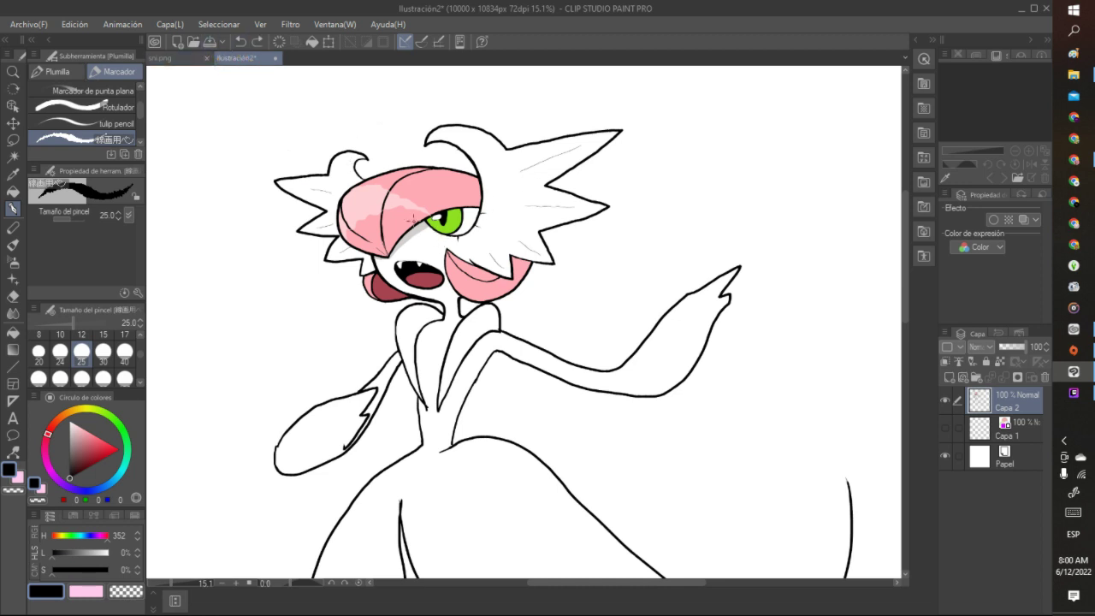
Sample the iris green, RGB 142, 224, 34, and paint over the upper part of the pupil to thin it
{"action": "scroll", "coordinate": [443, 216], "scroll_direction": "up", "scroll_amount": 5}
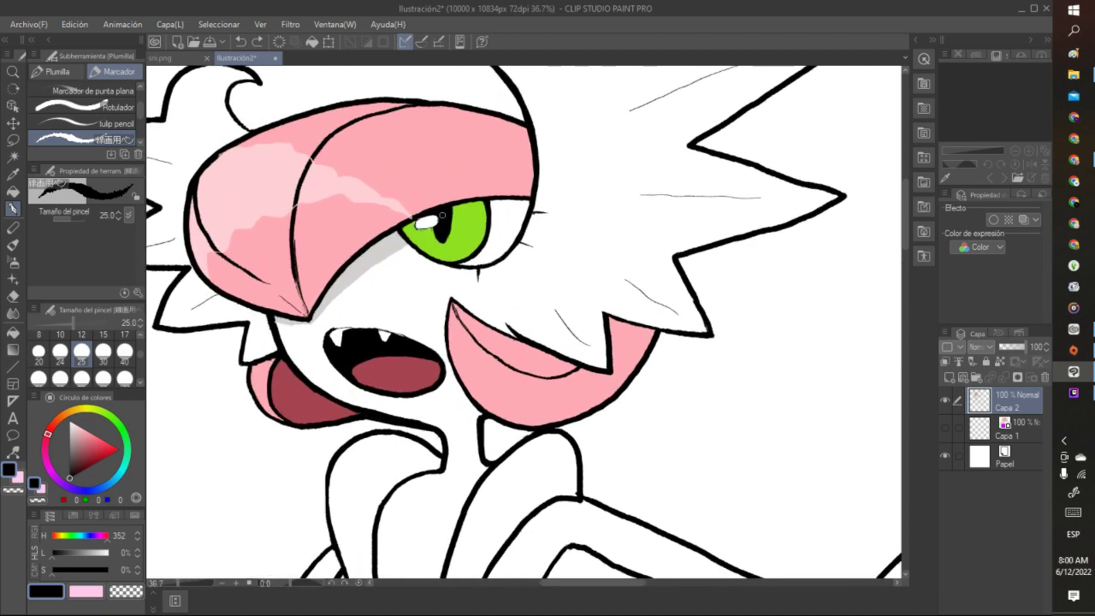
{"action": "key", "text": "i"}
{"action": "left_click", "coordinate": [446, 225]}
{"action": "key", "text": "p"}
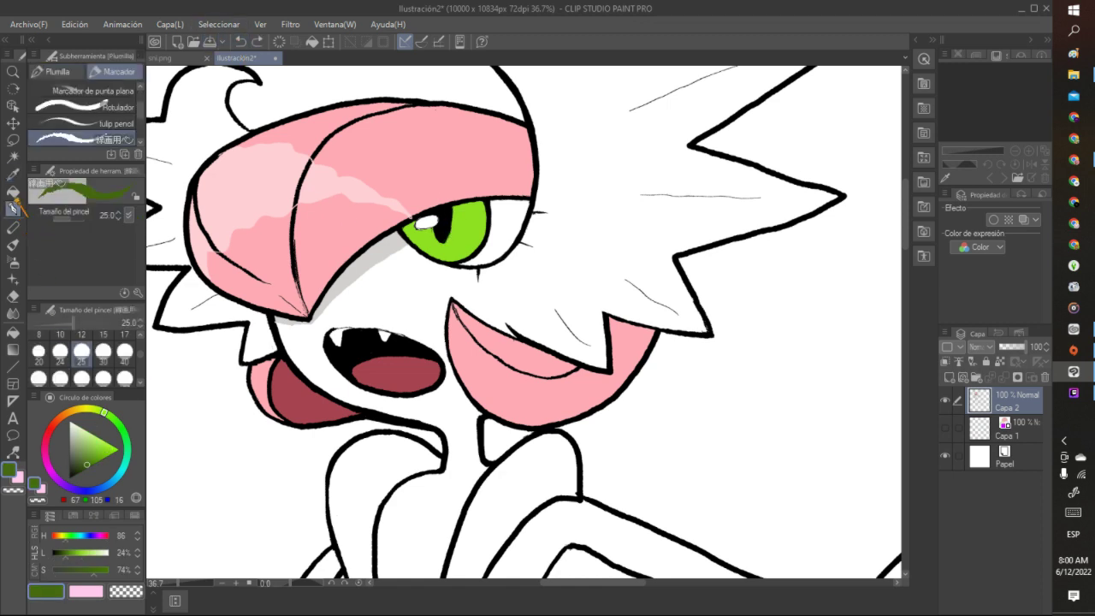
{"action": "left_click", "coordinate": [13, 174]}
{"action": "left_click", "coordinate": [469, 216]}
{"action": "key", "text": "p"}
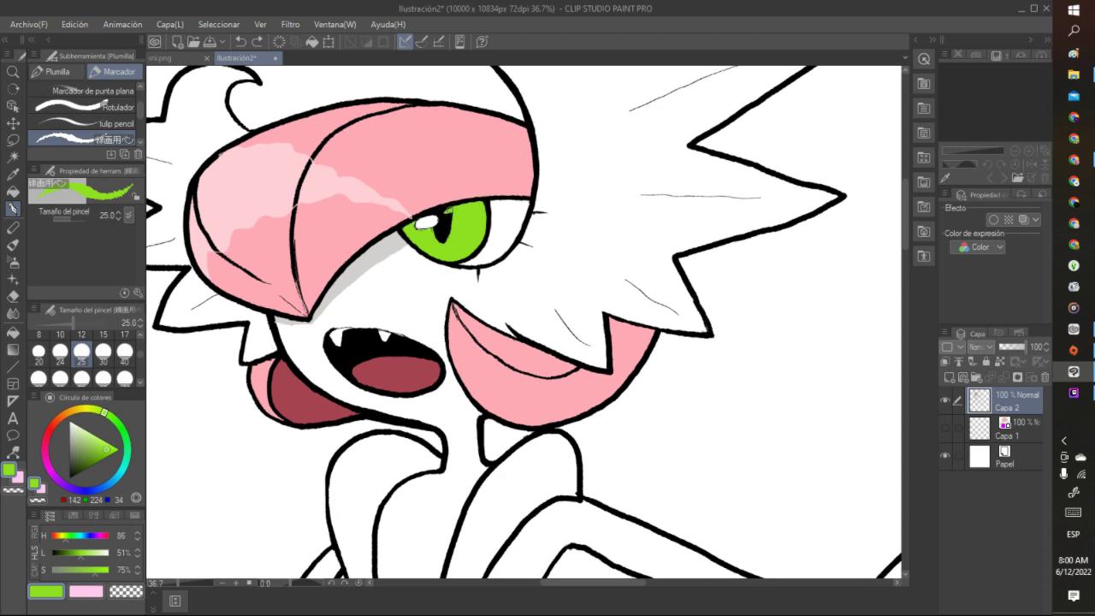
{"action": "mouse_move", "coordinate": [449, 211]}
{"action": "left_mouse_down"}
{"action": "mouse_move", "coordinate": [449, 231]}
{"action": "mouse_move", "coordinate": [446, 215]}
{"action": "left_mouse_up"}
Sample black from the eye outline and redraw the pupil as a narrow vertical slit
{"action": "key", "text": "i"}
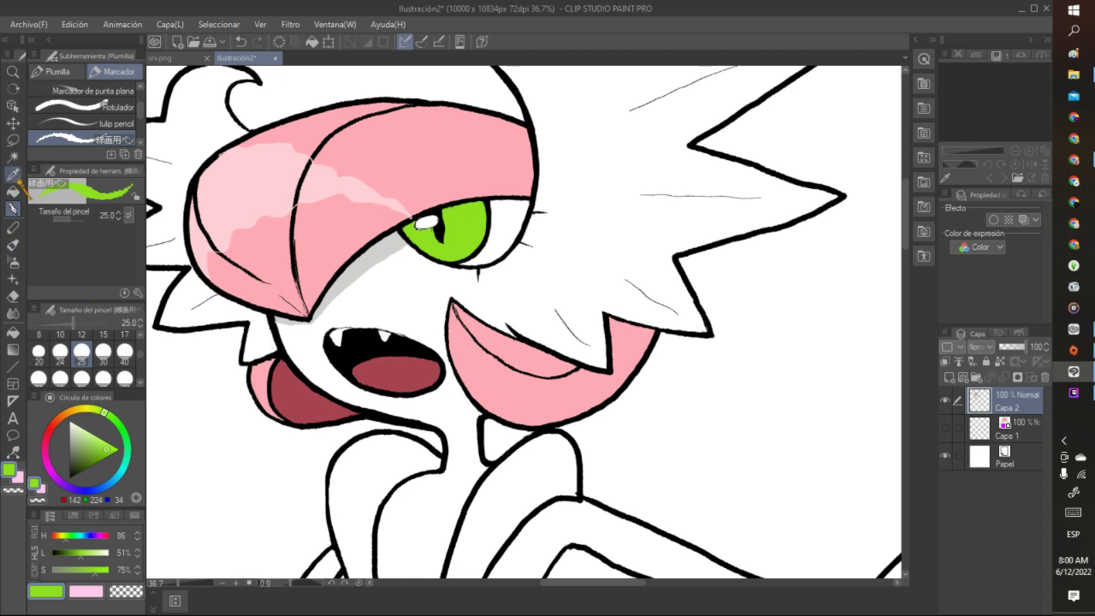
{"action": "left_click", "coordinate": [443, 206]}
{"action": "key", "text": "p"}
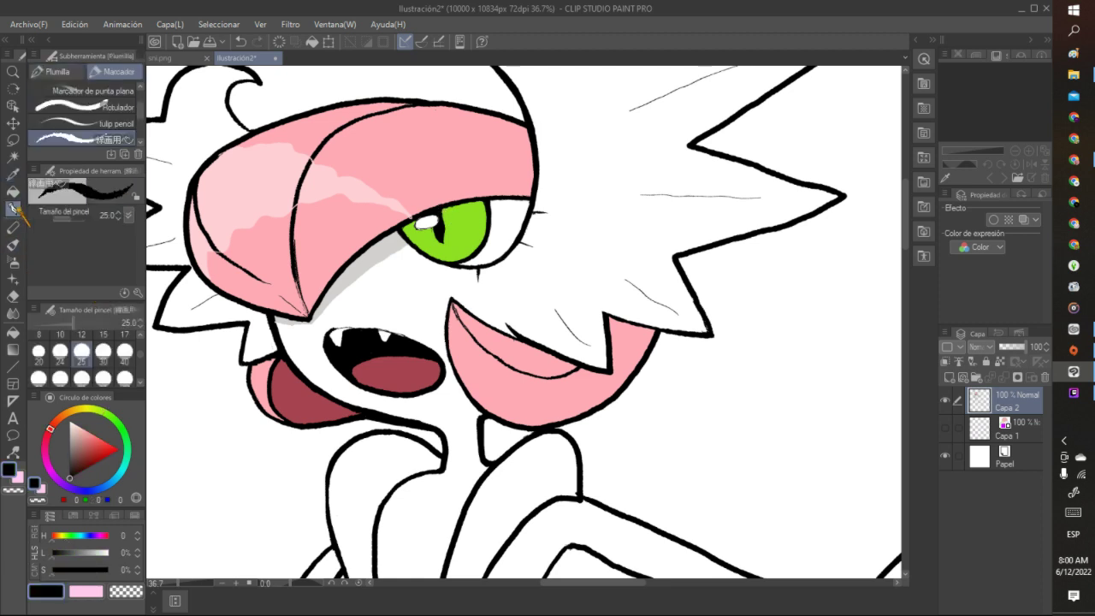
{"action": "left_click_drag", "start_coordinate": [443, 240], "coordinate": [445, 213]}
Recolour the iris with the fill tool in a brighter lime green, settling on RGB 188, 255, 49
{"action": "left_click", "coordinate": [13, 192]}
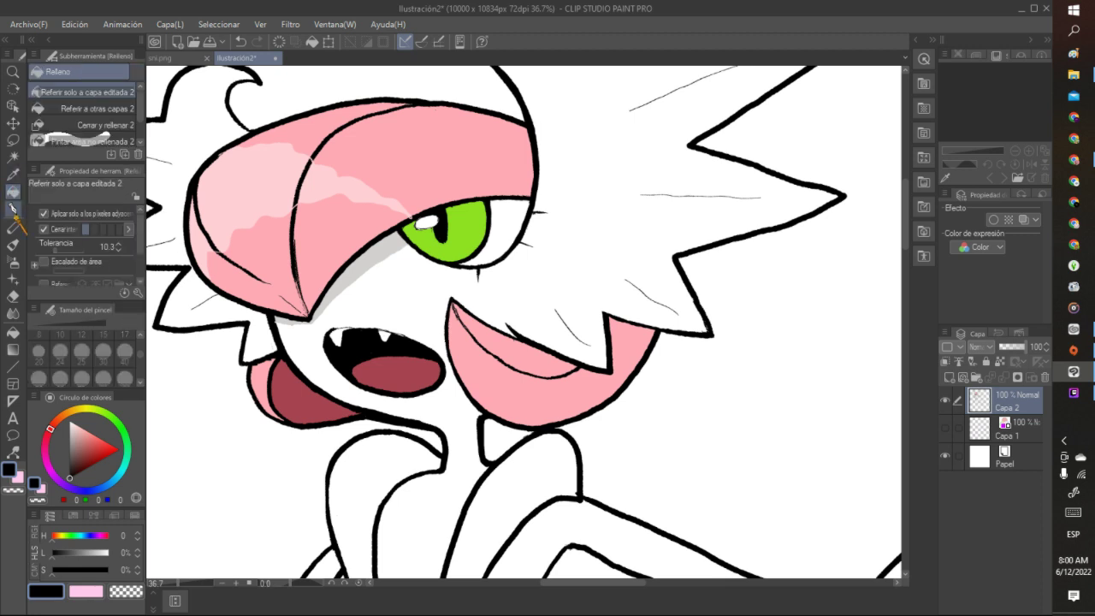
{"action": "left_click", "coordinate": [97, 411]}
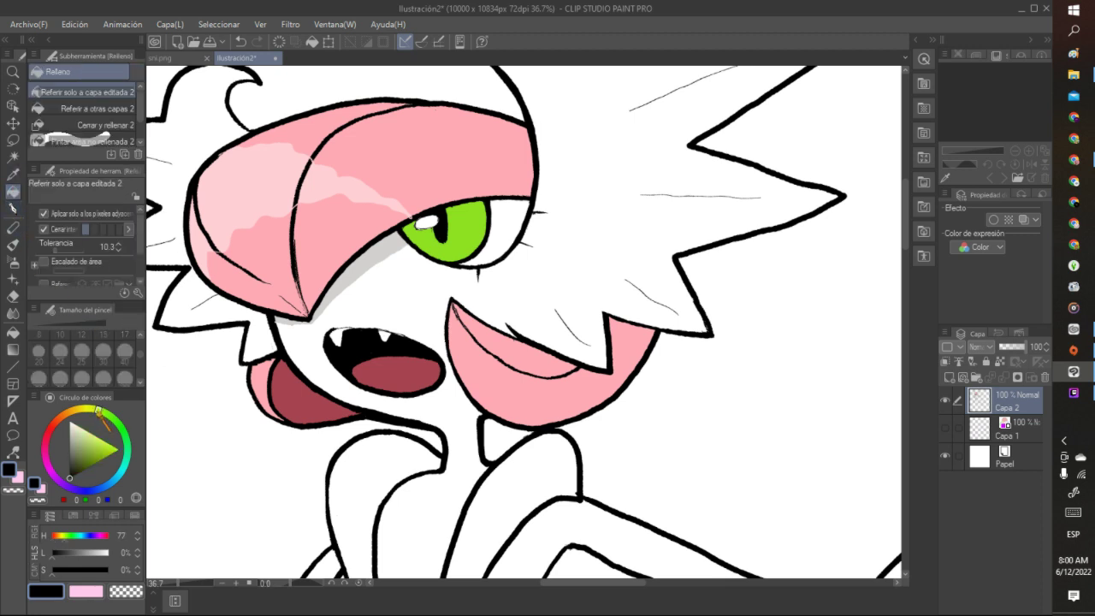
{"action": "left_click_drag", "start_coordinate": [101, 438], "coordinate": [110, 445]}
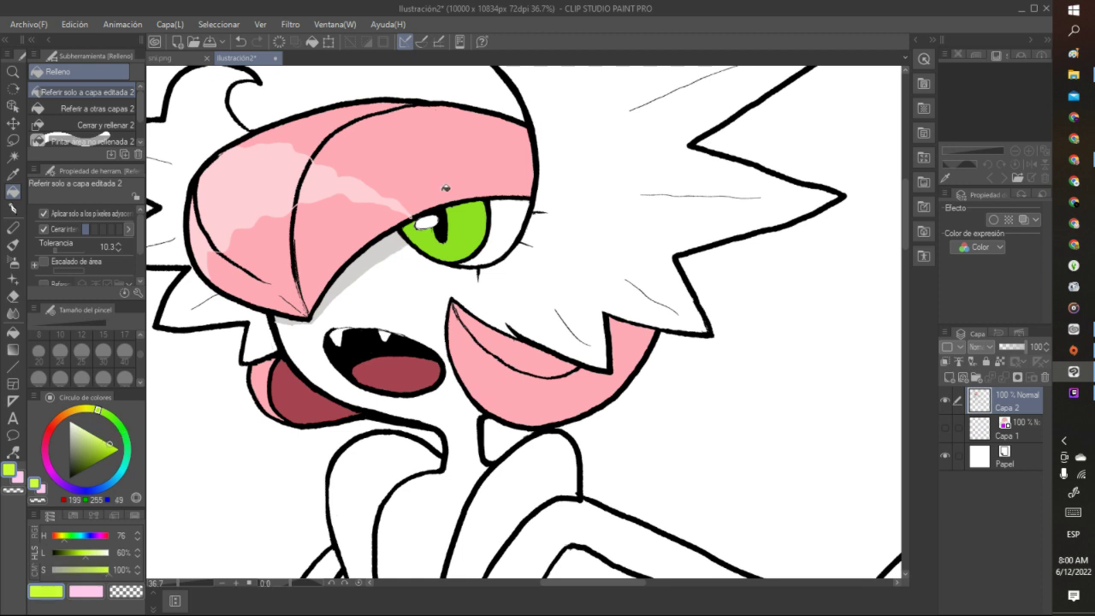
{"action": "left_click", "coordinate": [475, 197]}
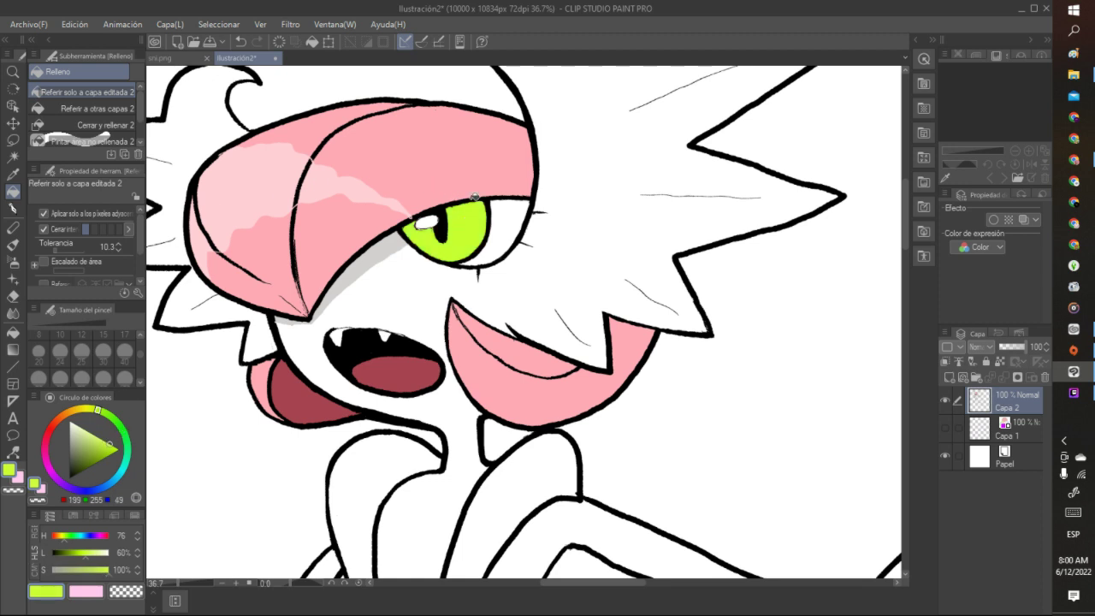
{"action": "left_click", "coordinate": [102, 412]}
{"action": "left_click", "coordinate": [13, 208]}
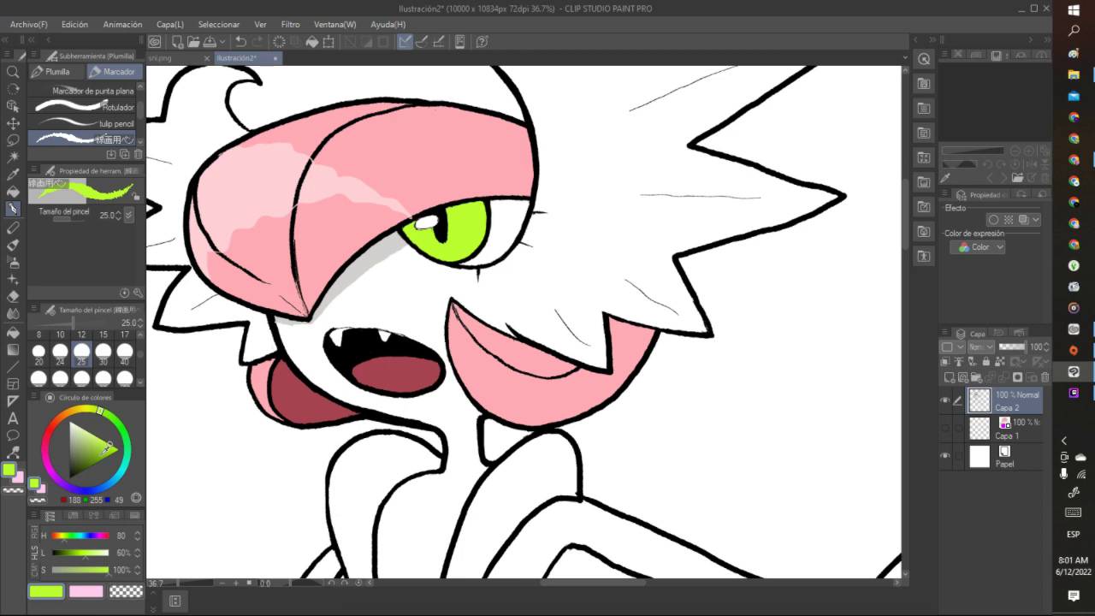
Draw a shadow edge across the iris in darker green, RGB 115, 159, 26, and fill the area above it
{"action": "left_click", "coordinate": [100, 453]}
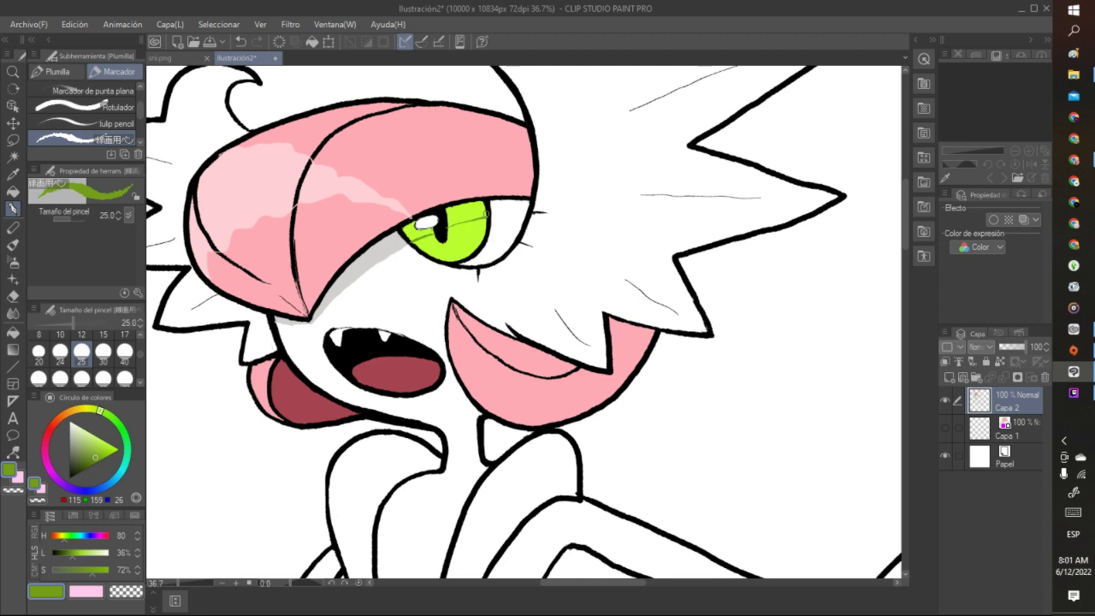
{"action": "left_click", "coordinate": [13, 190]}
{"action": "left_click", "coordinate": [460, 215]}
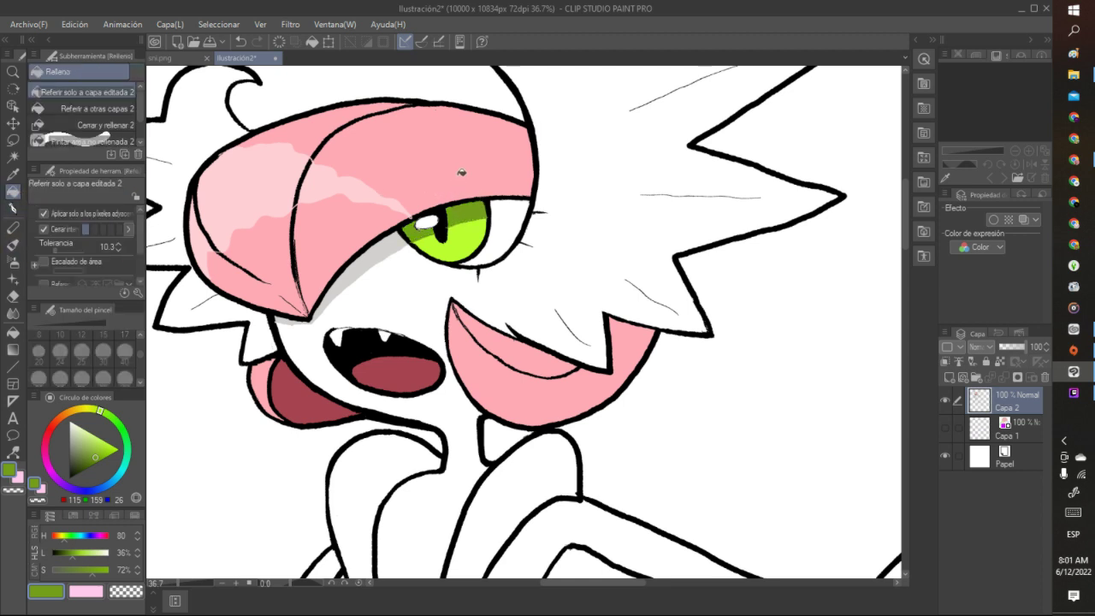
Draw a shadow edge across the eye white in grey, RGB 197, 197, 197, and fill the area above it
{"action": "left_click", "coordinate": [71, 432]}
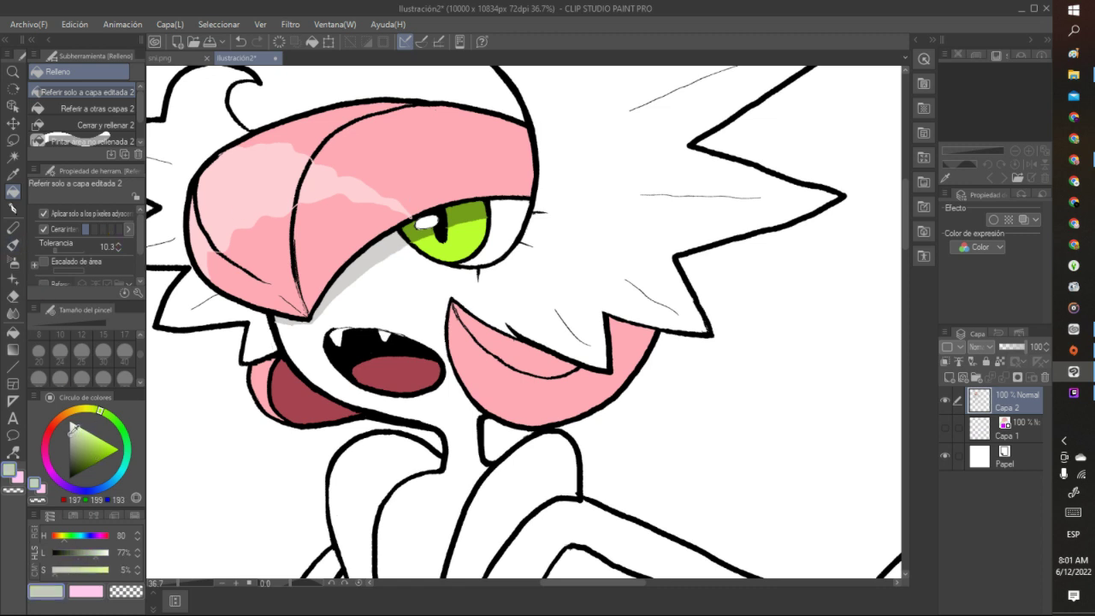
{"action": "left_click", "coordinate": [13, 208]}
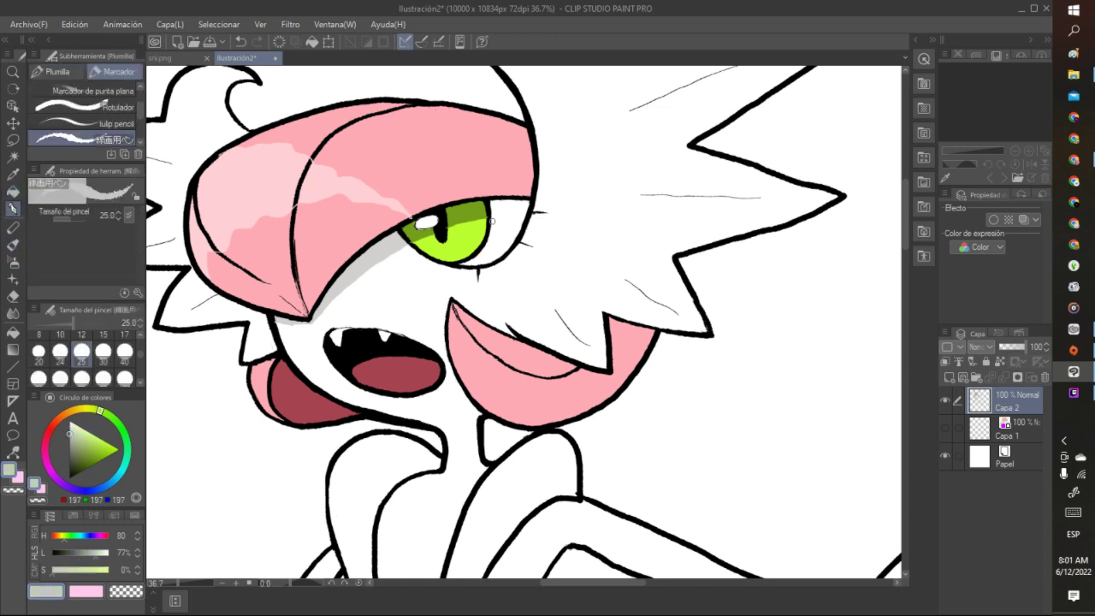
{"action": "left_click_drag", "start_coordinate": [495, 219], "coordinate": [514, 218]}
{"action": "left_click", "coordinate": [12, 190]}
{"action": "left_click", "coordinate": [522, 202]}
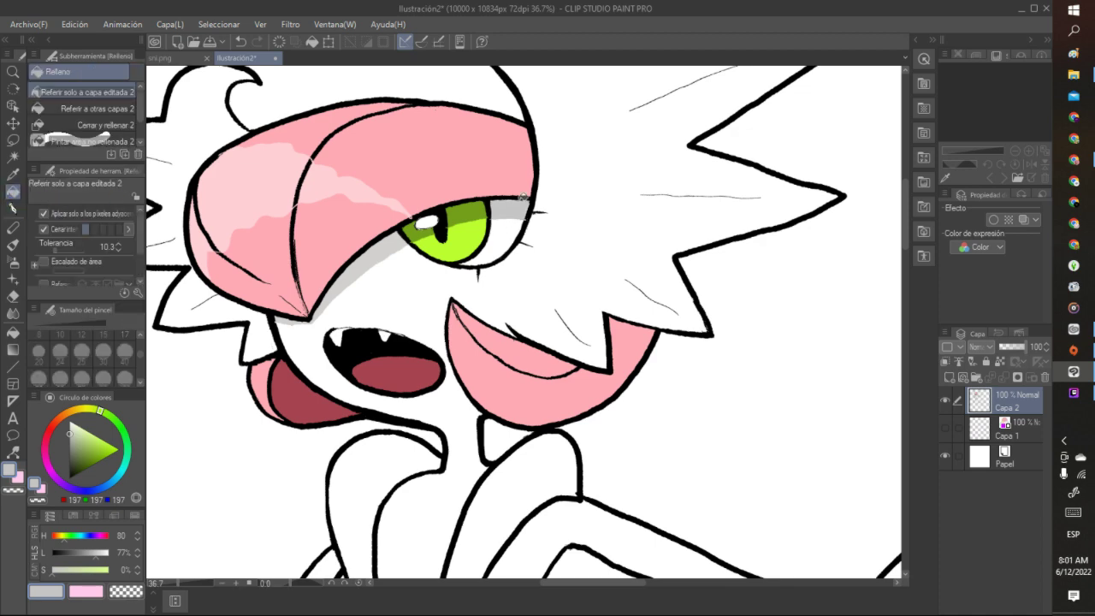
Refill the iris shadow with dark green, RGB 71, 94, 24, and the lower iris with mid green, RGB 132, 173, 48
{"action": "scroll", "coordinate": [522, 199], "scroll_direction": "down", "scroll_amount": 8}
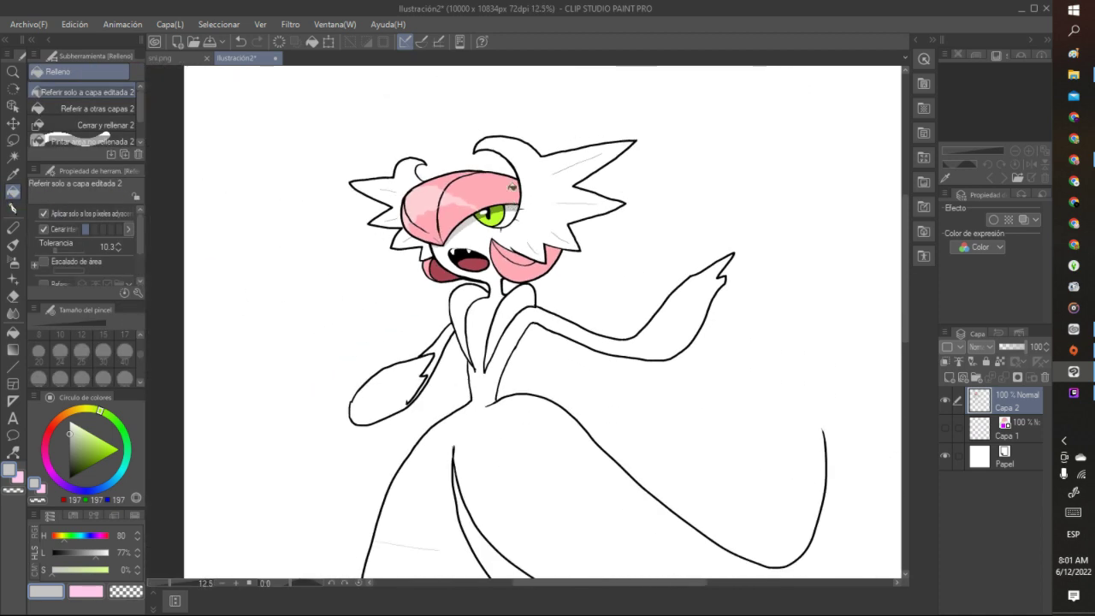
{"action": "scroll", "coordinate": [514, 127], "scroll_direction": "down", "scroll_amount": 1}
{"action": "scroll", "coordinate": [517, 137], "scroll_direction": "up", "scroll_amount": 5}
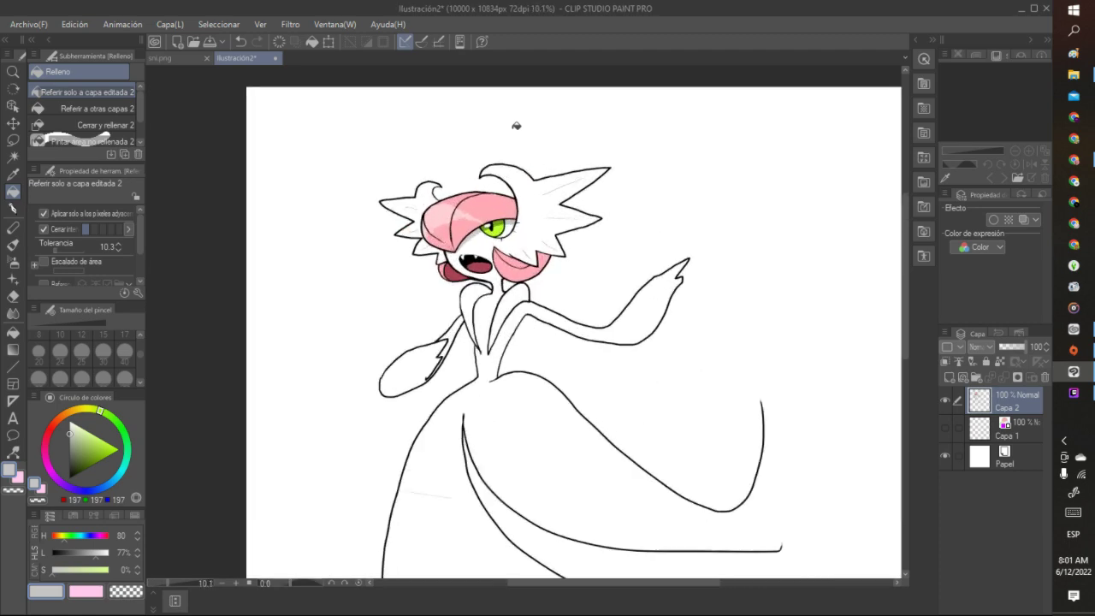
{"action": "scroll", "coordinate": [519, 149], "scroll_direction": "up", "scroll_amount": 5}
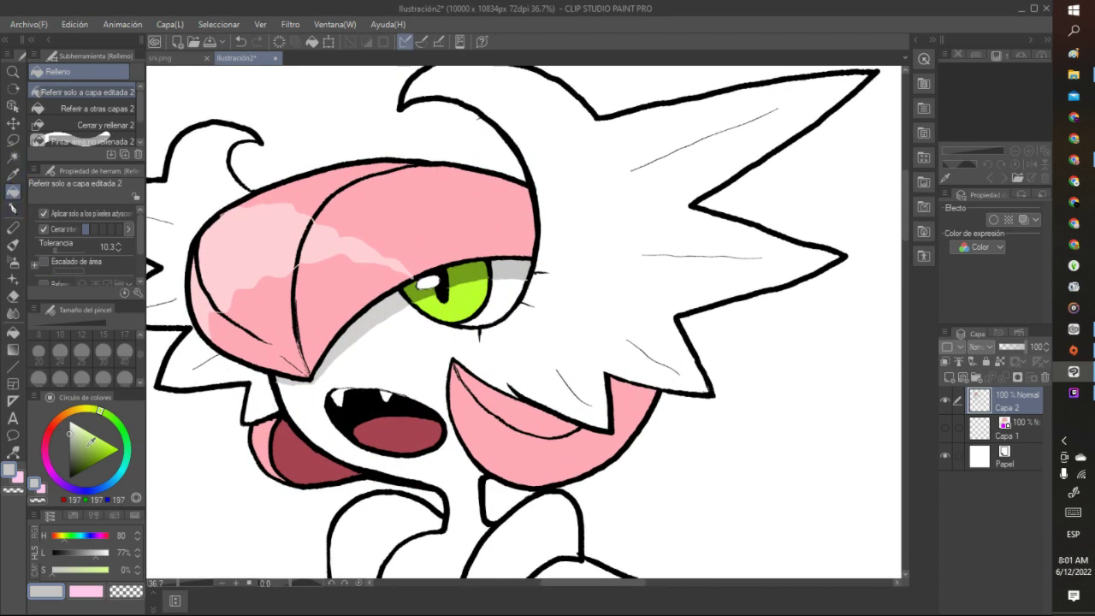
{"action": "left_click_drag", "start_coordinate": [99, 455], "coordinate": [83, 464]}
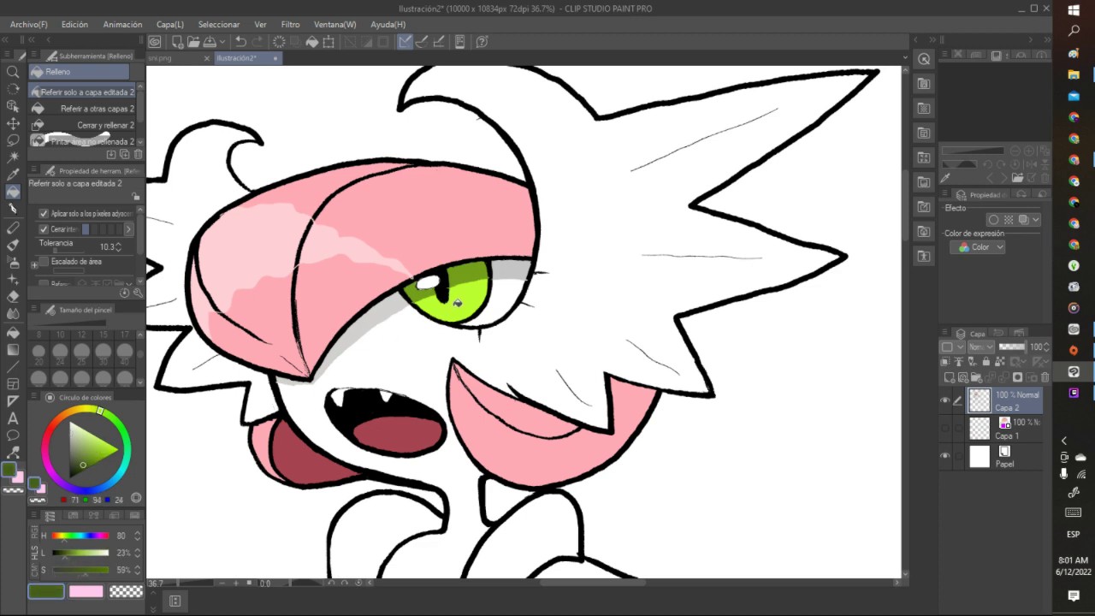
{"action": "left_click", "coordinate": [99, 449]}
{"action": "left_click", "coordinate": [446, 303]}
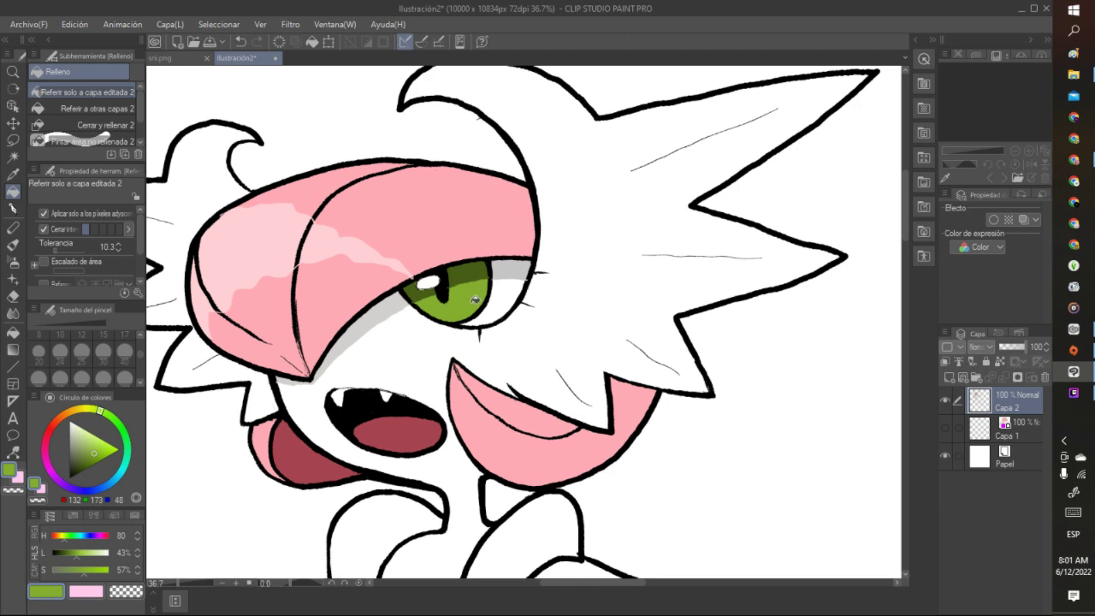
Paint an oval highlight at the bottom of the iris in light lime green, RGB 181, 234, 73
{"action": "left_click", "coordinate": [103, 442]}
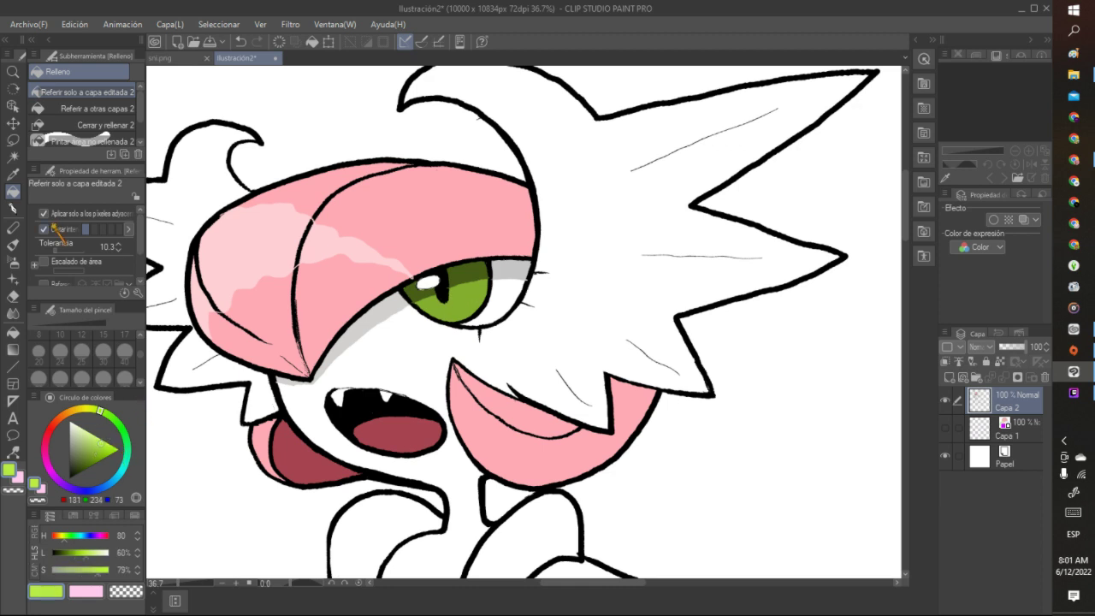
{"action": "left_click", "coordinate": [13, 208]}
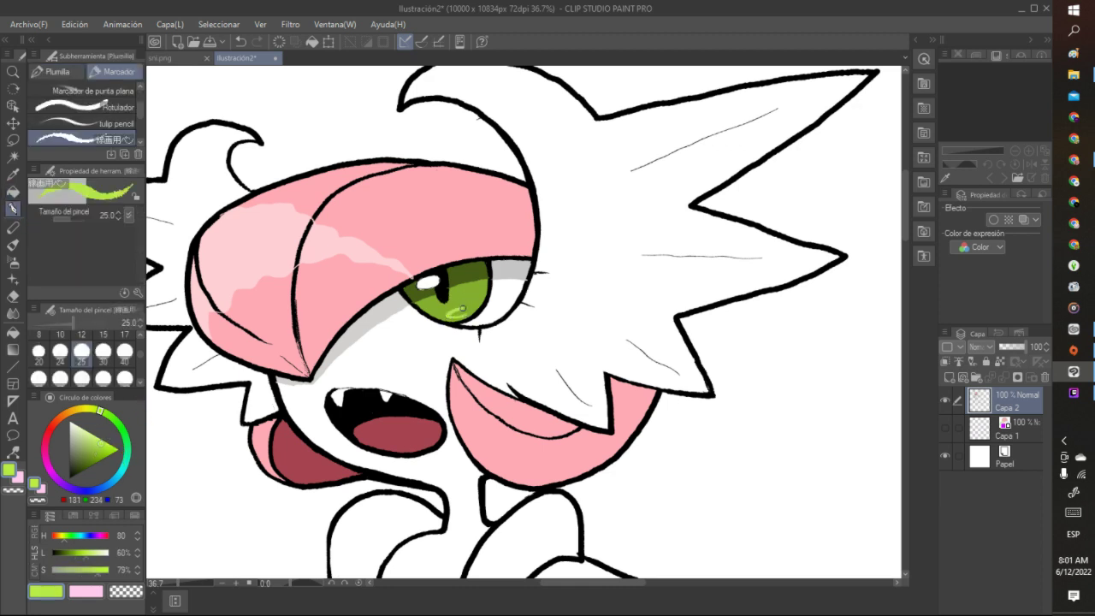
{"action": "mouse_move", "coordinate": [449, 310]}
{"action": "left_mouse_down"}
{"action": "mouse_move", "coordinate": [467, 311]}
{"action": "mouse_move", "coordinate": [447, 306]}
{"action": "left_mouse_up"}
Sample black from the eye outline and repaint the slit pupil to clean up and thicken its edges
{"action": "scroll", "coordinate": [465, 302], "scroll_direction": "down", "scroll_amount": 8}
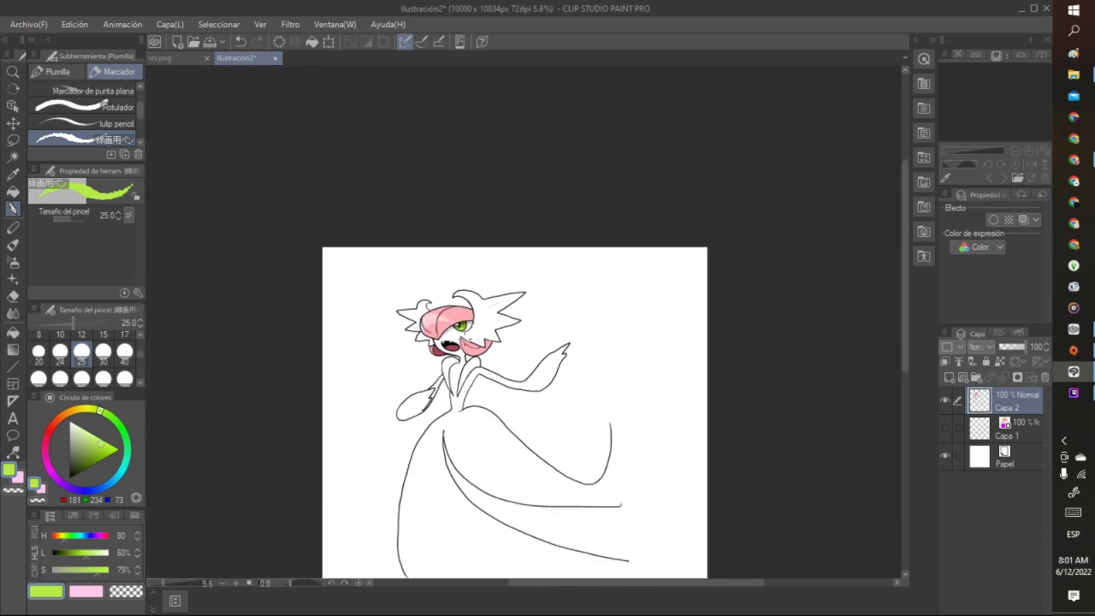
{"action": "scroll", "coordinate": [459, 301], "scroll_direction": "up", "scroll_amount": 8}
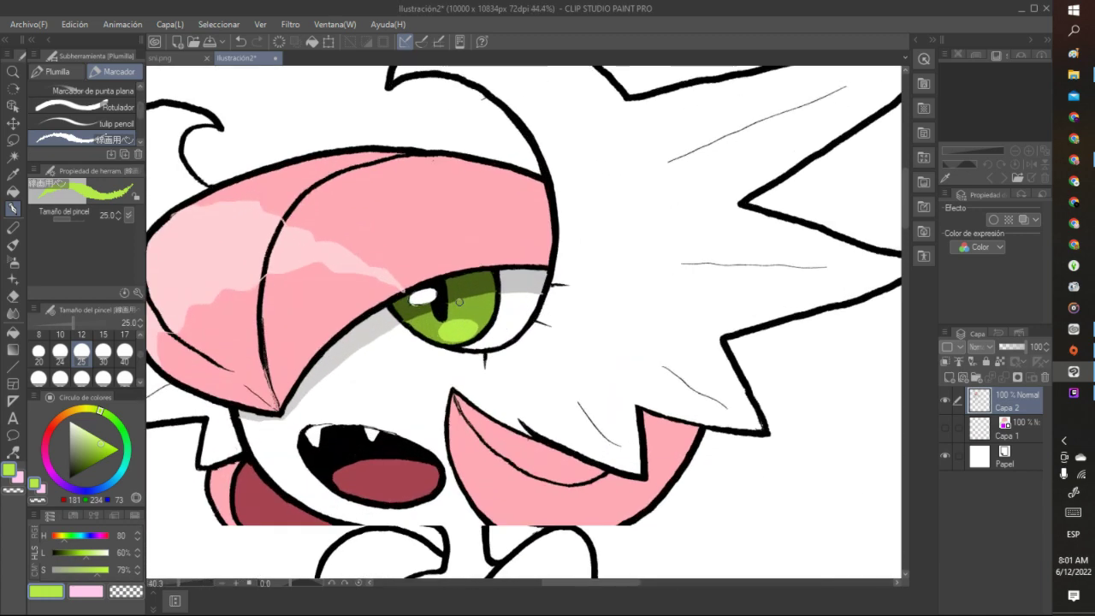
{"action": "scroll", "coordinate": [460, 302], "scroll_direction": "up", "scroll_amount": 2}
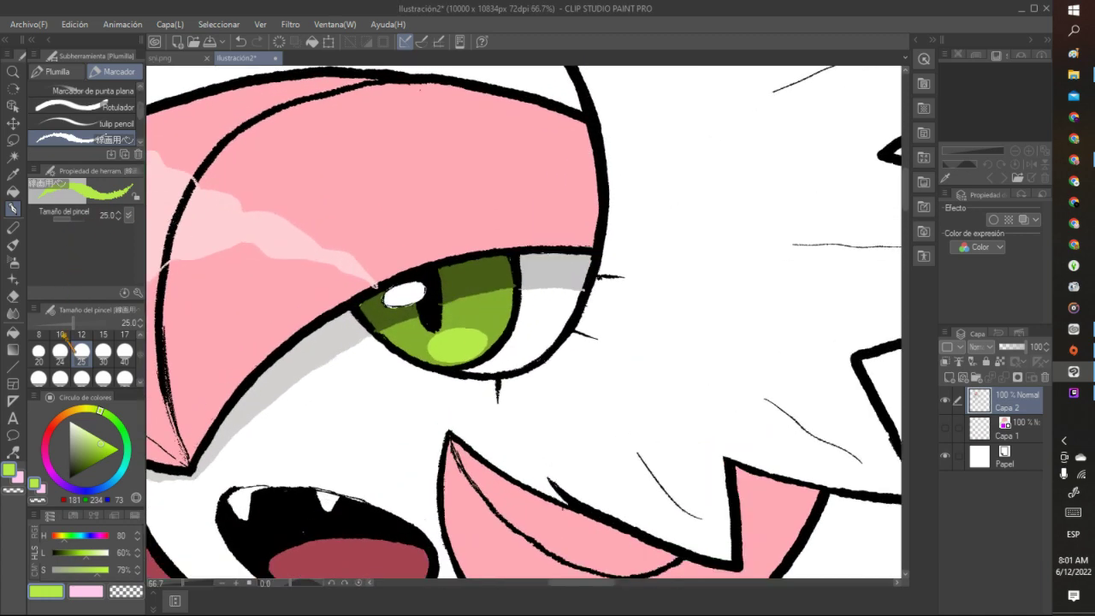
{"action": "left_click", "coordinate": [346, 321], "text": "alt"}
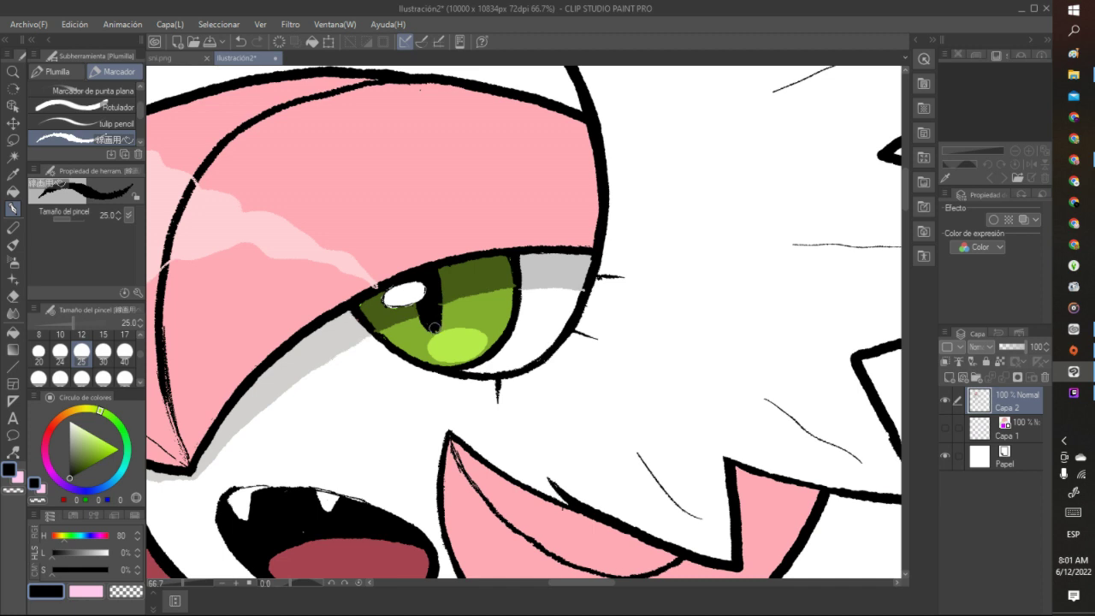
{"action": "left_click_drag", "start_coordinate": [435, 328], "coordinate": [437, 271]}
Draw a lower black outline beneath the eye and thicken the eye's outer edge up to the eyelid
{"action": "scroll", "coordinate": [429, 342], "scroll_direction": "down", "scroll_amount": 10}
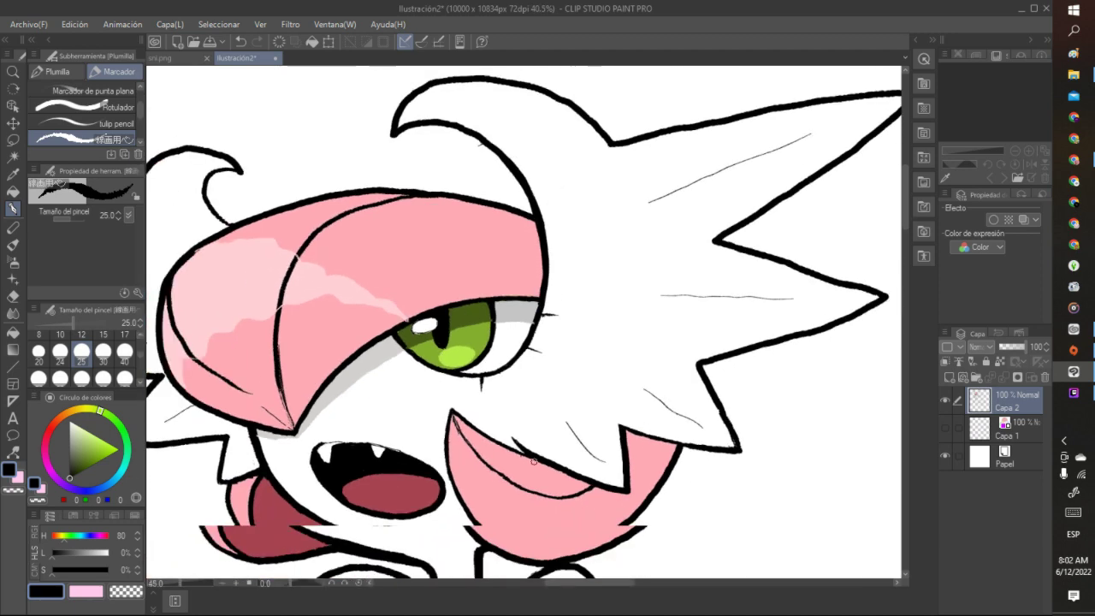
{"action": "scroll", "coordinate": [586, 548], "scroll_direction": "down", "scroll_amount": 4}
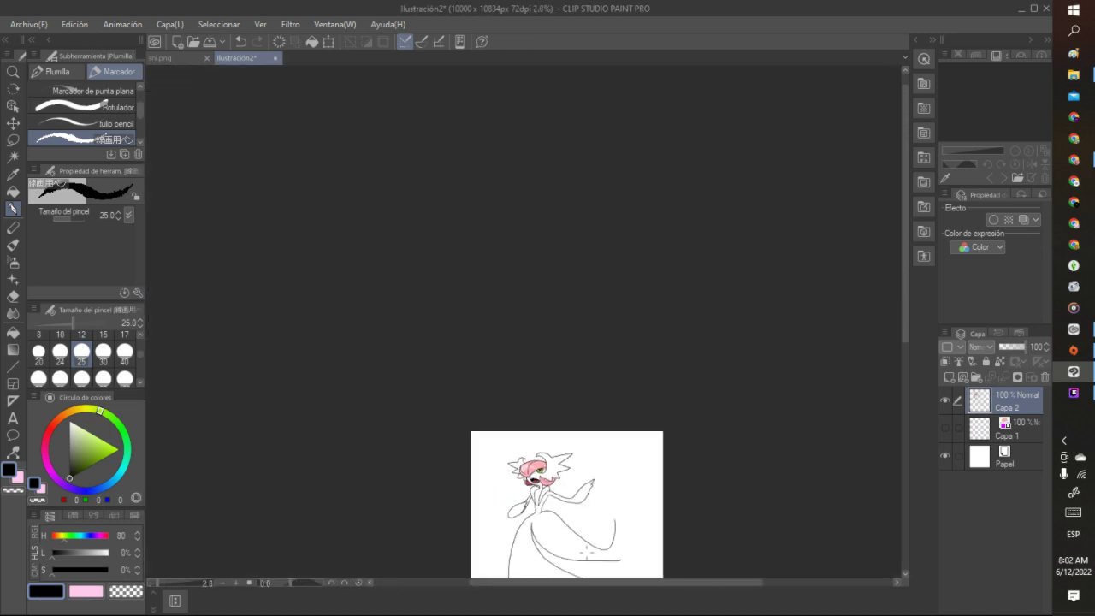
{"action": "scroll", "coordinate": [585, 548], "scroll_direction": "up", "scroll_amount": 3}
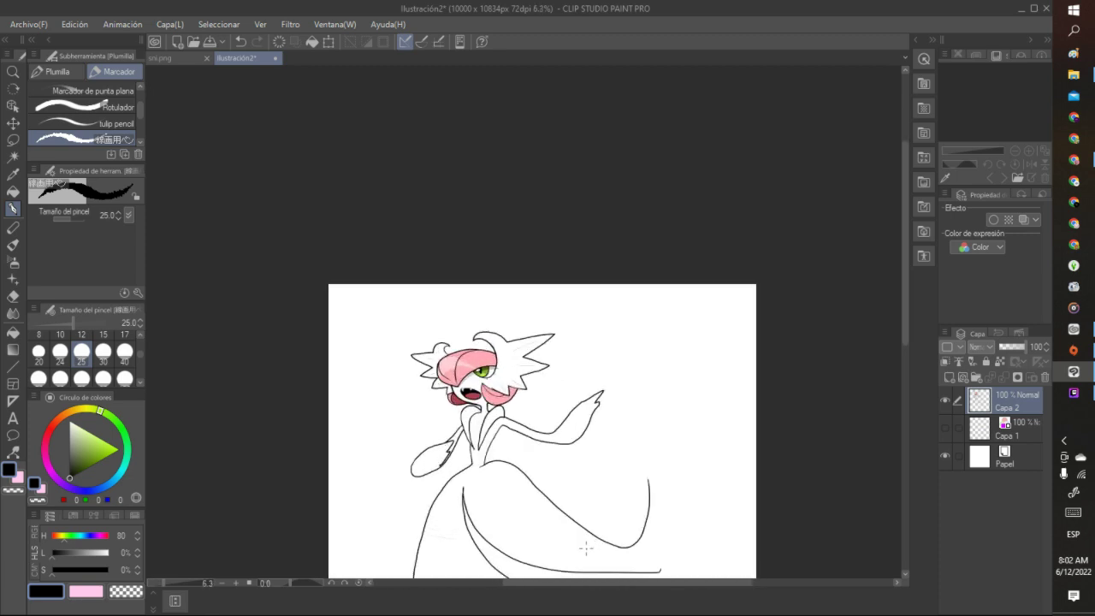
{"action": "scroll", "coordinate": [585, 548], "scroll_direction": "up", "scroll_amount": 1}
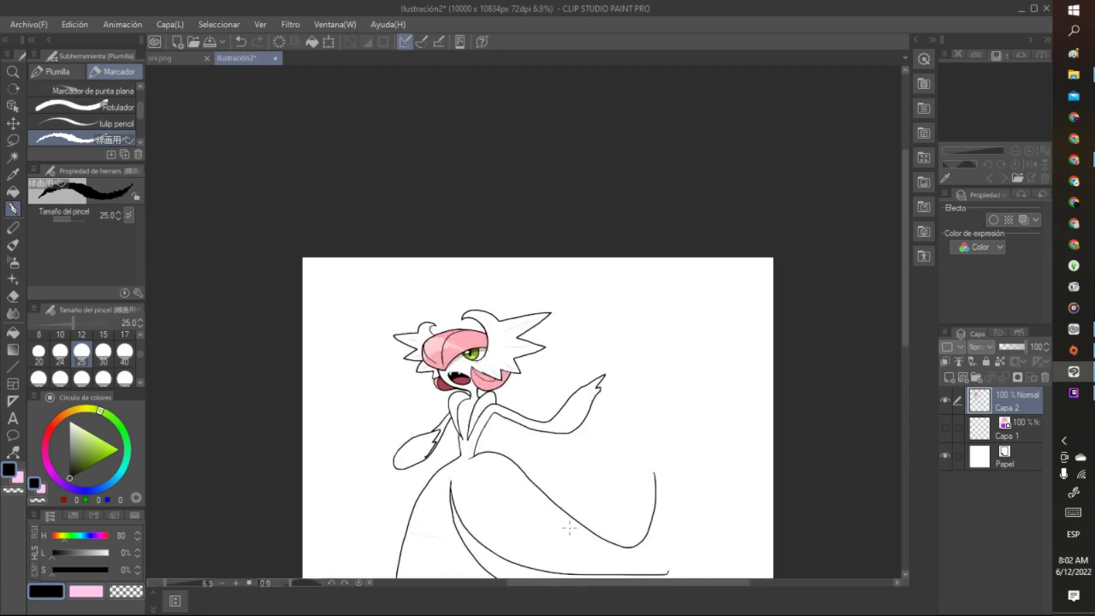
{"action": "scroll", "coordinate": [569, 528], "scroll_direction": "up", "scroll_amount": 3}
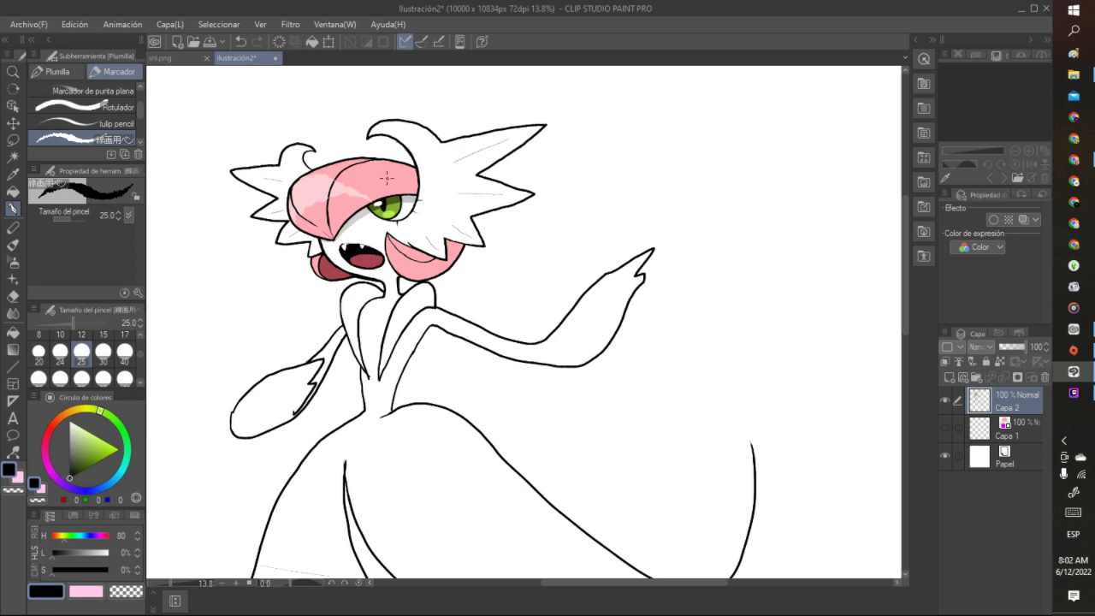
{"action": "scroll", "coordinate": [380, 163], "scroll_direction": "up", "scroll_amount": 5}
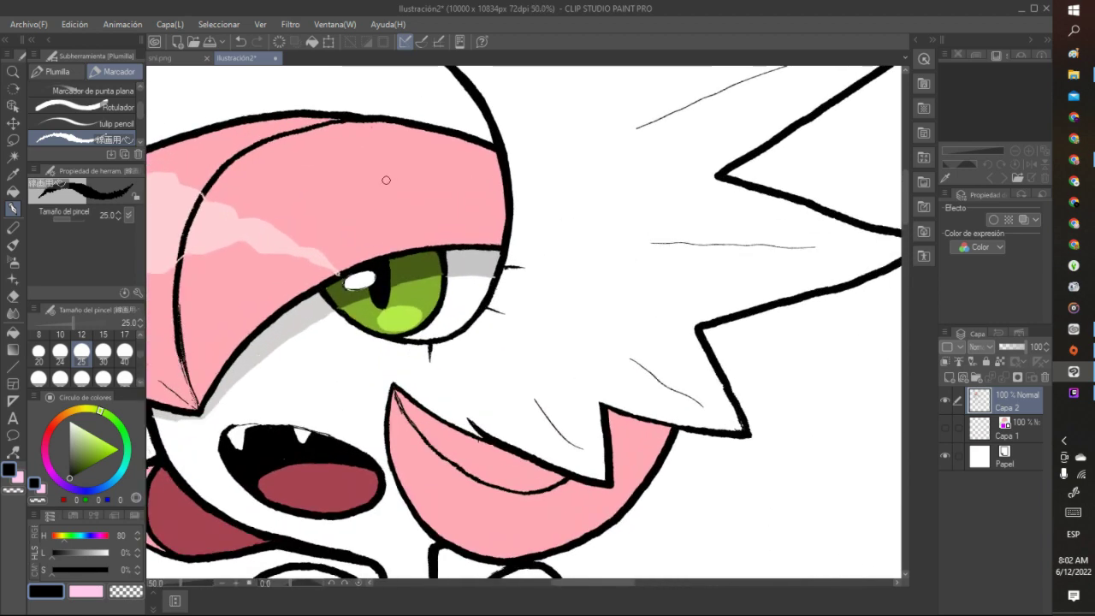
{"action": "scroll", "coordinate": [386, 180], "scroll_direction": "up", "scroll_amount": 1}
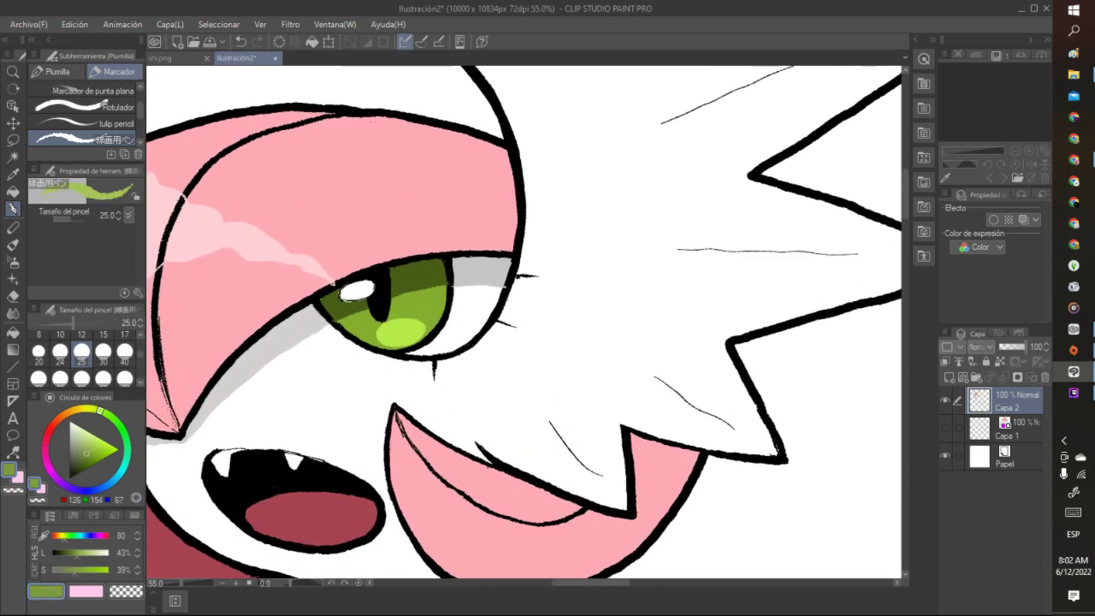
{"action": "mouse_move", "coordinate": [316, 301]}
{"action": "left_mouse_down"}
{"action": "mouse_move", "coordinate": [359, 353]}
{"action": "mouse_move", "coordinate": [435, 369]}
{"action": "mouse_move", "coordinate": [469, 352]}
{"action": "mouse_move", "coordinate": [499, 288]}
{"action": "left_mouse_up"}
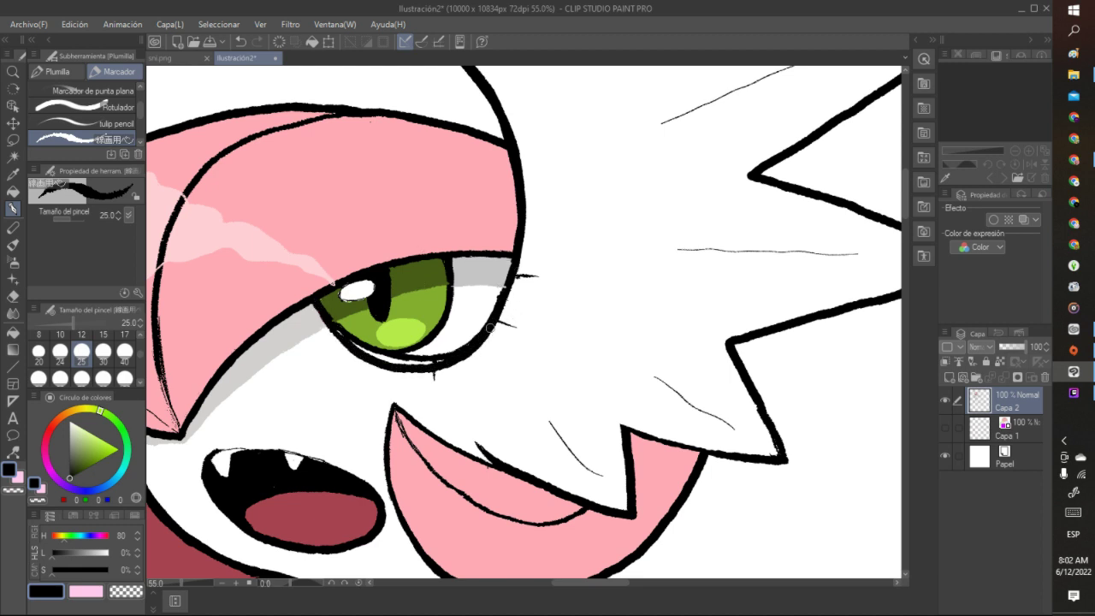
{"action": "mouse_move", "coordinate": [493, 328]}
{"action": "left_mouse_down"}
{"action": "mouse_move", "coordinate": [520, 253]}
{"action": "mouse_move", "coordinate": [511, 229]}
{"action": "left_mouse_up"}
{"action": "left_click_drag", "start_coordinate": [485, 330], "coordinate": [497, 316]}
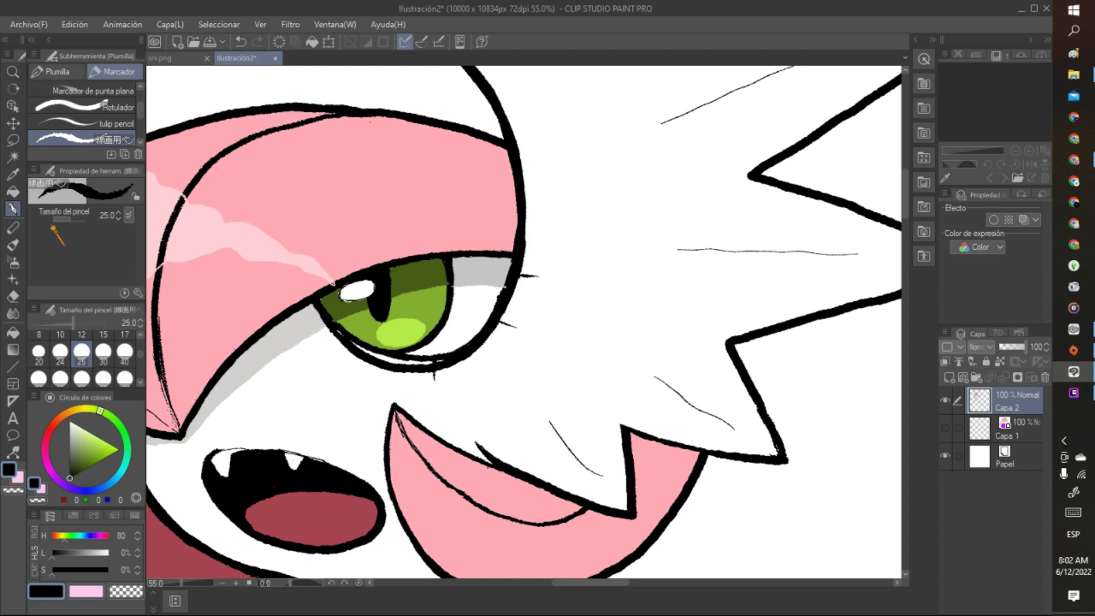
Erase the old inner outline beneath the iris using the marker with transparent colour
{"action": "key", "text": "i"}
{"action": "left_click", "coordinate": [446, 336]}
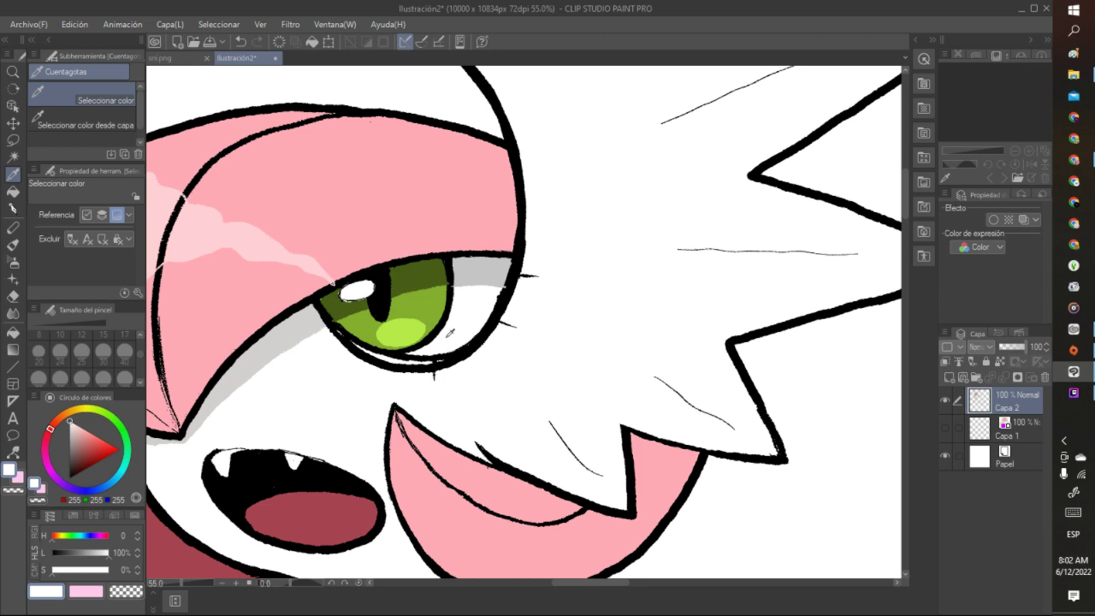
{"action": "left_click", "coordinate": [12, 208]}
{"action": "left_click", "coordinate": [126, 591]}
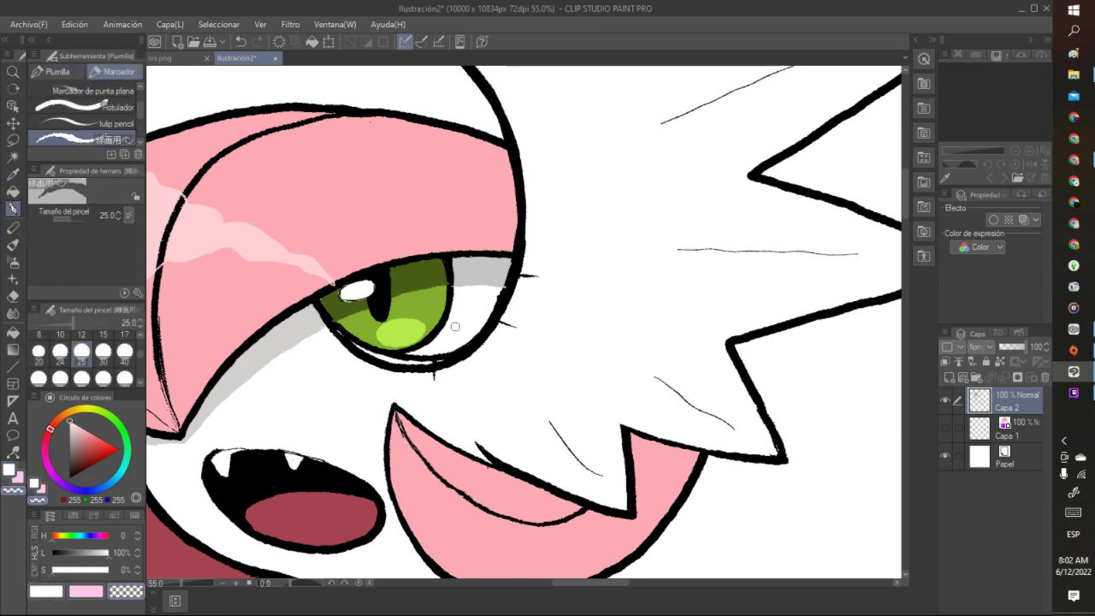
{"action": "mouse_move", "coordinate": [445, 349]}
{"action": "left_mouse_down"}
{"action": "mouse_move", "coordinate": [497, 290]}
{"action": "mouse_move", "coordinate": [469, 338]}
{"action": "mouse_move", "coordinate": [441, 355]}
{"action": "mouse_move", "coordinate": [500, 302]}
{"action": "mouse_move", "coordinate": [511, 259]}
{"action": "mouse_move", "coordinate": [503, 300]}
{"action": "mouse_move", "coordinate": [474, 338]}
{"action": "mouse_move", "coordinate": [384, 329]}
{"action": "mouse_move", "coordinate": [407, 358]}
{"action": "mouse_move", "coordinate": [443, 357]}
{"action": "mouse_move", "coordinate": [390, 358]}
{"action": "mouse_move", "coordinate": [417, 357]}
{"action": "left_mouse_up"}
Thicken the outer and lower outline of the iris with the black marker
{"action": "scroll", "coordinate": [416, 357], "scroll_direction": "down", "scroll_amount": 10}
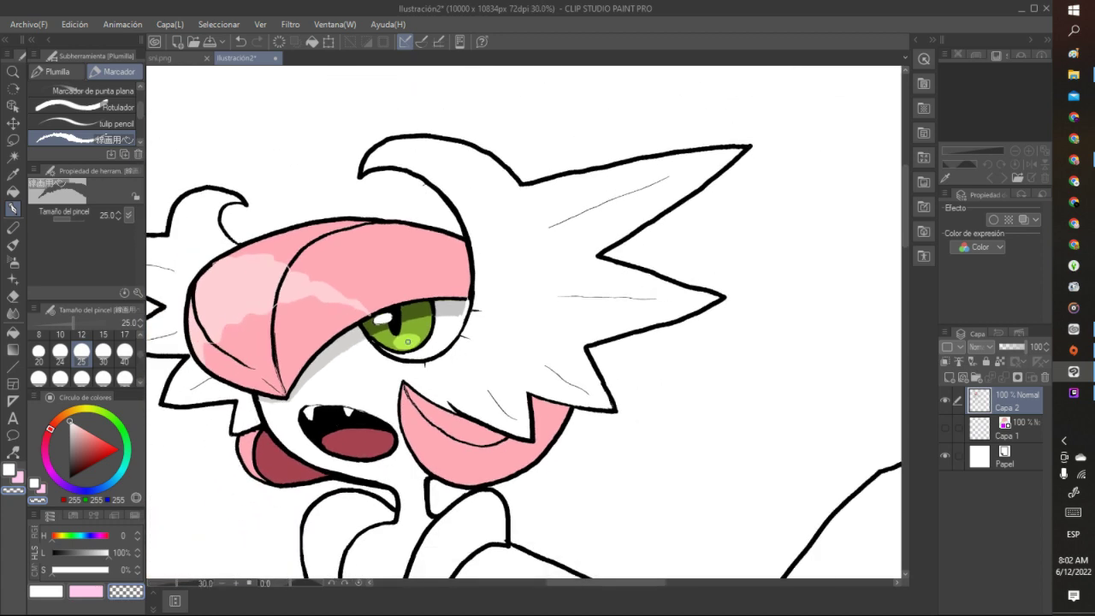
{"action": "scroll", "coordinate": [428, 363], "scroll_direction": "up", "scroll_amount": 7}
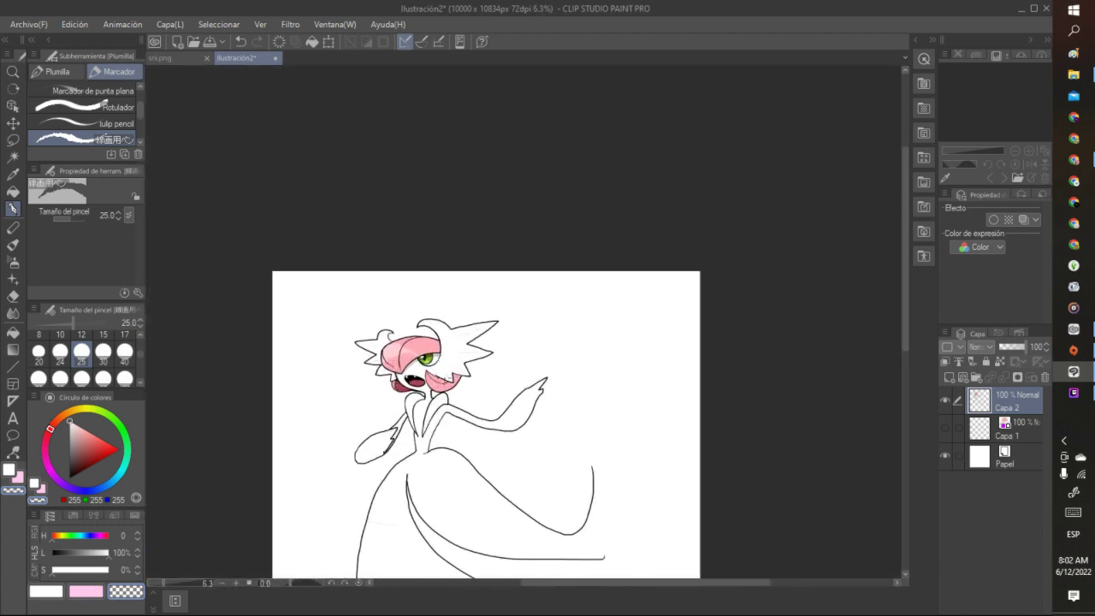
{"action": "scroll", "coordinate": [425, 347], "scroll_direction": "up", "scroll_amount": 2}
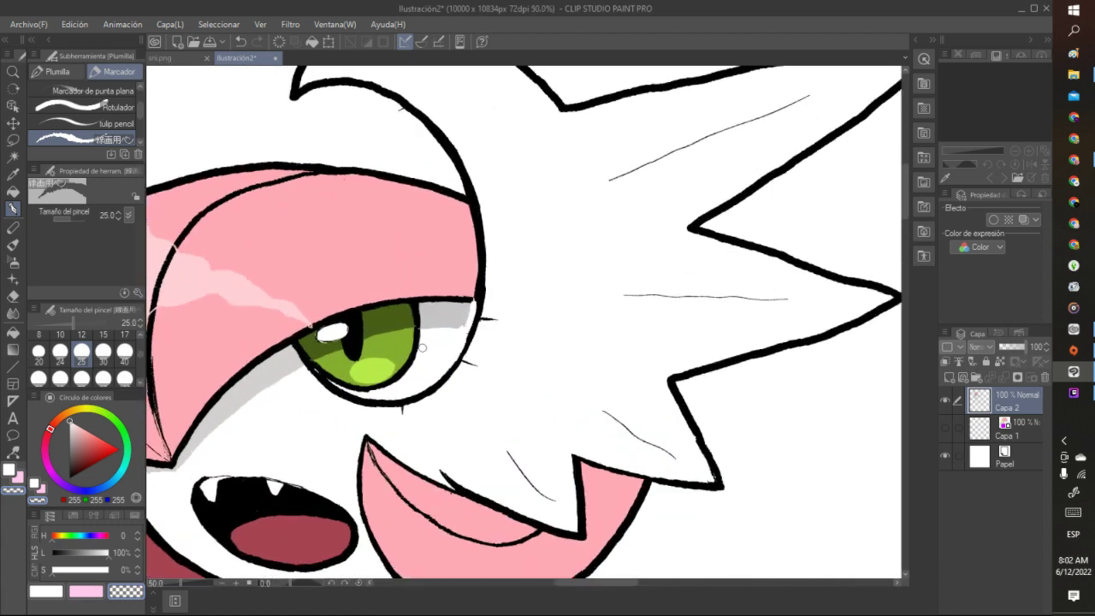
{"action": "left_click", "coordinate": [13, 174]}
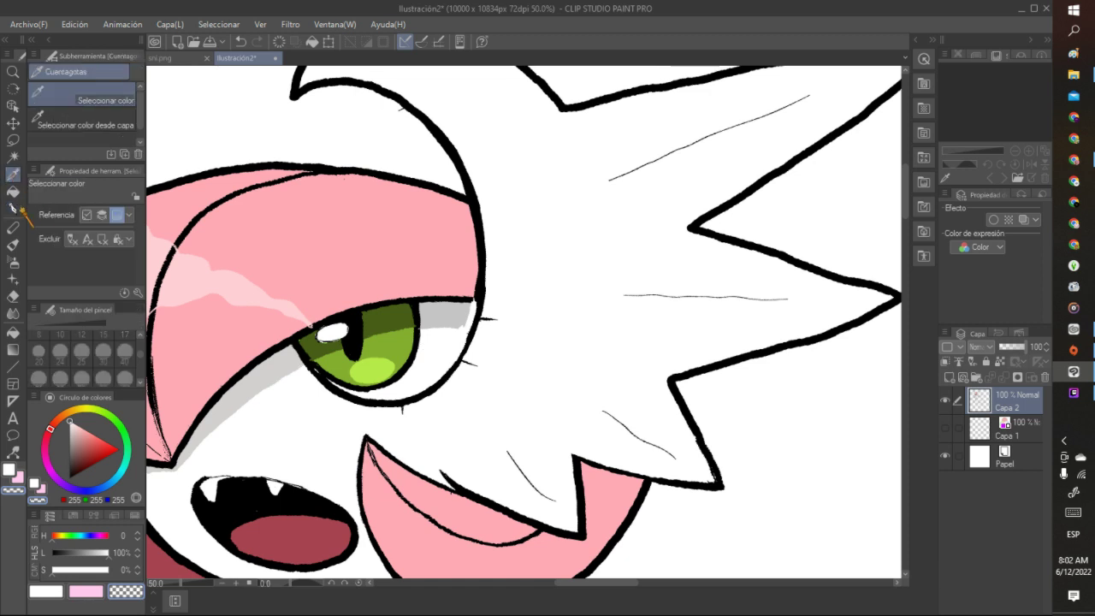
{"action": "left_click", "coordinate": [13, 208]}
{"action": "left_click", "coordinate": [69, 476]}
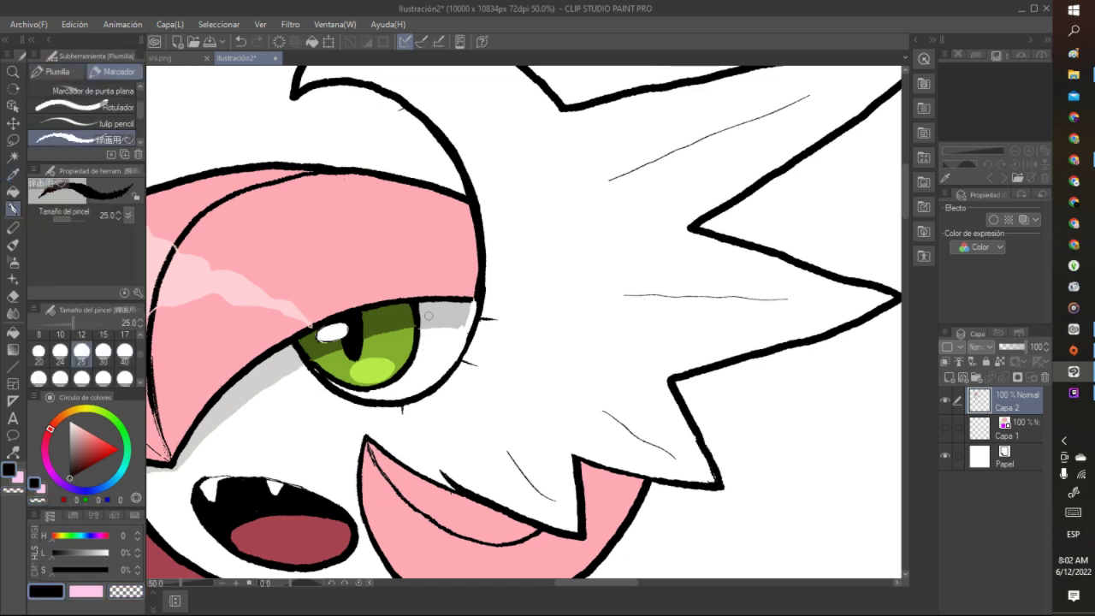
{"action": "mouse_move", "coordinate": [417, 303]}
{"action": "left_mouse_down"}
{"action": "mouse_move", "coordinate": [401, 382]}
{"action": "mouse_move", "coordinate": [344, 395]}
{"action": "mouse_move", "coordinate": [407, 381]}
{"action": "mouse_move", "coordinate": [420, 362]}
{"action": "mouse_move", "coordinate": [421, 309]}
{"action": "left_mouse_up"}
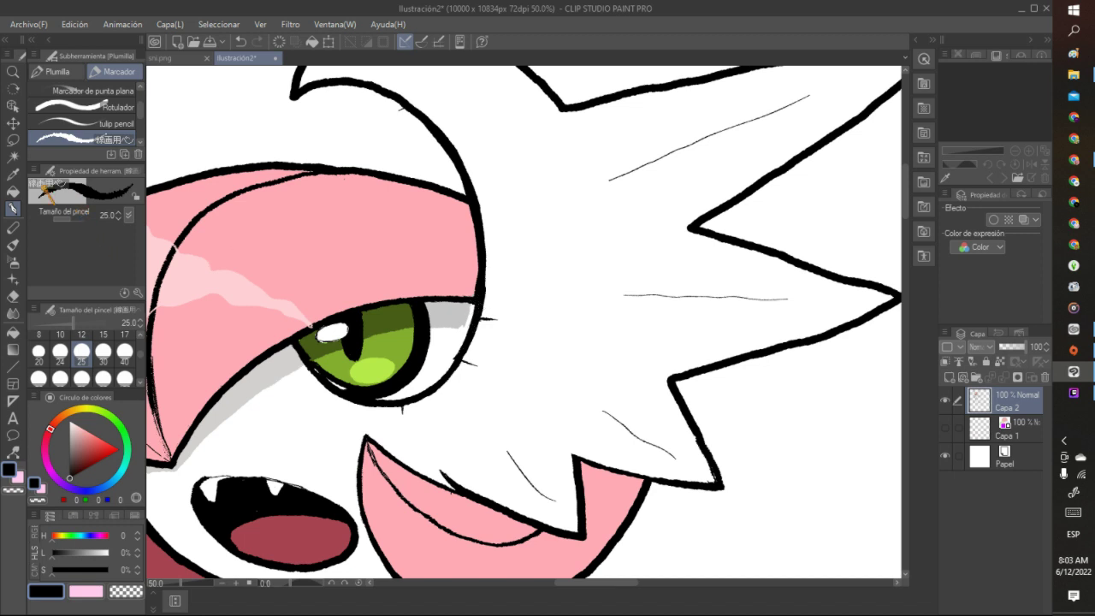
Sample the grey shadow colour from the eye white and touch up its shaded outer corner with the marker
{"action": "left_click", "coordinate": [13, 174]}
{"action": "left_click", "coordinate": [449, 312]}
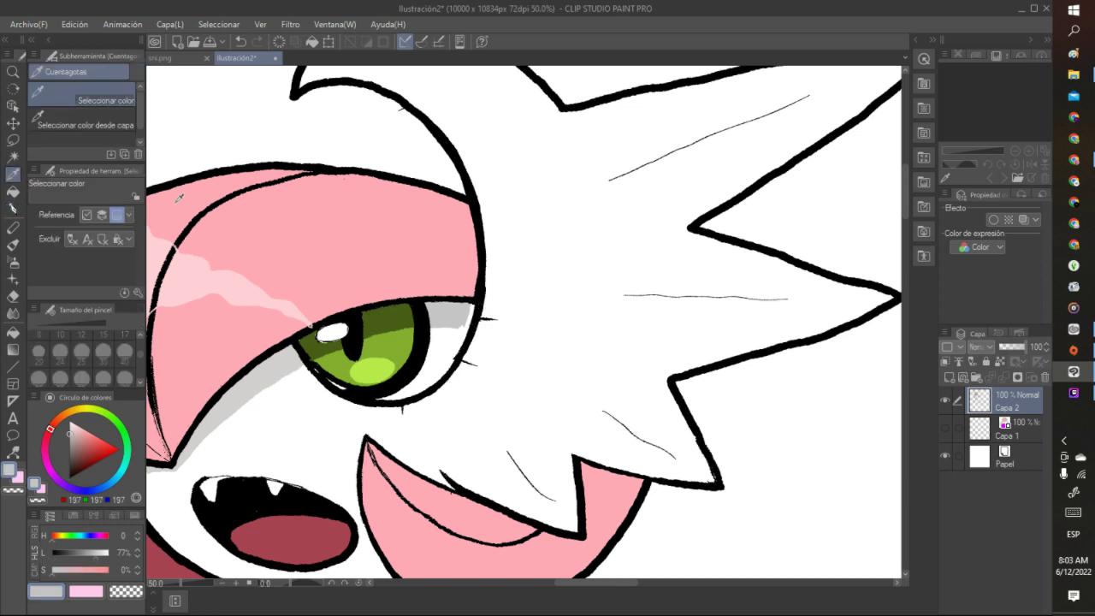
{"action": "left_click", "coordinate": [13, 208]}
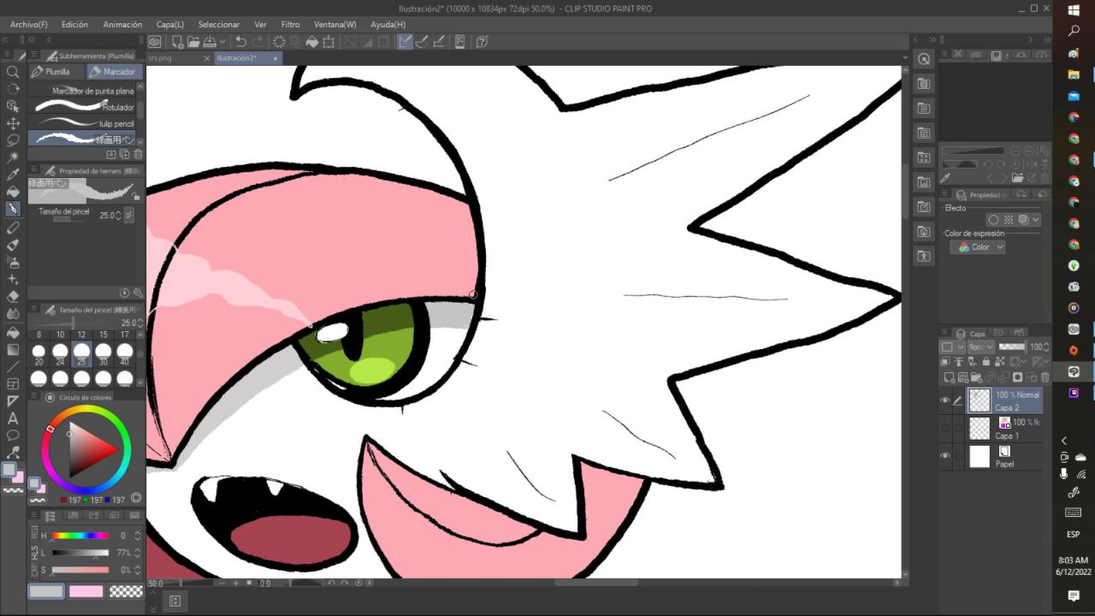
Sample the iris's medium green and paint over the inner side of its thick lower black outline with the marker
{"action": "left_click", "coordinate": [12, 173]}
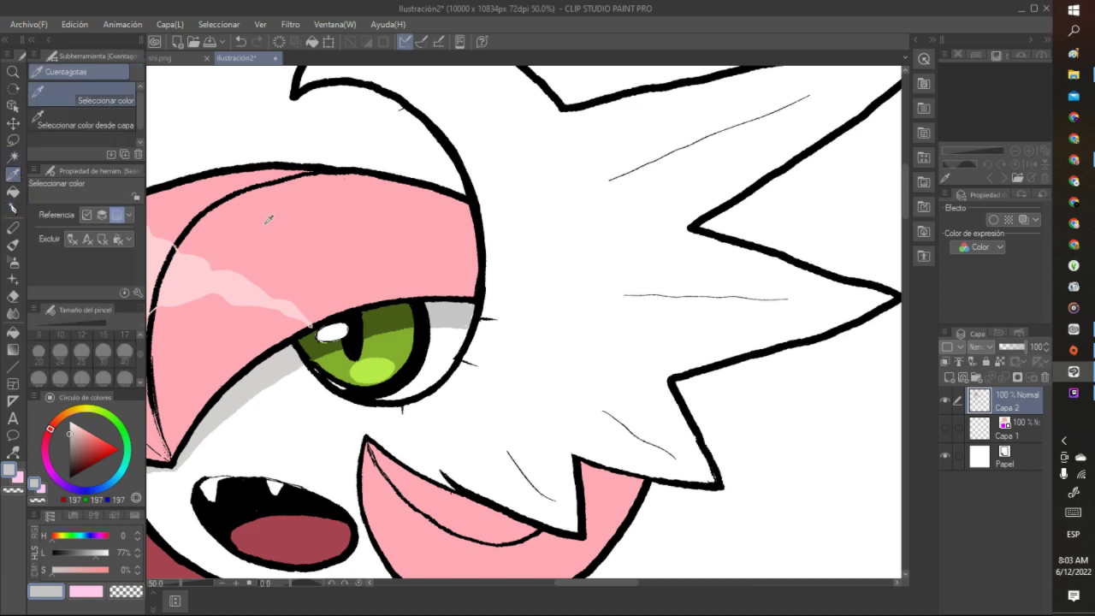
{"action": "left_click", "coordinate": [394, 336]}
{"action": "left_click", "coordinate": [13, 208]}
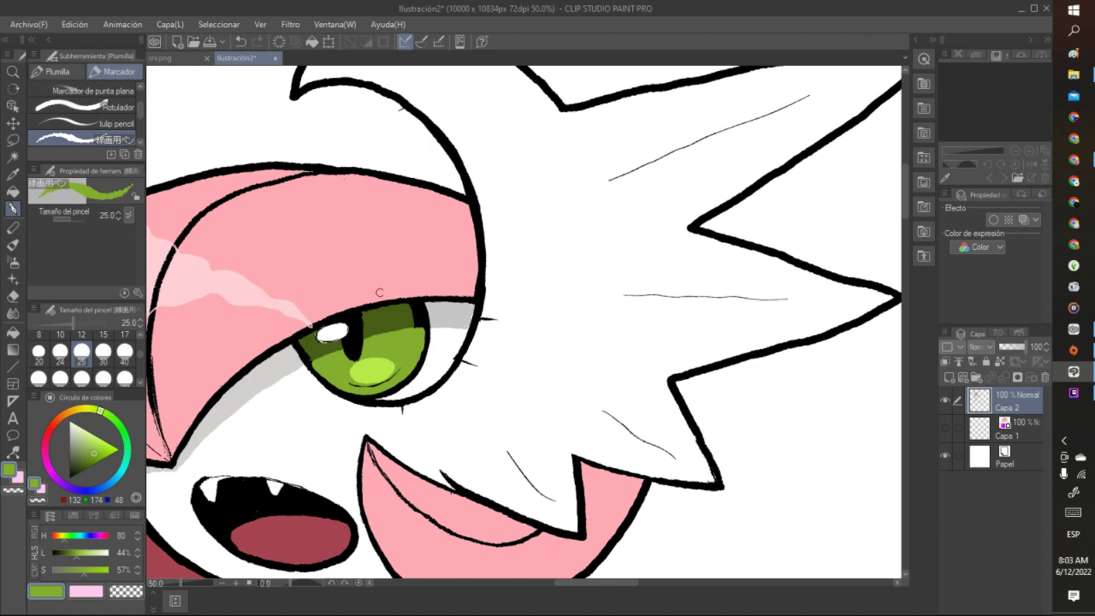
Sample the iris's dark green and extend the shaded upper area over the inner side of the thick outer outline
{"action": "left_click", "coordinate": [13, 174]}
{"action": "left_click", "coordinate": [378, 308]}
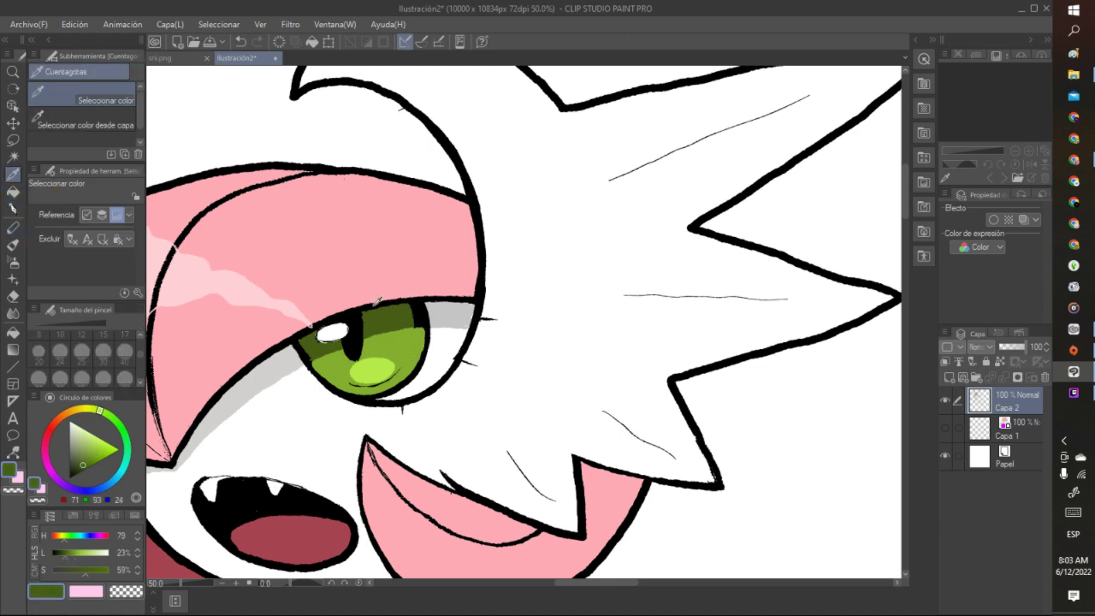
{"action": "left_click", "coordinate": [14, 208]}
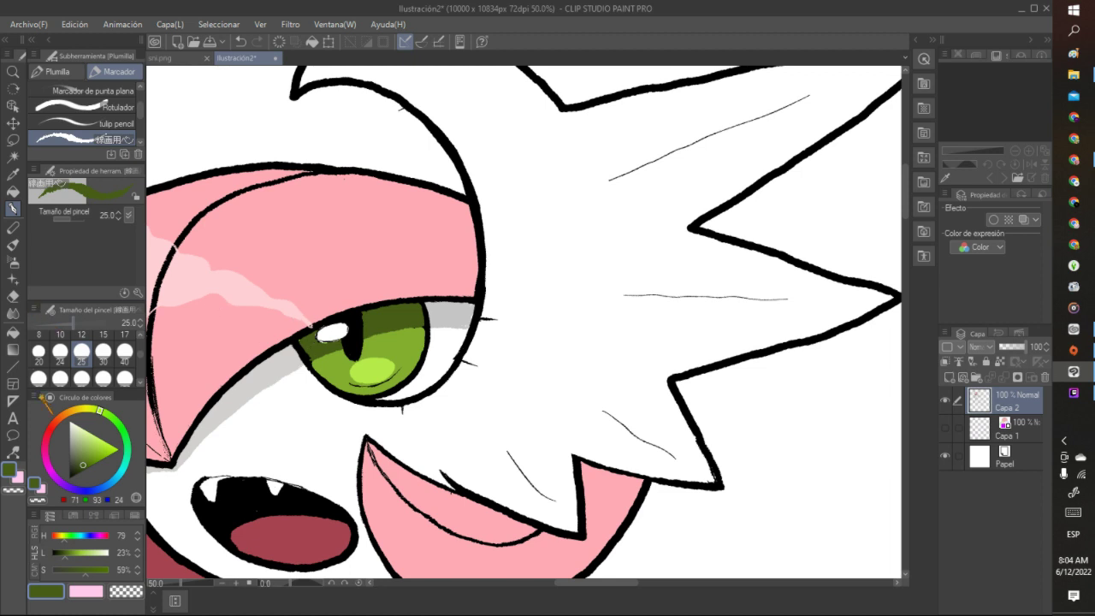
Set the drawing colour to black and retouch the iris's outline on its inner side
{"action": "left_click", "coordinate": [56, 553]}
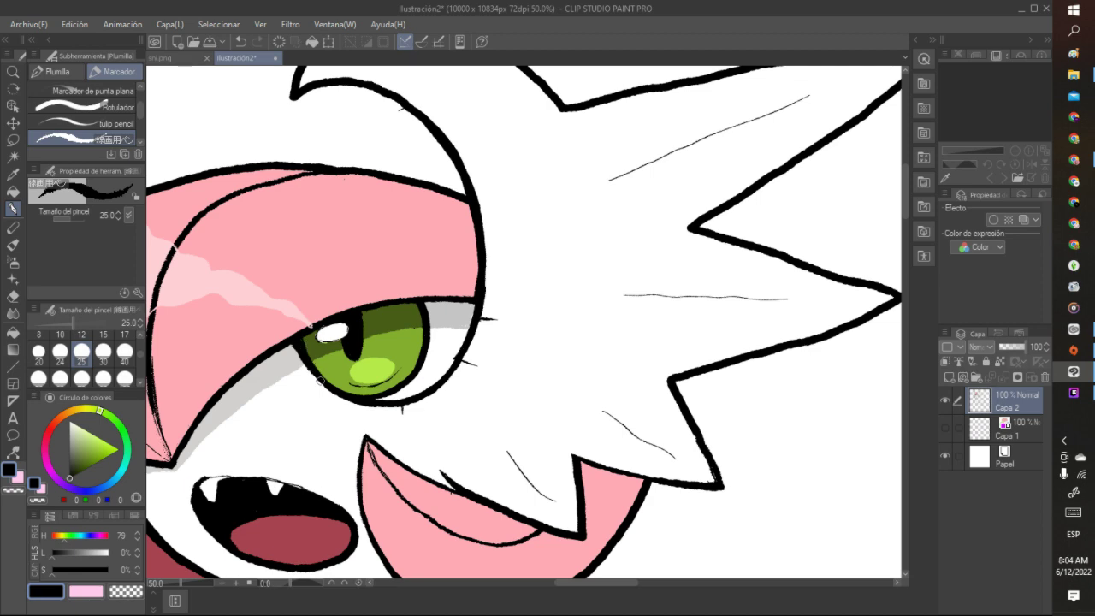
{"action": "scroll", "coordinate": [319, 380], "scroll_direction": "down", "scroll_amount": 4}
{"action": "scroll", "coordinate": [314, 373], "scroll_direction": "up", "scroll_amount": 3}
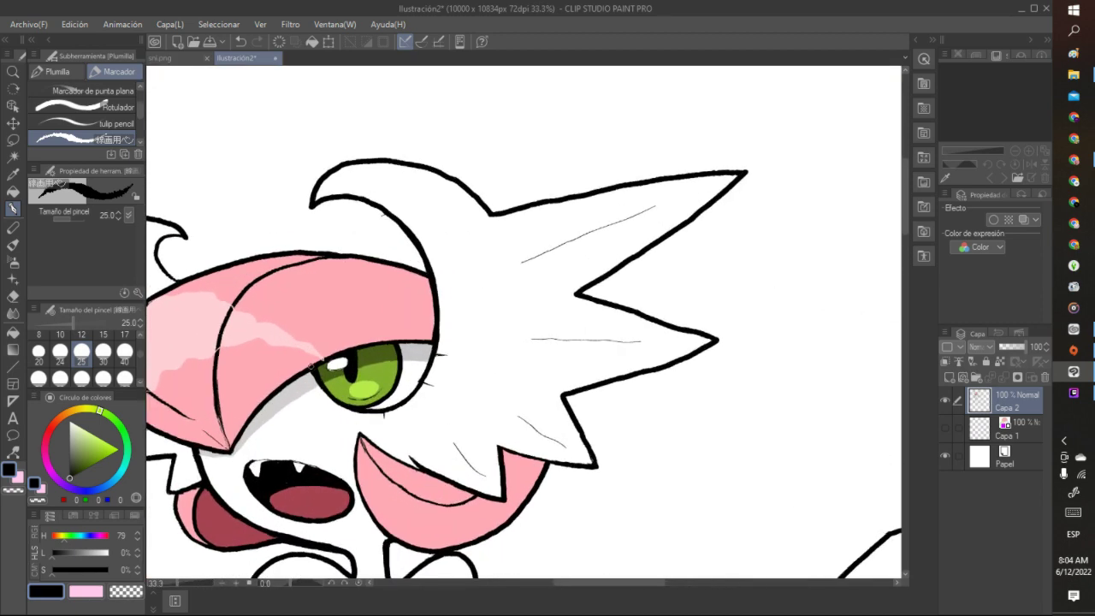
{"action": "scroll", "coordinate": [318, 364], "scroll_direction": "up", "scroll_amount": 5}
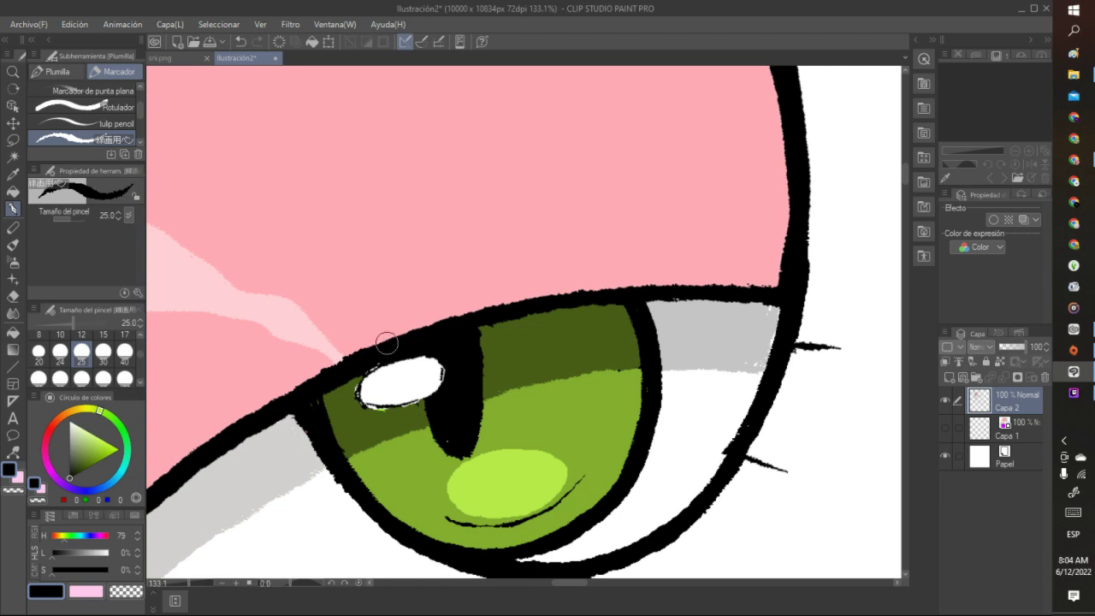
{"action": "scroll", "coordinate": [385, 277], "scroll_direction": "down", "scroll_amount": 5}
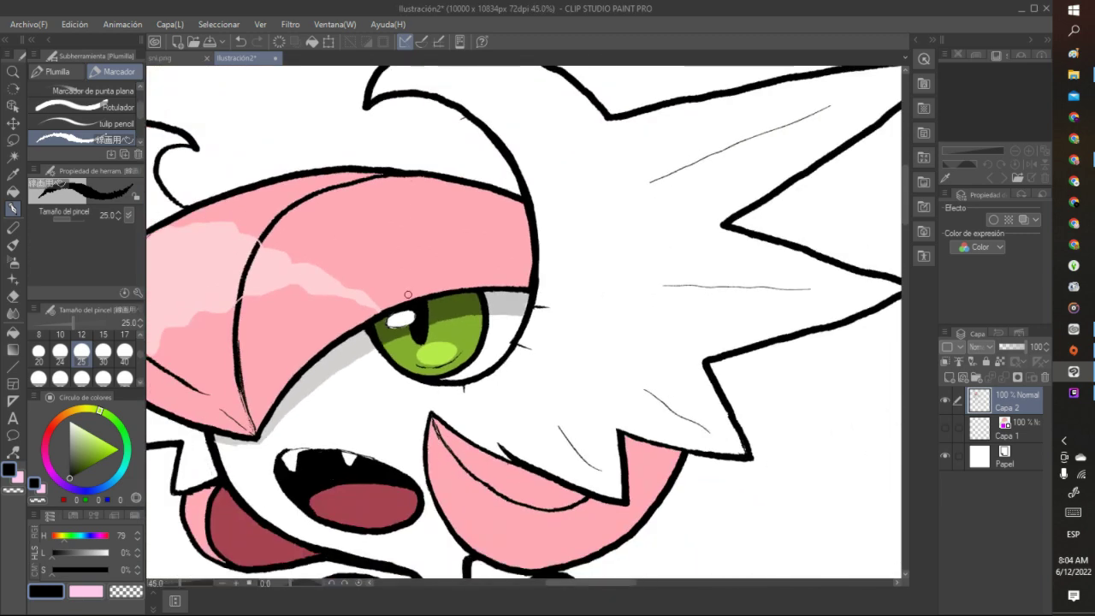
{"action": "scroll", "coordinate": [408, 294], "scroll_direction": "down", "scroll_amount": 6}
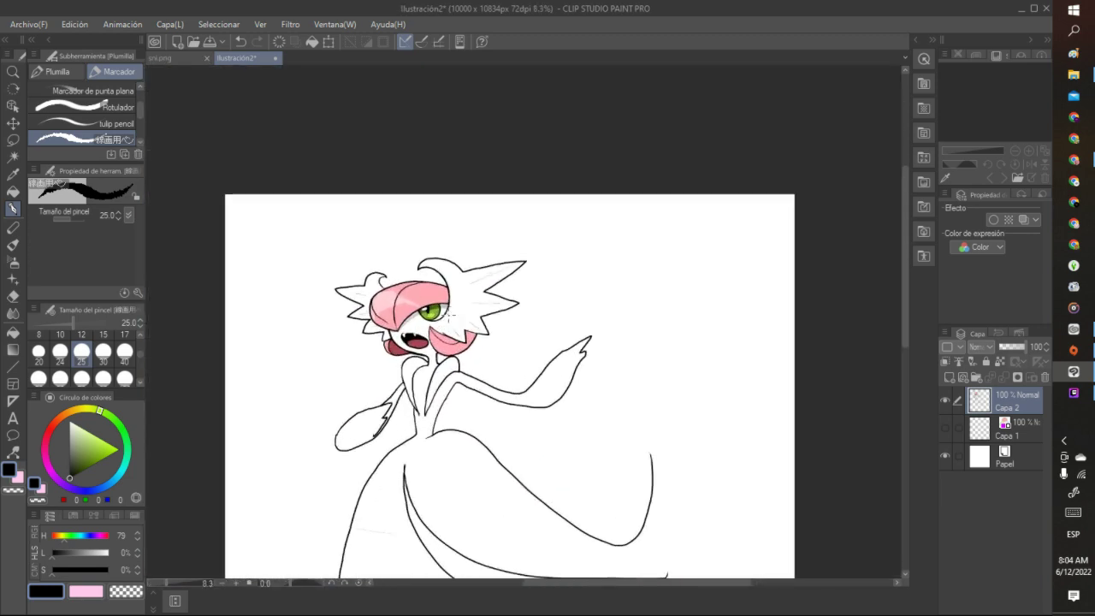
Erase a small highlight streak across the iris's outer edge using the marker with transparent colour, undoing the earlier attempt
{"action": "scroll", "coordinate": [447, 316], "scroll_direction": "up", "scroll_amount": 6}
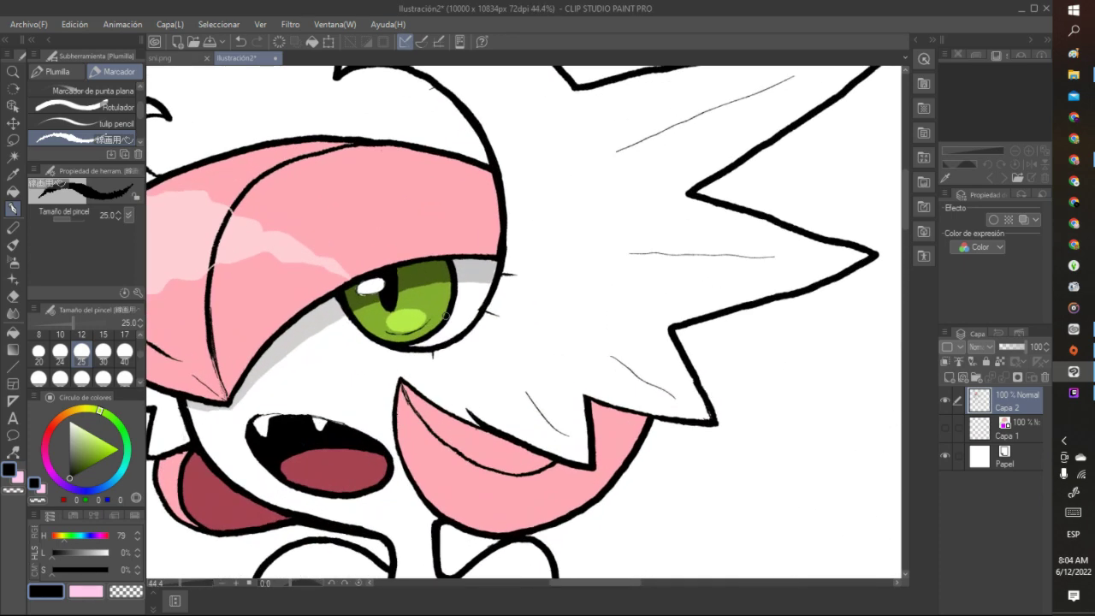
{"action": "left_click", "coordinate": [126, 593]}
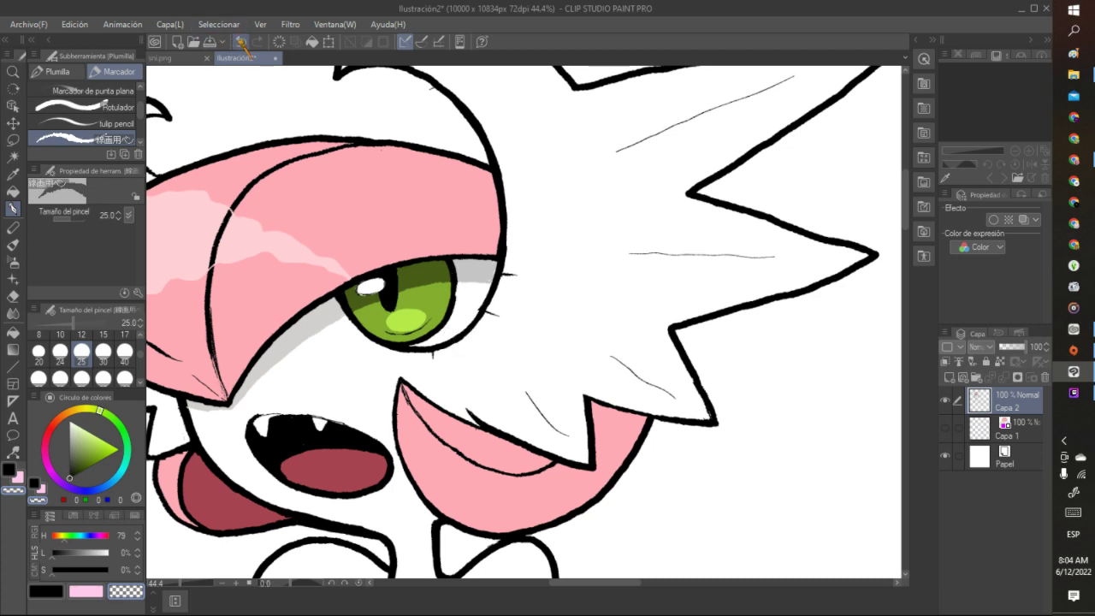
{"action": "left_click", "coordinate": [241, 42]}
{"action": "left_click_drag", "start_coordinate": [440, 293], "coordinate": [456, 291]}
Sample the iris's medium green and paint over part of the light green highlight to shape it into a thinner crescent
{"action": "scroll", "coordinate": [461, 292], "scroll_direction": "down", "scroll_amount": 10}
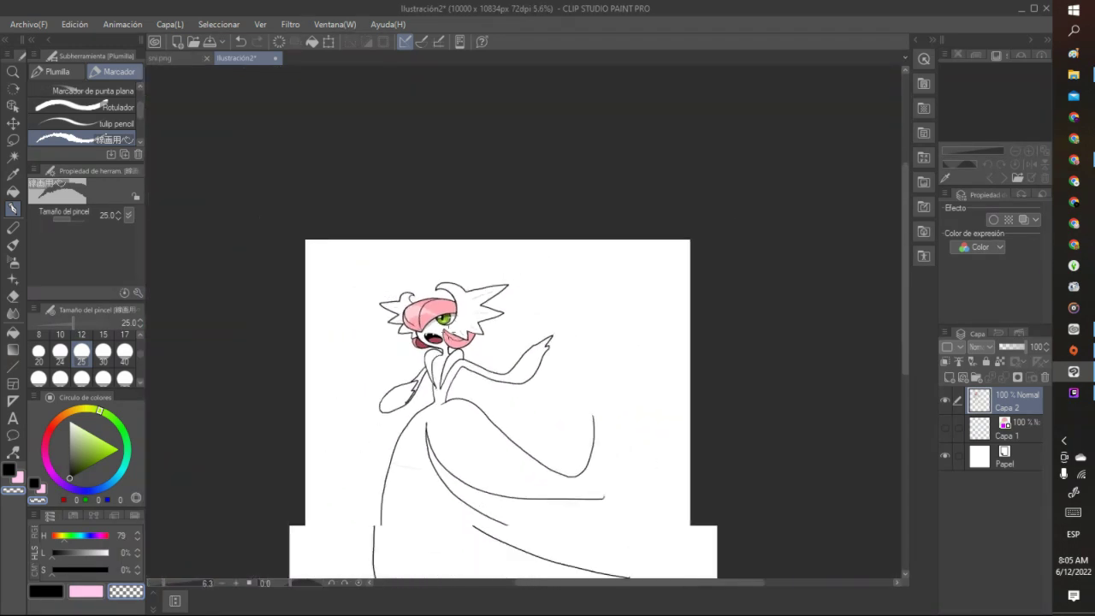
{"action": "scroll", "coordinate": [441, 332], "scroll_direction": "up", "scroll_amount": 4}
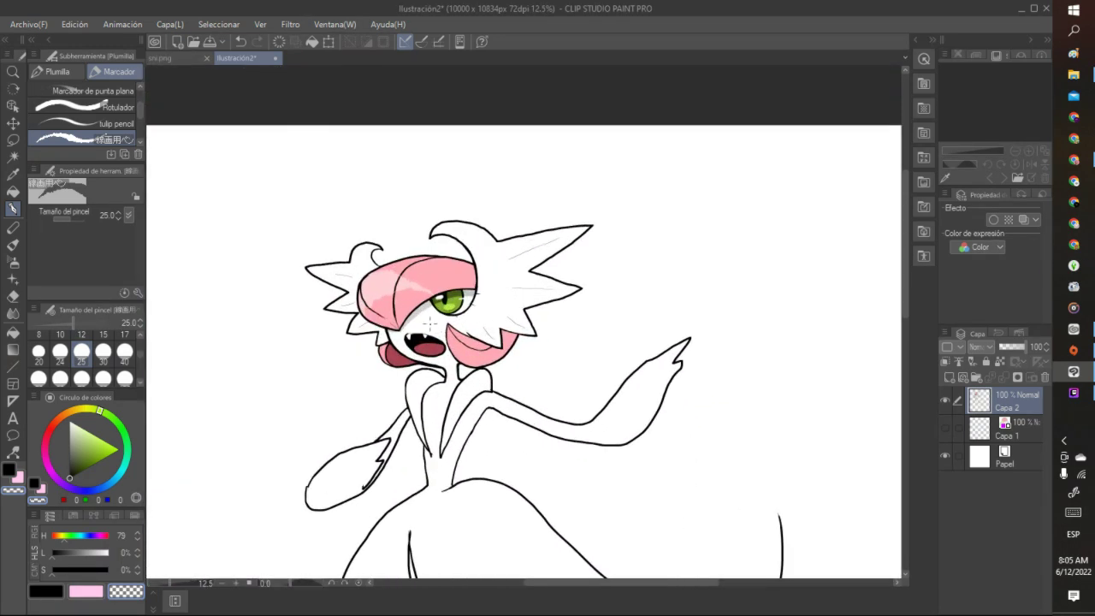
{"action": "scroll", "coordinate": [429, 321], "scroll_direction": "up", "scroll_amount": 4}
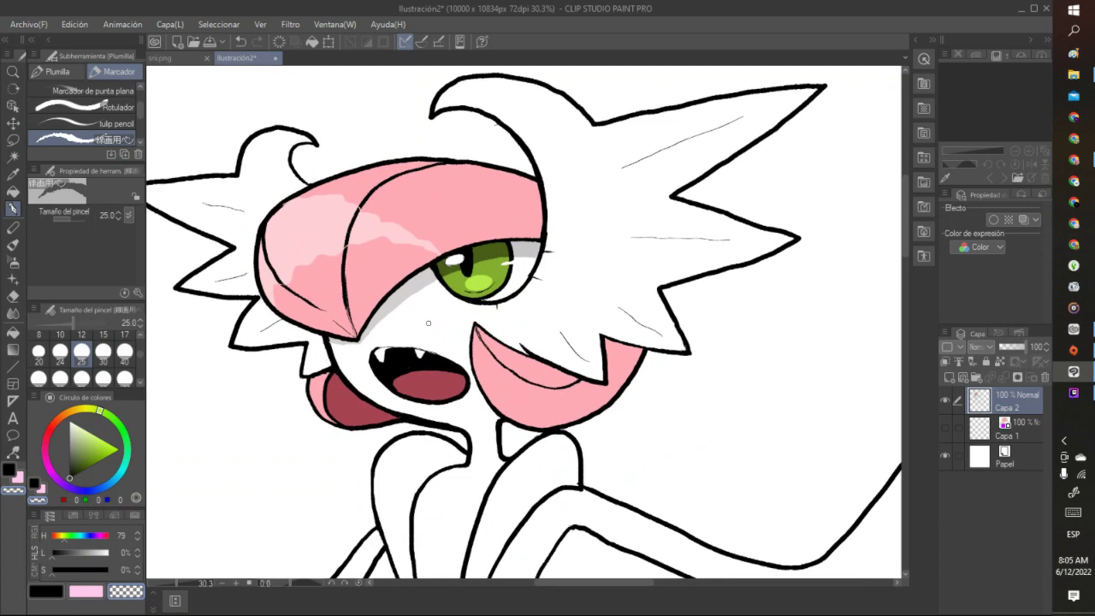
{"action": "left_click", "coordinate": [507, 260], "text": "alt"}
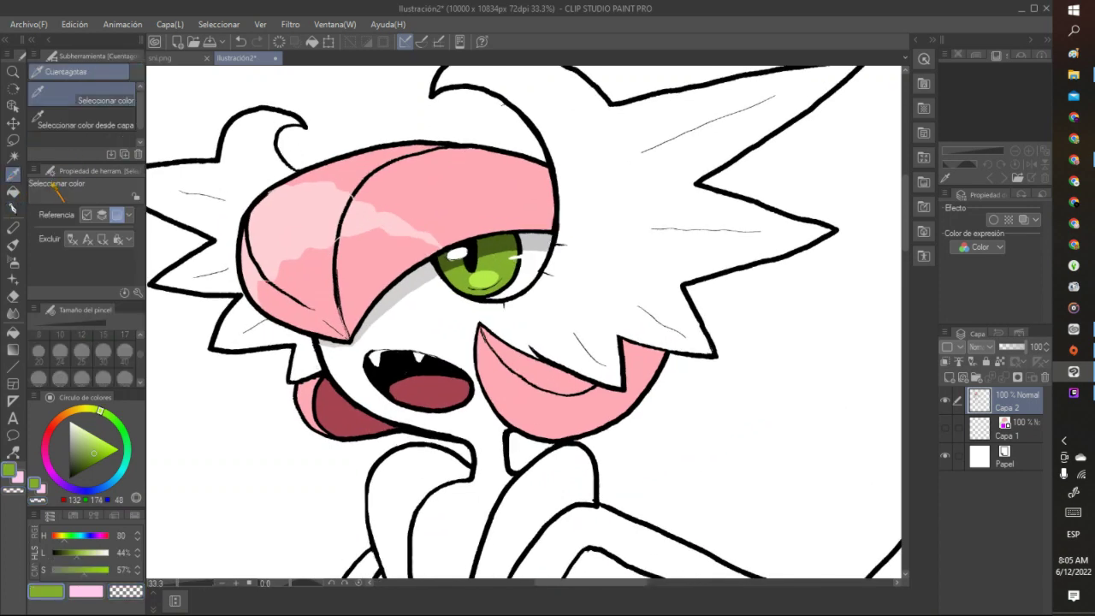
{"action": "mouse_move", "coordinate": [463, 277]}
{"action": "left_mouse_down"}
{"action": "mouse_move", "coordinate": [501, 272]}
{"action": "mouse_move", "coordinate": [459, 279]}
{"action": "left_mouse_up"}
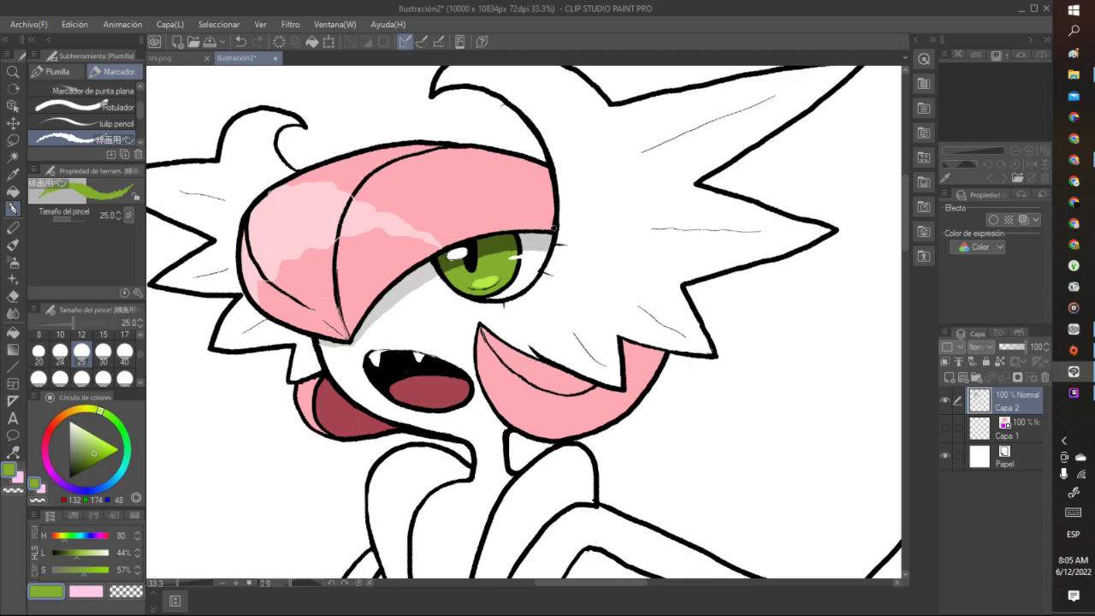
Try painting a lighter red highlight on the tongue using a colour based on the tongue's red, and undo it
{"action": "scroll", "coordinate": [555, 228], "scroll_direction": "down", "scroll_amount": 5}
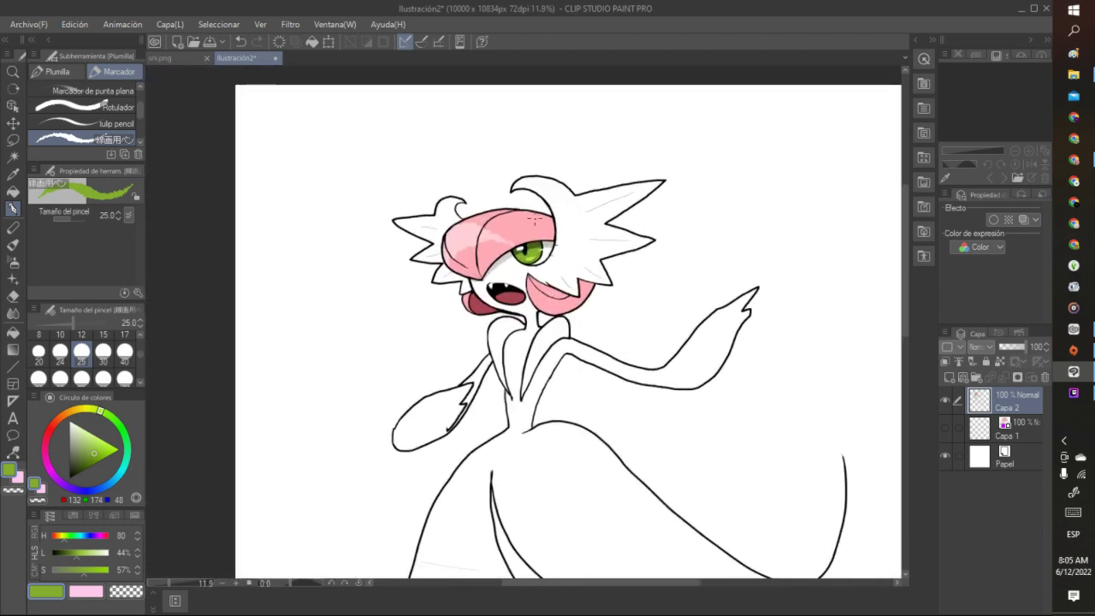
{"action": "scroll", "coordinate": [534, 219], "scroll_direction": "up", "scroll_amount": 3}
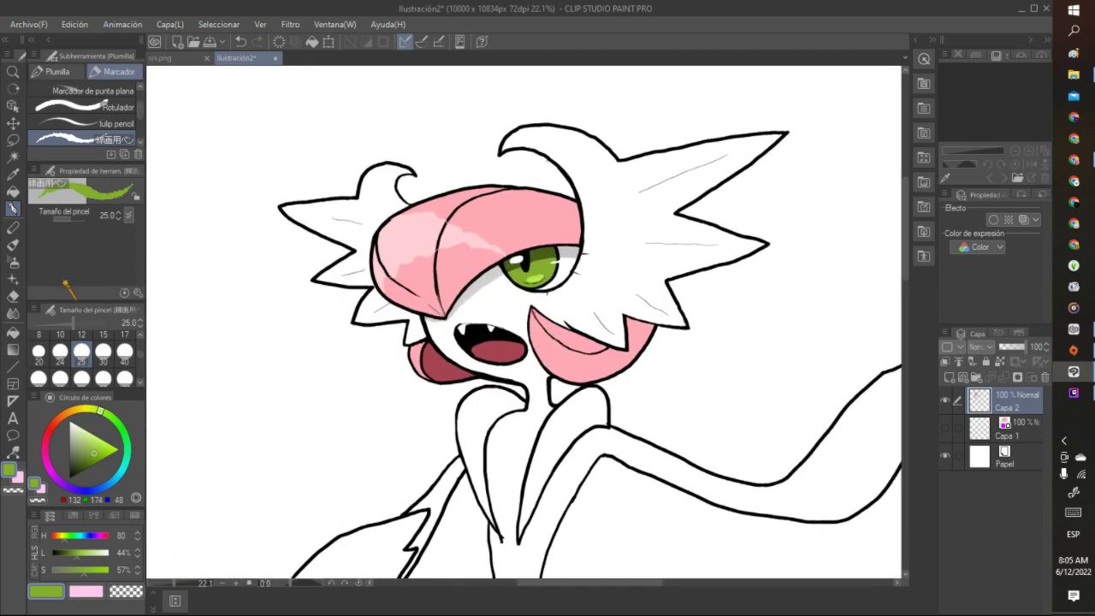
{"action": "left_click", "coordinate": [12, 174]}
{"action": "left_click", "coordinate": [503, 349]}
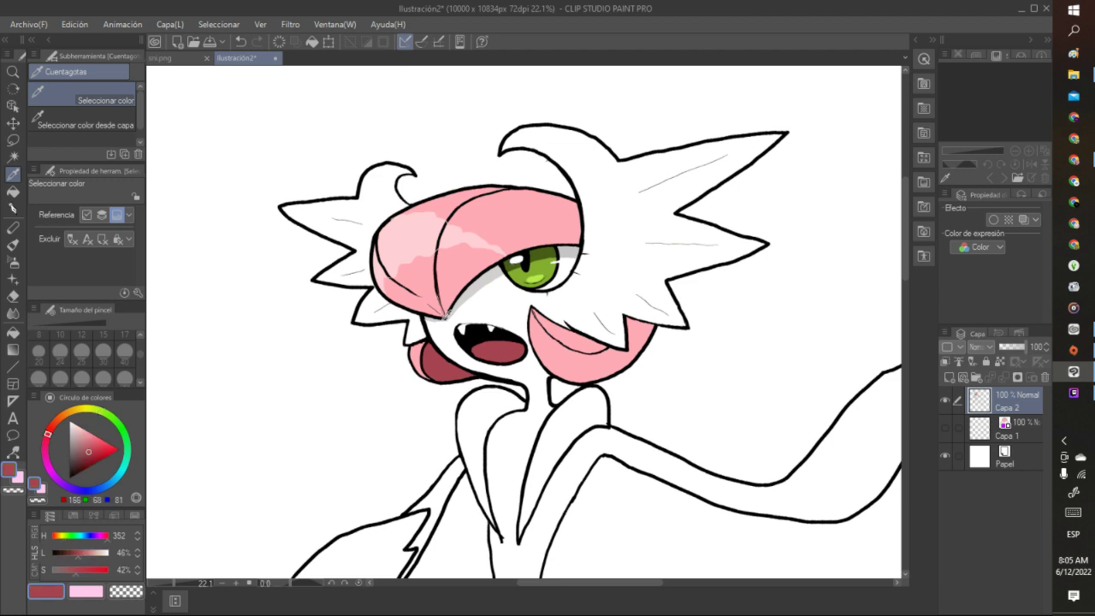
{"action": "left_click", "coordinate": [13, 208]}
{"action": "left_click", "coordinate": [91, 439]}
{"action": "left_click", "coordinate": [88, 444]}
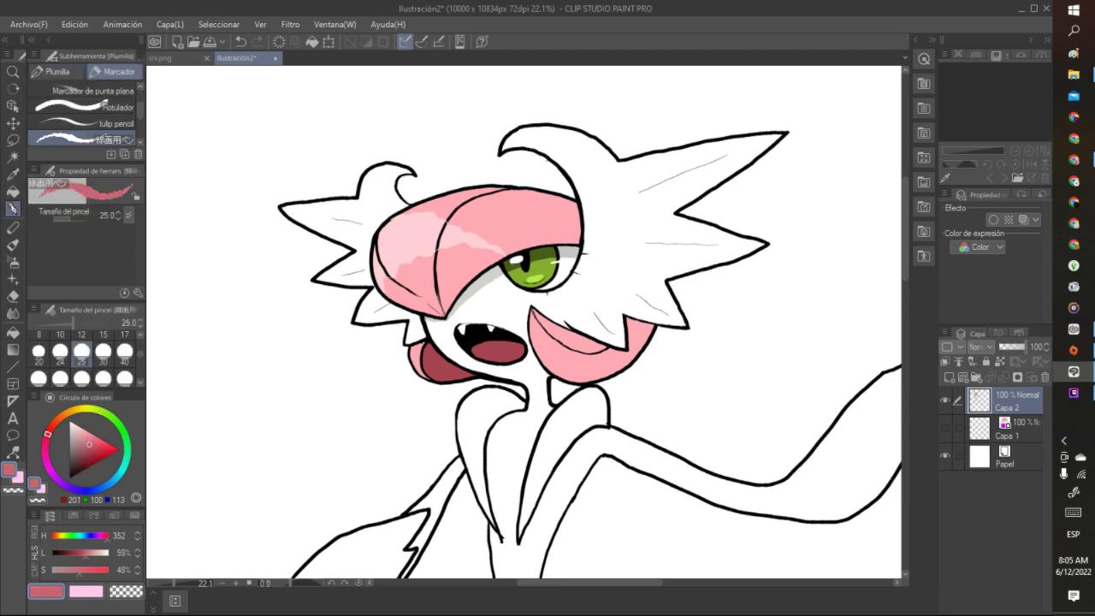
{"action": "left_click_drag", "start_coordinate": [490, 347], "coordinate": [499, 347]}
{"action": "left_click", "coordinate": [240, 41]}
Sample the dark red of the far hair lobe, lighten it to 53% lightness, and draw a shadow boundary across the near pink lobe
{"action": "key", "text": "ctrl+plus"}
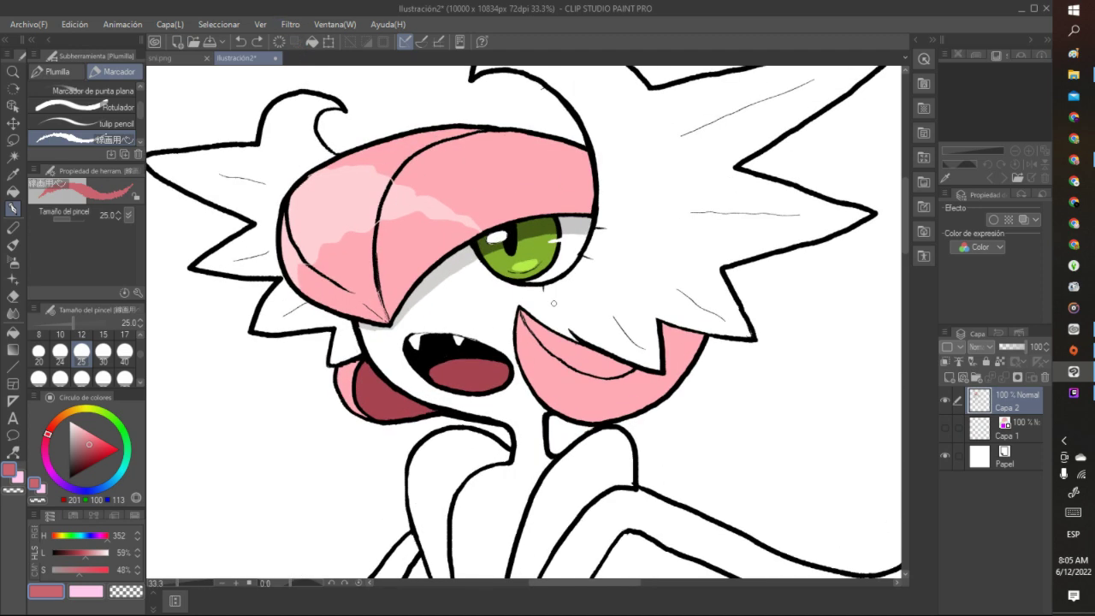
{"action": "key", "text": "i"}
{"action": "left_click", "coordinate": [402, 405]}
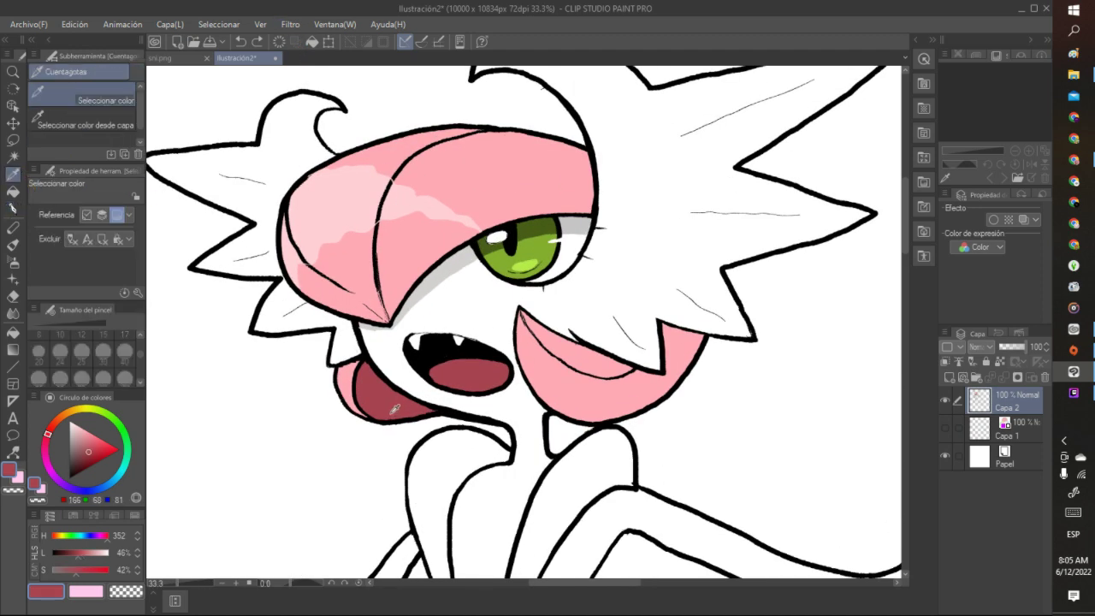
{"action": "left_click", "coordinate": [93, 445]}
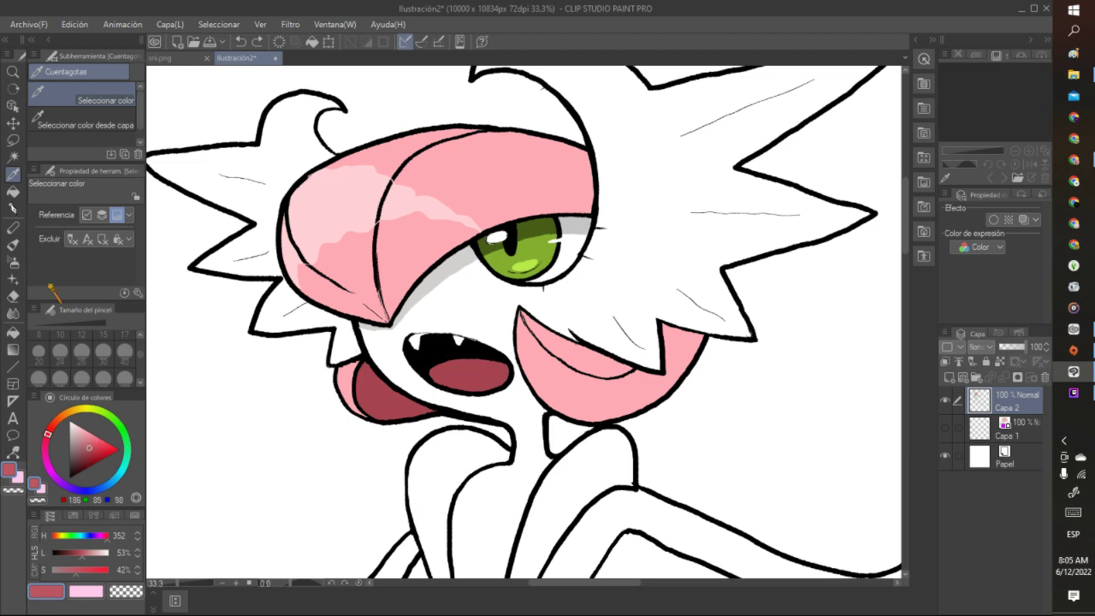
{"action": "left_click", "coordinate": [13, 208]}
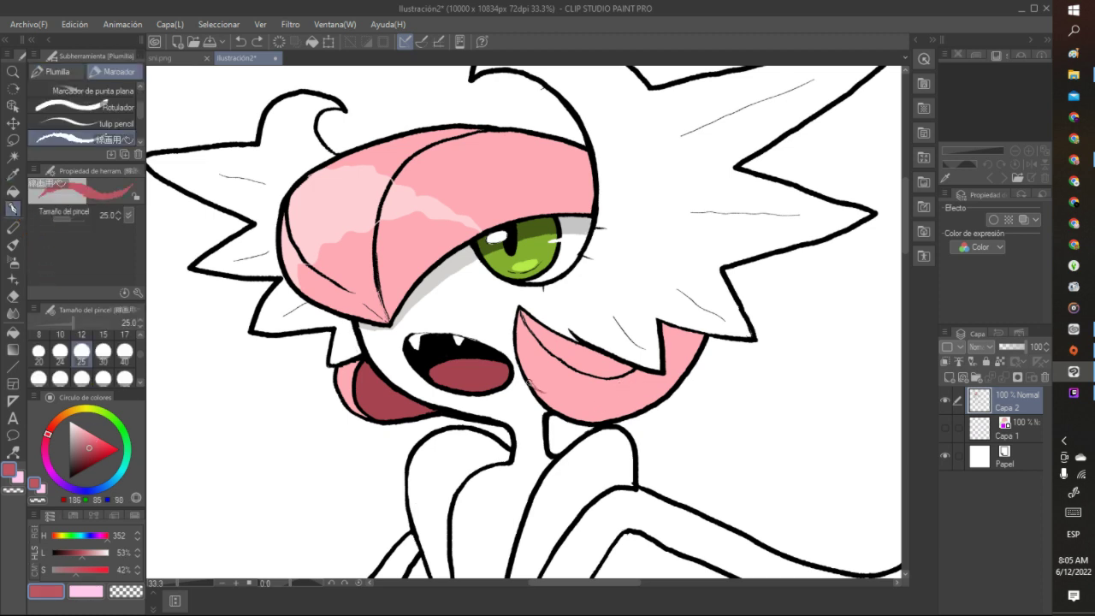
{"action": "mouse_move", "coordinate": [547, 392]}
{"action": "left_mouse_down"}
{"action": "mouse_move", "coordinate": [586, 390]}
{"action": "mouse_move", "coordinate": [603, 365]}
{"action": "left_mouse_up"}
Fill the shaded sections of the near pink hair lobe with the lightened red
{"action": "key", "text": "g"}
{"action": "left_click", "coordinate": [685, 339]}
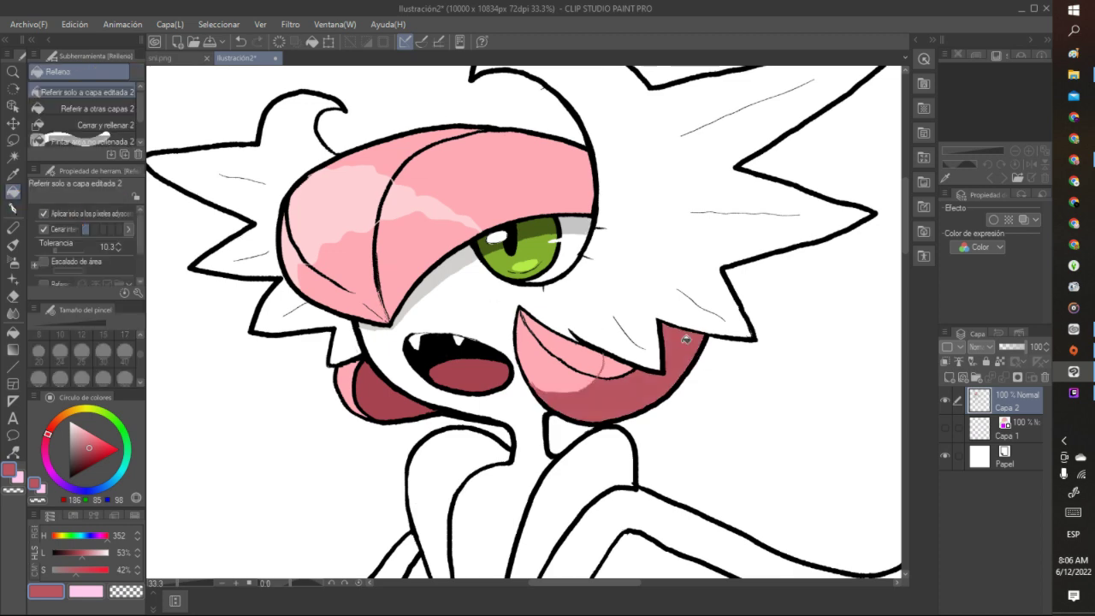
{"action": "left_click", "coordinate": [614, 366]}
Erase the rough outer edge of the mouth's upper outline using the marker with transparent colour
{"action": "scroll", "coordinate": [606, 358], "scroll_direction": "down", "scroll_amount": 7}
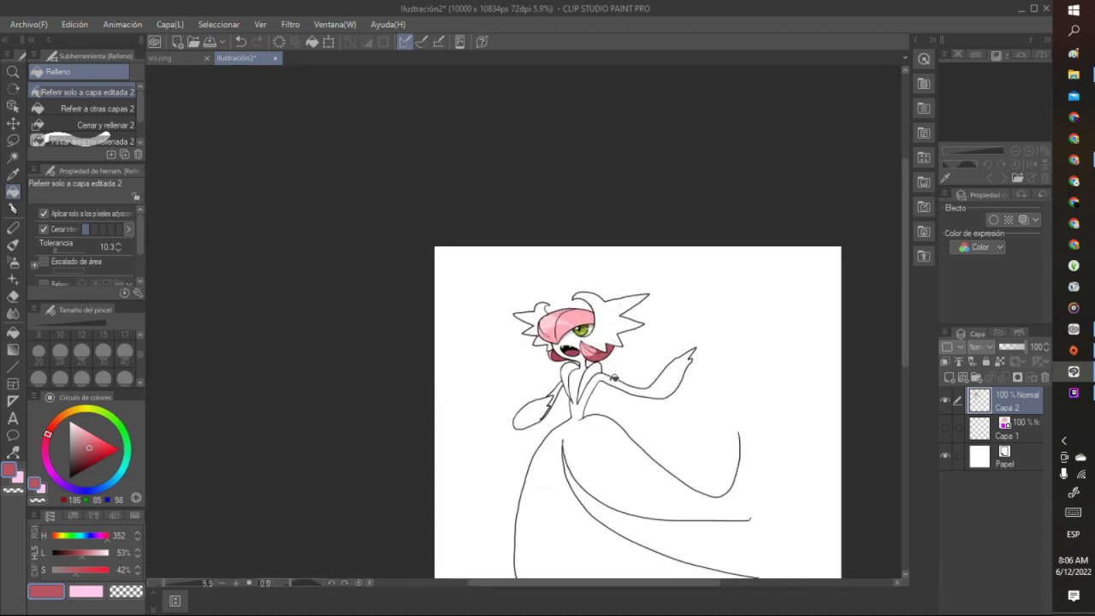
{"action": "scroll", "coordinate": [613, 377], "scroll_direction": "up", "scroll_amount": 2}
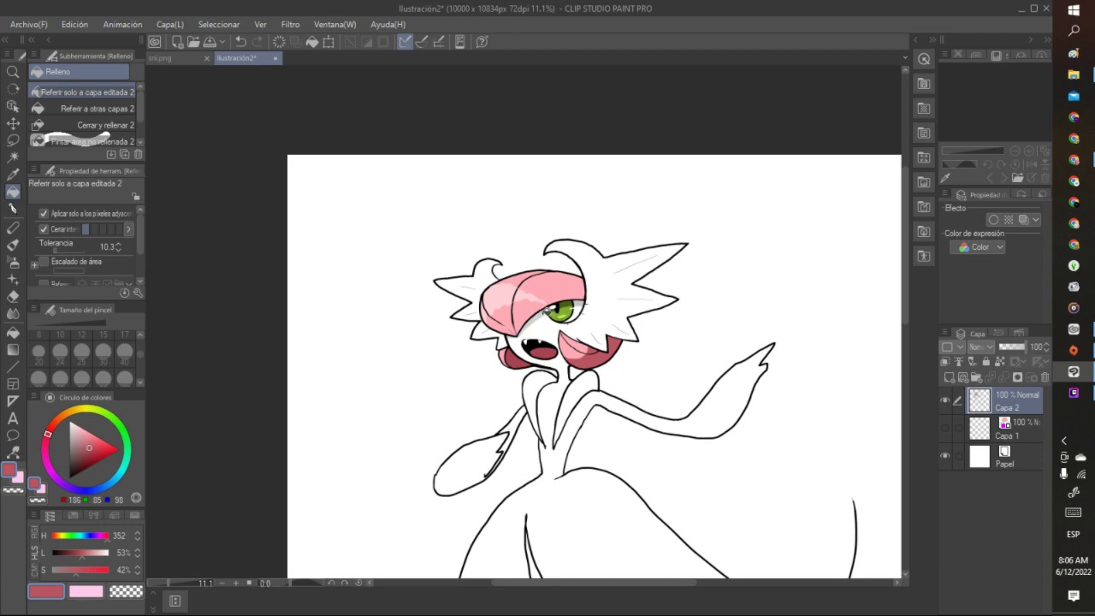
{"action": "scroll", "coordinate": [562, 316], "scroll_direction": "up", "scroll_amount": 1}
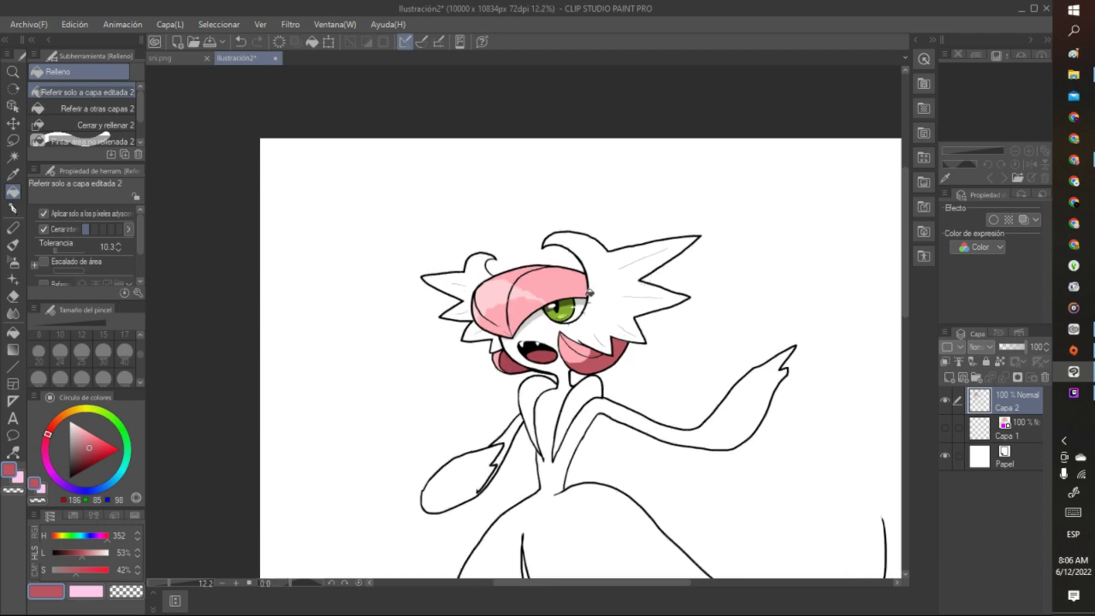
{"action": "scroll", "coordinate": [590, 292], "scroll_direction": "up", "scroll_amount": 4}
{"action": "scroll", "coordinate": [593, 308], "scroll_direction": "up", "scroll_amount": 2}
{"action": "scroll", "coordinate": [593, 308], "scroll_direction": "up", "scroll_amount": 1}
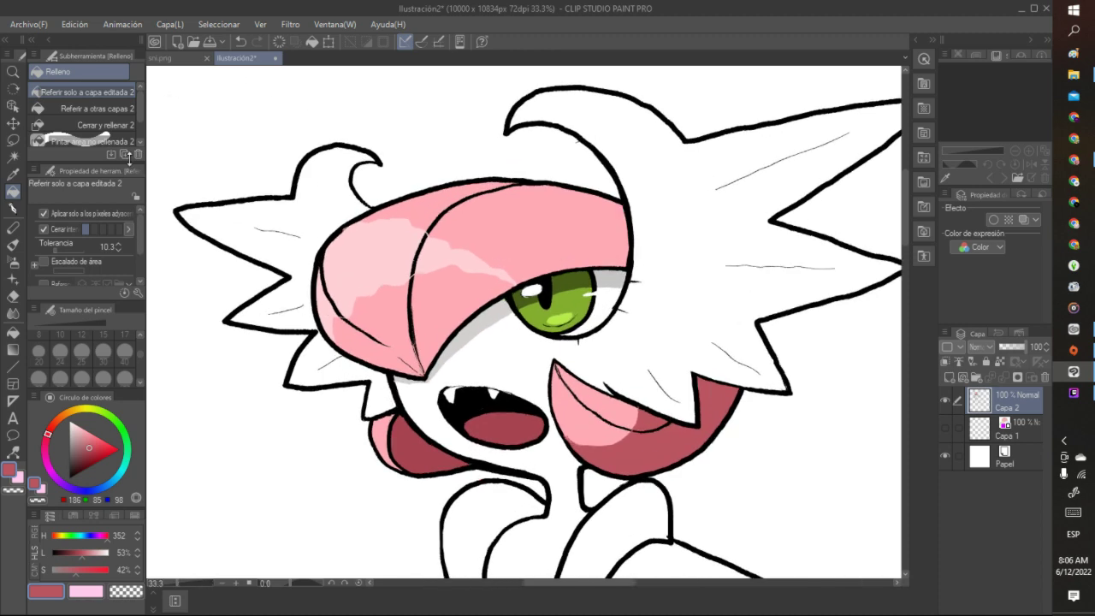
{"action": "left_click", "coordinate": [13, 208]}
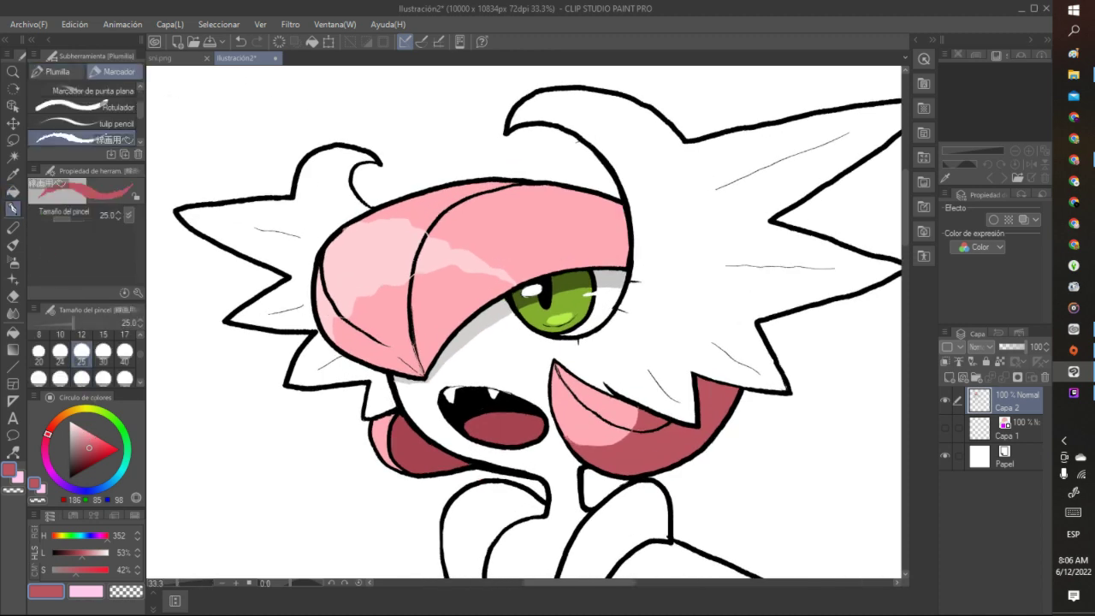
{"action": "key", "text": "c"}
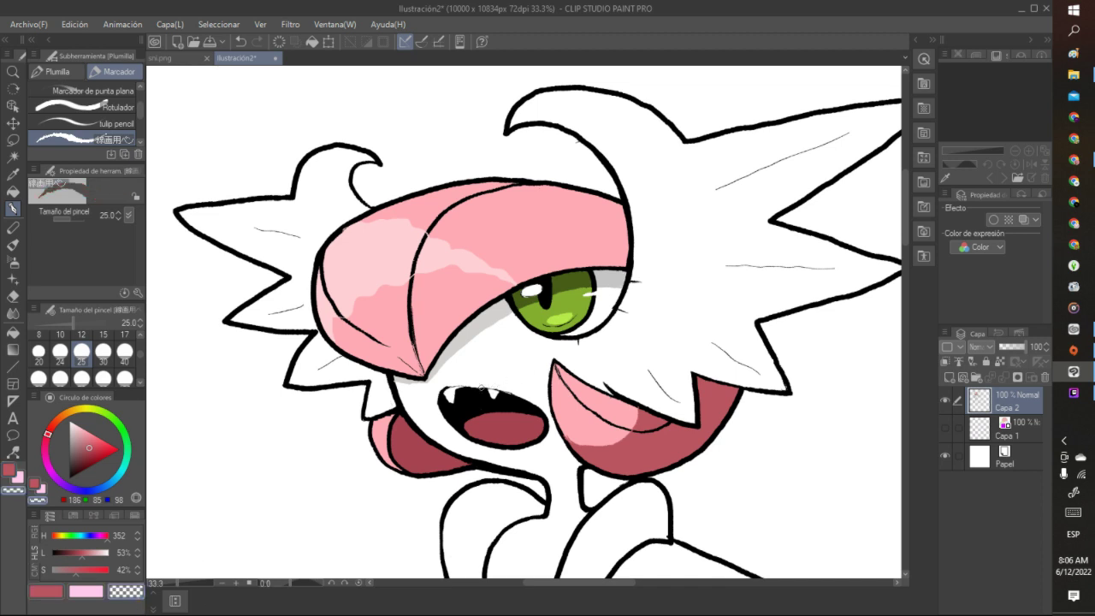
{"action": "mouse_move", "coordinate": [477, 389]}
{"action": "left_mouse_down"}
{"action": "mouse_move", "coordinate": [535, 400]}
{"action": "mouse_move", "coordinate": [505, 392]}
{"action": "mouse_move", "coordinate": [536, 403]}
{"action": "mouse_move", "coordinate": [550, 441]}
{"action": "left_mouse_up"}
Sample black from the mouth and redraw its outline around the outer end of the tongue
{"action": "left_click", "coordinate": [506, 390], "text": "alt"}
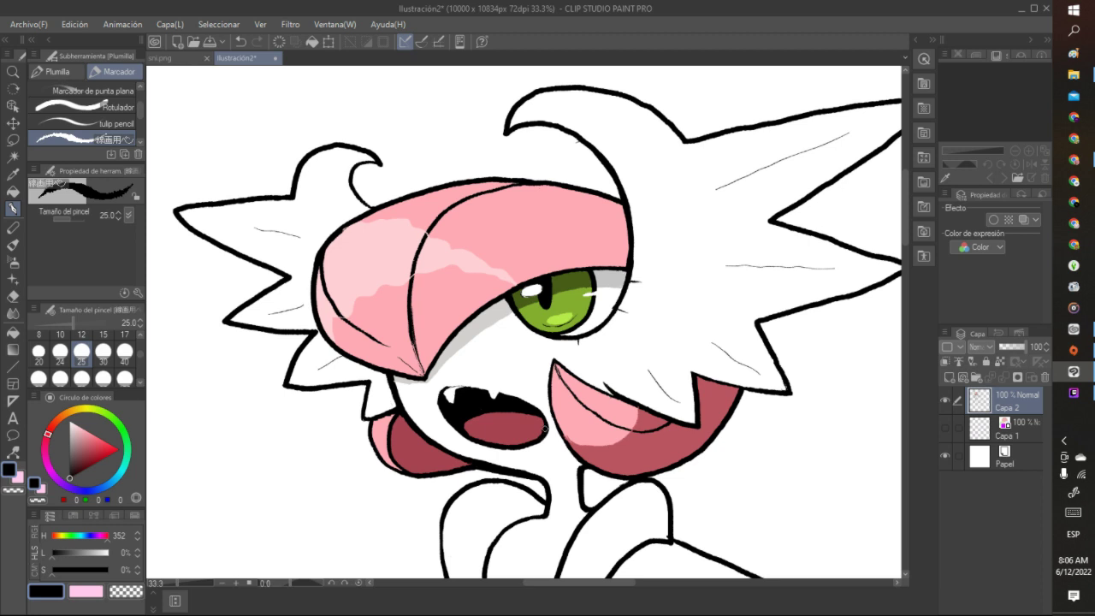
{"action": "mouse_move", "coordinate": [544, 428]}
{"action": "left_mouse_down"}
{"action": "mouse_move", "coordinate": [533, 413]}
{"action": "mouse_move", "coordinate": [532, 446]}
{"action": "left_mouse_up"}
{"action": "left_click_drag", "start_coordinate": [525, 414], "coordinate": [536, 423]}
{"action": "scroll", "coordinate": [535, 435], "scroll_direction": "down", "scroll_amount": 3}
{"action": "scroll", "coordinate": [531, 436], "scroll_direction": "up", "scroll_amount": 3}
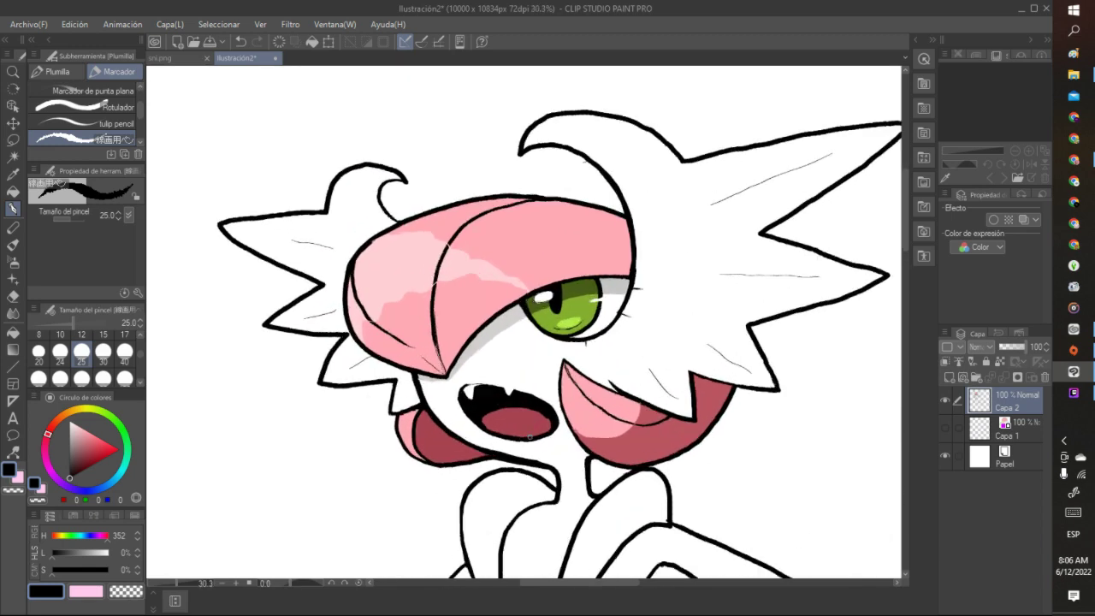
Clean up the mouth's lower outline around the tongue with short black and transparent marker strokes
{"action": "left_click", "coordinate": [130, 591]}
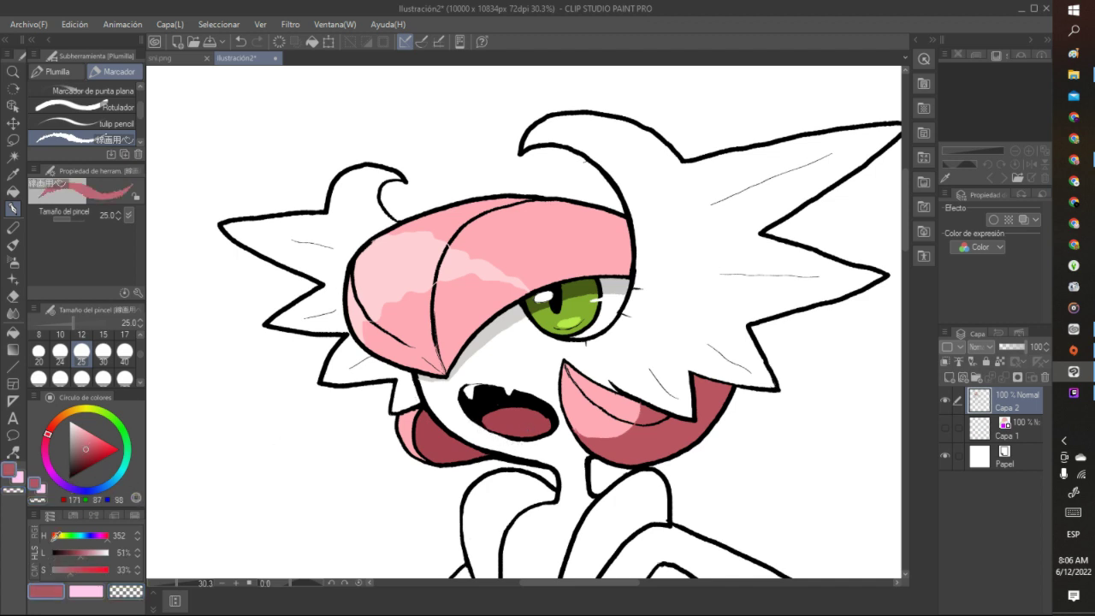
{"action": "left_click", "coordinate": [46, 591]}
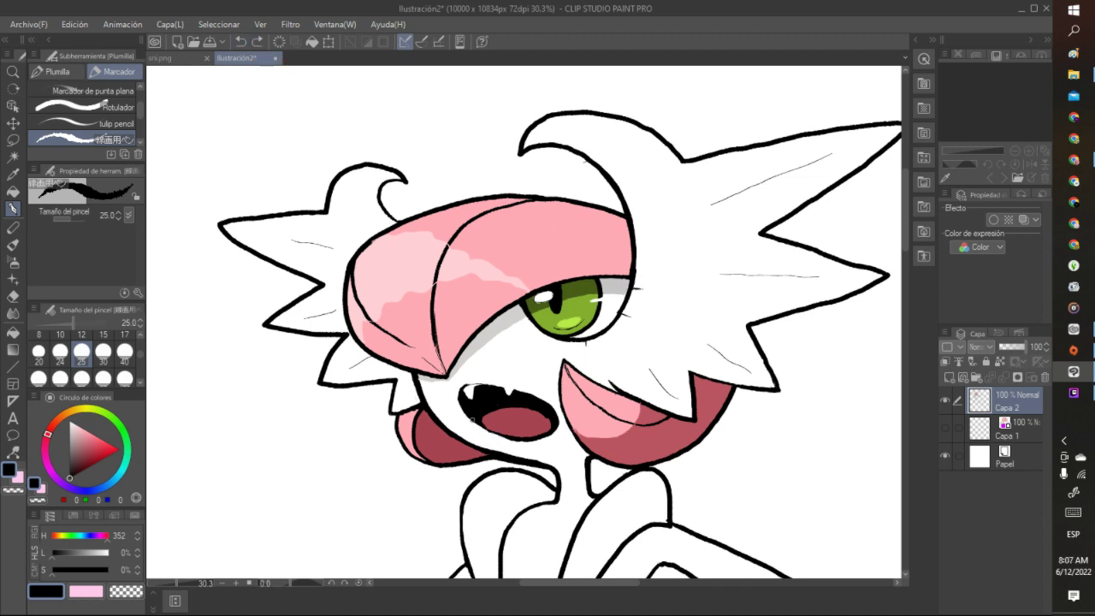
{"action": "left_click_drag", "start_coordinate": [471, 421], "coordinate": [478, 424]}
{"action": "key", "text": "c"}
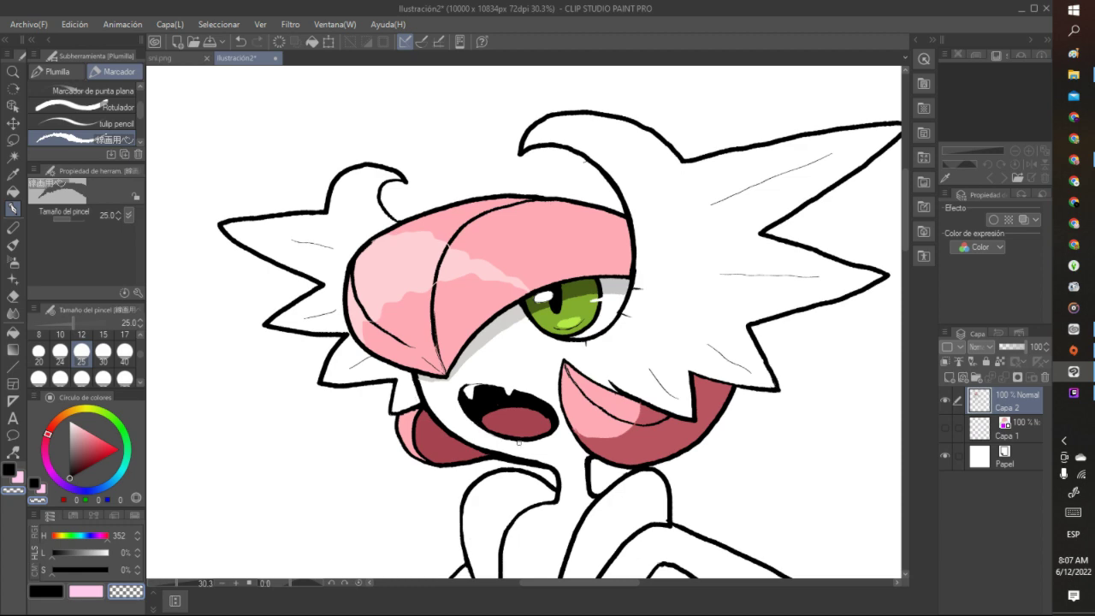
Refine the fang at the mouth's outer corner with small black and transparent marker touches, undoing one of them
{"action": "scroll", "coordinate": [517, 440], "scroll_direction": "down", "scroll_amount": 2}
{"action": "scroll", "coordinate": [517, 441], "scroll_direction": "up", "scroll_amount": 4}
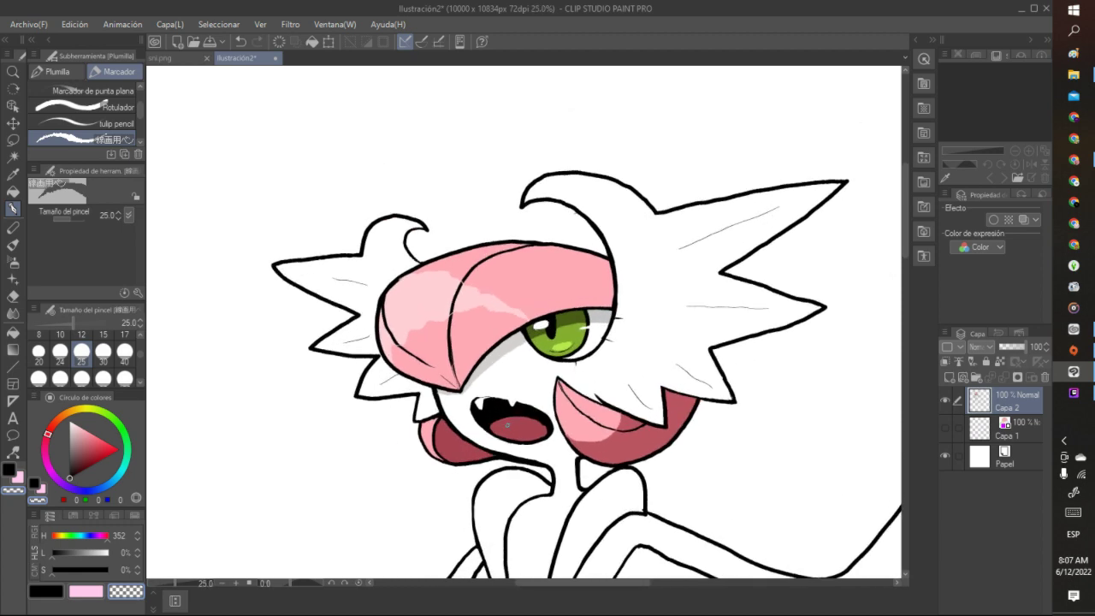
{"action": "key", "text": "c"}
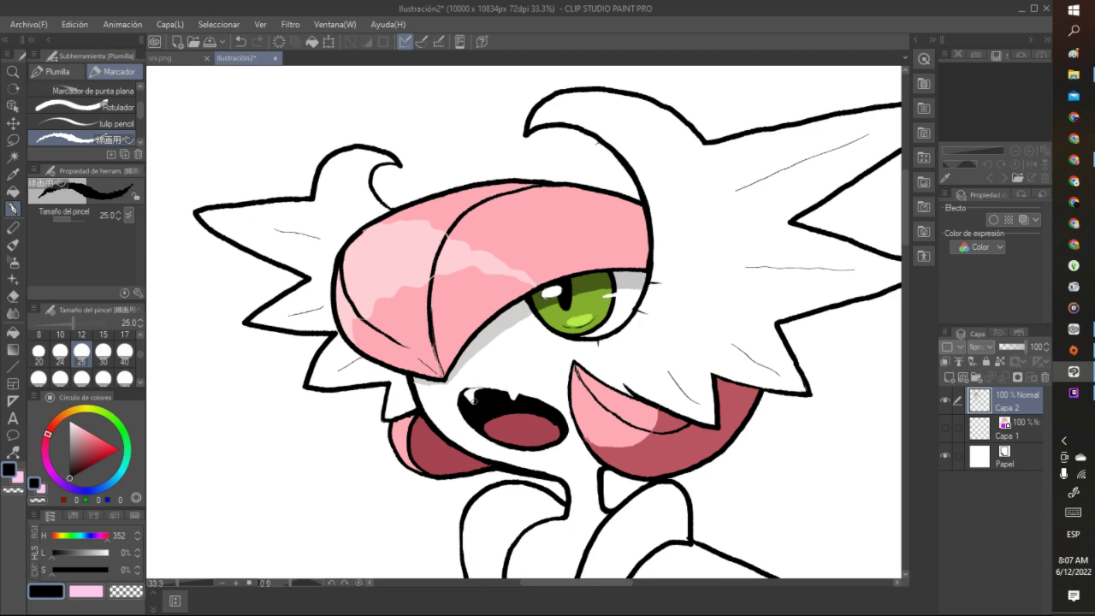
{"action": "left_click_drag", "start_coordinate": [473, 397], "coordinate": [471, 394]}
{"action": "left_click", "coordinate": [133, 592]}
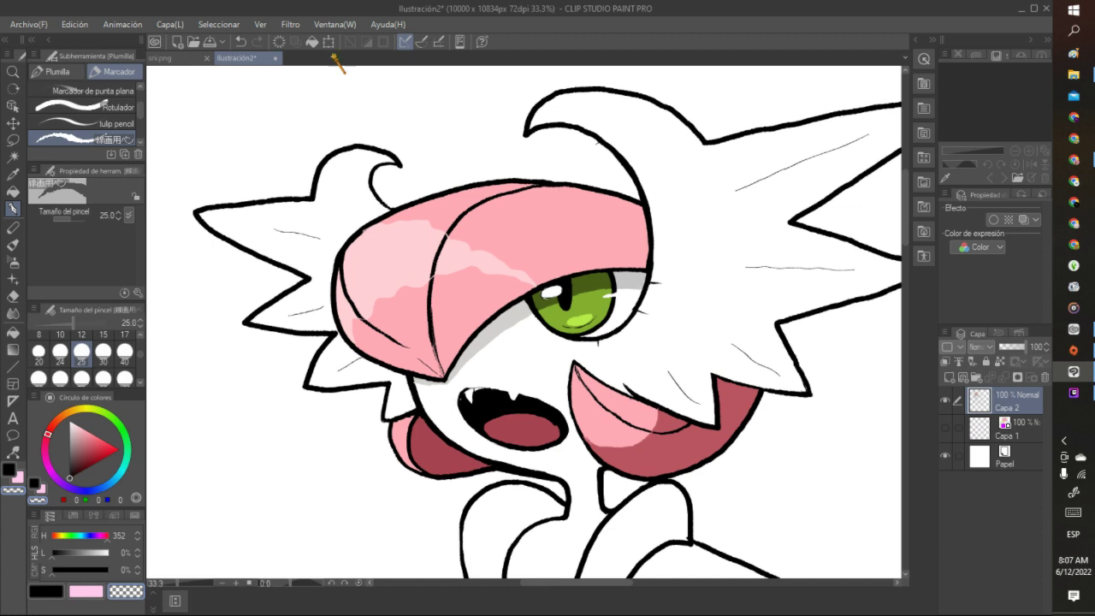
{"action": "left_click", "coordinate": [241, 43]}
{"action": "left_click", "coordinate": [458, 409]}
Lasso the whole mouth, scale it down slightly, and move it nearer the outer side of the face
{"action": "scroll", "coordinate": [477, 378], "scroll_direction": "down", "scroll_amount": 5}
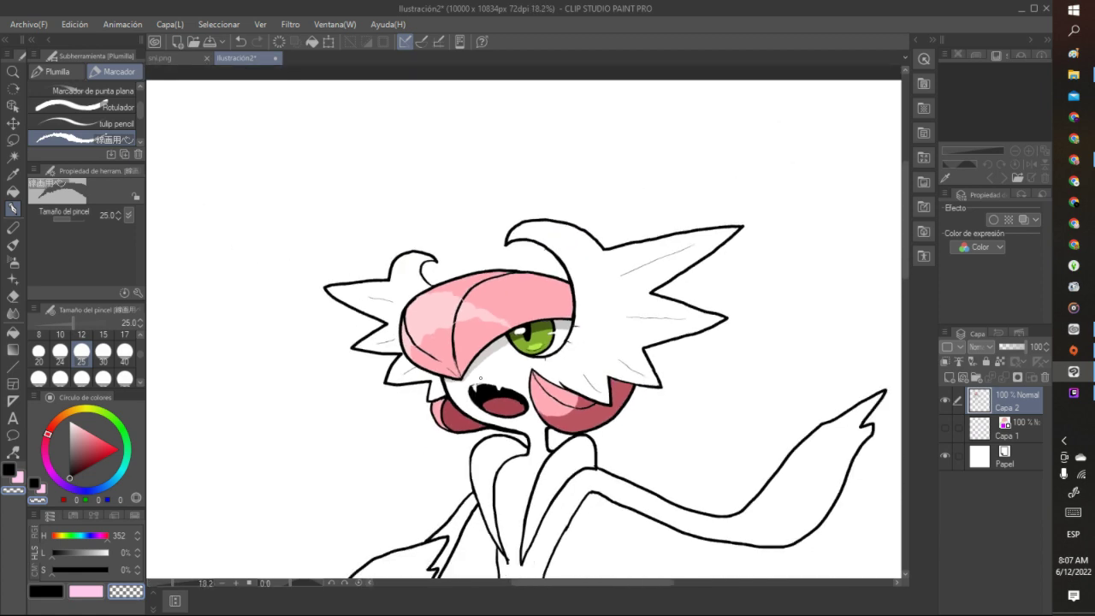
{"action": "scroll", "coordinate": [512, 415], "scroll_direction": "up", "scroll_amount": 1}
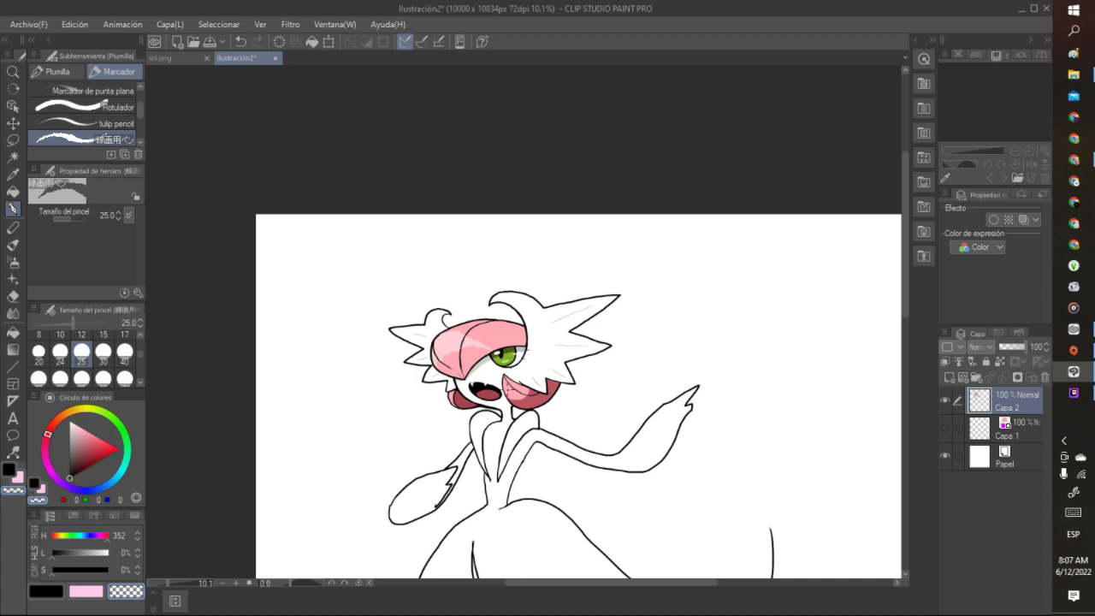
{"action": "scroll", "coordinate": [510, 389], "scroll_direction": "up", "scroll_amount": 2}
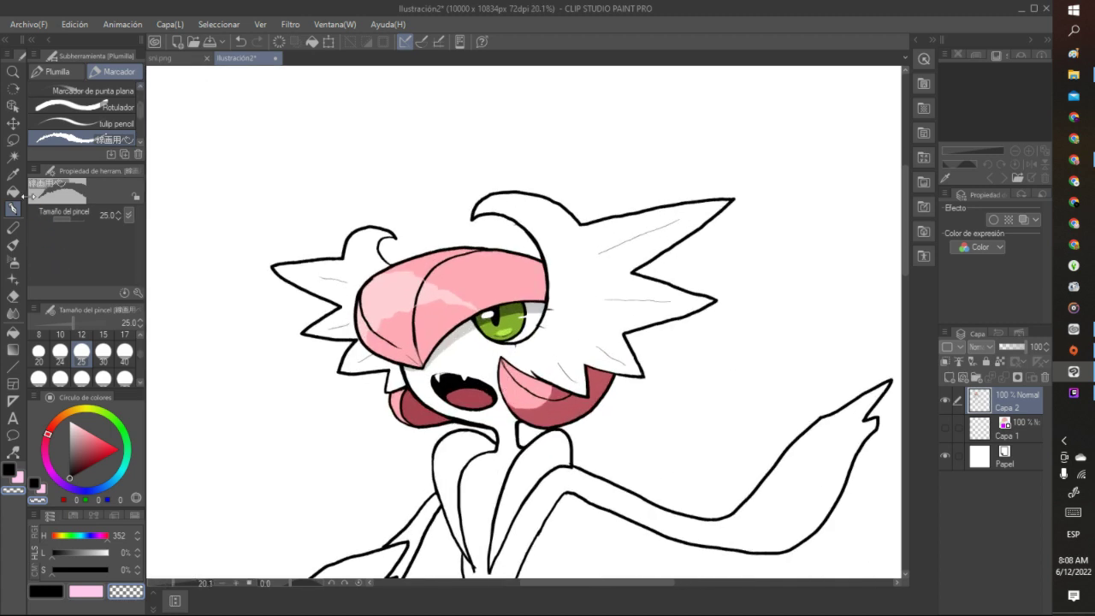
{"action": "left_click", "coordinate": [13, 140]}
{"action": "mouse_move", "coordinate": [445, 358]}
{"action": "left_mouse_down"}
{"action": "mouse_move", "coordinate": [446, 401]}
{"action": "mouse_move", "coordinate": [483, 409]}
{"action": "mouse_move", "coordinate": [506, 394]}
{"action": "mouse_move", "coordinate": [491, 363]}
{"action": "mouse_move", "coordinate": [491, 392]}
{"action": "mouse_move", "coordinate": [497, 355]}
{"action": "mouse_move", "coordinate": [442, 360]}
{"action": "mouse_move", "coordinate": [427, 384]}
{"action": "mouse_move", "coordinate": [454, 407]}
{"action": "mouse_move", "coordinate": [488, 410]}
{"action": "mouse_move", "coordinate": [499, 375]}
{"action": "left_mouse_up"}
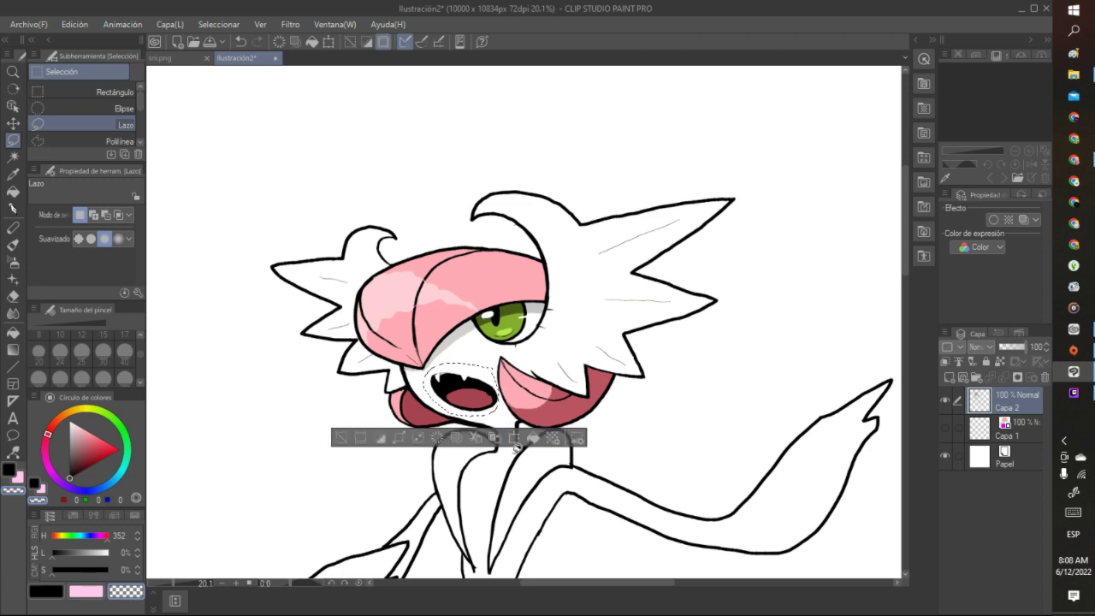
{"action": "left_click", "coordinate": [520, 438]}
{"action": "left_click_drag", "start_coordinate": [499, 416], "coordinate": [473, 394]}
{"action": "left_click", "coordinate": [430, 432]}
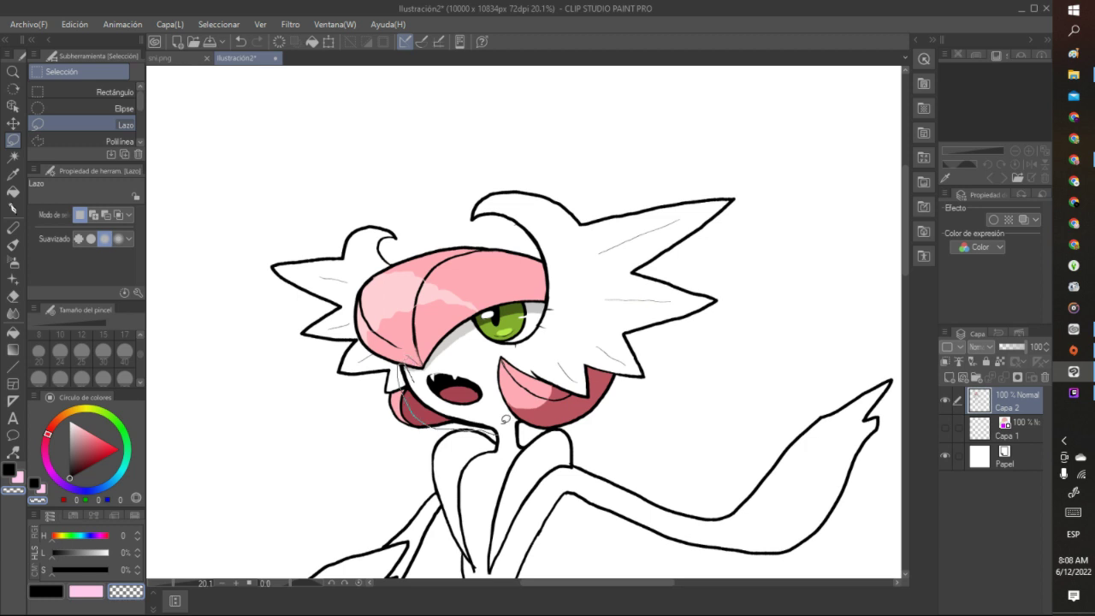
Try to shift the lassoed jaw line slightly downward, then clear the selection
{"action": "left_click_drag", "start_coordinate": [453, 399], "coordinate": [468, 421]}
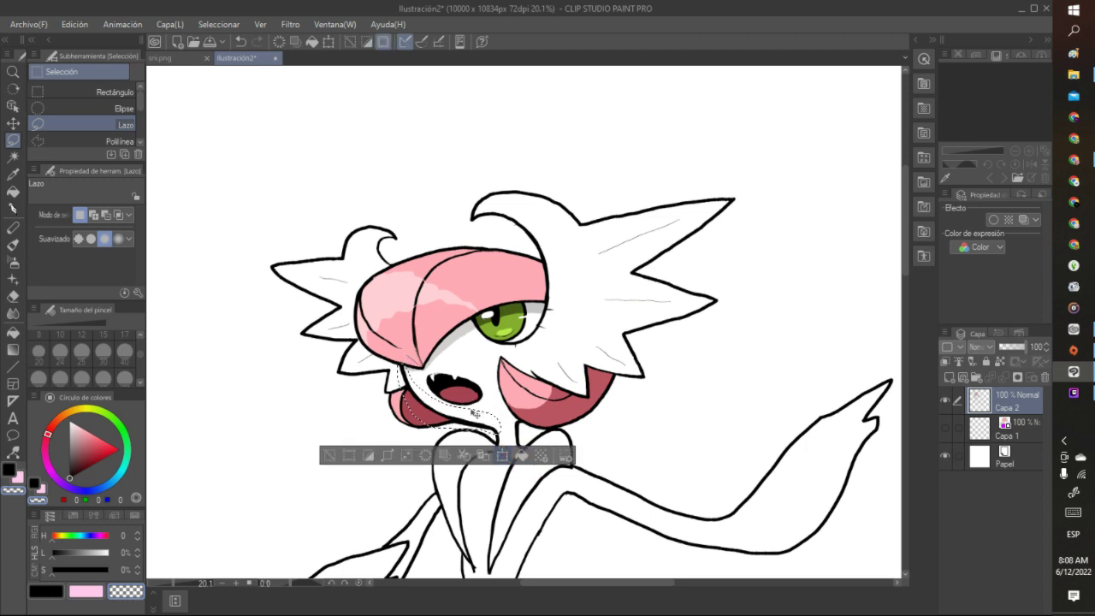
{"action": "left_click", "coordinate": [503, 456]}
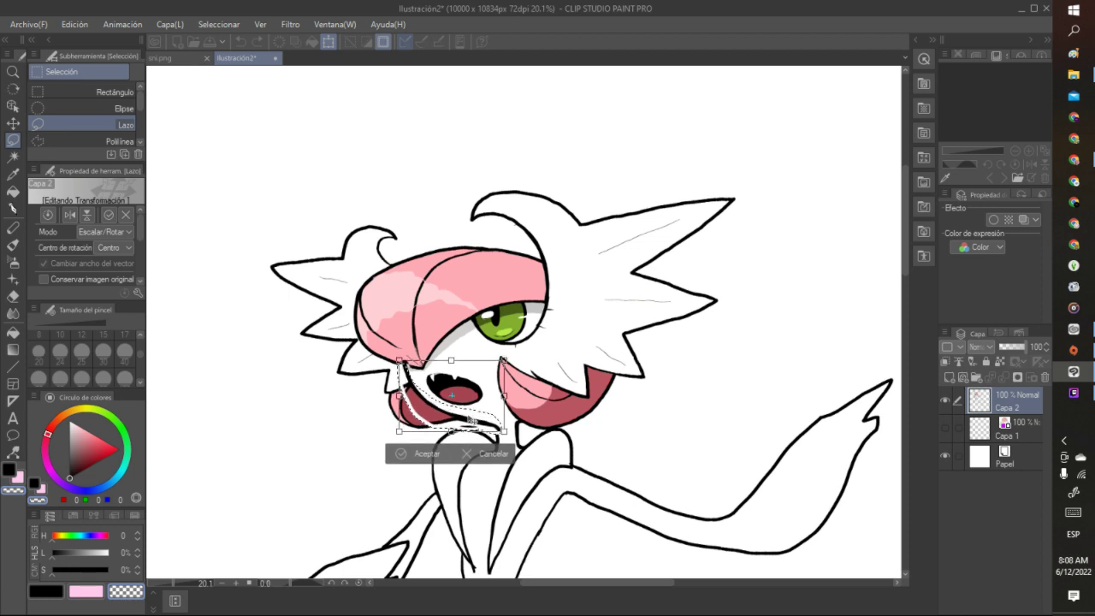
{"action": "mouse_move", "coordinate": [471, 420]}
{"action": "left_mouse_down"}
{"action": "mouse_move", "coordinate": [461, 415]}
{"action": "mouse_move", "coordinate": [478, 423]}
{"action": "mouse_move", "coordinate": [465, 431]}
{"action": "left_mouse_up"}
{"action": "left_click", "coordinate": [477, 450]}
{"action": "key", "text": "ctrl+d"}
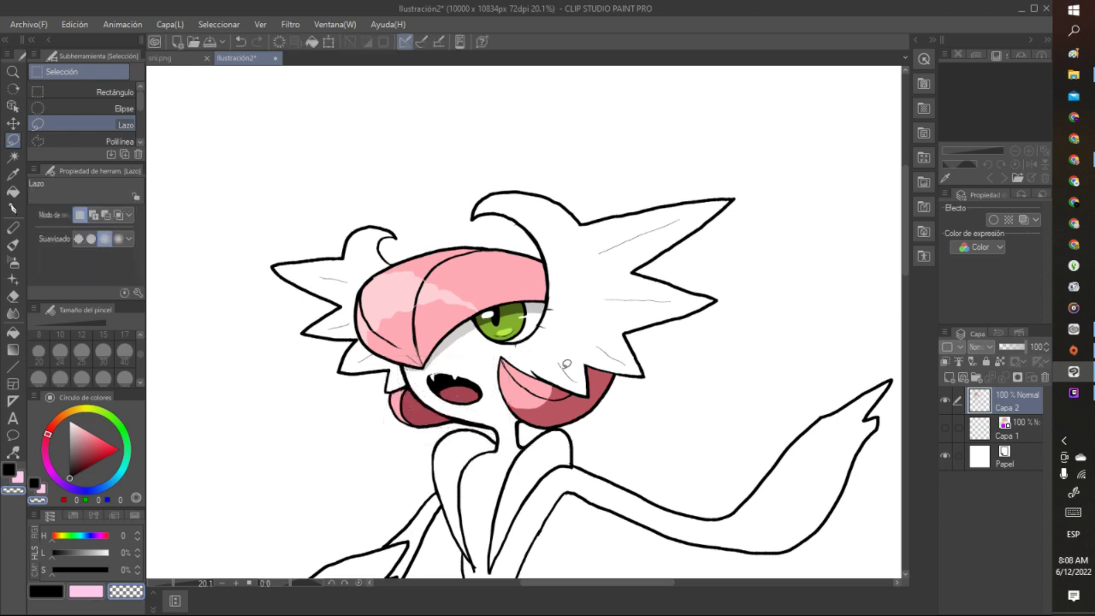
Retrace the jaw line and the outer edge of the pink hair cap with the black marker
{"action": "left_click", "coordinate": [13, 208]}
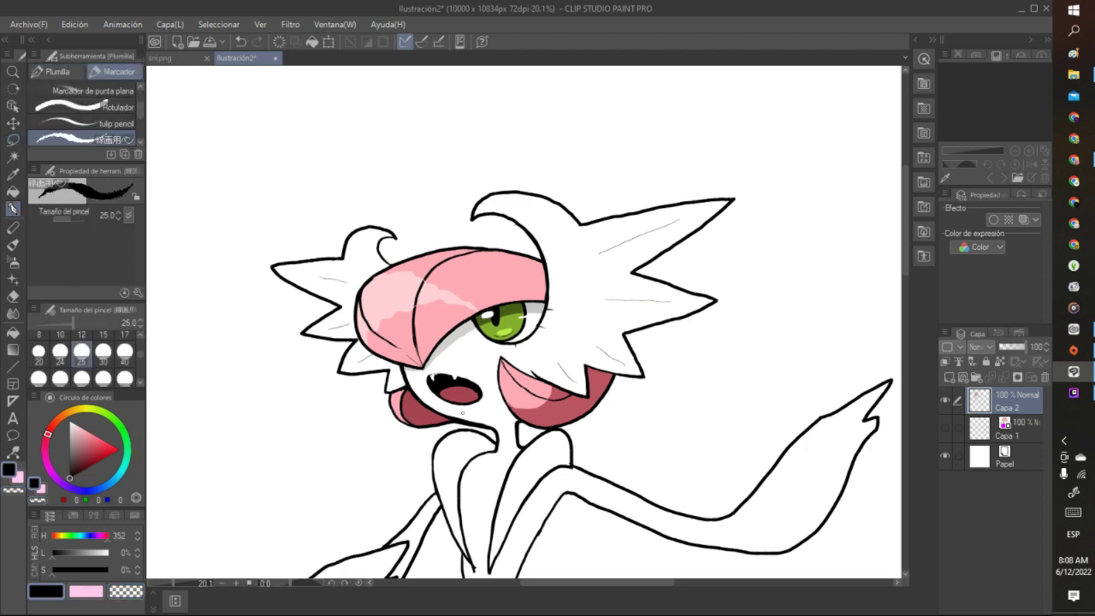
{"action": "left_click_drag", "start_coordinate": [491, 426], "coordinate": [427, 406]}
{"action": "key", "text": "ctrl+minus"}
{"action": "key", "text": "ctrl+minus"}
{"action": "key", "text": "ctrl+minus"}
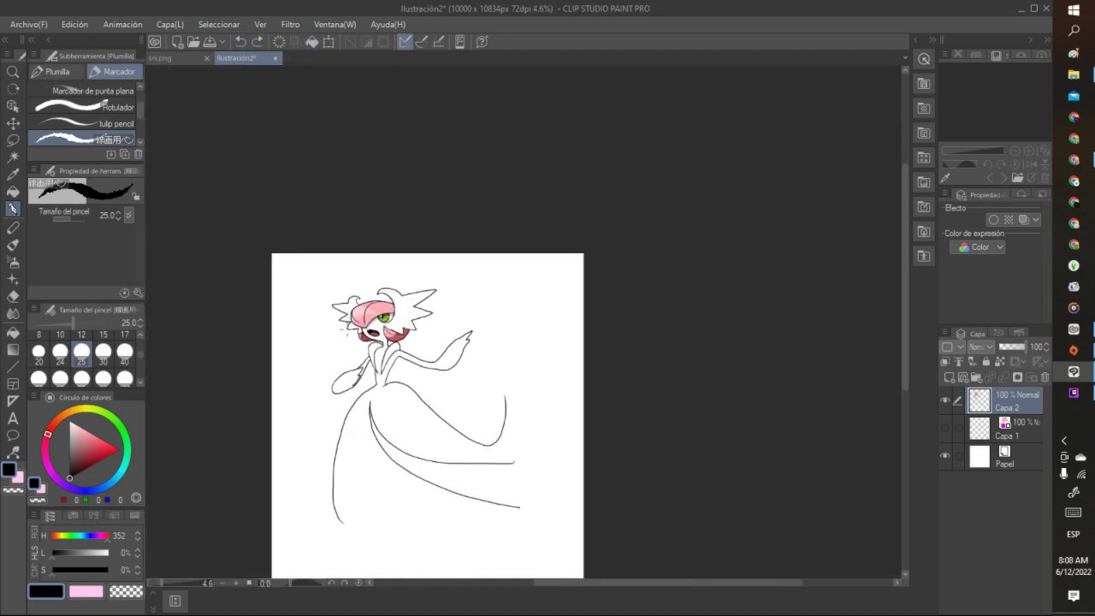
{"action": "scroll", "coordinate": [355, 335], "scroll_direction": "up", "scroll_amount": 8}
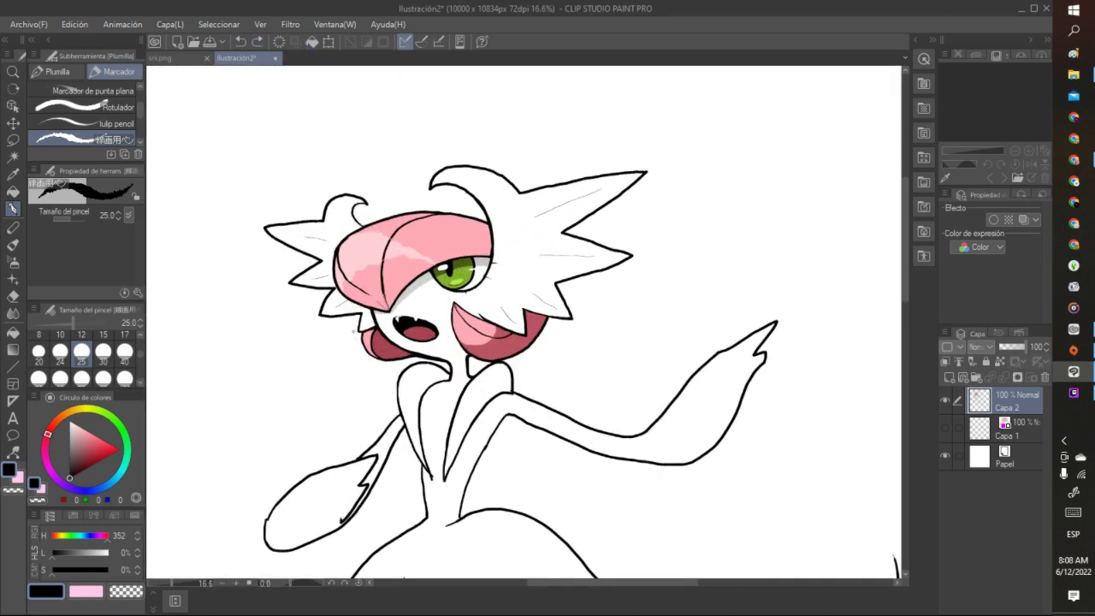
{"action": "scroll", "coordinate": [354, 331], "scroll_direction": "up", "scroll_amount": 2}
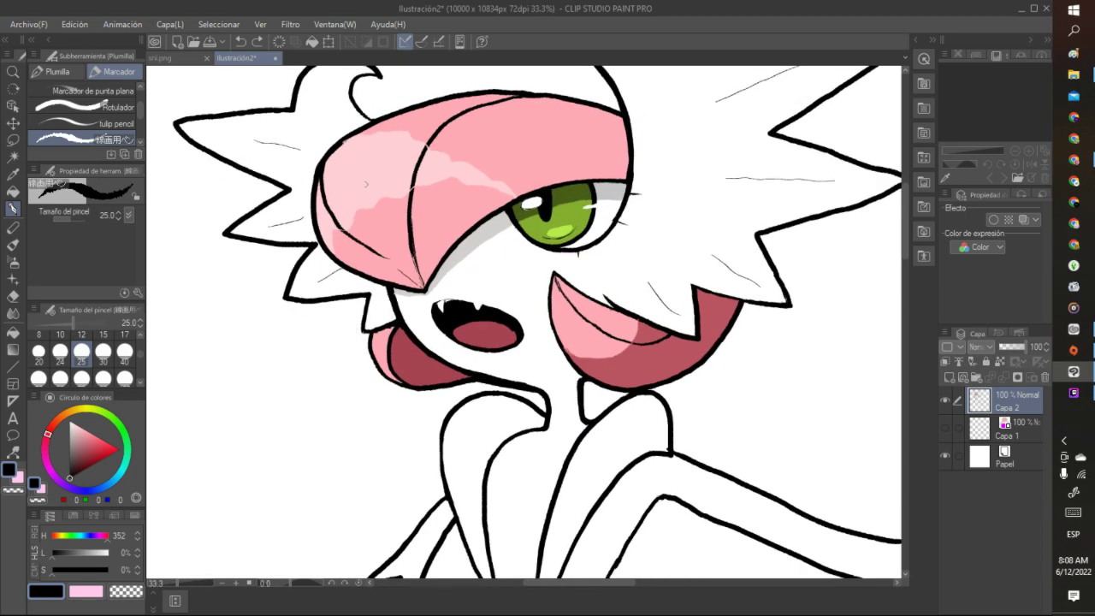
{"action": "left_click_drag", "start_coordinate": [323, 175], "coordinate": [363, 130]}
{"action": "scroll", "coordinate": [368, 121], "scroll_direction": "down", "scroll_amount": 10}
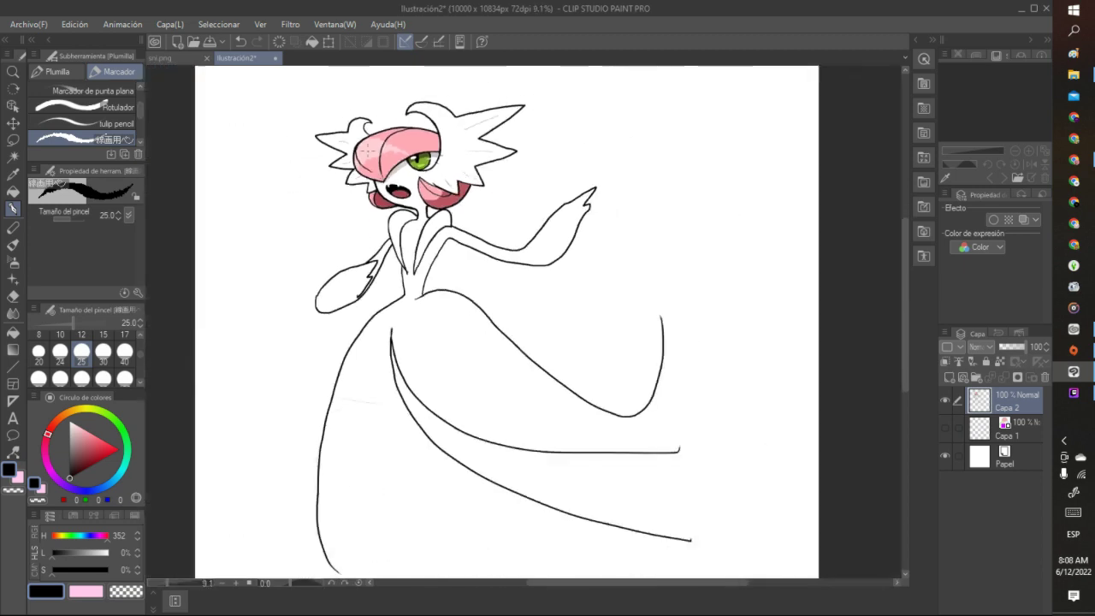
{"action": "scroll", "coordinate": [374, 164], "scroll_direction": "up", "scroll_amount": 6}
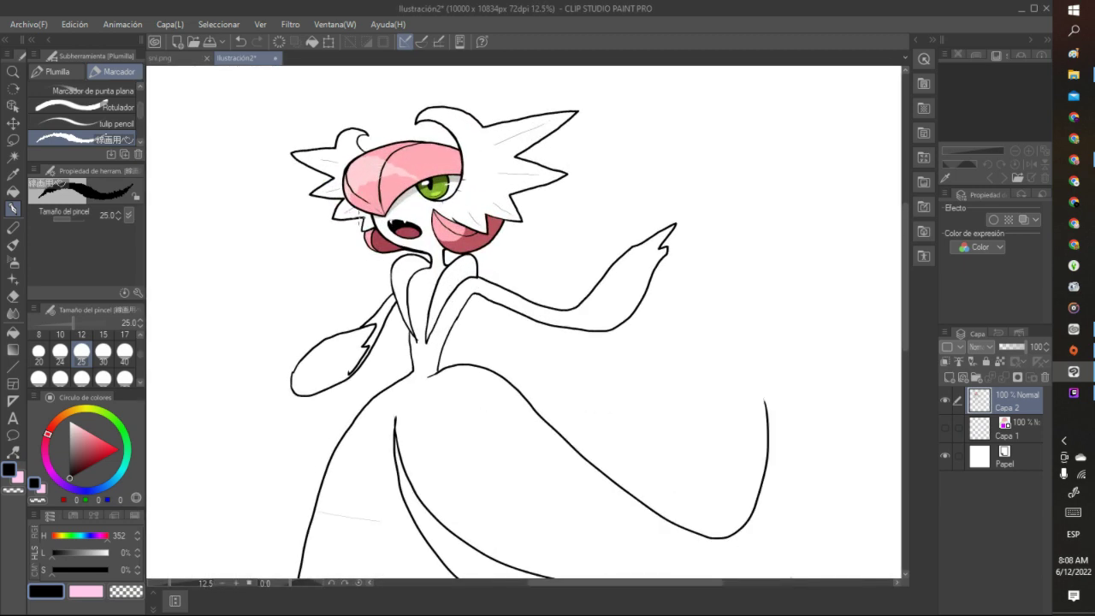
Try curled black locks beneath both hair lobes and a small tuft above the pink hair, then undo them
{"action": "mouse_move", "coordinate": [359, 219]}
{"action": "left_mouse_down"}
{"action": "mouse_move", "coordinate": [327, 229]}
{"action": "mouse_move", "coordinate": [330, 278]}
{"action": "mouse_move", "coordinate": [345, 297]}
{"action": "mouse_move", "coordinate": [362, 296]}
{"action": "mouse_move", "coordinate": [373, 257]}
{"action": "mouse_move", "coordinate": [404, 250]}
{"action": "left_mouse_up"}
{"action": "mouse_move", "coordinate": [484, 243]}
{"action": "left_mouse_down"}
{"action": "mouse_move", "coordinate": [518, 253]}
{"action": "mouse_move", "coordinate": [543, 292]}
{"action": "mouse_move", "coordinate": [558, 266]}
{"action": "mouse_move", "coordinate": [552, 214]}
{"action": "left_mouse_up"}
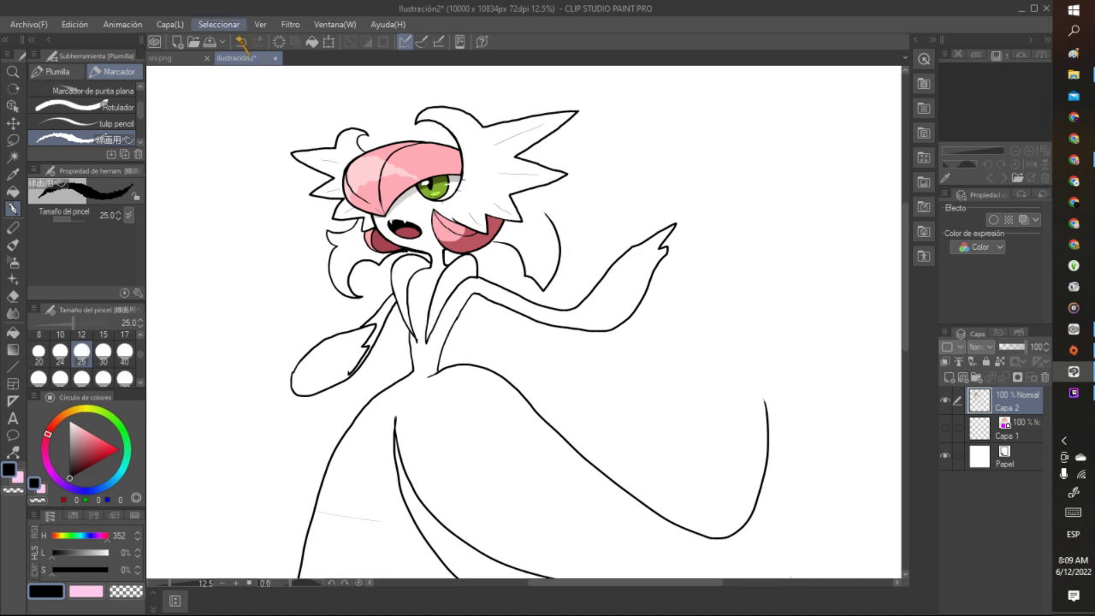
{"action": "left_click", "coordinate": [241, 41]}
{"action": "left_click", "coordinate": [241, 41]}
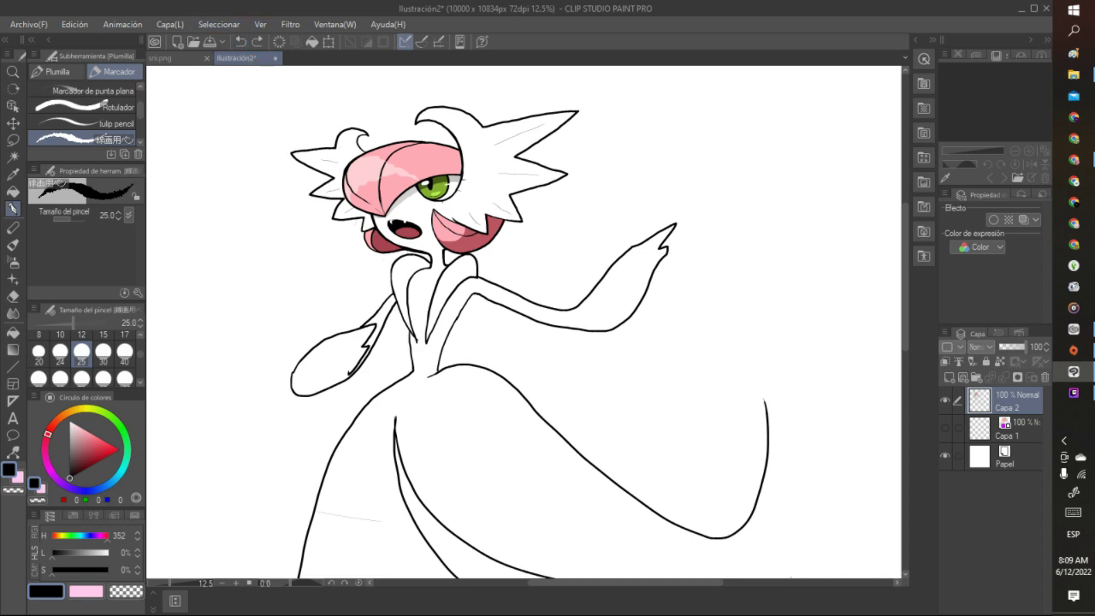
{"action": "mouse_move", "coordinate": [391, 151]}
{"action": "left_mouse_down"}
{"action": "mouse_move", "coordinate": [373, 125]}
{"action": "mouse_move", "coordinate": [377, 153]}
{"action": "left_mouse_up"}
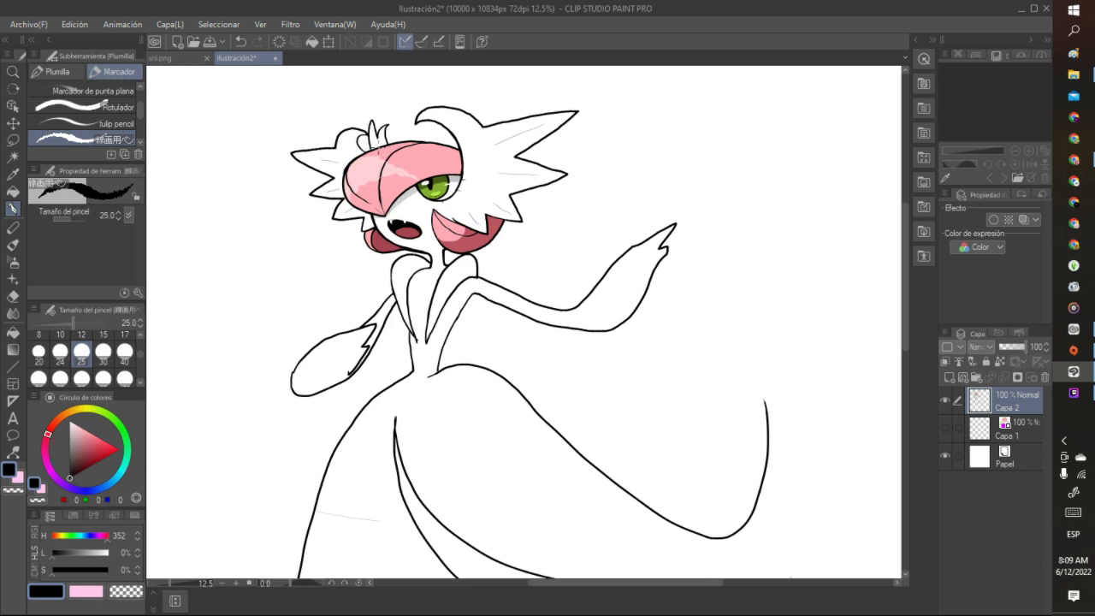
{"action": "left_click", "coordinate": [241, 41]}
Lasso and delete the far side's spiky white hair, then erase its leftover outline fragments with the transparent marker
{"action": "left_click", "coordinate": [13, 122]}
{"action": "left_click", "coordinate": [13, 139]}
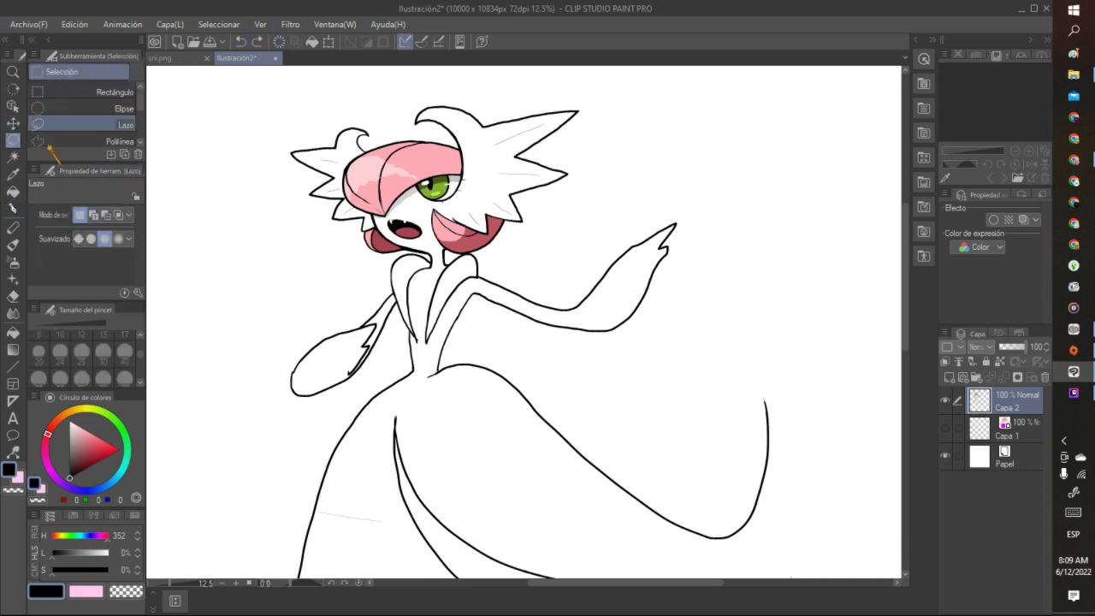
{"action": "mouse_move", "coordinate": [372, 146]}
{"action": "left_mouse_down"}
{"action": "mouse_move", "coordinate": [292, 144]}
{"action": "mouse_move", "coordinate": [299, 223]}
{"action": "mouse_move", "coordinate": [360, 241]}
{"action": "mouse_move", "coordinate": [373, 220]}
{"action": "mouse_move", "coordinate": [341, 184]}
{"action": "mouse_move", "coordinate": [355, 154]}
{"action": "left_mouse_up"}
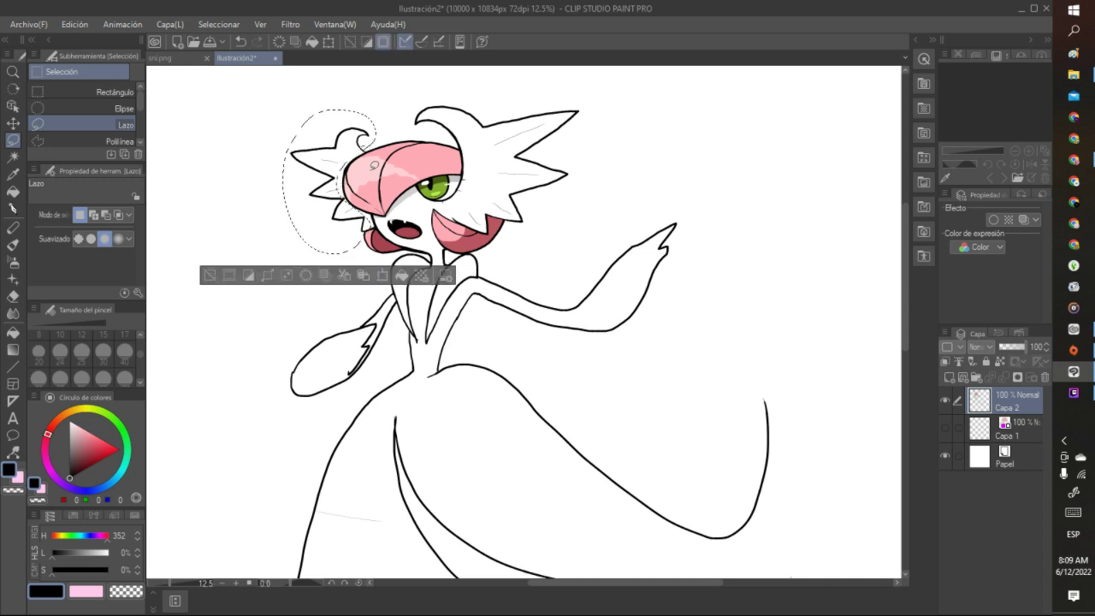
{"action": "left_click", "coordinate": [314, 281]}
{"action": "key", "text": "ctrl+d"}
{"action": "scroll", "coordinate": [256, 186], "scroll_direction": "down", "scroll_amount": 8}
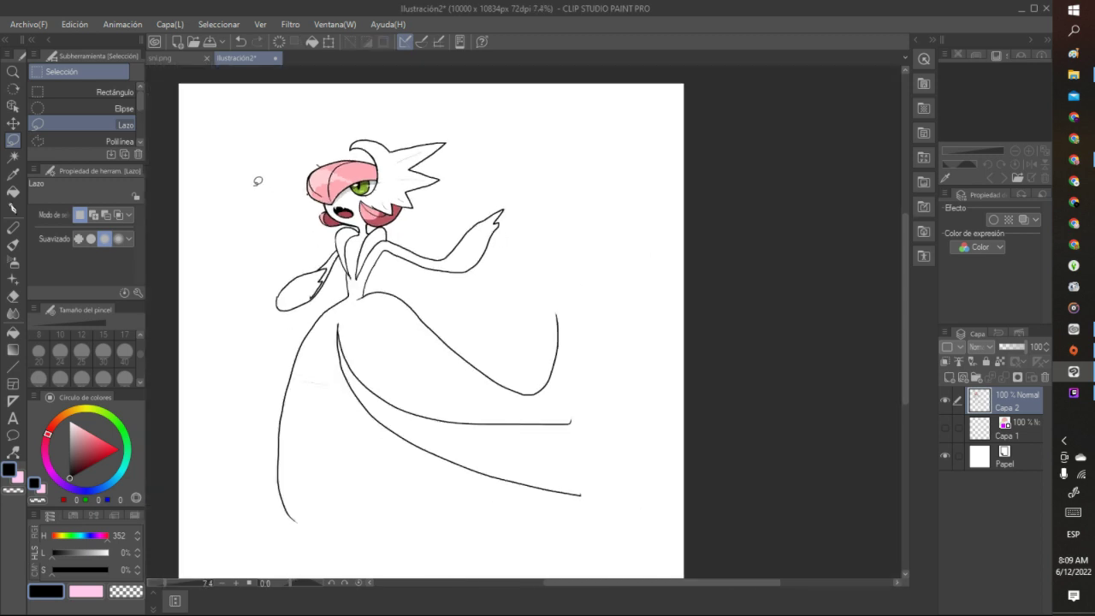
{"action": "scroll", "coordinate": [254, 182], "scroll_direction": "up", "scroll_amount": 6}
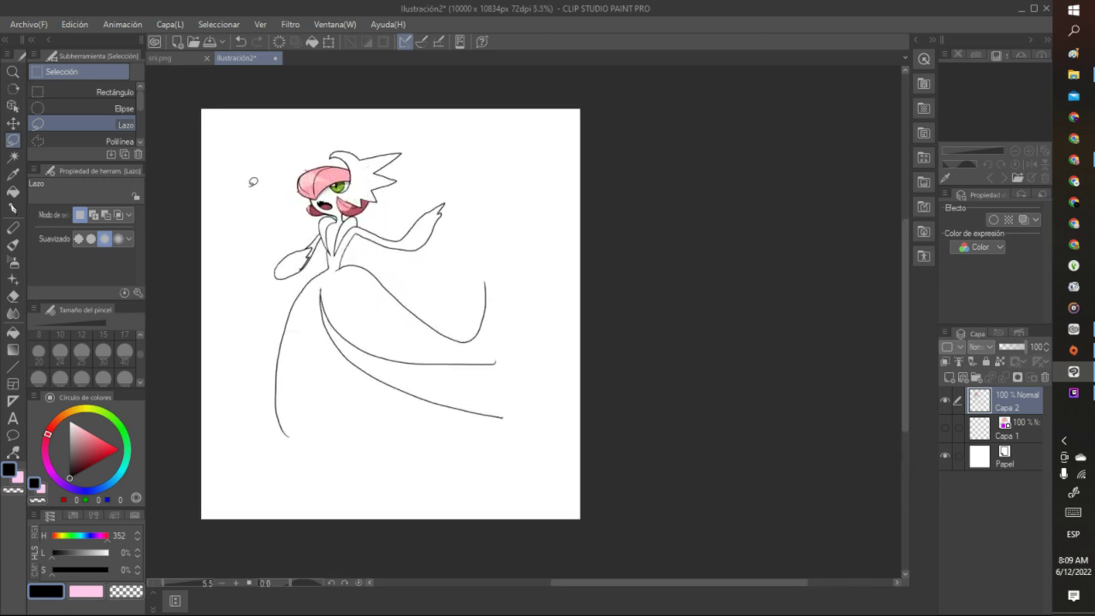
{"action": "scroll", "coordinate": [258, 154], "scroll_direction": "up", "scroll_amount": 2}
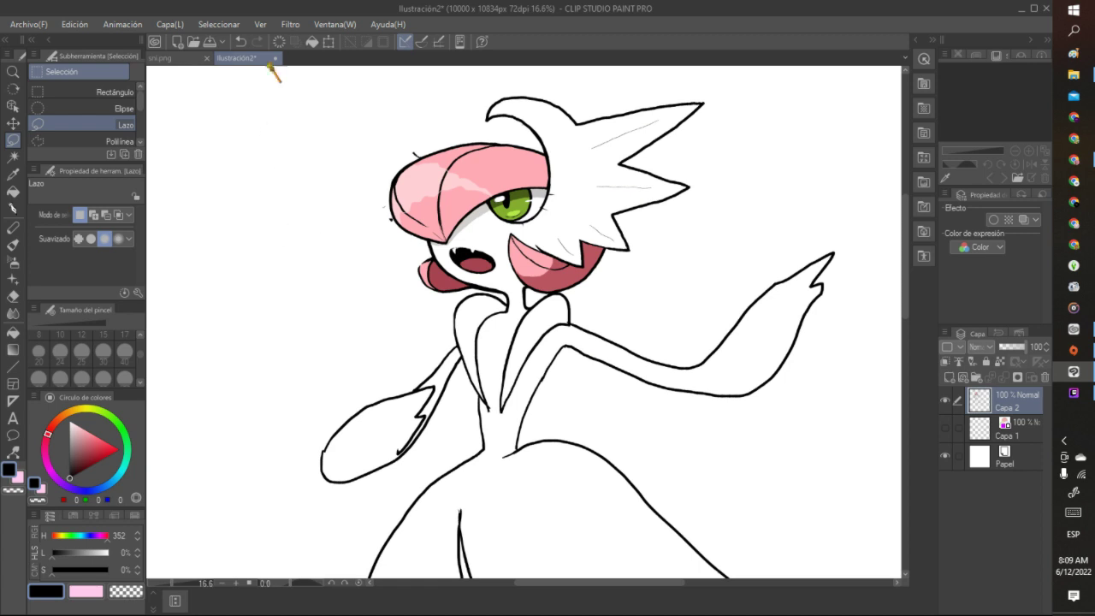
{"action": "left_click", "coordinate": [13, 208]}
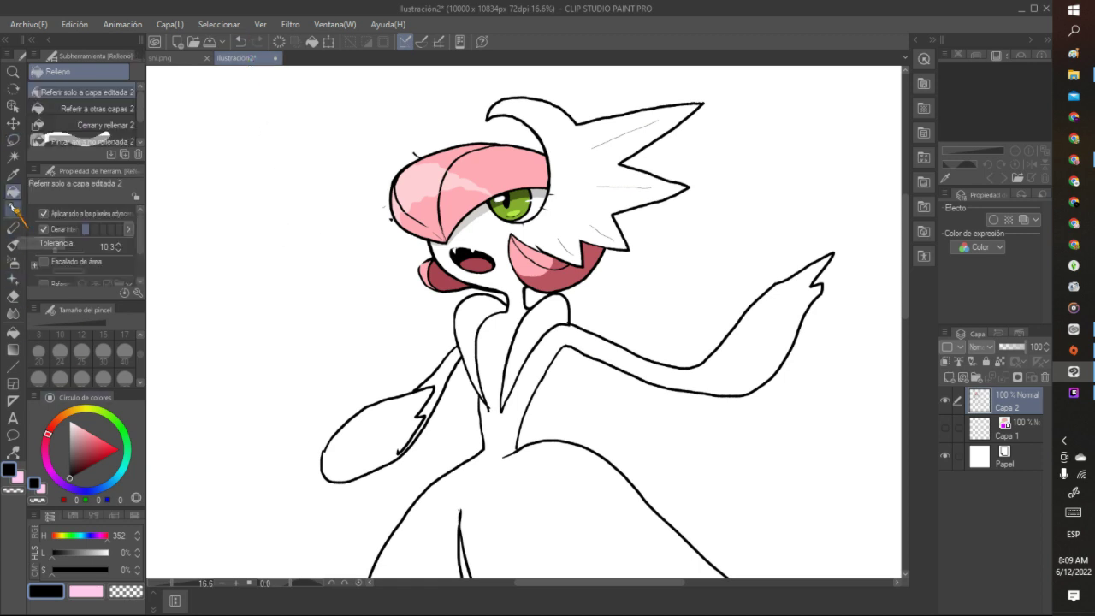
{"action": "left_click", "coordinate": [126, 590]}
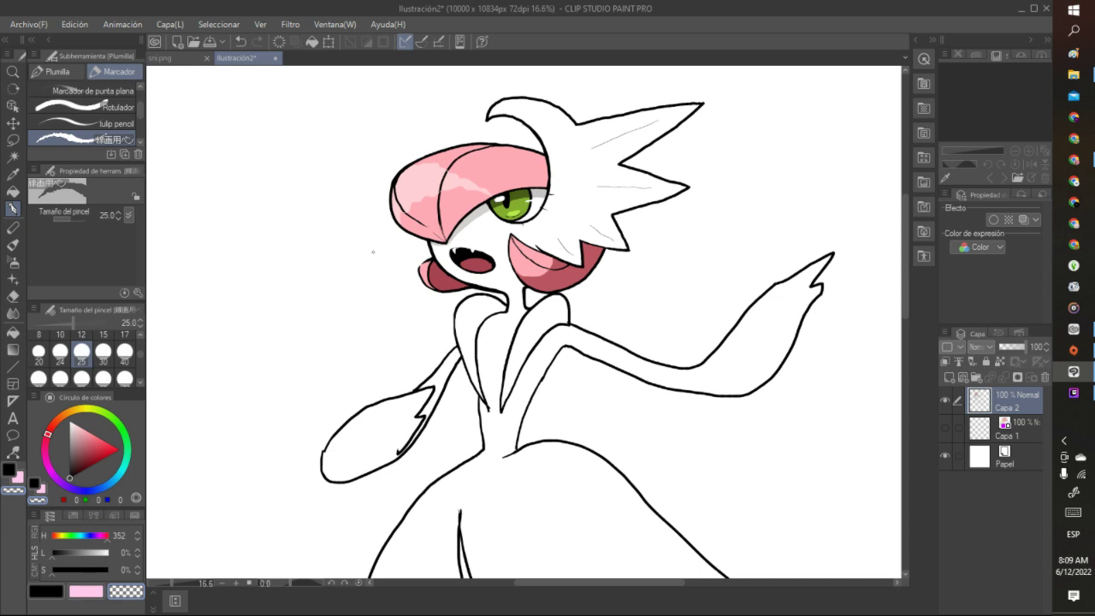
Draw a new black curl and a pointed hair spike above the far side of the pink hair
{"action": "left_click", "coordinate": [8, 469]}
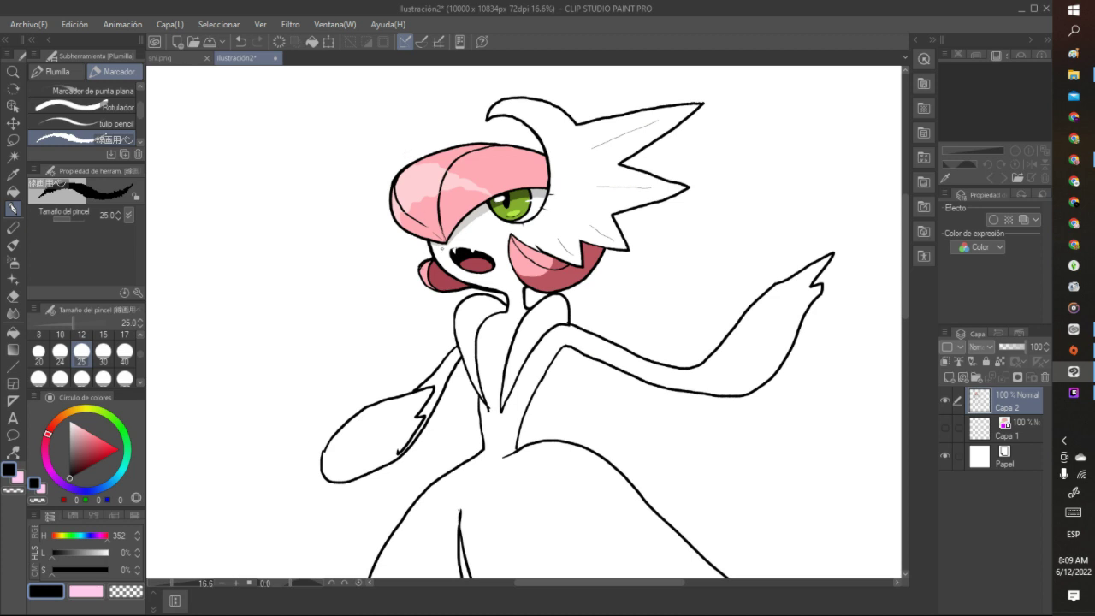
{"action": "left_click_drag", "start_coordinate": [453, 130], "coordinate": [455, 147]}
{"action": "mouse_move", "coordinate": [433, 116]}
{"action": "left_mouse_down"}
{"action": "mouse_move", "coordinate": [431, 134]}
{"action": "mouse_move", "coordinate": [416, 121]}
{"action": "mouse_move", "coordinate": [411, 134]}
{"action": "left_mouse_up"}
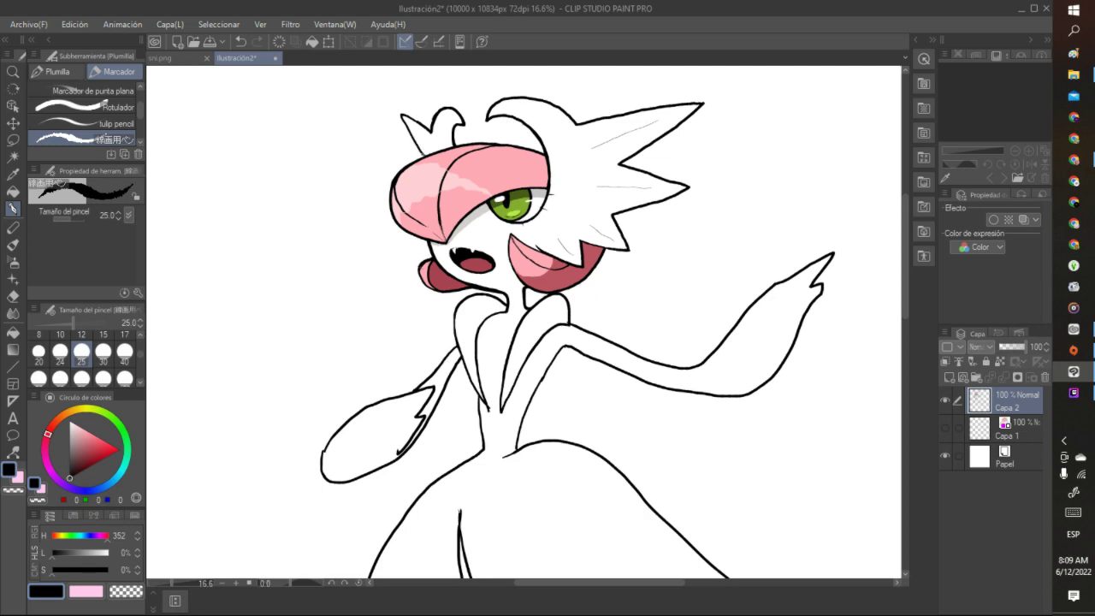
Outline the white patch beside the eye with a light green marker line (RGB 174, 252, 85), separating the face from the spiky hair
{"action": "scroll", "coordinate": [523, 321], "scroll_direction": "down", "scroll_amount": 5}
{"action": "scroll", "coordinate": [524, 322], "scroll_direction": "up", "scroll_amount": 2}
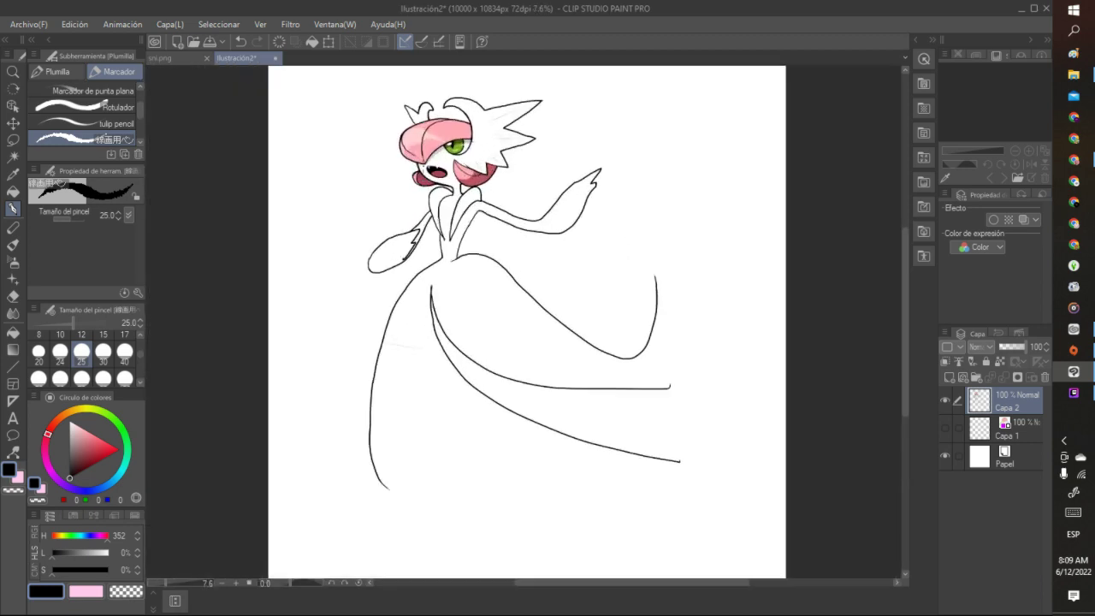
{"action": "scroll", "coordinate": [409, 103], "scroll_direction": "up", "scroll_amount": 3}
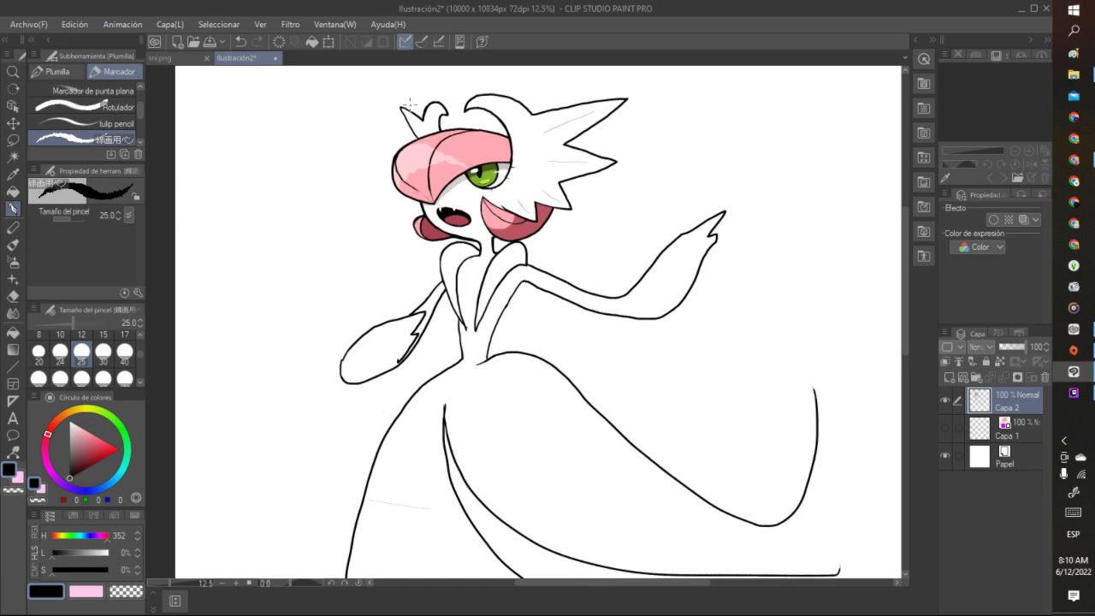
{"action": "left_click", "coordinate": [108, 415]}
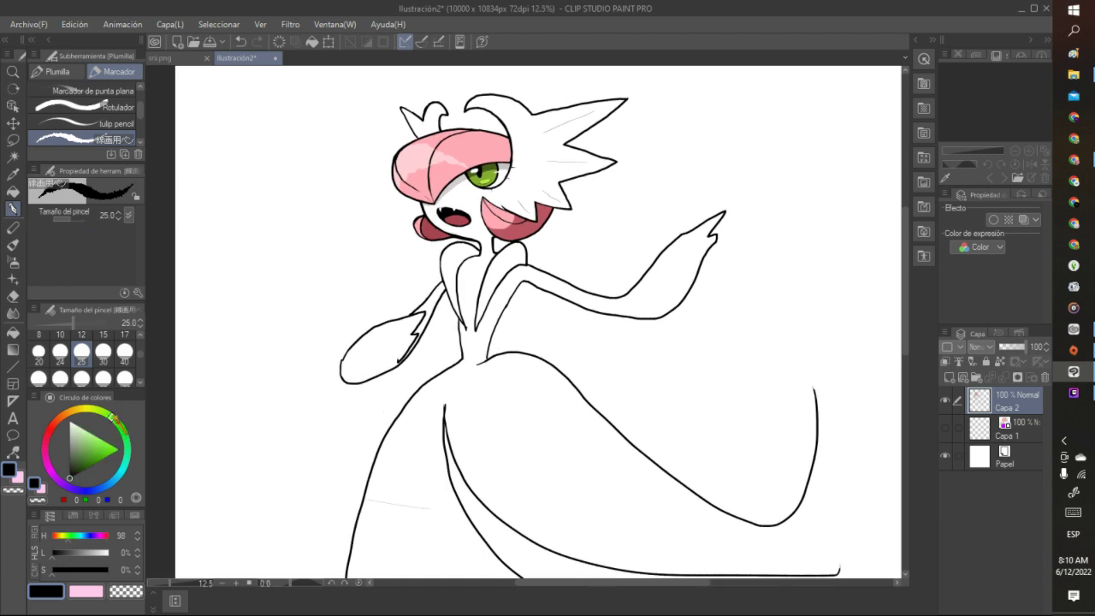
{"action": "left_click", "coordinate": [102, 440]}
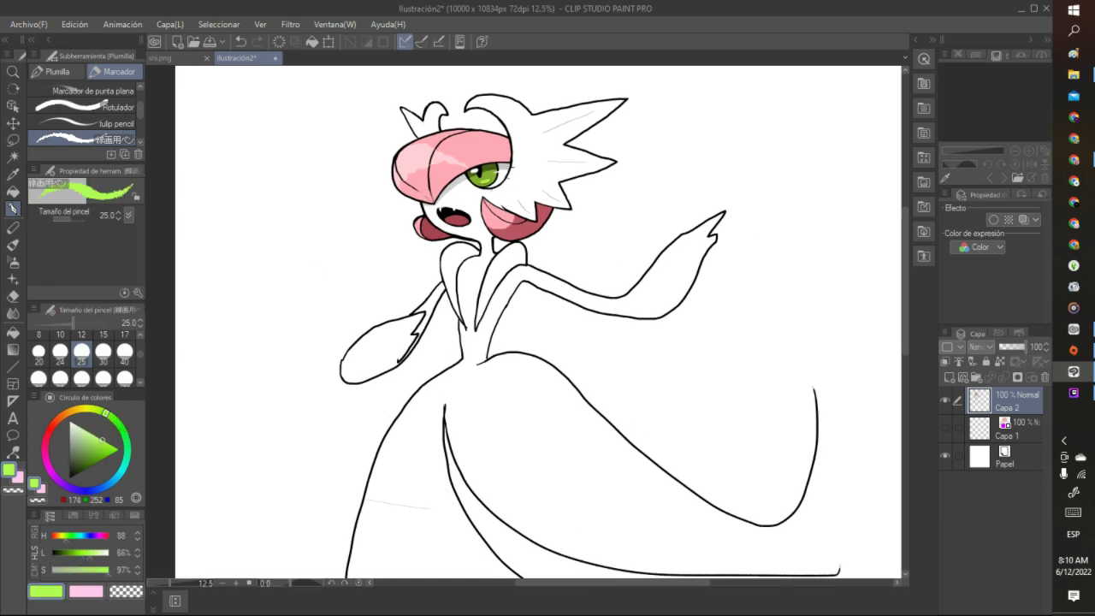
{"action": "mouse_move", "coordinate": [513, 154]}
{"action": "left_mouse_down"}
{"action": "mouse_move", "coordinate": [518, 140]}
{"action": "mouse_move", "coordinate": [529, 151]}
{"action": "mouse_move", "coordinate": [516, 195]}
{"action": "mouse_move", "coordinate": [496, 203]}
{"action": "left_mouse_up"}
Fill the large spiky hair and the small tuft above the pink hair with the light green
{"action": "left_click", "coordinate": [13, 192]}
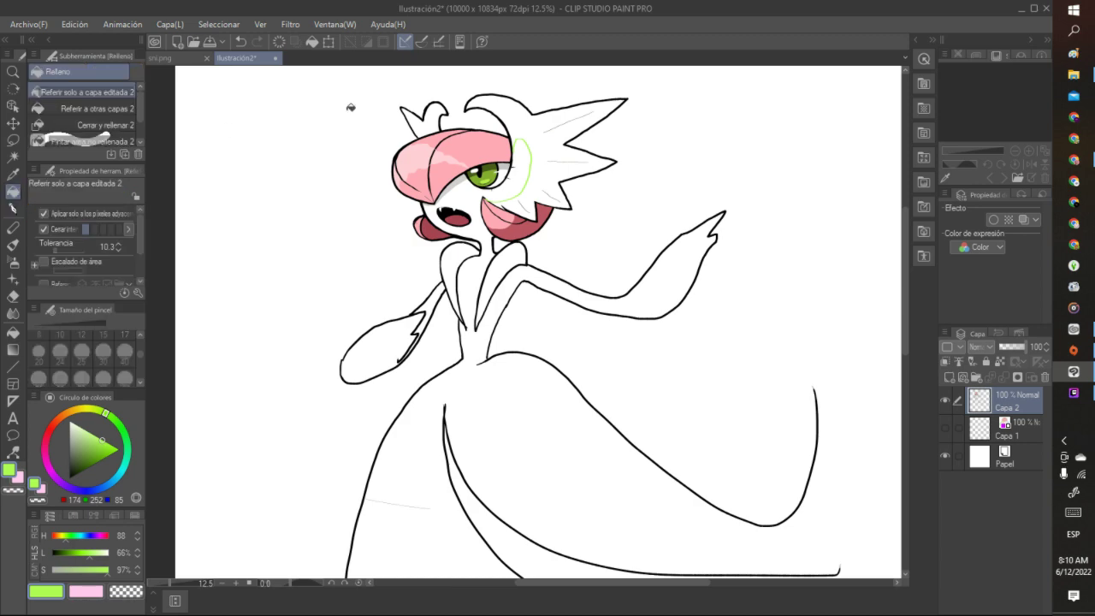
{"action": "left_click", "coordinate": [554, 130]}
{"action": "left_click", "coordinate": [427, 120]}
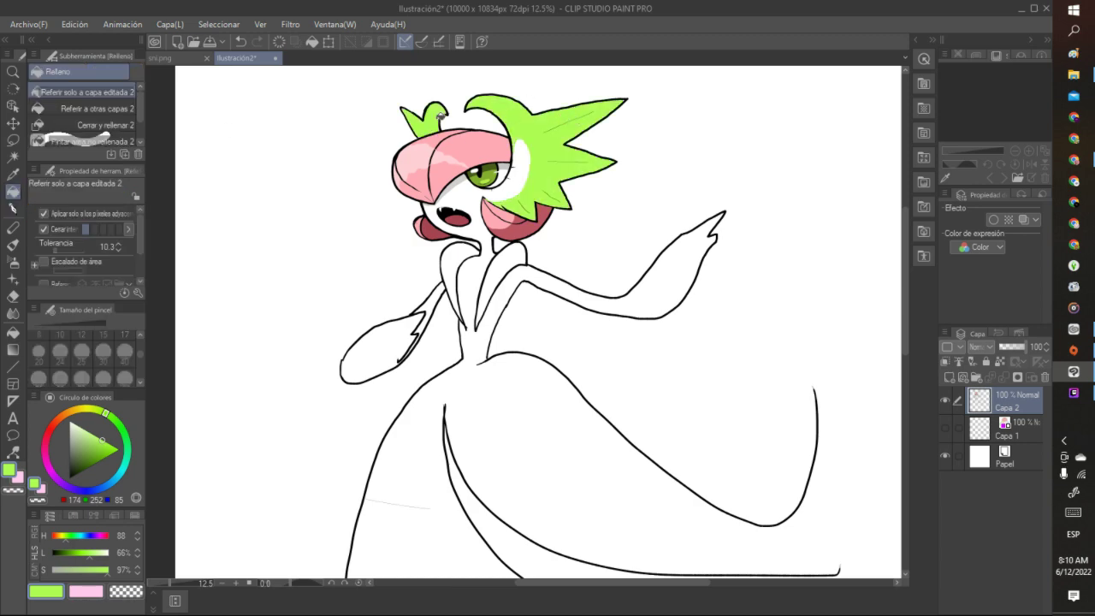
Shift the spiky hair's green to a yellower tone with hue 82
{"action": "scroll", "coordinate": [439, 118], "scroll_direction": "down", "scroll_amount": 1}
{"action": "scroll", "coordinate": [440, 120], "scroll_direction": "down", "scroll_amount": 2}
{"action": "scroll", "coordinate": [447, 103], "scroll_direction": "up", "scroll_amount": 5}
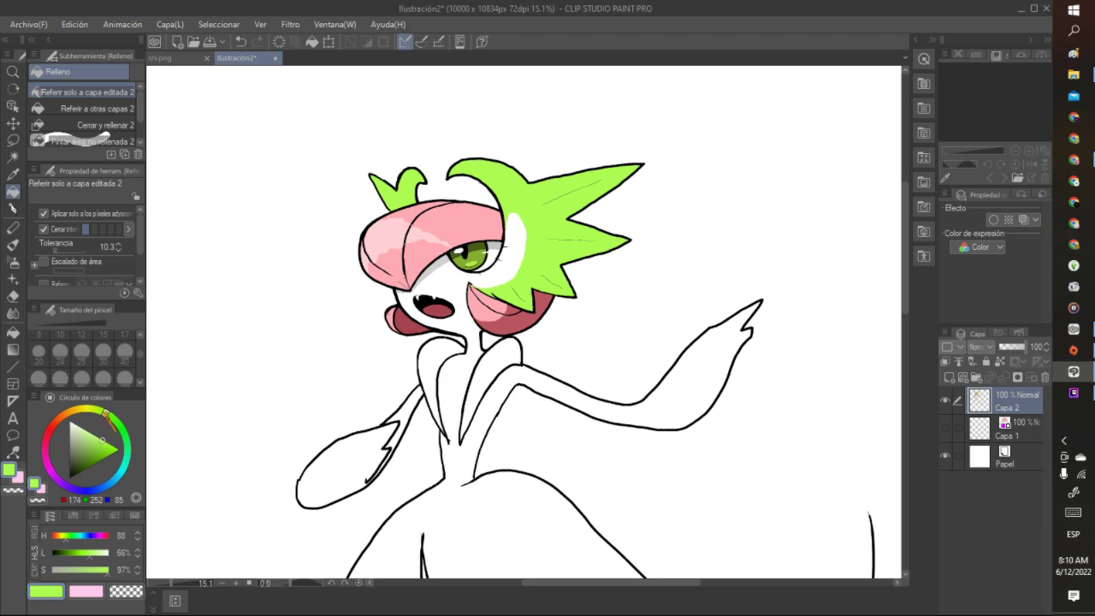
{"action": "left_click", "coordinate": [104, 414]}
{"action": "left_click_drag", "start_coordinate": [103, 410], "coordinate": [101, 411]}
Examine how the yellow-green hair looks against the pink hair and the whole figure
{"action": "scroll", "coordinate": [418, 190], "scroll_direction": "down", "scroll_amount": 5}
{"action": "scroll", "coordinate": [423, 194], "scroll_direction": "up", "scroll_amount": 4}
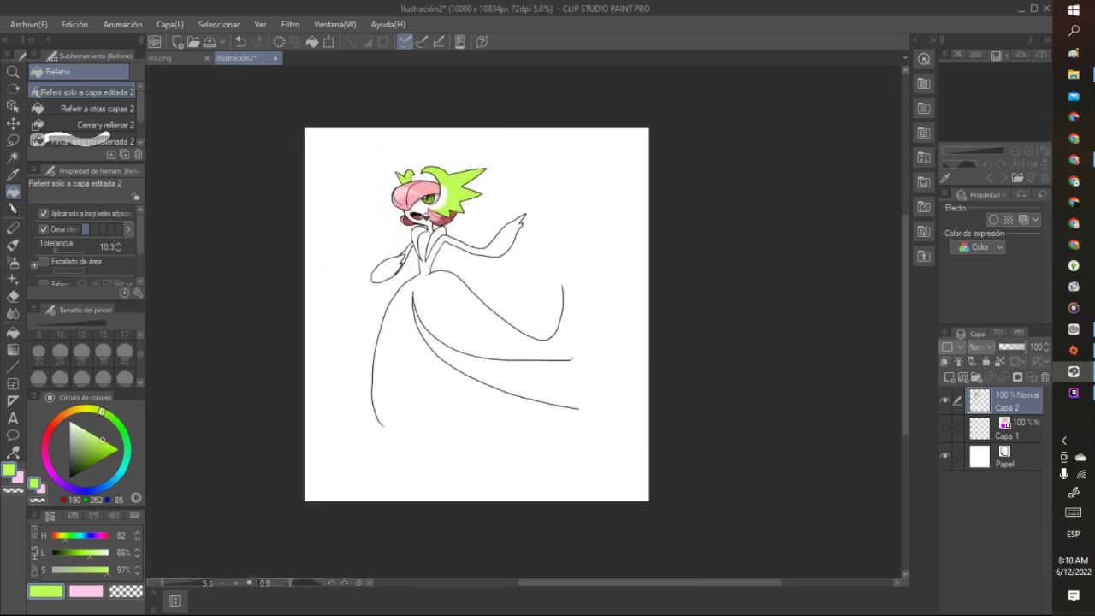
{"action": "scroll", "coordinate": [428, 196], "scroll_direction": "up", "scroll_amount": 1}
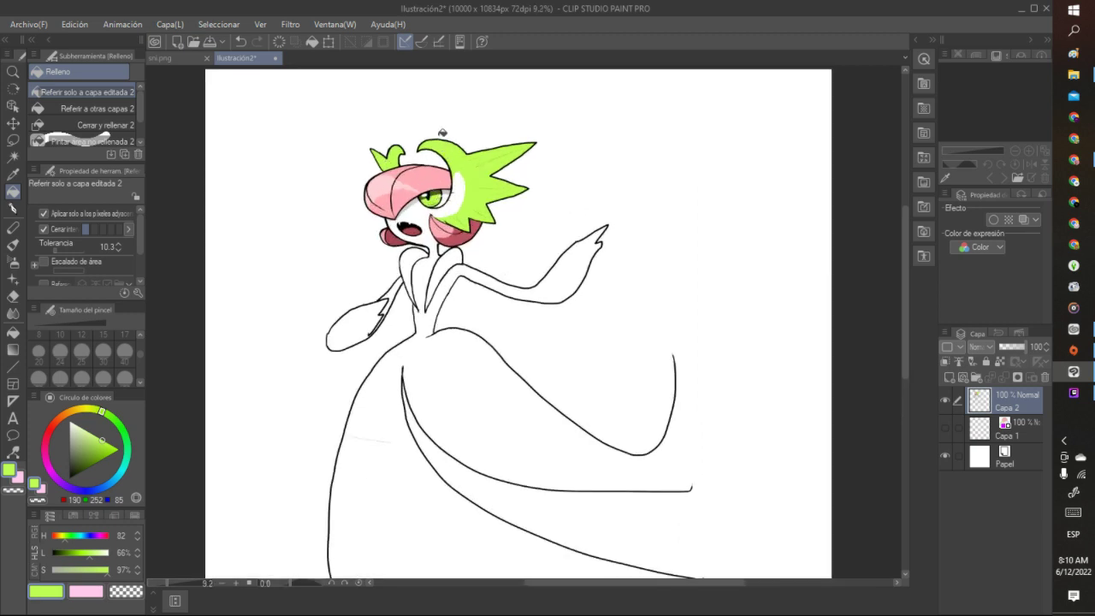
{"action": "scroll", "coordinate": [438, 130], "scroll_direction": "down", "scroll_amount": 4}
{"action": "scroll", "coordinate": [437, 126], "scroll_direction": "up", "scroll_amount": 4}
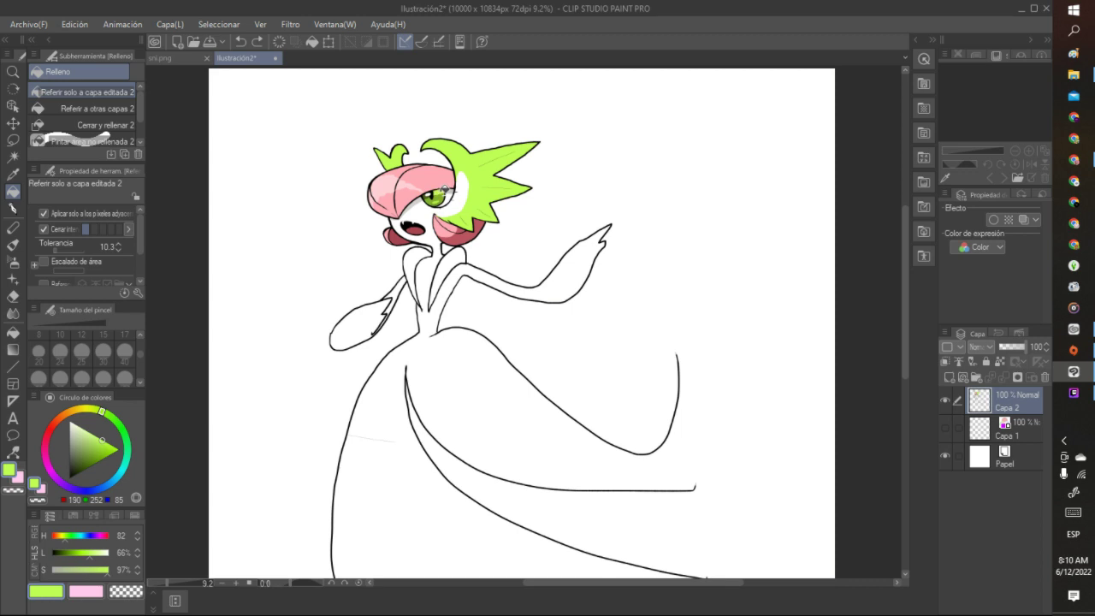
{"action": "scroll", "coordinate": [446, 127], "scroll_direction": "down", "scroll_amount": 4}
{"action": "scroll", "coordinate": [443, 127], "scroll_direction": "up", "scroll_amount": 3}
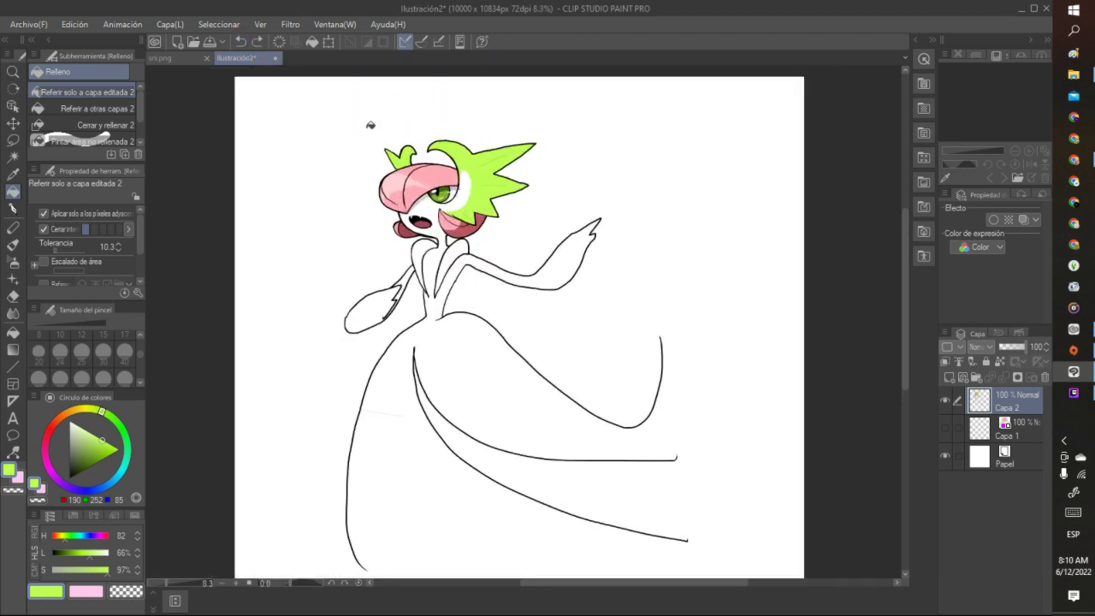
Draw a short black marker stroke along the upper eyelid, over the top edge of the white eye highlight
{"action": "scroll", "coordinate": [445, 192], "scroll_direction": "up", "scroll_amount": 4}
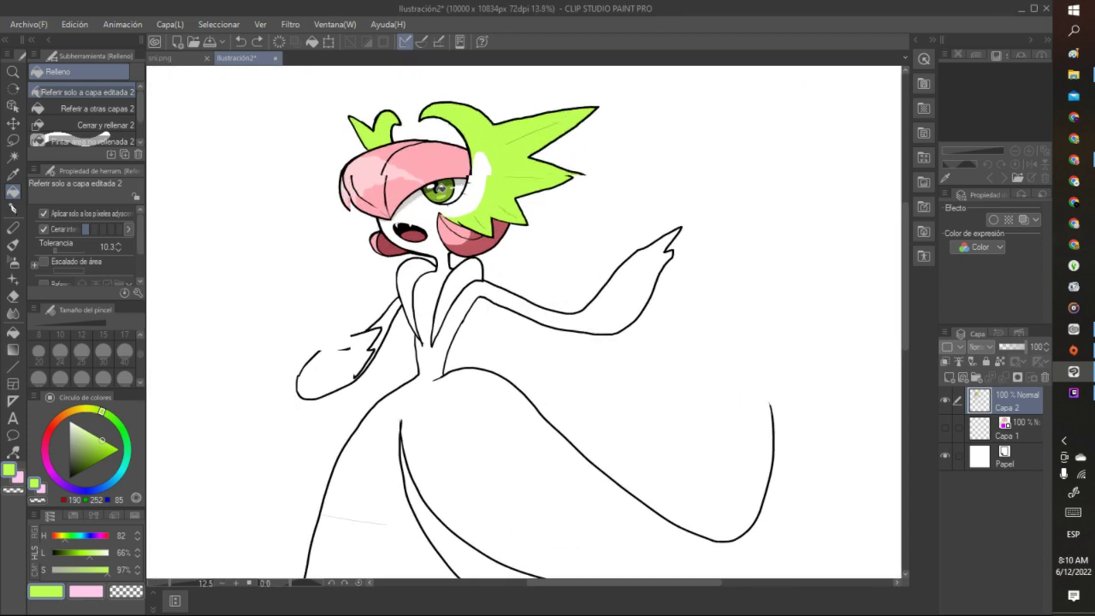
{"action": "scroll", "coordinate": [438, 188], "scroll_direction": "up", "scroll_amount": 2}
{"action": "scroll", "coordinate": [442, 177], "scroll_direction": "up", "scroll_amount": 1}
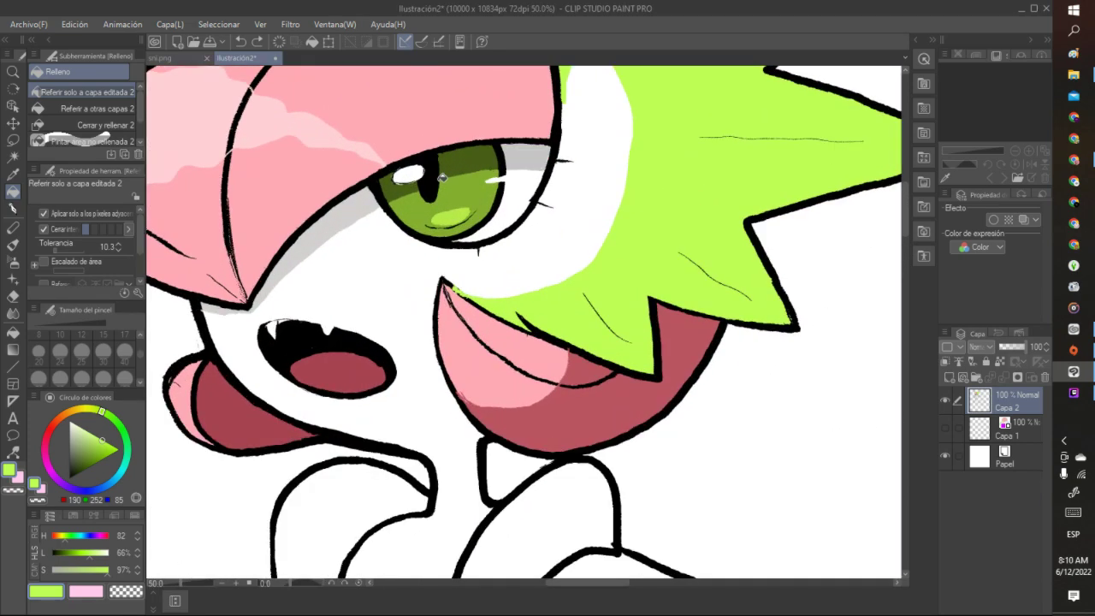
{"action": "left_click", "coordinate": [13, 208]}
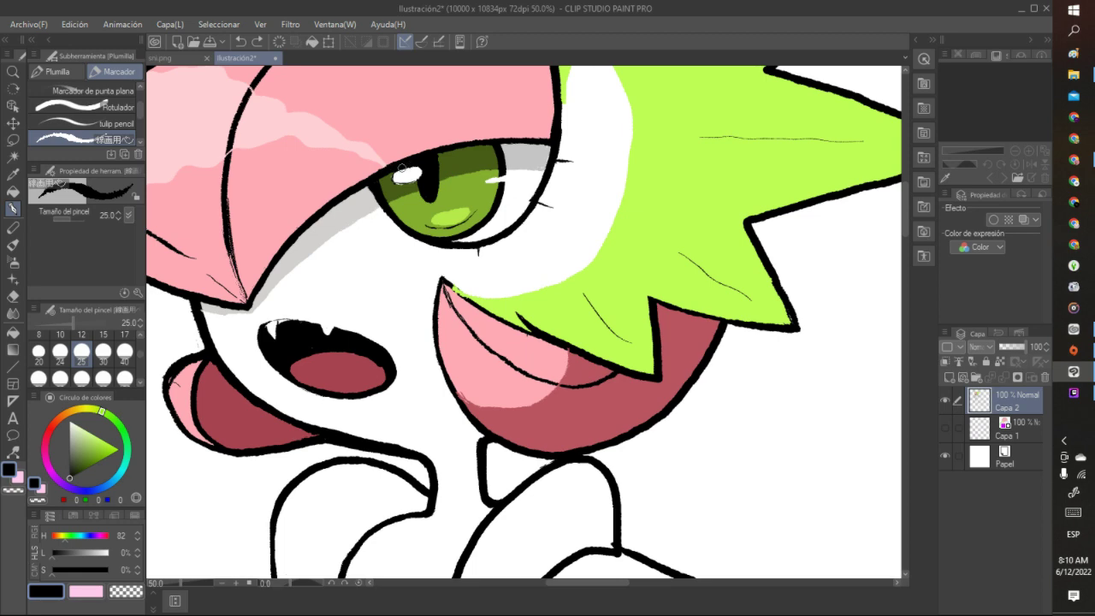
{"action": "left_click_drag", "start_coordinate": [402, 167], "coordinate": [418, 164]}
{"action": "scroll", "coordinate": [419, 161], "scroll_direction": "down", "scroll_amount": 6}
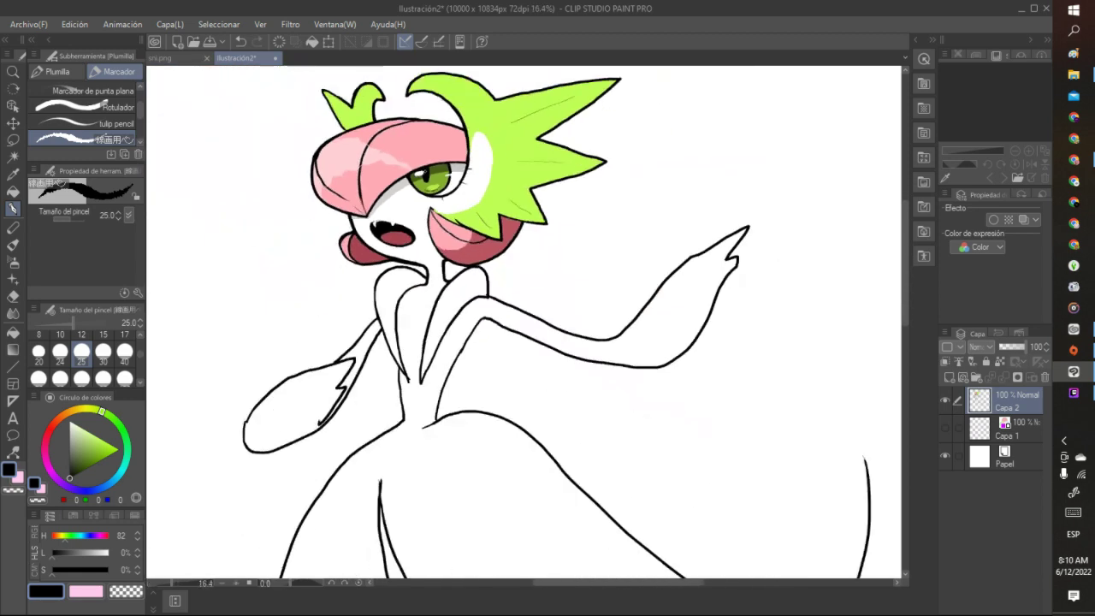
Reinforce the lower-left outline of the green eye with a black pen stroke
{"action": "scroll", "coordinate": [426, 175], "scroll_direction": "down", "scroll_amount": 2}
{"action": "scroll", "coordinate": [428, 178], "scroll_direction": "up", "scroll_amount": 8}
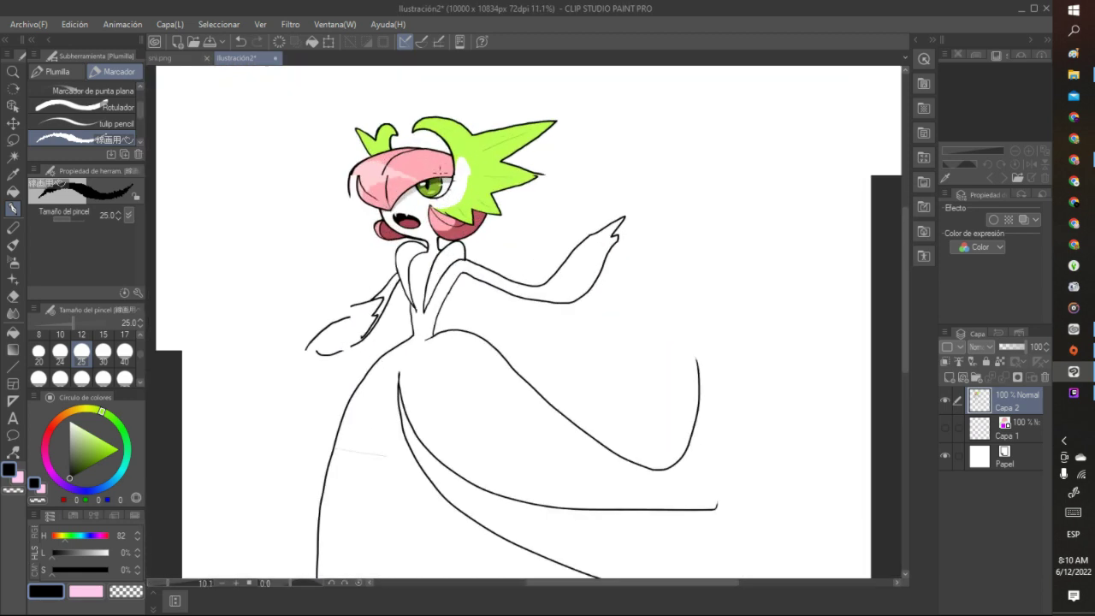
{"action": "scroll", "coordinate": [432, 185], "scroll_direction": "up", "scroll_amount": 5}
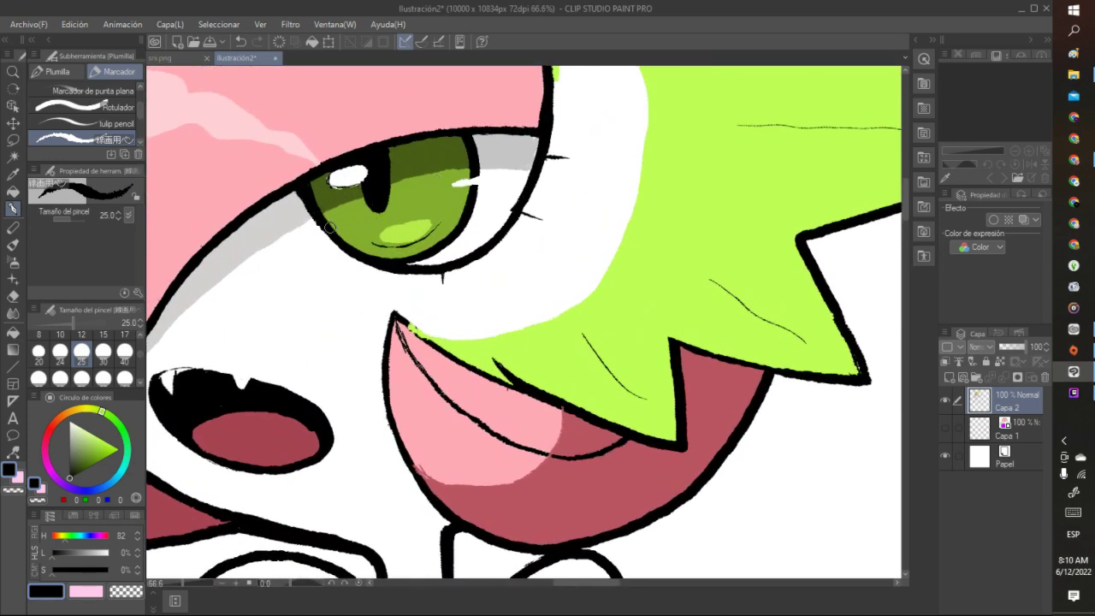
{"action": "mouse_move", "coordinate": [313, 192]}
{"action": "left_mouse_down"}
{"action": "mouse_move", "coordinate": [345, 243]}
{"action": "mouse_move", "coordinate": [331, 222]}
{"action": "mouse_move", "coordinate": [384, 259]}
{"action": "left_mouse_up"}
{"action": "scroll", "coordinate": [385, 250], "scroll_direction": "down", "scroll_amount": 8}
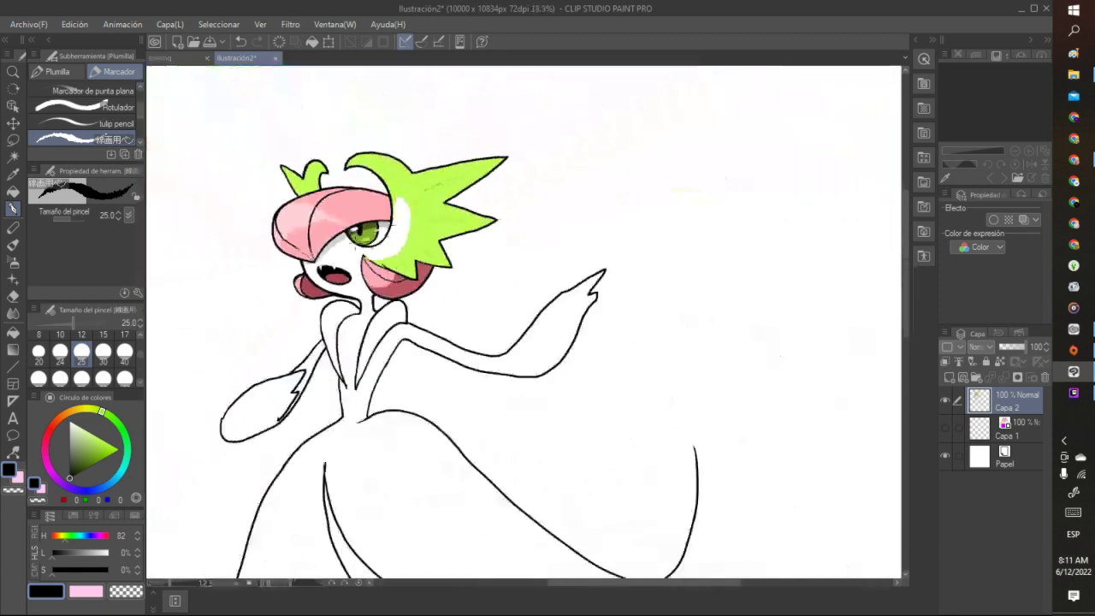
Re-ink the left and upper edges of the large pink lobe under the green hair in black, trimming with transparent colour
{"action": "scroll", "coordinate": [359, 256], "scroll_direction": "up", "scroll_amount": 6}
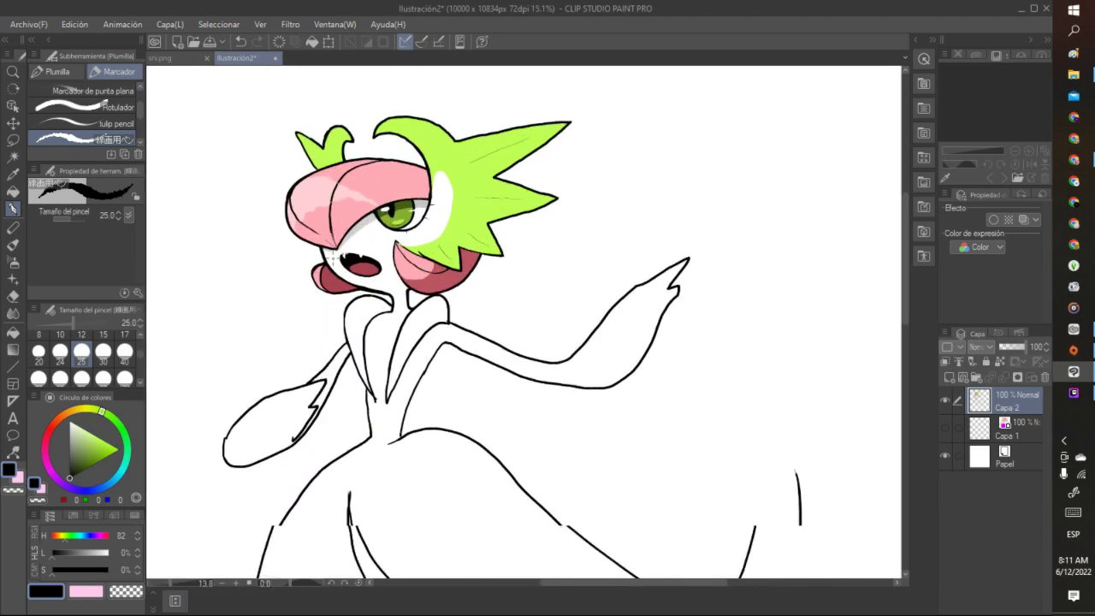
{"action": "scroll", "coordinate": [435, 257], "scroll_direction": "up", "scroll_amount": 4}
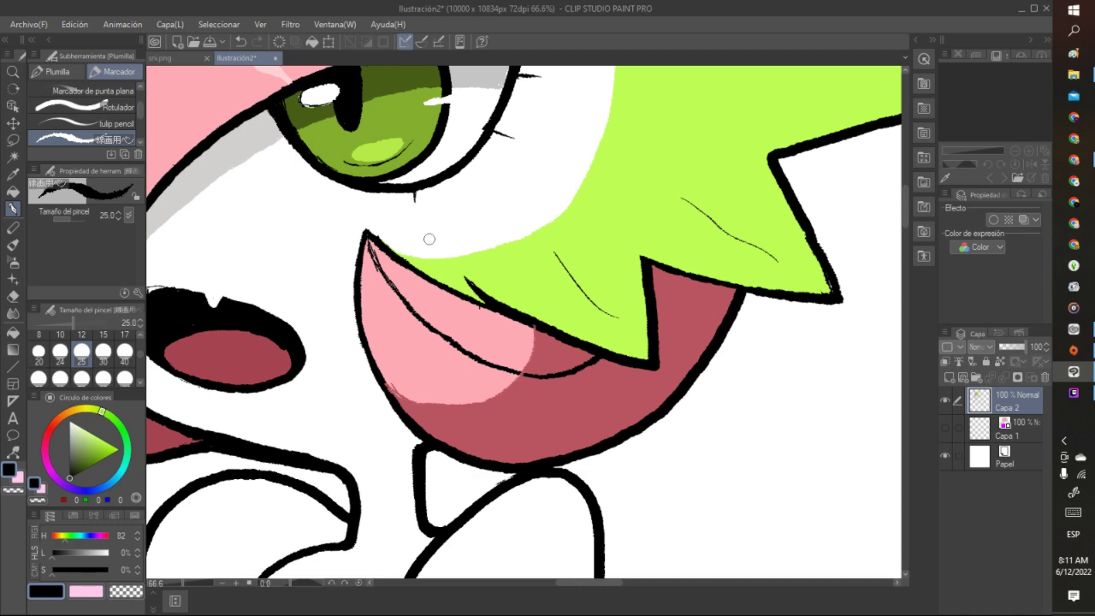
{"action": "scroll", "coordinate": [429, 242], "scroll_direction": "down", "scroll_amount": 5}
{"action": "scroll", "coordinate": [425, 243], "scroll_direction": "down", "scroll_amount": 2}
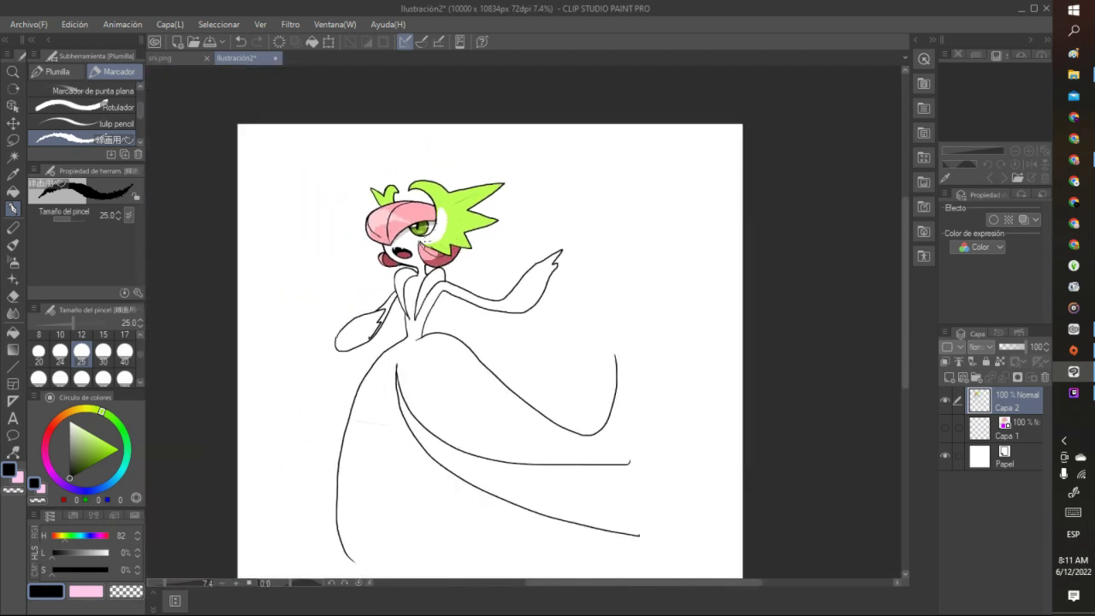
{"action": "scroll", "coordinate": [425, 242], "scroll_direction": "up", "scroll_amount": 3}
{"action": "scroll", "coordinate": [449, 229], "scroll_direction": "up", "scroll_amount": 4}
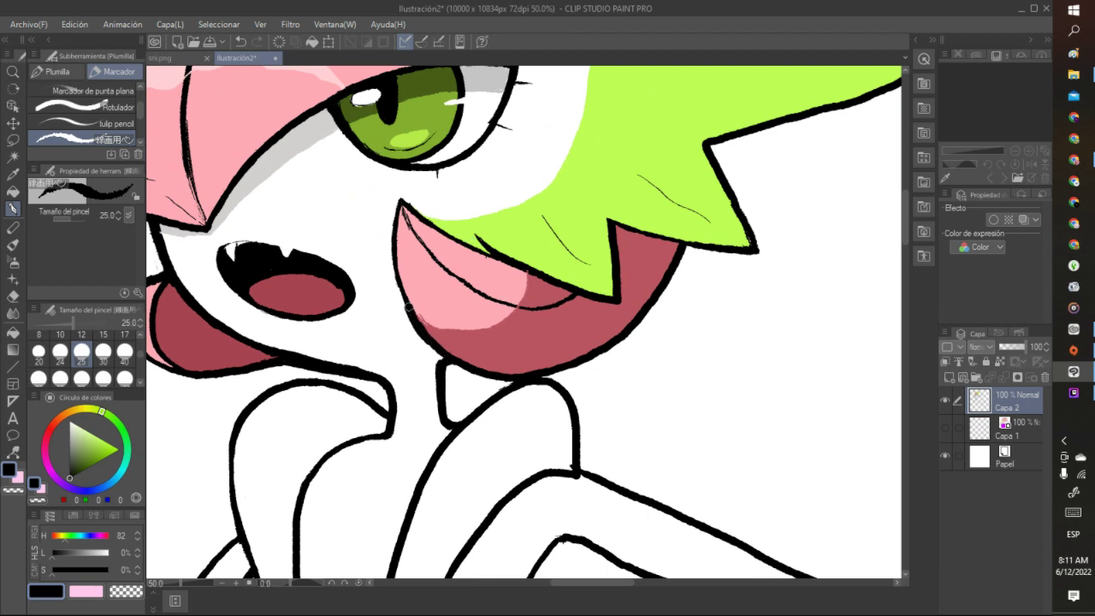
{"action": "left_click_drag", "start_coordinate": [400, 289], "coordinate": [404, 201]}
{"action": "left_click", "coordinate": [127, 594]}
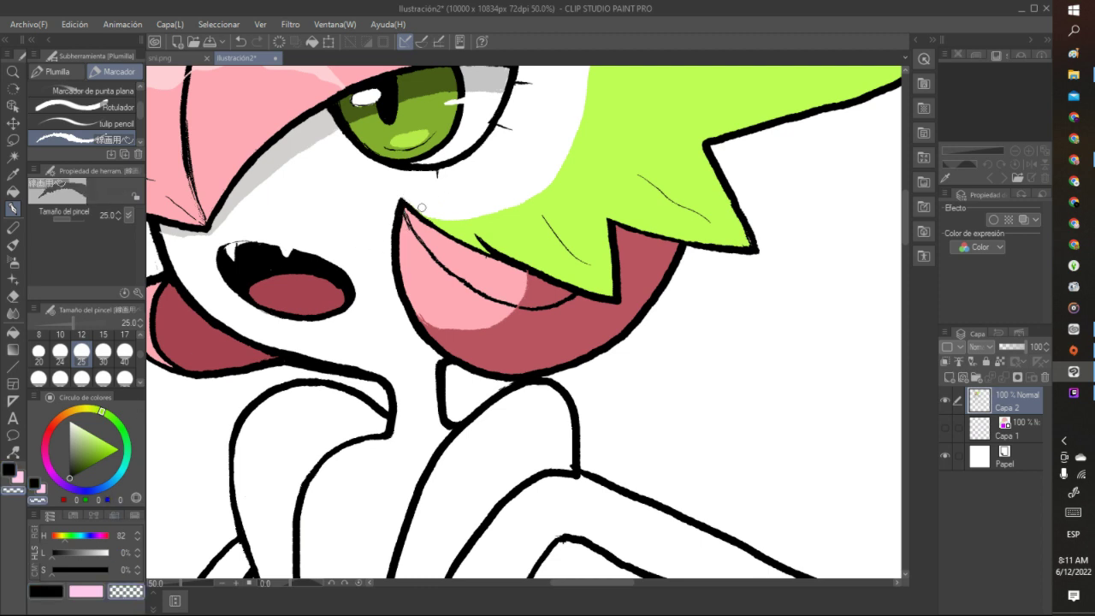
{"action": "left_click", "coordinate": [46, 591]}
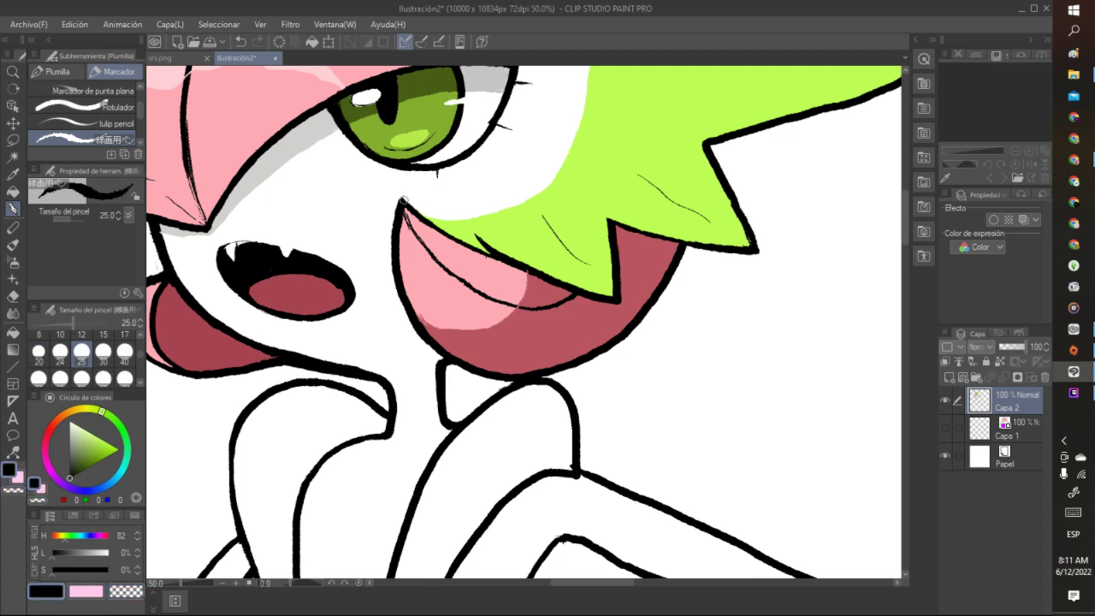
{"action": "left_click_drag", "start_coordinate": [403, 200], "coordinate": [488, 255]}
{"action": "scroll", "coordinate": [486, 253], "scroll_direction": "down", "scroll_amount": 8}
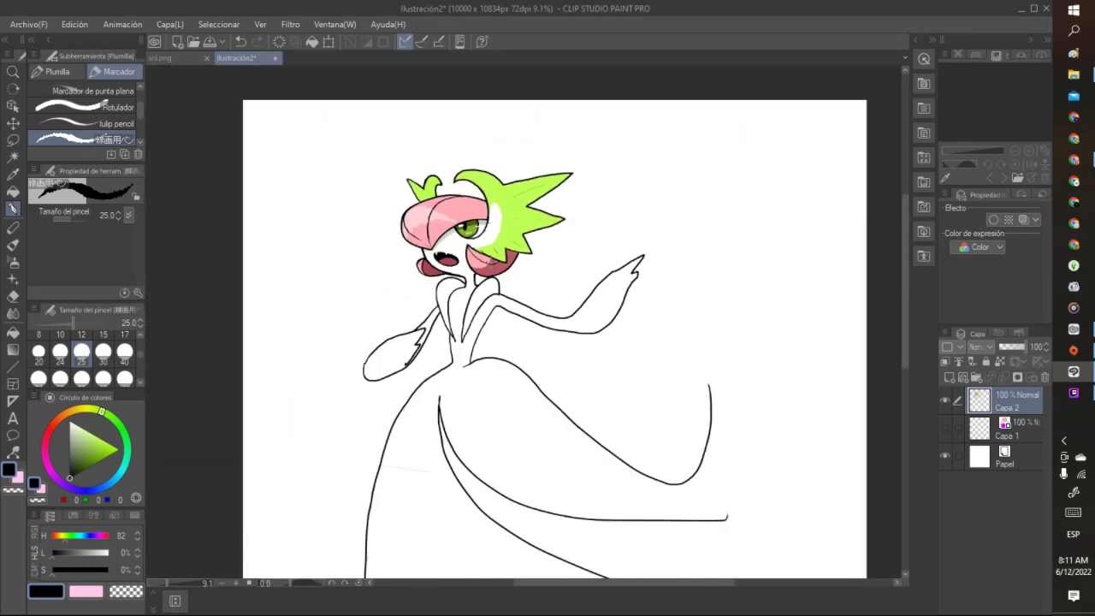
Smooth the outer outline of the left sleeve with a black stroke and undo the last transparent trim
{"action": "scroll", "coordinate": [492, 351], "scroll_direction": "up", "scroll_amount": 5}
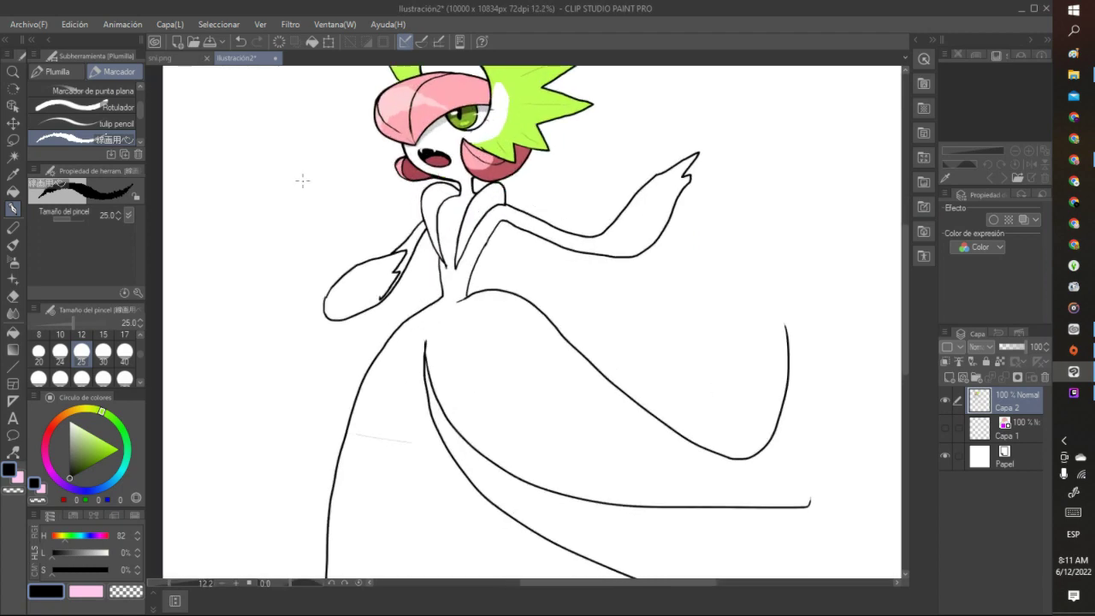
{"action": "scroll", "coordinate": [344, 351], "scroll_direction": "up", "scroll_amount": 3}
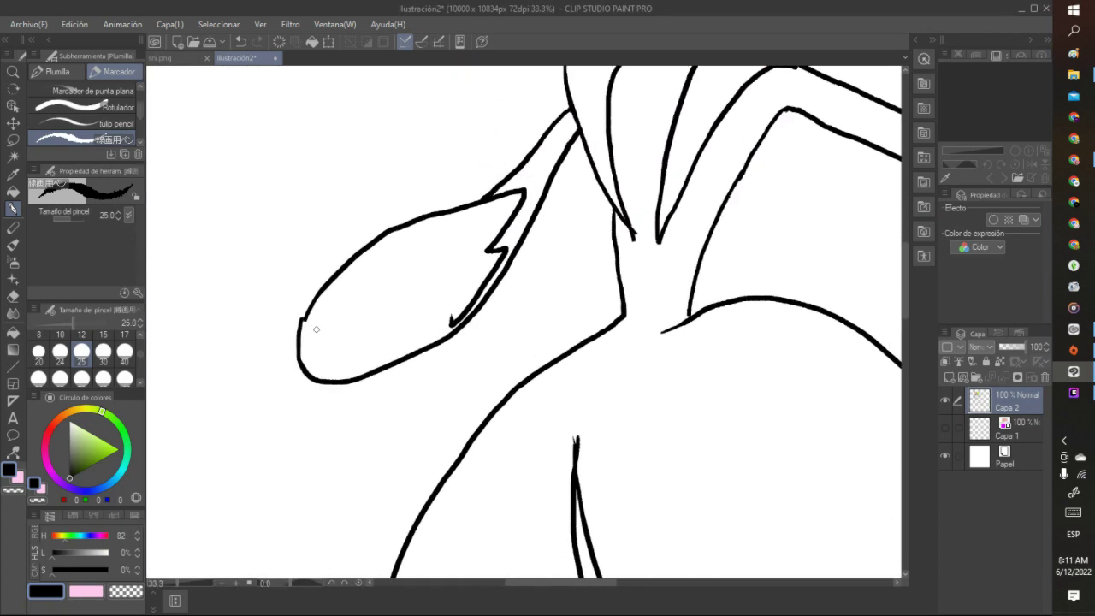
{"action": "mouse_move", "coordinate": [302, 364]}
{"action": "left_mouse_down"}
{"action": "mouse_move", "coordinate": [315, 299]}
{"action": "mouse_move", "coordinate": [363, 250]}
{"action": "left_mouse_up"}
{"action": "left_click", "coordinate": [124, 589]}
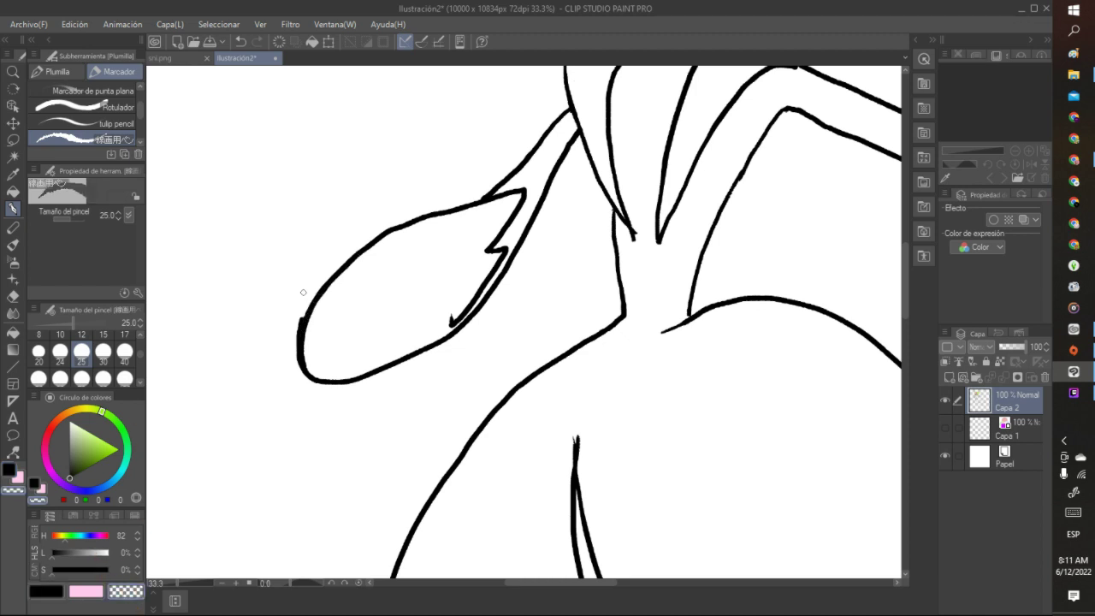
{"action": "left_click_drag", "start_coordinate": [302, 307], "coordinate": [297, 365]}
{"action": "left_click", "coordinate": [241, 41]}
{"action": "scroll", "coordinate": [326, 356], "scroll_direction": "down", "scroll_amount": 10}
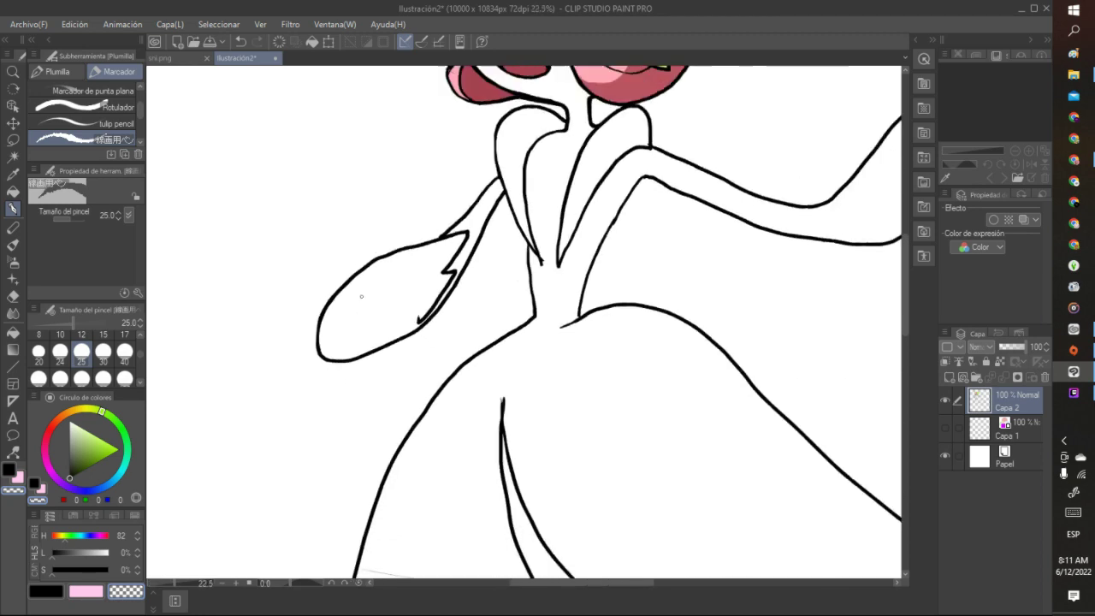
Draw a black outline extending the small pink lobe up to the bangs beside the face, undoing the first attempt
{"action": "scroll", "coordinate": [410, 323], "scroll_direction": "up", "scroll_amount": 5}
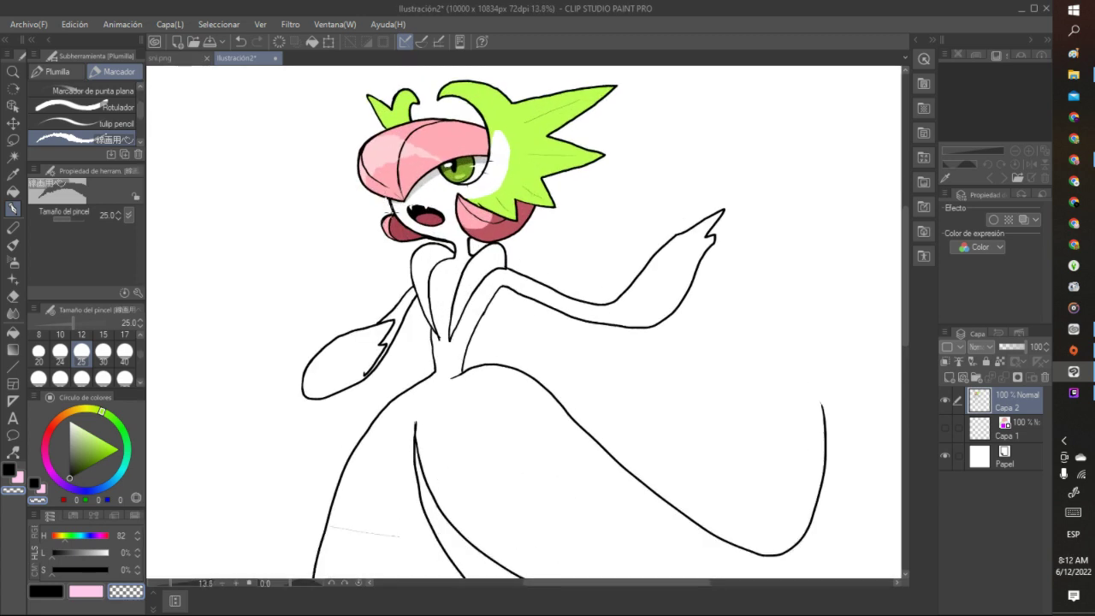
{"action": "left_click", "coordinate": [93, 440]}
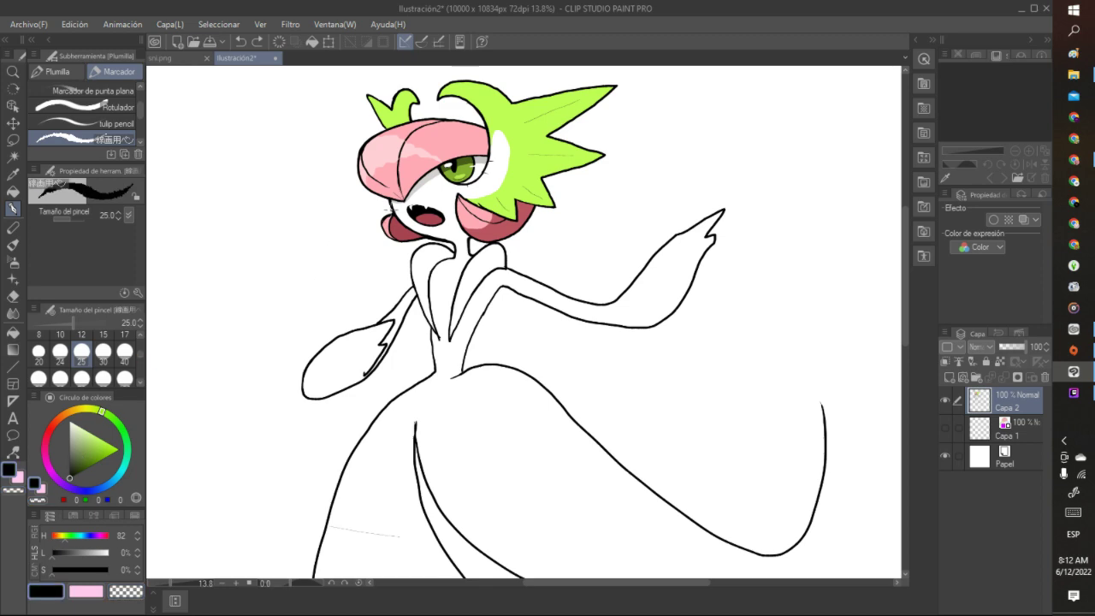
{"action": "left_click_drag", "start_coordinate": [380, 209], "coordinate": [382, 224]}
{"action": "scroll", "coordinate": [379, 224], "scroll_direction": "up", "scroll_amount": 6}
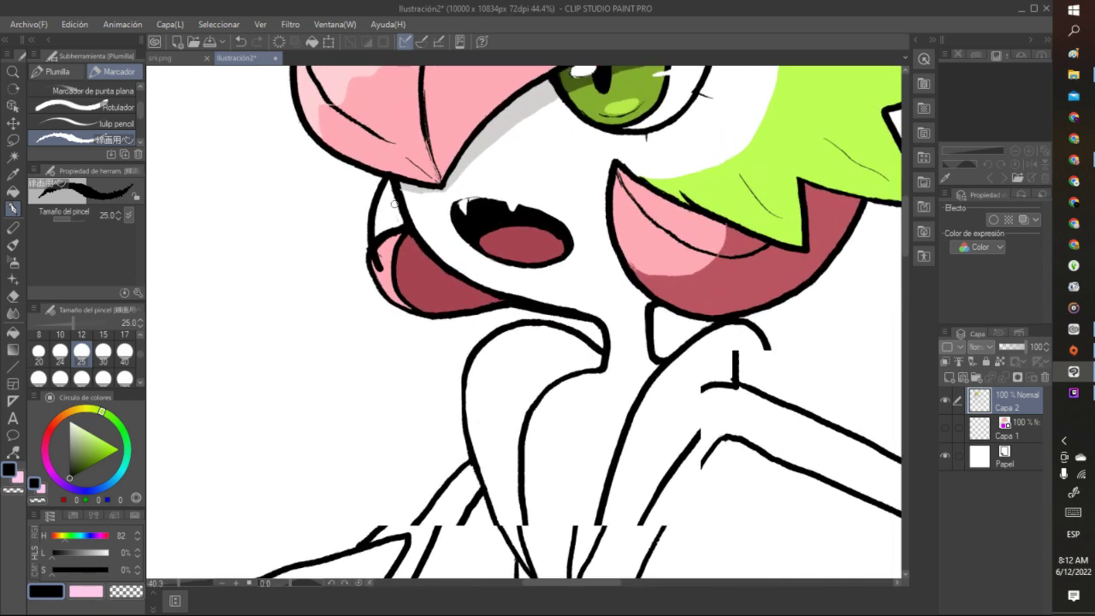
{"action": "left_click", "coordinate": [240, 41]}
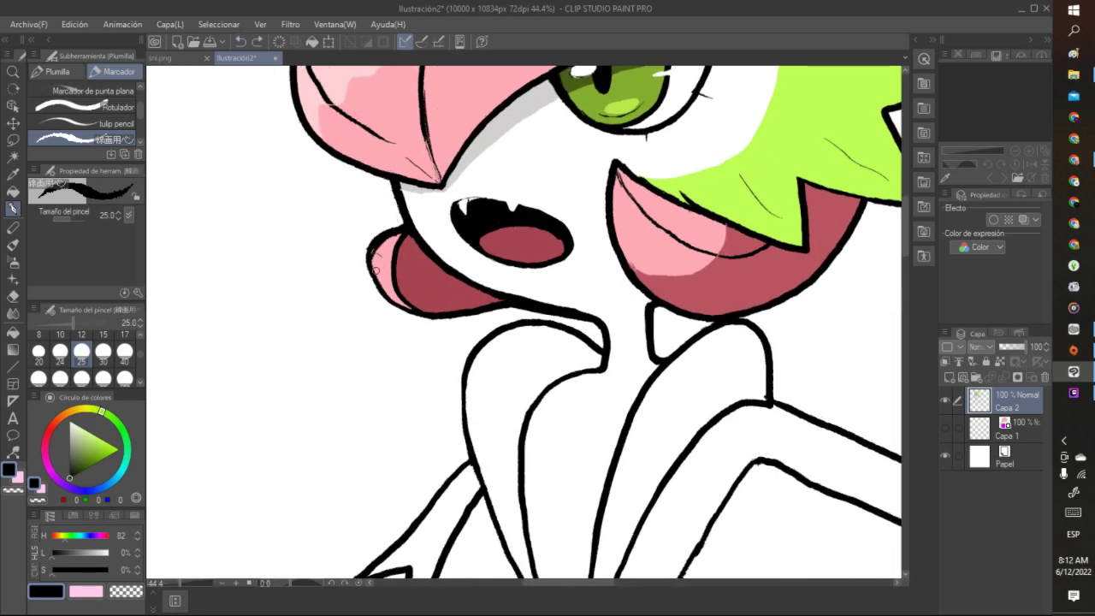
{"action": "mouse_move", "coordinate": [375, 278]}
{"action": "left_mouse_down"}
{"action": "mouse_move", "coordinate": [374, 216]}
{"action": "mouse_move", "coordinate": [394, 181]}
{"action": "left_mouse_up"}
Sample the light pink from the small lobe and paint and fill its new upper extension with it
{"action": "left_click", "coordinate": [86, 591]}
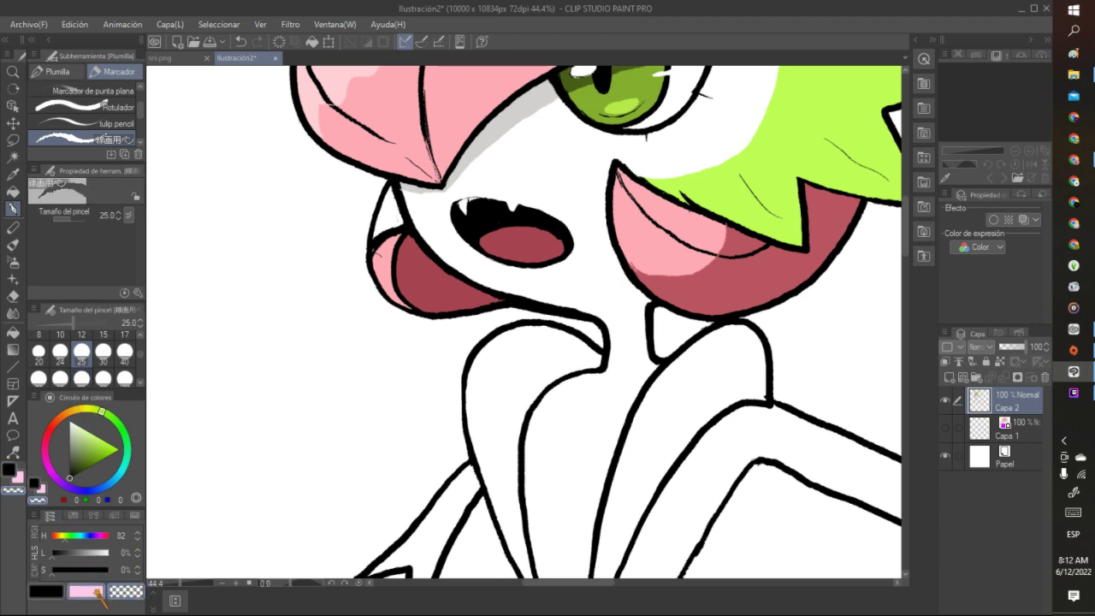
{"action": "key", "text": "i"}
{"action": "left_click", "coordinate": [395, 245]}
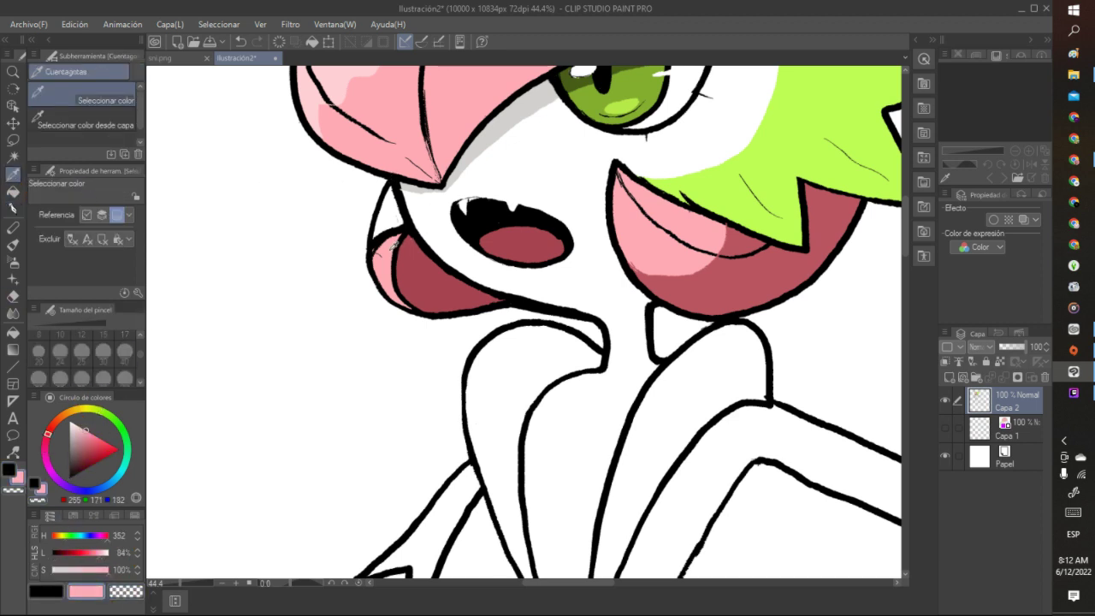
{"action": "key", "text": "p"}
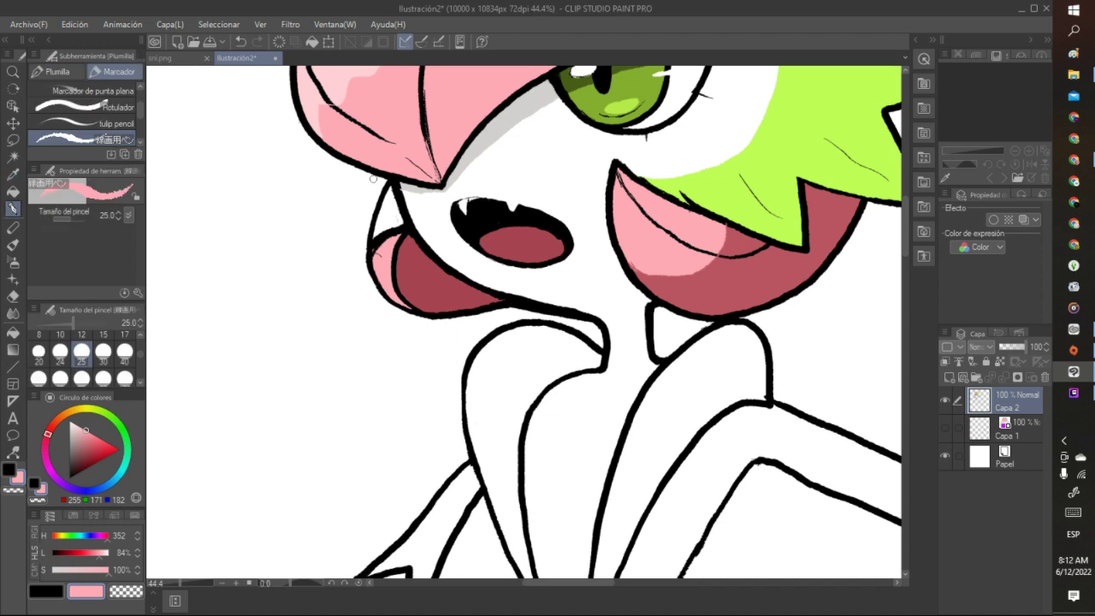
{"action": "mouse_move", "coordinate": [378, 240]}
{"action": "left_mouse_down"}
{"action": "mouse_move", "coordinate": [377, 255]}
{"action": "mouse_move", "coordinate": [390, 225]}
{"action": "mouse_move", "coordinate": [393, 236]}
{"action": "left_mouse_up"}
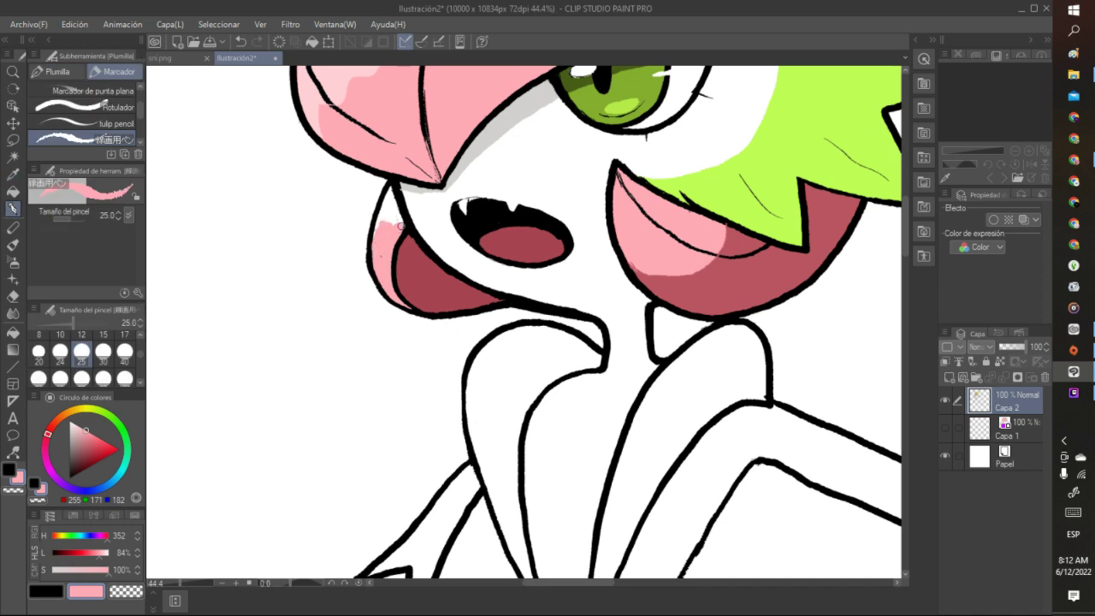
{"action": "left_click", "coordinate": [12, 192]}
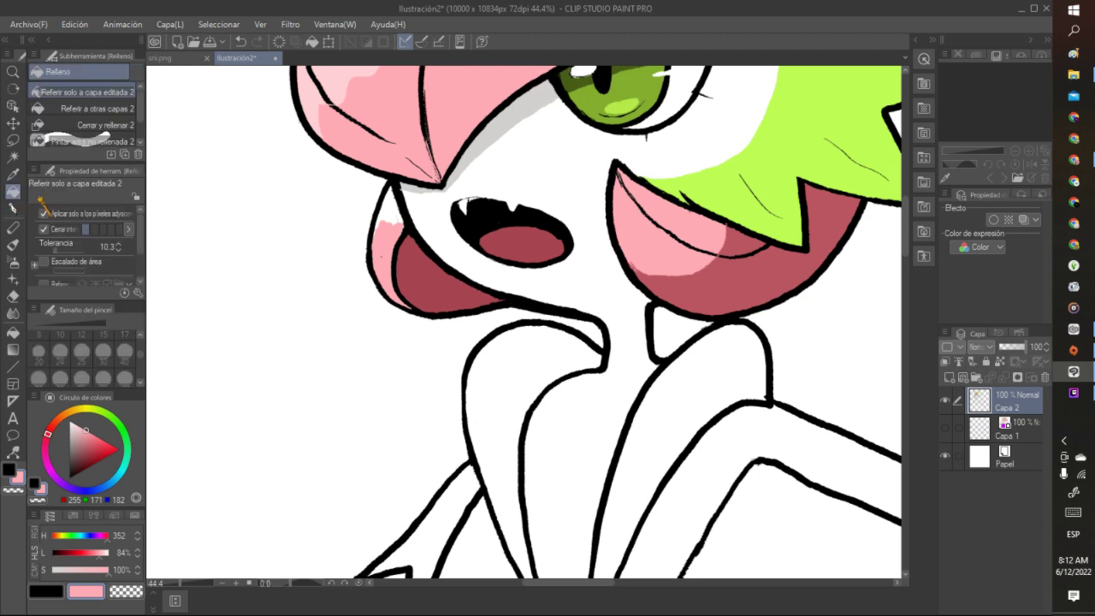
{"action": "left_click", "coordinate": [400, 203]}
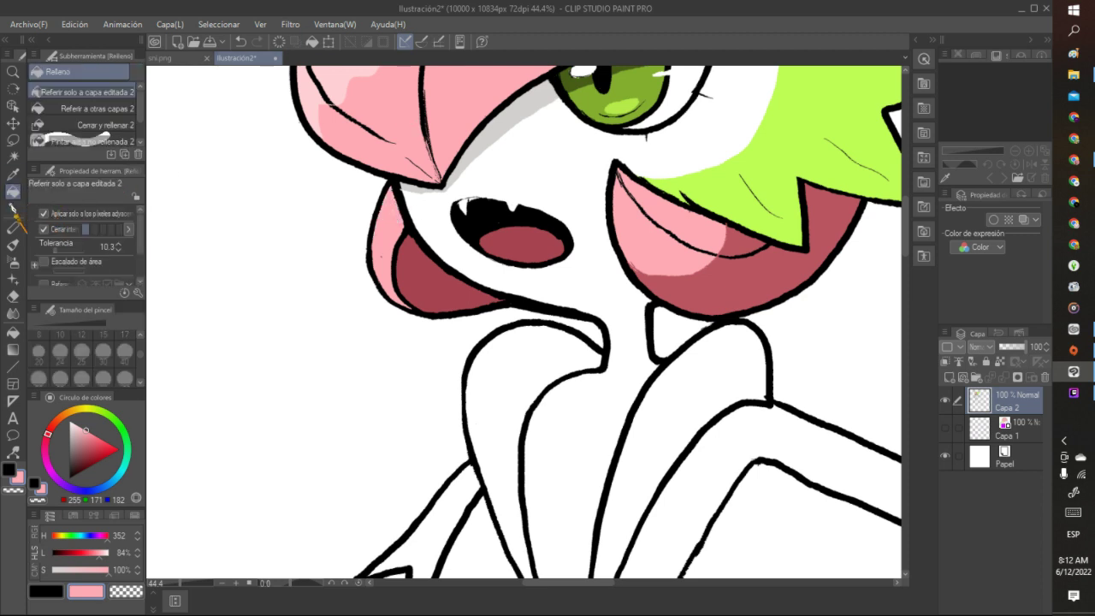
Clean up the stray outline end at the left collar lapel's lower tip using the black pen and transparent colour
{"action": "left_click", "coordinate": [13, 207]}
{"action": "left_click", "coordinate": [70, 476]}
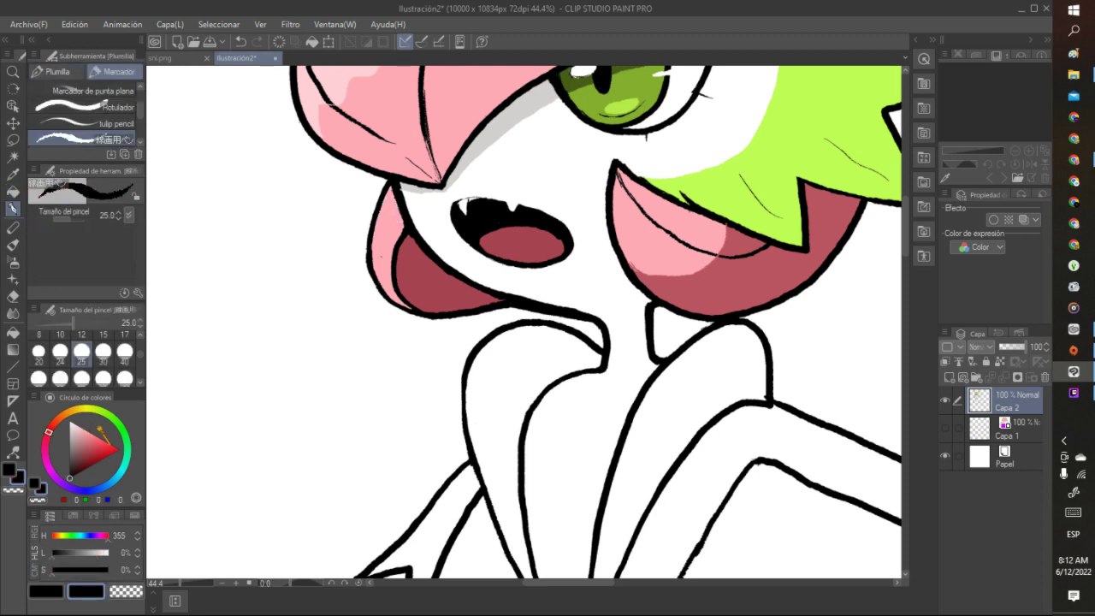
{"action": "scroll", "coordinate": [231, 299], "scroll_direction": "down", "scroll_amount": 6}
{"action": "scroll", "coordinate": [257, 261], "scroll_direction": "down", "scroll_amount": 4}
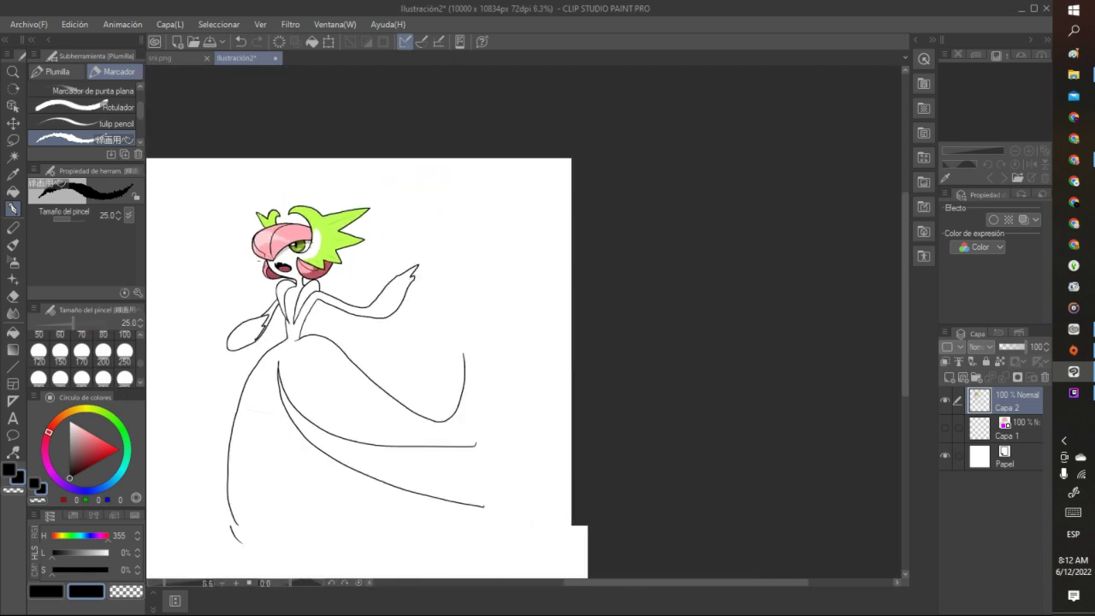
{"action": "scroll", "coordinate": [257, 273], "scroll_direction": "up", "scroll_amount": 4}
{"action": "scroll", "coordinate": [256, 273], "scroll_direction": "up", "scroll_amount": 2}
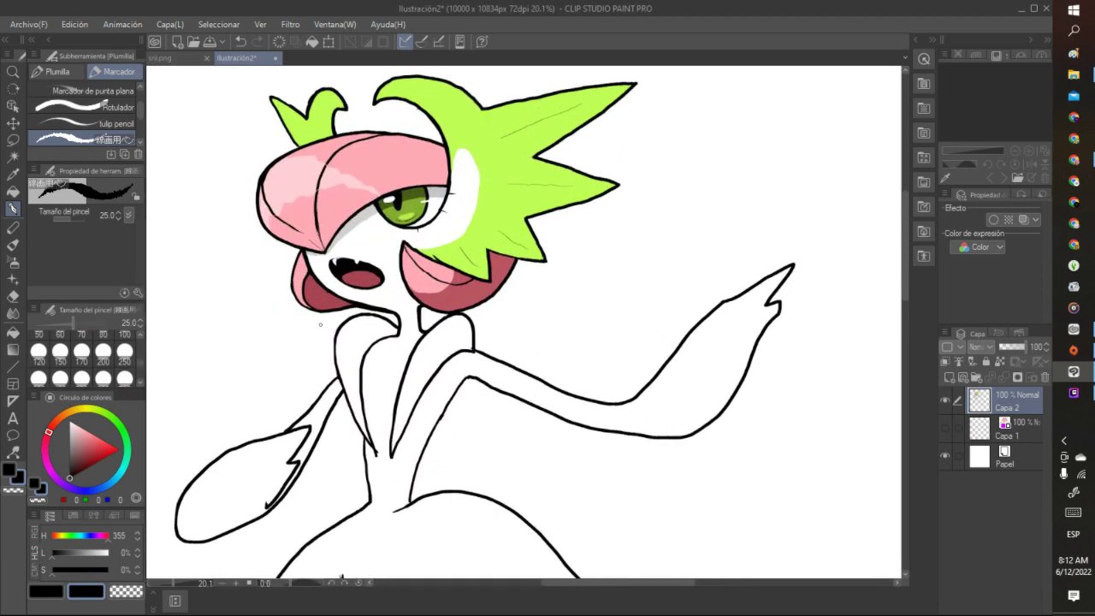
{"action": "scroll", "coordinate": [291, 300], "scroll_direction": "down", "scroll_amount": 1}
{"action": "scroll", "coordinate": [319, 324], "scroll_direction": "up", "scroll_amount": 1}
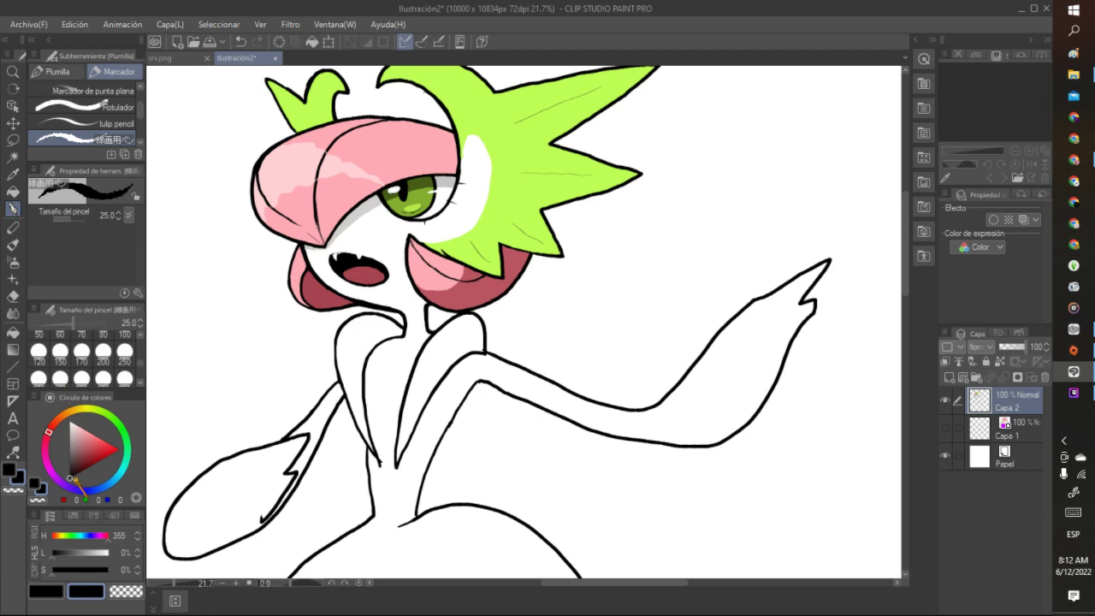
{"action": "left_click_drag", "start_coordinate": [87, 460], "coordinate": [70, 478]}
{"action": "left_click", "coordinate": [39, 500]}
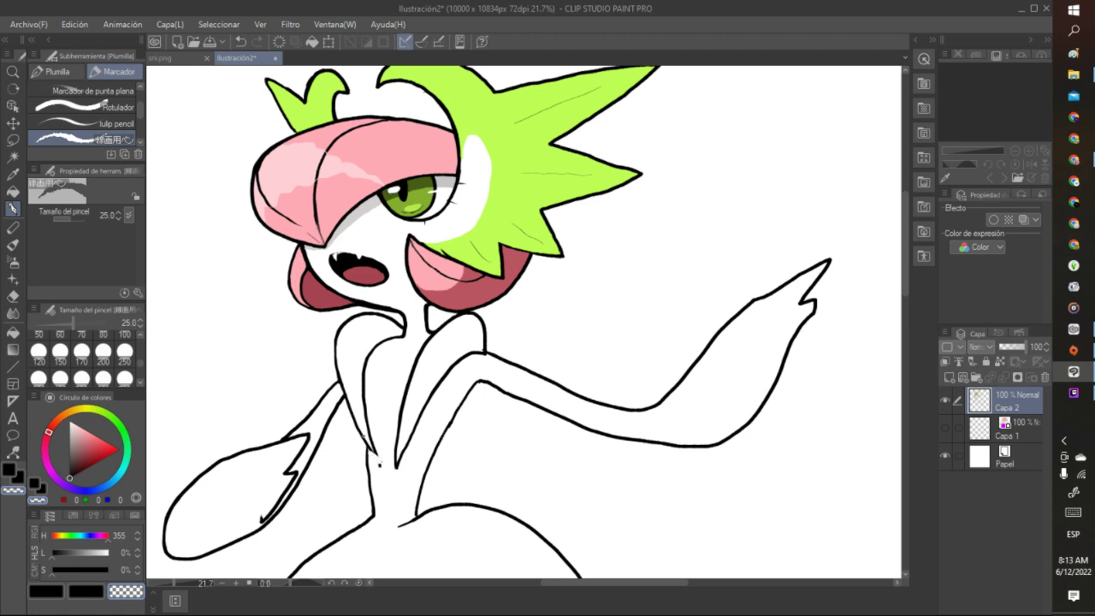
{"action": "left_click", "coordinate": [240, 41]}
Fill both collar lapels with a coral red, RGB 242, 95, 107
{"action": "left_click", "coordinate": [13, 192]}
{"action": "left_click", "coordinate": [329, 295], "text": "alt"}
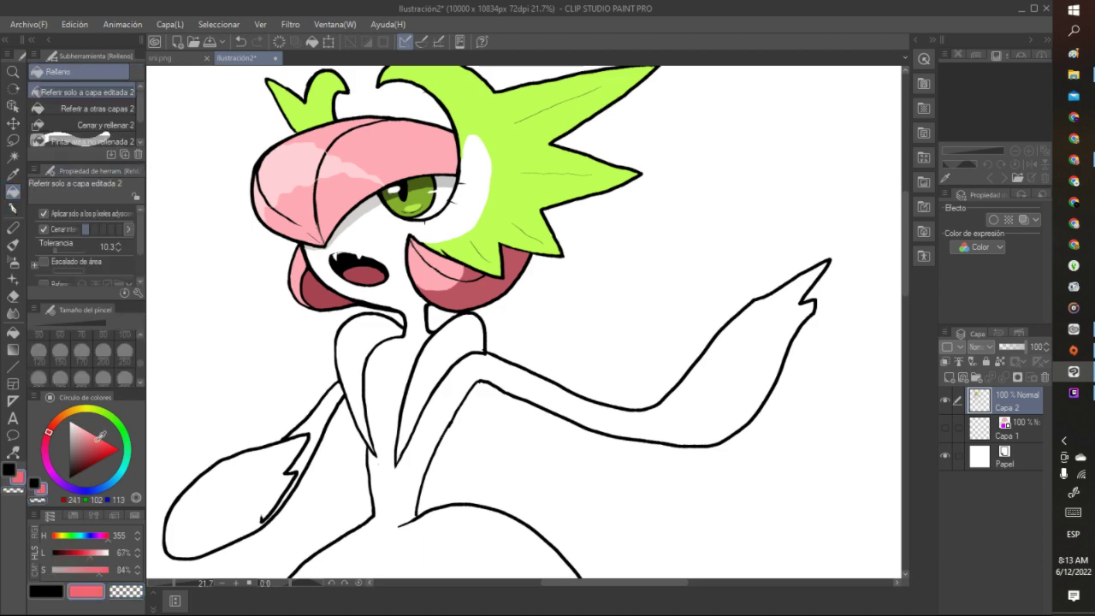
{"action": "left_click", "coordinate": [362, 324]}
{"action": "left_click", "coordinate": [450, 337]}
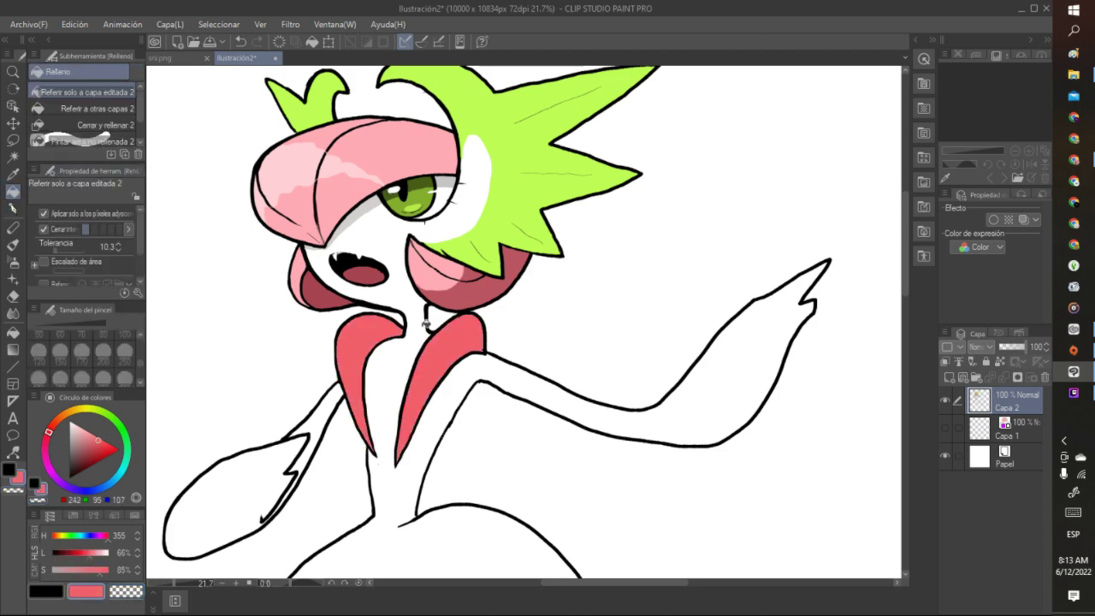
Darken the red of the collar lapels to RGB 228, 78, 91
{"action": "scroll", "coordinate": [424, 324], "scroll_direction": "down", "scroll_amount": 3}
{"action": "scroll", "coordinate": [424, 321], "scroll_direction": "down", "scroll_amount": 3}
{"action": "scroll", "coordinate": [410, 340], "scroll_direction": "up", "scroll_amount": 3}
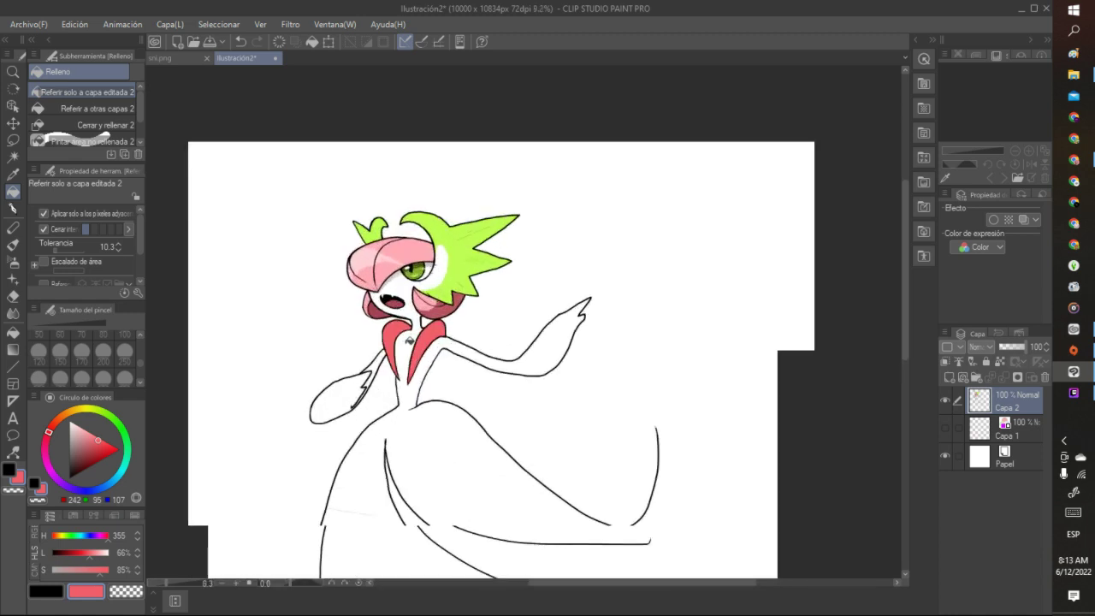
{"action": "left_click", "coordinate": [100, 444]}
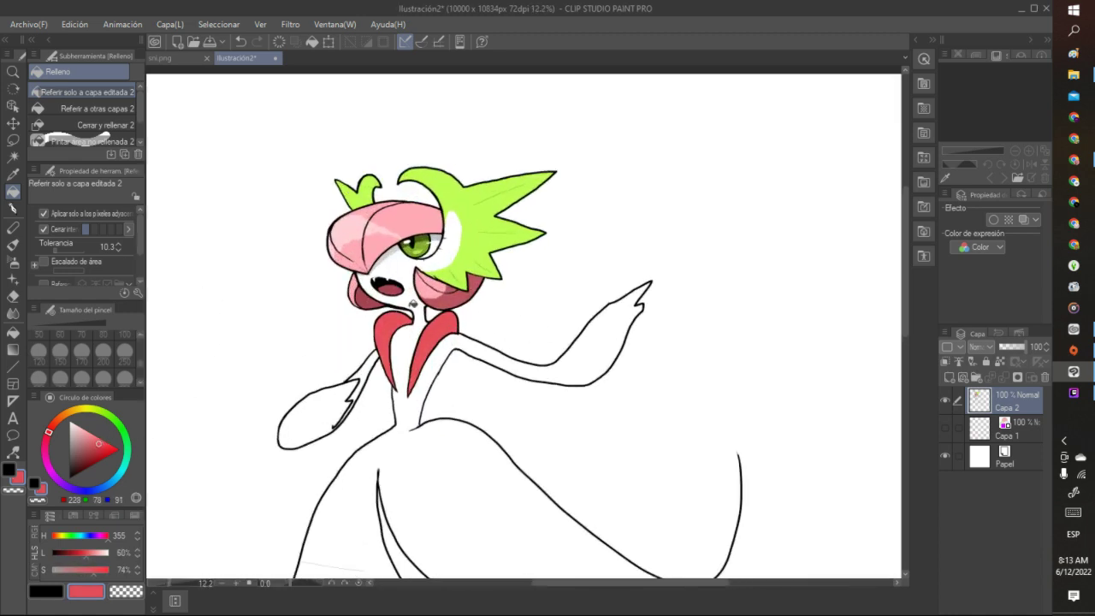
Switch to YouTube in the browser, start the video "How Urusei Yatsura Changed the Anime Industry" and return to Clip Studio Paint
{"action": "left_click", "coordinate": [1073, 159]}
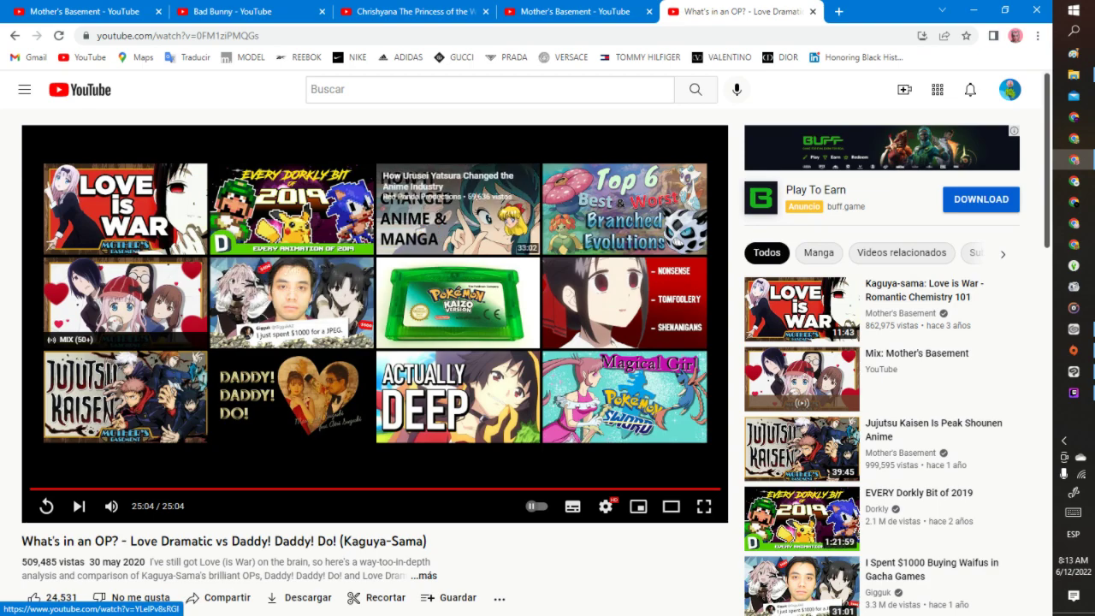
{"action": "left_click", "coordinate": [458, 210]}
{"action": "key", "text": "alt+Tab"}
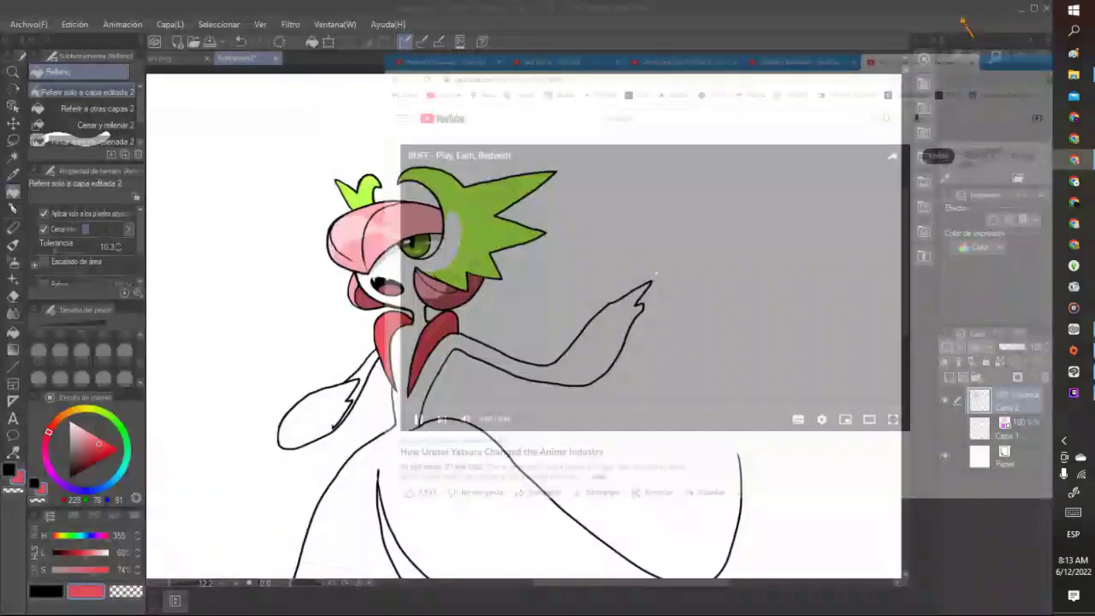
Draw a narrow pointed oval with a smaller oval inside it on the chest between the collar lapels, using the black size 25 pen
{"action": "left_click", "coordinate": [70, 475]}
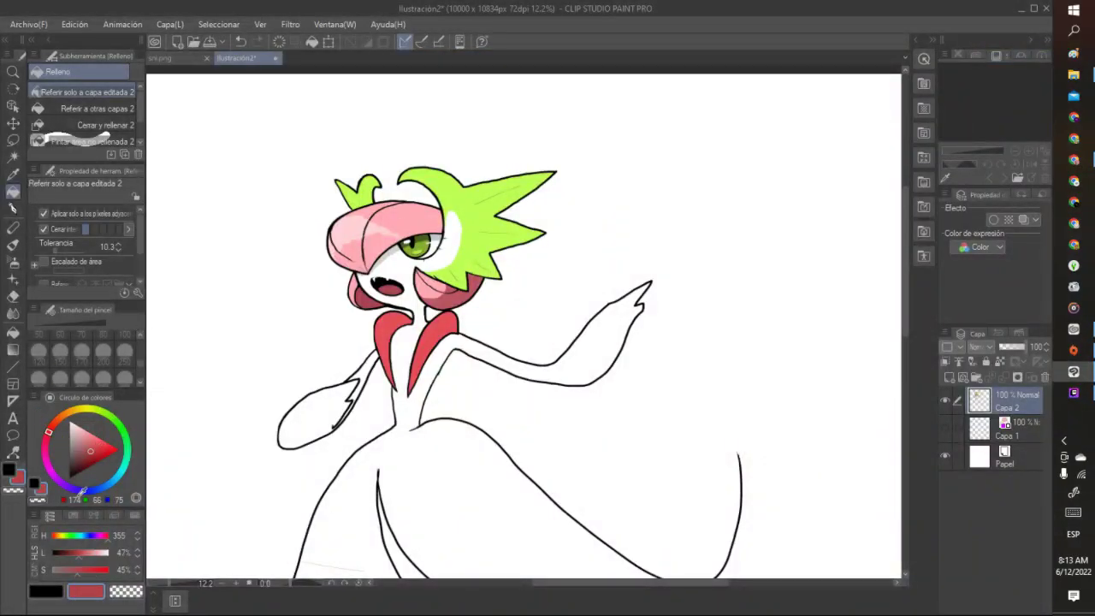
{"action": "left_click", "coordinate": [13, 208]}
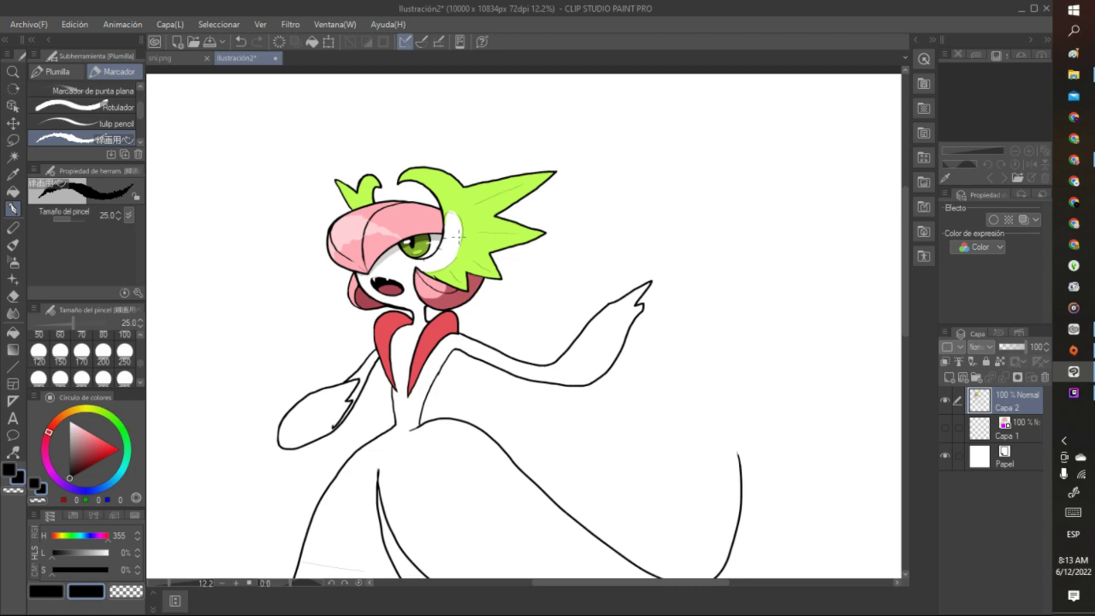
{"action": "scroll", "coordinate": [597, 212], "scroll_direction": "down", "scroll_amount": 4}
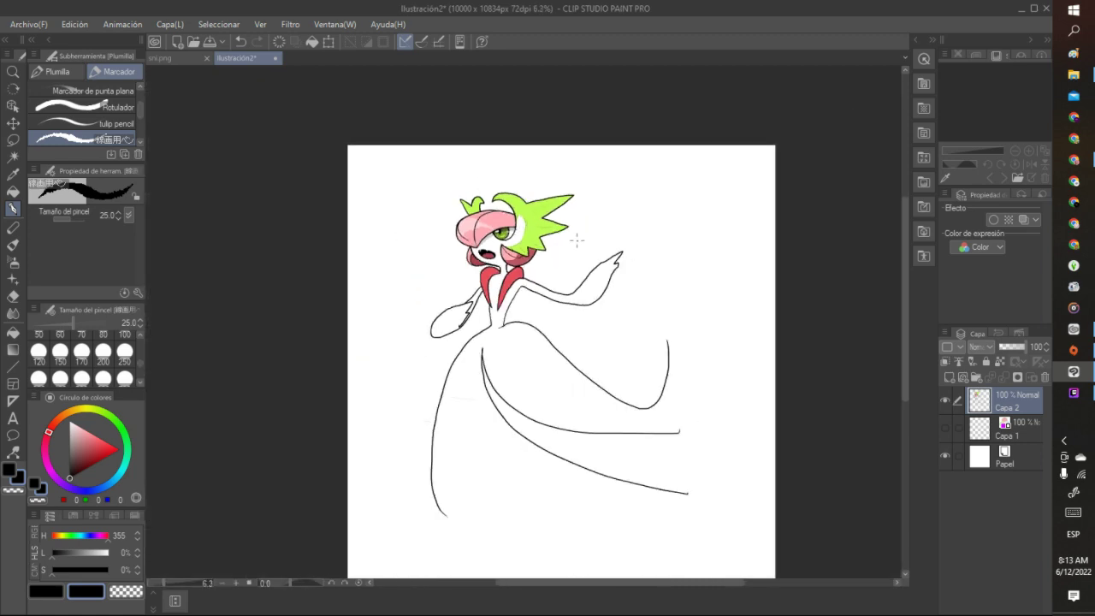
{"action": "scroll", "coordinate": [544, 297], "scroll_direction": "up", "scroll_amount": 3}
{"action": "scroll", "coordinate": [446, 319], "scroll_direction": "up", "scroll_amount": 1}
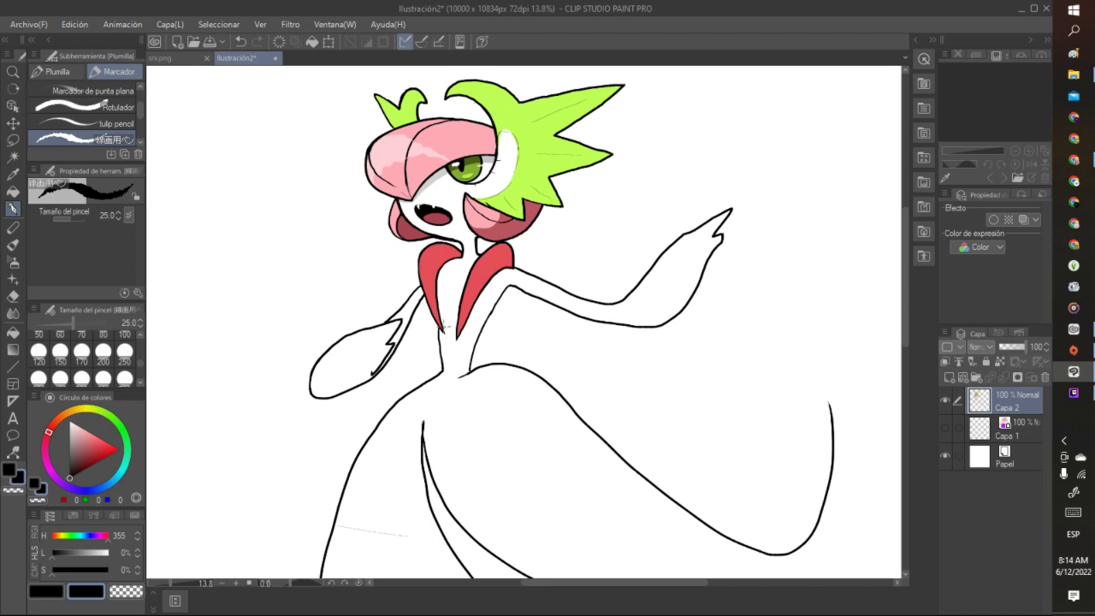
{"action": "mouse_move", "coordinate": [443, 322]}
{"action": "left_mouse_down"}
{"action": "mouse_move", "coordinate": [459, 274]}
{"action": "mouse_move", "coordinate": [444, 315]}
{"action": "mouse_move", "coordinate": [458, 286]}
{"action": "mouse_move", "coordinate": [446, 296]}
{"action": "left_mouse_up"}
{"action": "scroll", "coordinate": [523, 322], "scroll_direction": "down", "scroll_amount": 4}
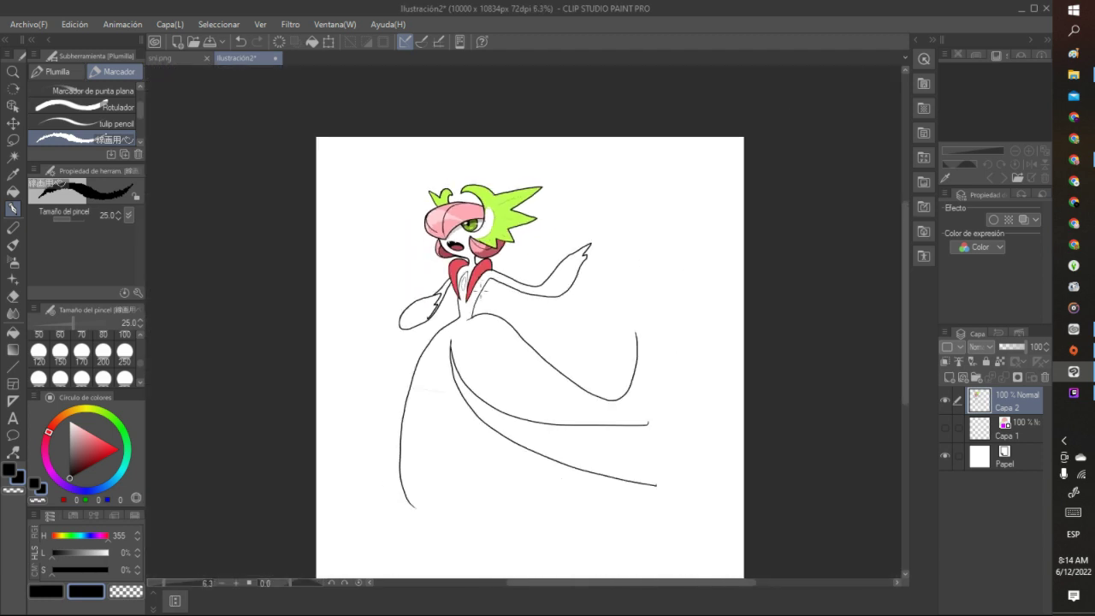
{"action": "scroll", "coordinate": [531, 342], "scroll_direction": "up", "scroll_amount": 3}
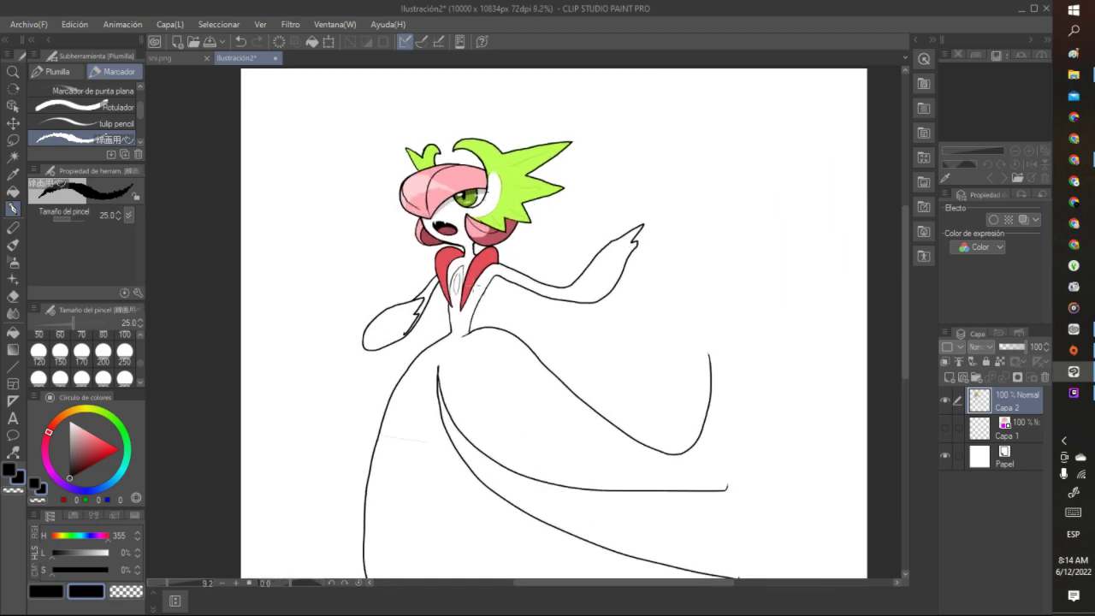
{"action": "scroll", "coordinate": [530, 342], "scroll_direction": "down", "scroll_amount": 1}
{"action": "scroll", "coordinate": [461, 295], "scroll_direction": "down", "scroll_amount": 1}
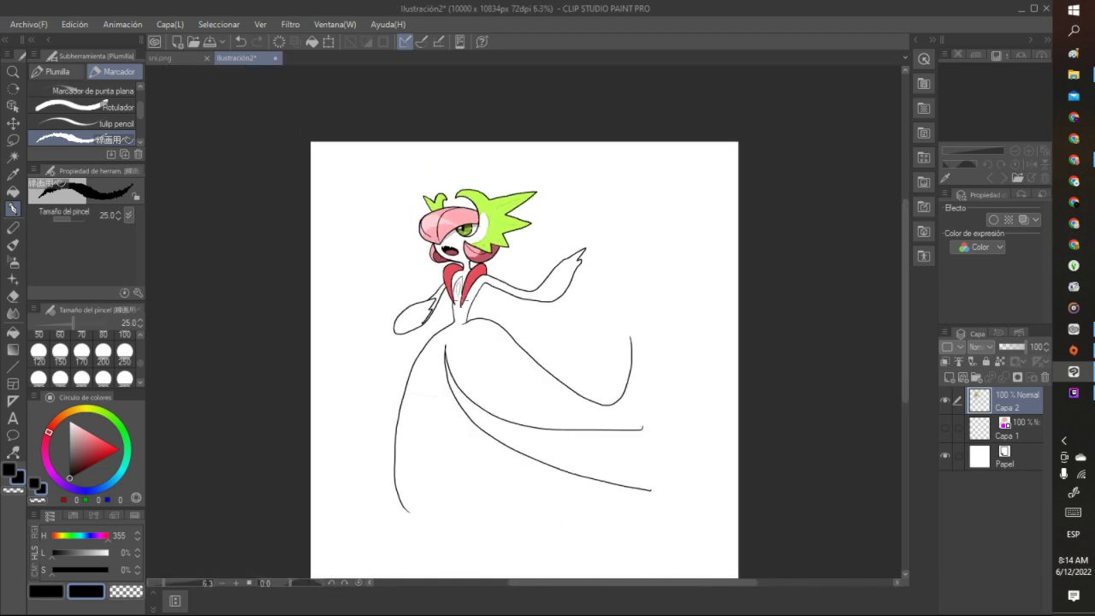
Select the eye with the lasso and enlarge it slightly with a transform
{"action": "scroll", "coordinate": [453, 291], "scroll_direction": "up", "scroll_amount": 4}
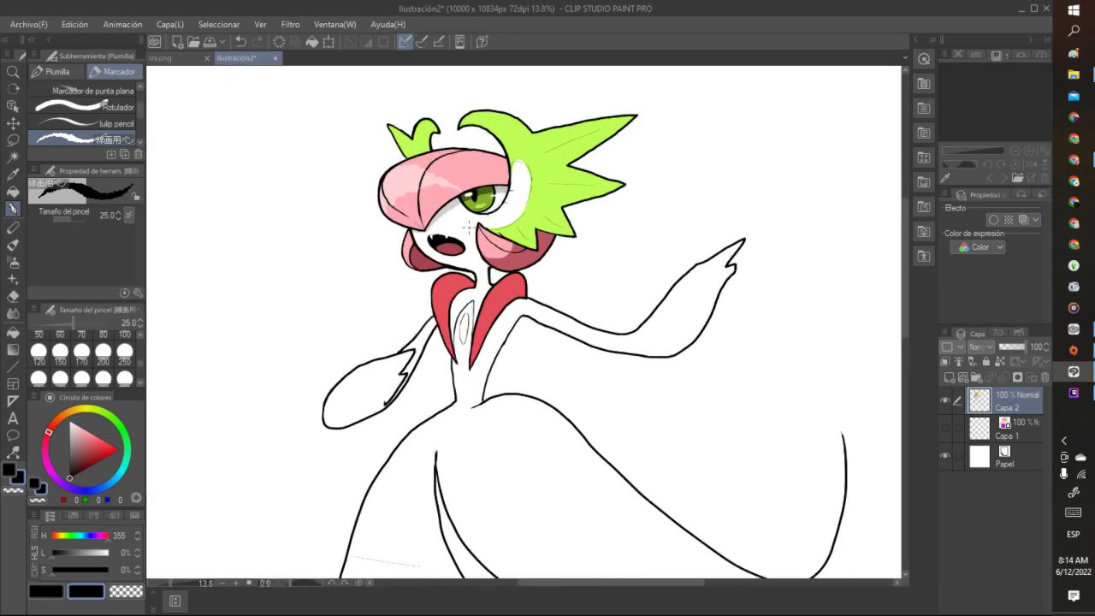
{"action": "scroll", "coordinate": [448, 181], "scroll_direction": "up", "scroll_amount": 2}
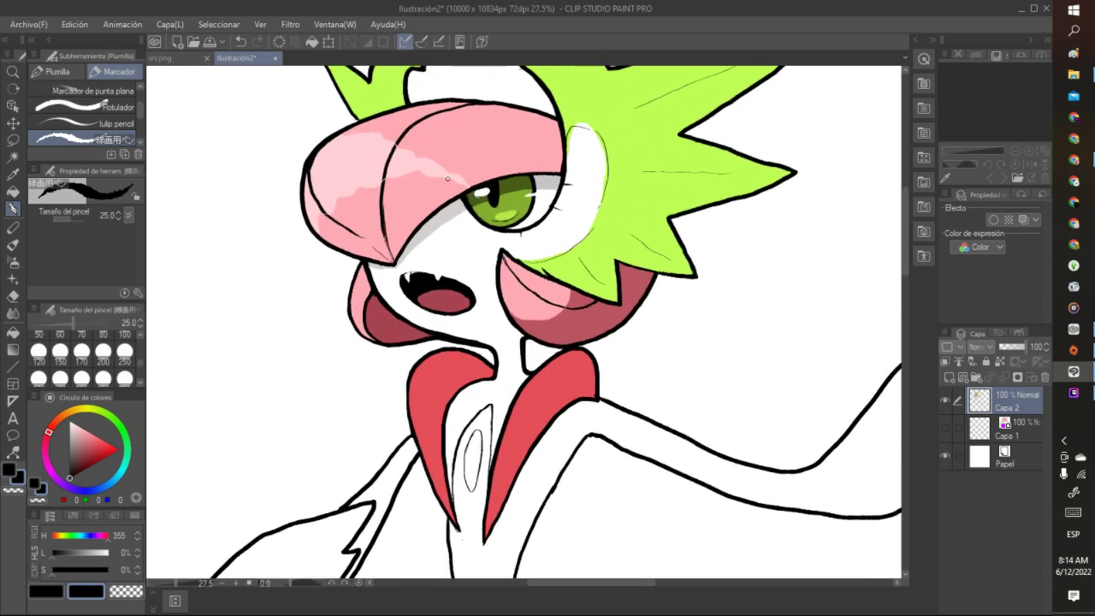
{"action": "scroll", "coordinate": [447, 179], "scroll_direction": "up", "scroll_amount": 1}
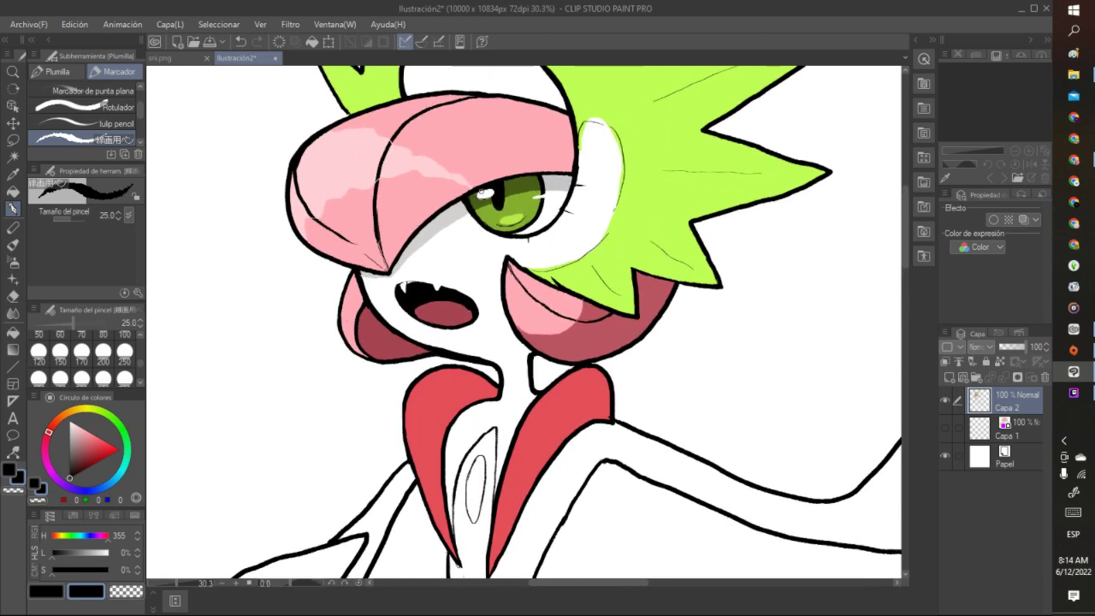
{"action": "scroll", "coordinate": [470, 218], "scroll_direction": "down", "scroll_amount": 3}
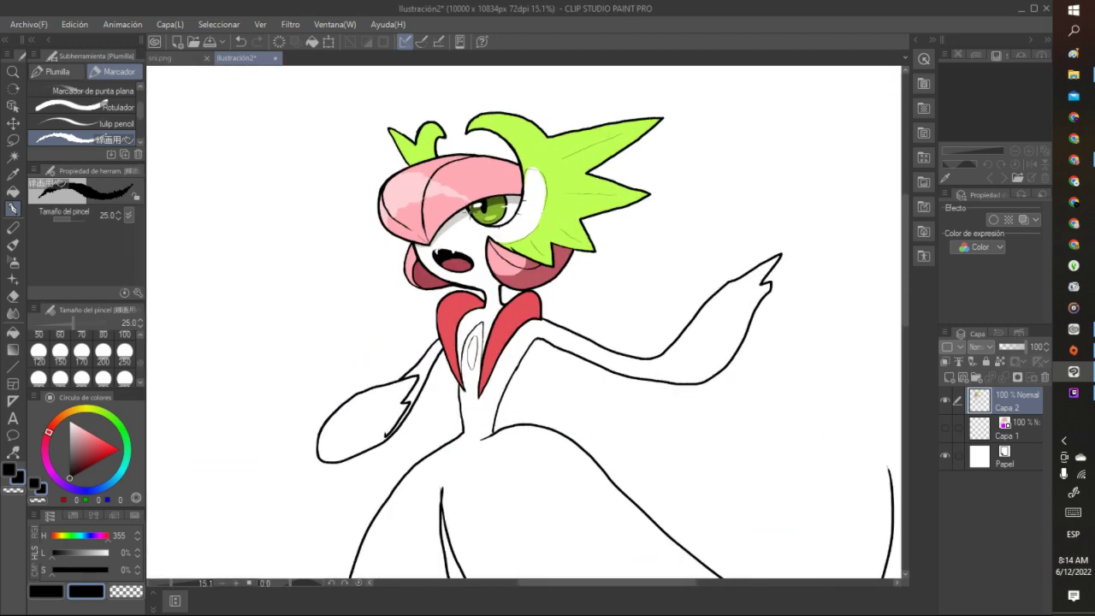
{"action": "key", "text": "m"}
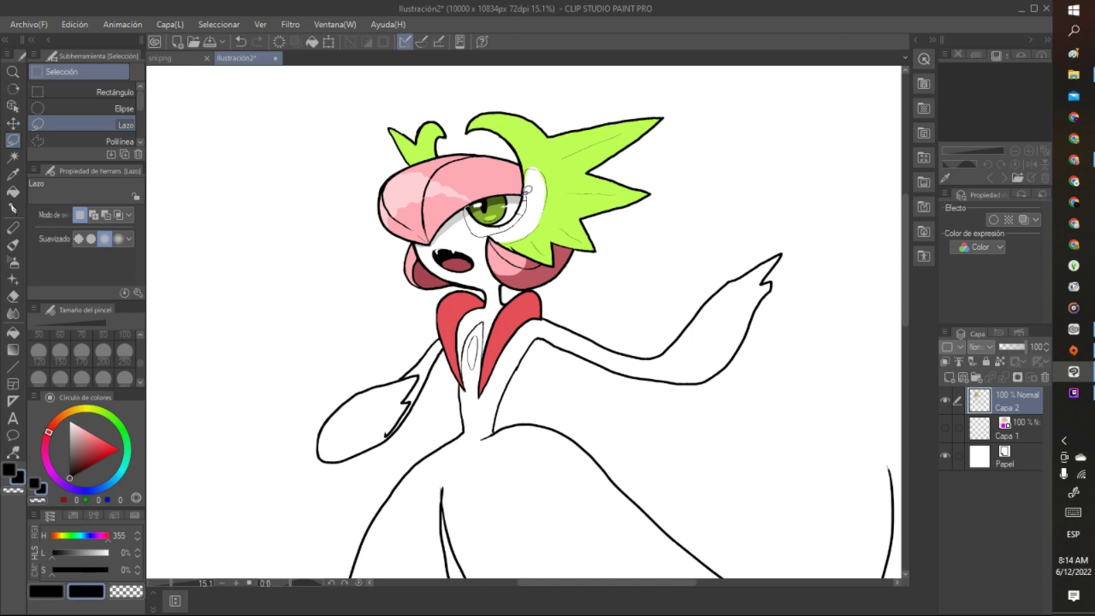
{"action": "left_click_drag", "start_coordinate": [477, 197], "coordinate": [475, 199]}
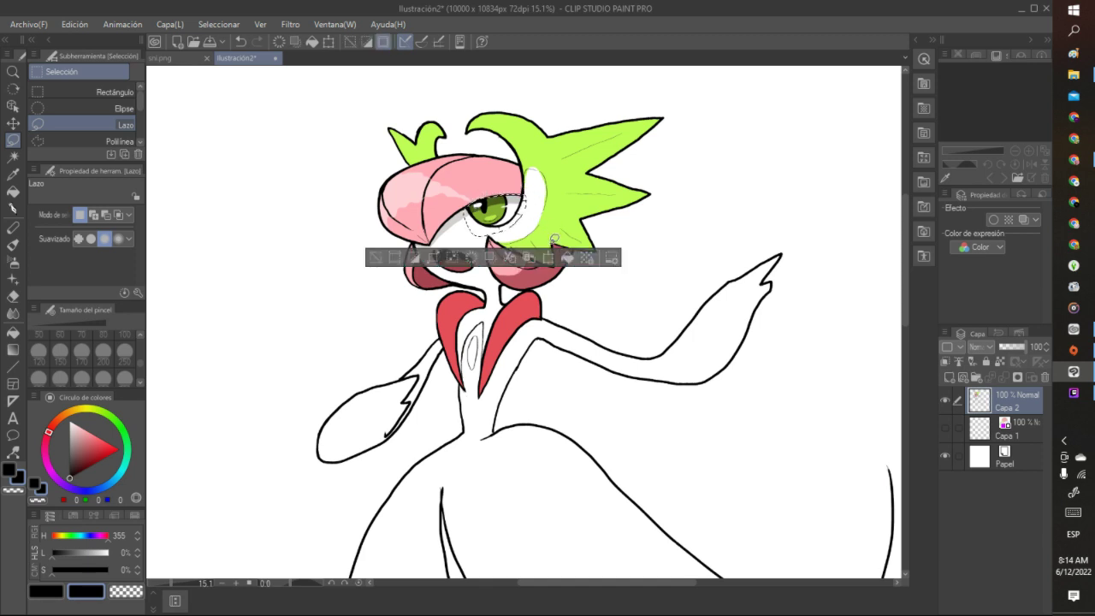
{"action": "key", "text": "ctrl+t"}
{"action": "mouse_move", "coordinate": [527, 236]}
{"action": "left_mouse_down"}
{"action": "mouse_move", "coordinate": [531, 247]}
{"action": "mouse_move", "coordinate": [518, 229]}
{"action": "left_mouse_up"}
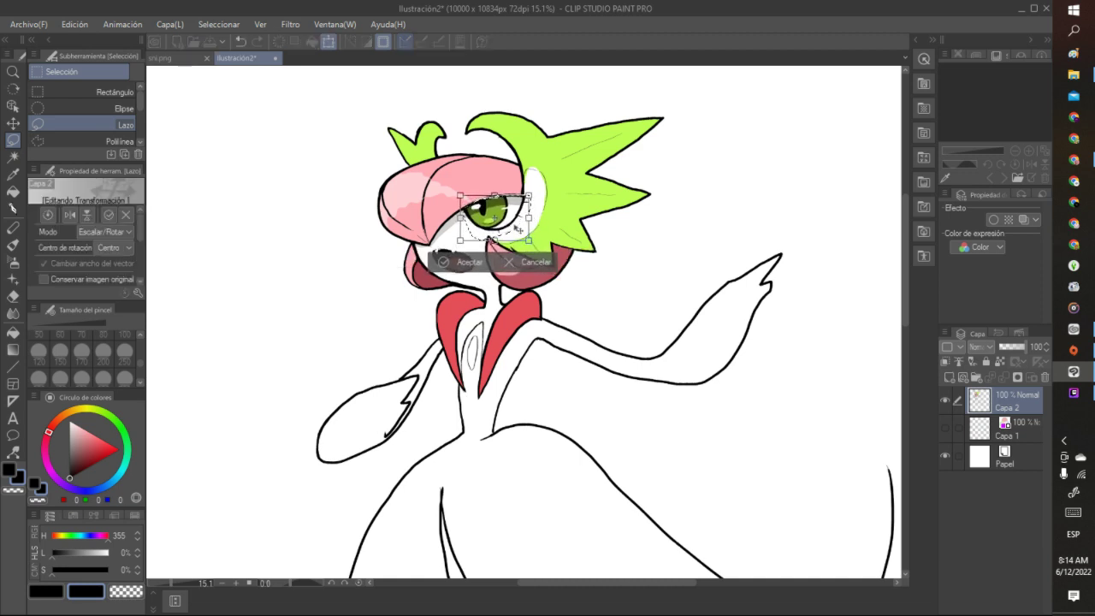
{"action": "left_click", "coordinate": [467, 267]}
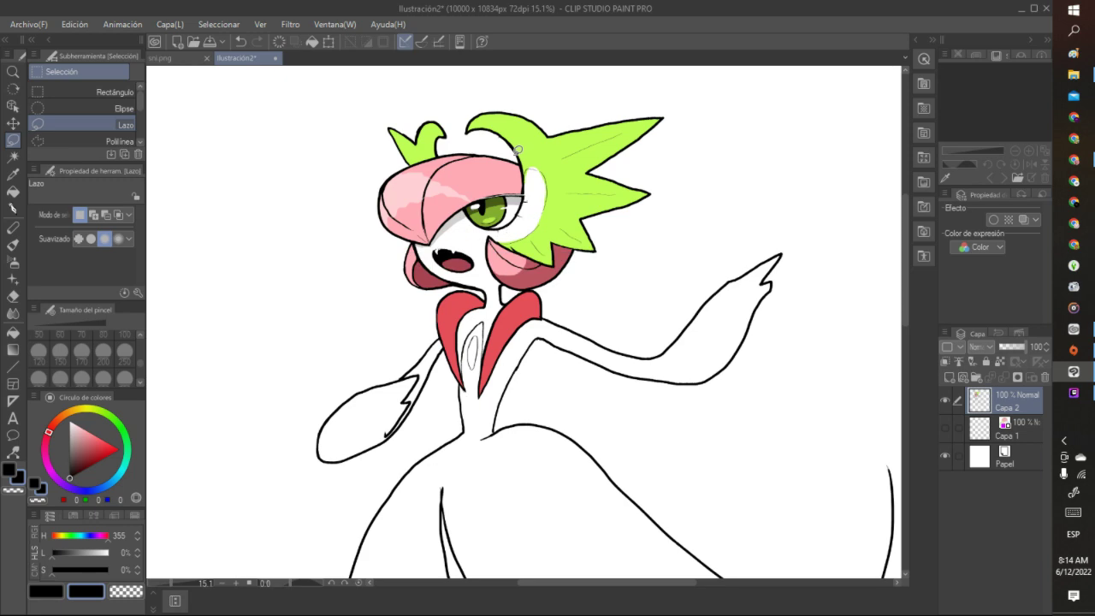
Thicken the upper eyelid line in black and touch up the bangs' edge above the eye with the sampled pink, RGB 255, 171, 182
{"action": "scroll", "coordinate": [507, 161], "scroll_direction": "down", "scroll_amount": 2}
{"action": "scroll", "coordinate": [507, 161], "scroll_direction": "down", "scroll_amount": 1}
{"action": "scroll", "coordinate": [505, 162], "scroll_direction": "up", "scroll_amount": 4}
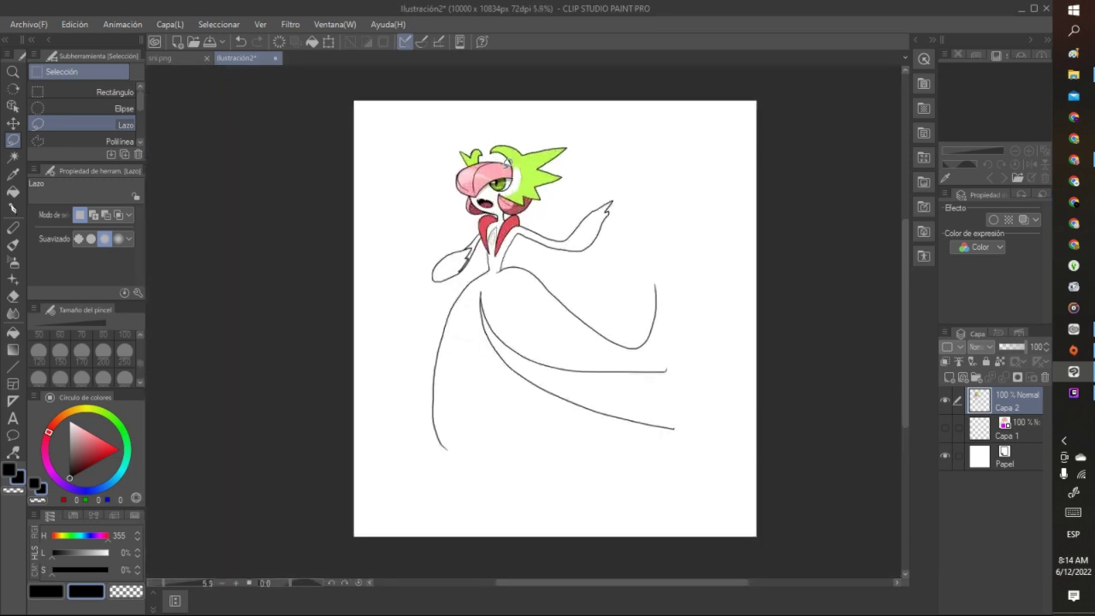
{"action": "scroll", "coordinate": [495, 171], "scroll_direction": "up", "scroll_amount": 3}
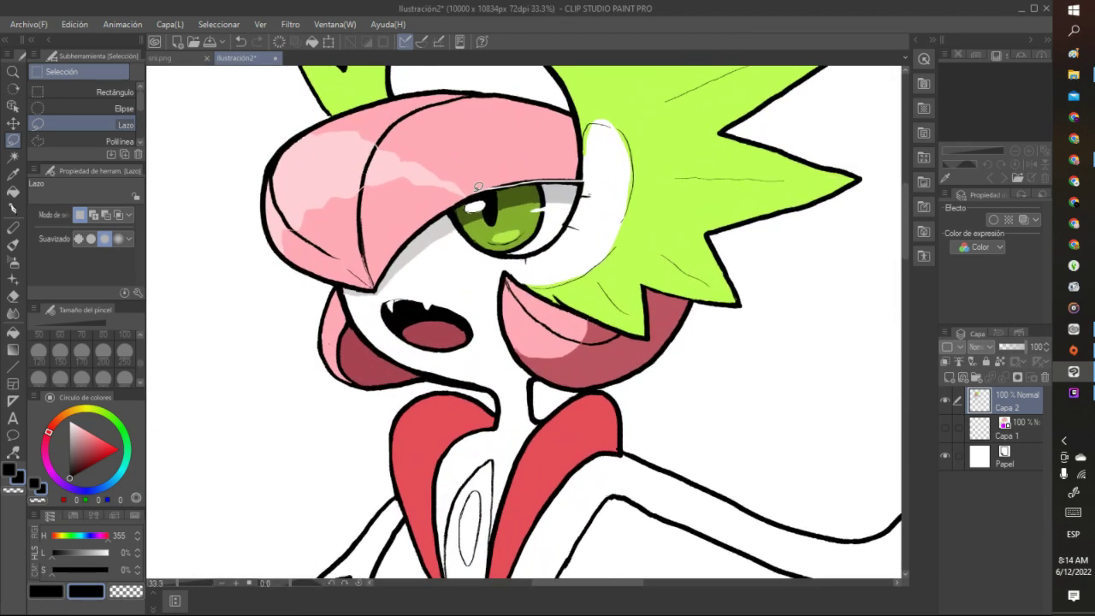
{"action": "left_click", "coordinate": [13, 208]}
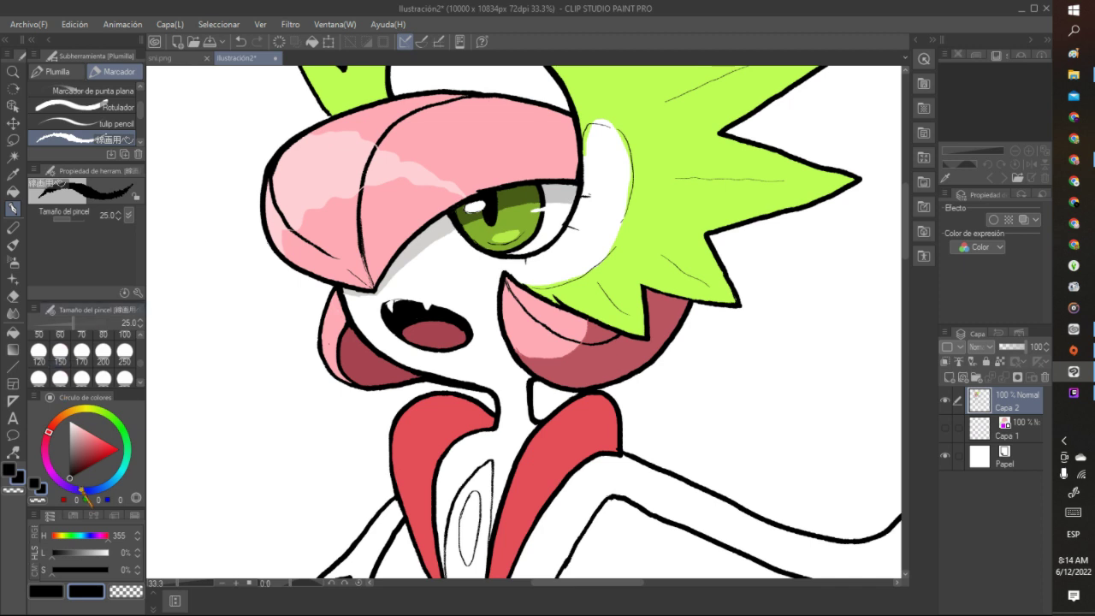
{"action": "left_click", "coordinate": [392, 171], "text": "alt"}
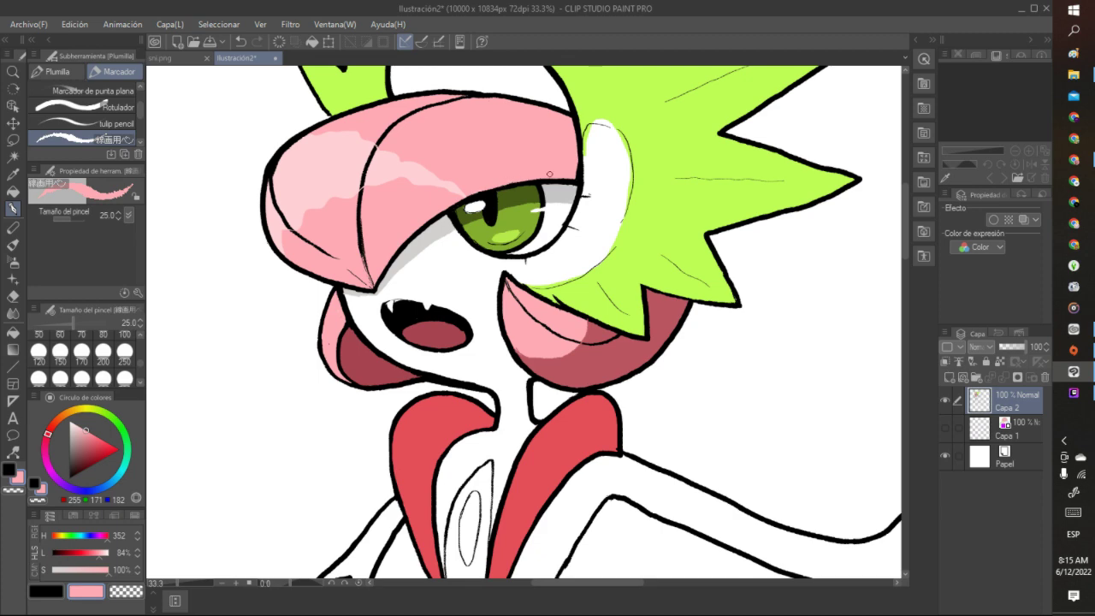
{"action": "scroll", "coordinate": [550, 171], "scroll_direction": "down", "scroll_amount": 10}
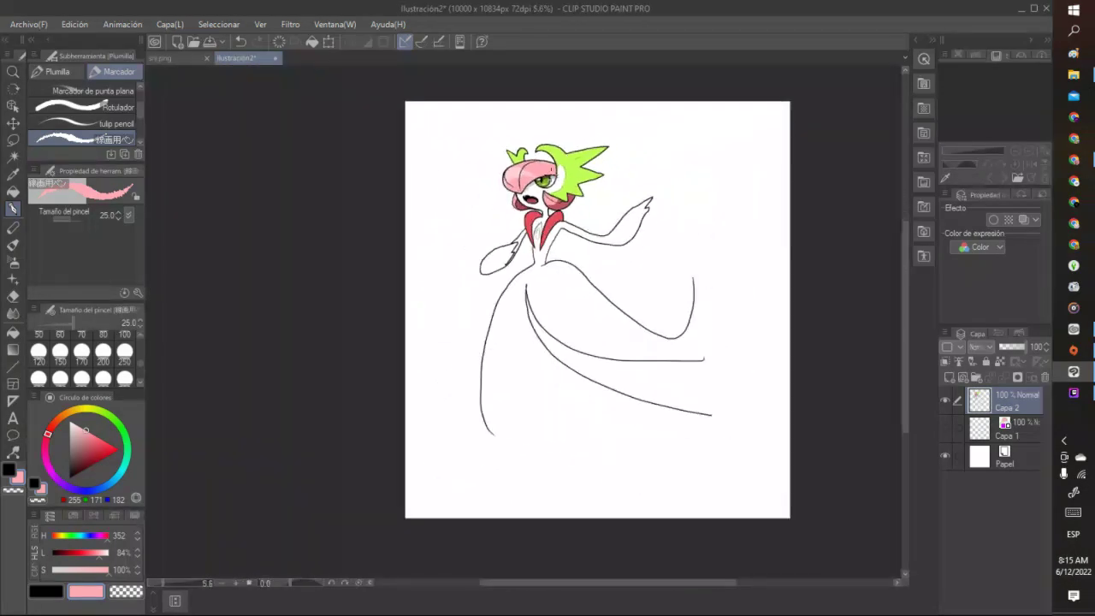
{"action": "scroll", "coordinate": [552, 172], "scroll_direction": "up", "scroll_amount": 10}
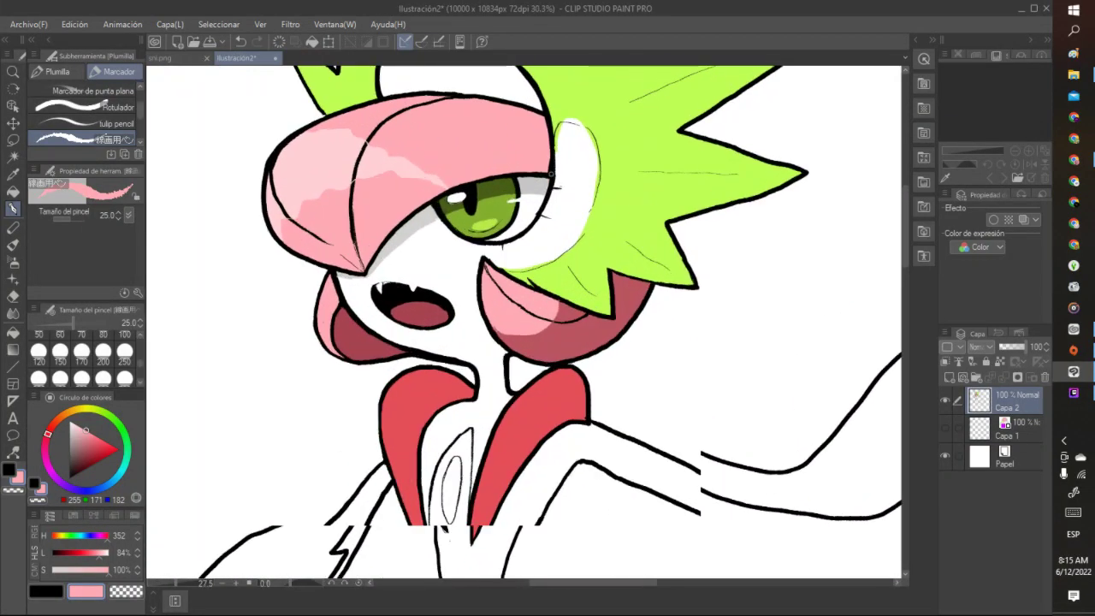
Thicken the short lashes at the eye's outer side and below it with the black pen
{"action": "left_click", "coordinate": [70, 422]}
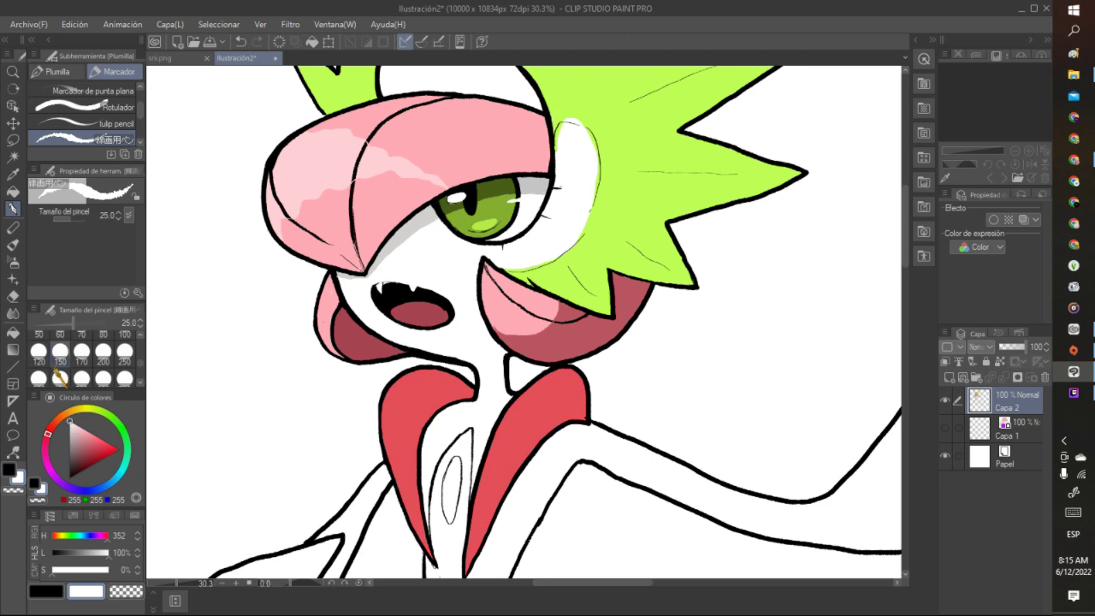
{"action": "left_click", "coordinate": [69, 476]}
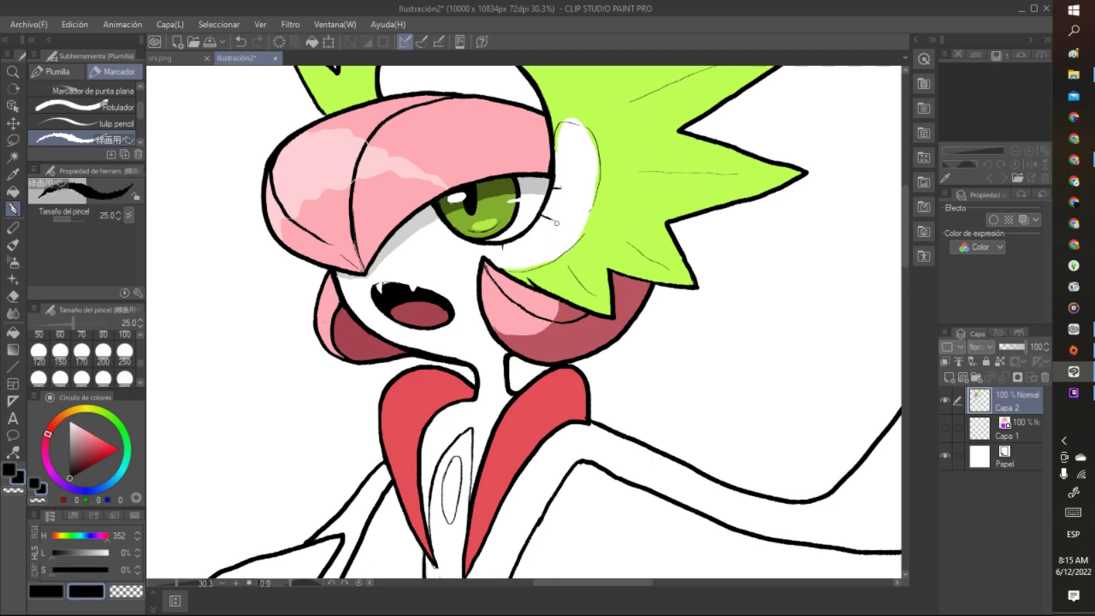
{"action": "left_click_drag", "start_coordinate": [552, 187], "coordinate": [575, 189]}
{"action": "left_click_drag", "start_coordinate": [505, 245], "coordinate": [503, 264]}
{"action": "scroll", "coordinate": [502, 264], "scroll_direction": "down", "scroll_amount": 6}
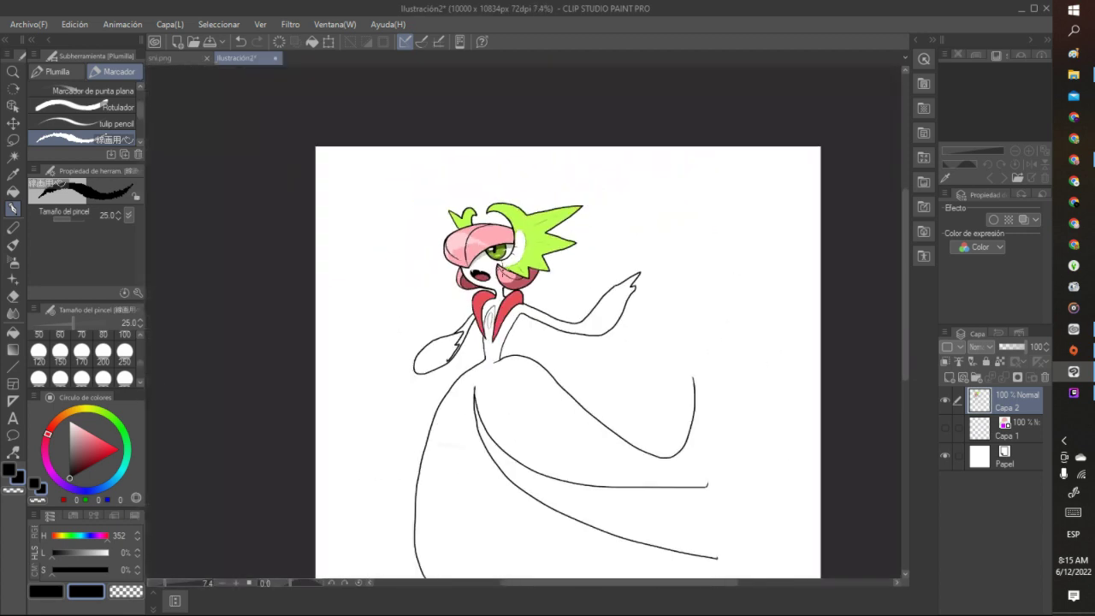
{"action": "scroll", "coordinate": [505, 445], "scroll_direction": "down", "scroll_amount": 3}
{"action": "scroll", "coordinate": [508, 447], "scroll_direction": "up", "scroll_amount": 4}
{"action": "scroll", "coordinate": [508, 447], "scroll_direction": "down", "scroll_amount": 3}
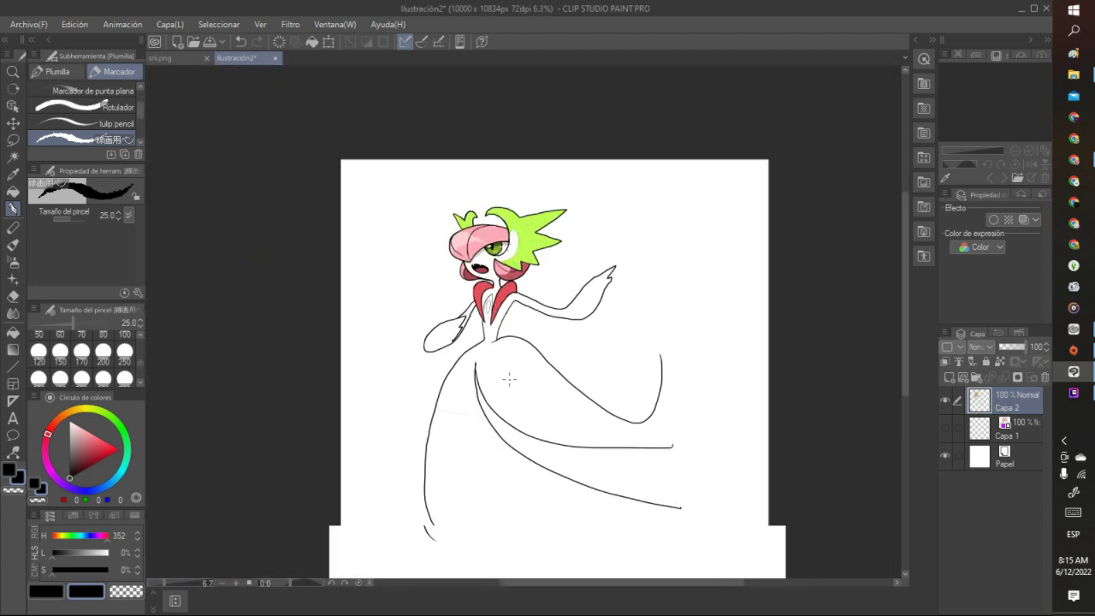
{"action": "scroll", "coordinate": [501, 518], "scroll_direction": "up", "scroll_amount": 2}
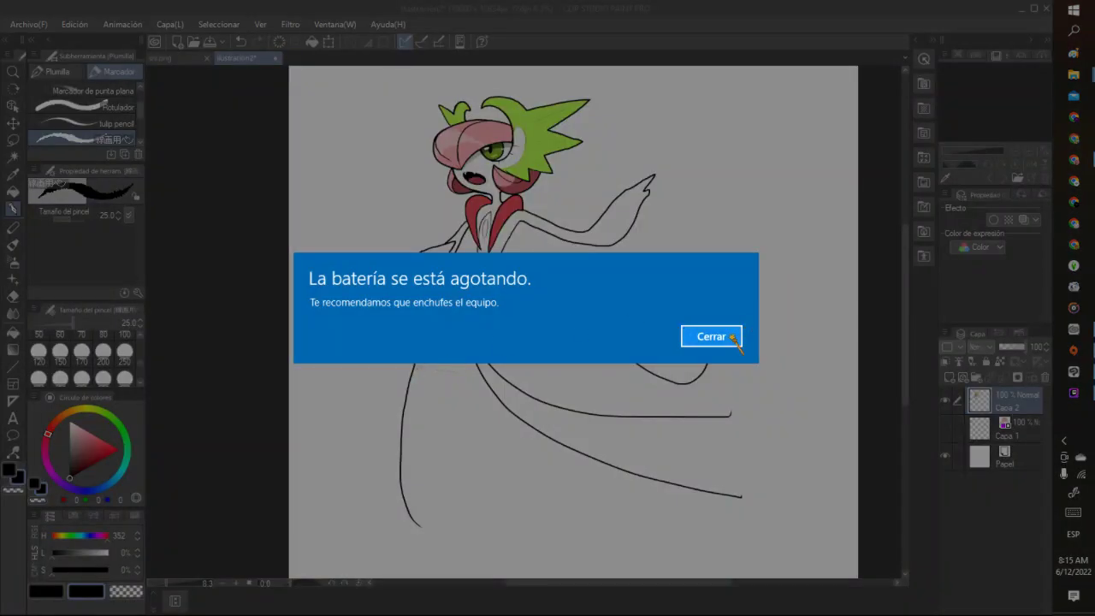
Dismiss the low-battery warnings and return to the drawing
{"action": "left_click", "coordinate": [733, 332]}
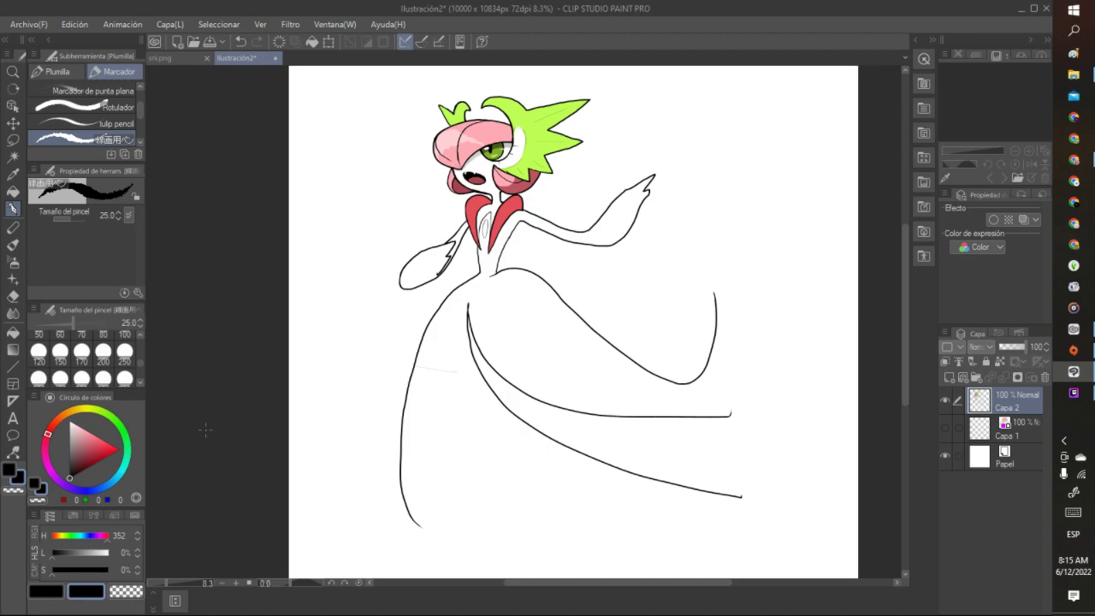
{"action": "scroll", "coordinate": [540, 133], "scroll_direction": "up", "scroll_amount": 2}
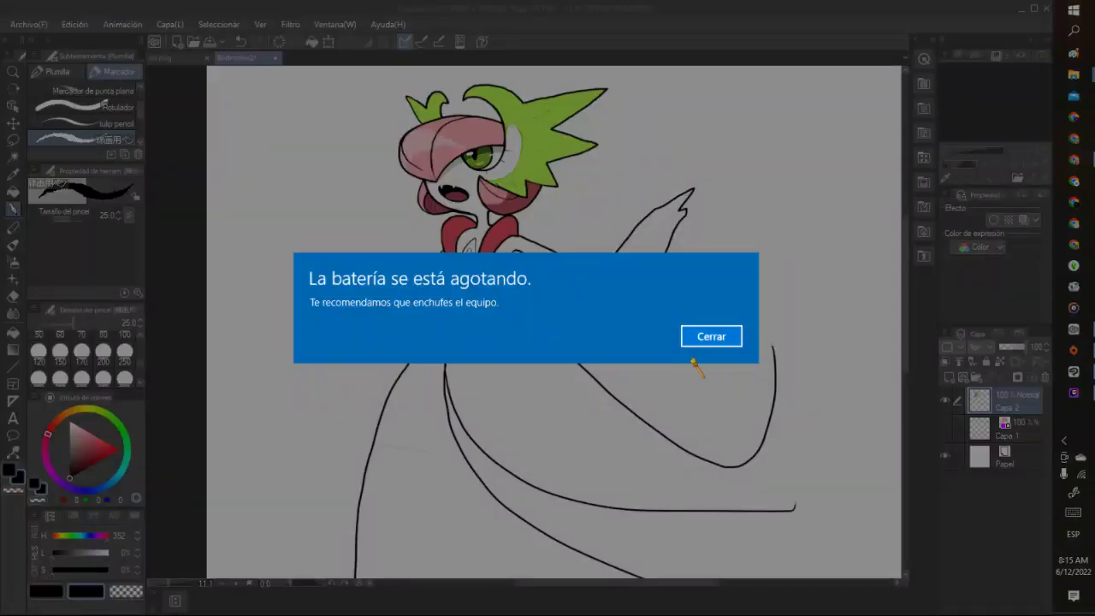
{"action": "left_click", "coordinate": [711, 337]}
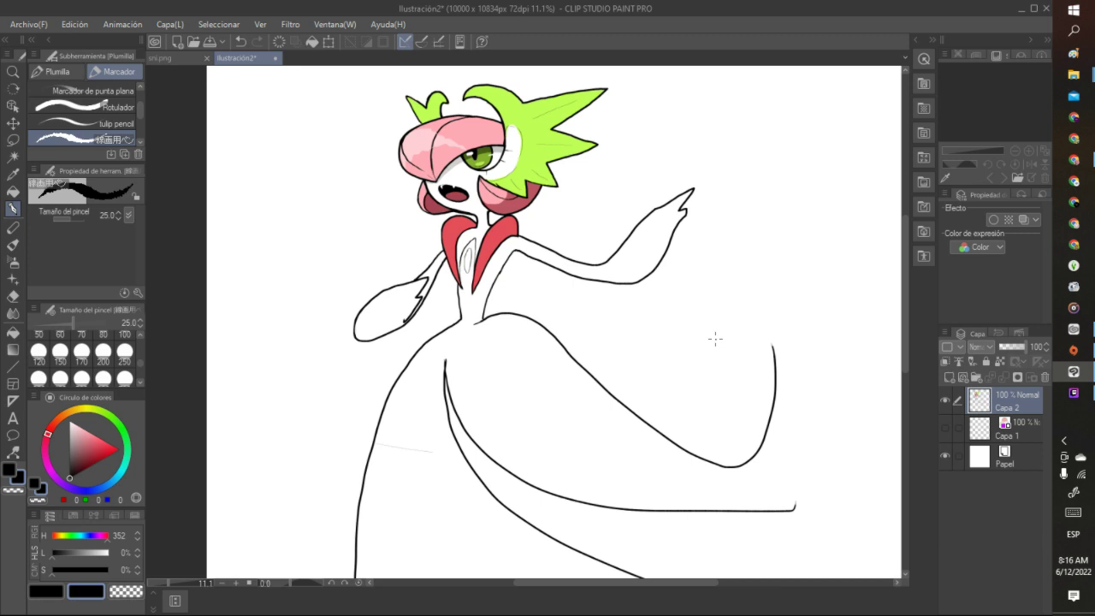
Draw a long outer curve along the gown's left side and an inward-curling line at the tip of its right upper flap in black
{"action": "scroll", "coordinate": [661, 364], "scroll_direction": "down", "scroll_amount": 5}
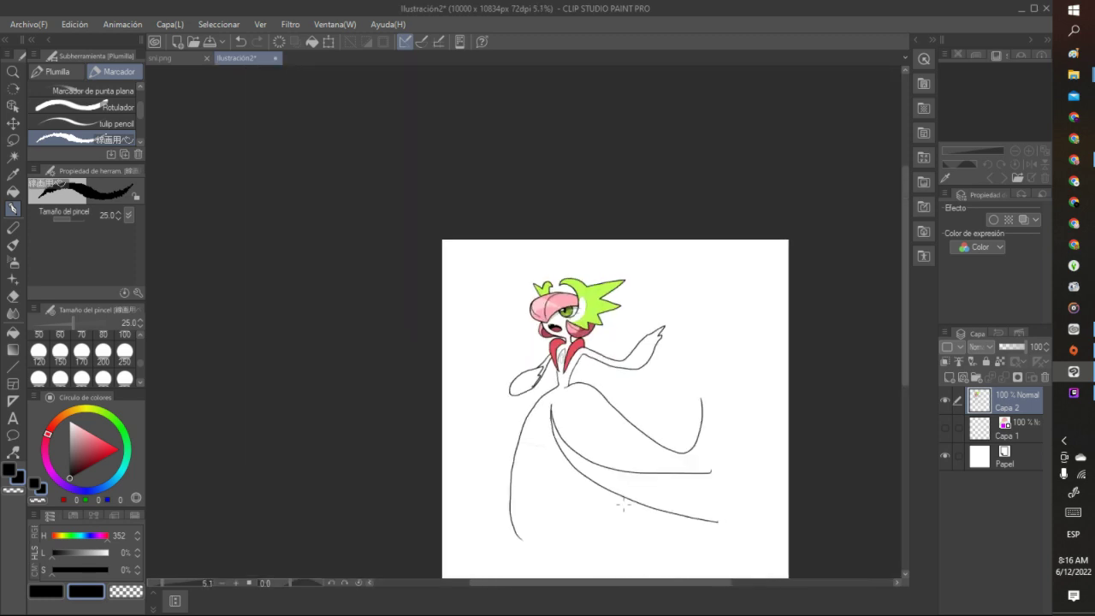
{"action": "scroll", "coordinate": [624, 542], "scroll_direction": "up", "scroll_amount": 4}
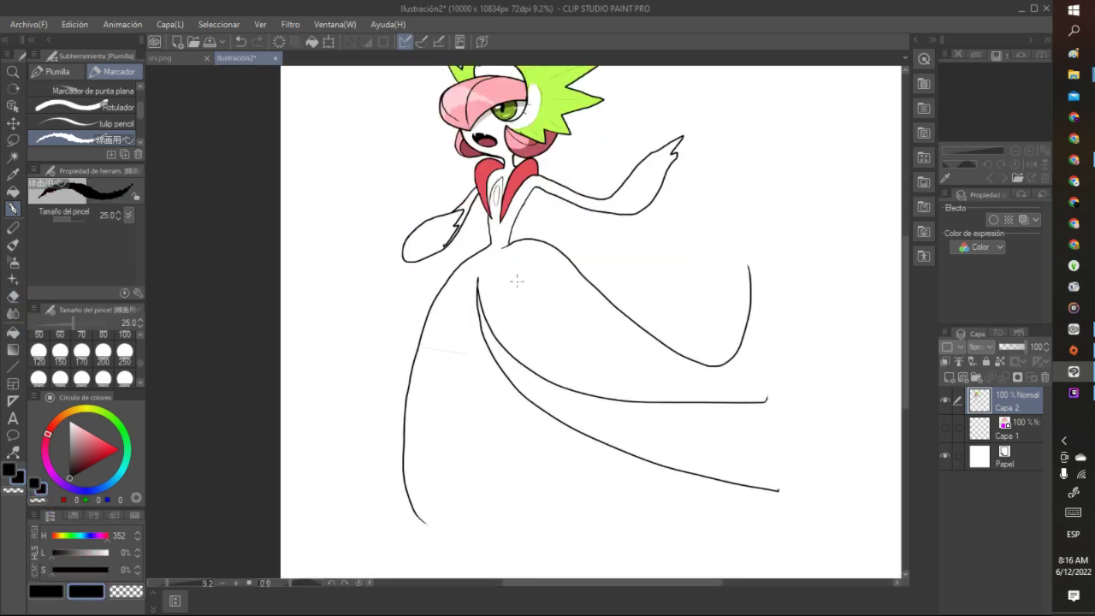
{"action": "mouse_move", "coordinate": [427, 307]}
{"action": "left_mouse_down"}
{"action": "mouse_move", "coordinate": [384, 455]}
{"action": "mouse_move", "coordinate": [393, 539]}
{"action": "left_mouse_up"}
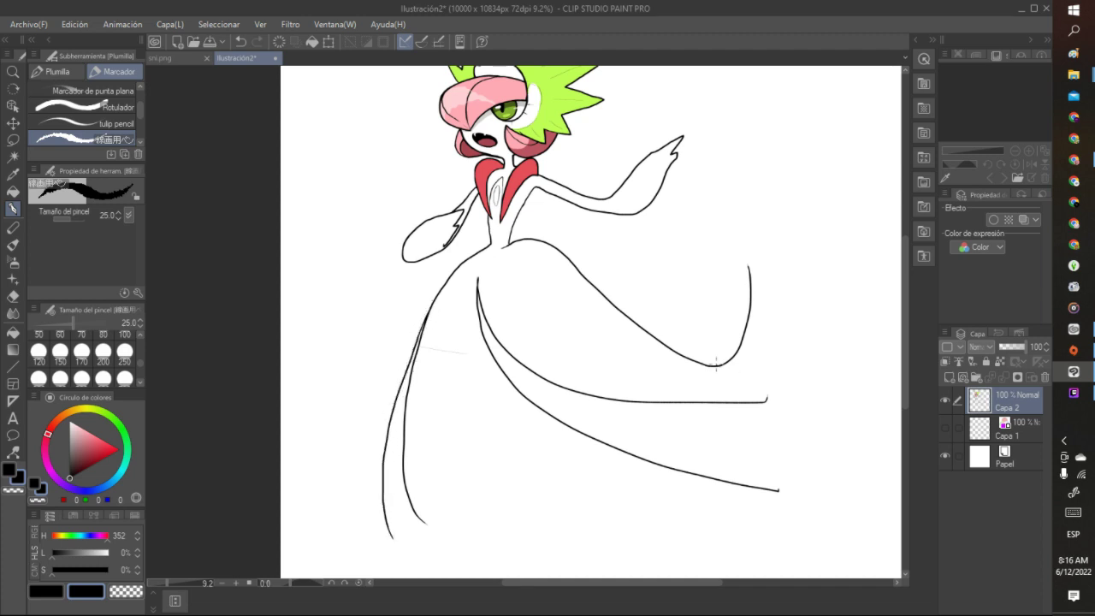
{"action": "mouse_move", "coordinate": [720, 364]}
{"action": "left_mouse_down"}
{"action": "mouse_move", "coordinate": [725, 288]}
{"action": "mouse_move", "coordinate": [694, 270]}
{"action": "left_mouse_up"}
{"action": "key", "text": "ctrl+minus"}
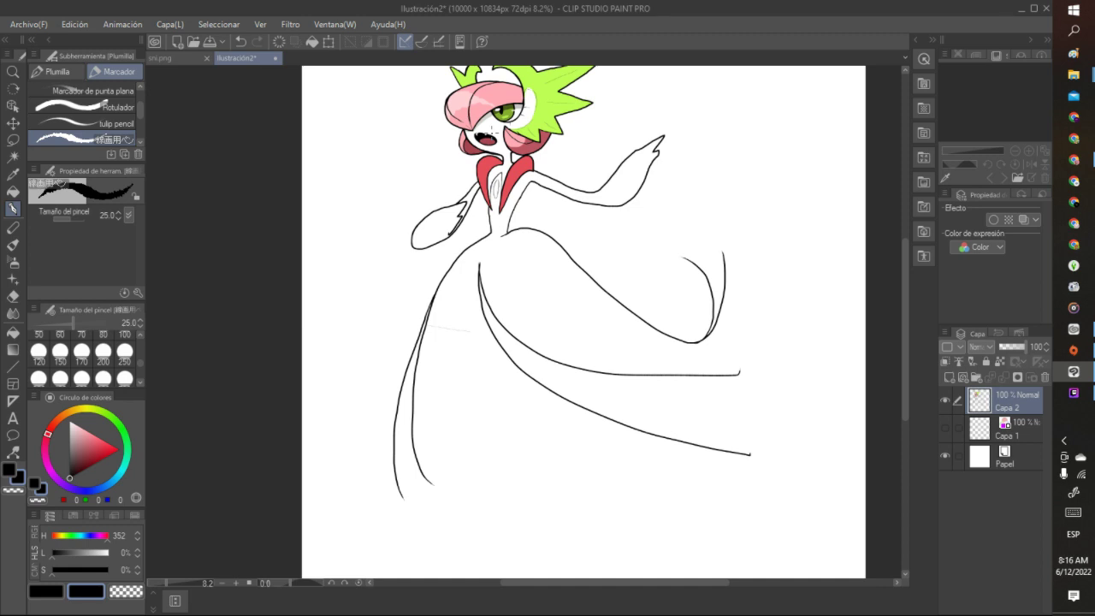
{"action": "scroll", "coordinate": [416, 90], "scroll_direction": "down", "scroll_amount": 3}
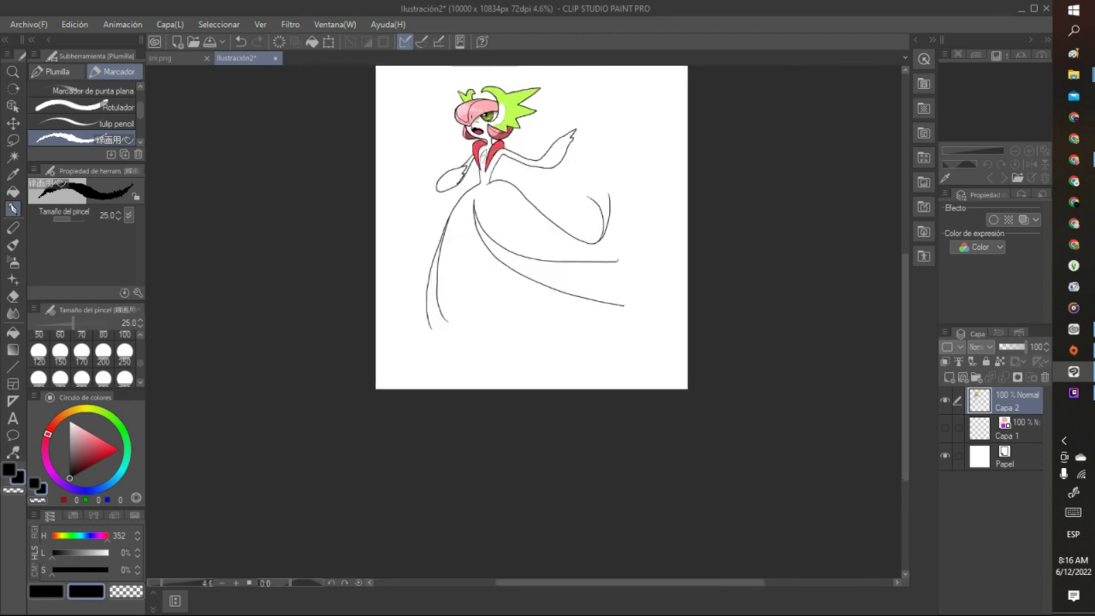
{"action": "scroll", "coordinate": [473, 111], "scroll_direction": "up", "scroll_amount": 5}
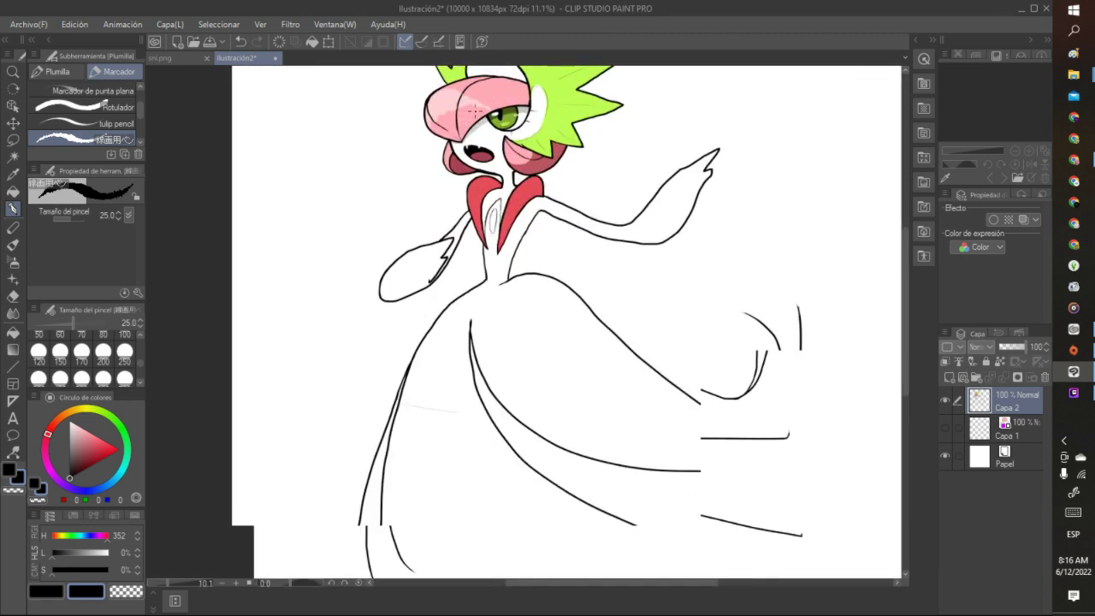
Draw boundary curves across both forearms in pink, RGB 255, 141, 156, and fill the hands up to them with that pink
{"action": "key", "text": "c"}
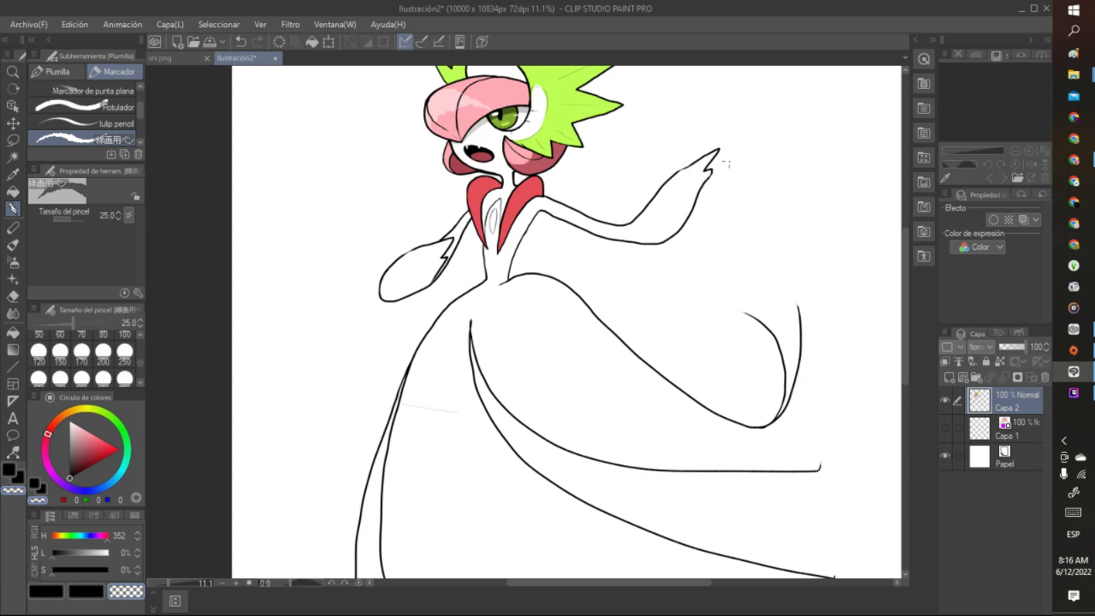
{"action": "left_click_drag", "start_coordinate": [88, 445], "coordinate": [91, 434]}
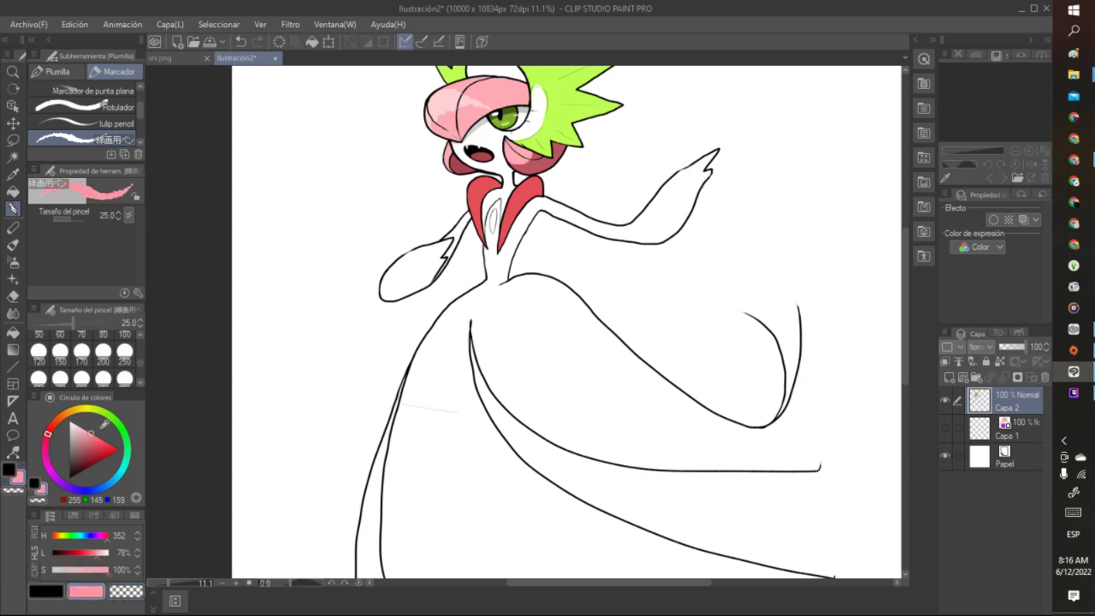
{"action": "mouse_move", "coordinate": [405, 254]}
{"action": "left_mouse_down"}
{"action": "mouse_move", "coordinate": [402, 287]}
{"action": "mouse_move", "coordinate": [428, 284]}
{"action": "left_mouse_up"}
{"action": "mouse_move", "coordinate": [655, 191]}
{"action": "left_mouse_down"}
{"action": "mouse_move", "coordinate": [657, 219]}
{"action": "mouse_move", "coordinate": [678, 226]}
{"action": "left_mouse_up"}
{"action": "key", "text": "g"}
{"action": "left_click", "coordinate": [432, 254]}
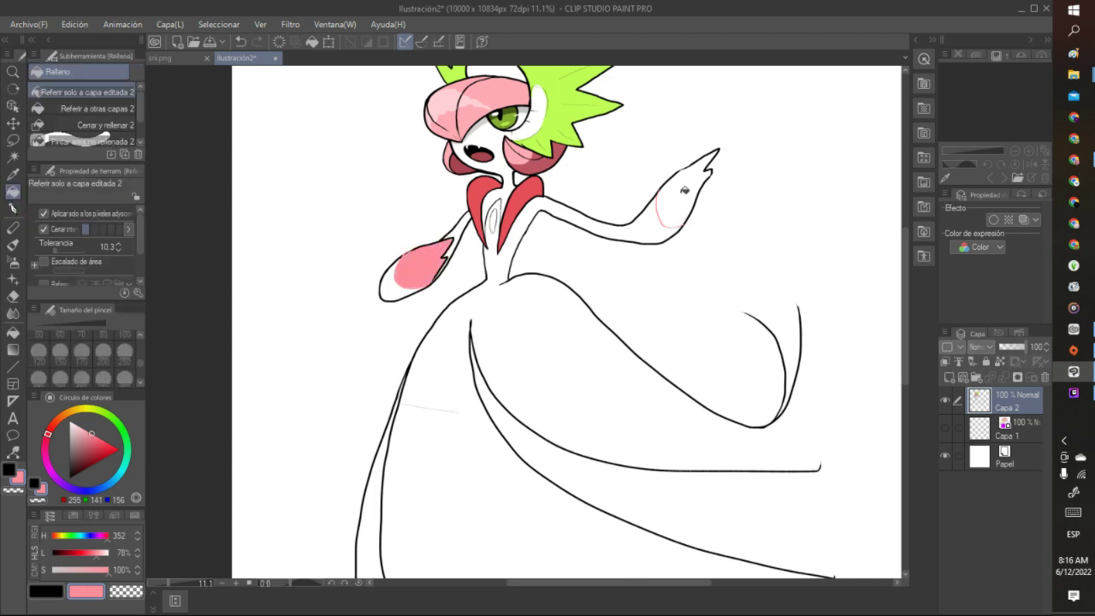
{"action": "left_click", "coordinate": [696, 182]}
{"action": "scroll", "coordinate": [655, 177], "scroll_direction": "down", "scroll_amount": 4}
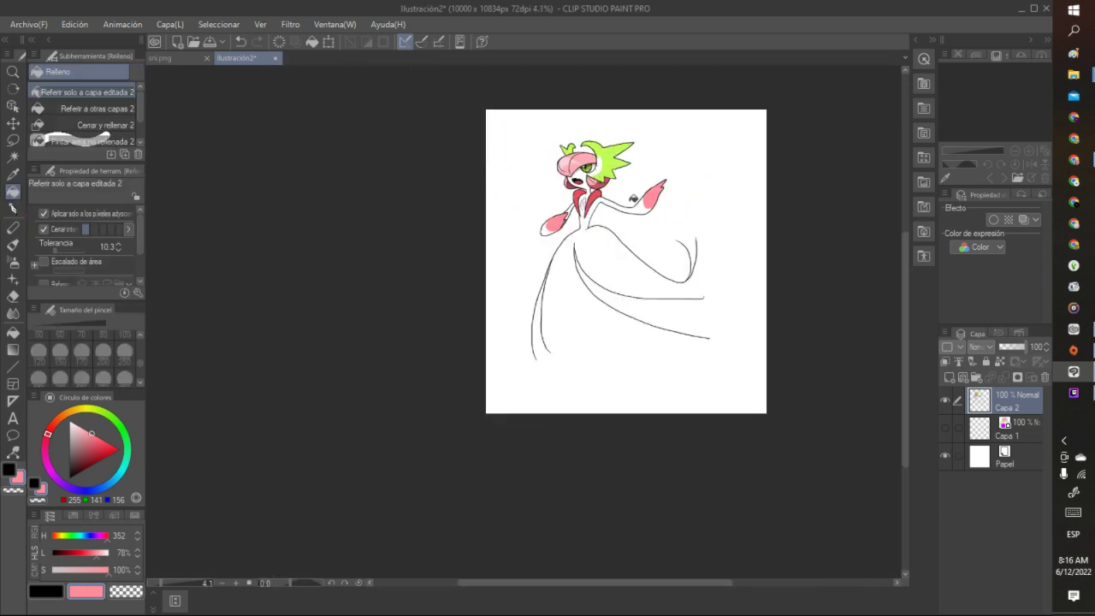
{"action": "scroll", "coordinate": [633, 198], "scroll_direction": "down", "scroll_amount": 1}
{"action": "scroll", "coordinate": [633, 198], "scroll_direction": "up", "scroll_amount": 5}
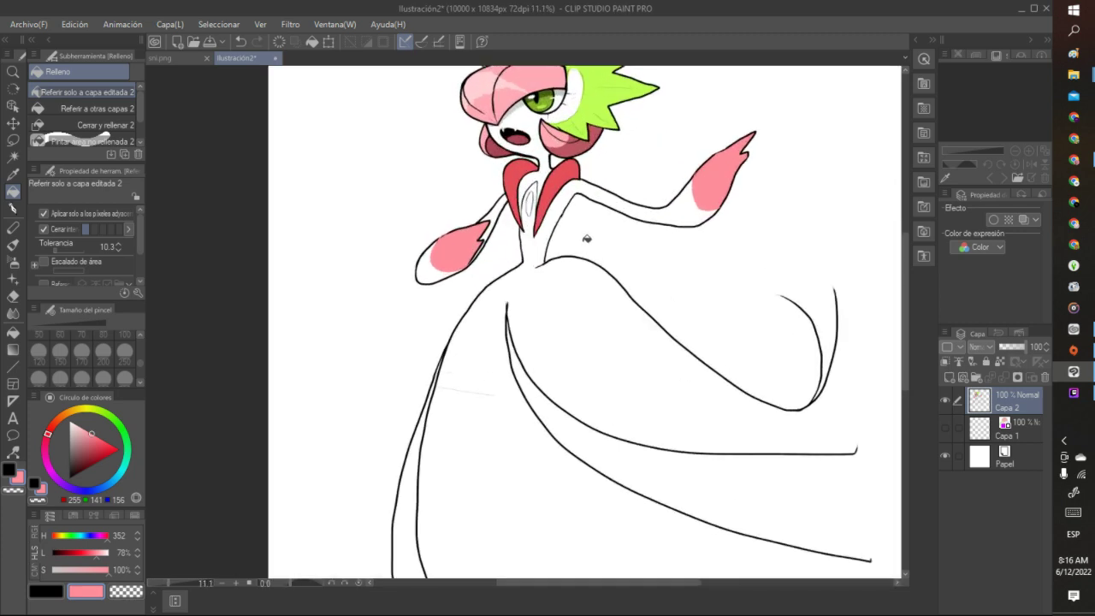
Draw light green curves inside both pink hands and fill the fingertip portions with RGB 218, 255, 141
{"action": "left_click", "coordinate": [13, 207]}
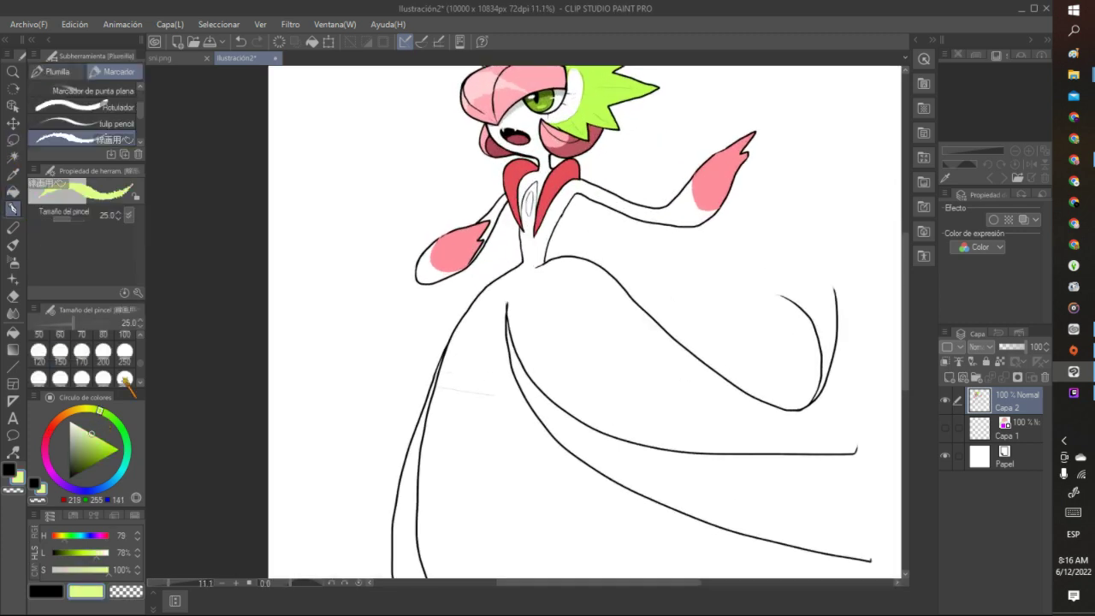
{"action": "mouse_move", "coordinate": [450, 234]}
{"action": "left_mouse_down"}
{"action": "mouse_move", "coordinate": [445, 255]}
{"action": "mouse_move", "coordinate": [477, 247]}
{"action": "left_mouse_up"}
{"action": "mouse_move", "coordinate": [706, 160]}
{"action": "left_mouse_down"}
{"action": "mouse_move", "coordinate": [703, 190]}
{"action": "mouse_move", "coordinate": [717, 195]}
{"action": "mouse_move", "coordinate": [732, 179]}
{"action": "left_mouse_up"}
{"action": "left_click", "coordinate": [13, 191]}
{"action": "left_click", "coordinate": [462, 241]}
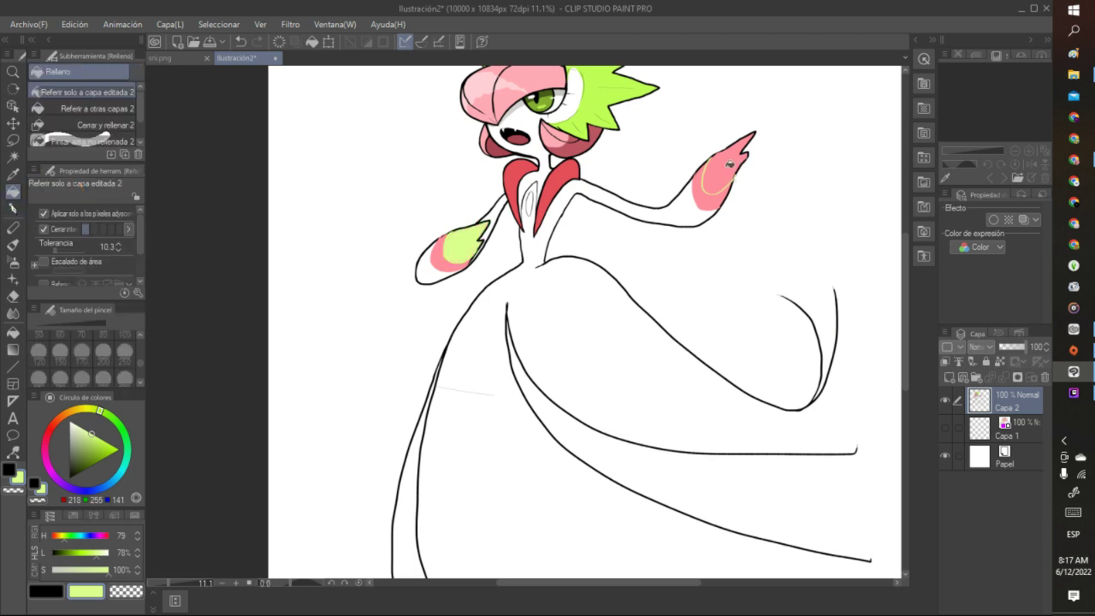
{"action": "left_click", "coordinate": [728, 164]}
{"action": "scroll", "coordinate": [684, 124], "scroll_direction": "down", "scroll_amount": 6}
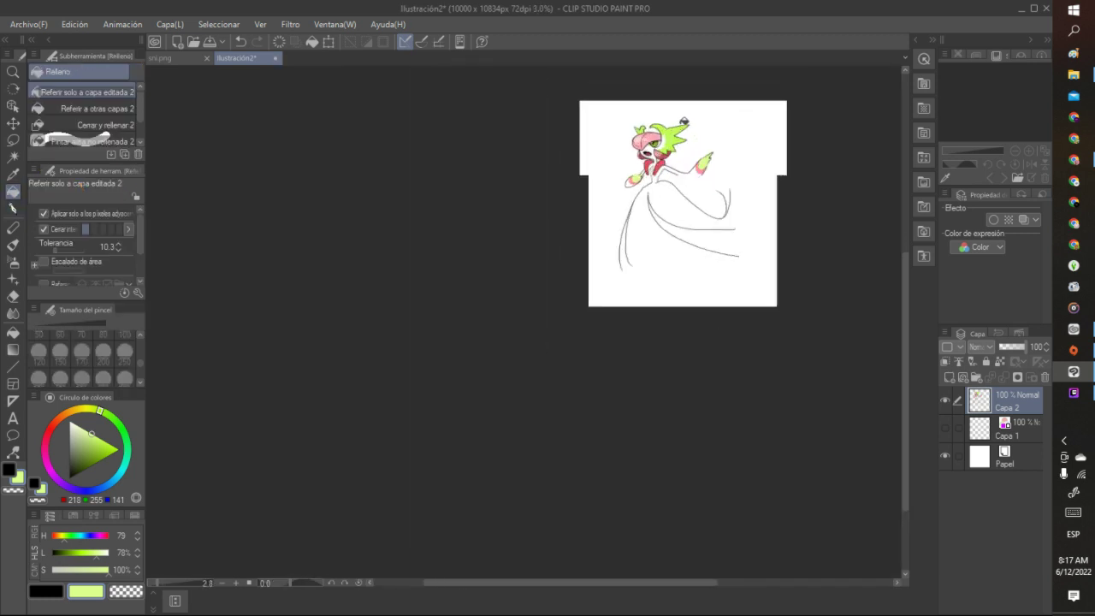
{"action": "scroll", "coordinate": [684, 123], "scroll_direction": "up", "scroll_amount": 5}
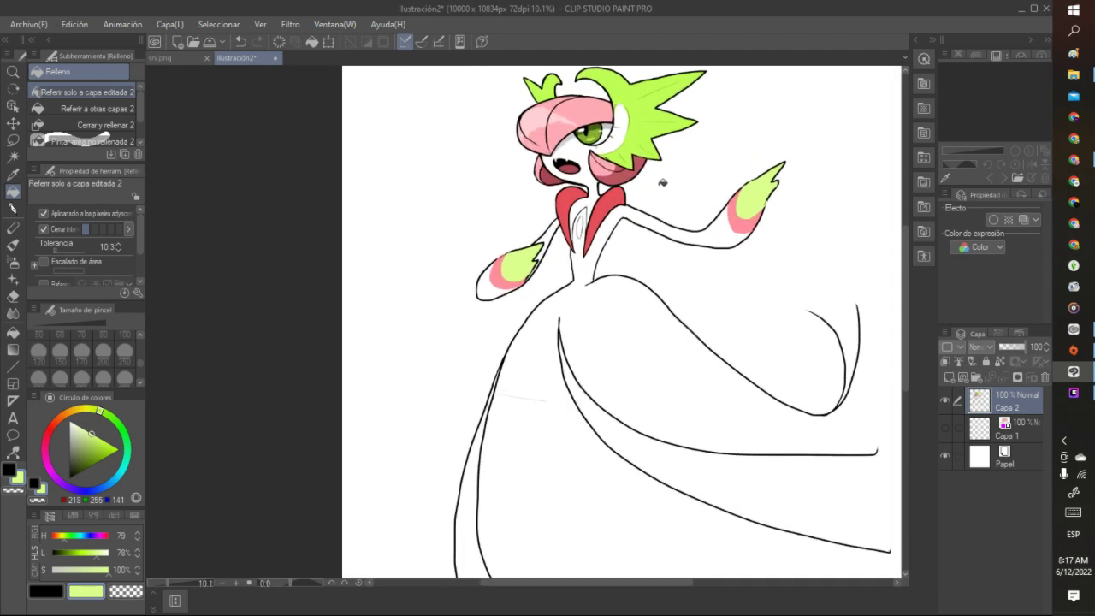
Undo the green fingertip shapes and fill each whole pink hand area with light green, RGB 218, 255, 141
{"action": "left_click", "coordinate": [241, 41]}
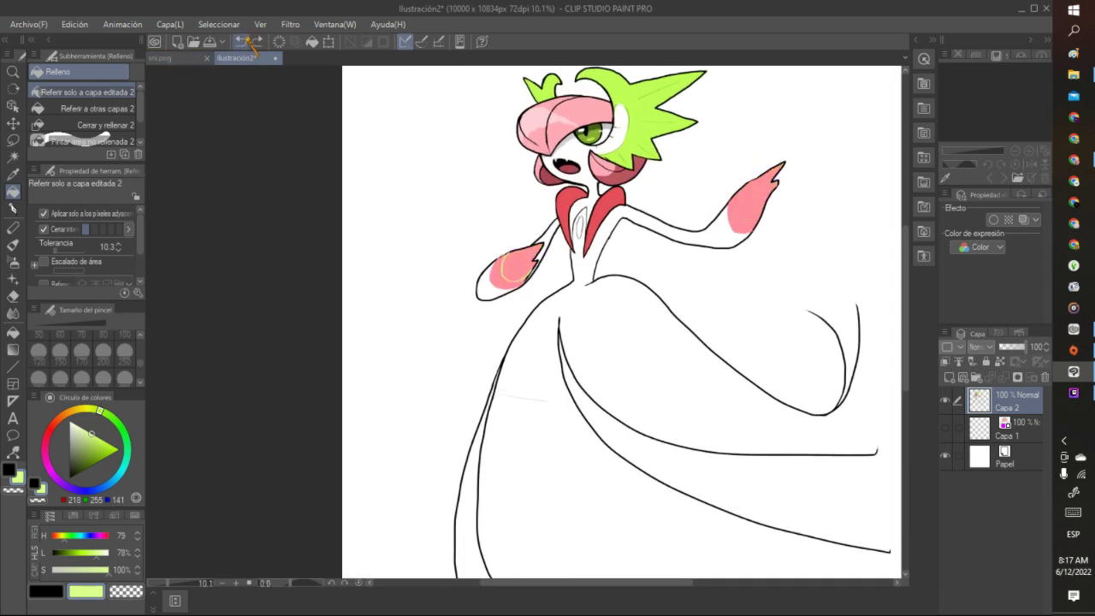
{"action": "left_click", "coordinate": [241, 41]}
{"action": "left_click", "coordinate": [514, 255]}
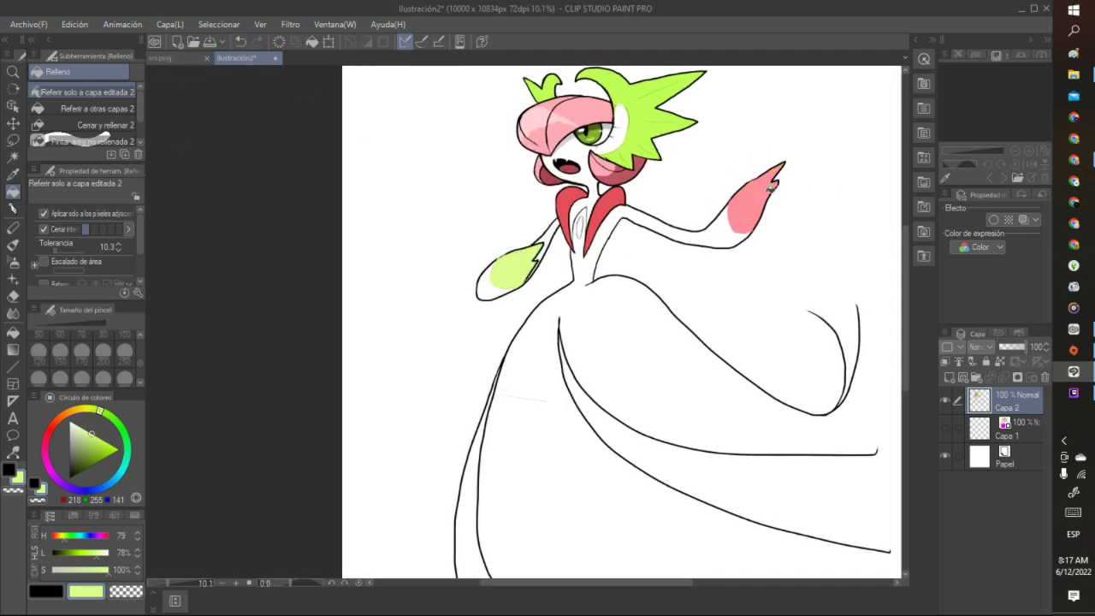
{"action": "left_click", "coordinate": [768, 190]}
Undo the light green fills and fill both hand areas with a stronger lime green, RGB 198, 255, 77
{"action": "left_click", "coordinate": [107, 438]}
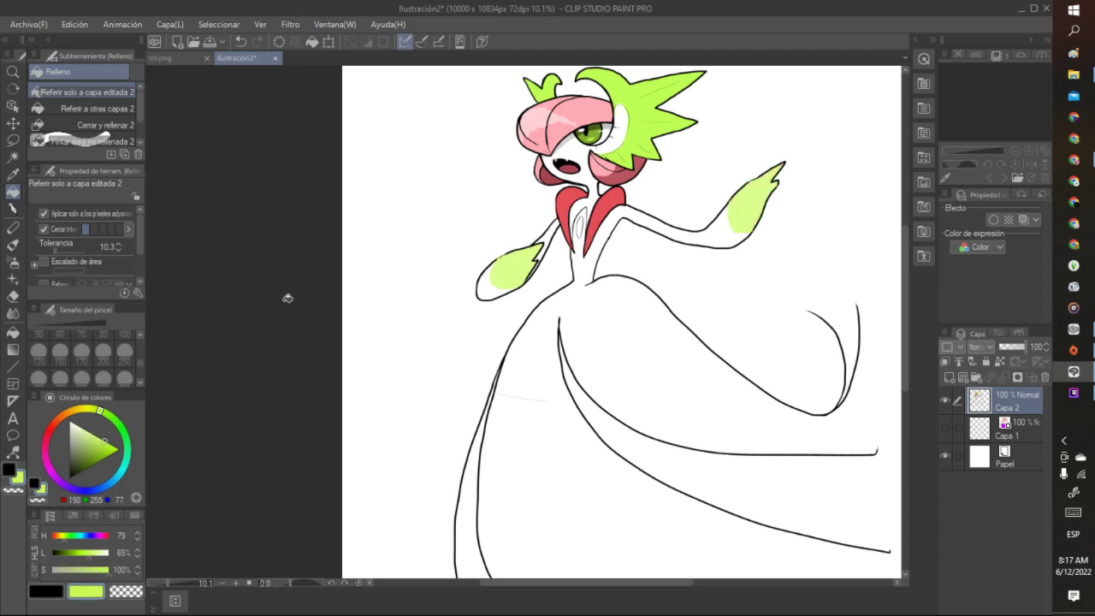
{"action": "left_click", "coordinate": [242, 42]}
{"action": "left_click", "coordinate": [241, 41]}
{"action": "left_click", "coordinate": [241, 41]}
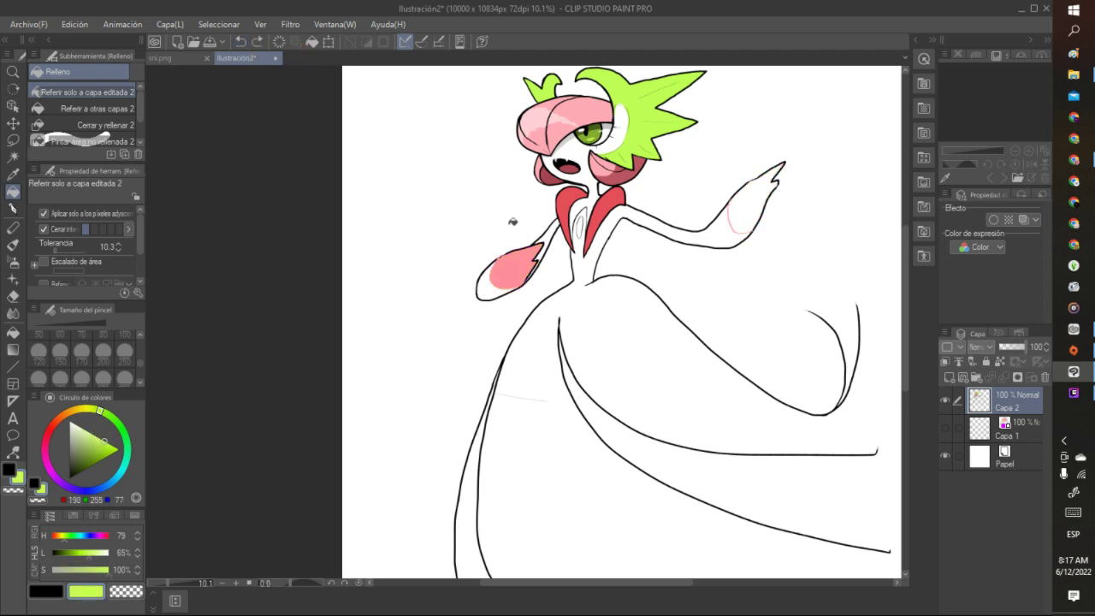
{"action": "left_click", "coordinate": [257, 41]}
{"action": "left_click", "coordinate": [523, 256]}
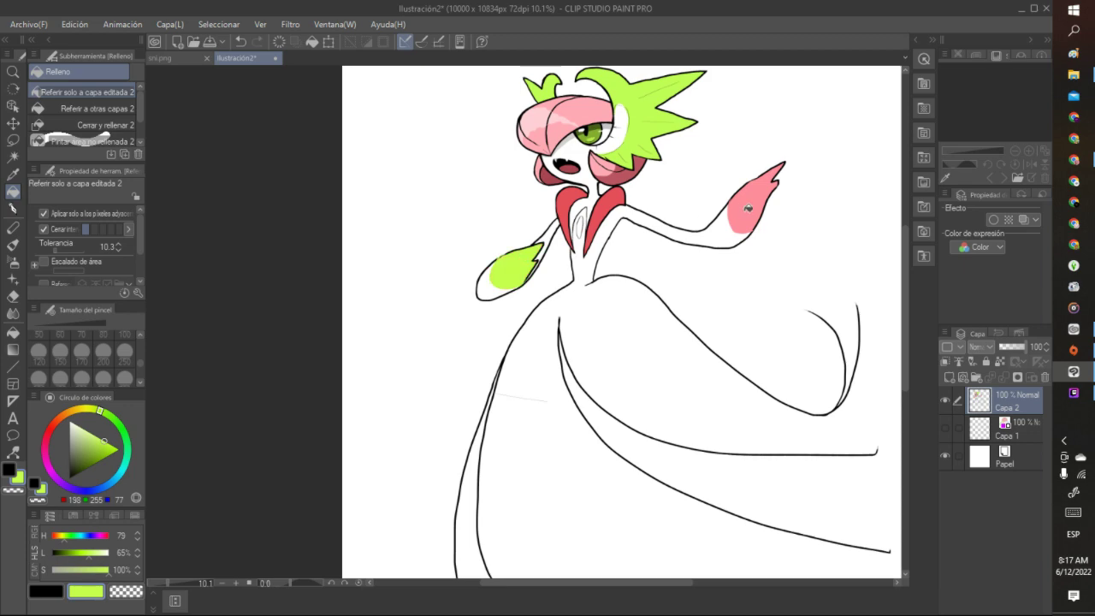
{"action": "left_click", "coordinate": [784, 176]}
{"action": "scroll", "coordinate": [787, 174], "scroll_direction": "down", "scroll_amount": 3}
{"action": "scroll", "coordinate": [787, 173], "scroll_direction": "down", "scroll_amount": 1}
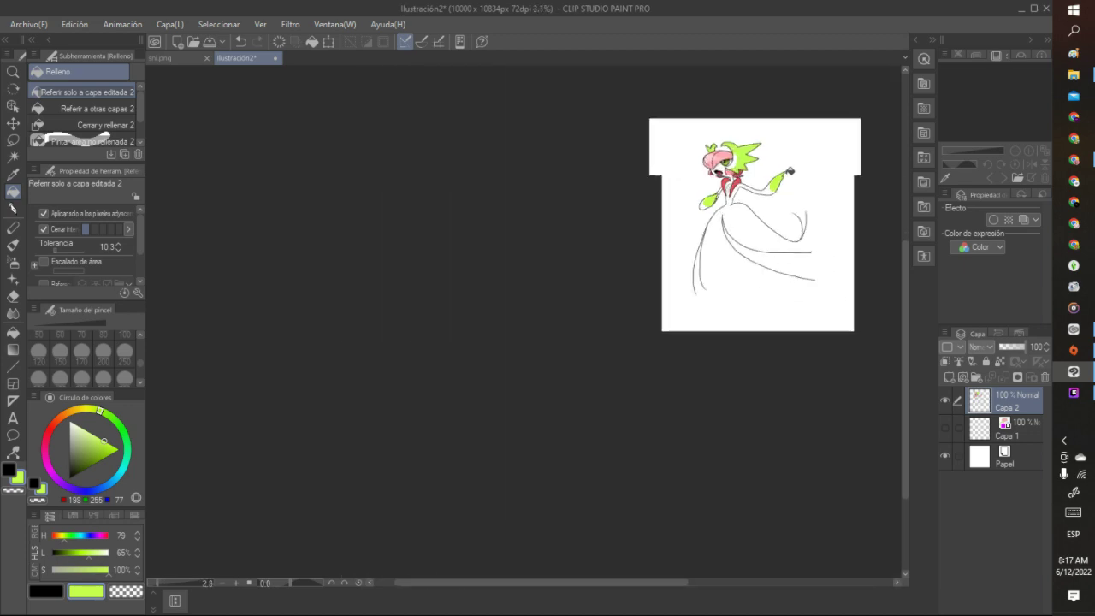
{"action": "scroll", "coordinate": [787, 174], "scroll_direction": "up", "scroll_amount": 2}
{"action": "scroll", "coordinate": [701, 126], "scroll_direction": "down", "scroll_amount": 1}
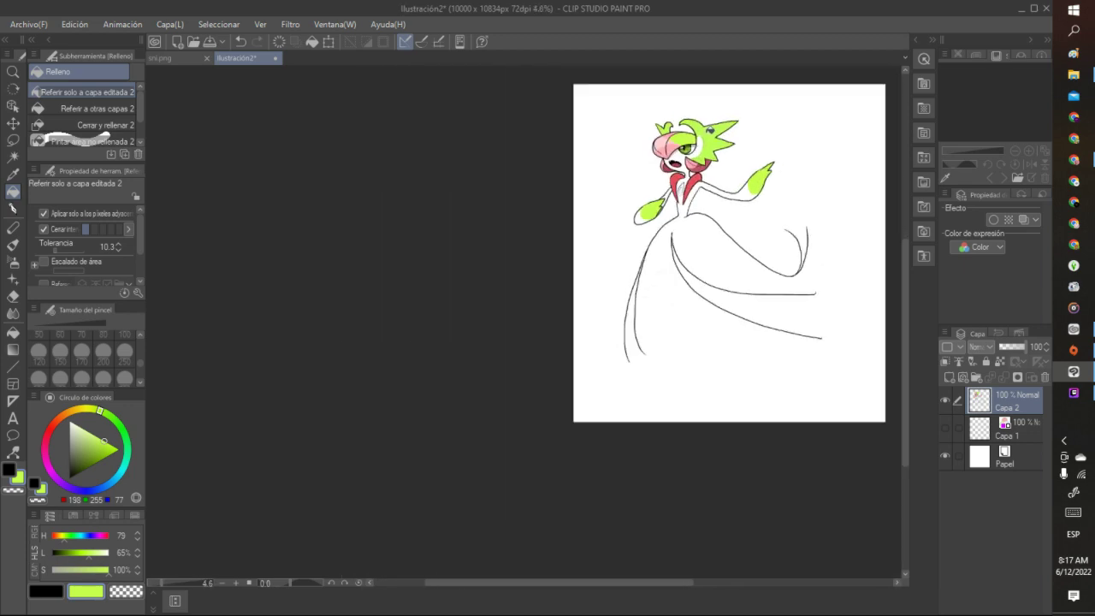
{"action": "scroll", "coordinate": [759, 134], "scroll_direction": "up", "scroll_amount": 2}
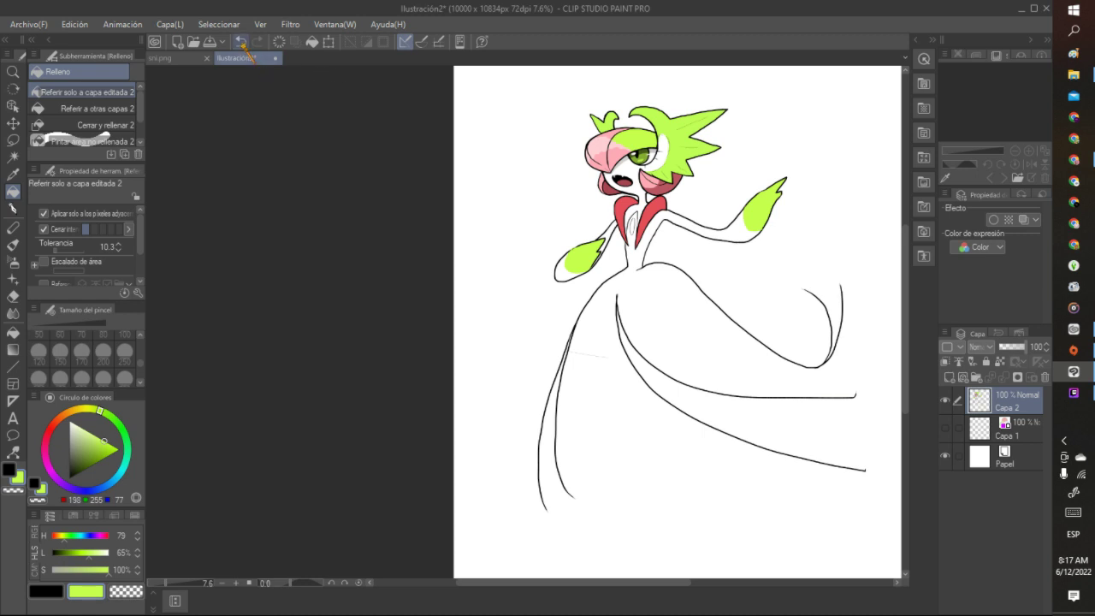
{"action": "scroll", "coordinate": [770, 245], "scroll_direction": "up", "scroll_amount": 2}
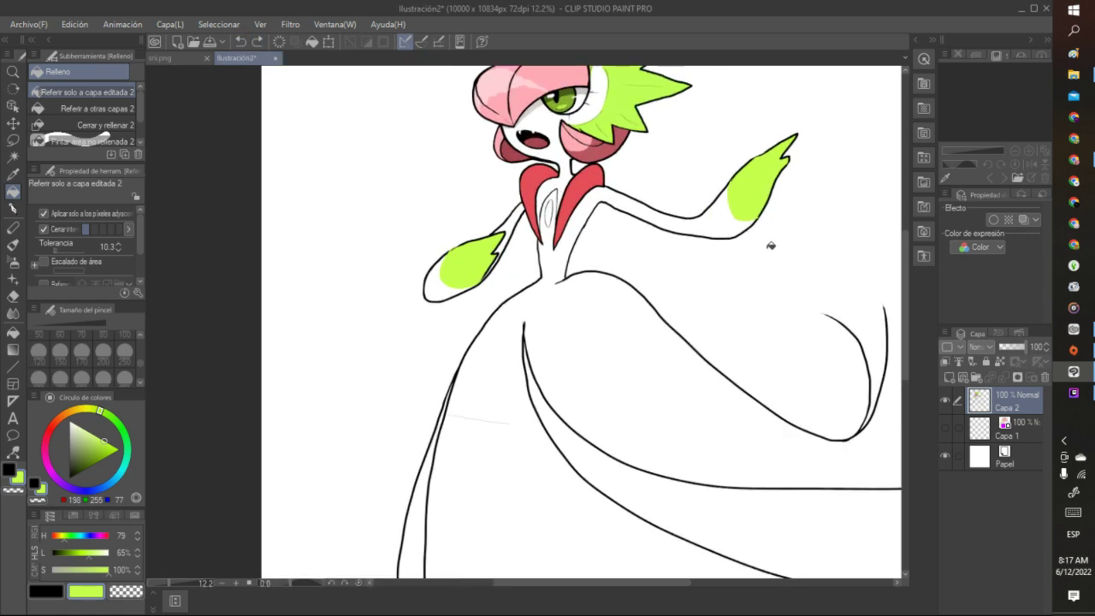
Sample the side hair's pink, RGB 255, 171, 182, and draw a downward-bulging boundary curve across the upper skirt from edge to edge
{"action": "left_click", "coordinate": [12, 174]}
{"action": "left_click", "coordinate": [580, 140]}
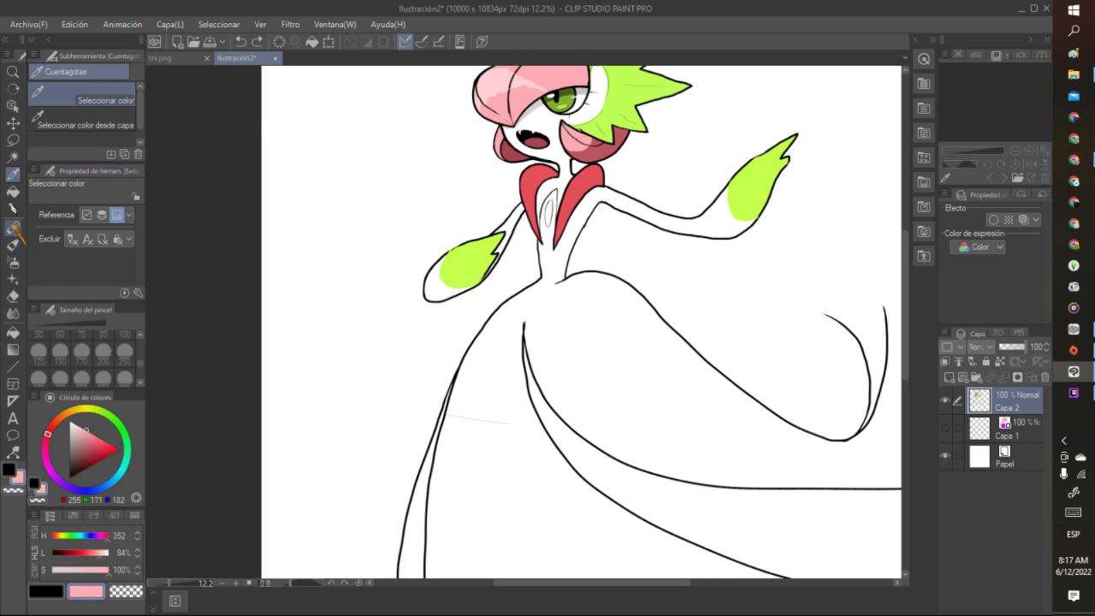
{"action": "left_click", "coordinate": [13, 207]}
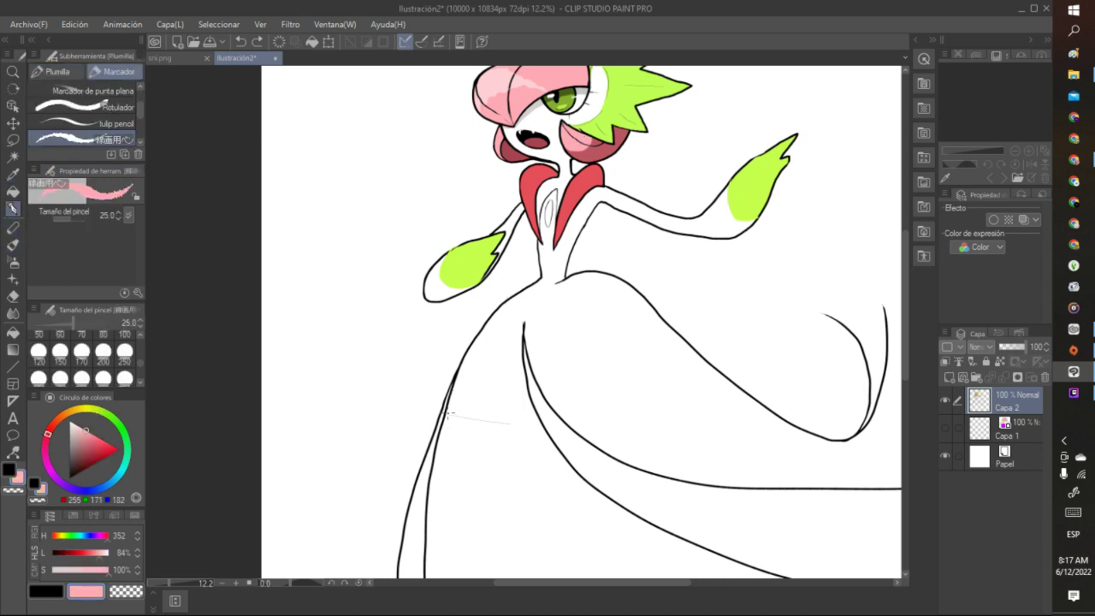
{"action": "left_click_drag", "start_coordinate": [444, 417], "coordinate": [517, 340]}
{"action": "left_click", "coordinate": [241, 41]}
{"action": "left_click", "coordinate": [463, 368]}
{"action": "mouse_move", "coordinate": [459, 366]}
{"action": "left_mouse_down"}
{"action": "mouse_move", "coordinate": [480, 391]}
{"action": "mouse_move", "coordinate": [545, 416]}
{"action": "mouse_move", "coordinate": [610, 422]}
{"action": "mouse_move", "coordinate": [670, 398]}
{"action": "mouse_move", "coordinate": [683, 342]}
{"action": "left_mouse_up"}
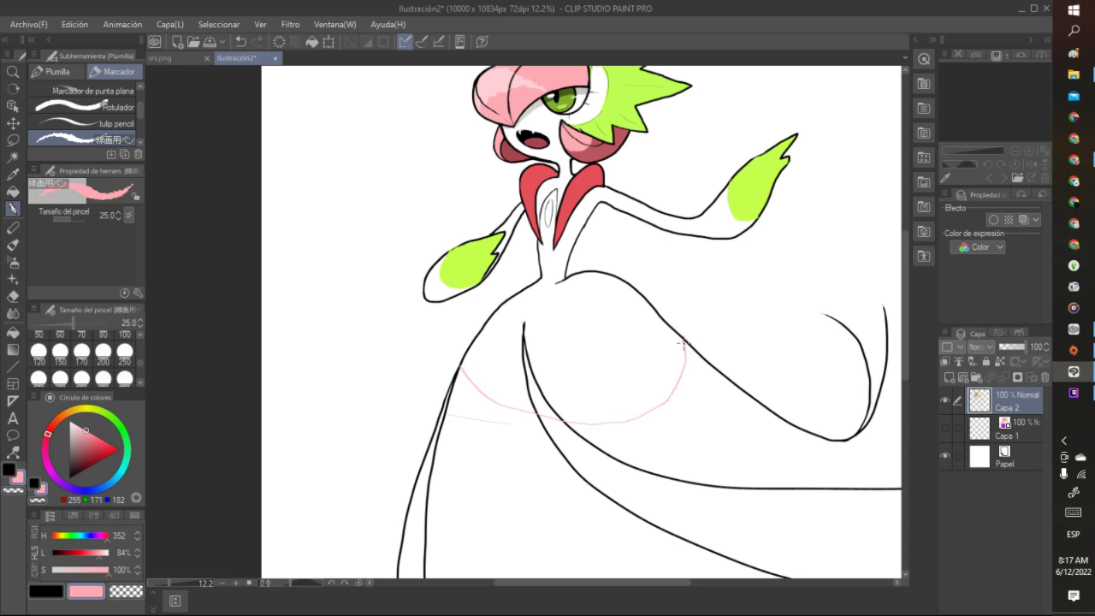
Fill the bodice and the upper skirt above the boundary curve with the sampled pink
{"action": "left_click", "coordinate": [13, 191]}
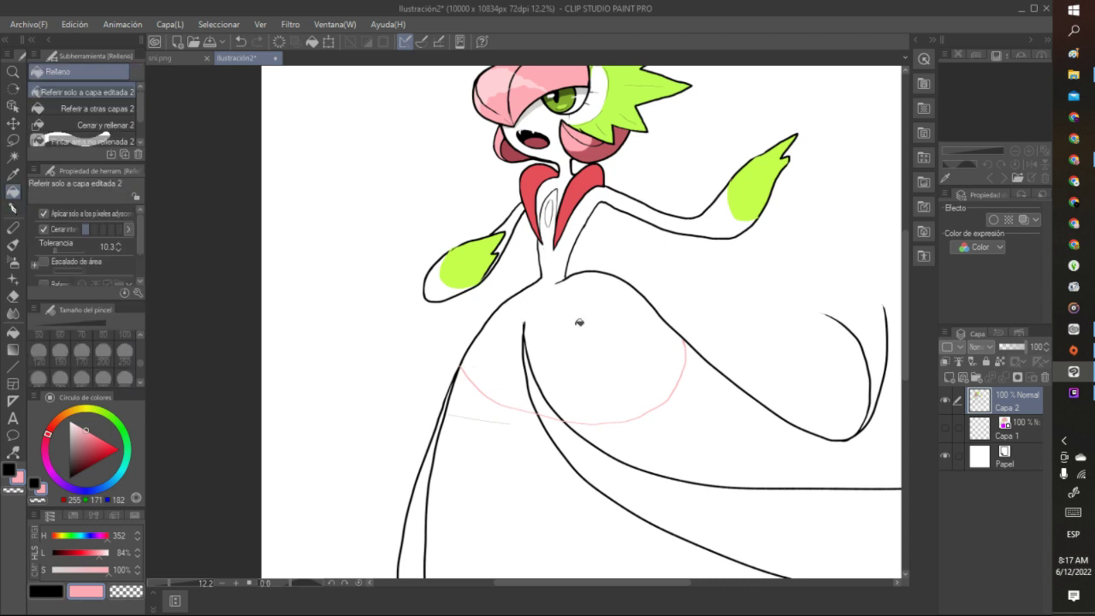
{"action": "left_click", "coordinate": [631, 343]}
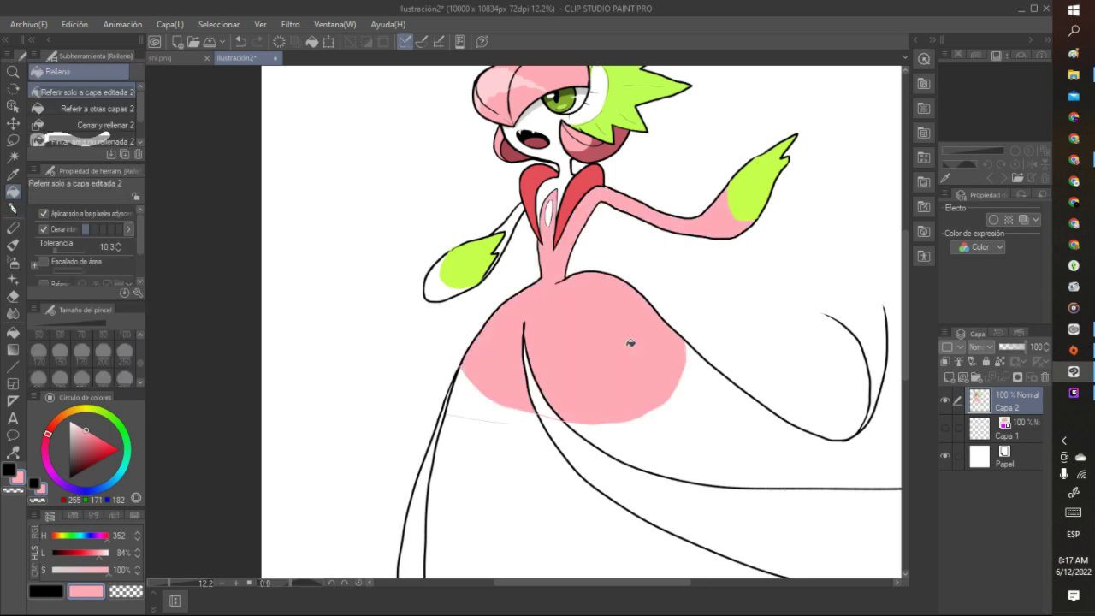
{"action": "scroll", "coordinate": [633, 341], "scroll_direction": "down", "scroll_amount": 4}
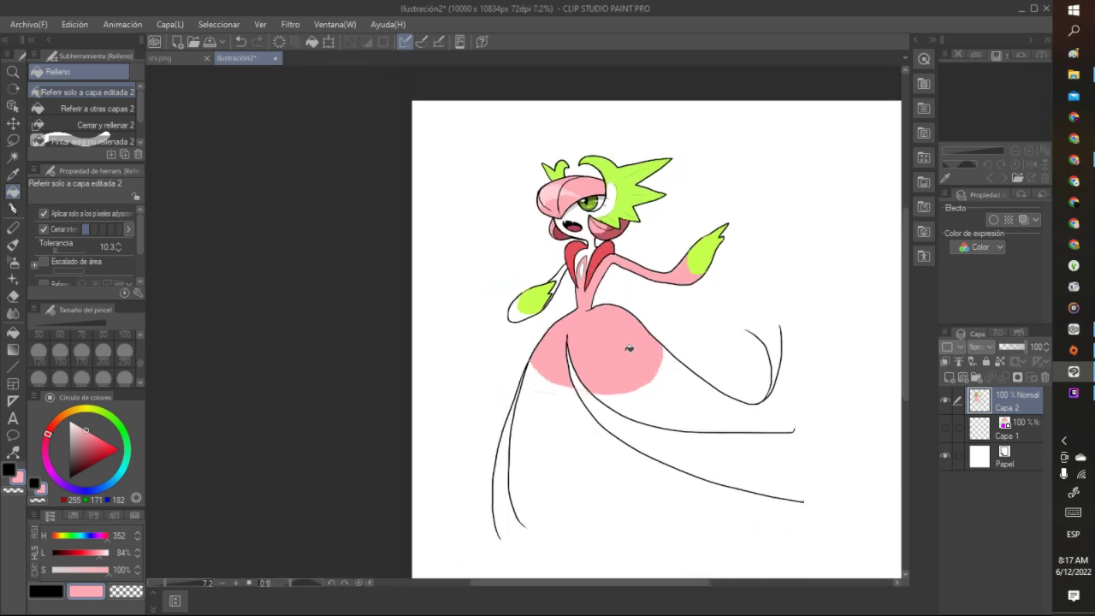
{"action": "scroll", "coordinate": [638, 332], "scroll_direction": "up", "scroll_amount": 5}
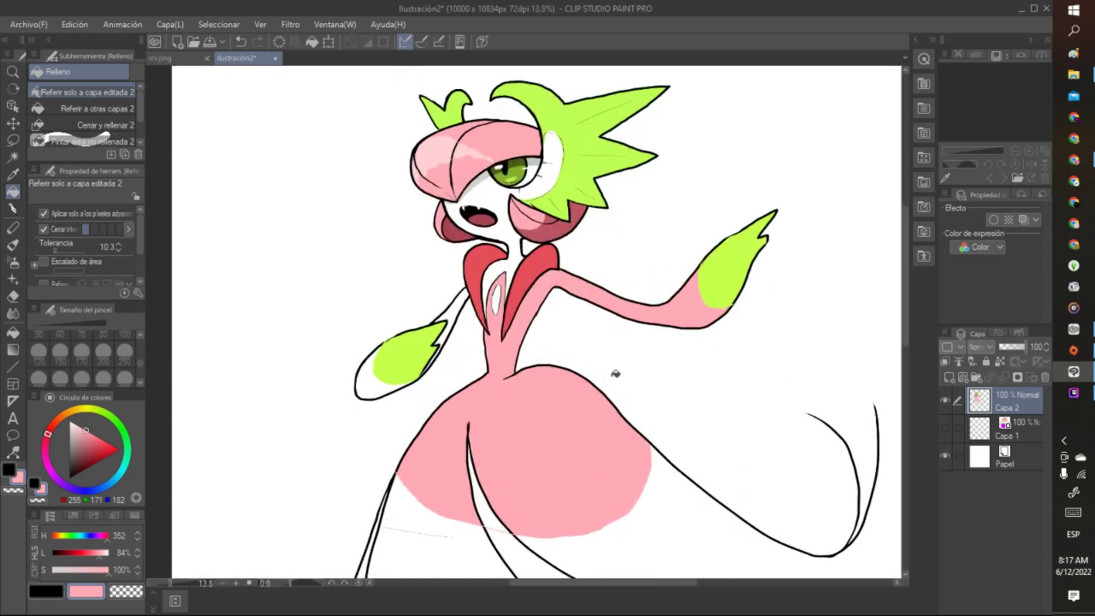
Draw a black line across the bodice below the raised arm's shoulder and fill that arm with white, RGB 255, 255, 255
{"action": "left_click", "coordinate": [13, 208]}
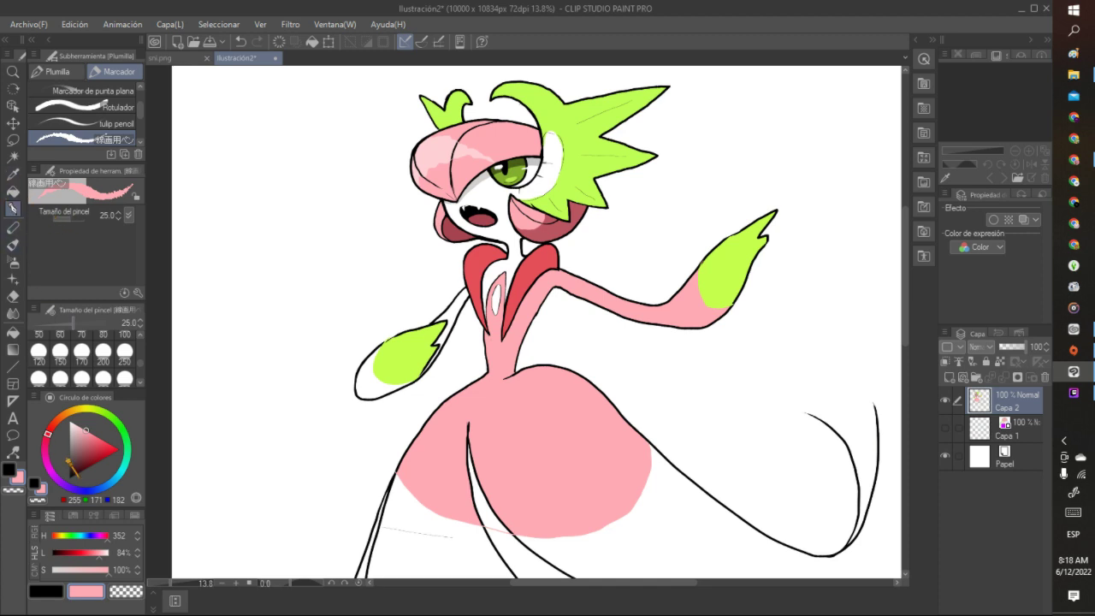
{"action": "left_click", "coordinate": [70, 477]}
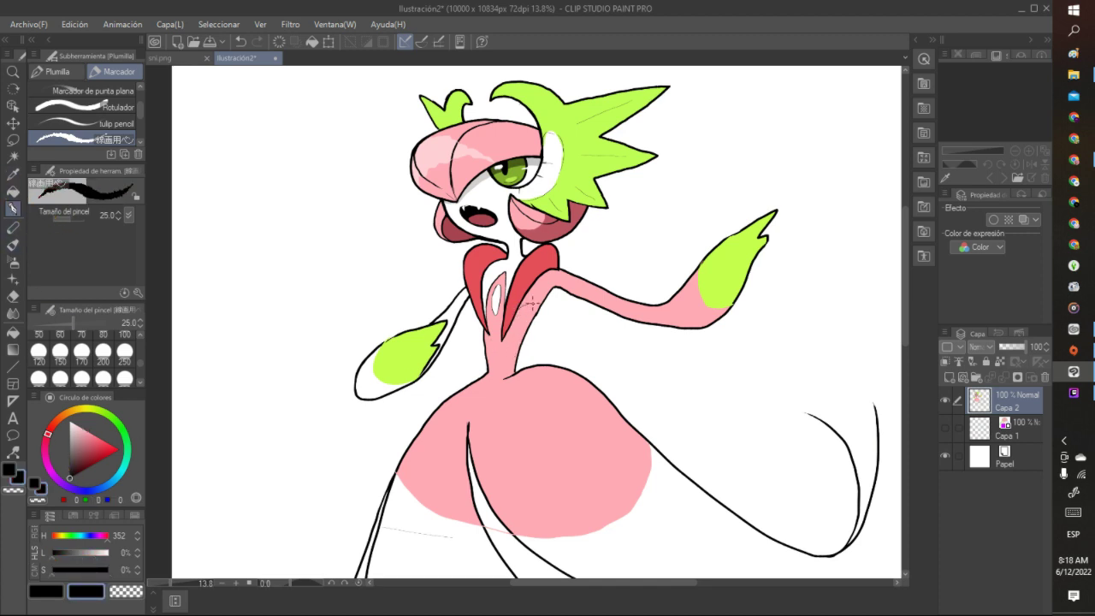
{"action": "left_click", "coordinate": [13, 192]}
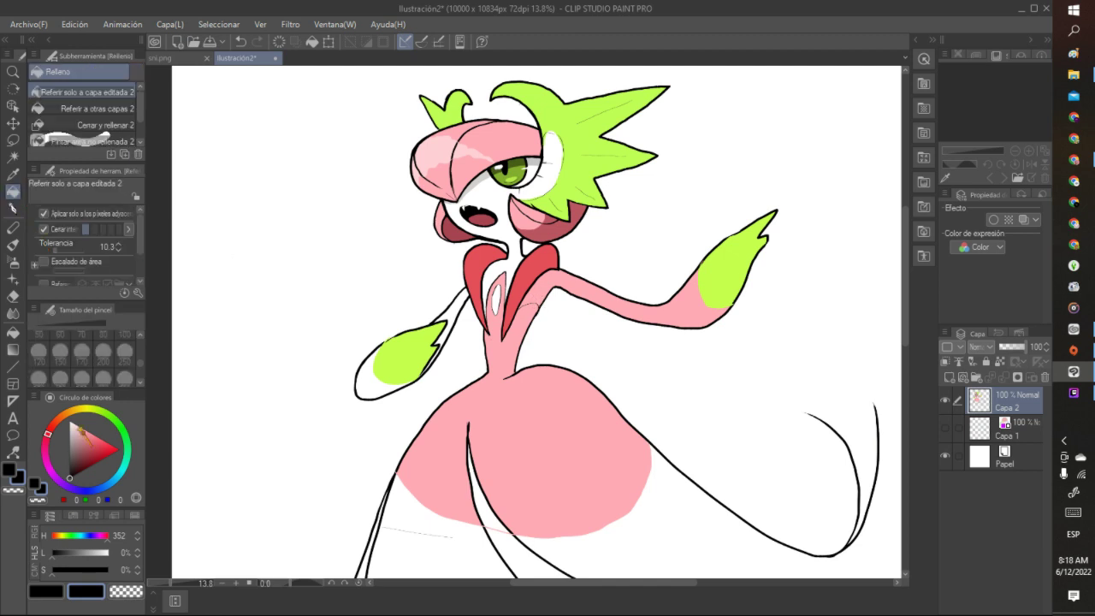
{"action": "left_click", "coordinate": [595, 281]}
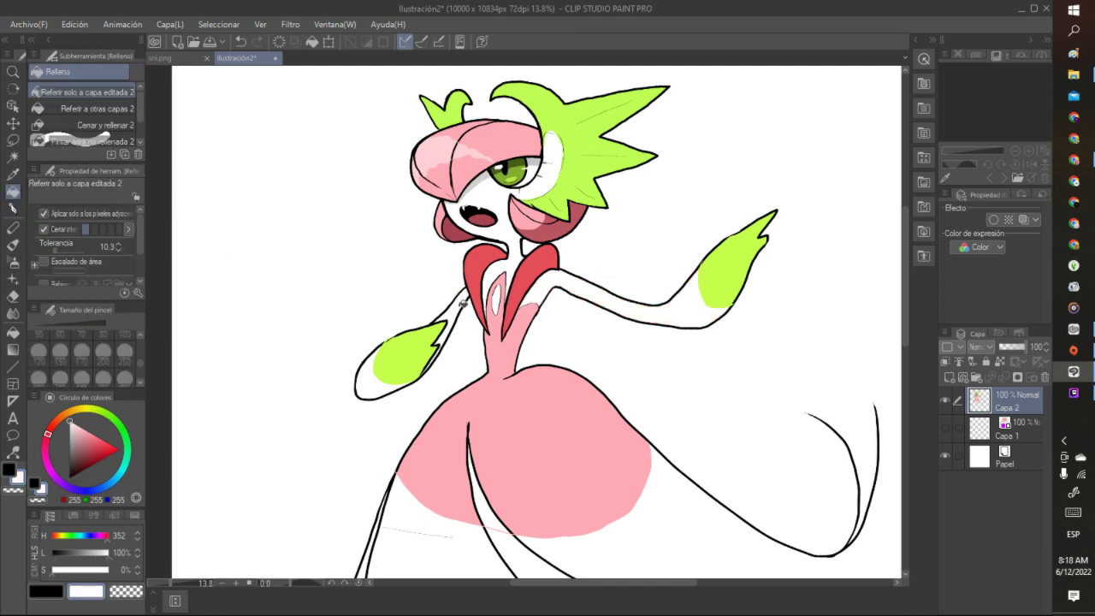
{"action": "scroll", "coordinate": [573, 353], "scroll_direction": "down", "scroll_amount": 5}
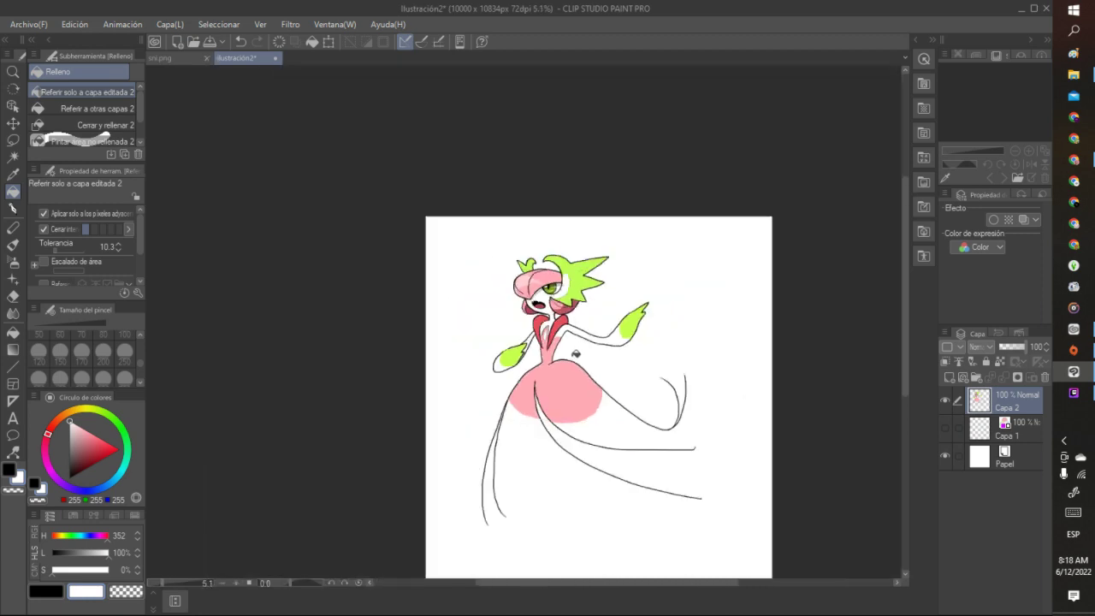
{"action": "scroll", "coordinate": [598, 389], "scroll_direction": "up", "scroll_amount": 2}
{"action": "scroll", "coordinate": [599, 390], "scroll_direction": "up", "scroll_amount": 1}
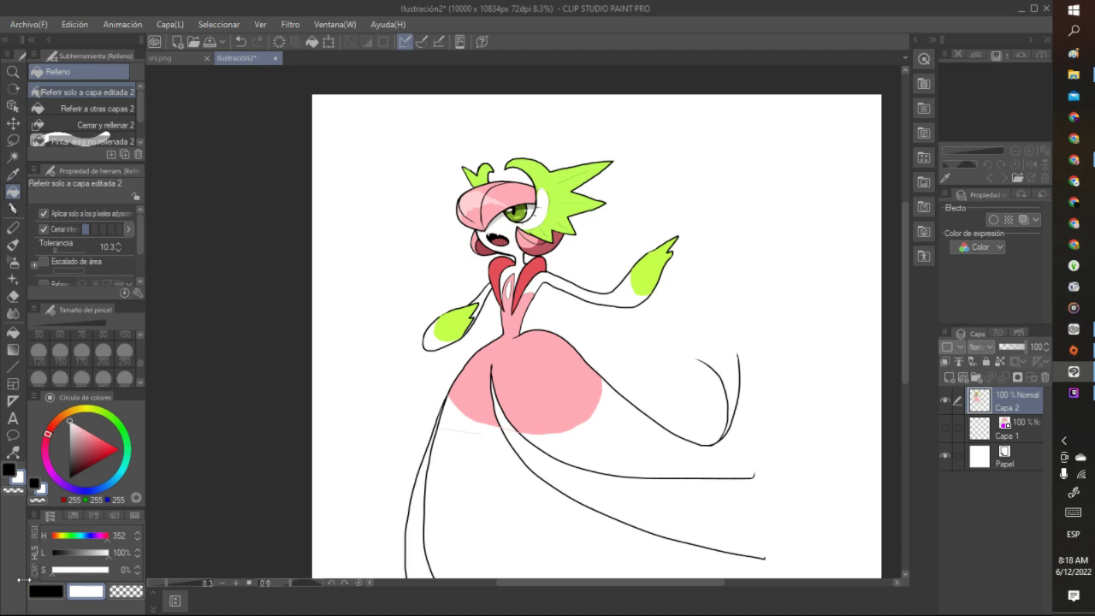
Draw a short black line on the chest along the inner edge of the left red lapel
{"action": "left_click", "coordinate": [46, 443]}
{"action": "scroll", "coordinate": [504, 193], "scroll_direction": "up", "scroll_amount": 4}
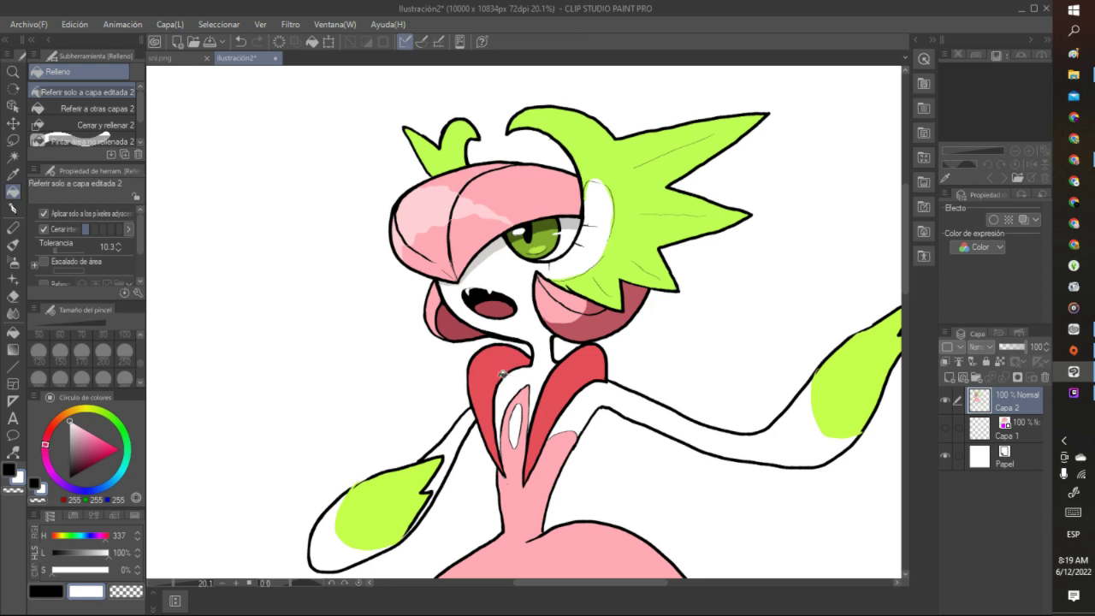
{"action": "left_click", "coordinate": [12, 208]}
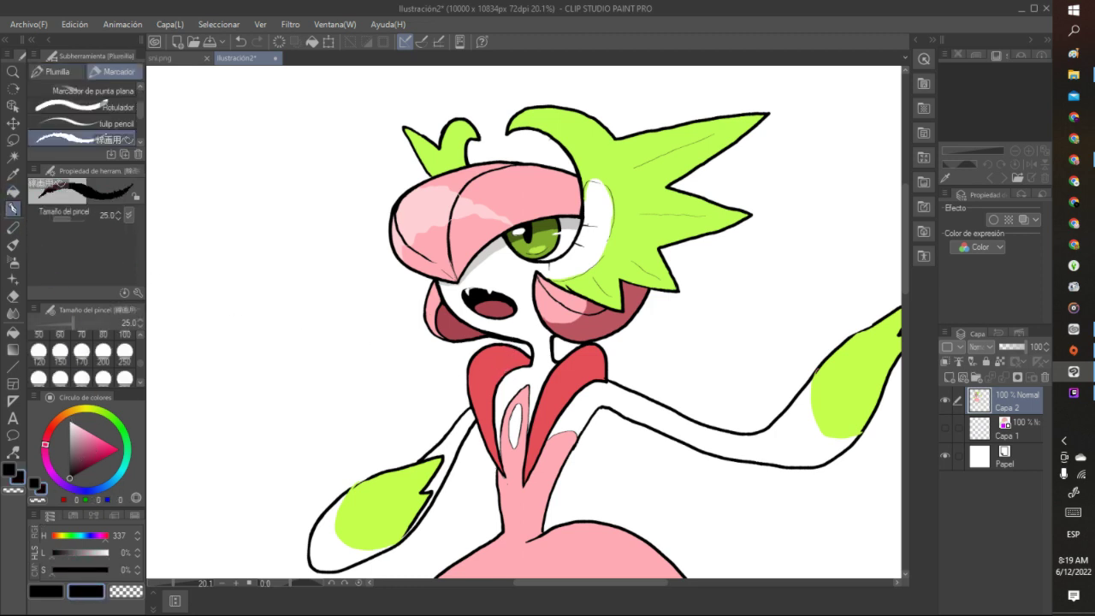
{"action": "left_click_drag", "start_coordinate": [496, 409], "coordinate": [512, 378]}
{"action": "scroll", "coordinate": [649, 316], "scroll_direction": "down", "scroll_amount": 5}
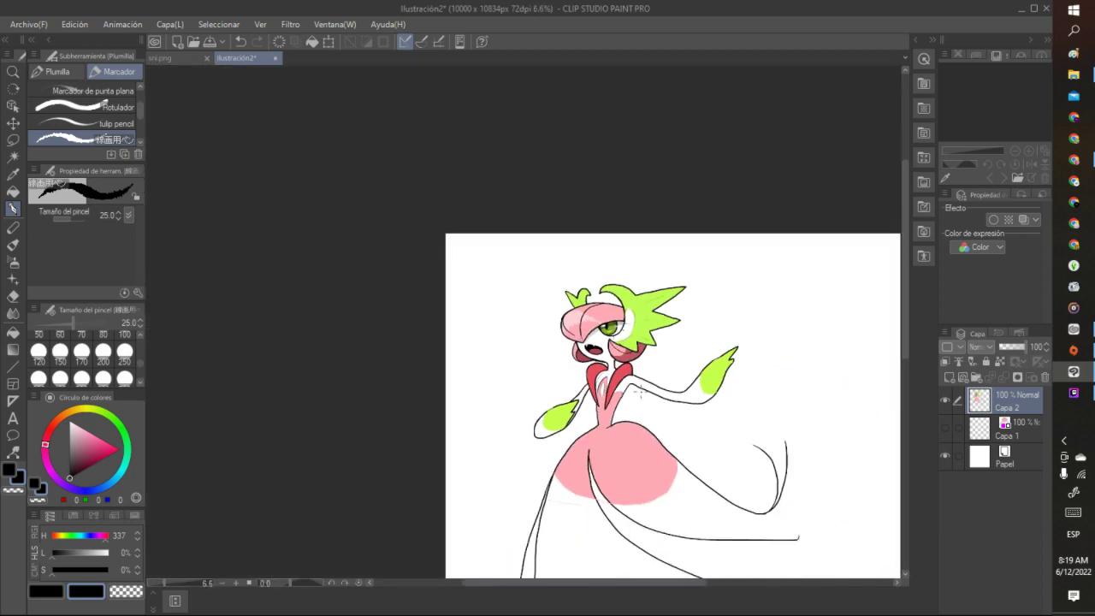
{"action": "scroll", "coordinate": [646, 390], "scroll_direction": "down", "scroll_amount": 2}
{"action": "scroll", "coordinate": [647, 390], "scroll_direction": "up", "scroll_amount": 4}
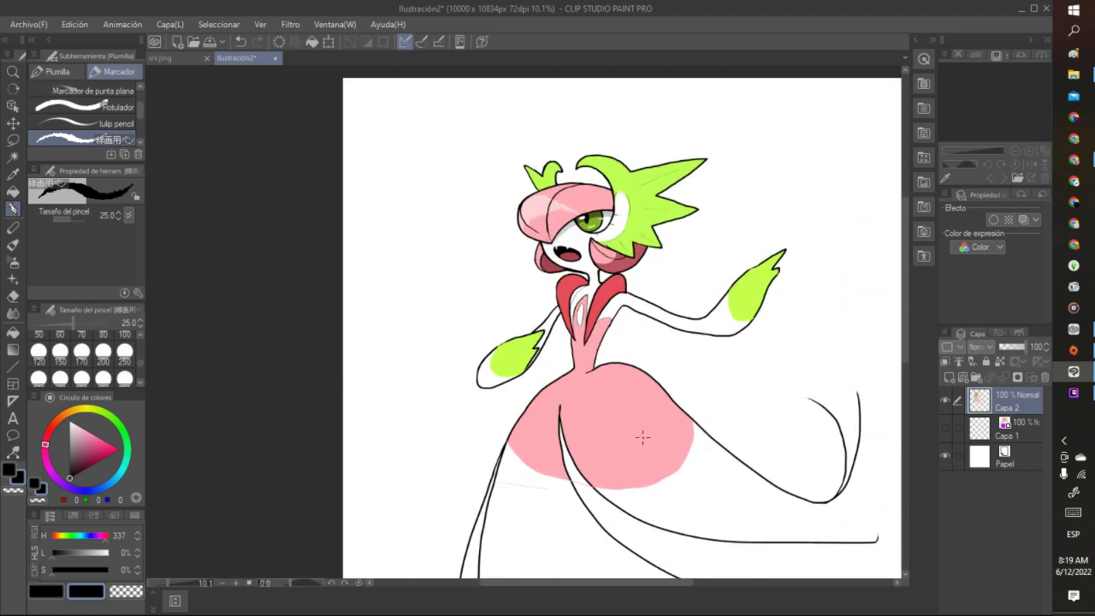
Sample the skirt's pink, darken it to RGB 196, 117, 127, and fill the narrow fold inside the upper skirt
{"action": "scroll", "coordinate": [643, 437], "scroll_direction": "up", "scroll_amount": 1}
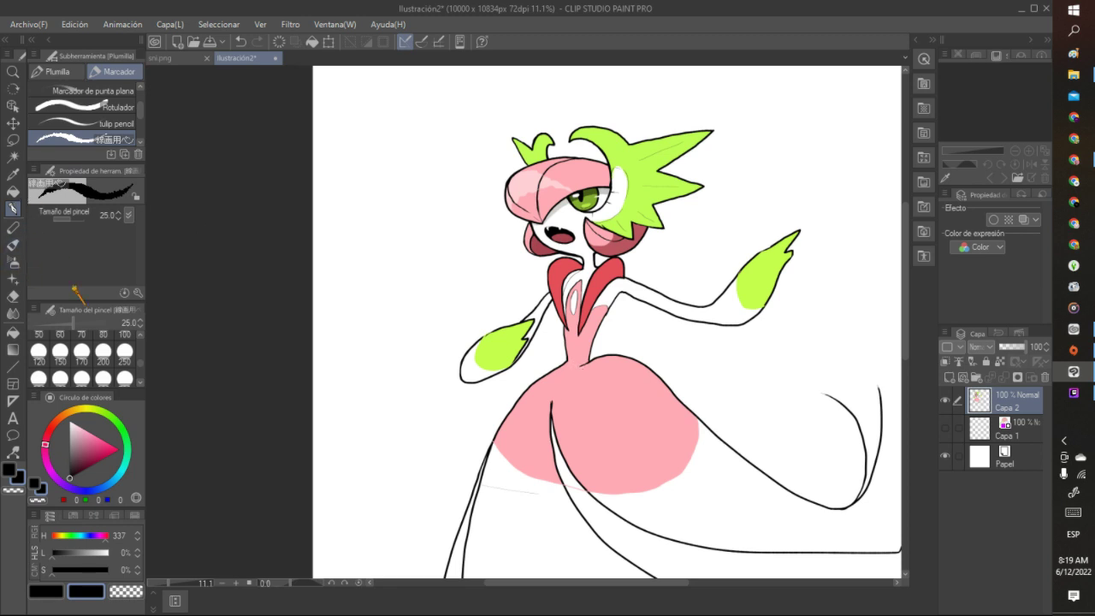
{"action": "left_click", "coordinate": [13, 174]}
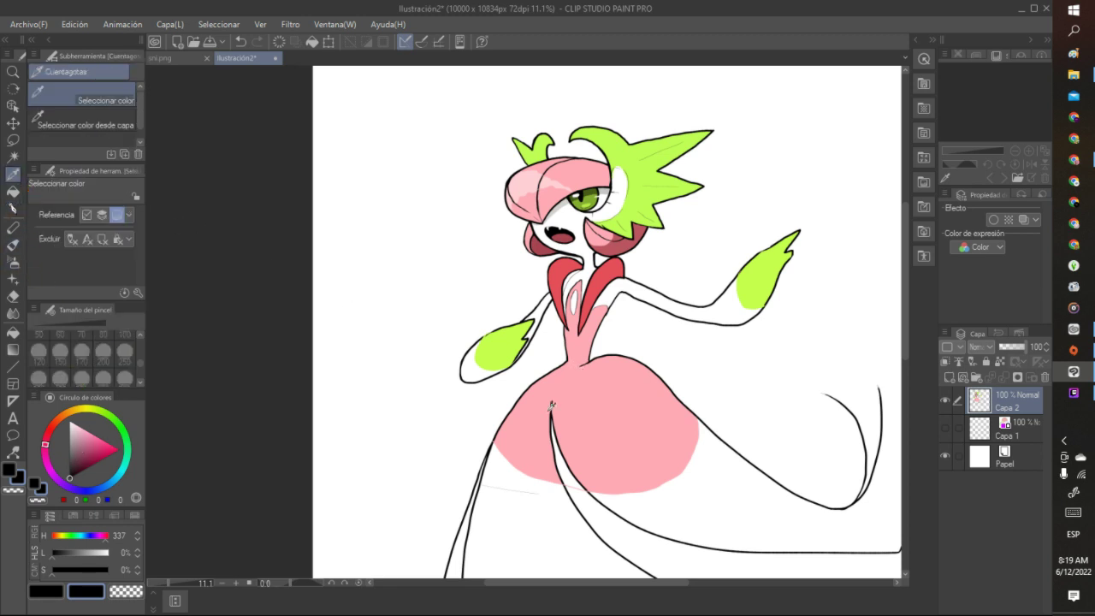
{"action": "left_click", "coordinate": [556, 409]}
{"action": "left_click", "coordinate": [13, 191]}
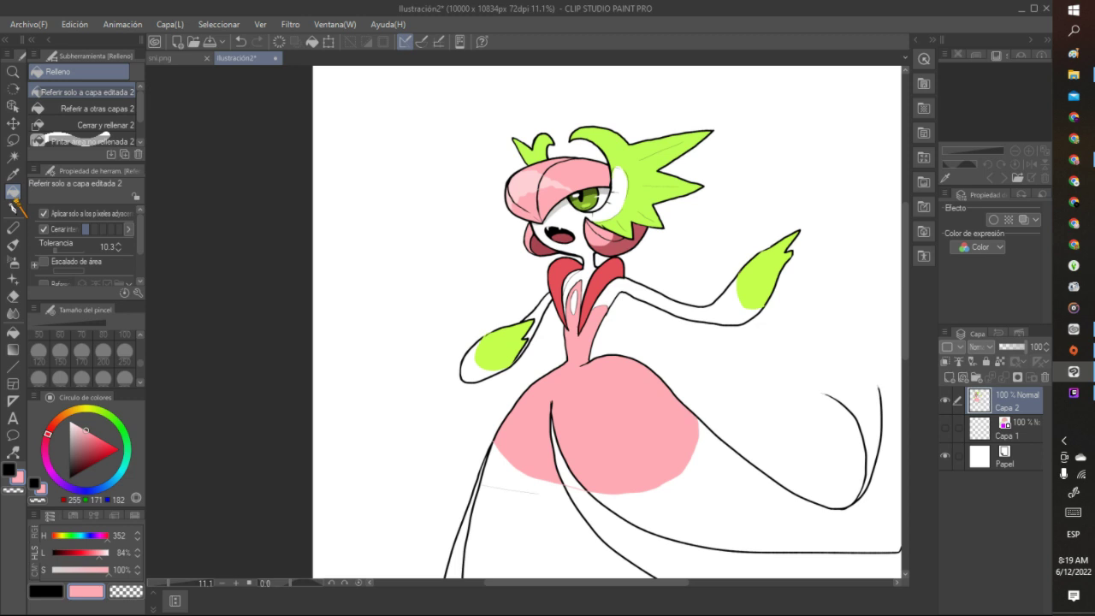
{"action": "left_click", "coordinate": [85, 441]}
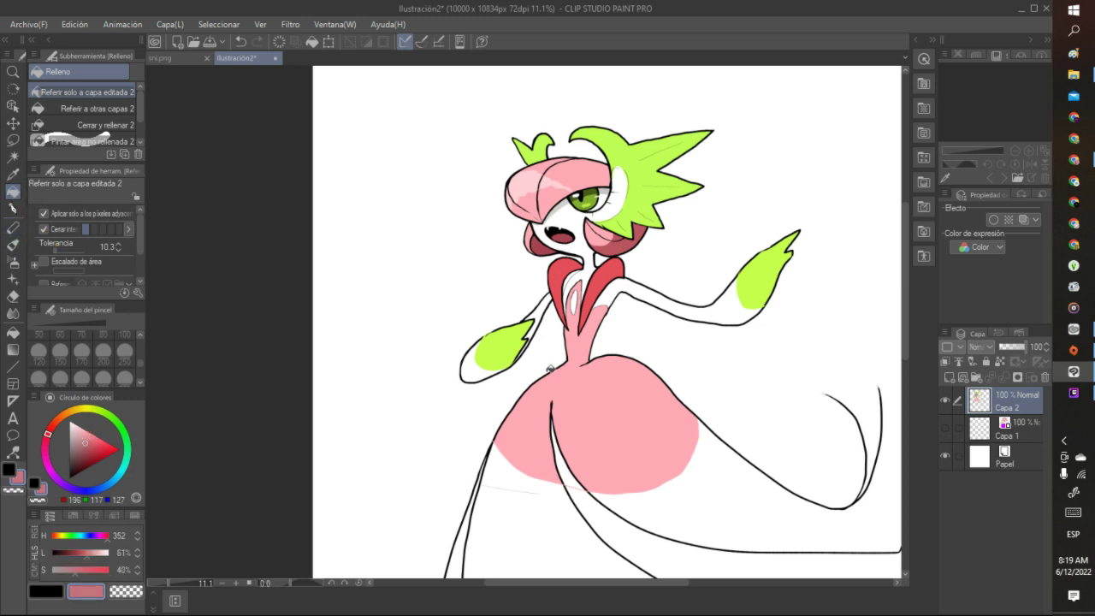
{"action": "left_click", "coordinate": [567, 465]}
{"action": "scroll", "coordinate": [621, 340], "scroll_direction": "down", "scroll_amount": 4}
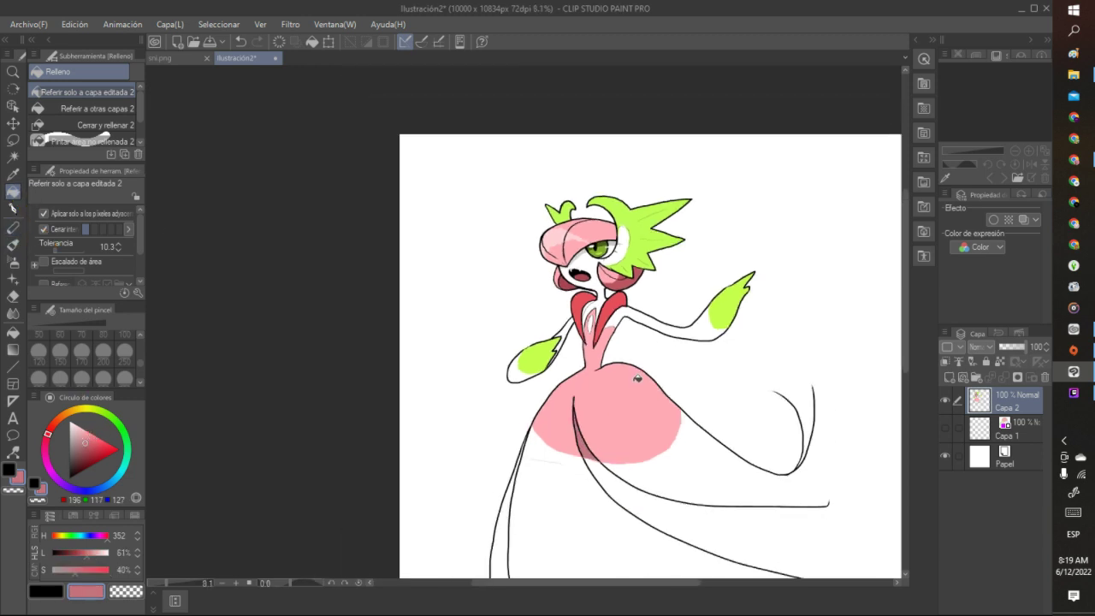
{"action": "scroll", "coordinate": [641, 376], "scroll_direction": "up", "scroll_amount": 1}
{"action": "scroll", "coordinate": [646, 359], "scroll_direction": "up", "scroll_amount": 3}
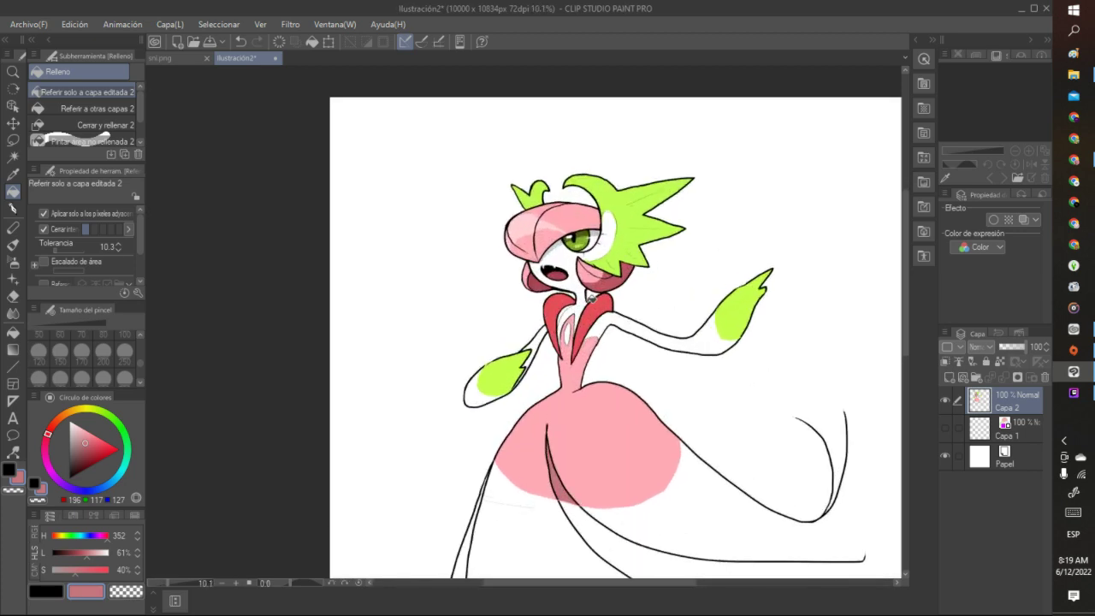
Try to shrink the character's open mouth by lassoing and scaling it
{"action": "left_click", "coordinate": [13, 208]}
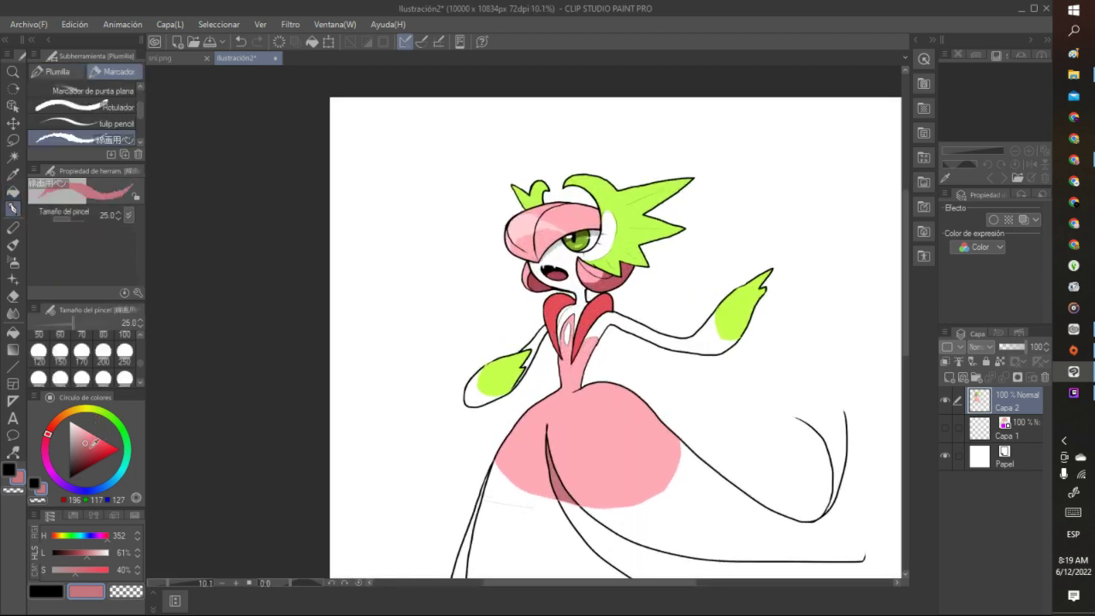
{"action": "left_click", "coordinate": [54, 557]}
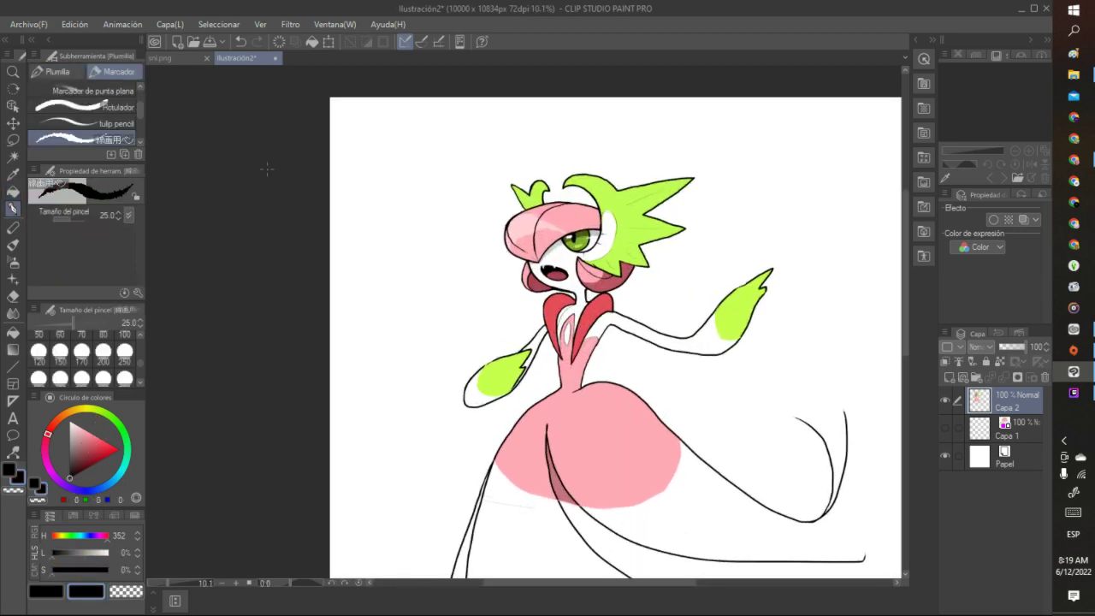
{"action": "left_click", "coordinate": [12, 122]}
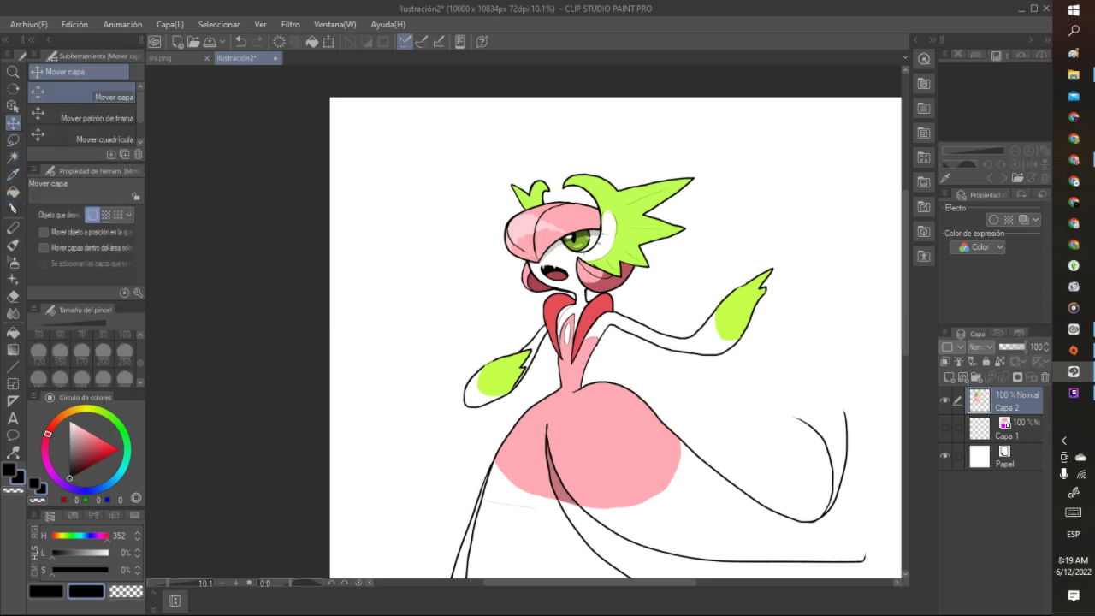
{"action": "left_click", "coordinate": [13, 139]}
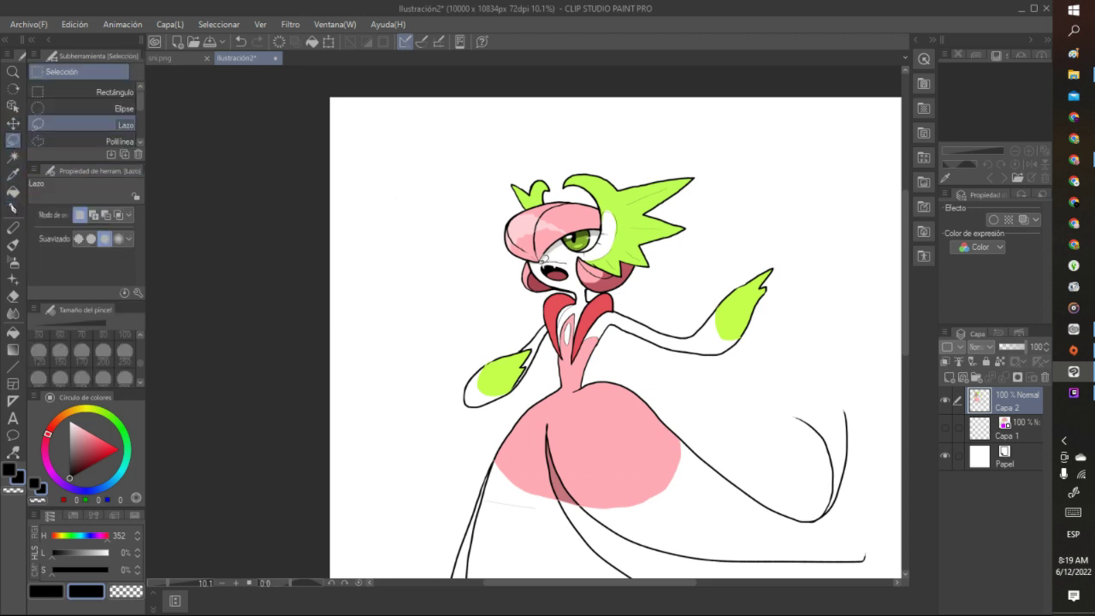
{"action": "mouse_move", "coordinate": [542, 257]}
{"action": "left_mouse_down"}
{"action": "mouse_move", "coordinate": [555, 279]}
{"action": "mouse_move", "coordinate": [575, 282]}
{"action": "mouse_move", "coordinate": [575, 264]}
{"action": "mouse_move", "coordinate": [564, 260]}
{"action": "mouse_move", "coordinate": [575, 286]}
{"action": "mouse_move", "coordinate": [566, 283]}
{"action": "left_mouse_up"}
{"action": "left_click", "coordinate": [608, 307]}
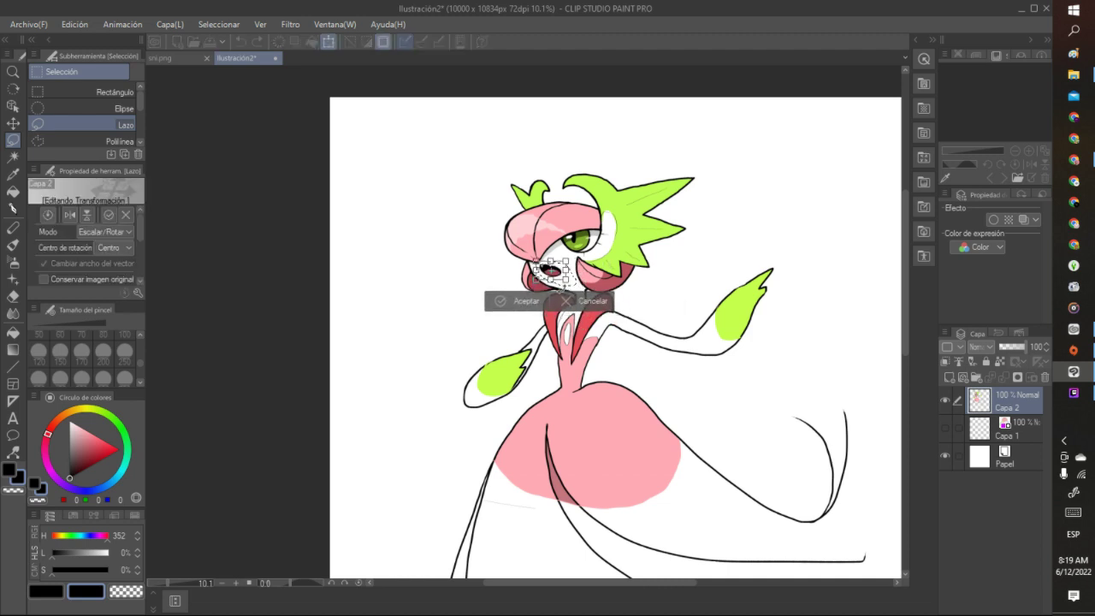
{"action": "left_click", "coordinate": [523, 300]}
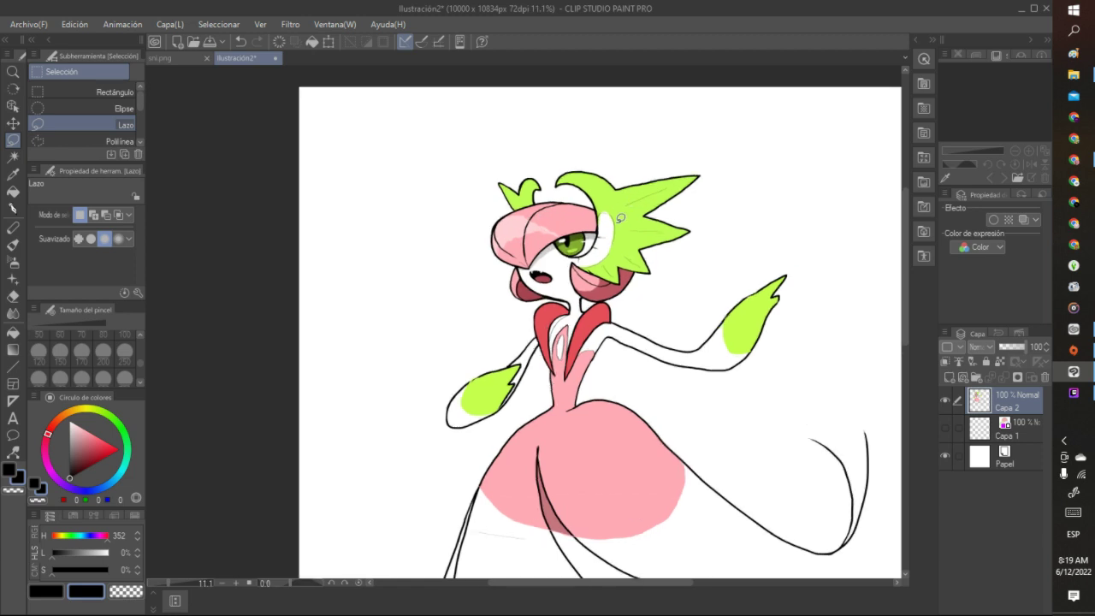
Undo the mouth scaling and its lasso selection
{"action": "scroll", "coordinate": [616, 342], "scroll_direction": "down", "scroll_amount": 3}
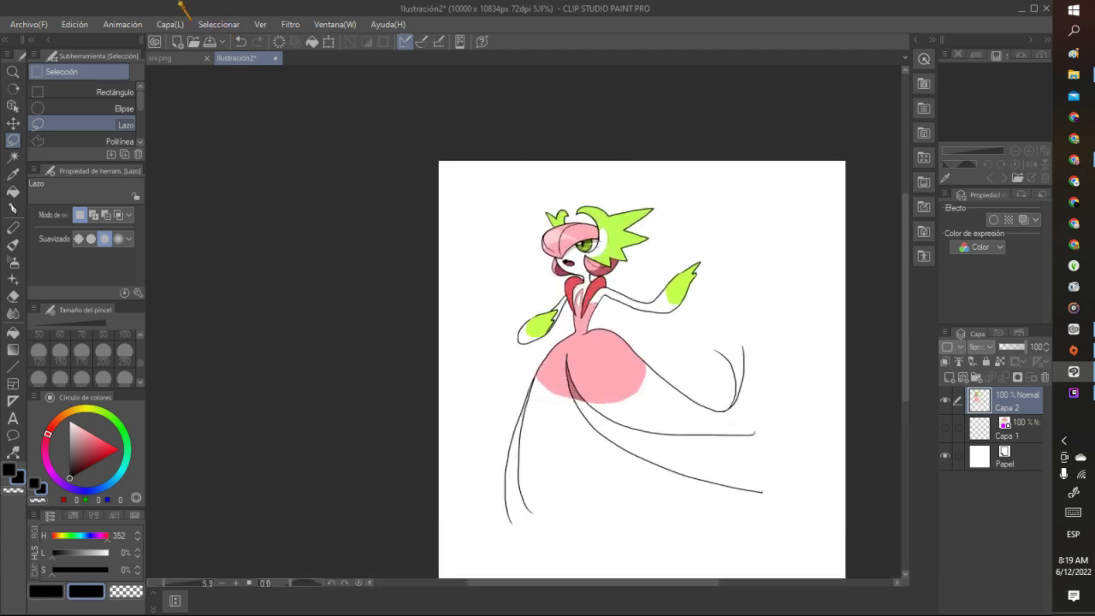
{"action": "left_click", "coordinate": [240, 41]}
{"action": "left_click", "coordinate": [240, 41]}
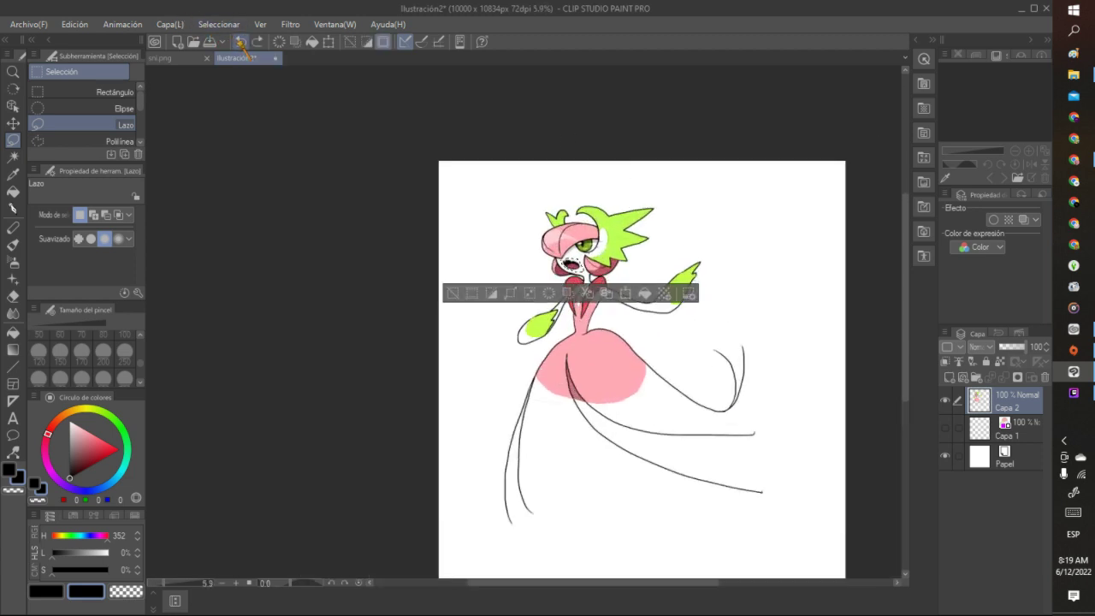
{"action": "left_click", "coordinate": [240, 41]}
{"action": "scroll", "coordinate": [702, 254], "scroll_direction": "down", "scroll_amount": 2}
{"action": "scroll", "coordinate": [702, 253], "scroll_direction": "up", "scroll_amount": 5}
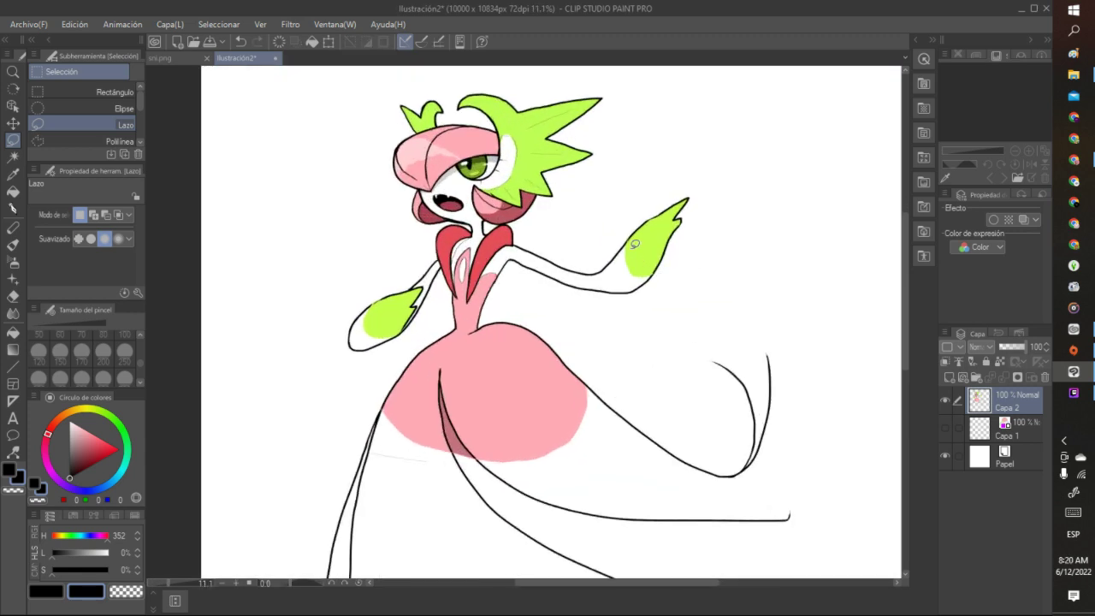
Sample the hand's lime, RGB 198, 255, 77, and draw scalloped, cloud-like outlines around both arms down to the skirt with the marker
{"action": "left_click", "coordinate": [13, 208]}
{"action": "left_click", "coordinate": [82, 446]}
{"action": "left_click", "coordinate": [69, 477]}
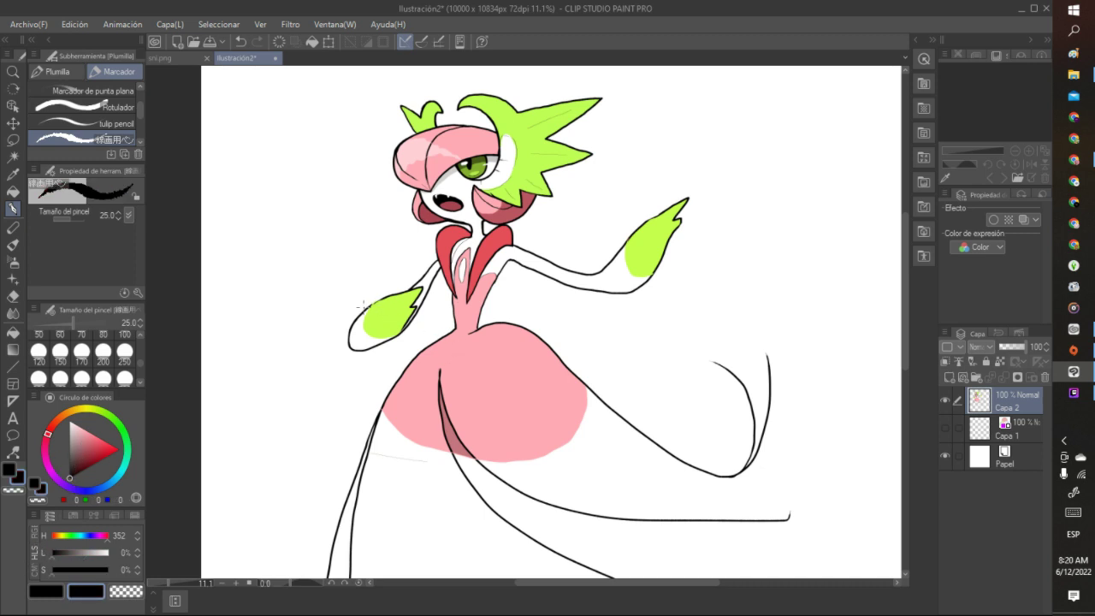
{"action": "key", "text": "i"}
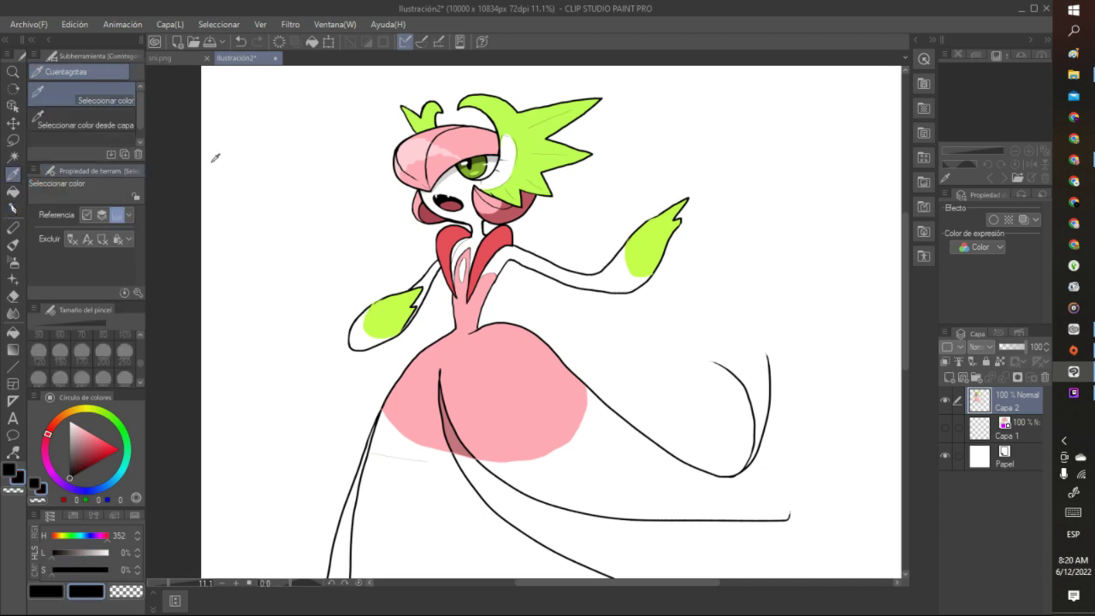
{"action": "left_click", "coordinate": [387, 310]}
{"action": "key", "text": "p"}
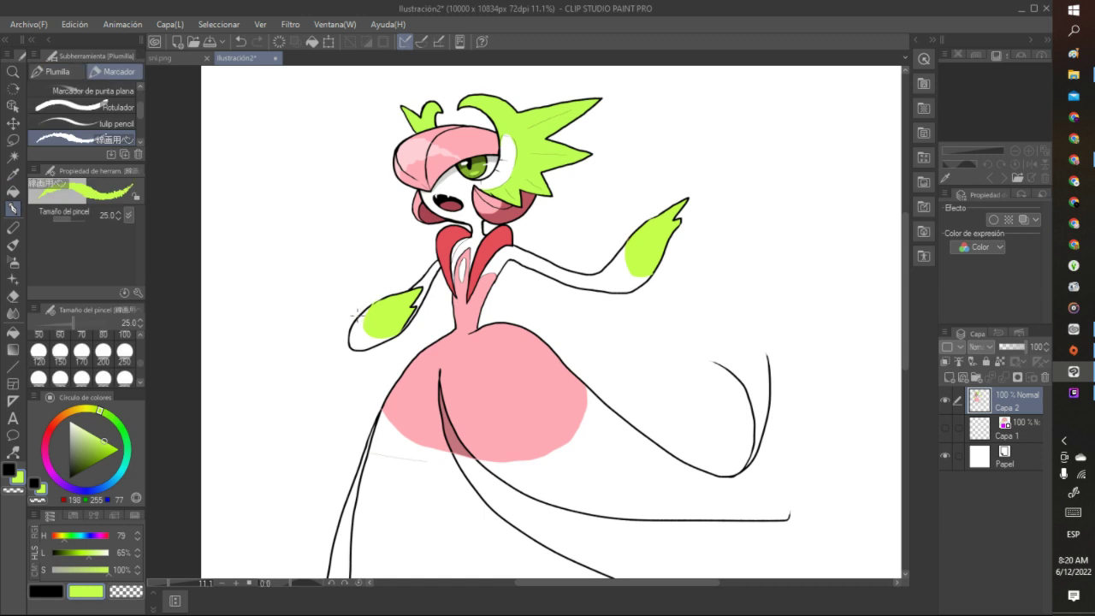
{"action": "mouse_move", "coordinate": [360, 319]}
{"action": "left_mouse_down"}
{"action": "mouse_move", "coordinate": [346, 312]}
{"action": "mouse_move", "coordinate": [365, 226]}
{"action": "mouse_move", "coordinate": [392, 225]}
{"action": "mouse_move", "coordinate": [392, 283]}
{"action": "mouse_move", "coordinate": [421, 276]}
{"action": "left_mouse_up"}
{"action": "mouse_move", "coordinate": [493, 292]}
{"action": "left_mouse_down"}
{"action": "mouse_move", "coordinate": [525, 303]}
{"action": "mouse_move", "coordinate": [558, 285]}
{"action": "mouse_move", "coordinate": [602, 229]}
{"action": "mouse_move", "coordinate": [579, 205]}
{"action": "mouse_move", "coordinate": [589, 177]}
{"action": "mouse_move", "coordinate": [656, 183]}
{"action": "mouse_move", "coordinate": [672, 198]}
{"action": "mouse_move", "coordinate": [664, 209]}
{"action": "left_mouse_up"}
{"action": "mouse_move", "coordinate": [662, 267]}
{"action": "left_mouse_down"}
{"action": "mouse_move", "coordinate": [649, 324]}
{"action": "mouse_move", "coordinate": [612, 341]}
{"action": "mouse_move", "coordinate": [591, 370]}
{"action": "left_mouse_up"}
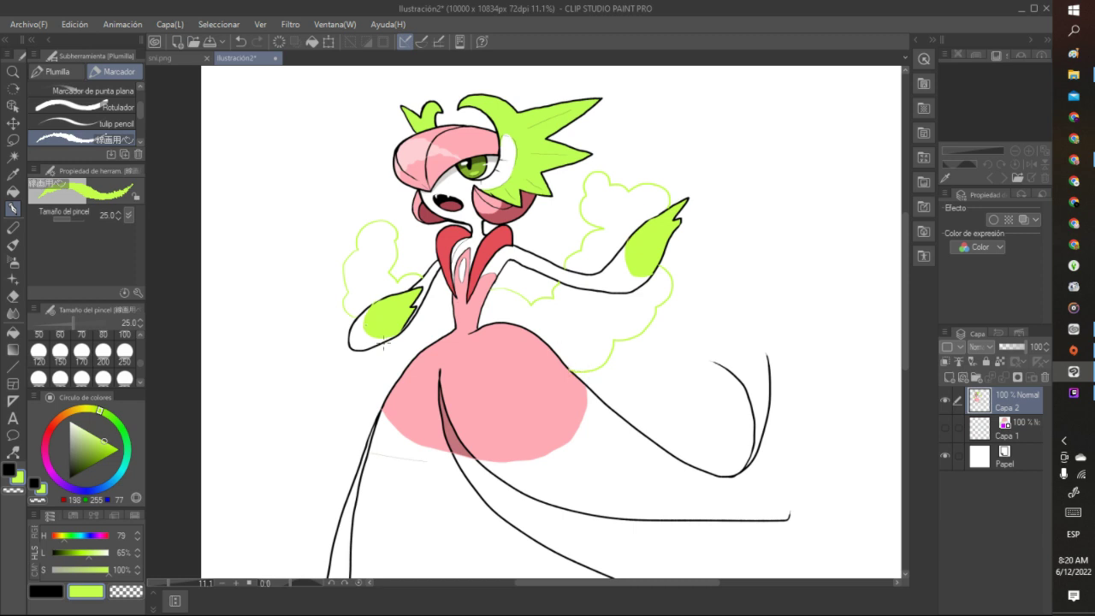
Fill the cloud shapes around both arms with the sampled lime
{"action": "left_click", "coordinate": [13, 192]}
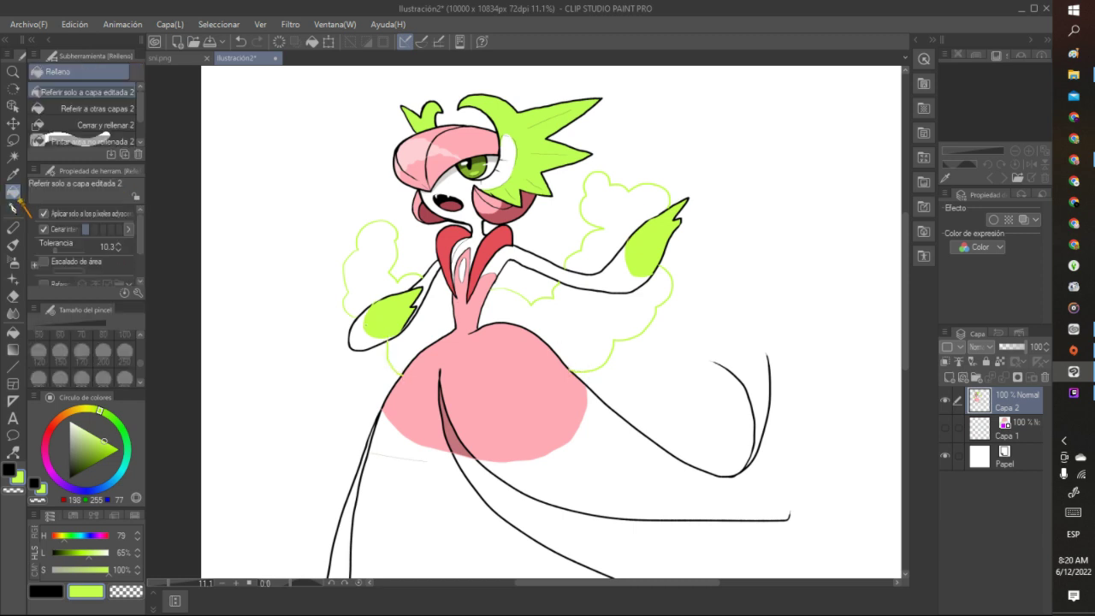
{"action": "left_click", "coordinate": [363, 260]}
{"action": "left_click", "coordinate": [548, 306]}
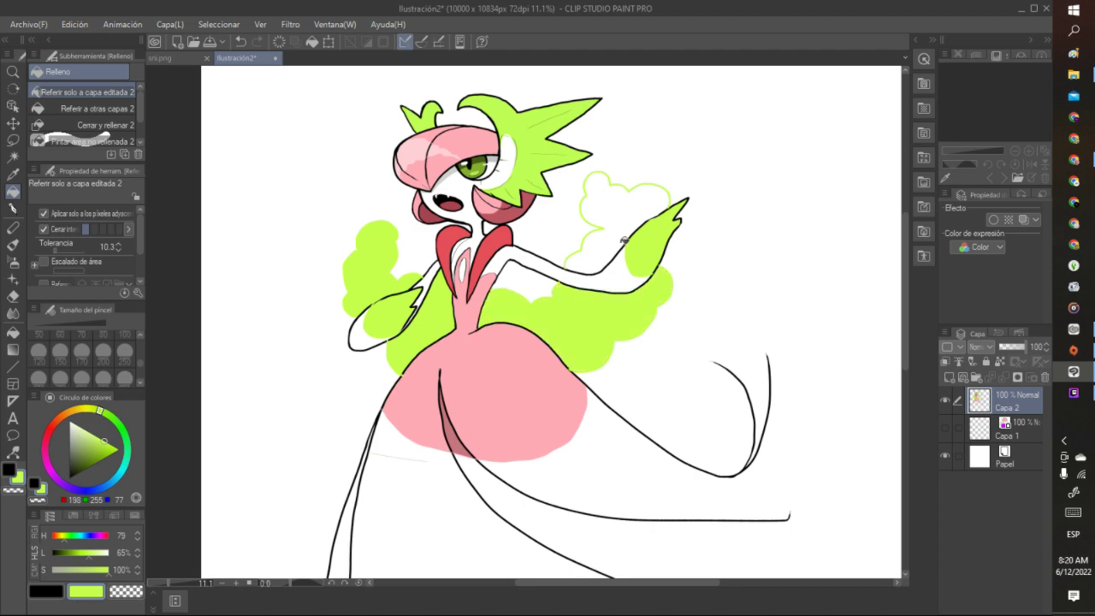
{"action": "left_click", "coordinate": [637, 209]}
{"action": "scroll", "coordinate": [637, 208], "scroll_direction": "down", "scroll_amount": 4}
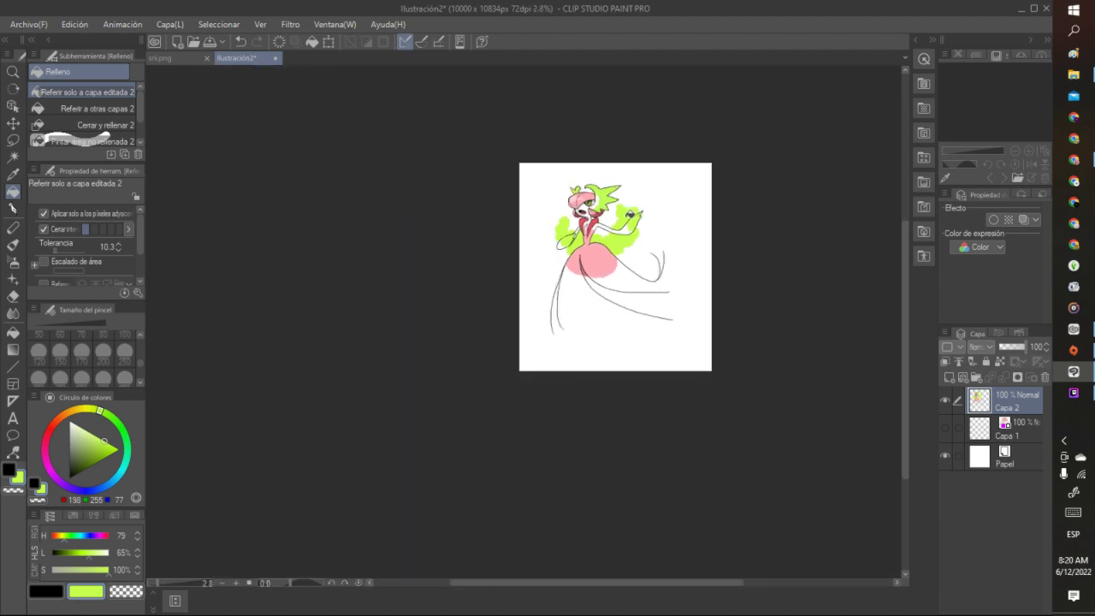
{"action": "scroll", "coordinate": [616, 214], "scroll_direction": "up", "scroll_amount": 3}
{"action": "scroll", "coordinate": [605, 211], "scroll_direction": "up", "scroll_amount": 2}
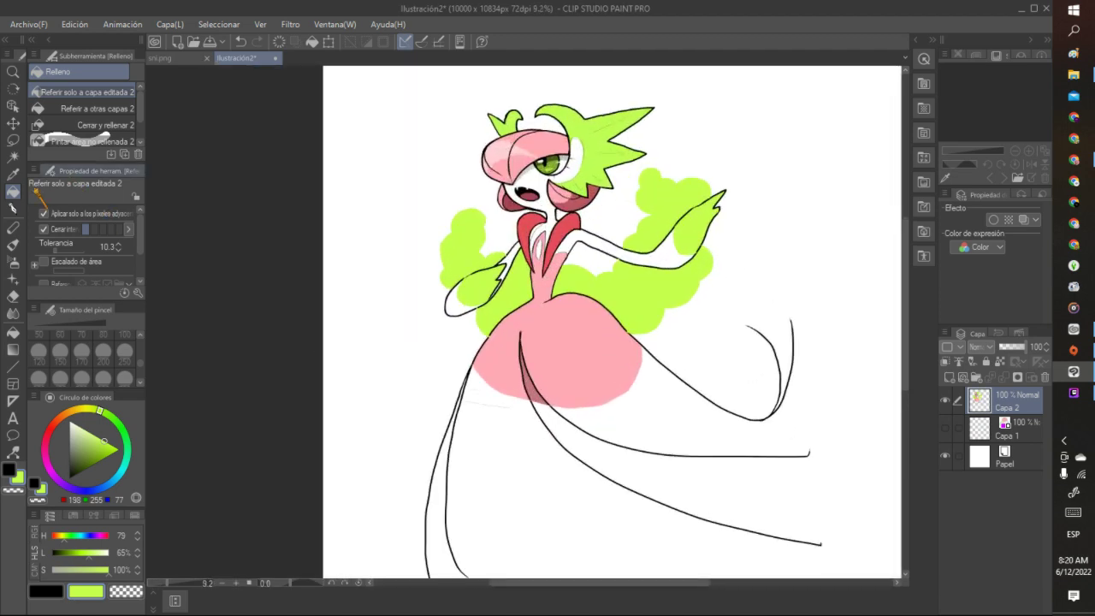
Sample the hair's green, lighten it to RGB 217, 255, 152, and fill the cloud shapes around the arms with it
{"action": "key", "text": "i"}
{"action": "left_click", "coordinate": [602, 152]}
{"action": "key", "text": "g"}
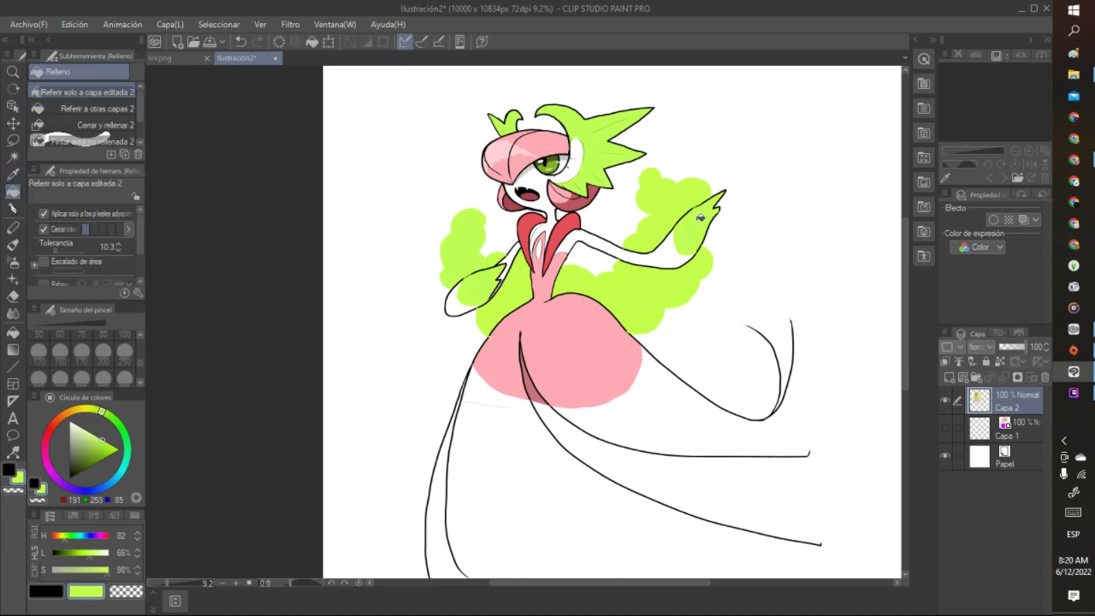
{"action": "left_click", "coordinate": [89, 433]}
{"action": "left_click", "coordinate": [486, 259]}
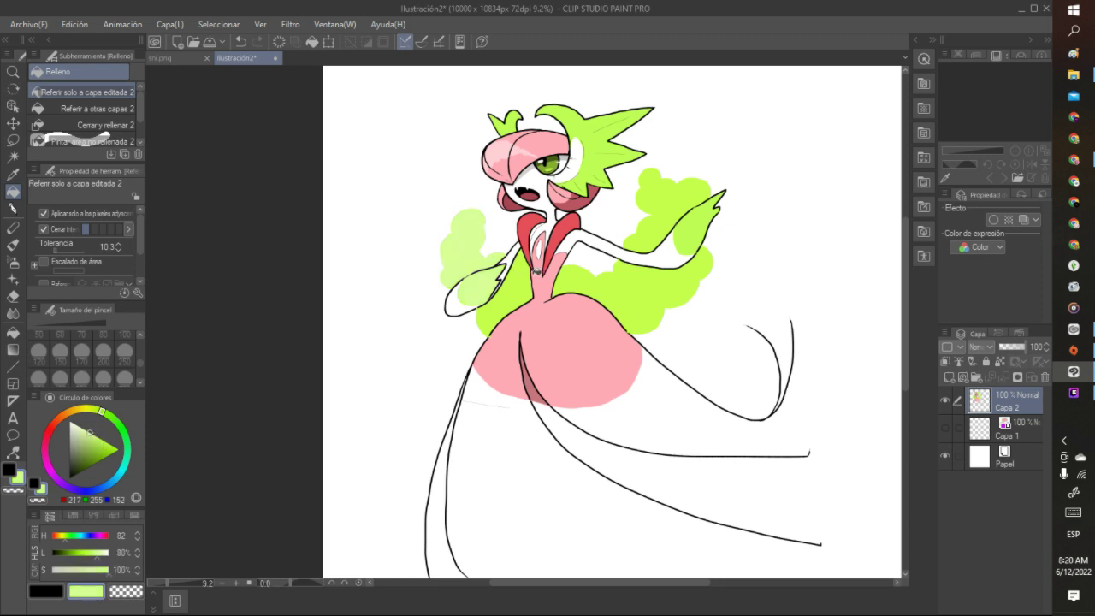
{"action": "left_click", "coordinate": [537, 272]}
{"action": "left_click", "coordinate": [674, 253]}
{"action": "left_click", "coordinate": [674, 213]}
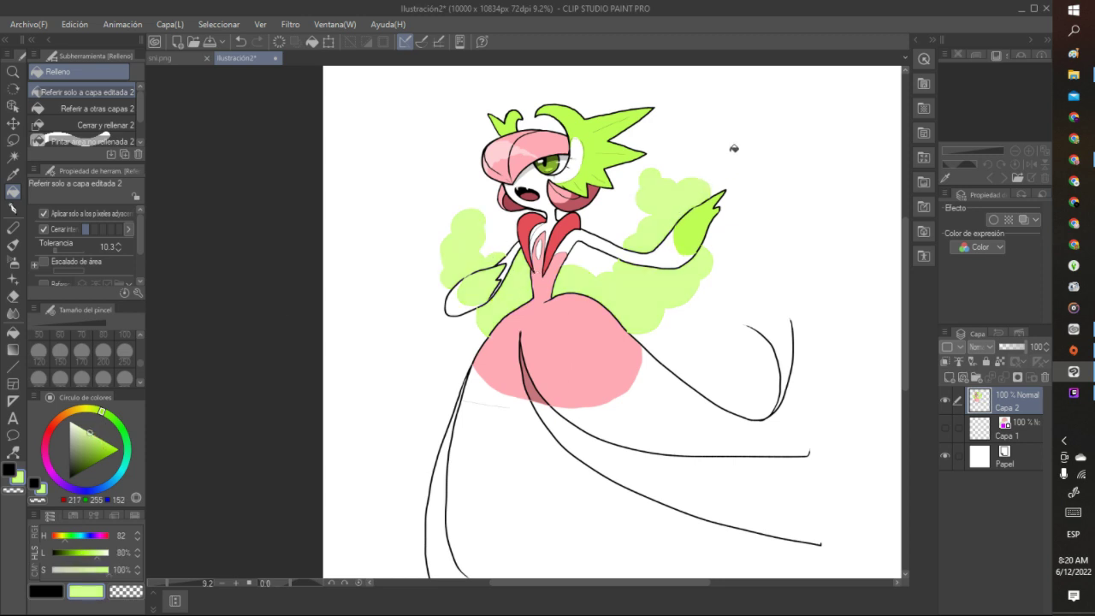
Undo the pale green fills on the cloud shapes
{"action": "left_click", "coordinate": [241, 42]}
{"action": "left_click", "coordinate": [241, 41]}
{"action": "left_click", "coordinate": [241, 42]}
{"action": "left_click", "coordinate": [241, 42]}
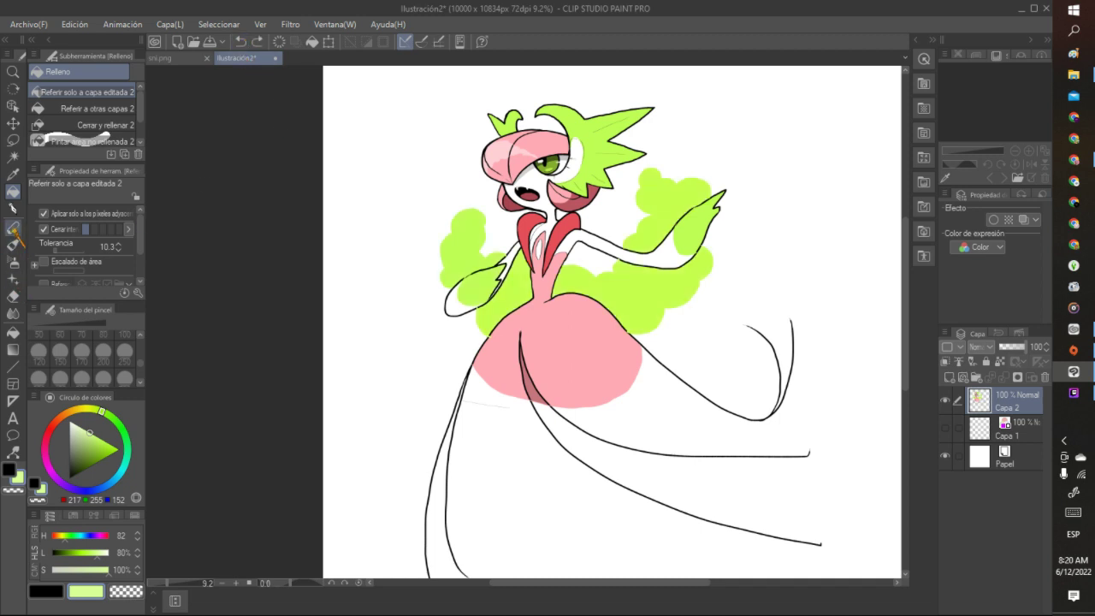
Retouch the lowered hand's outline in black with the size 25 marker where the lime strokes cross it
{"action": "left_click", "coordinate": [13, 208]}
{"action": "left_click", "coordinate": [85, 451]}
{"action": "key", "text": "x"}
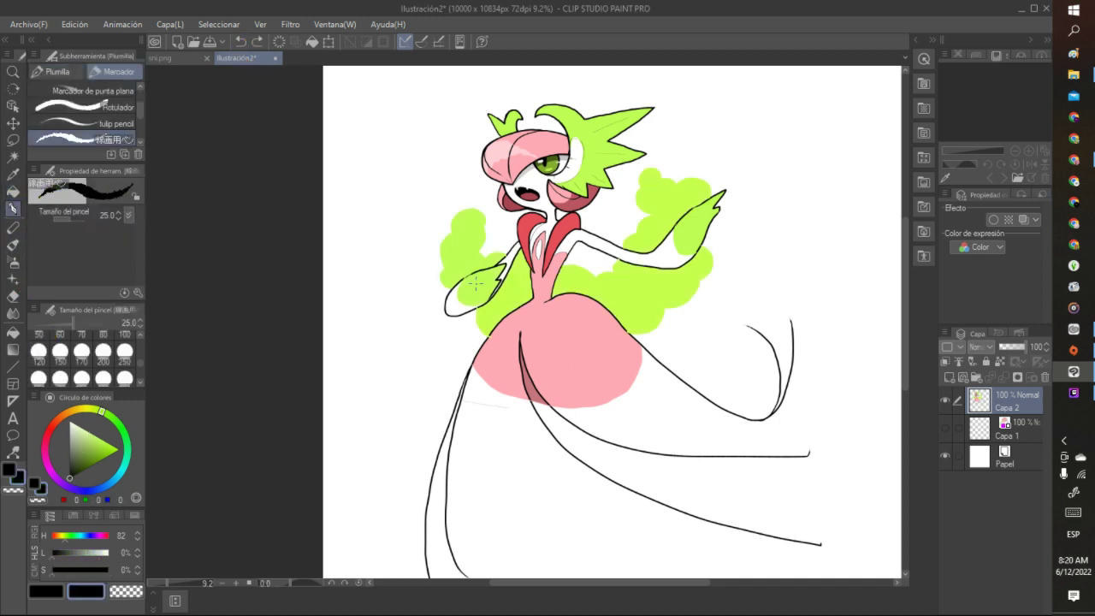
{"action": "scroll", "coordinate": [483, 282], "scroll_direction": "up", "scroll_amount": 3}
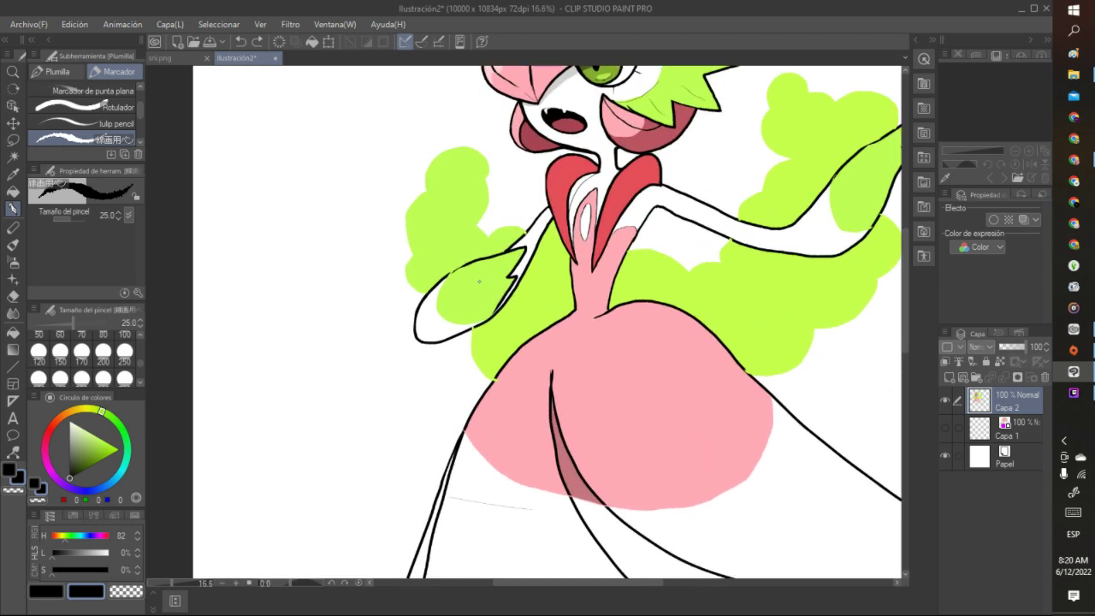
{"action": "scroll", "coordinate": [479, 281], "scroll_direction": "up", "scroll_amount": 1}
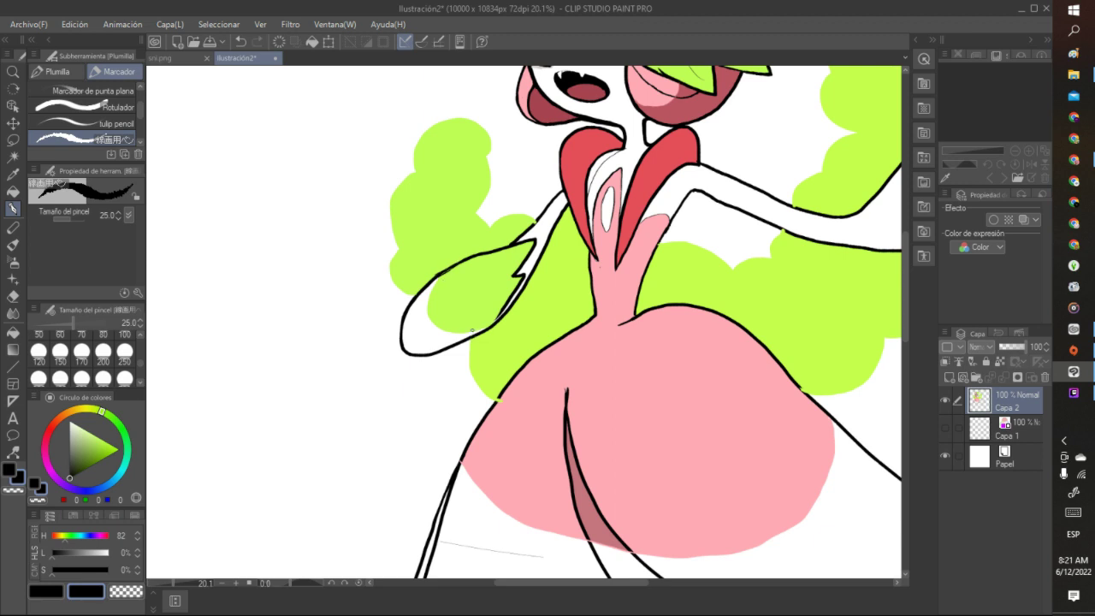
Examine the arm, hand and torso outlines against the lime cloud shapes
{"action": "scroll", "coordinate": [472, 330], "scroll_direction": "down", "scroll_amount": 5}
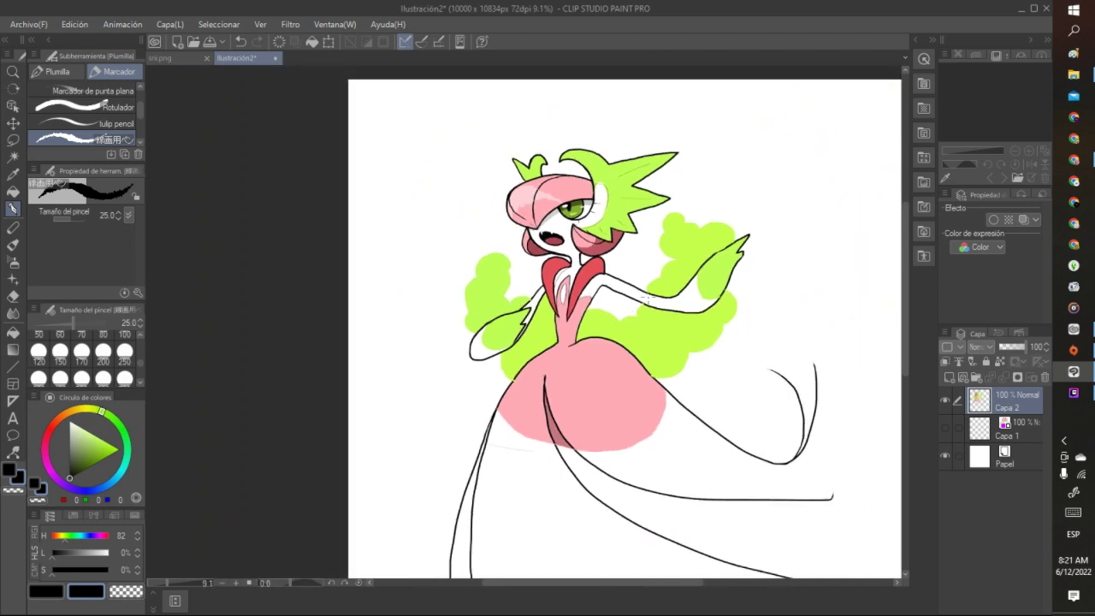
{"action": "scroll", "coordinate": [802, 242], "scroll_direction": "up", "scroll_amount": 5}
{"action": "scroll", "coordinate": [717, 296], "scroll_direction": "up", "scroll_amount": 1}
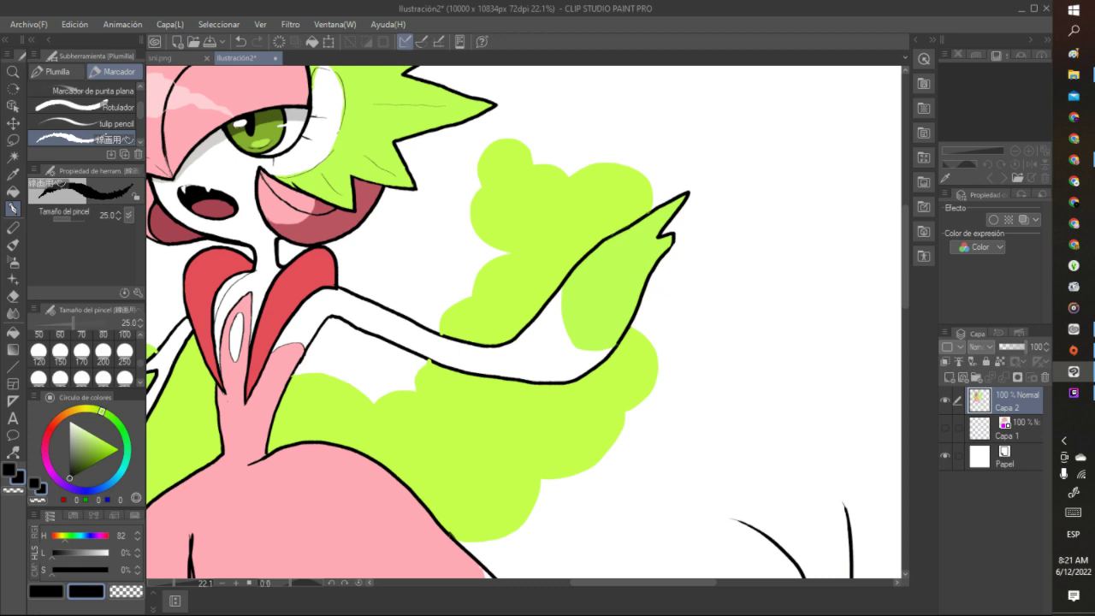
{"action": "scroll", "coordinate": [513, 376], "scroll_direction": "up", "scroll_amount": 3}
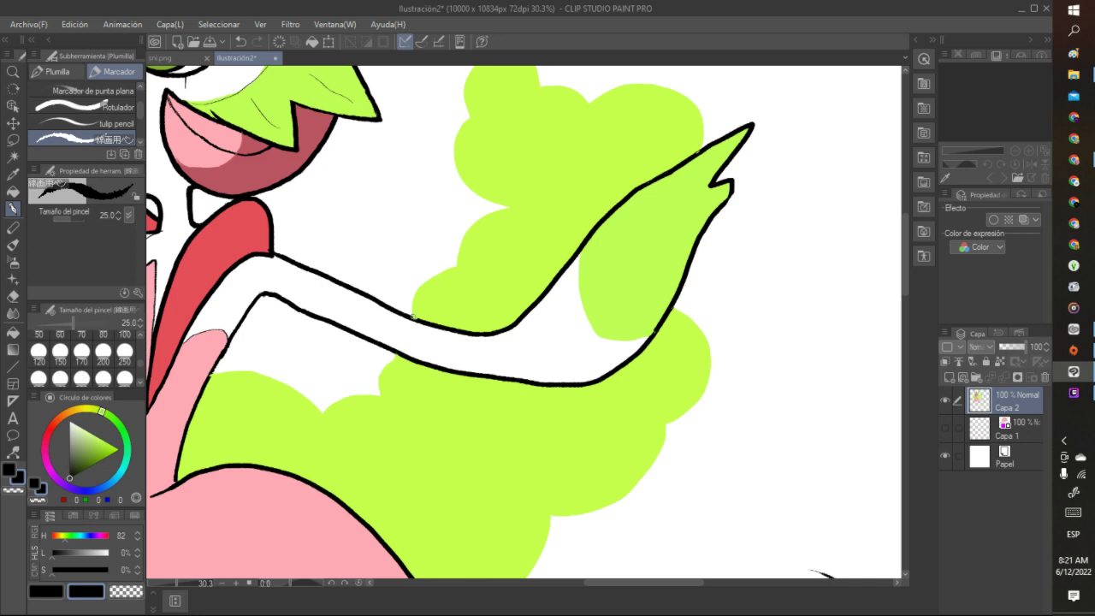
{"action": "scroll", "coordinate": [421, 322], "scroll_direction": "down", "scroll_amount": 6}
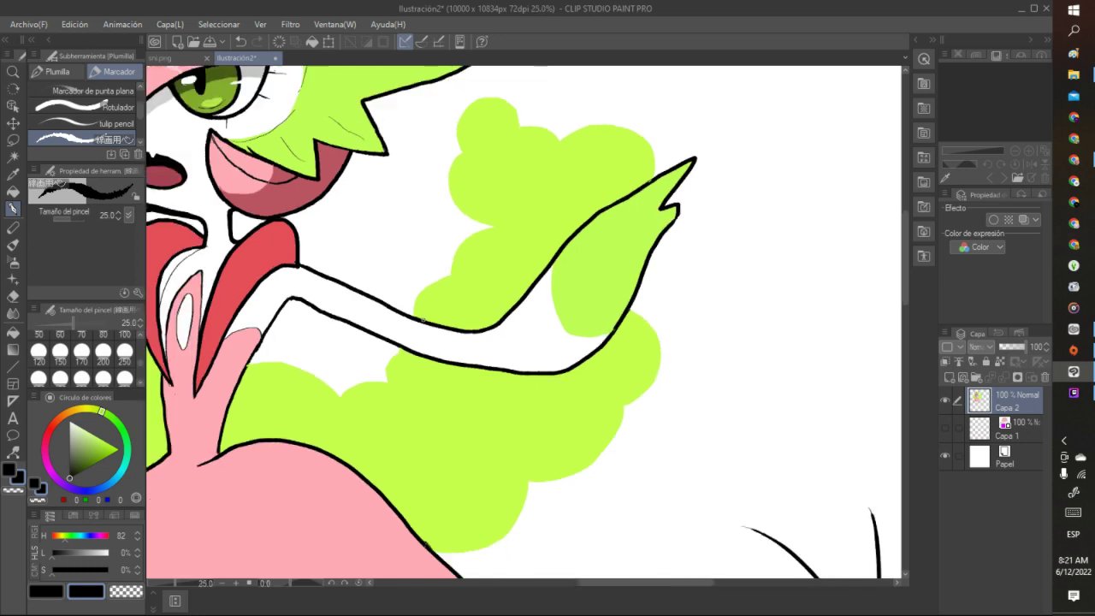
{"action": "scroll", "coordinate": [267, 325], "scroll_direction": "up", "scroll_amount": 5}
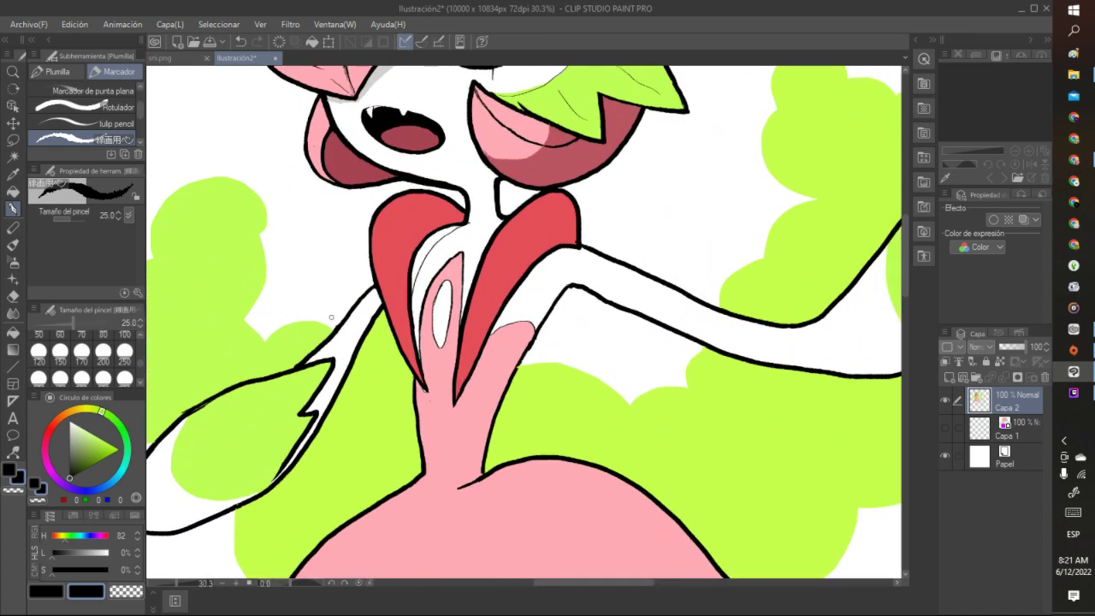
{"action": "scroll", "coordinate": [331, 318], "scroll_direction": "down", "scroll_amount": 6}
{"action": "scroll", "coordinate": [321, 345], "scroll_direction": "up", "scroll_amount": 3}
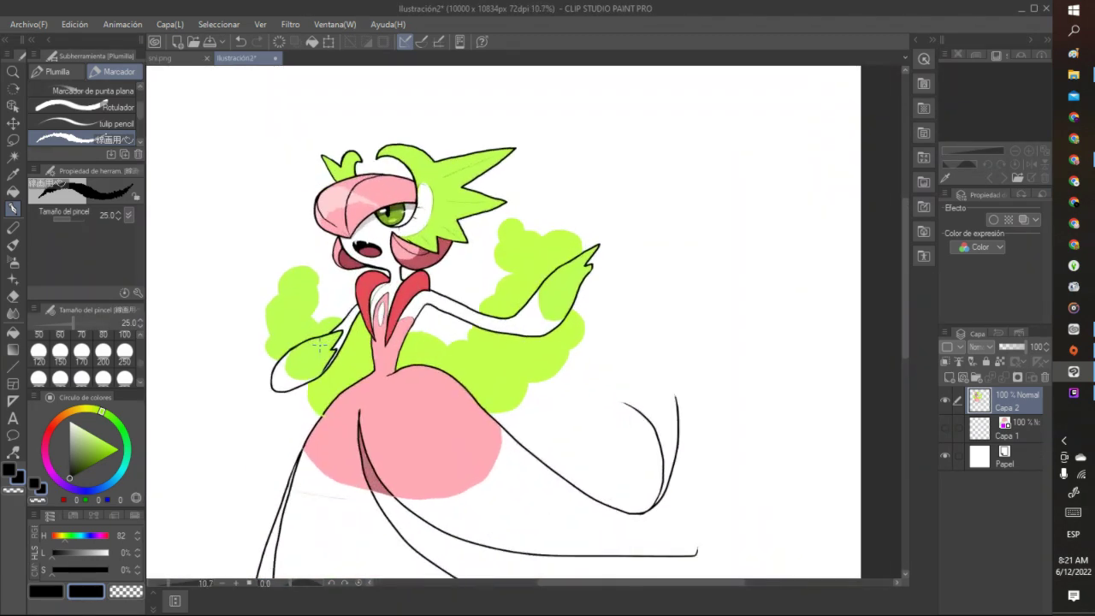
Sample the pink of the bangs, RGB 255, 171, 182, and fill the cloud shapes around both arms with it
{"action": "scroll", "coordinate": [320, 345], "scroll_direction": "up", "scroll_amount": 1}
{"action": "key", "text": "i"}
{"action": "left_click", "coordinate": [340, 192]}
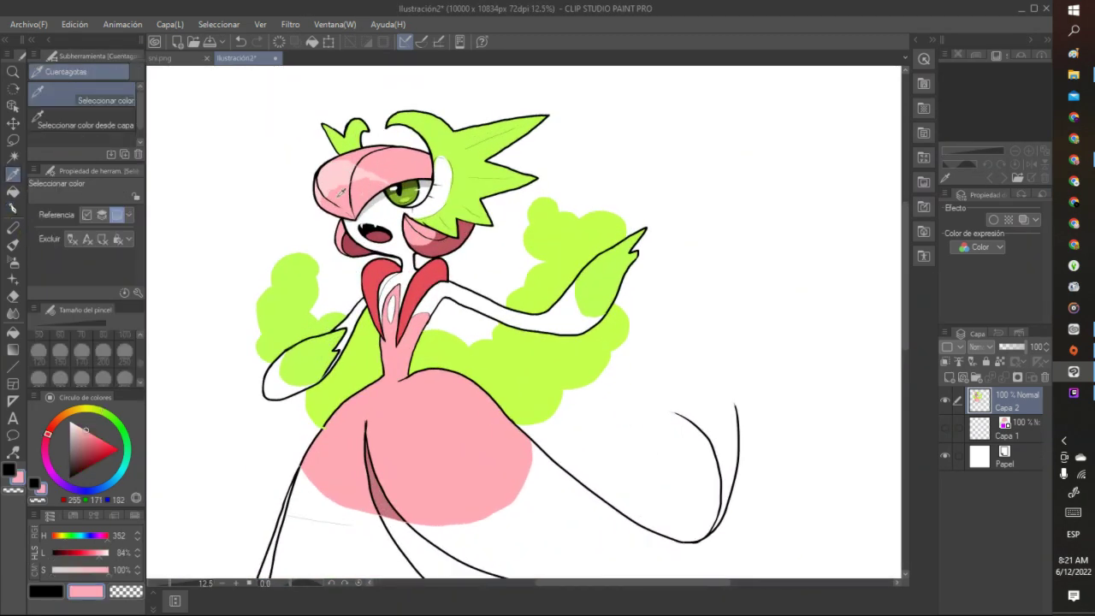
{"action": "left_click", "coordinate": [12, 191]}
{"action": "left_click", "coordinate": [289, 311]}
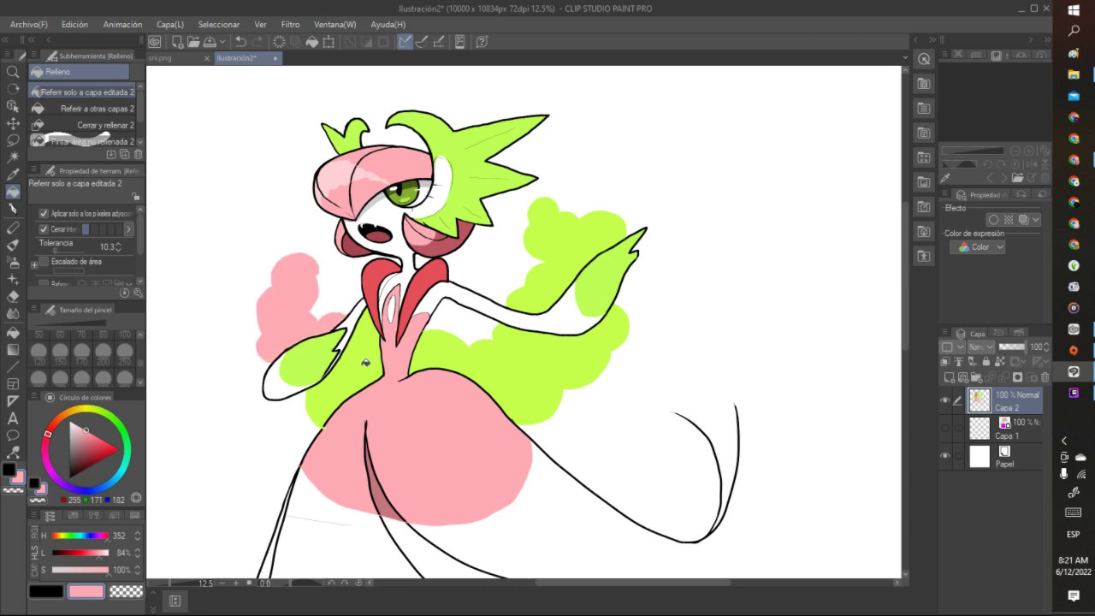
{"action": "left_click", "coordinate": [365, 362]}
{"action": "left_click", "coordinate": [549, 316]}
{"action": "left_click", "coordinate": [563, 254]}
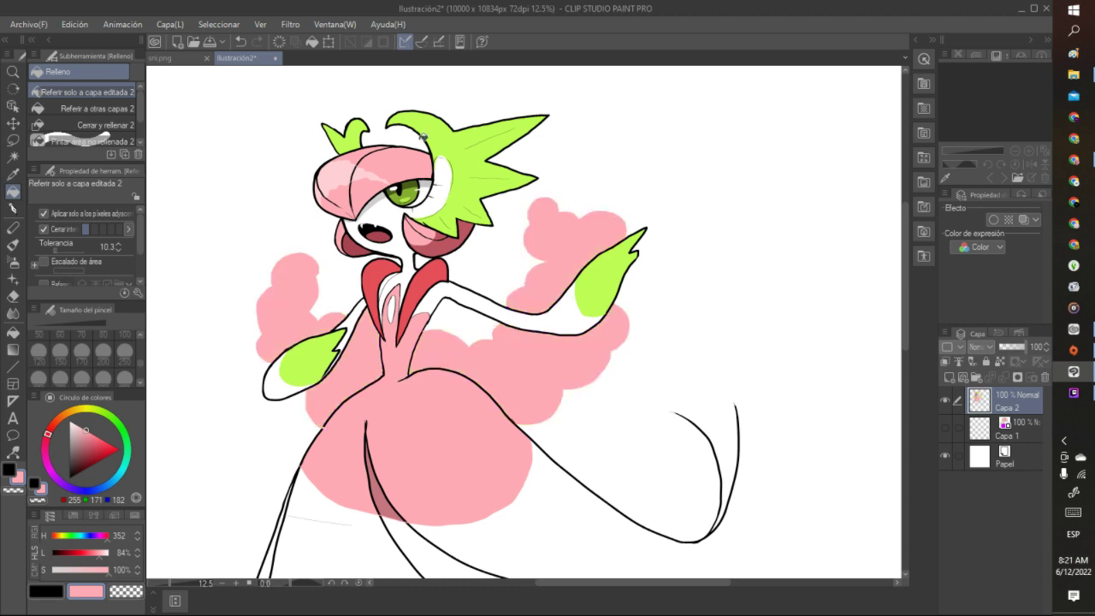
Undo the pink fills on the cloud shapes
{"action": "left_click", "coordinate": [241, 43]}
{"action": "left_click", "coordinate": [241, 43]}
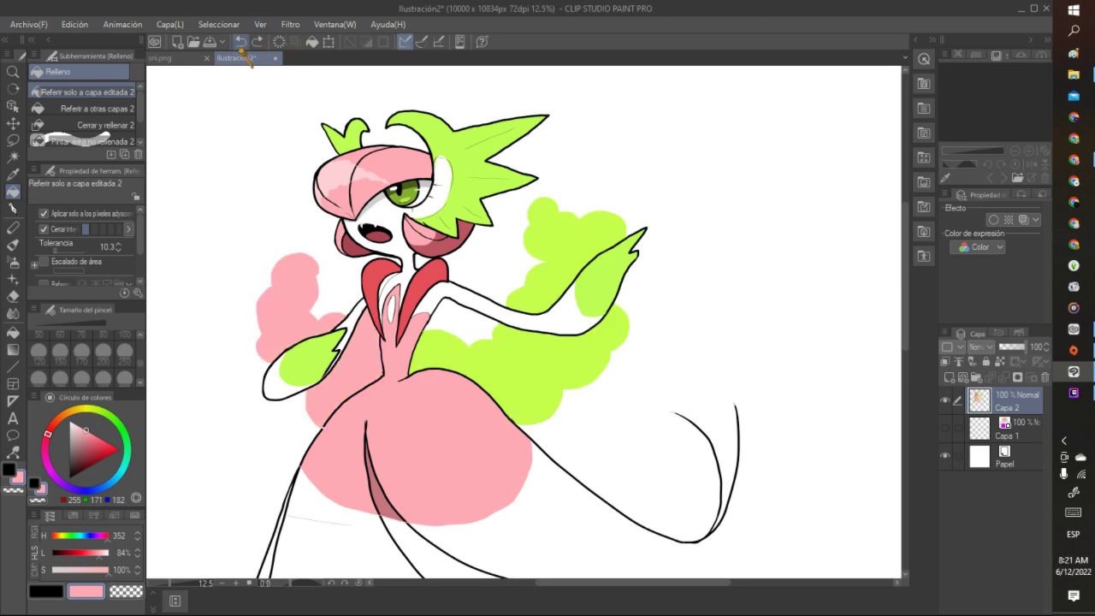
{"action": "left_click", "coordinate": [241, 43]}
{"action": "left_click", "coordinate": [241, 43]}
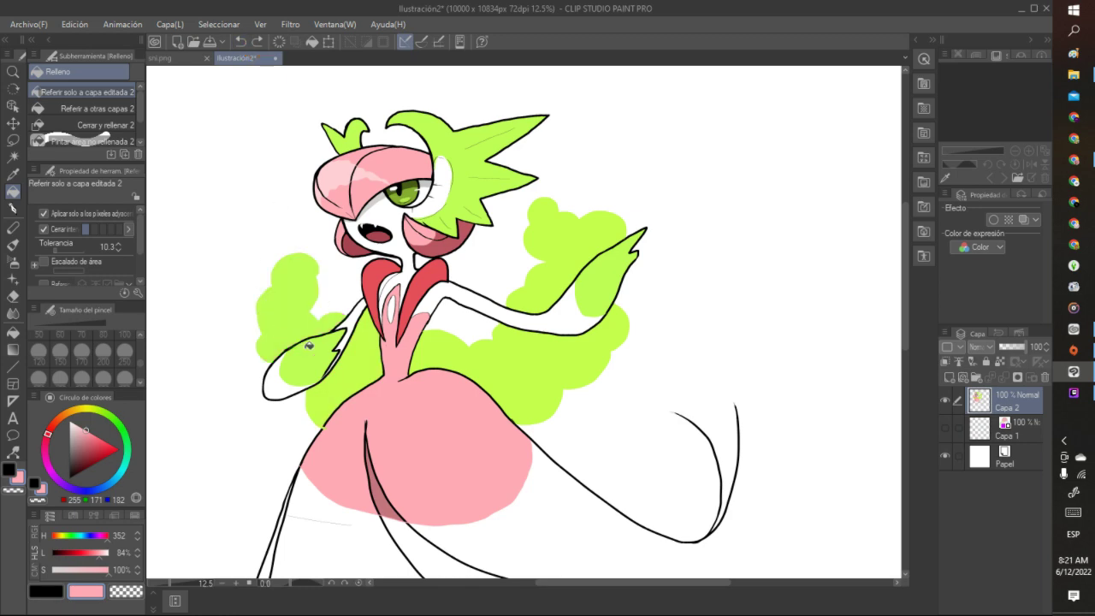
Try filling the lime areas of both hands with the sampled pink, and undo it
{"action": "left_click", "coordinate": [241, 43]}
{"action": "left_click", "coordinate": [632, 249]}
{"action": "scroll", "coordinate": [632, 249], "scroll_direction": "down", "scroll_amount": 5}
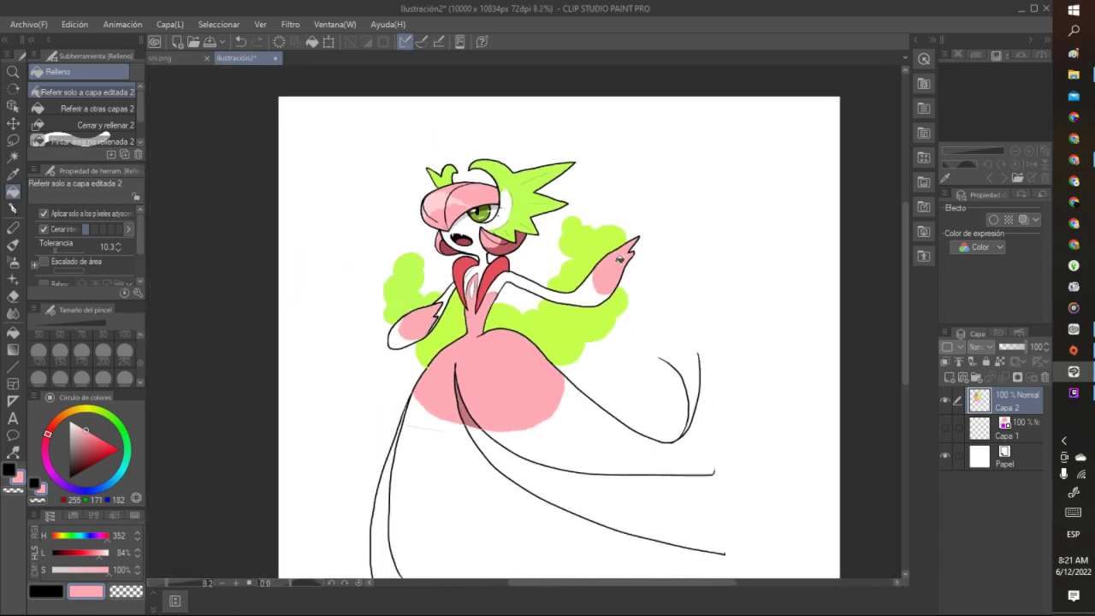
{"action": "scroll", "coordinate": [600, 320], "scroll_direction": "up", "scroll_amount": 2}
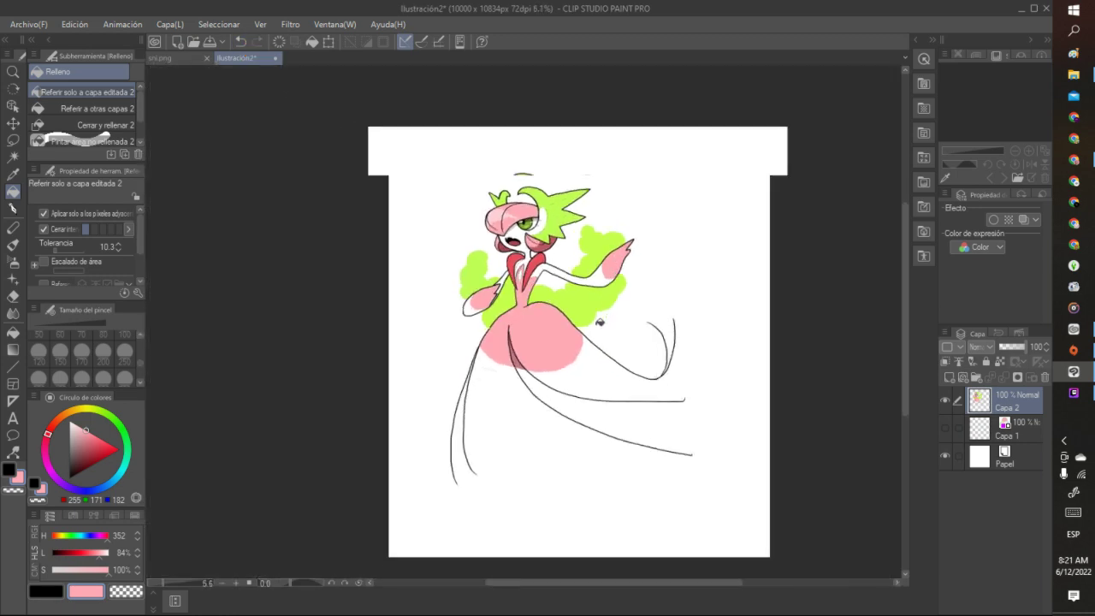
{"action": "left_click", "coordinate": [241, 43]}
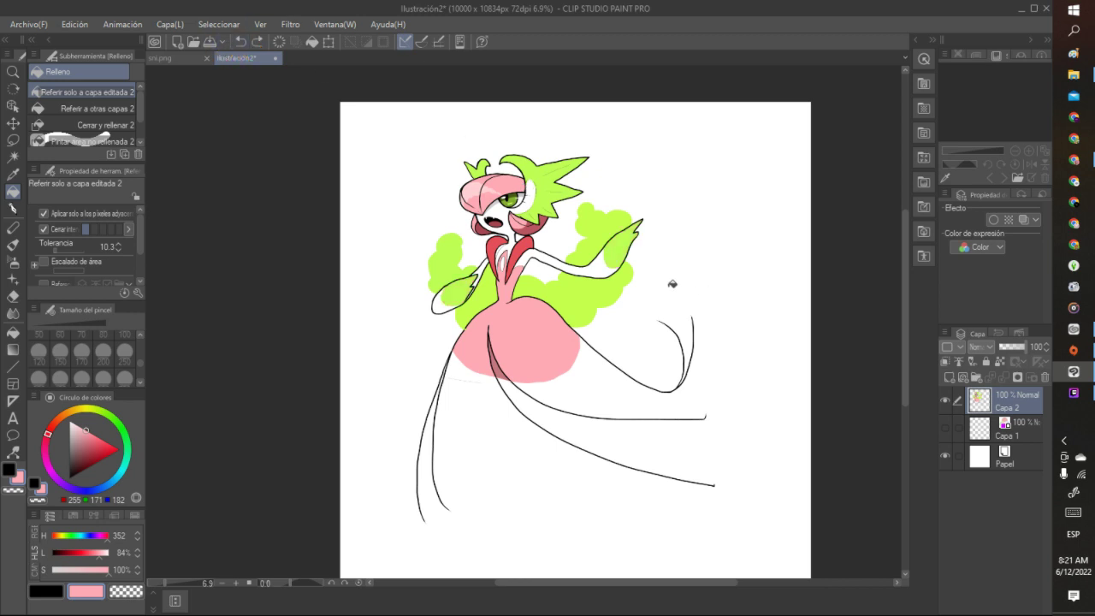
Set the colour to a muted green, RGB 122, 147, 81, and fill the cloud shapes around both arms with it
{"action": "scroll", "coordinate": [608, 265], "scroll_direction": "up", "scroll_amount": 3}
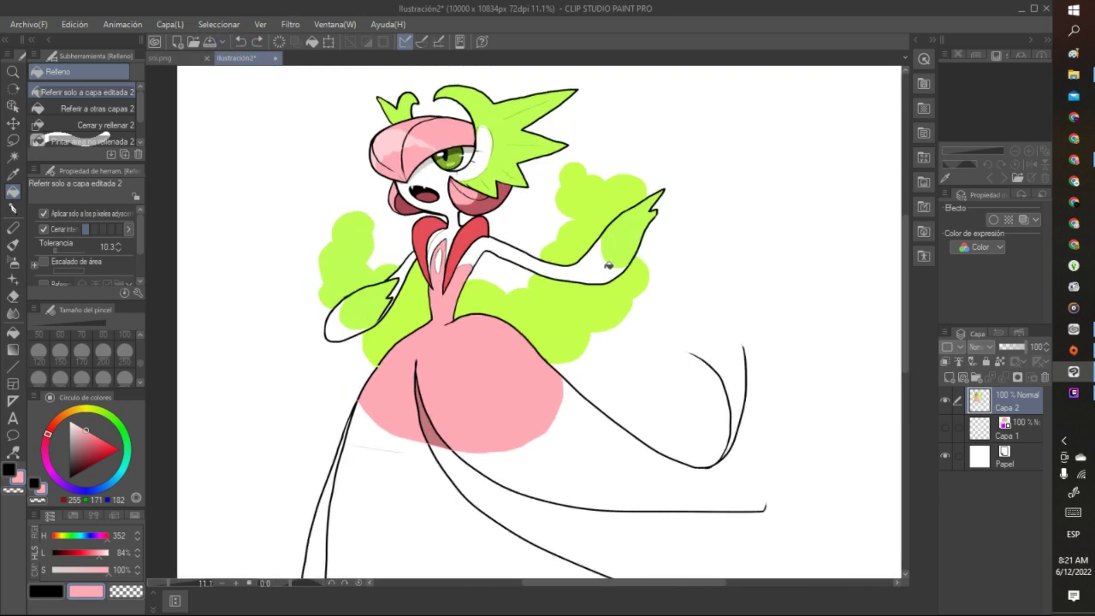
{"action": "left_click", "coordinate": [102, 412]}
{"action": "left_click", "coordinate": [82, 453]}
{"action": "left_click", "coordinate": [419, 295]}
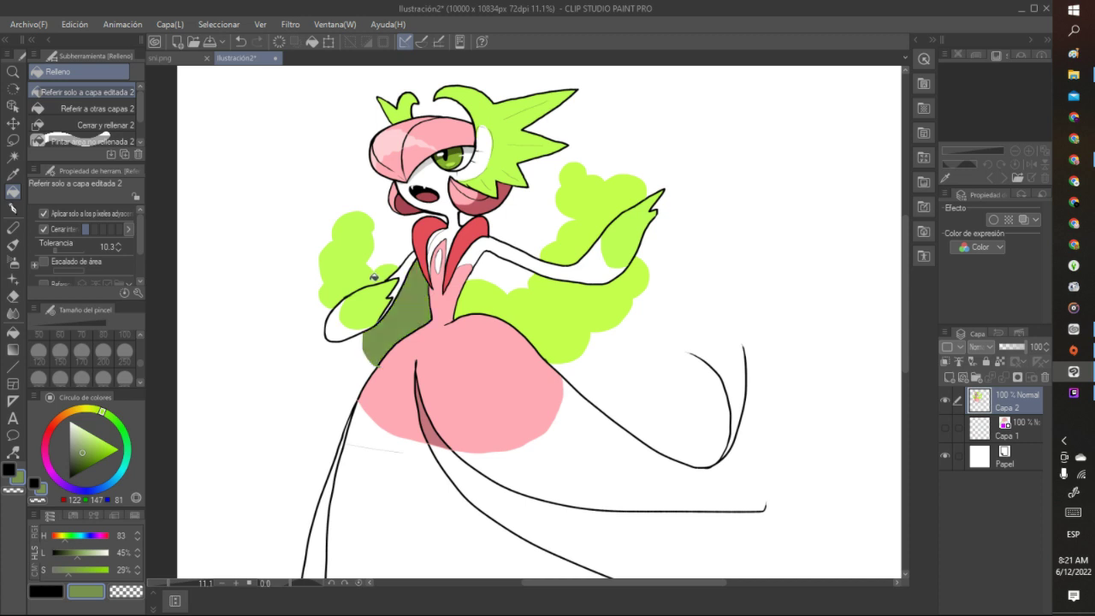
{"action": "left_click", "coordinate": [375, 275]}
{"action": "left_click", "coordinate": [552, 303]}
{"action": "left_click", "coordinate": [597, 212]}
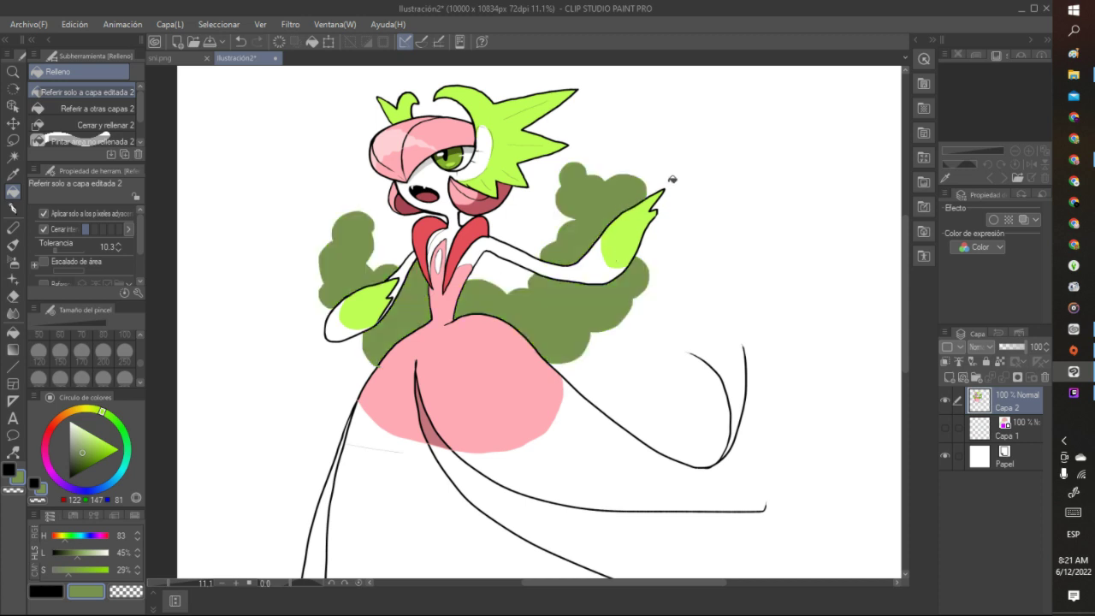
Undo the muted green fills on the cloud shapes
{"action": "left_click", "coordinate": [242, 42]}
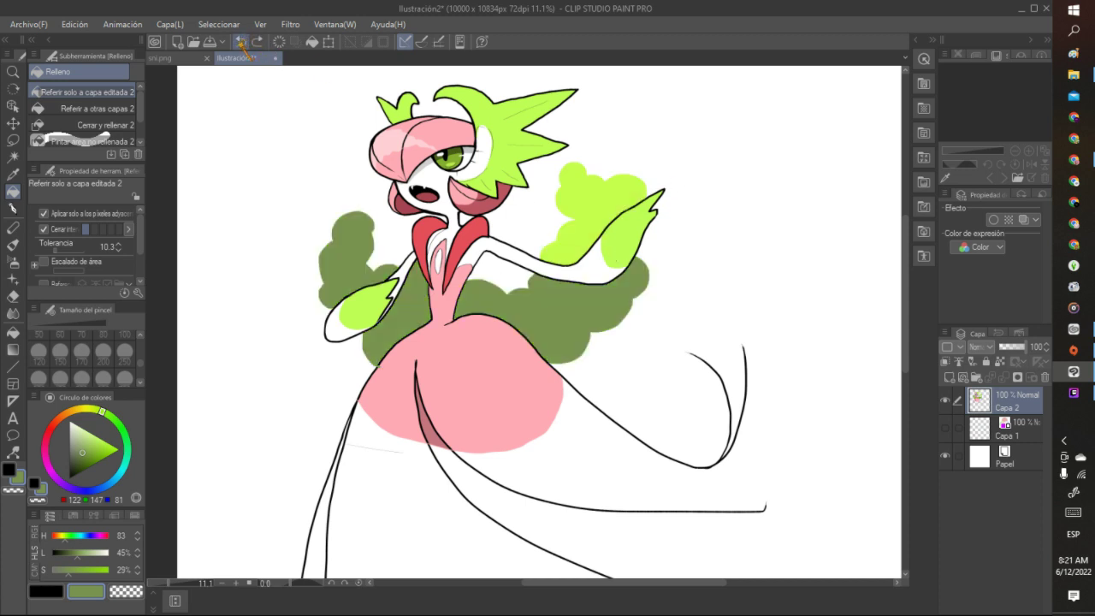
{"action": "left_click", "coordinate": [242, 42]}
{"action": "left_click", "coordinate": [242, 42]}
{"action": "left_click", "coordinate": [242, 42]}
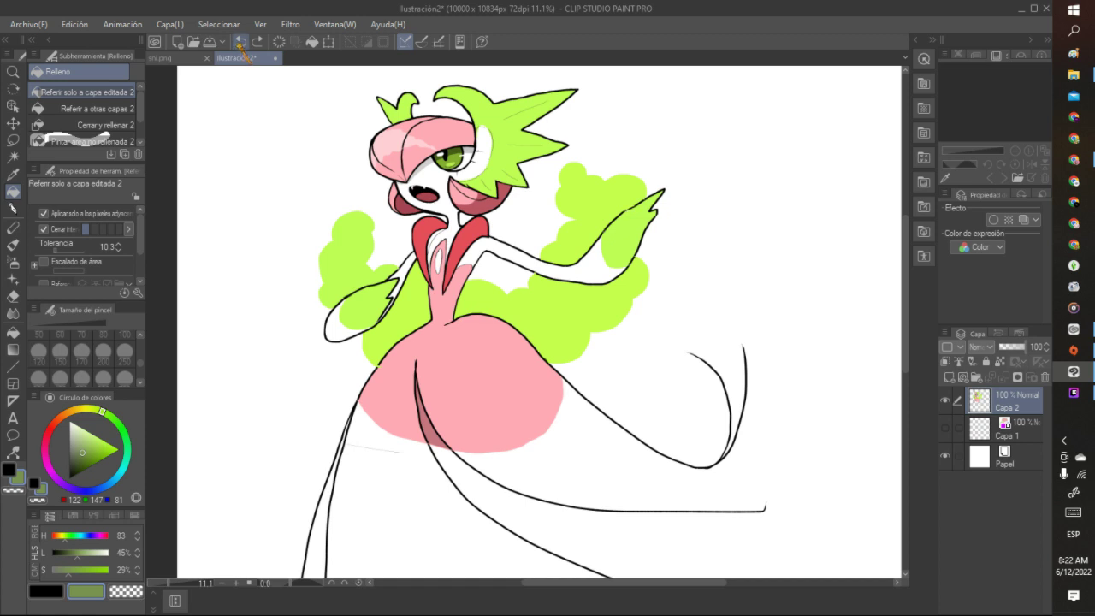
Undo the lime cloud fills and the cloud outlines around both arms
{"action": "left_click", "coordinate": [242, 42]}
{"action": "left_click", "coordinate": [242, 42]}
{"action": "left_click", "coordinate": [242, 42]}
{"action": "left_click", "coordinate": [242, 42]}
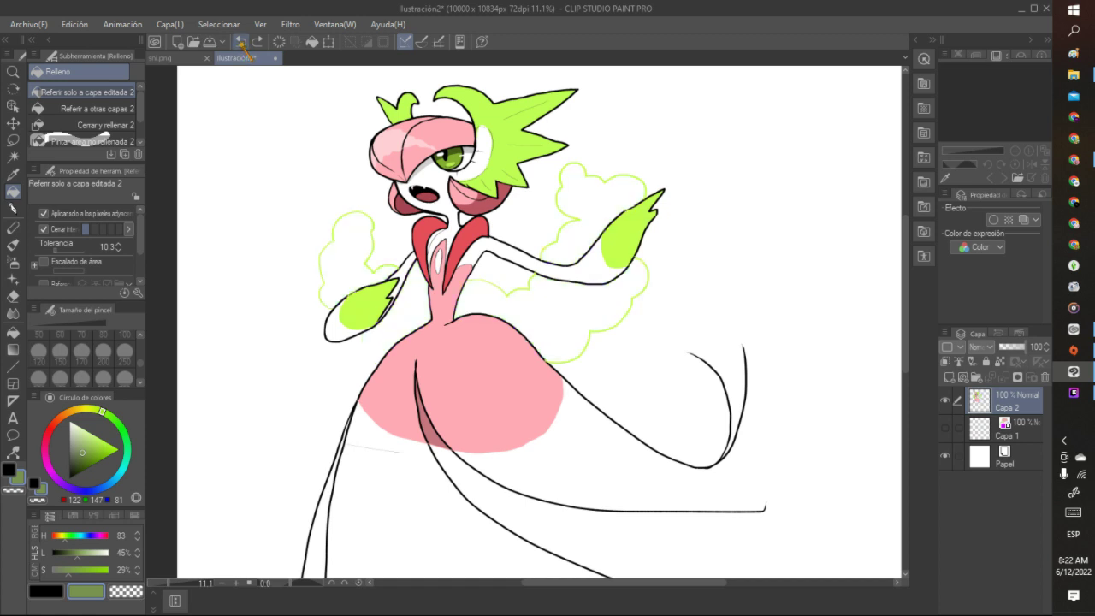
{"action": "left_click", "coordinate": [242, 42]}
{"action": "left_click", "coordinate": [242, 41]}
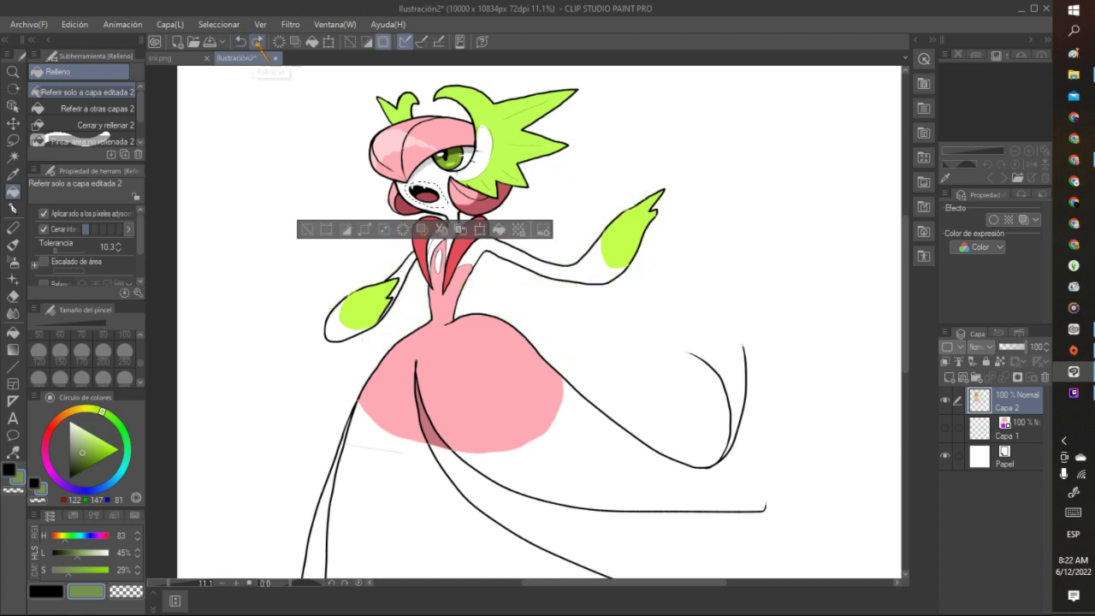
{"action": "left_click", "coordinate": [242, 42]}
Outline curled ribbons behind the lowered hand and the raised arm in black with the size 25 marker
{"action": "left_click", "coordinate": [15, 209]}
{"action": "key", "text": "x"}
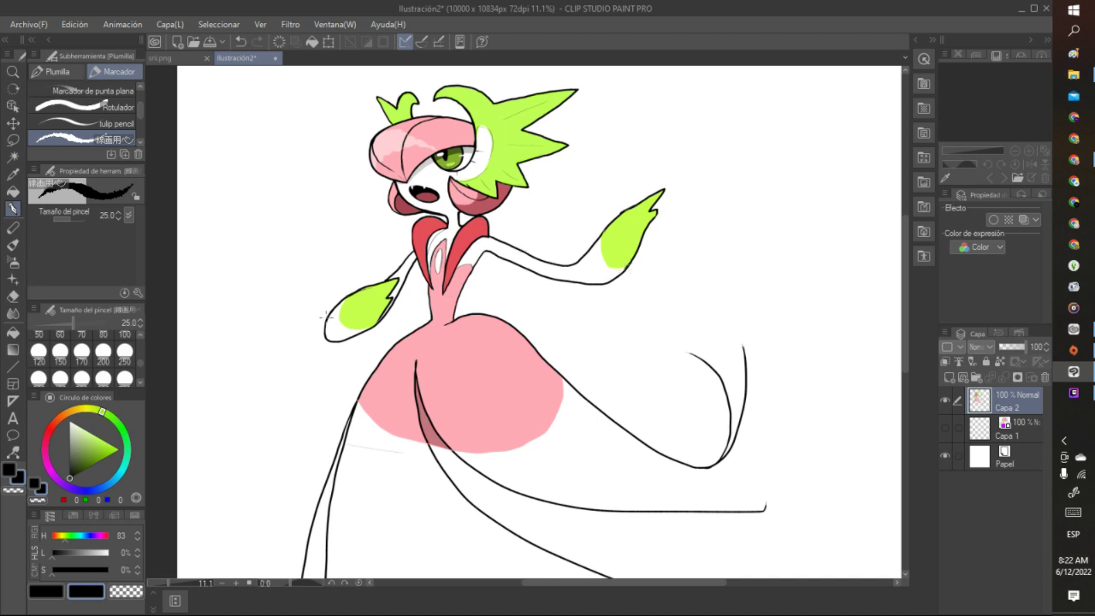
{"action": "mouse_move", "coordinate": [327, 316]}
{"action": "left_mouse_down"}
{"action": "mouse_move", "coordinate": [308, 291]}
{"action": "mouse_move", "coordinate": [314, 238]}
{"action": "mouse_move", "coordinate": [352, 220]}
{"action": "mouse_move", "coordinate": [377, 229]}
{"action": "mouse_move", "coordinate": [374, 247]}
{"action": "mouse_move", "coordinate": [348, 248]}
{"action": "mouse_move", "coordinate": [335, 301]}
{"action": "left_mouse_up"}
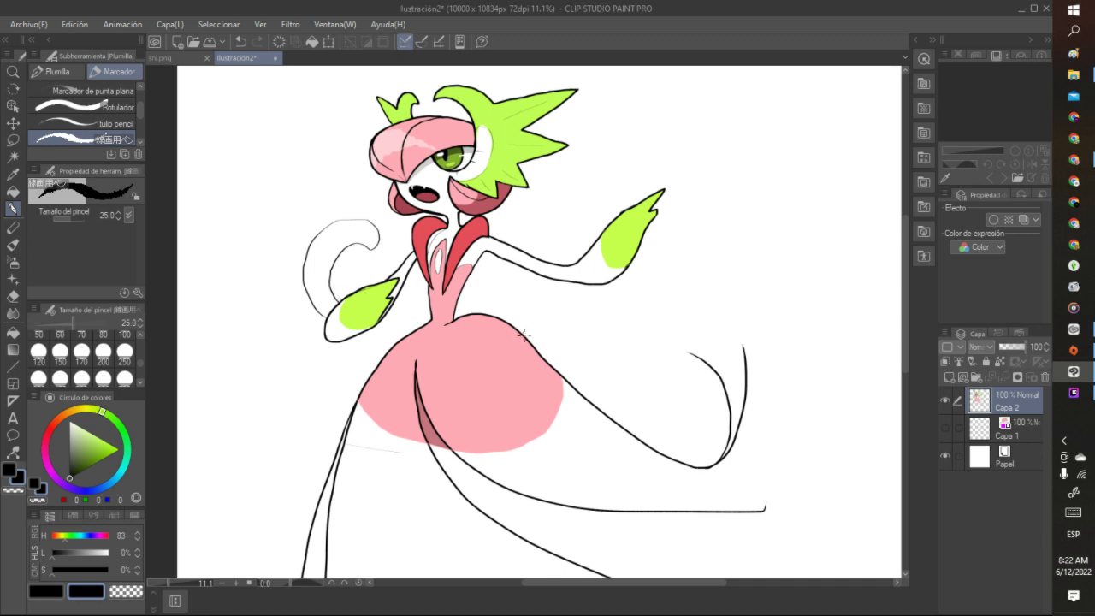
{"action": "mouse_move", "coordinate": [524, 334]}
{"action": "left_mouse_down"}
{"action": "mouse_move", "coordinate": [572, 311]}
{"action": "mouse_move", "coordinate": [579, 285]}
{"action": "left_mouse_up"}
{"action": "mouse_move", "coordinate": [547, 240]}
{"action": "left_mouse_down"}
{"action": "mouse_move", "coordinate": [573, 213]}
{"action": "mouse_move", "coordinate": [601, 229]}
{"action": "left_mouse_up"}
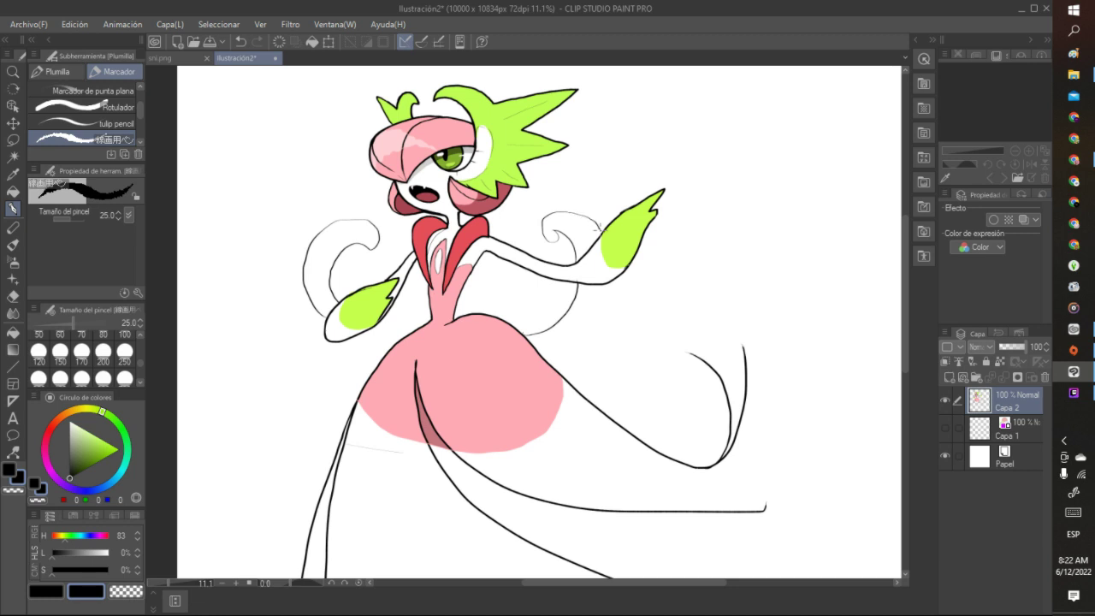
{"action": "left_click_drag", "start_coordinate": [614, 288], "coordinate": [581, 338]}
{"action": "left_click_drag", "start_coordinate": [541, 224], "coordinate": [575, 193]}
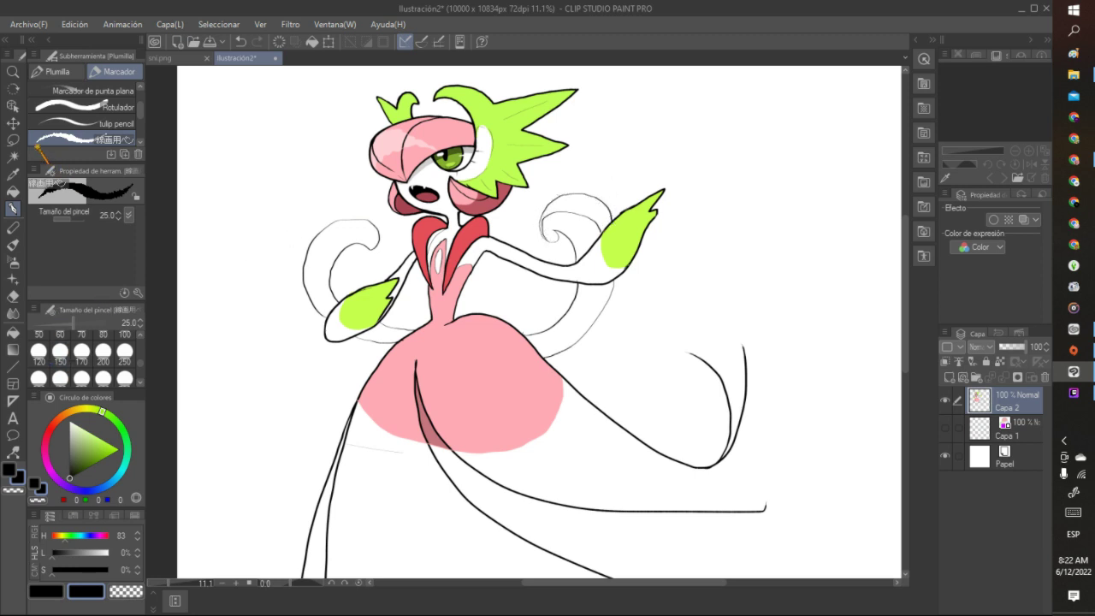
Lasso and delete the stray lines at the curl near the raised hand, and complete the other ribbon's curled tip with the marker
{"action": "left_click", "coordinate": [12, 140]}
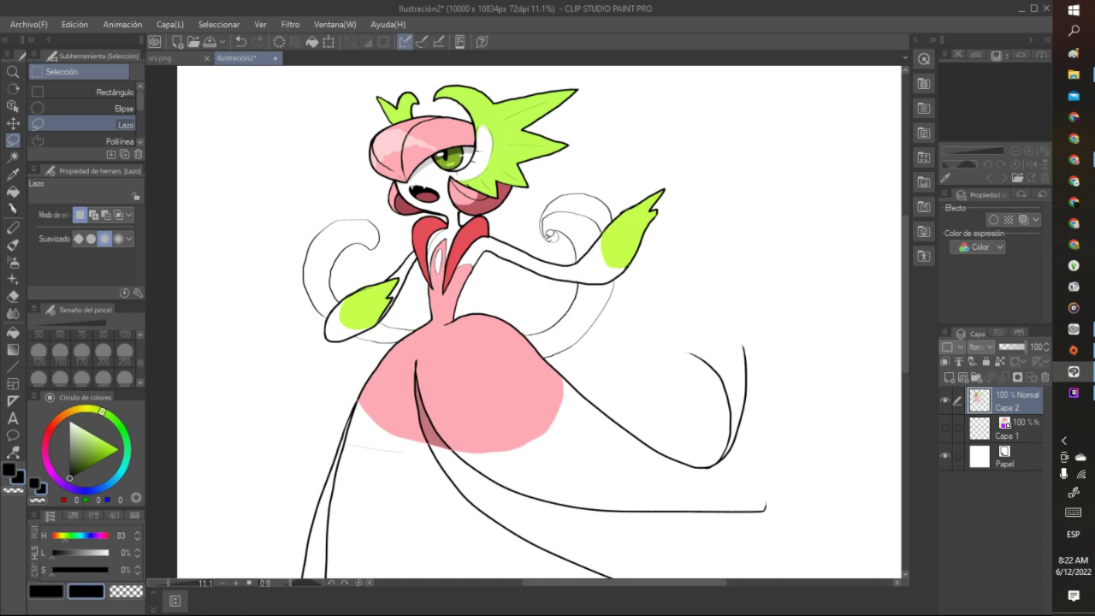
{"action": "left_click_drag", "start_coordinate": [549, 235], "coordinate": [552, 239]}
{"action": "left_click", "coordinate": [556, 230]}
{"action": "mouse_move", "coordinate": [545, 224]}
{"action": "left_mouse_down"}
{"action": "mouse_move", "coordinate": [563, 207]}
{"action": "mouse_move", "coordinate": [596, 211]}
{"action": "mouse_move", "coordinate": [604, 228]}
{"action": "mouse_move", "coordinate": [562, 223]}
{"action": "mouse_move", "coordinate": [550, 233]}
{"action": "left_mouse_up"}
{"action": "left_click", "coordinate": [549, 231]}
{"action": "key", "text": "ctrl+z"}
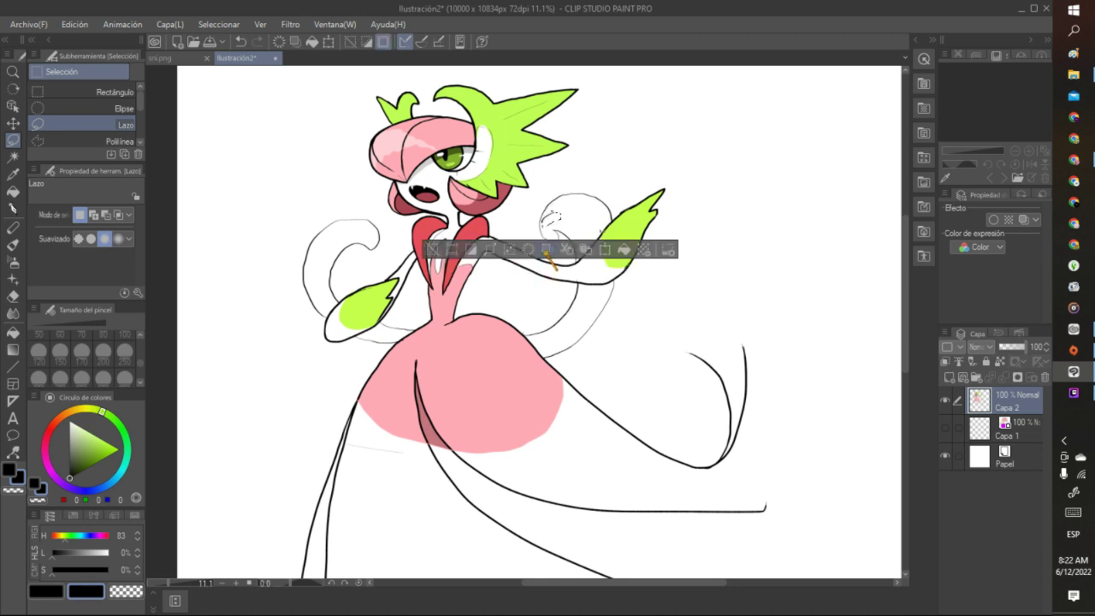
{"action": "left_click", "coordinate": [551, 218]}
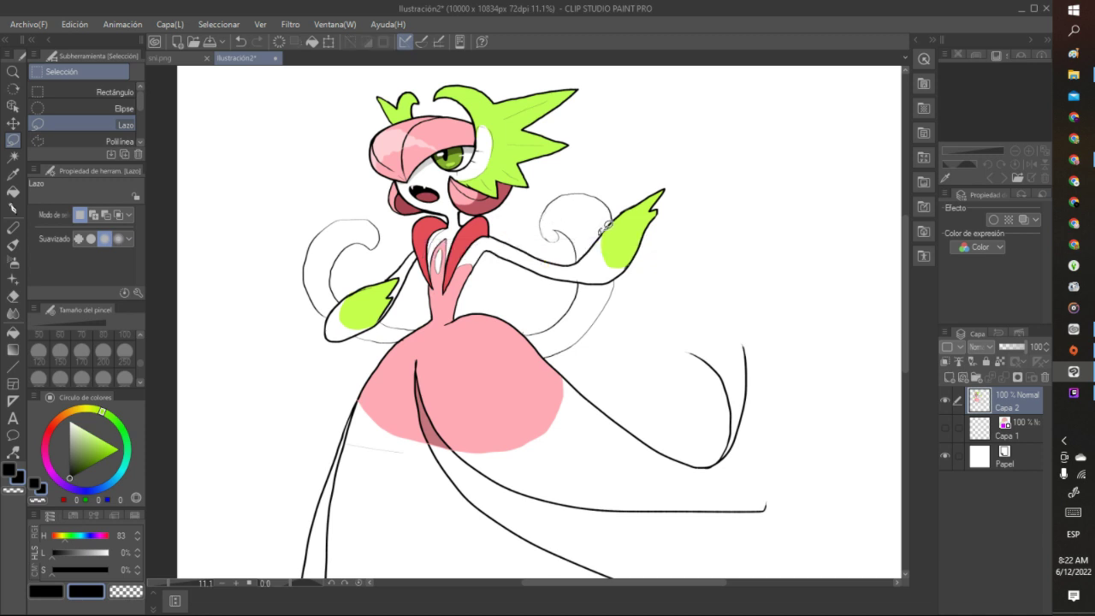
{"action": "key", "text": "ctrl+z"}
{"action": "left_click", "coordinate": [604, 188]}
{"action": "left_click", "coordinate": [13, 208]}
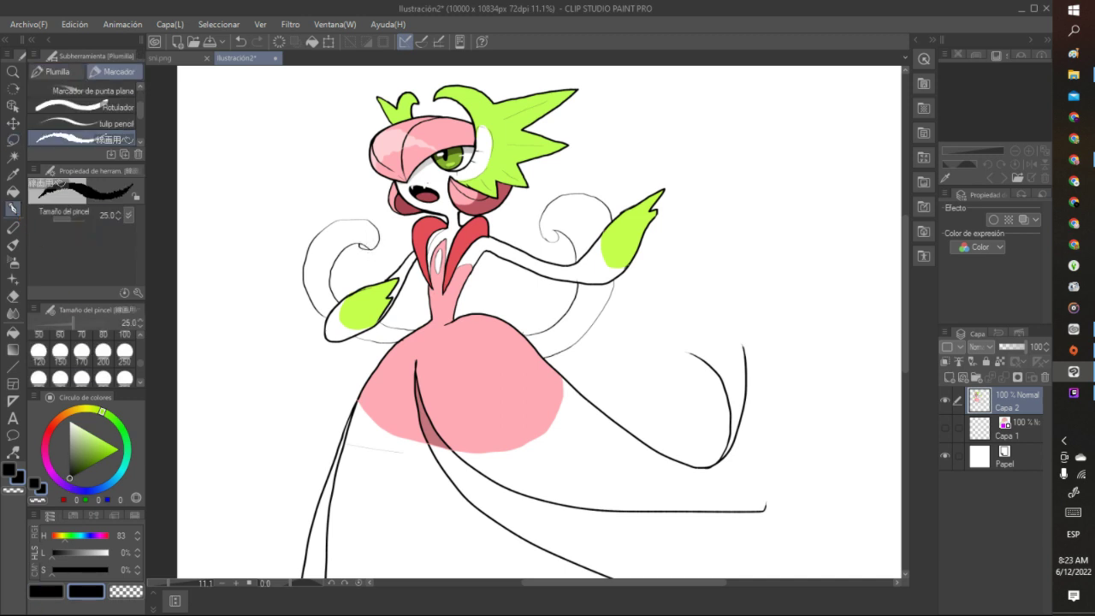
Fill the curled ribbons on both sides of the body with light green, RGB 192, 248, 101
{"action": "left_click", "coordinate": [13, 191]}
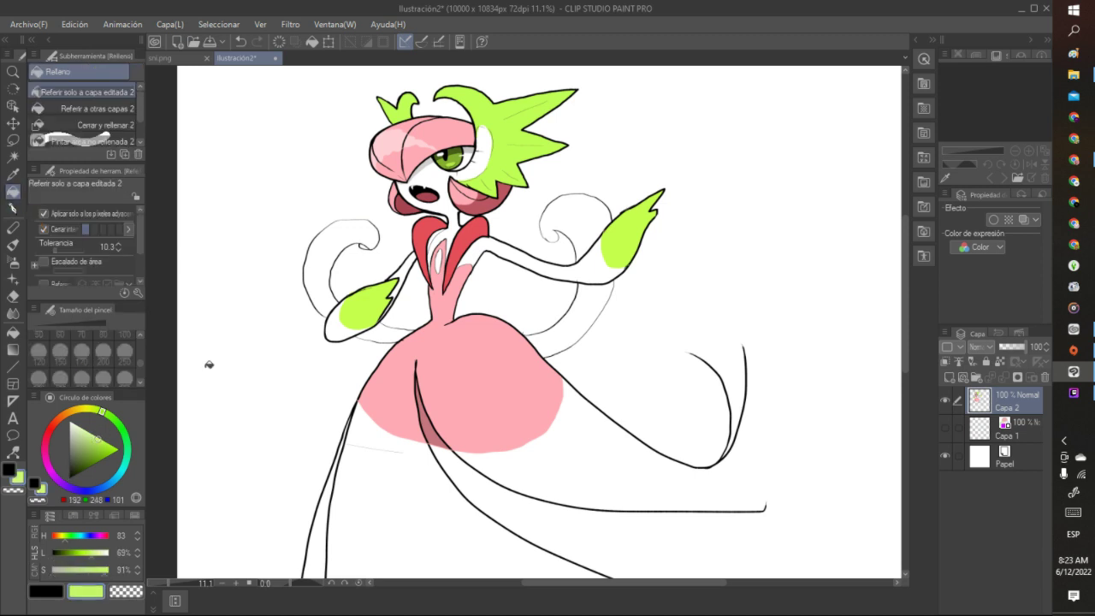
{"action": "left_click", "coordinate": [370, 225]}
{"action": "left_click", "coordinate": [574, 234]}
{"action": "left_click", "coordinate": [586, 313]}
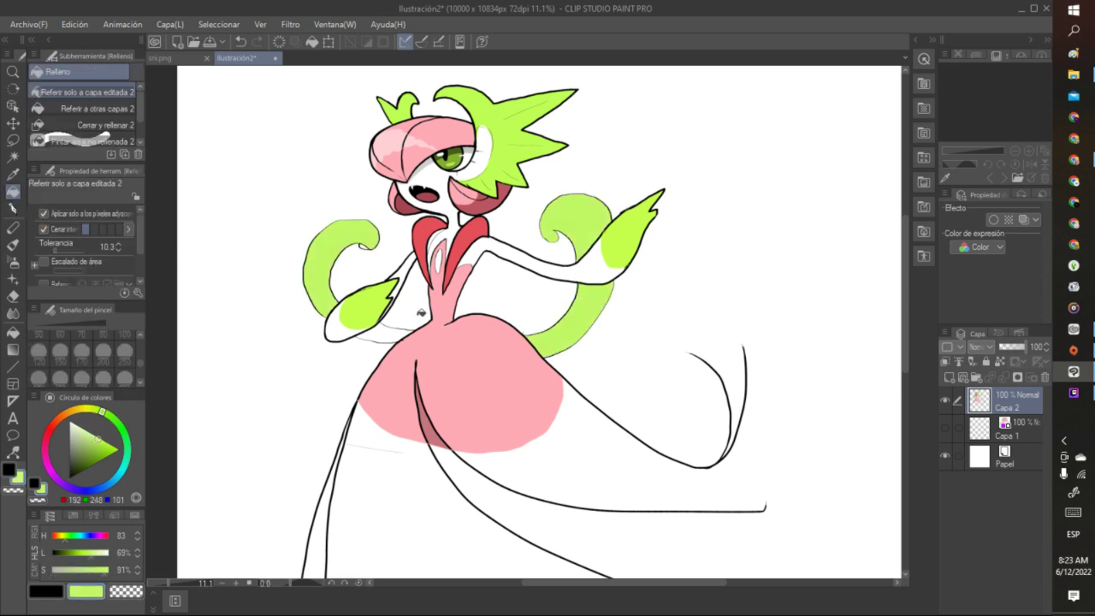
Recolour the curled ribbons on both sides of the body with pale green, RGB 220, 255, 163
{"action": "scroll", "coordinate": [414, 318], "scroll_direction": "down", "scroll_amount": 5}
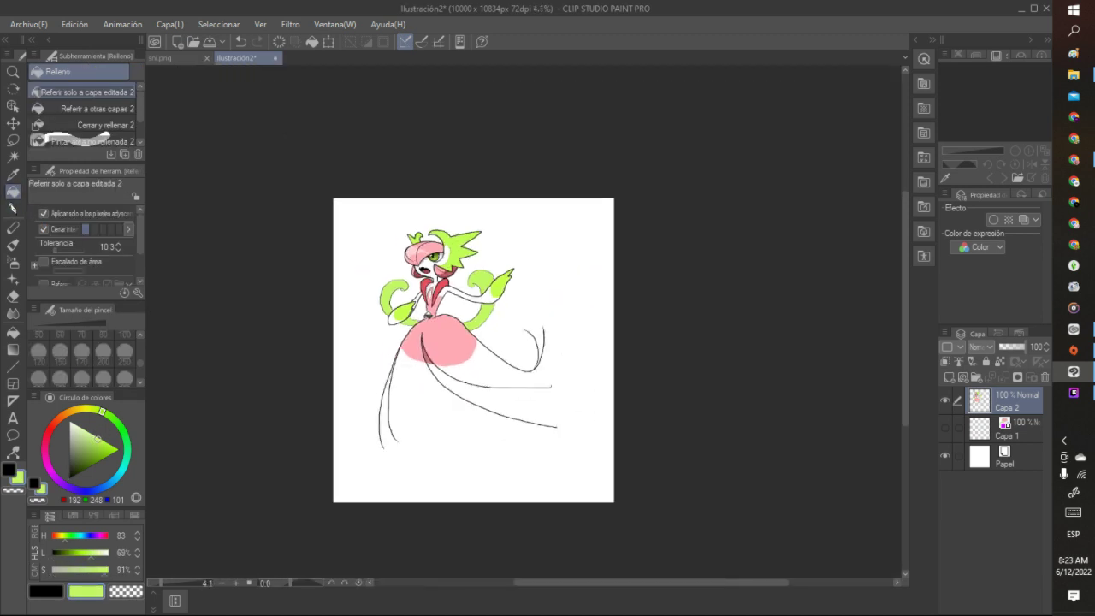
{"action": "scroll", "coordinate": [414, 319], "scroll_direction": "up", "scroll_amount": 2}
{"action": "scroll", "coordinate": [442, 275], "scroll_direction": "up", "scroll_amount": 1}
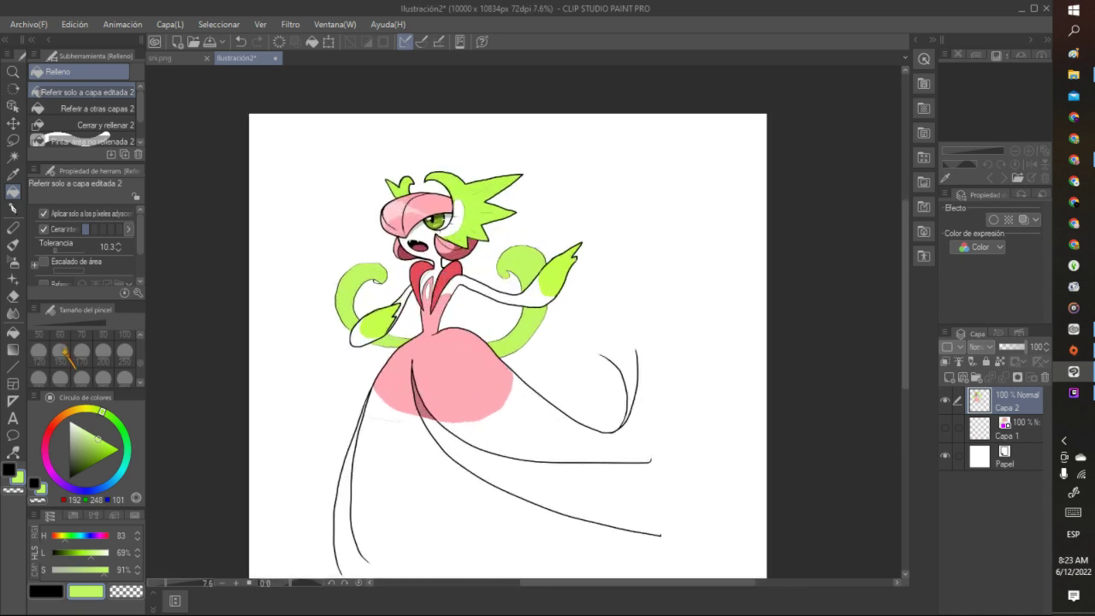
{"action": "left_click", "coordinate": [88, 431]}
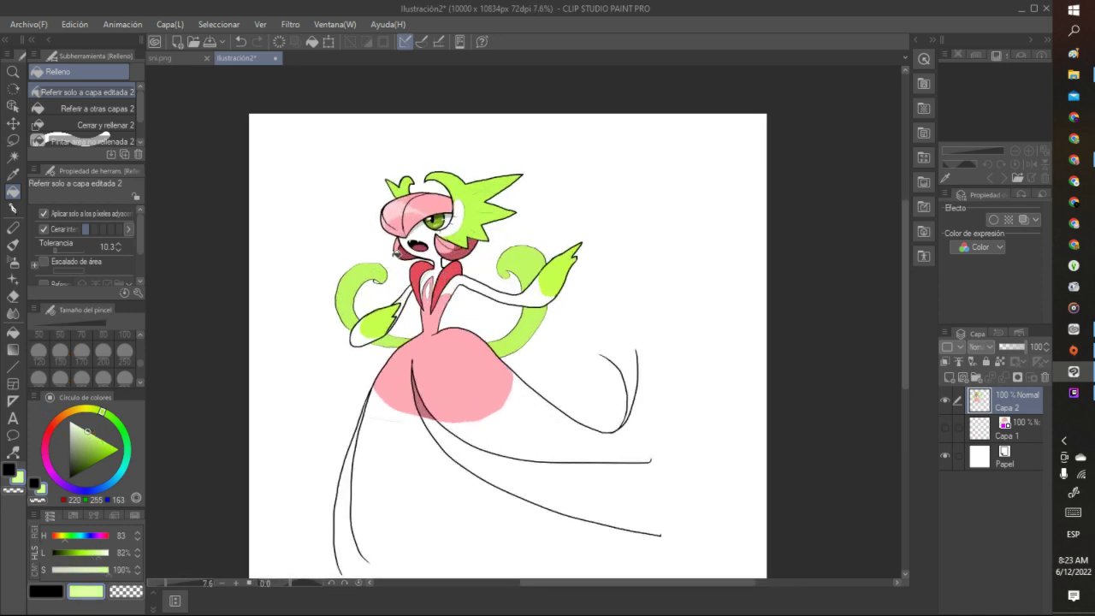
{"action": "left_click", "coordinate": [383, 272]}
{"action": "left_click", "coordinate": [539, 312]}
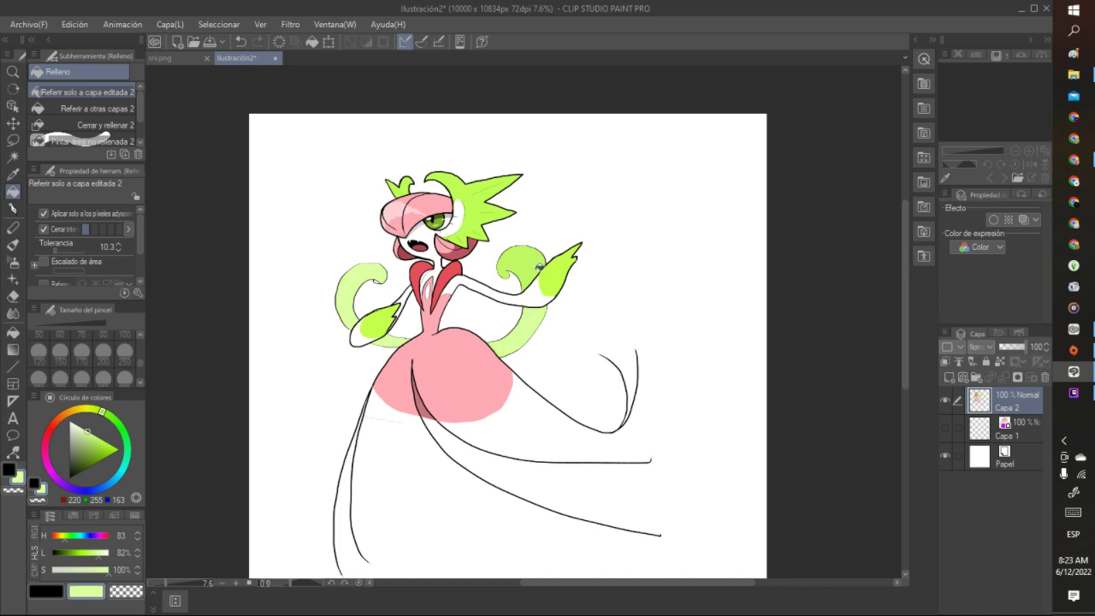
{"action": "scroll", "coordinate": [539, 266], "scroll_direction": "down", "scroll_amount": 2}
{"action": "scroll", "coordinate": [534, 269], "scroll_direction": "up", "scroll_amount": 3}
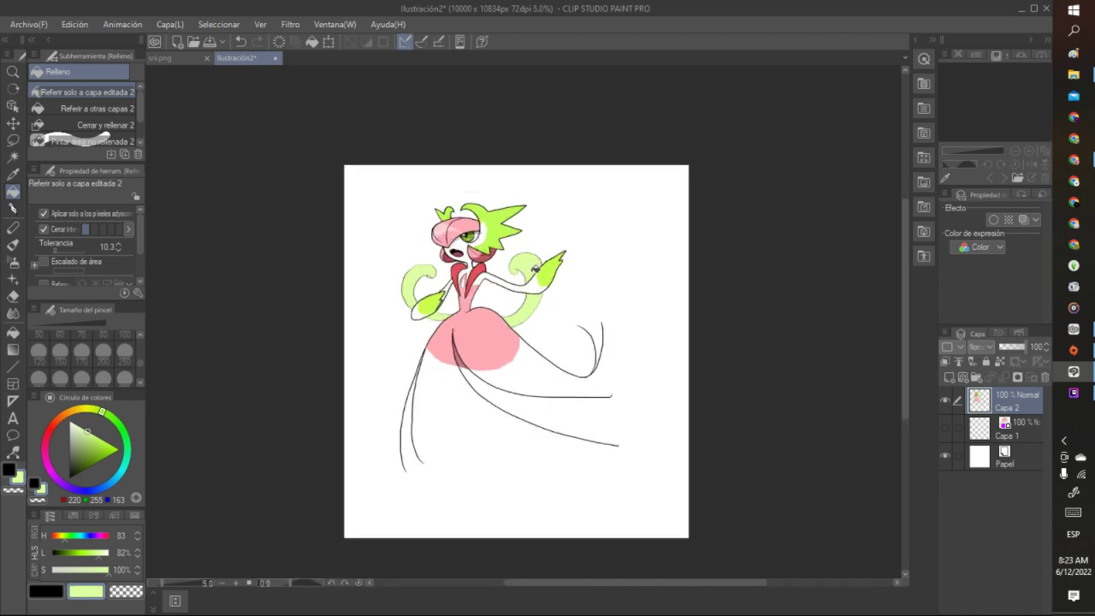
Thicken the outline of the curled ribbon behind the lowered hand in black with the size 25 marker, redoing any uneven strokes
{"action": "left_click", "coordinate": [69, 478]}
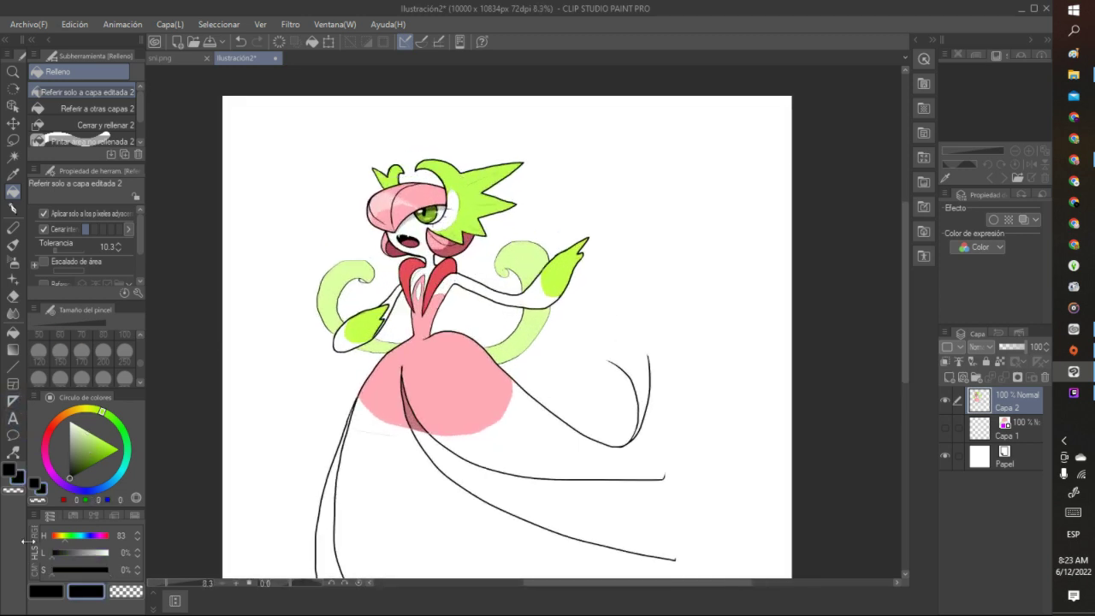
{"action": "scroll", "coordinate": [177, 438], "scroll_direction": "up", "scroll_amount": 5}
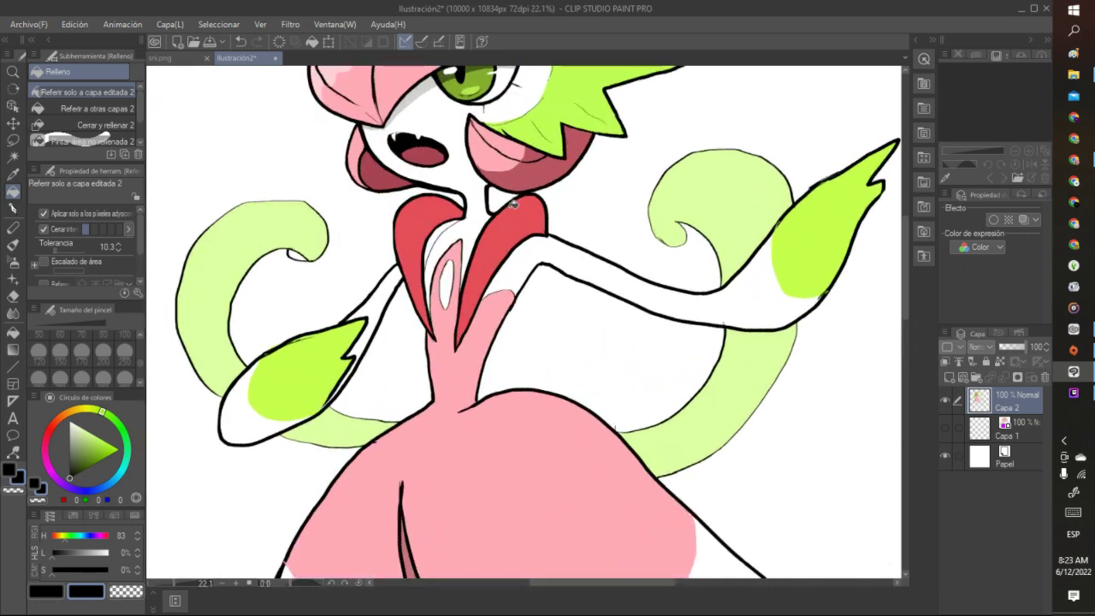
{"action": "left_click", "coordinate": [13, 208]}
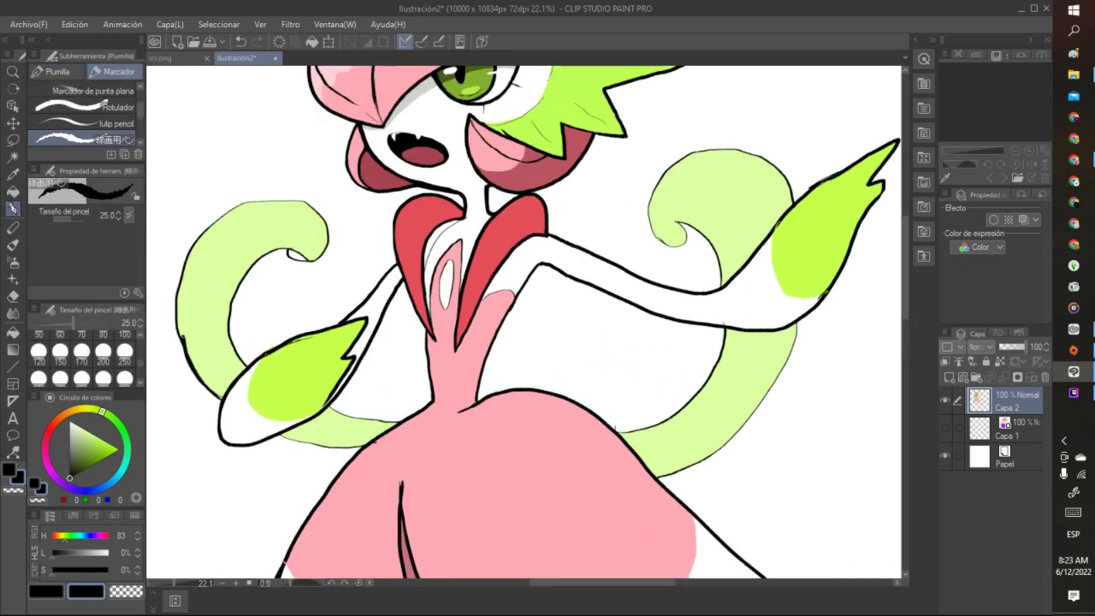
{"action": "mouse_move", "coordinate": [181, 341]}
{"action": "left_mouse_down"}
{"action": "mouse_move", "coordinate": [190, 231]}
{"action": "mouse_move", "coordinate": [234, 203]}
{"action": "mouse_move", "coordinate": [304, 204]}
{"action": "mouse_move", "coordinate": [279, 193]}
{"action": "left_mouse_up"}
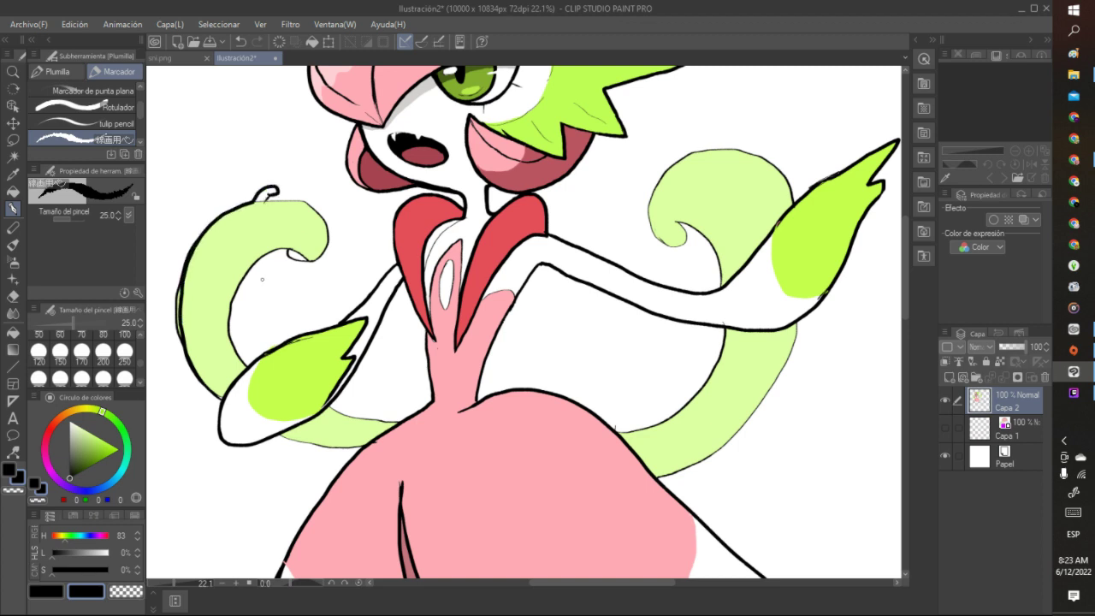
{"action": "left_click_drag", "start_coordinate": [232, 303], "coordinate": [231, 318]}
{"action": "scroll", "coordinate": [233, 310], "scroll_direction": "down", "scroll_amount": 4}
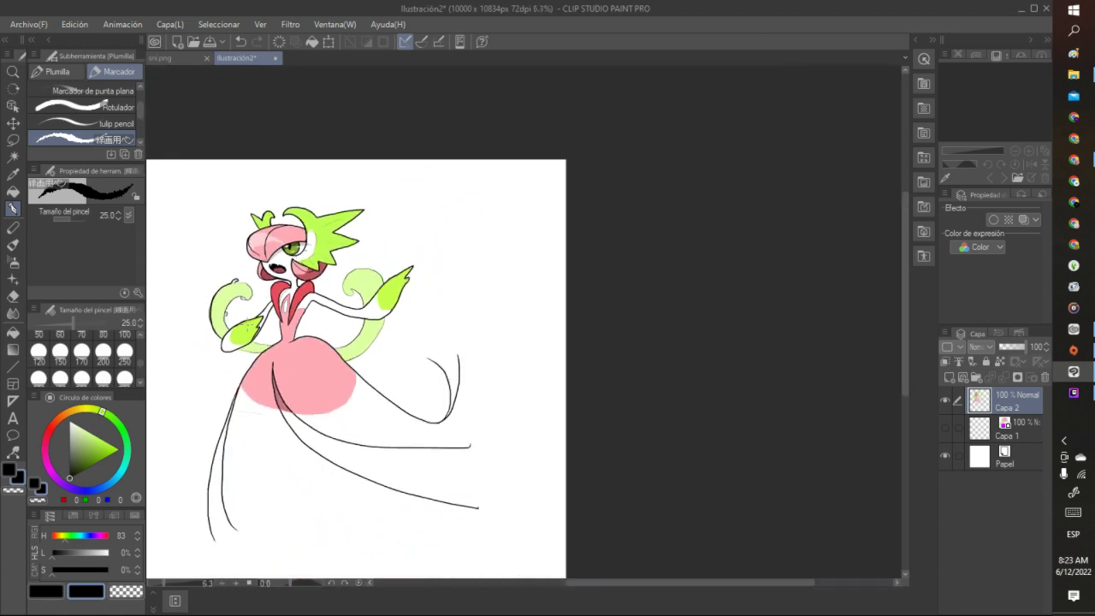
{"action": "scroll", "coordinate": [233, 309], "scroll_direction": "up", "scroll_amount": 2}
{"action": "scroll", "coordinate": [232, 309], "scroll_direction": "up", "scroll_amount": 2}
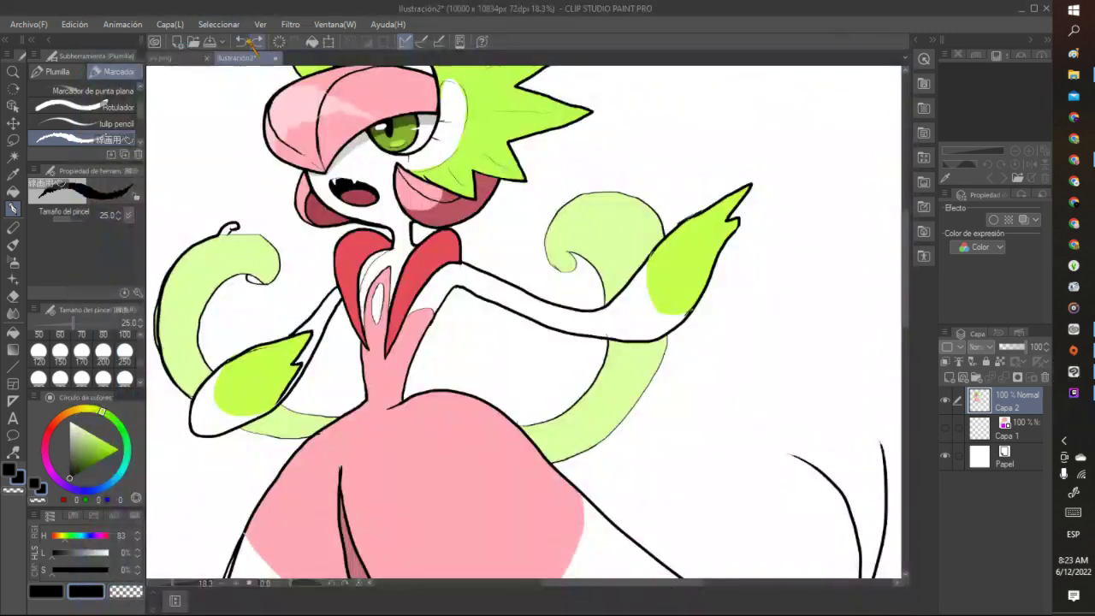
{"action": "left_click", "coordinate": [241, 41]}
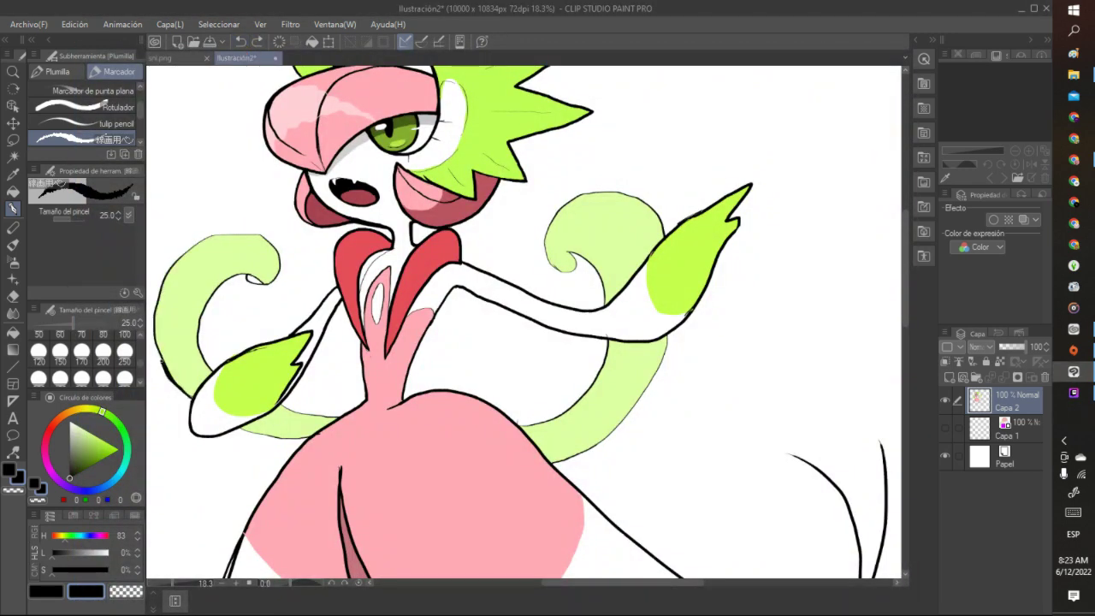
{"action": "mouse_move", "coordinate": [162, 363]}
{"action": "left_mouse_down"}
{"action": "mouse_move", "coordinate": [154, 337]}
{"action": "mouse_move", "coordinate": [168, 272]}
{"action": "left_mouse_up"}
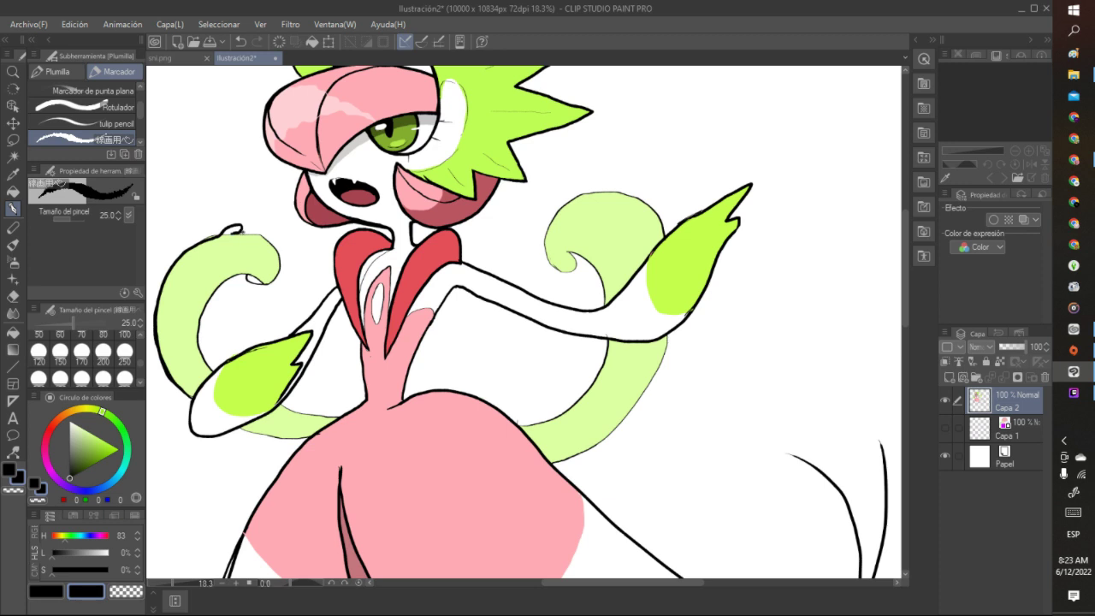
{"action": "left_click", "coordinate": [241, 41]}
{"action": "left_click", "coordinate": [241, 41]}
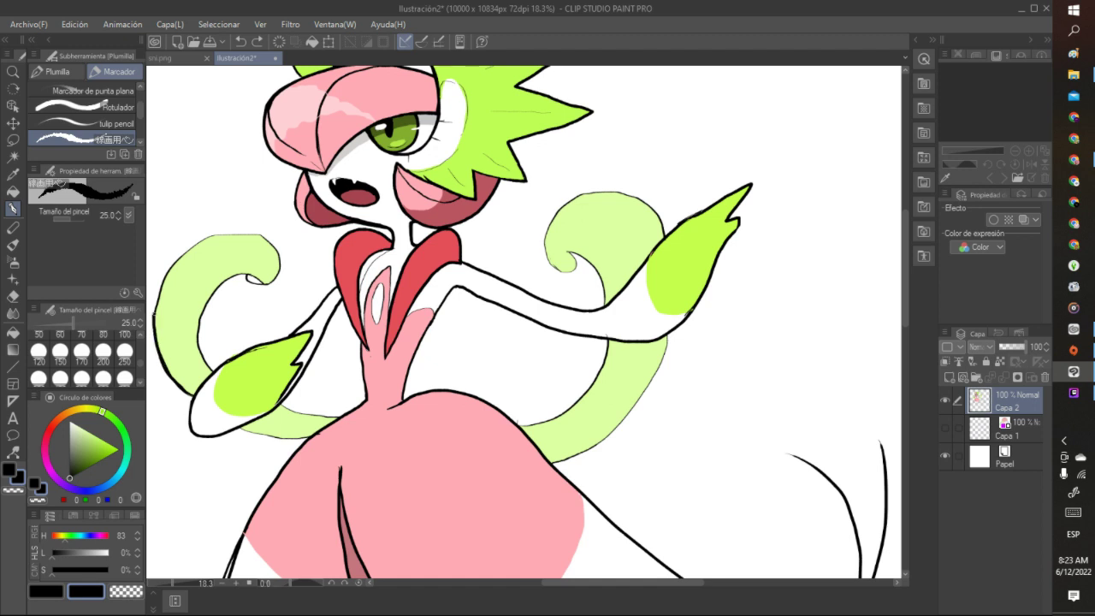
{"action": "mouse_move", "coordinate": [154, 315]}
{"action": "left_mouse_down"}
{"action": "mouse_move", "coordinate": [163, 275]}
{"action": "mouse_move", "coordinate": [191, 246]}
{"action": "left_mouse_up"}
{"action": "mouse_move", "coordinate": [217, 235]}
{"action": "left_mouse_down"}
{"action": "mouse_move", "coordinate": [265, 234]}
{"action": "mouse_move", "coordinate": [280, 272]}
{"action": "mouse_move", "coordinate": [260, 286]}
{"action": "mouse_move", "coordinate": [223, 285]}
{"action": "mouse_move", "coordinate": [206, 307]}
{"action": "mouse_move", "coordinate": [197, 354]}
{"action": "mouse_move", "coordinate": [212, 377]}
{"action": "left_mouse_up"}
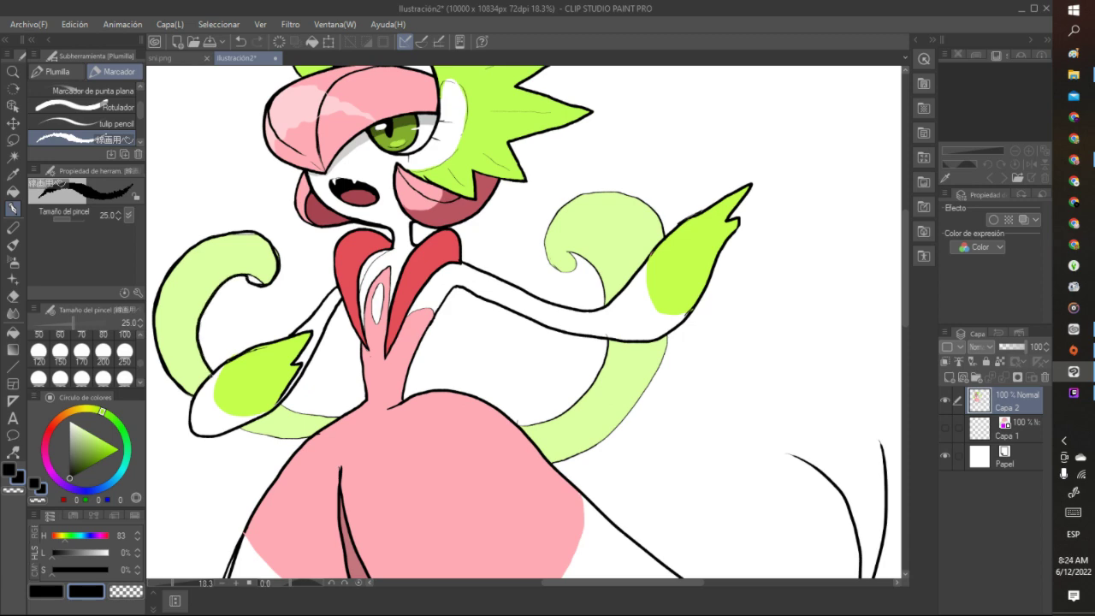
Thicken the lower edge of the ribbon behind the lowered hand and the whole outline of the ribbon behind the raised arm
{"action": "scroll", "coordinate": [270, 284], "scroll_direction": "down", "scroll_amount": 5}
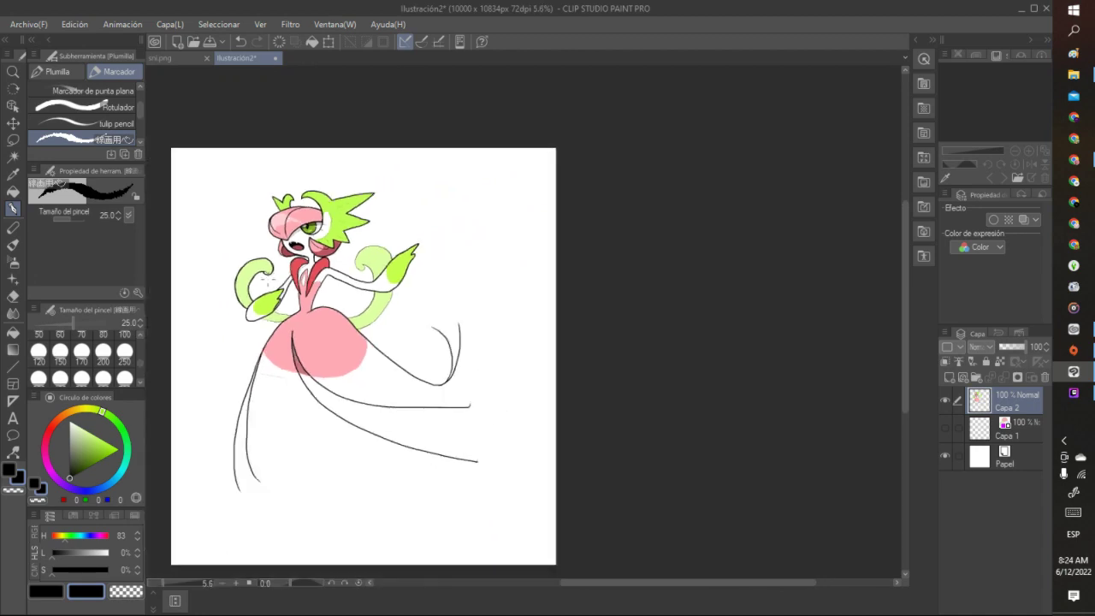
{"action": "scroll", "coordinate": [270, 284], "scroll_direction": "up", "scroll_amount": 3}
{"action": "scroll", "coordinate": [270, 284], "scroll_direction": "up", "scroll_amount": 4}
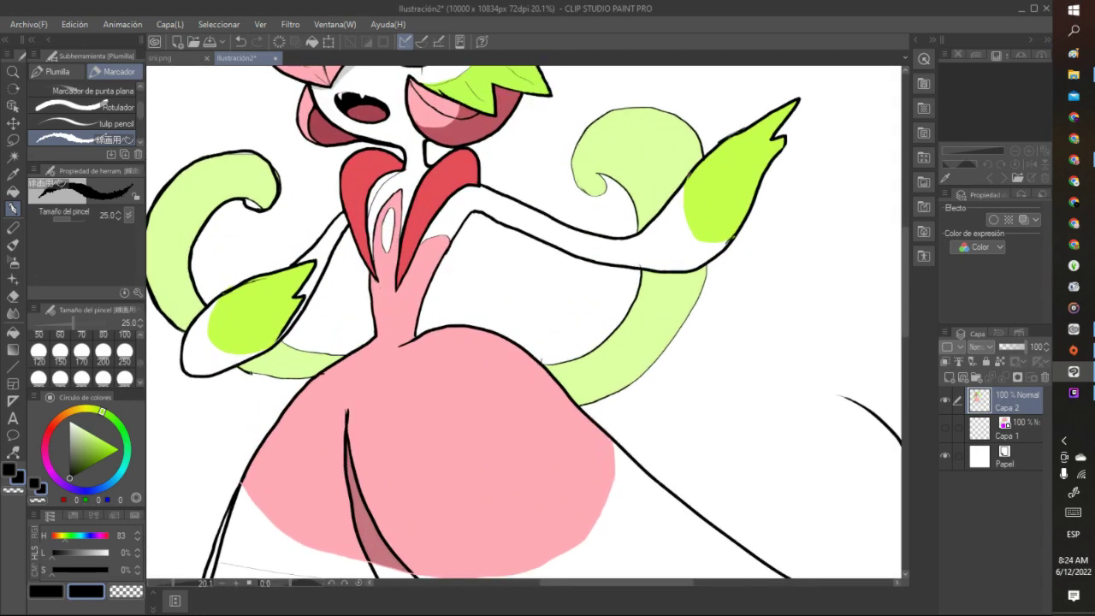
{"action": "mouse_move", "coordinate": [250, 373]}
{"action": "left_mouse_down"}
{"action": "mouse_move", "coordinate": [312, 380]}
{"action": "mouse_move", "coordinate": [325, 355]}
{"action": "left_mouse_up"}
{"action": "mouse_move", "coordinate": [552, 362]}
{"action": "left_mouse_down"}
{"action": "mouse_move", "coordinate": [608, 343]}
{"action": "mouse_move", "coordinate": [642, 273]}
{"action": "left_mouse_up"}
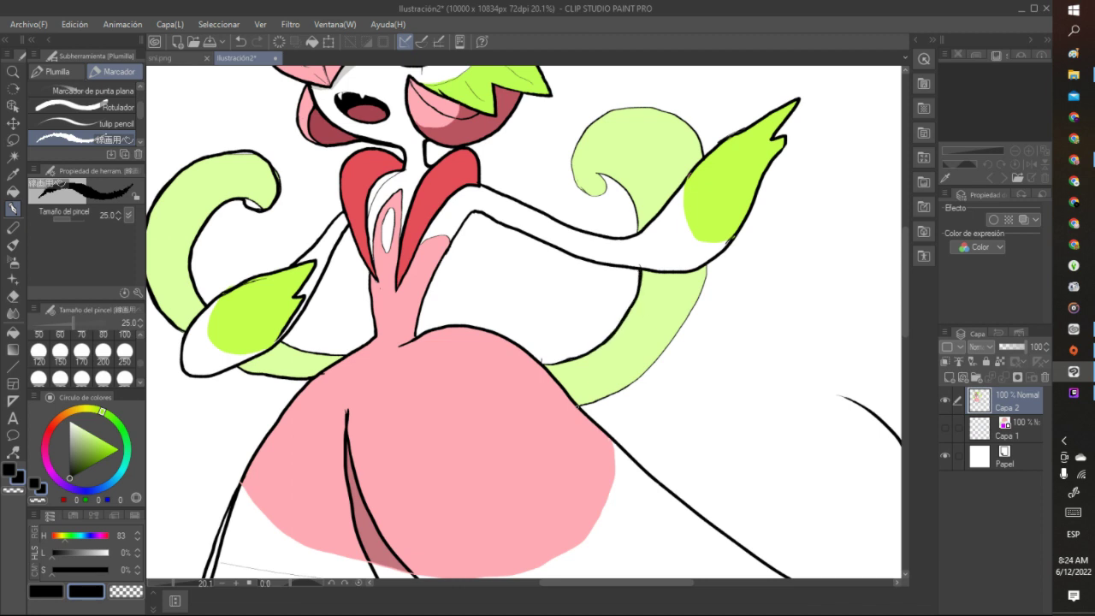
{"action": "mouse_move", "coordinate": [575, 408]}
{"action": "left_mouse_down"}
{"action": "mouse_move", "coordinate": [621, 391]}
{"action": "mouse_move", "coordinate": [669, 344]}
{"action": "mouse_move", "coordinate": [708, 266]}
{"action": "left_mouse_up"}
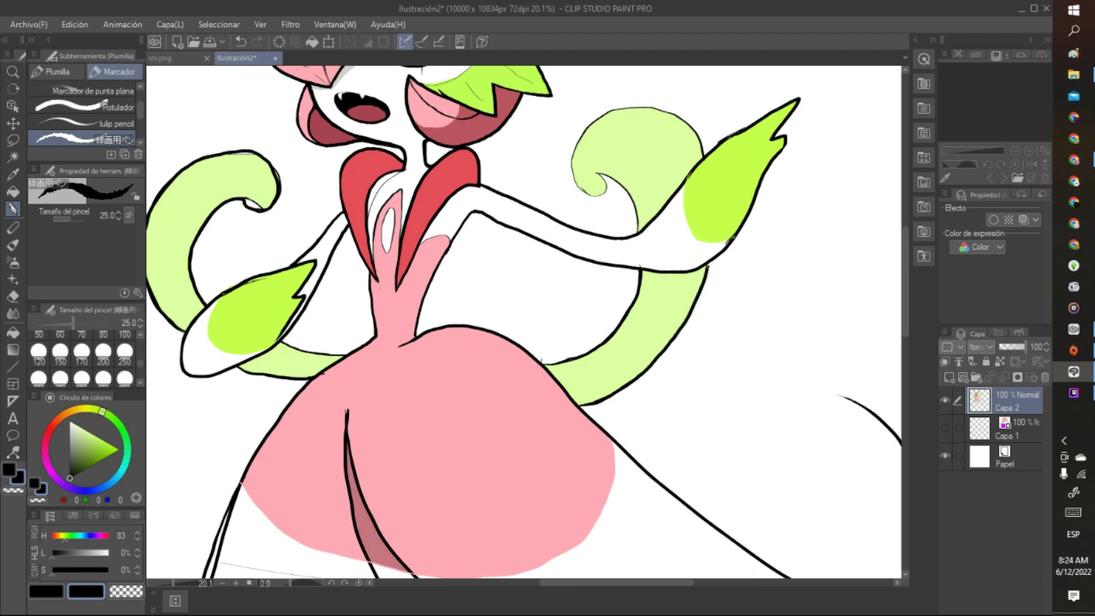
{"action": "mouse_move", "coordinate": [606, 171]}
{"action": "left_mouse_down"}
{"action": "mouse_move", "coordinate": [589, 193]}
{"action": "mouse_move", "coordinate": [573, 179]}
{"action": "mouse_move", "coordinate": [575, 142]}
{"action": "mouse_move", "coordinate": [598, 117]}
{"action": "mouse_move", "coordinate": [640, 107]}
{"action": "mouse_move", "coordinate": [701, 141]}
{"action": "left_mouse_up"}
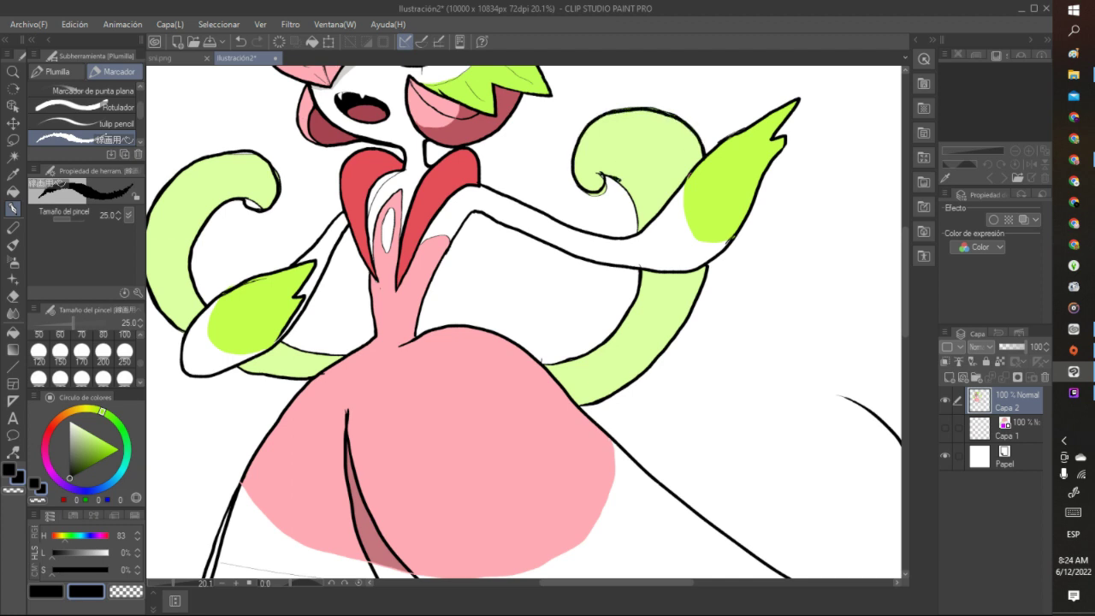
{"action": "mouse_move", "coordinate": [616, 177]}
{"action": "left_mouse_down"}
{"action": "mouse_move", "coordinate": [633, 194]}
{"action": "mouse_move", "coordinate": [637, 233]}
{"action": "left_mouse_up"}
{"action": "scroll", "coordinate": [524, 322], "scroll_direction": "down", "scroll_amount": 6}
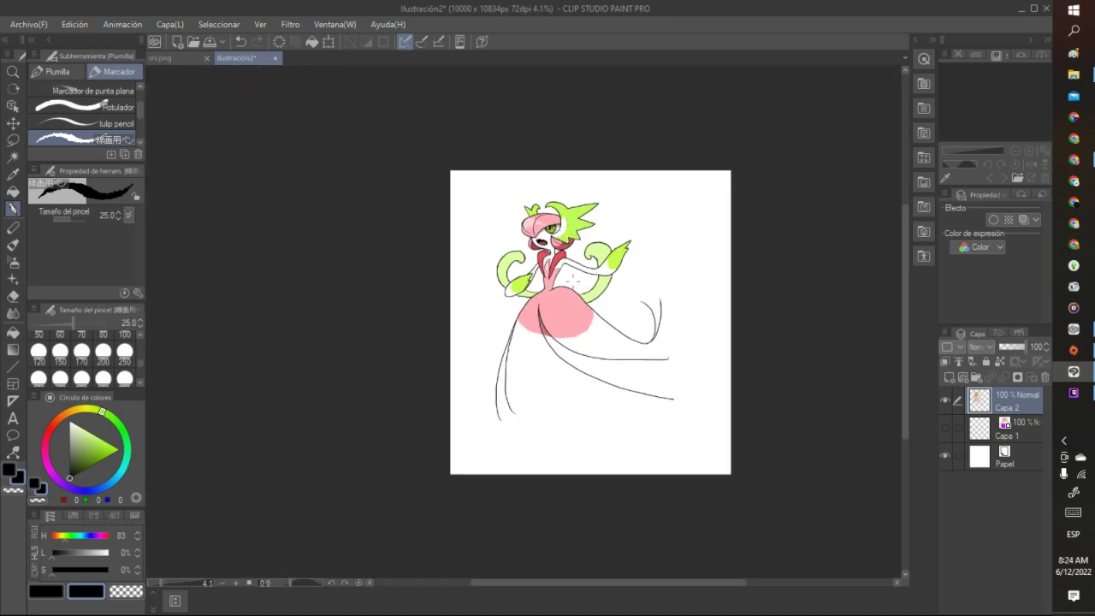
Undo the stray stroke on the hair and draw five small leaf shapes floating around the head and both arms
{"action": "scroll", "coordinate": [567, 242], "scroll_direction": "up", "scroll_amount": 4}
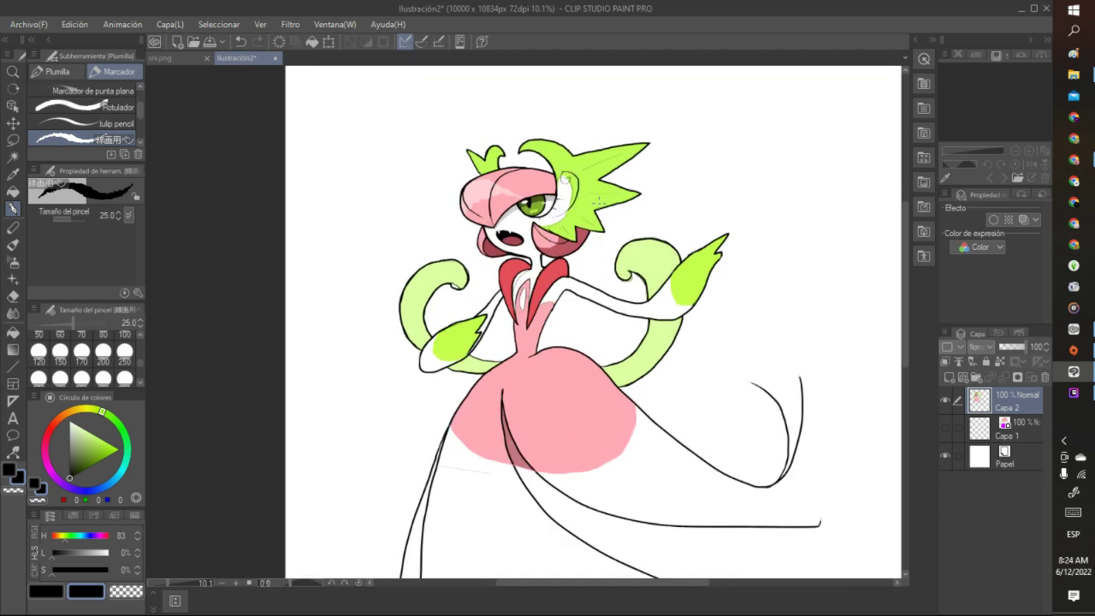
{"action": "left_click", "coordinate": [240, 41]}
{"action": "left_click_drag", "start_coordinate": [571, 128], "coordinate": [579, 120]}
{"action": "mouse_move", "coordinate": [449, 196]}
{"action": "left_mouse_down"}
{"action": "mouse_move", "coordinate": [438, 192]}
{"action": "mouse_move", "coordinate": [449, 198]}
{"action": "left_mouse_up"}
{"action": "mouse_move", "coordinate": [629, 234]}
{"action": "left_mouse_down"}
{"action": "mouse_move", "coordinate": [630, 220]}
{"action": "mouse_move", "coordinate": [624, 232]}
{"action": "left_mouse_up"}
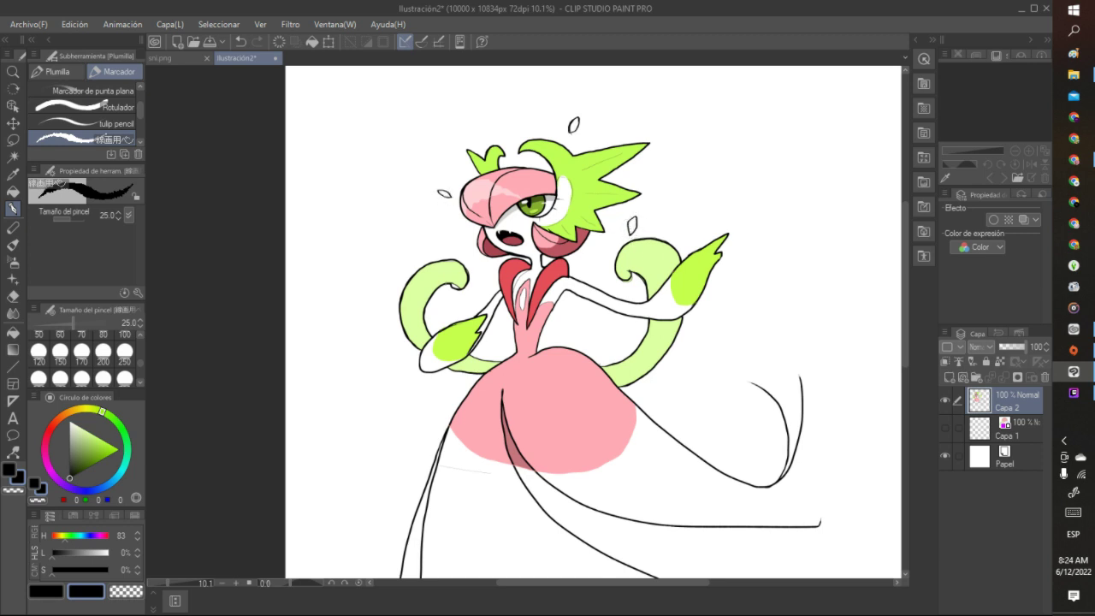
{"action": "left_click_drag", "start_coordinate": [382, 334], "coordinate": [358, 333]}
{"action": "mouse_move", "coordinate": [697, 342]}
{"action": "left_mouse_down"}
{"action": "mouse_move", "coordinate": [713, 329]}
{"action": "mouse_move", "coordinate": [705, 342]}
{"action": "left_mouse_up"}
Sample the hair's bright green, RGB 191, 253, 85, and fill the five floating leaves with it
{"action": "left_click", "coordinate": [13, 173]}
{"action": "left_click", "coordinate": [573, 163]}
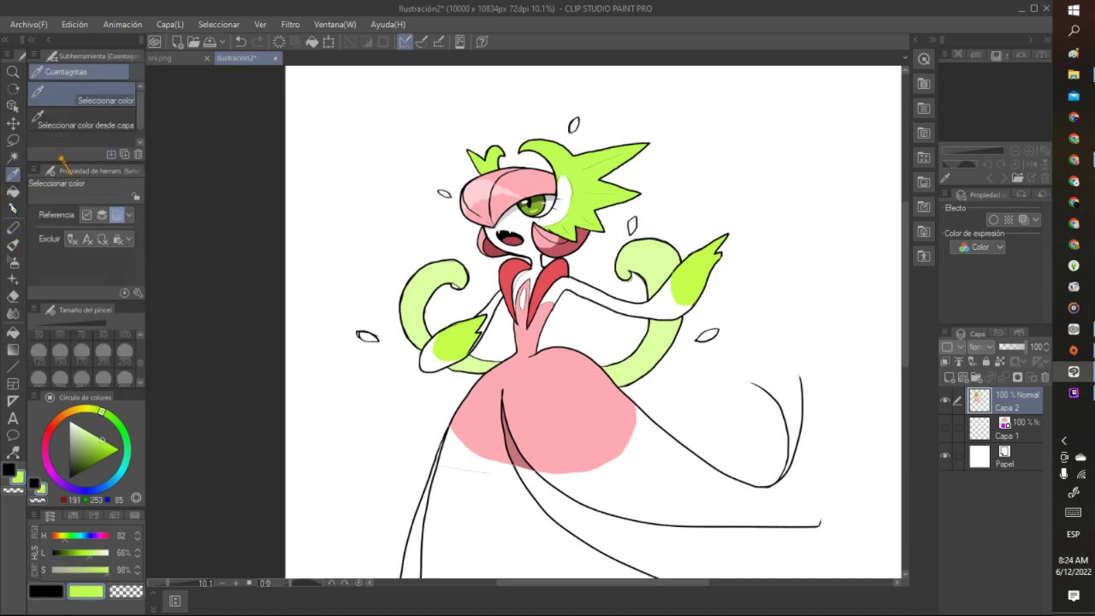
{"action": "left_click", "coordinate": [14, 191]}
{"action": "left_click", "coordinate": [370, 336]}
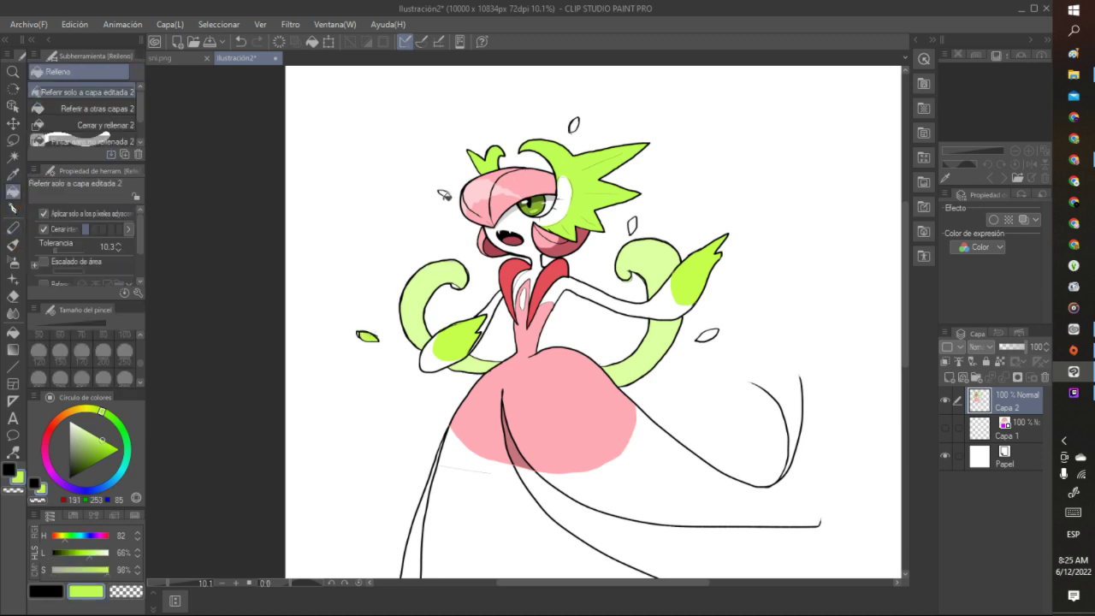
{"action": "left_click", "coordinate": [444, 194]}
{"action": "left_click", "coordinate": [575, 127]}
{"action": "left_click", "coordinate": [633, 225]}
{"action": "left_click", "coordinate": [706, 335]}
{"action": "scroll", "coordinate": [718, 314], "scroll_direction": "down", "scroll_amount": 5}
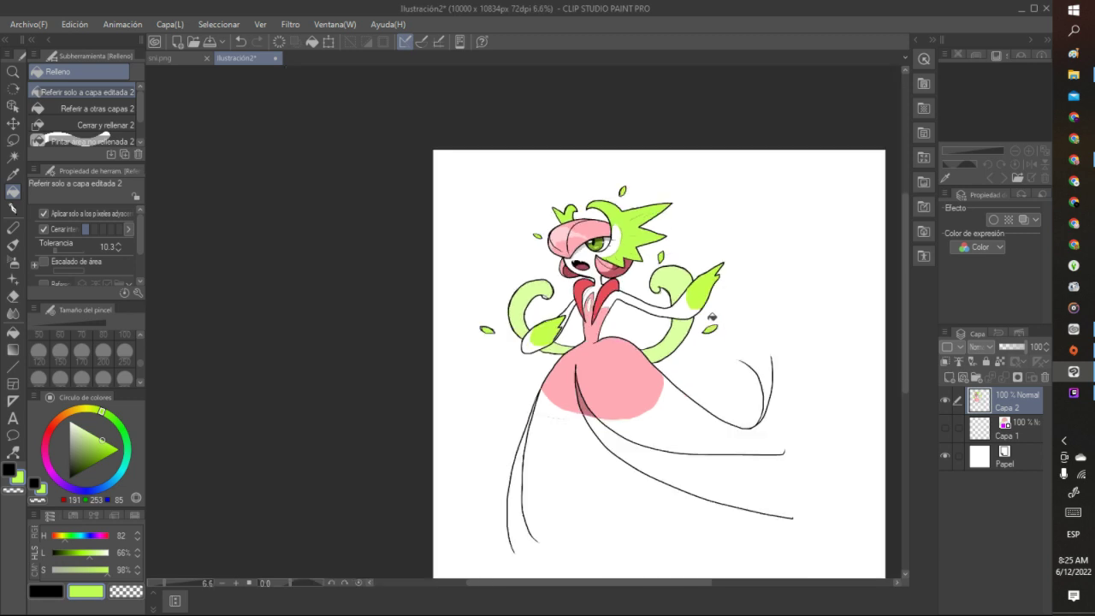
{"action": "scroll", "coordinate": [712, 381], "scroll_direction": "up", "scroll_amount": 3}
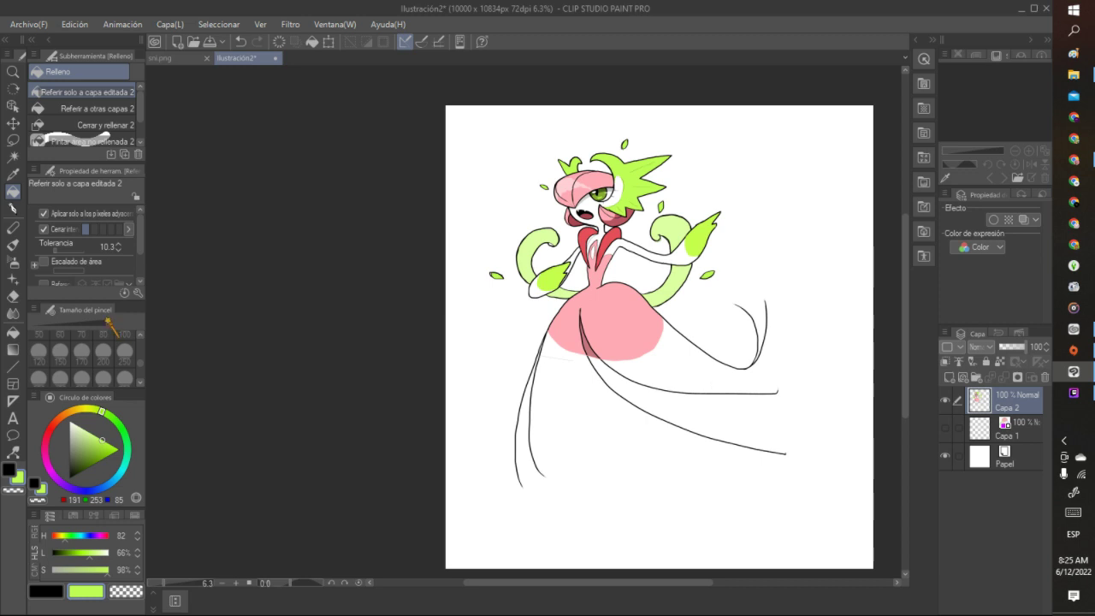
Close the gown's lower hem in black with the size 25 marker, from the front panel's curved tip to the end of the lowest fold
{"action": "left_click", "coordinate": [13, 208]}
{"action": "left_click", "coordinate": [69, 477]}
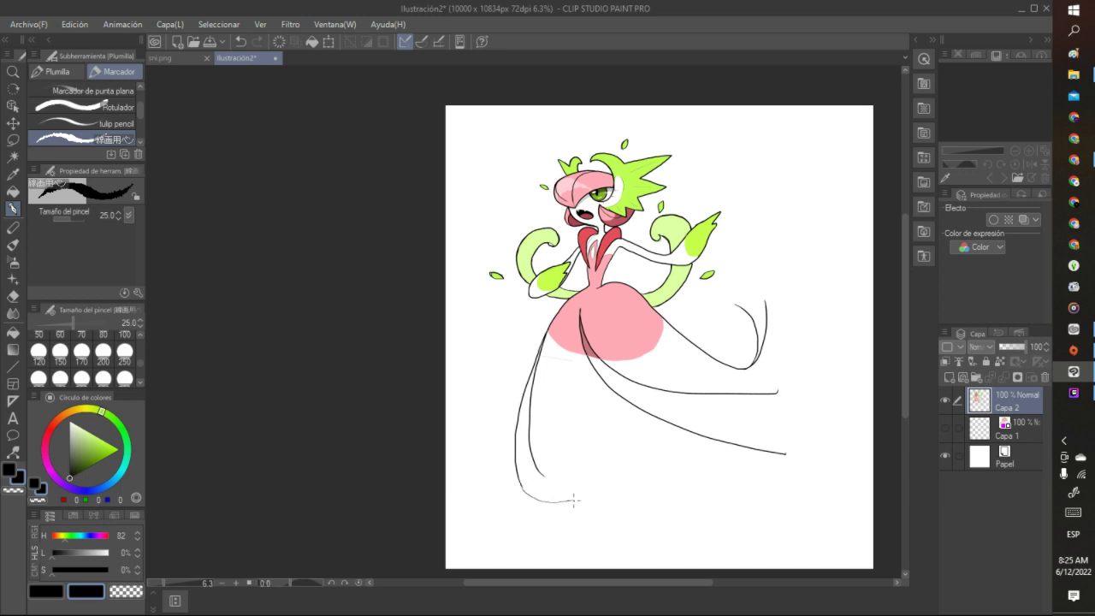
{"action": "mouse_move", "coordinate": [541, 476]}
{"action": "left_mouse_down"}
{"action": "mouse_move", "coordinate": [640, 506]}
{"action": "mouse_move", "coordinate": [715, 496]}
{"action": "mouse_move", "coordinate": [789, 459]}
{"action": "left_mouse_up"}
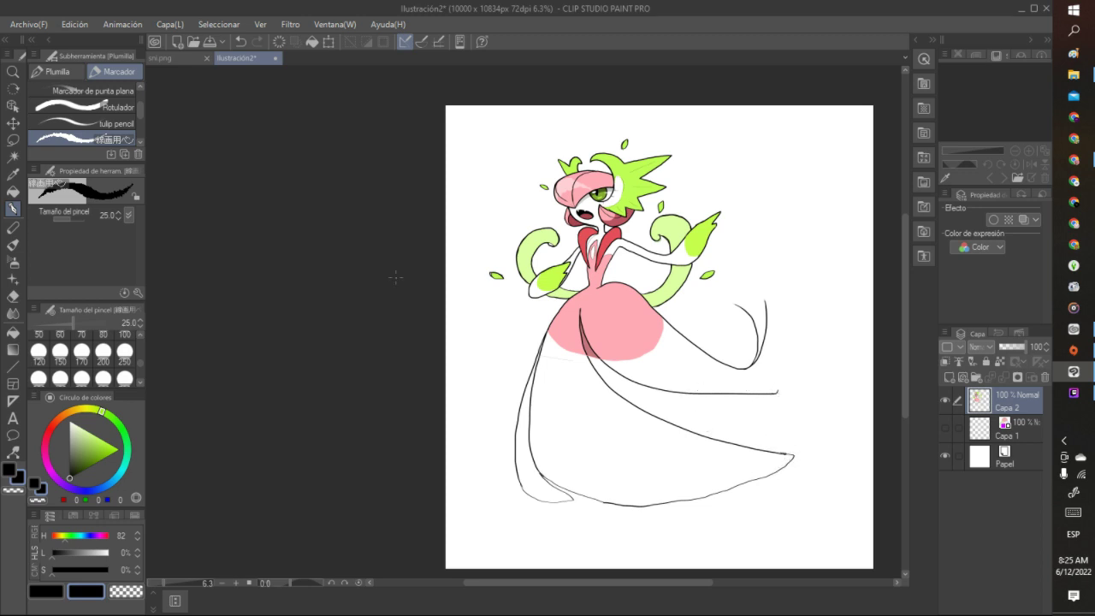
Lasso and delete the straight end of the gown's middle fold line
{"action": "key", "text": "m"}
{"action": "mouse_move", "coordinate": [654, 369]}
{"action": "left_mouse_down"}
{"action": "mouse_move", "coordinate": [699, 407]}
{"action": "mouse_move", "coordinate": [799, 387]}
{"action": "mouse_move", "coordinate": [667, 370]}
{"action": "left_mouse_up"}
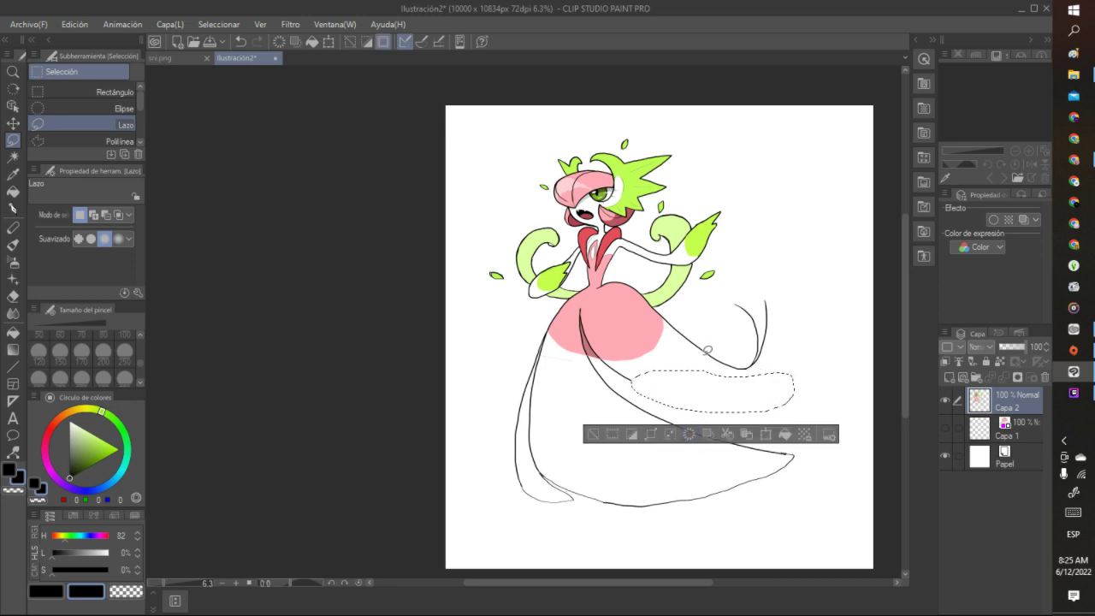
{"action": "key", "text": "ctrl+d"}
Redraw the middle fold with the marker, sweeping it up to the curled tip of the train, and outline the curl's upper edge
{"action": "left_click", "coordinate": [12, 208]}
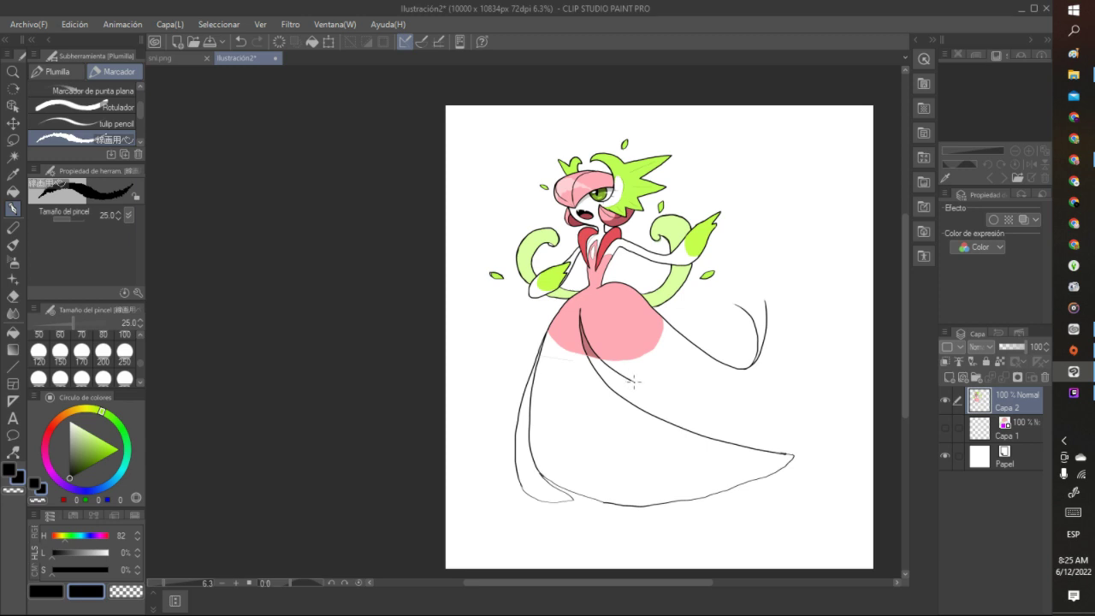
{"action": "mouse_move", "coordinate": [631, 377]}
{"action": "left_mouse_down"}
{"action": "mouse_move", "coordinate": [710, 405]}
{"action": "mouse_move", "coordinate": [777, 410]}
{"action": "mouse_move", "coordinate": [800, 395]}
{"action": "mouse_move", "coordinate": [817, 354]}
{"action": "mouse_move", "coordinate": [765, 301]}
{"action": "left_mouse_up"}
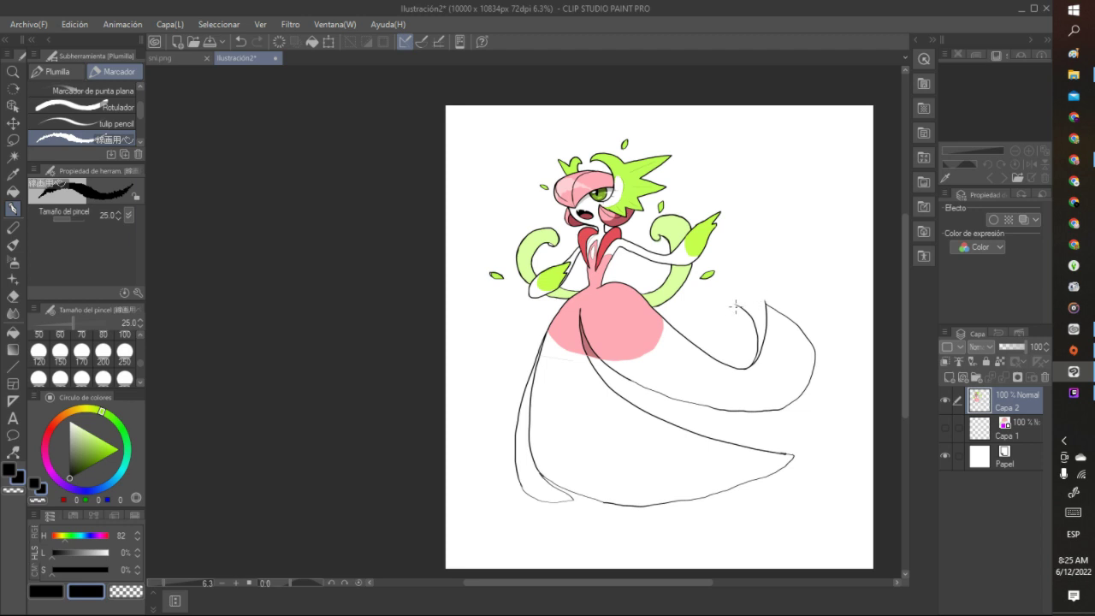
{"action": "left_click_drag", "start_coordinate": [751, 296], "coordinate": [763, 301]}
{"action": "left_click", "coordinate": [240, 41]}
{"action": "mouse_move", "coordinate": [812, 388]}
{"action": "left_mouse_down"}
{"action": "mouse_move", "coordinate": [803, 430]}
{"action": "mouse_move", "coordinate": [778, 451]}
{"action": "left_mouse_up"}
{"action": "left_click", "coordinate": [241, 41]}
{"action": "mouse_move", "coordinate": [809, 339]}
{"action": "left_mouse_down"}
{"action": "mouse_move", "coordinate": [835, 395]}
{"action": "mouse_move", "coordinate": [827, 432]}
{"action": "mouse_move", "coordinate": [775, 446]}
{"action": "left_mouse_up"}
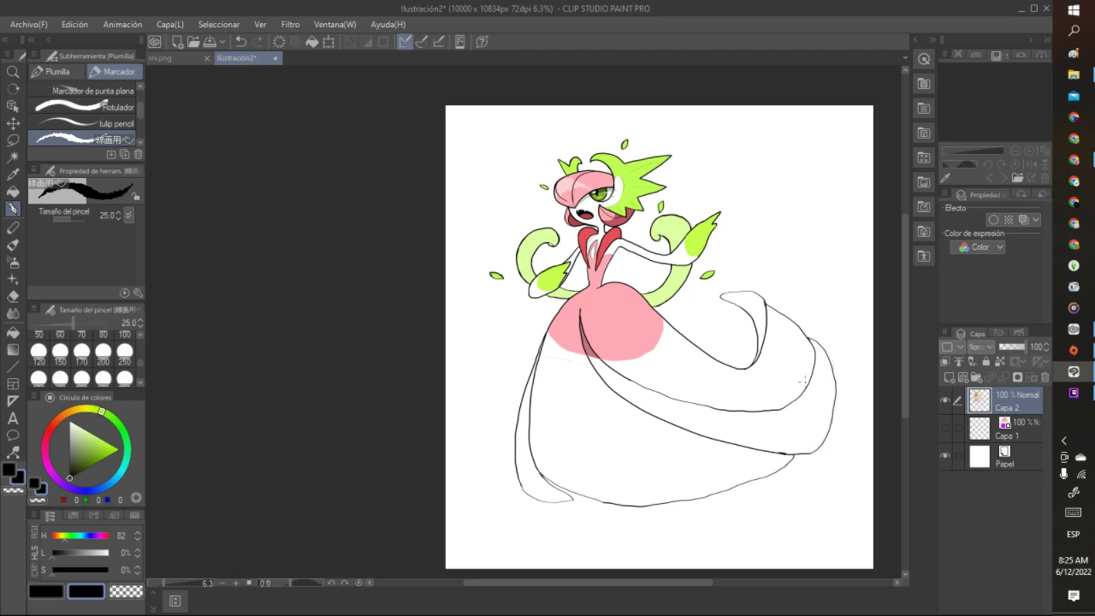
{"action": "mouse_move", "coordinate": [826, 407]}
{"action": "left_mouse_down"}
{"action": "mouse_move", "coordinate": [784, 427]}
{"action": "mouse_move", "coordinate": [700, 416]}
{"action": "left_mouse_up"}
{"action": "left_click", "coordinate": [241, 41]}
{"action": "left_click", "coordinate": [240, 41]}
Draw the train's outer edge from the lowest fold up to the middle fold, and add a short inner line along the bend
{"action": "mouse_move", "coordinate": [768, 446]}
{"action": "left_mouse_down"}
{"action": "mouse_move", "coordinate": [804, 445]}
{"action": "mouse_move", "coordinate": [825, 376]}
{"action": "left_mouse_up"}
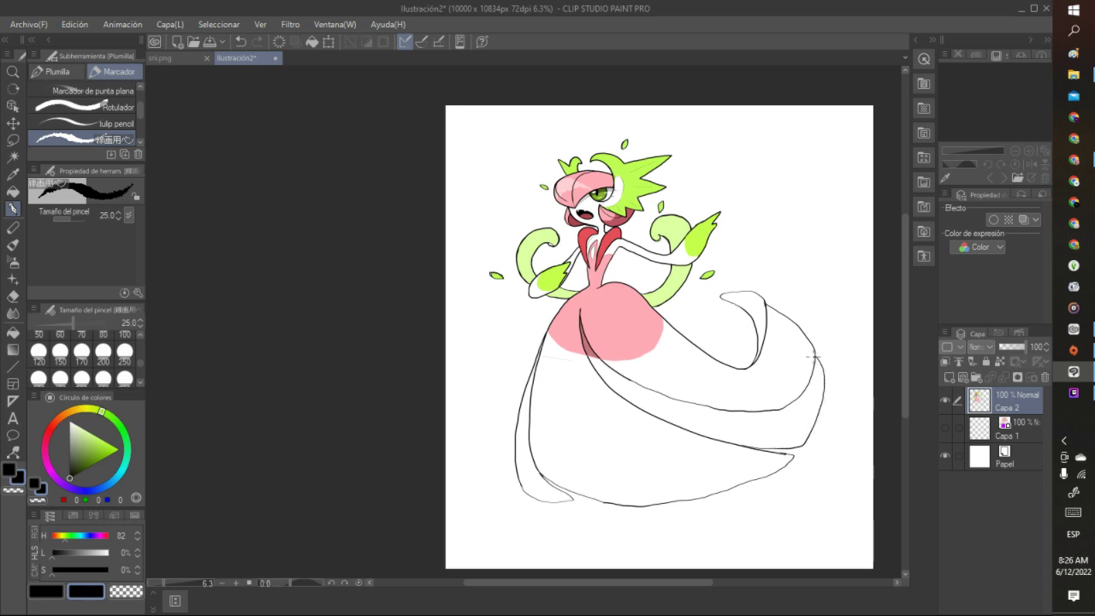
{"action": "mouse_move", "coordinate": [809, 359]}
{"action": "left_mouse_down"}
{"action": "mouse_move", "coordinate": [808, 396]}
{"action": "mouse_move", "coordinate": [774, 409]}
{"action": "left_mouse_up"}
{"action": "left_click", "coordinate": [241, 41]}
{"action": "left_click_drag", "start_coordinate": [814, 386], "coordinate": [773, 409]}
{"action": "left_click", "coordinate": [240, 41]}
{"action": "left_click_drag", "start_coordinate": [819, 374], "coordinate": [783, 407]}
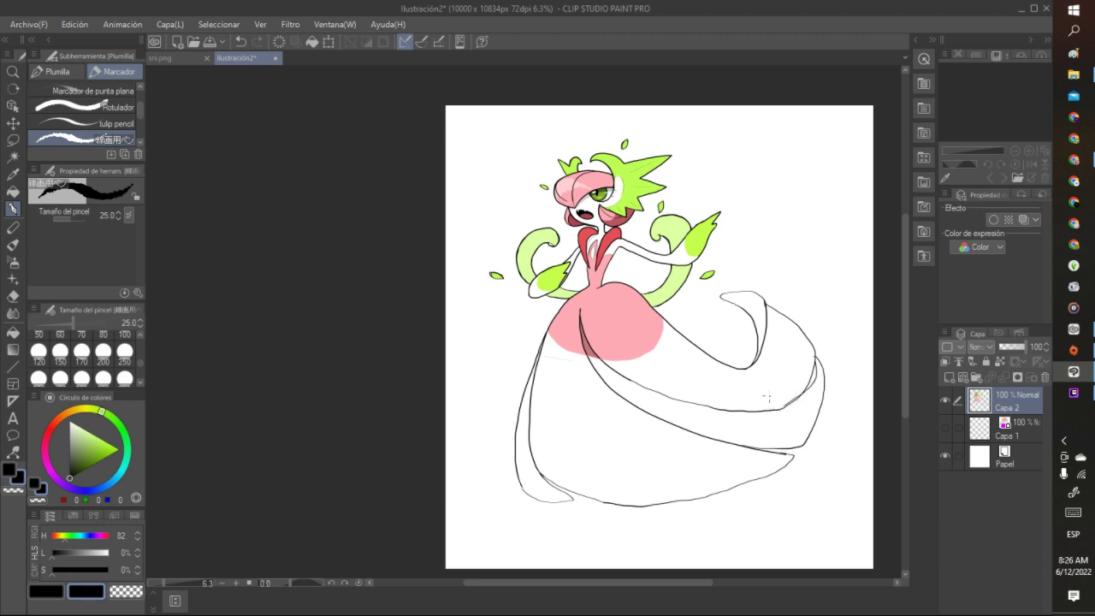
Undo the short inner line along the train's bend and redraw it as a longer curve meeting the middle fold
{"action": "left_click", "coordinate": [240, 41]}
{"action": "left_click_drag", "start_coordinate": [818, 384], "coordinate": [770, 421]}
Sample the skirt's pink, lighten it to RGB 255, 196, 204, and fill the gown's white front panel and train
{"action": "left_click", "coordinate": [13, 192]}
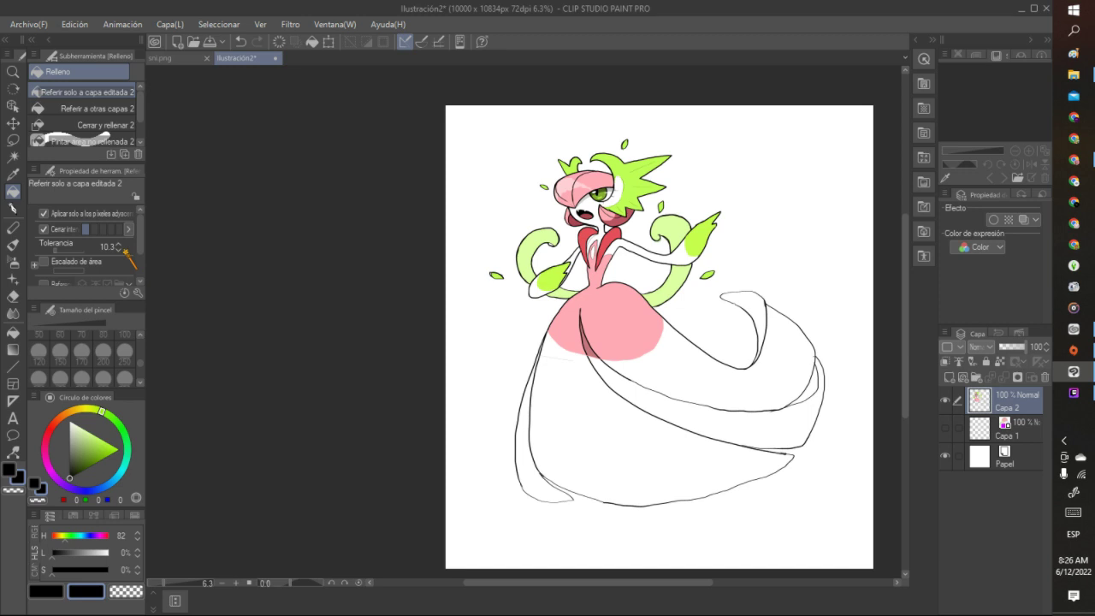
{"action": "left_click", "coordinate": [13, 175]}
{"action": "left_click", "coordinate": [599, 330]}
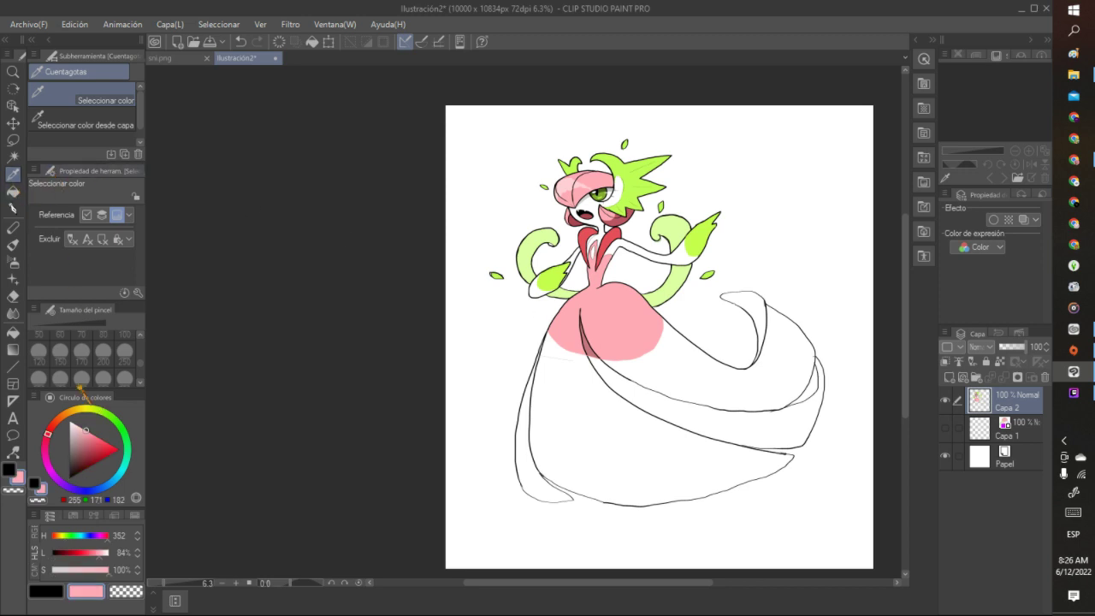
{"action": "left_click", "coordinate": [13, 192]}
{"action": "left_click", "coordinate": [82, 426]}
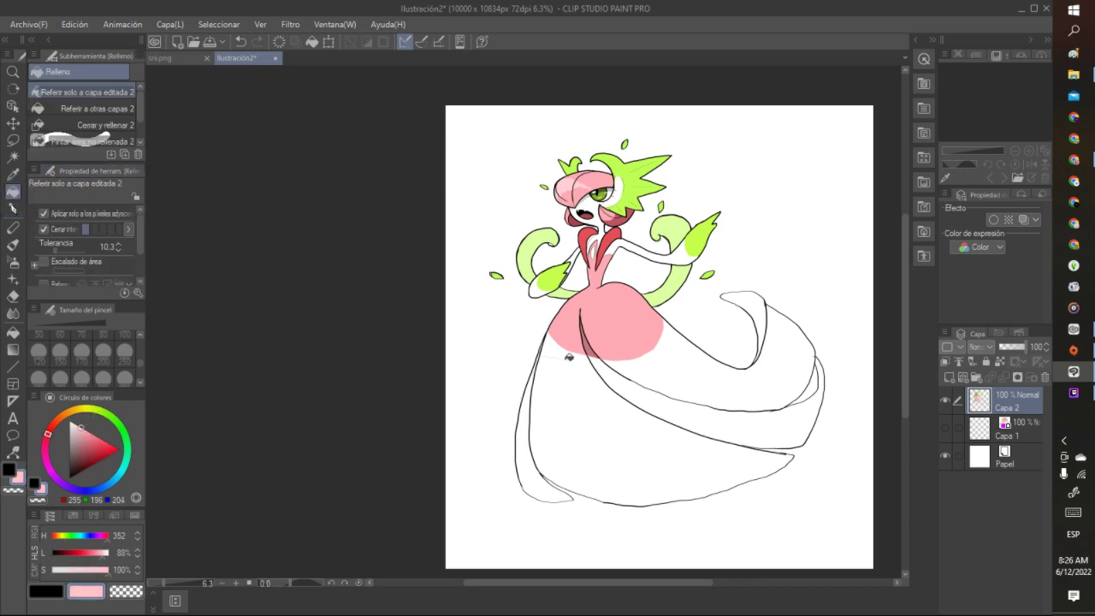
{"action": "left_click", "coordinate": [663, 366]}
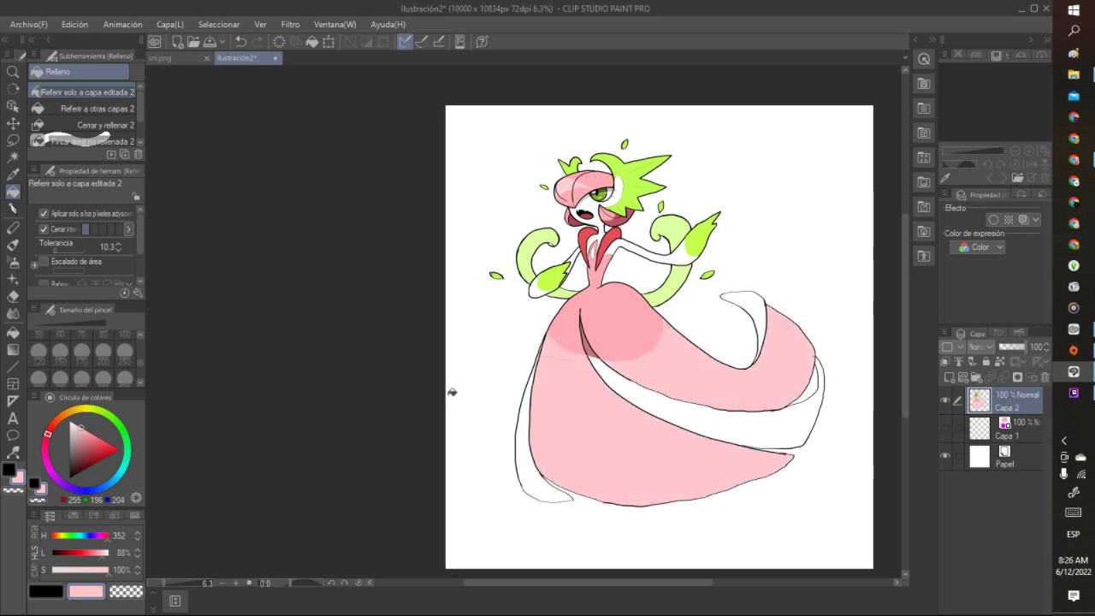
Sample the shaded fold pink, lighten it to RGB 215, 146, 155, and fill the side underside strip, the band between the folds and the curled tip
{"action": "key", "text": "i"}
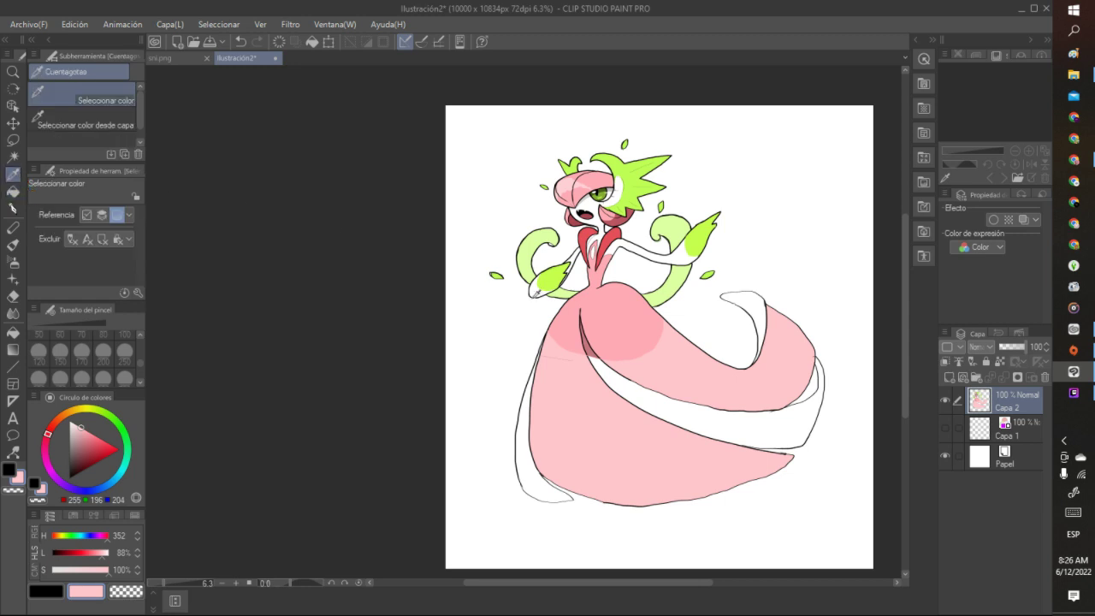
{"action": "left_click", "coordinate": [593, 347]}
{"action": "left_click", "coordinate": [13, 192]}
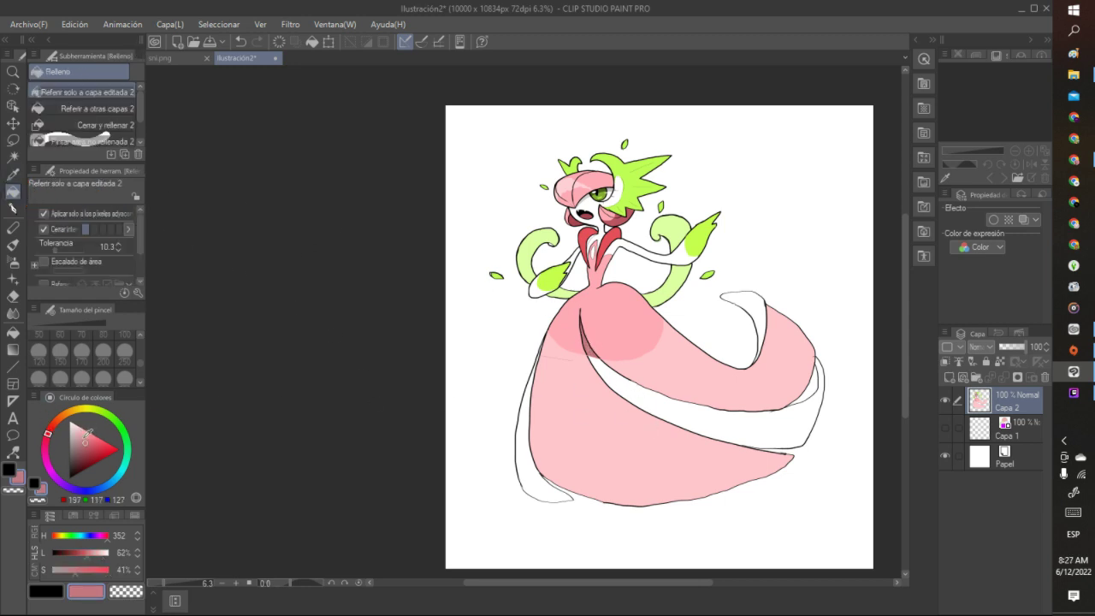
{"action": "left_click", "coordinate": [86, 435]}
{"action": "left_click", "coordinate": [530, 445]}
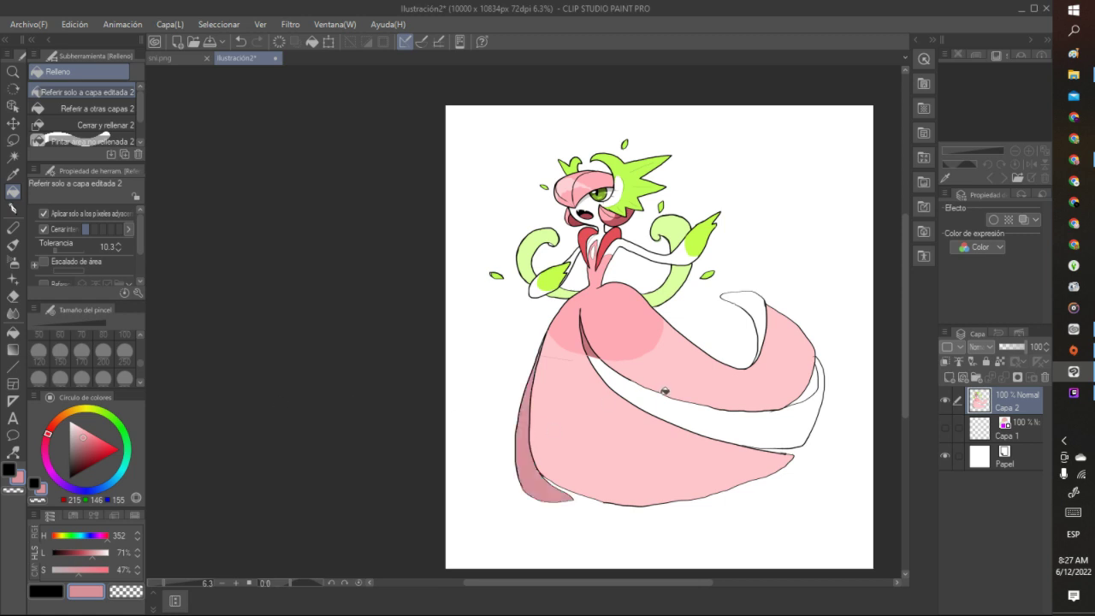
{"action": "left_click", "coordinate": [682, 370]}
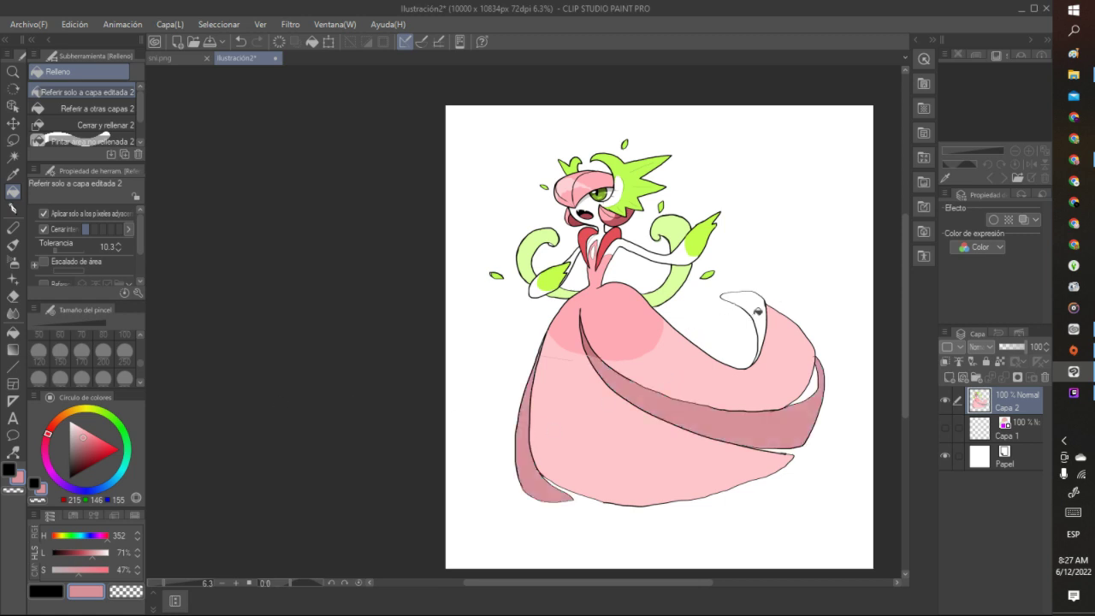
{"action": "left_click", "coordinate": [757, 312]}
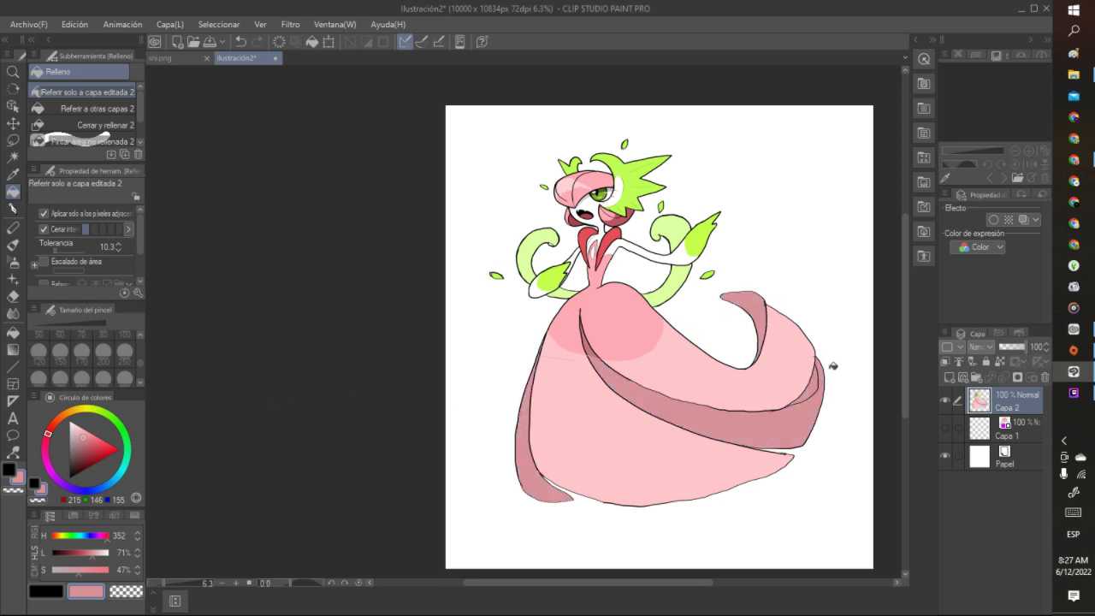
Fill the inner sliver at the train's bend and the underside of its curled tip with dark pink RGB 145, 83, 90
{"action": "left_click", "coordinate": [82, 452]}
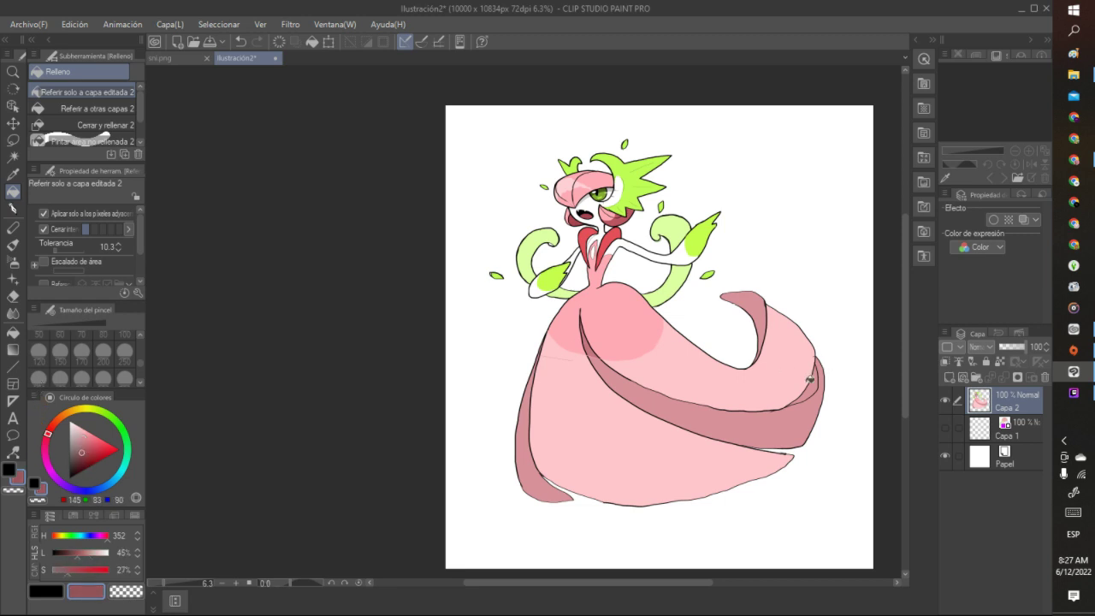
{"action": "left_click", "coordinate": [820, 381]}
{"action": "left_click", "coordinate": [758, 305]}
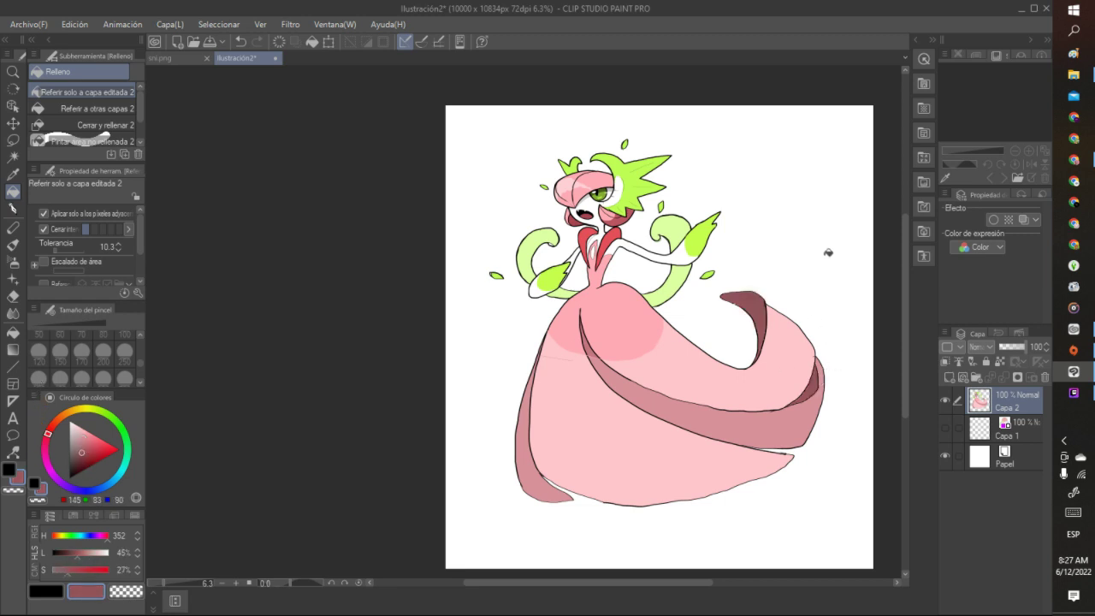
{"action": "scroll", "coordinate": [784, 279], "scroll_direction": "down", "scroll_amount": 3}
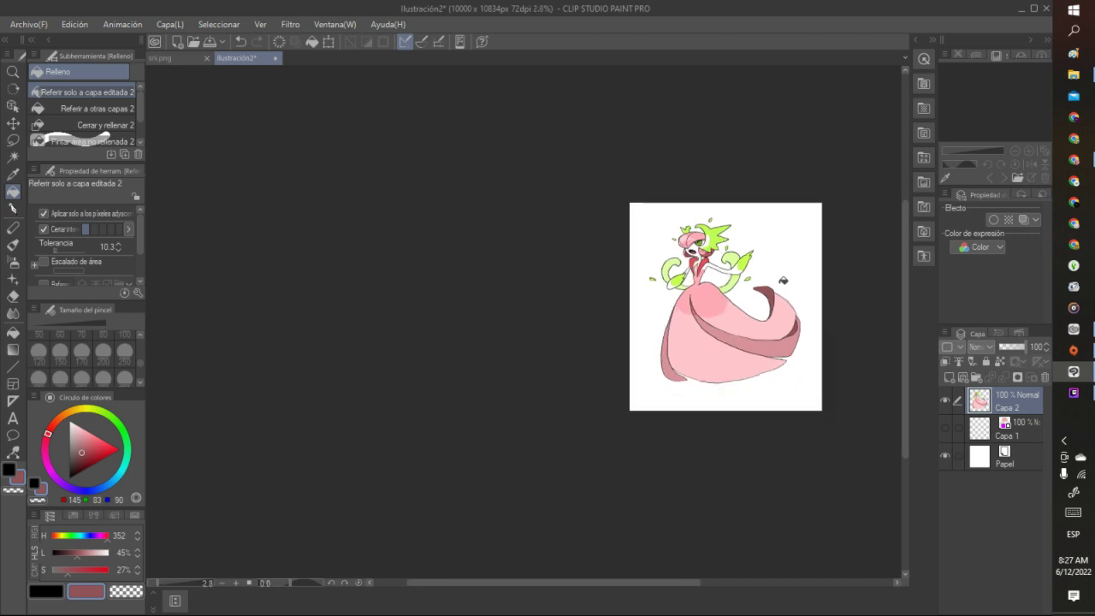
{"action": "scroll", "coordinate": [795, 310], "scroll_direction": "up", "scroll_amount": 3}
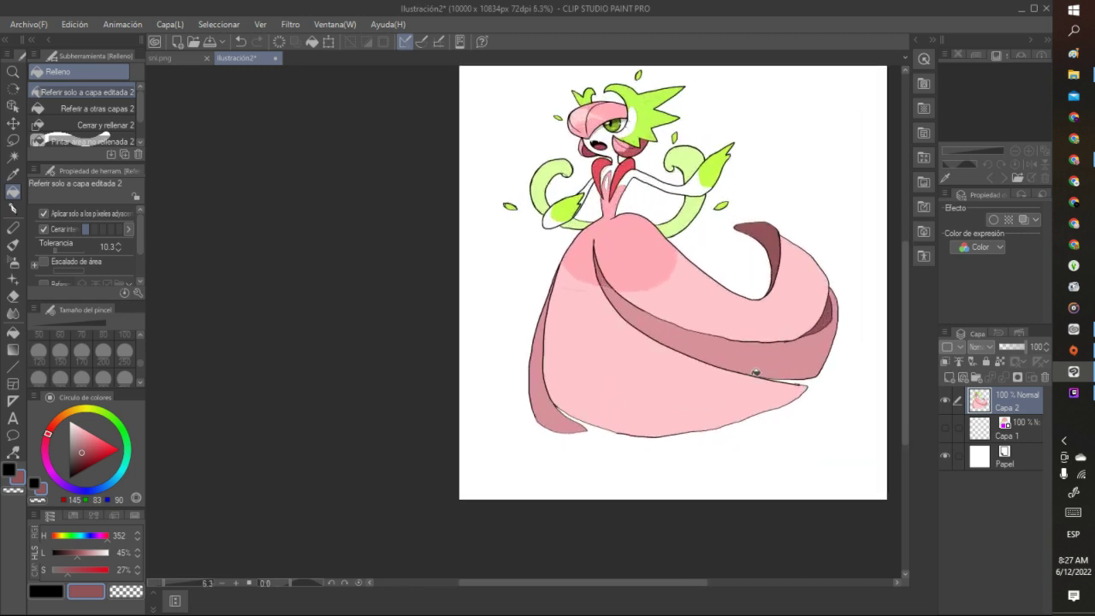
Sample the gown's light pink, darken it to RGB 211, 145, 153, and draw marker shadow boundaries above the front hem and along the train's lower edge
{"action": "left_click", "coordinate": [13, 208]}
{"action": "left_click", "coordinate": [13, 173]}
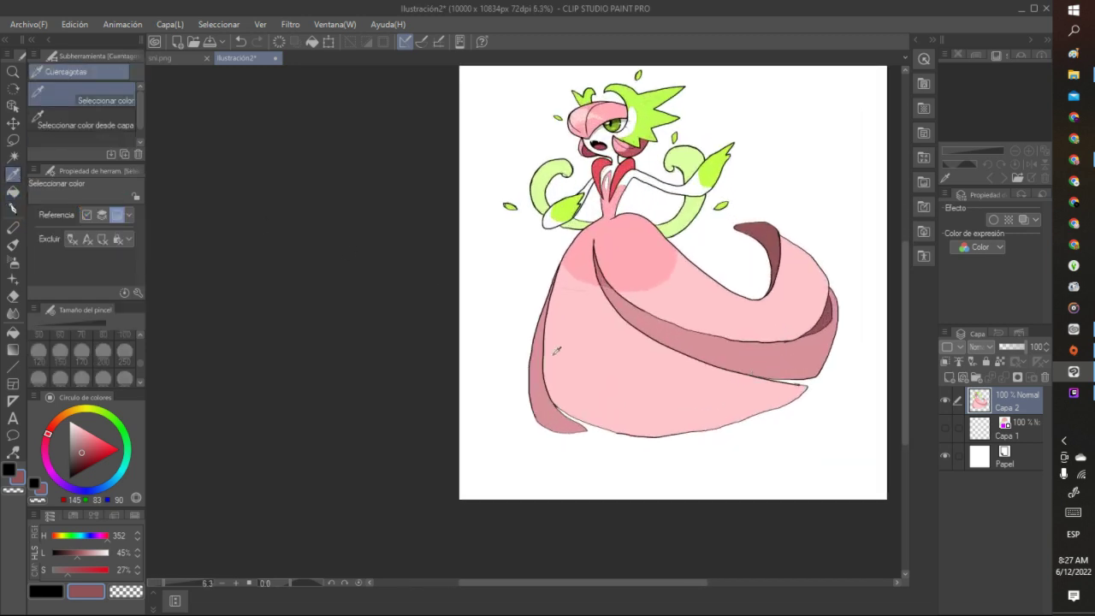
{"action": "left_click", "coordinate": [587, 359]}
{"action": "left_click", "coordinate": [13, 207]}
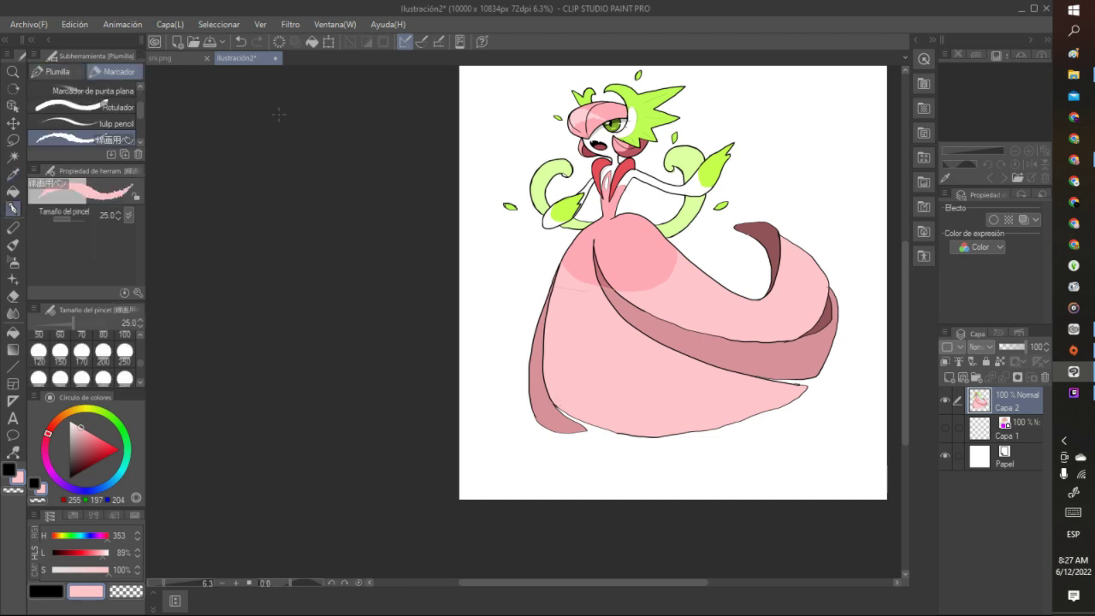
{"action": "left_click", "coordinate": [85, 435]}
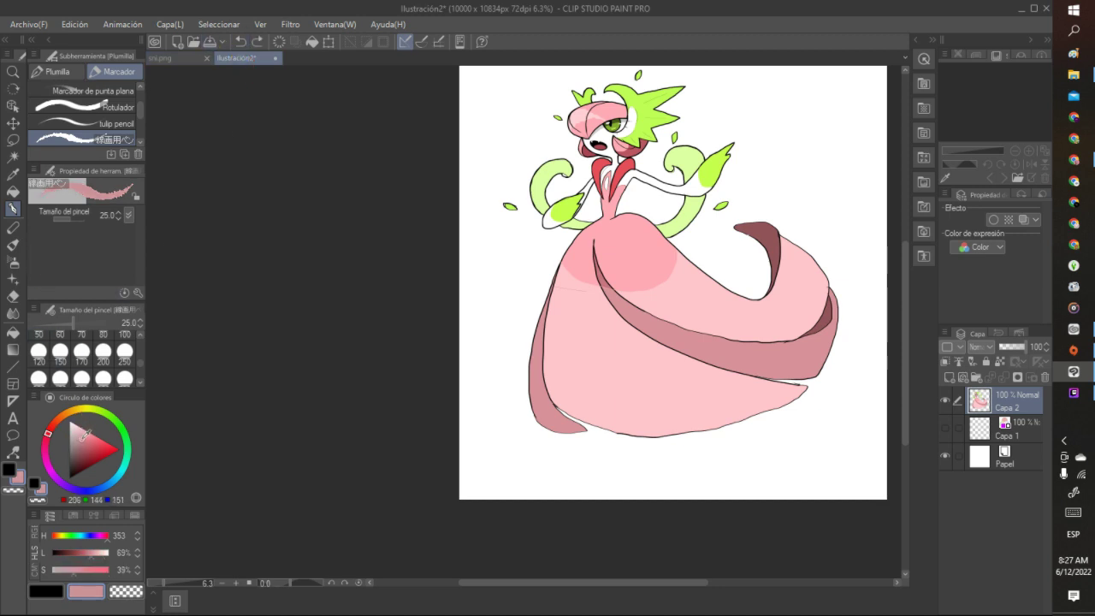
{"action": "left_click", "coordinate": [83, 436]}
{"action": "left_click_drag", "start_coordinate": [720, 410], "coordinate": [767, 377]}
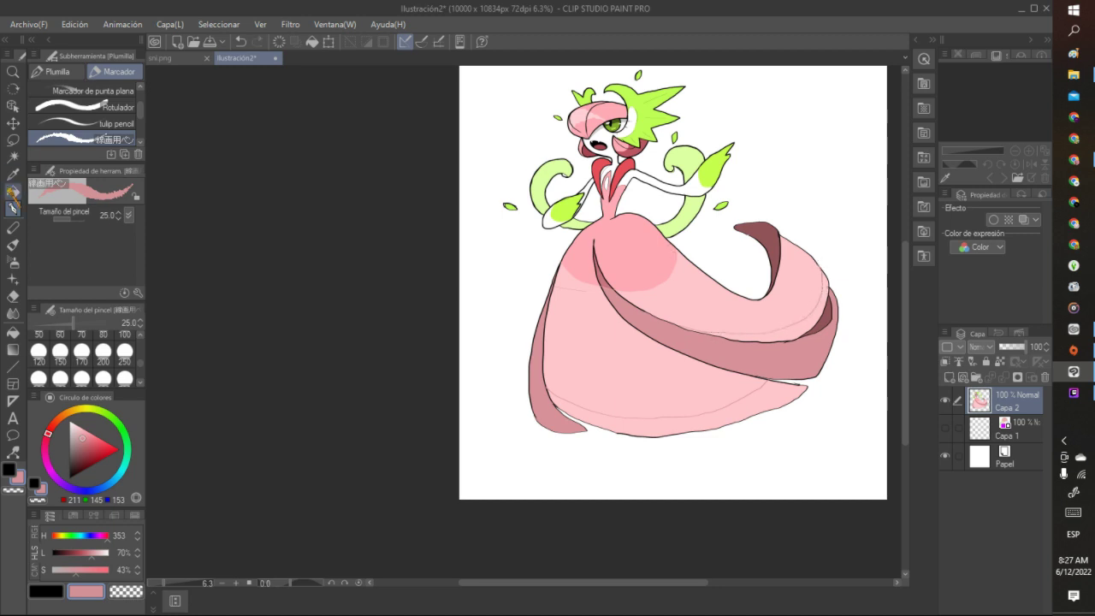
Fill the shadow strips along the front hem and the train's lower edge with RGB 211, 145, 153
{"action": "key", "text": "g"}
{"action": "left_click", "coordinate": [718, 416]}
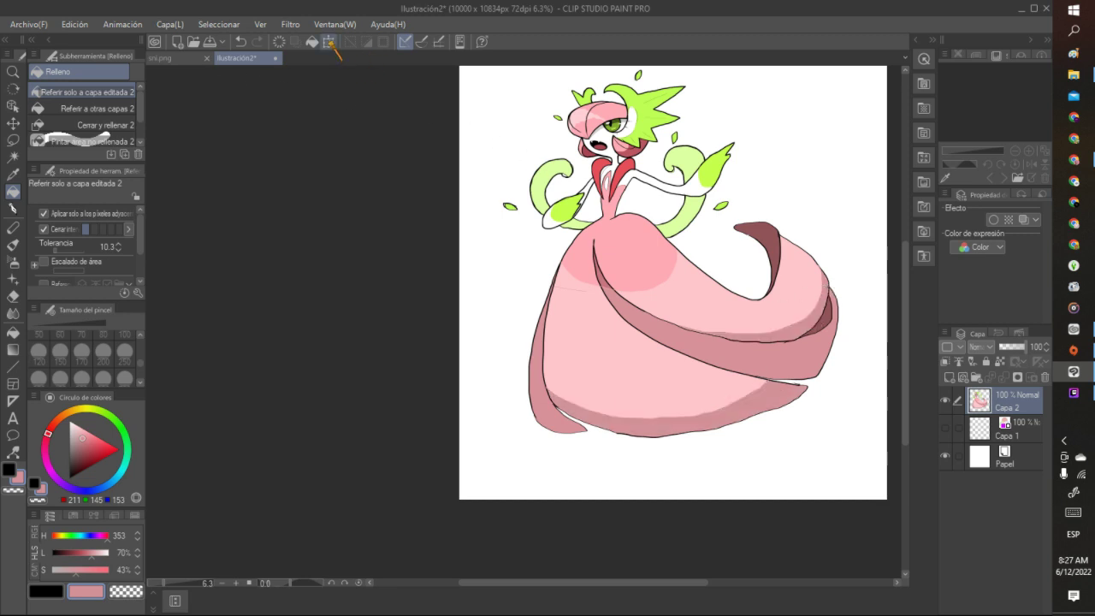
{"action": "left_click", "coordinate": [243, 44]}
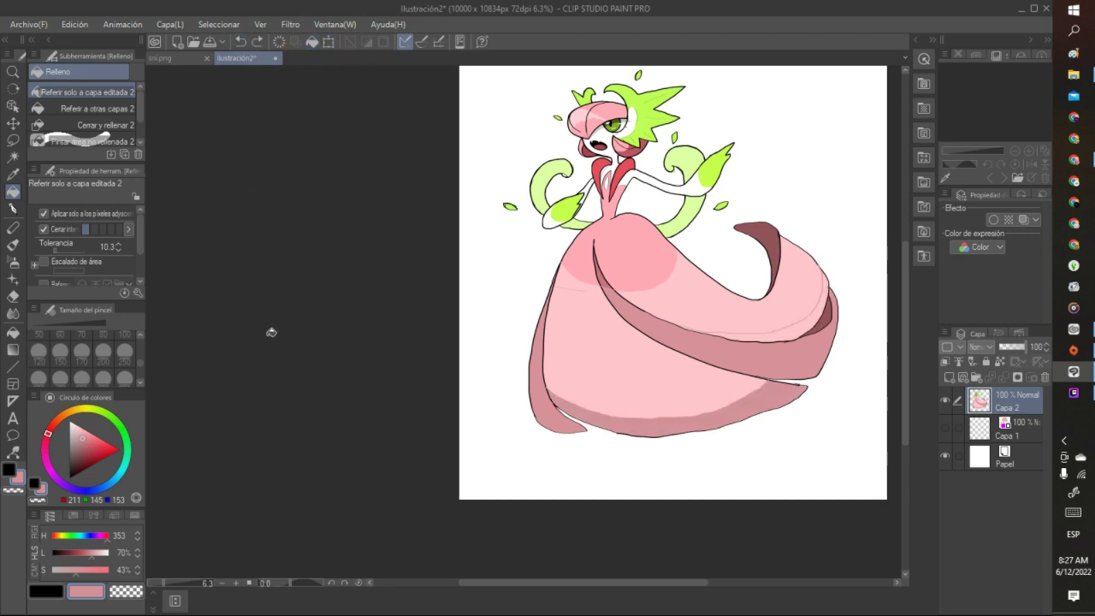
{"action": "left_click", "coordinate": [242, 44]}
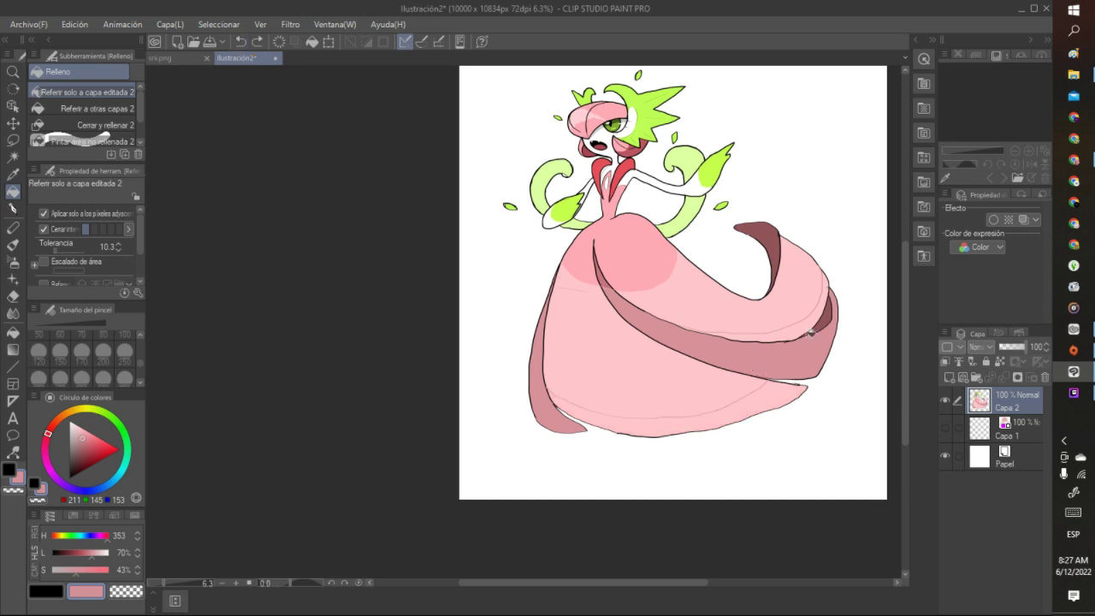
{"action": "left_click", "coordinate": [808, 318]}
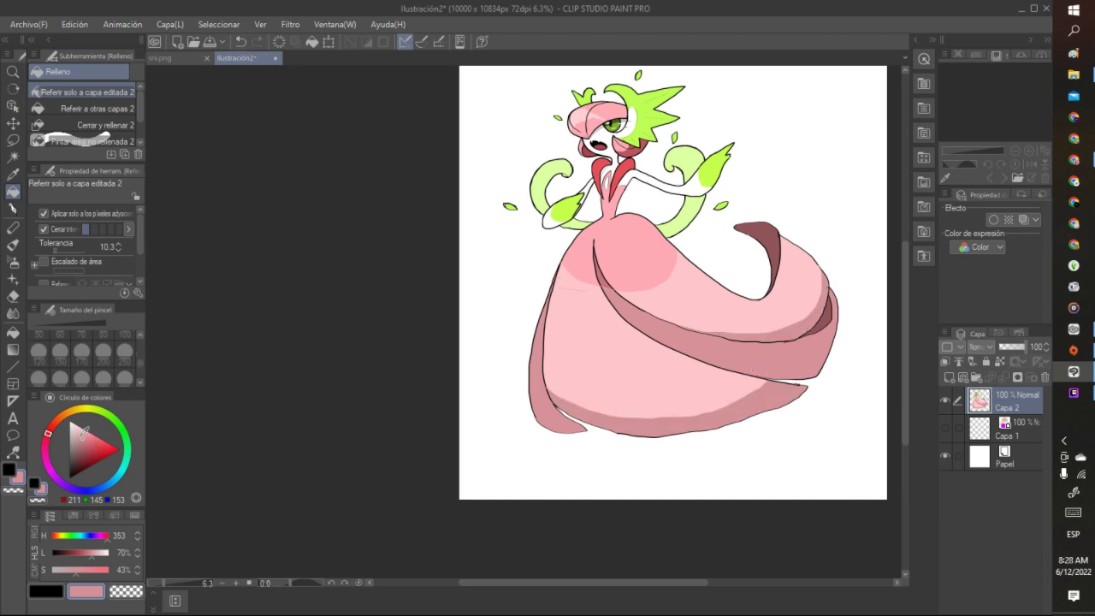
Lighten the shadow colour to RGB 229, 163, 171 and refill the strips along the front hem and the train's lower edge
{"action": "left_click", "coordinate": [83, 432]}
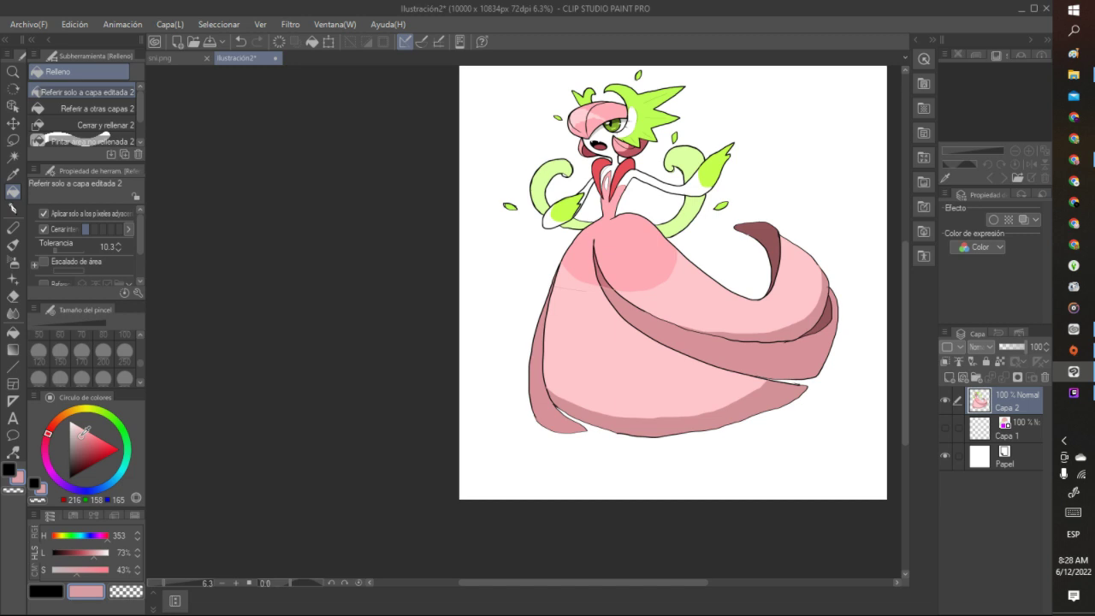
{"action": "left_click", "coordinate": [83, 432]}
{"action": "left_click", "coordinate": [807, 319]}
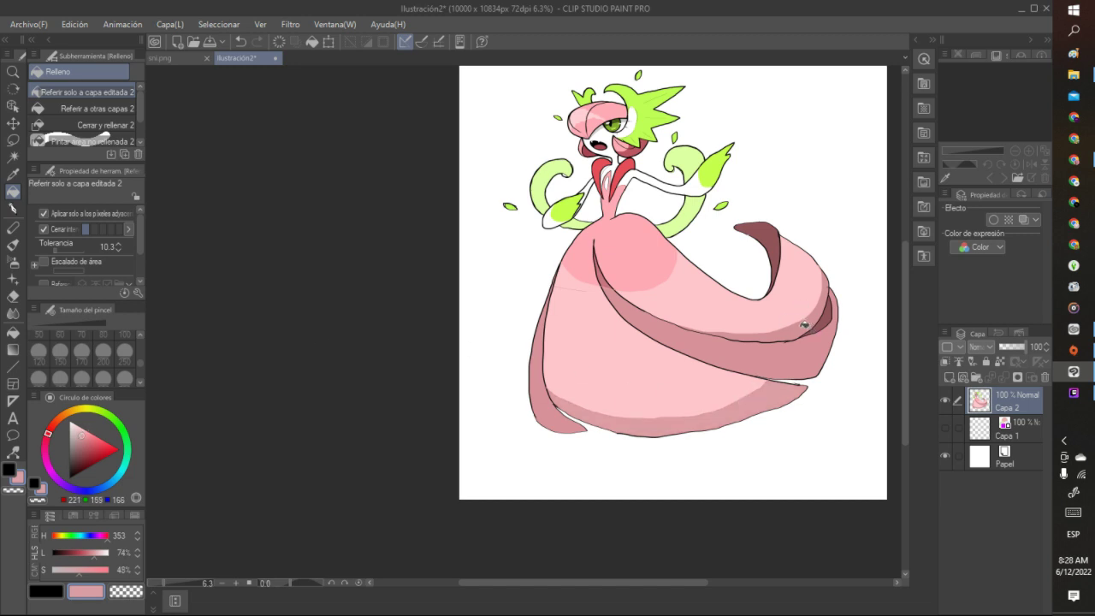
{"action": "left_click", "coordinate": [83, 432]}
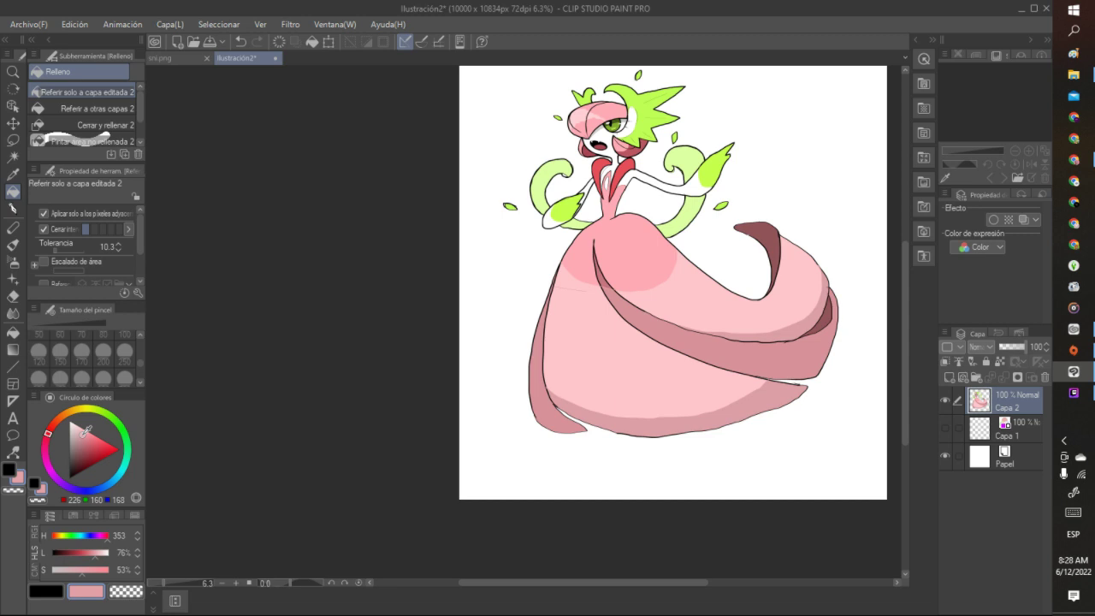
{"action": "left_click", "coordinate": [84, 432]}
{"action": "scroll", "coordinate": [855, 282], "scroll_direction": "down", "scroll_amount": 3}
{"action": "scroll", "coordinate": [830, 351], "scroll_direction": "up", "scroll_amount": 3}
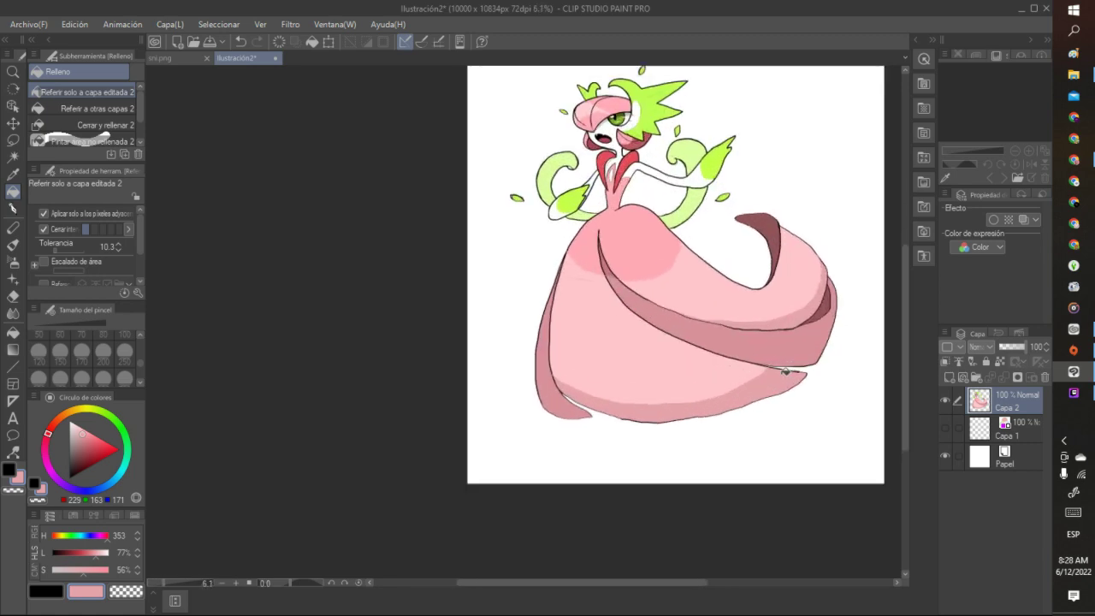
Sample the front panel's light pink and paint over the stray line just below the darker pink waist area with the marker
{"action": "scroll", "coordinate": [750, 353], "scroll_direction": "down", "scroll_amount": 3}
{"action": "scroll", "coordinate": [619, 295], "scroll_direction": "up", "scroll_amount": 4}
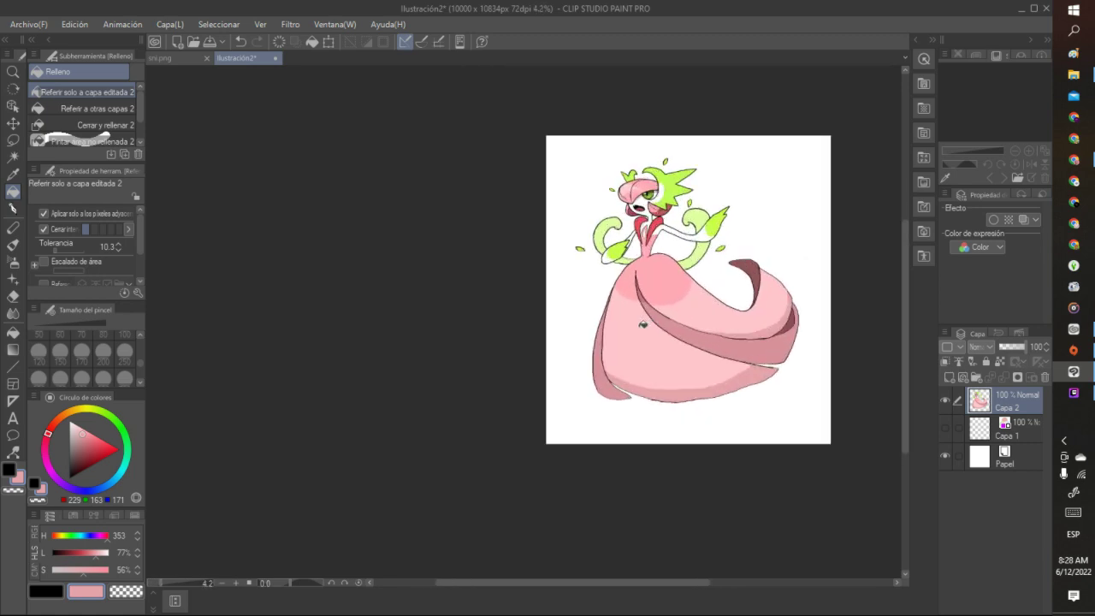
{"action": "scroll", "coordinate": [620, 295], "scroll_direction": "up", "scroll_amount": 2}
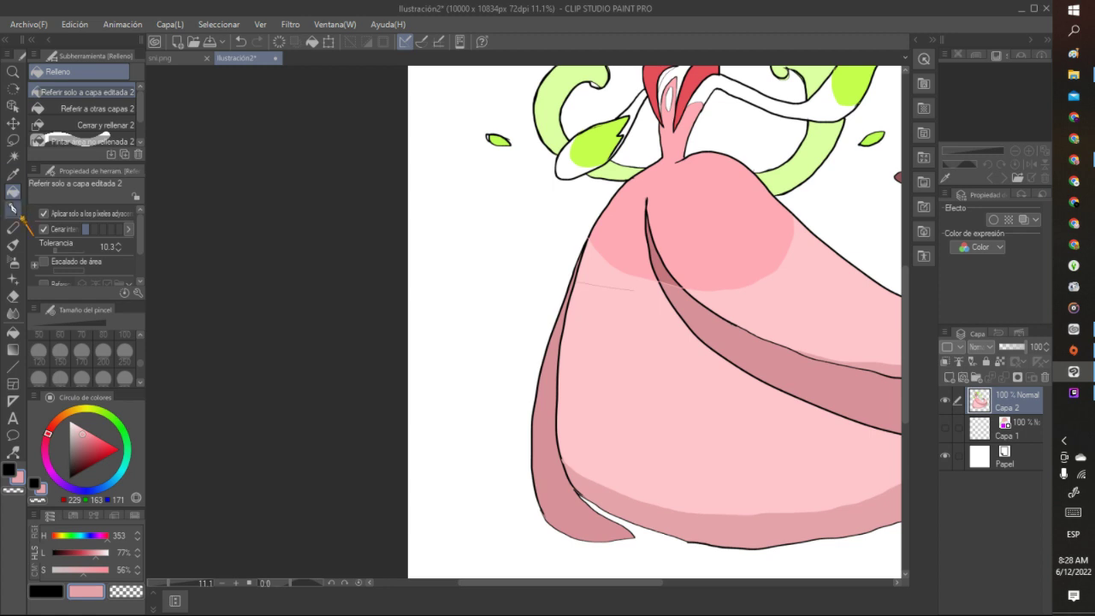
{"action": "left_click", "coordinate": [13, 207]}
{"action": "left_click", "coordinate": [645, 362], "text": "alt"}
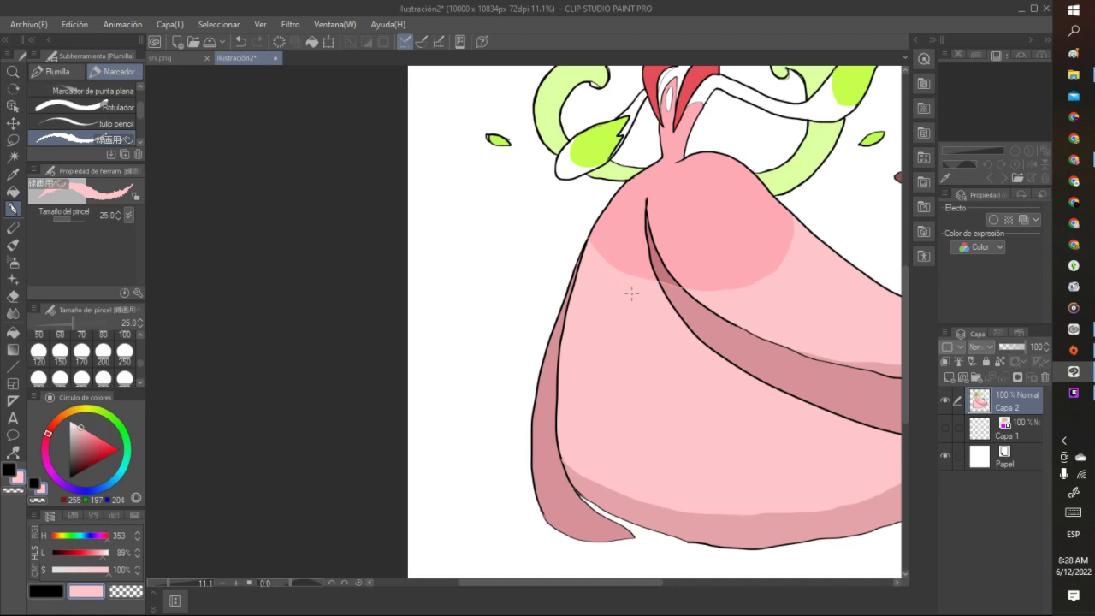
Retrace the front panel's lower hem in black with the size 25 marker, thickening it from beside the curved side strip into the bottom edge
{"action": "scroll", "coordinate": [853, 283], "scroll_direction": "down", "scroll_amount": 5}
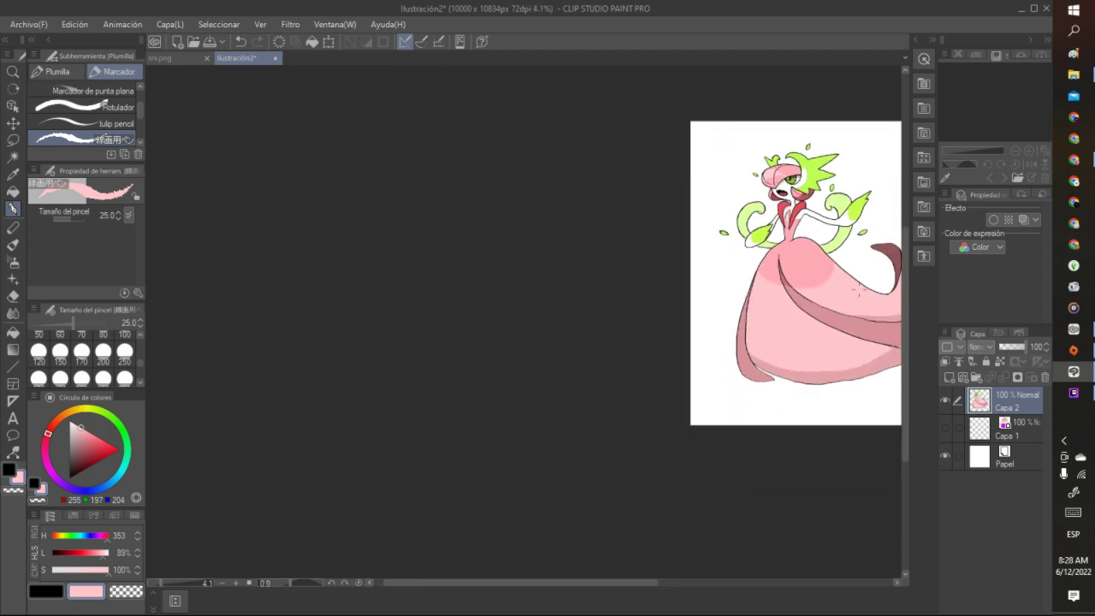
{"action": "scroll", "coordinate": [768, 350], "scroll_direction": "up", "scroll_amount": 3}
{"action": "scroll", "coordinate": [693, 367], "scroll_direction": "up", "scroll_amount": 2}
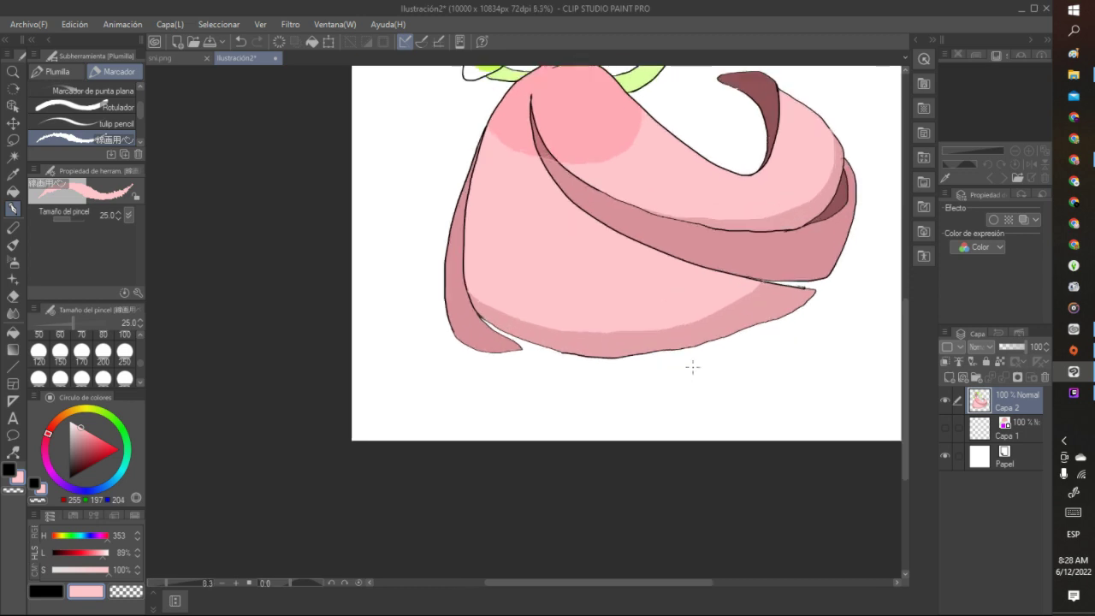
{"action": "key", "text": "x"}
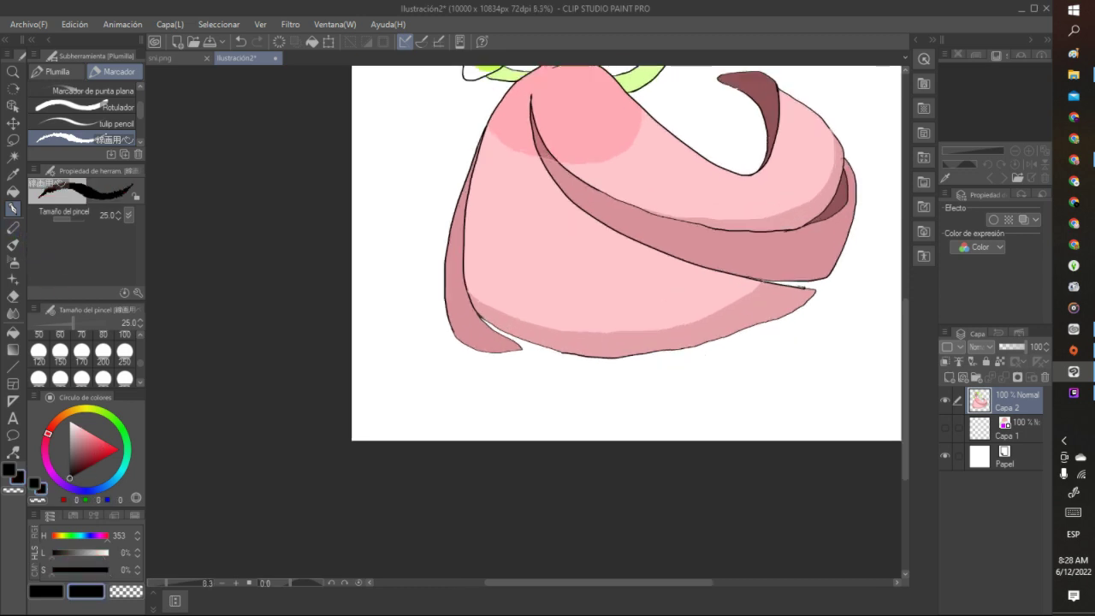
{"action": "mouse_move", "coordinate": [484, 313]}
{"action": "left_mouse_down"}
{"action": "mouse_move", "coordinate": [491, 327]}
{"action": "mouse_move", "coordinate": [577, 359]}
{"action": "left_mouse_up"}
{"action": "scroll", "coordinate": [575, 354], "scroll_direction": "up", "scroll_amount": 1}
{"action": "scroll", "coordinate": [587, 343], "scroll_direction": "up", "scroll_amount": 5}
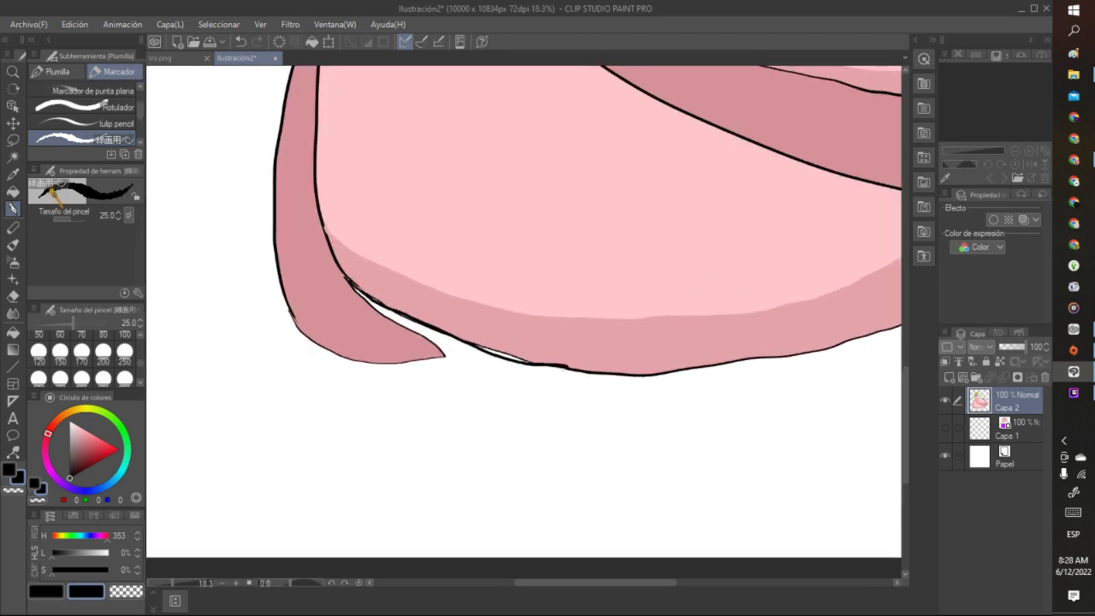
{"action": "left_click", "coordinate": [241, 41]}
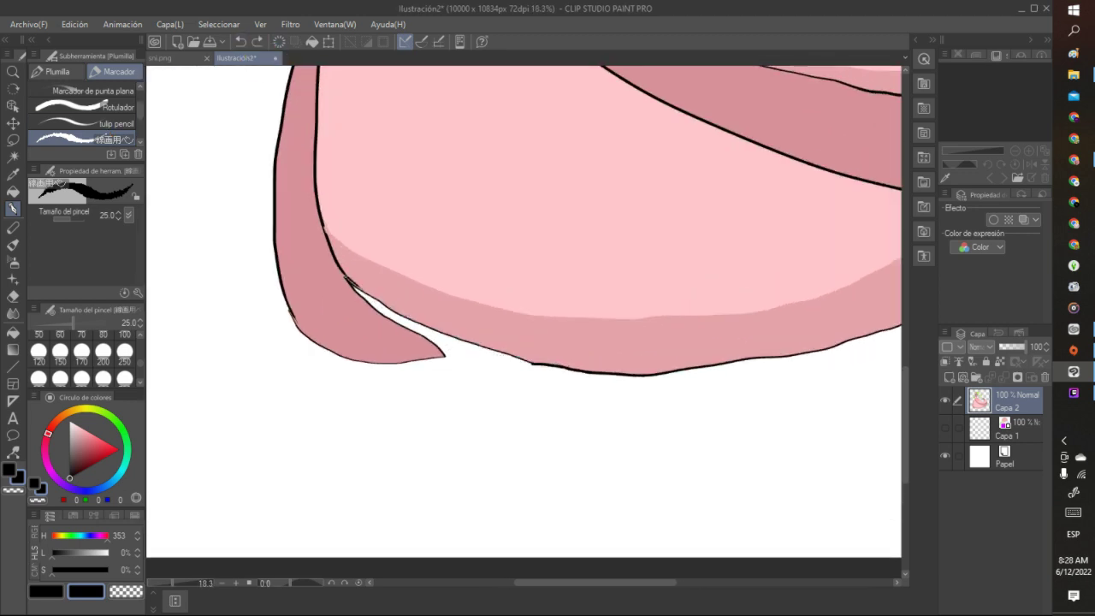
{"action": "left_click_drag", "start_coordinate": [358, 284], "coordinate": [419, 320]}
{"action": "key", "text": "ctrl+z"}
{"action": "mouse_move", "coordinate": [347, 281]}
{"action": "left_mouse_down"}
{"action": "mouse_move", "coordinate": [450, 338]}
{"action": "mouse_move", "coordinate": [556, 368]}
{"action": "left_mouse_up"}
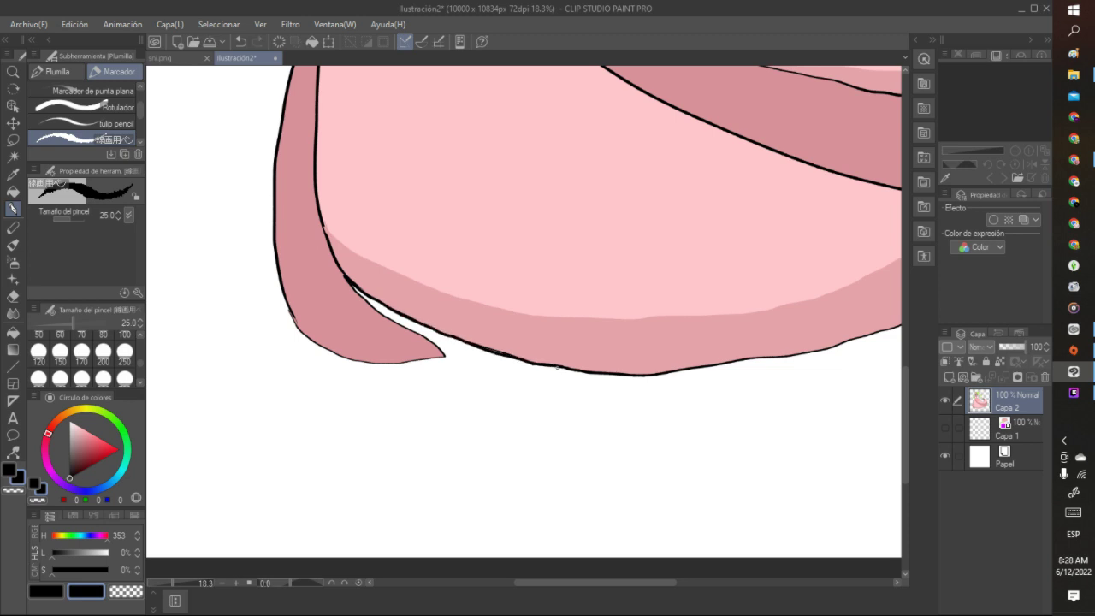
{"action": "scroll", "coordinate": [557, 365], "scroll_direction": "up", "scroll_amount": 2}
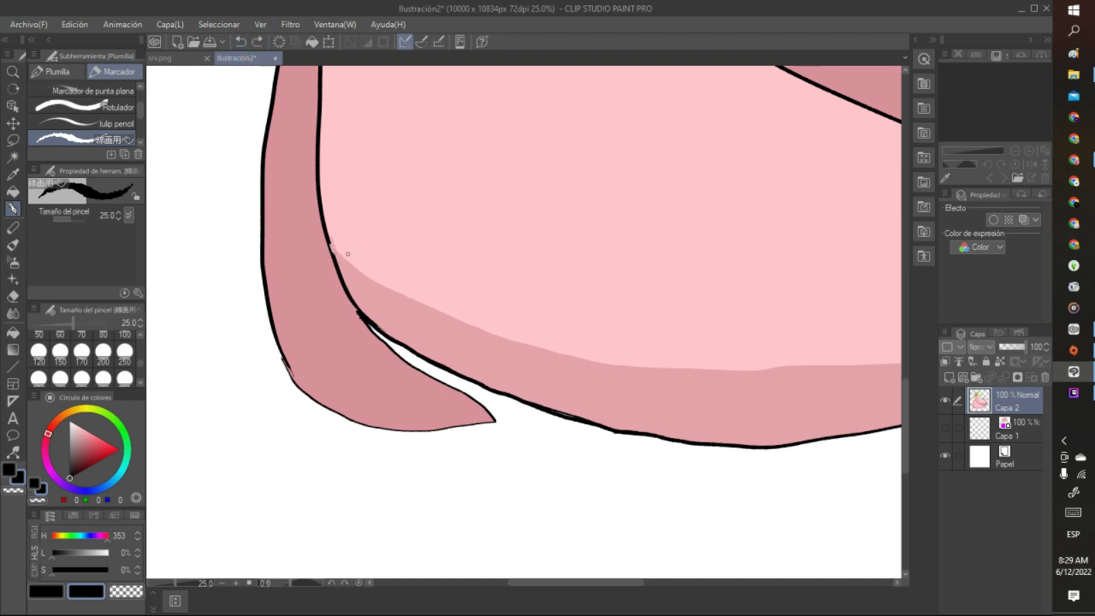
Retrace the curved side strip's inner edge down to its pointed tip in black and trim the stray ink around the tip
{"action": "mouse_move", "coordinate": [328, 245]}
{"action": "left_mouse_down"}
{"action": "mouse_move", "coordinate": [383, 346]}
{"action": "mouse_move", "coordinate": [502, 417]}
{"action": "mouse_move", "coordinate": [473, 429]}
{"action": "left_mouse_up"}
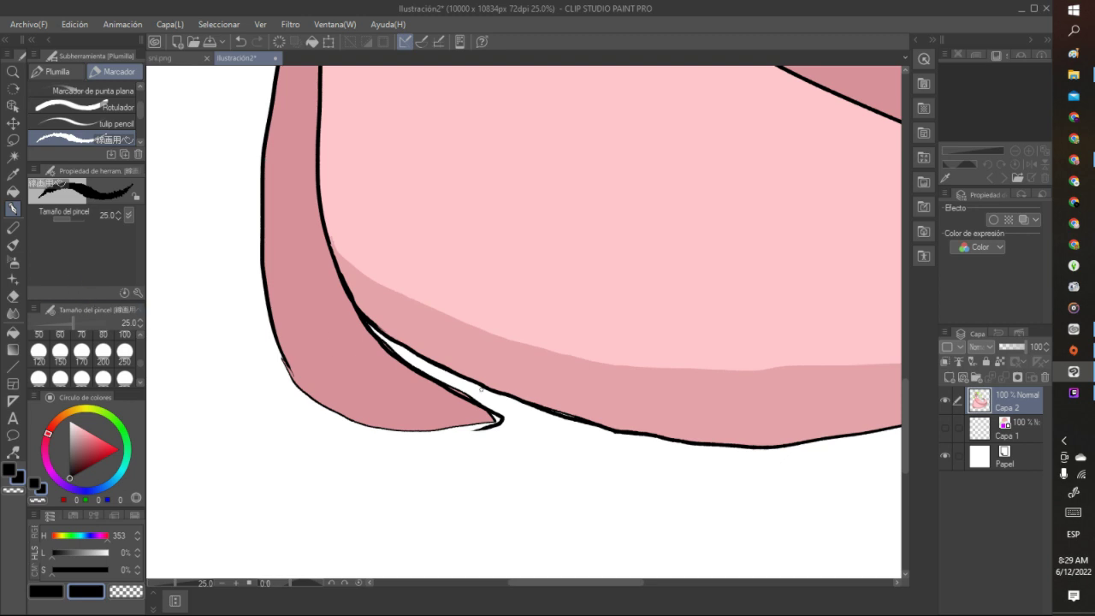
{"action": "left_click", "coordinate": [137, 590]}
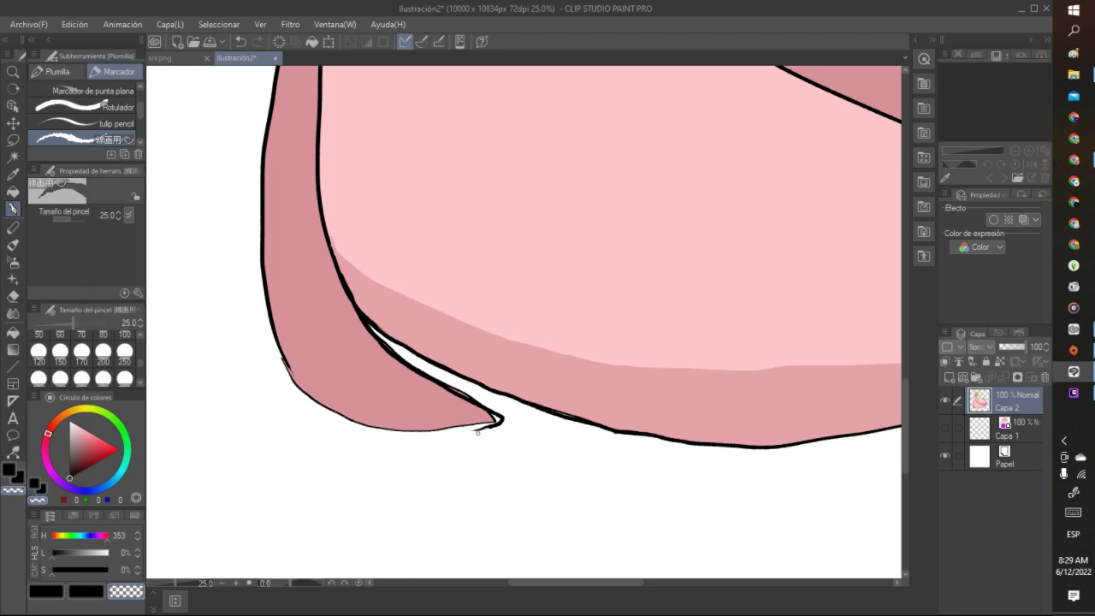
{"action": "left_click_drag", "start_coordinate": [477, 433], "coordinate": [502, 423]}
{"action": "key", "text": "x"}
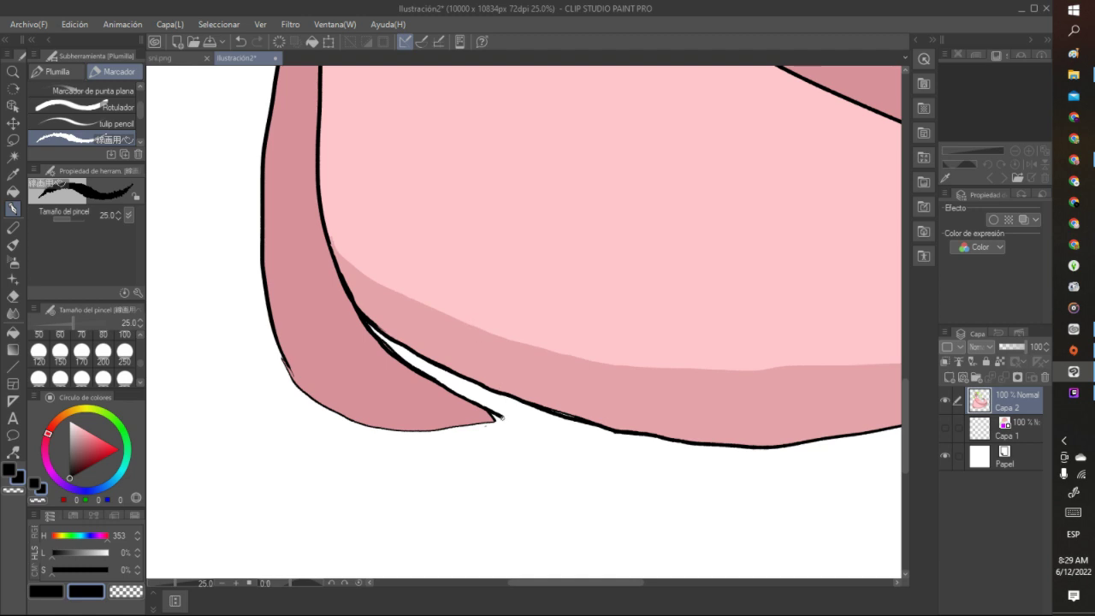
{"action": "left_click_drag", "start_coordinate": [486, 425], "coordinate": [491, 420]}
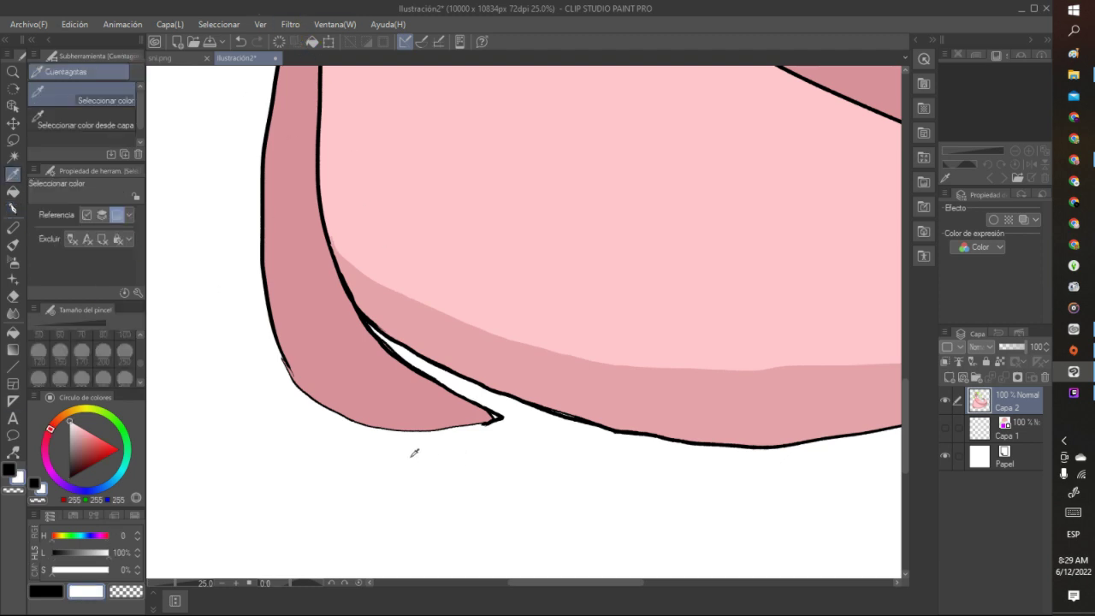
{"action": "key", "text": "x"}
{"action": "left_click_drag", "start_coordinate": [474, 430], "coordinate": [493, 421]}
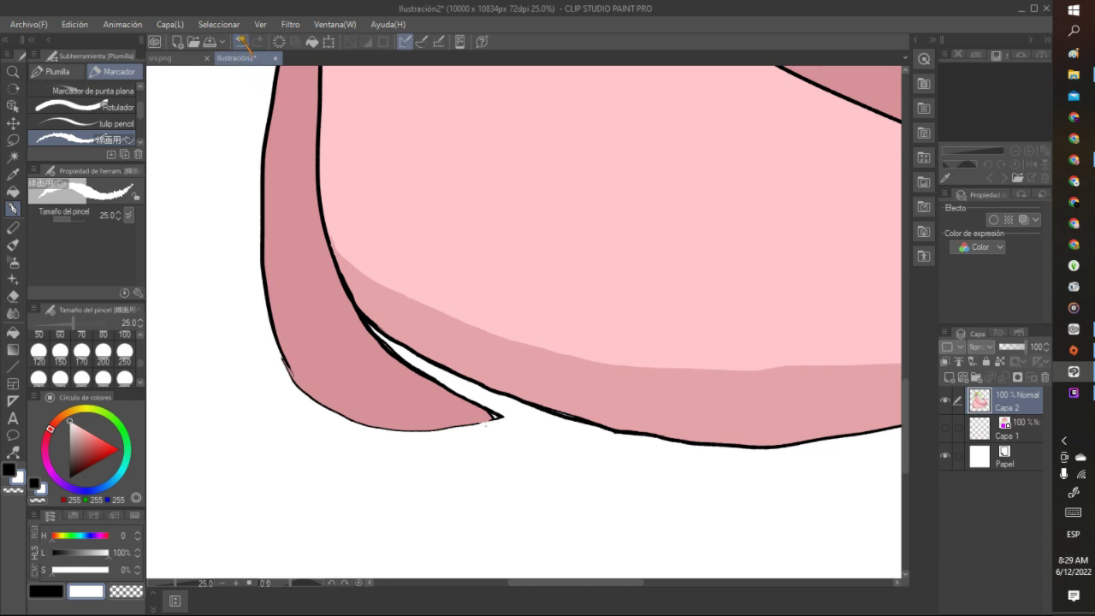
{"action": "key", "text": "ctrl+z"}
{"action": "left_click_drag", "start_coordinate": [476, 429], "coordinate": [504, 420]}
Touch up the side strip's tip with its own sampled pink and retrace the strip's outer lower edge in black
{"action": "left_click", "coordinate": [71, 475]}
{"action": "left_click", "coordinate": [13, 173]}
{"action": "left_click", "coordinate": [295, 299]}
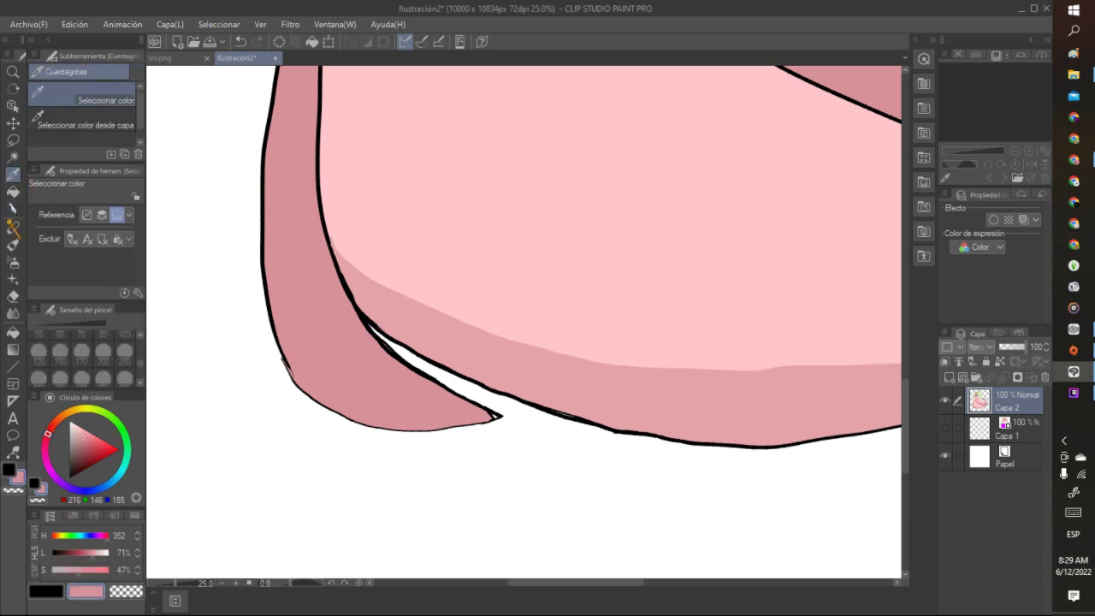
{"action": "left_click", "coordinate": [13, 207]}
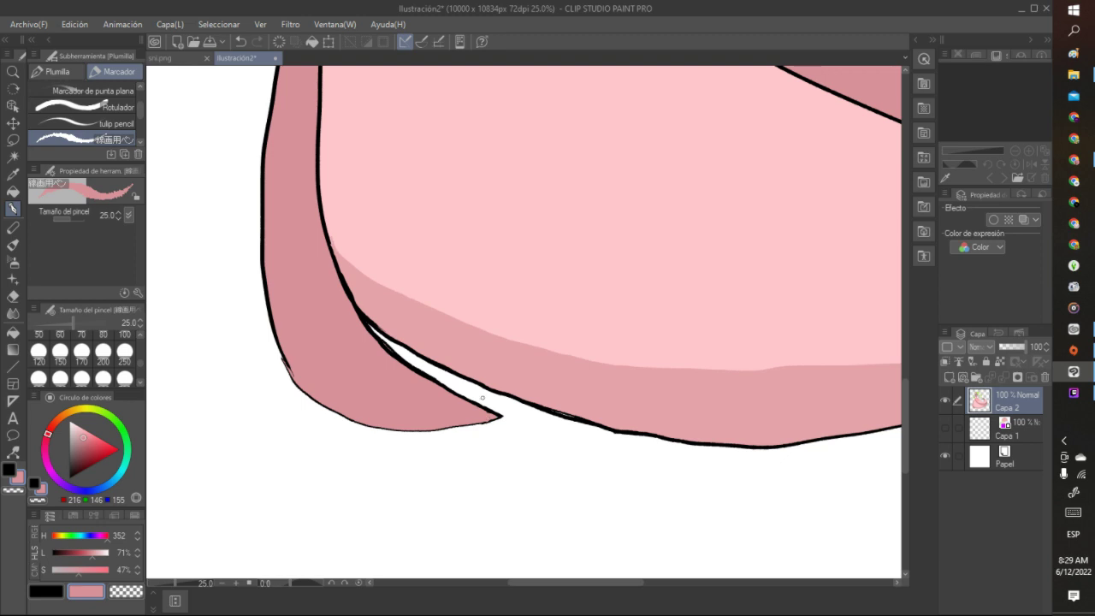
{"action": "left_click", "coordinate": [69, 477]}
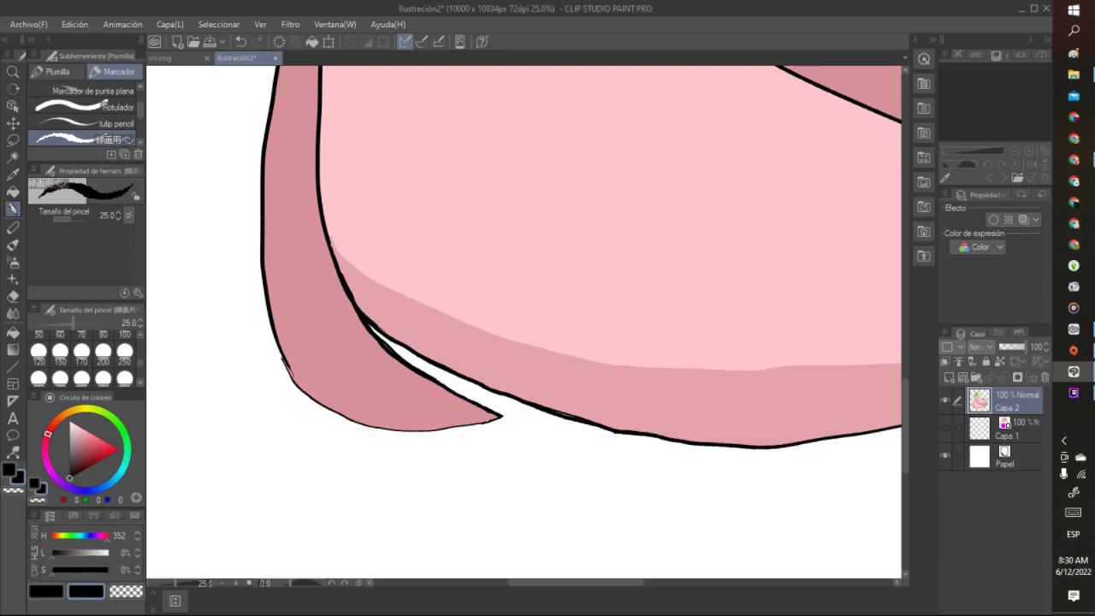
{"action": "mouse_move", "coordinate": [279, 352]}
{"action": "left_mouse_down"}
{"action": "mouse_move", "coordinate": [304, 390]}
{"action": "mouse_move", "coordinate": [360, 425]}
{"action": "mouse_move", "coordinate": [447, 430]}
{"action": "mouse_move", "coordinate": [500, 411]}
{"action": "left_mouse_up"}
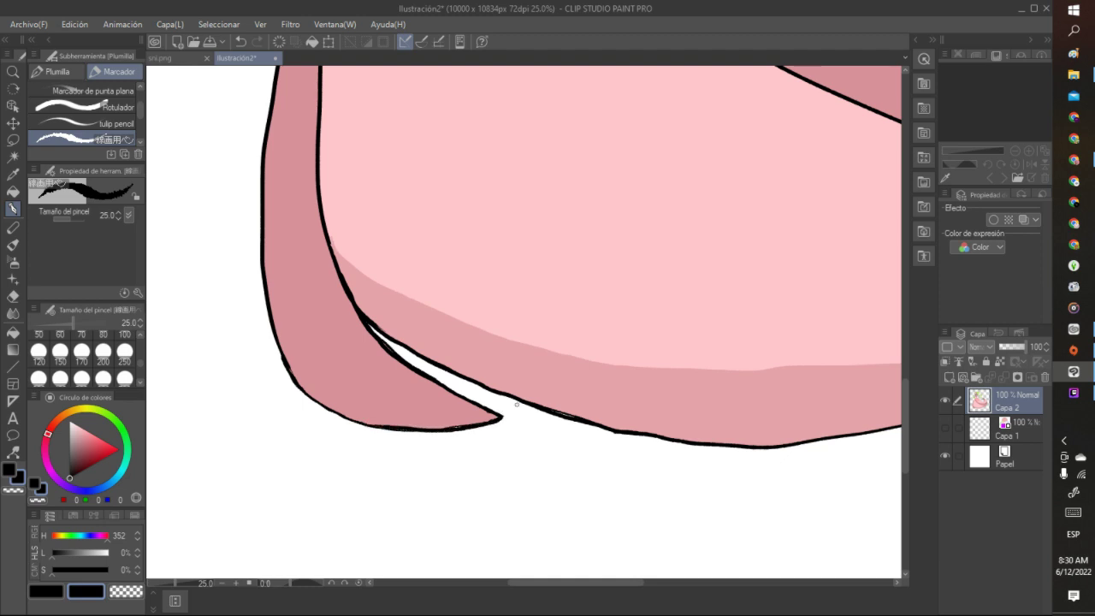
Sample the pink of the gown's wrapping band and darken the marker colour to RGB 184, 122, 130
{"action": "scroll", "coordinate": [516, 403], "scroll_direction": "down", "scroll_amount": 10}
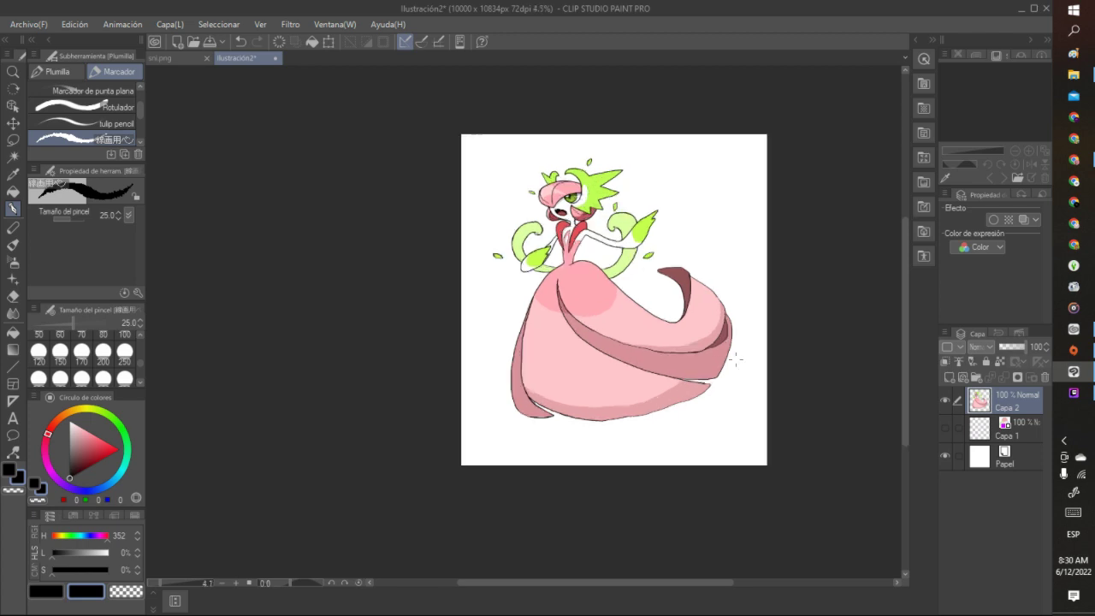
{"action": "scroll", "coordinate": [735, 360], "scroll_direction": "up", "scroll_amount": 6}
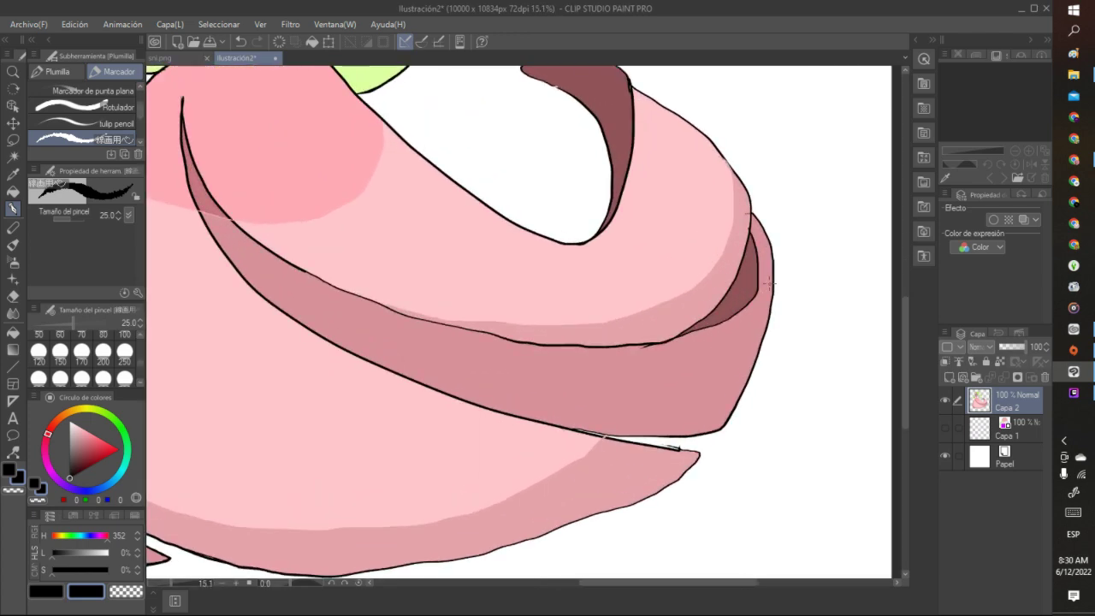
{"action": "key", "text": "i"}
{"action": "left_click", "coordinate": [672, 354]}
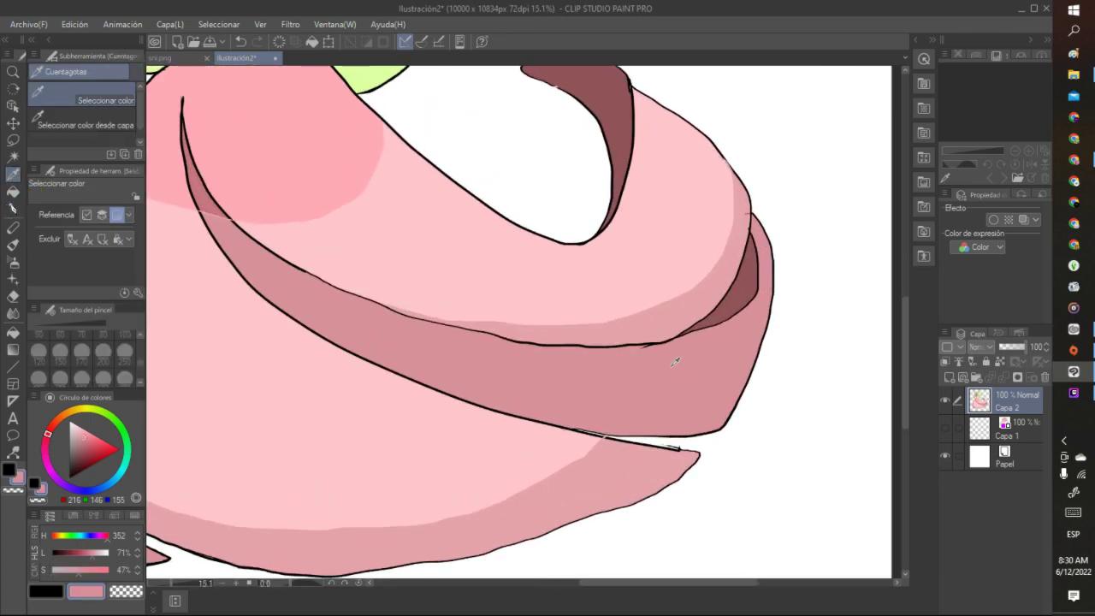
{"action": "left_click", "coordinate": [14, 209]}
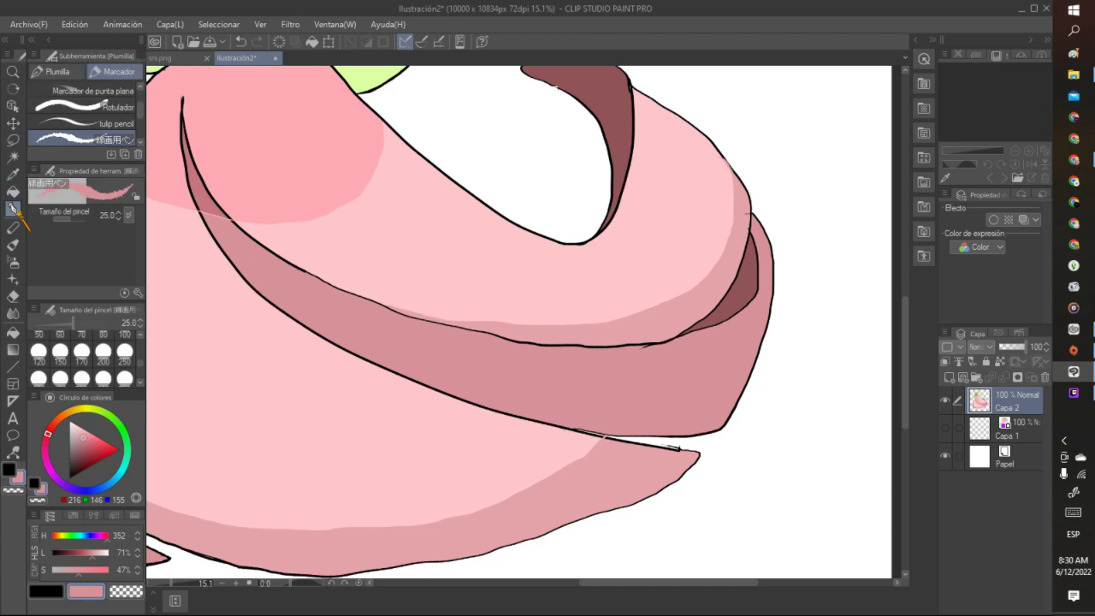
{"action": "left_click", "coordinate": [82, 440]}
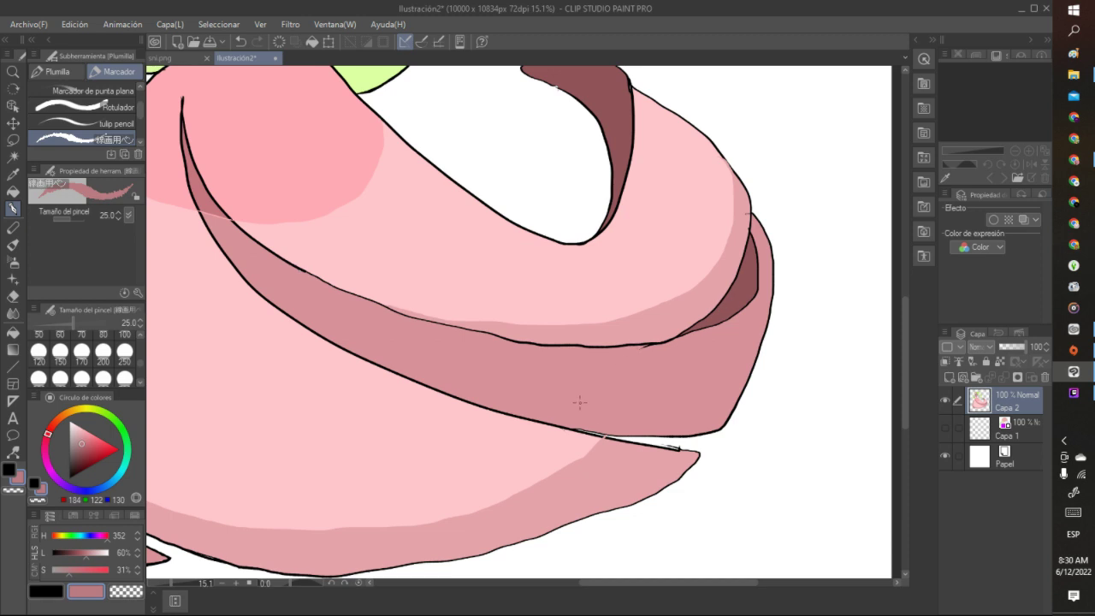
{"action": "left_click_drag", "start_coordinate": [605, 437], "coordinate": [646, 348]}
{"action": "left_click", "coordinate": [12, 191]}
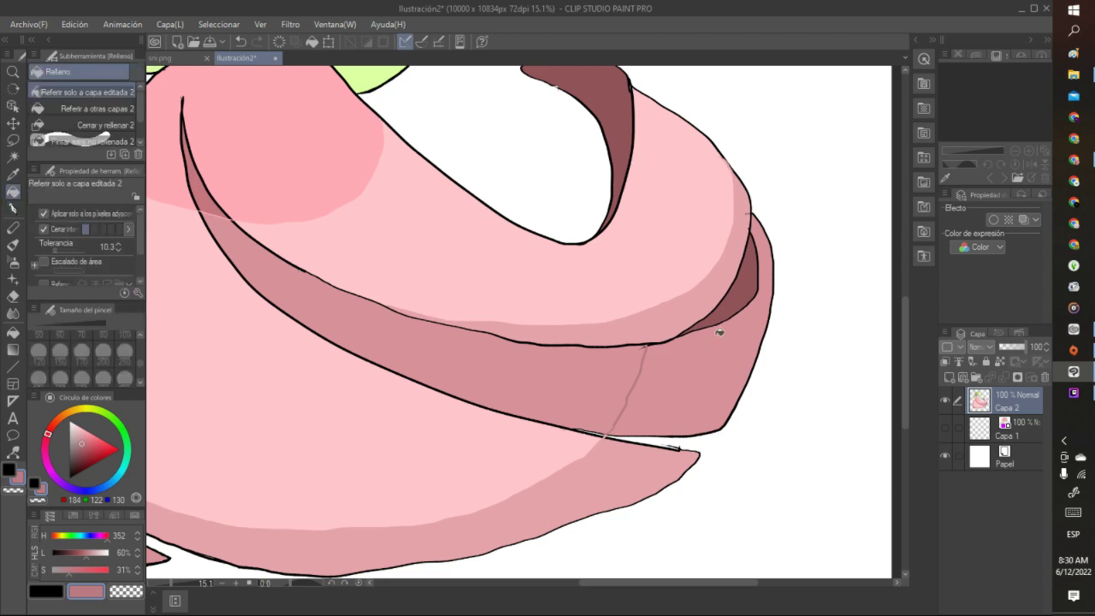
{"action": "scroll", "coordinate": [718, 332], "scroll_direction": "down", "scroll_amount": 8}
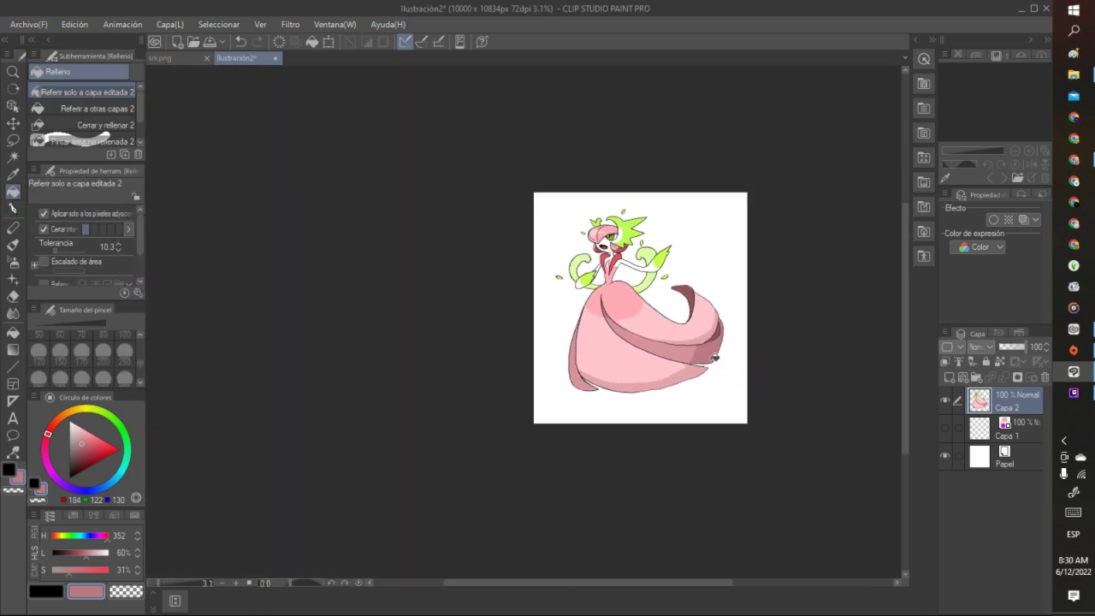
{"action": "scroll", "coordinate": [714, 358], "scroll_direction": "up", "scroll_amount": 8}
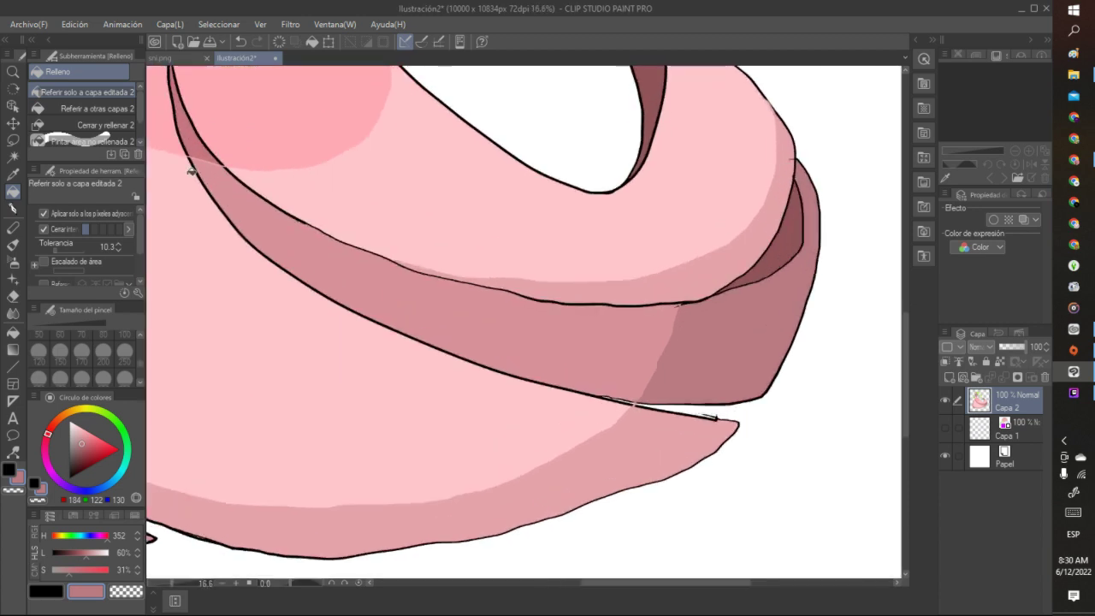
{"action": "left_click", "coordinate": [240, 43]}
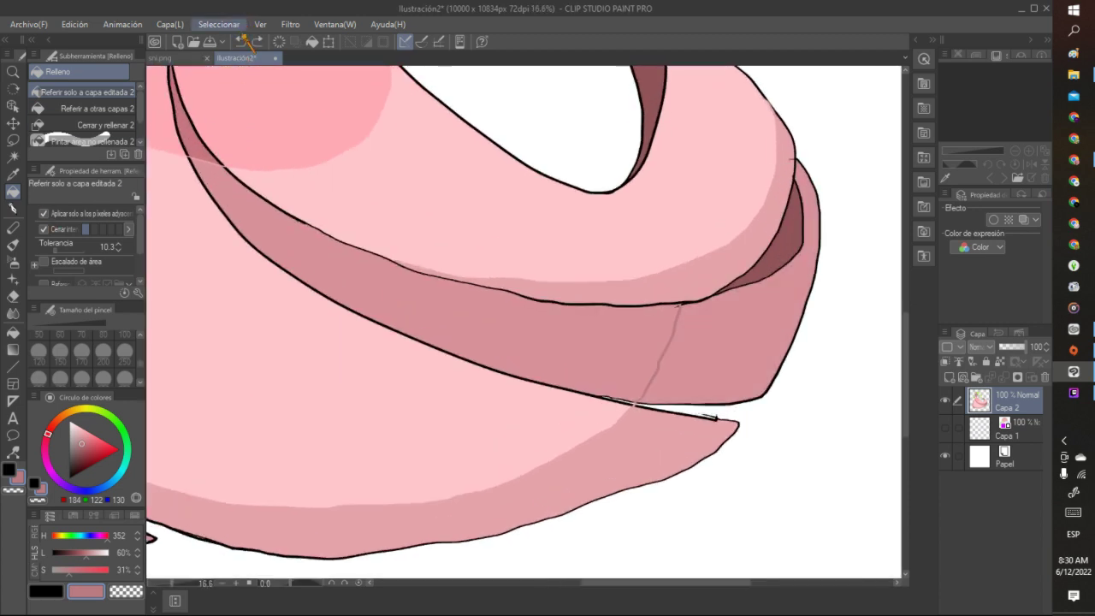
{"action": "left_click", "coordinate": [240, 42]}
Draw a curved shadow boundary across the band, continuing the front panel's shadow edge, and fill the band's outer end with the darker pink
{"action": "left_click", "coordinate": [13, 208]}
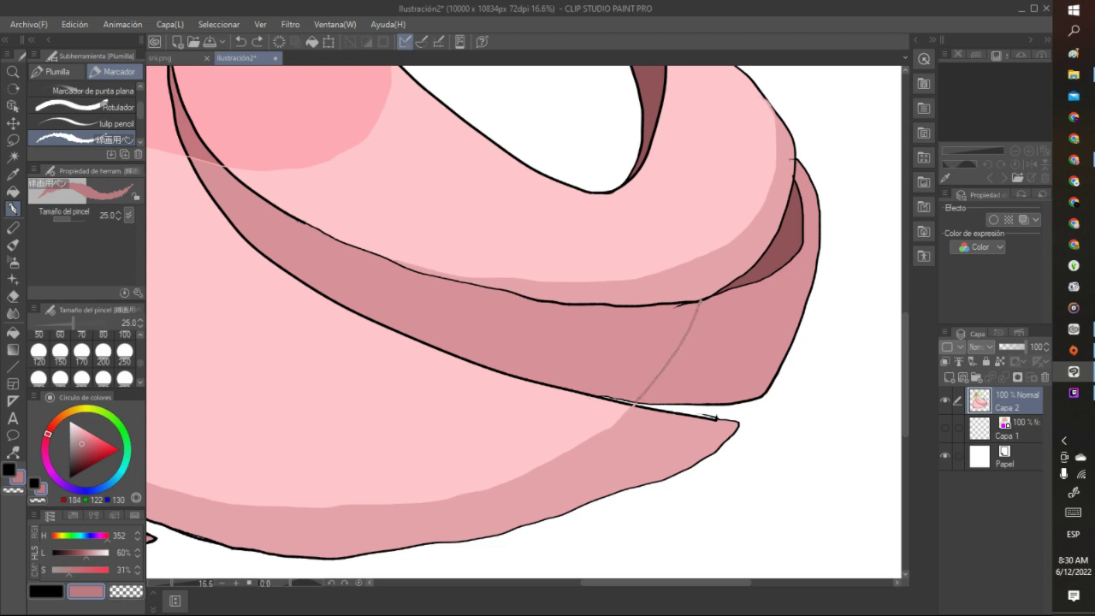
{"action": "left_click", "coordinate": [13, 190]}
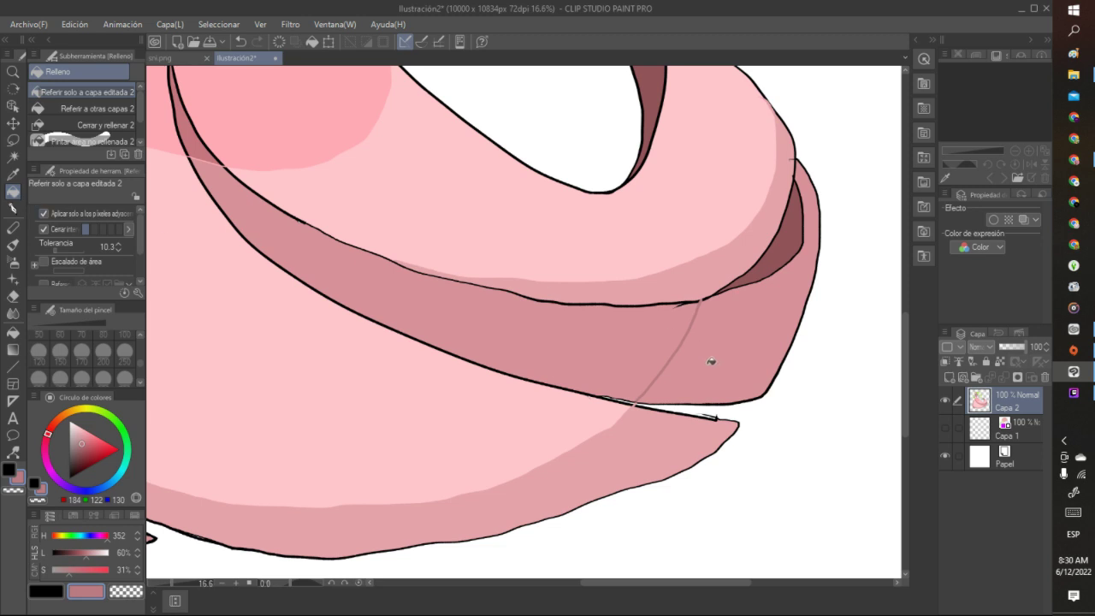
{"action": "left_click", "coordinate": [728, 339]}
{"action": "left_click", "coordinate": [728, 339]}
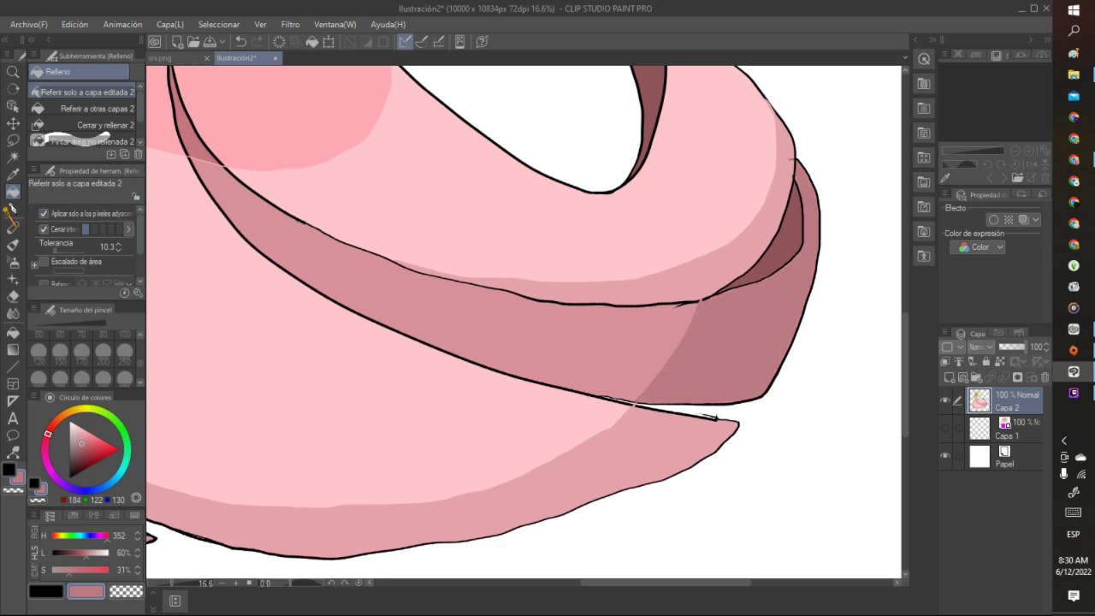
Erase the stray ink at the front panel's pointed corner and patch the black outline there and where the band's shadow meets it
{"action": "left_click", "coordinate": [13, 208]}
{"action": "left_click", "coordinate": [70, 476]}
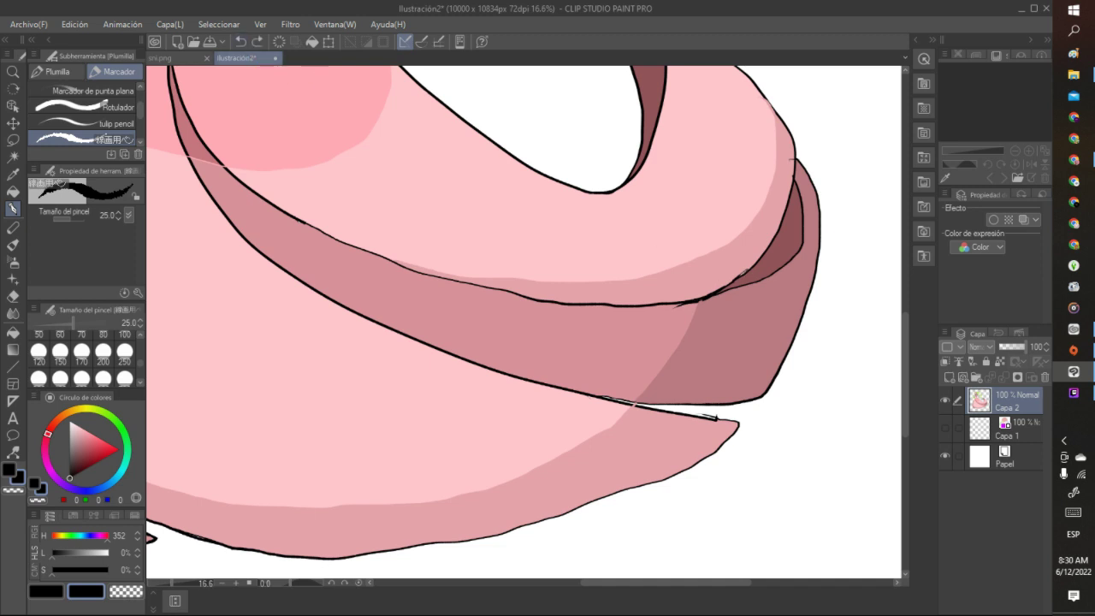
{"action": "left_click", "coordinate": [241, 41]}
{"action": "scroll", "coordinate": [758, 253], "scroll_direction": "down", "scroll_amount": 3}
{"action": "scroll", "coordinate": [762, 405], "scroll_direction": "up", "scroll_amount": 4}
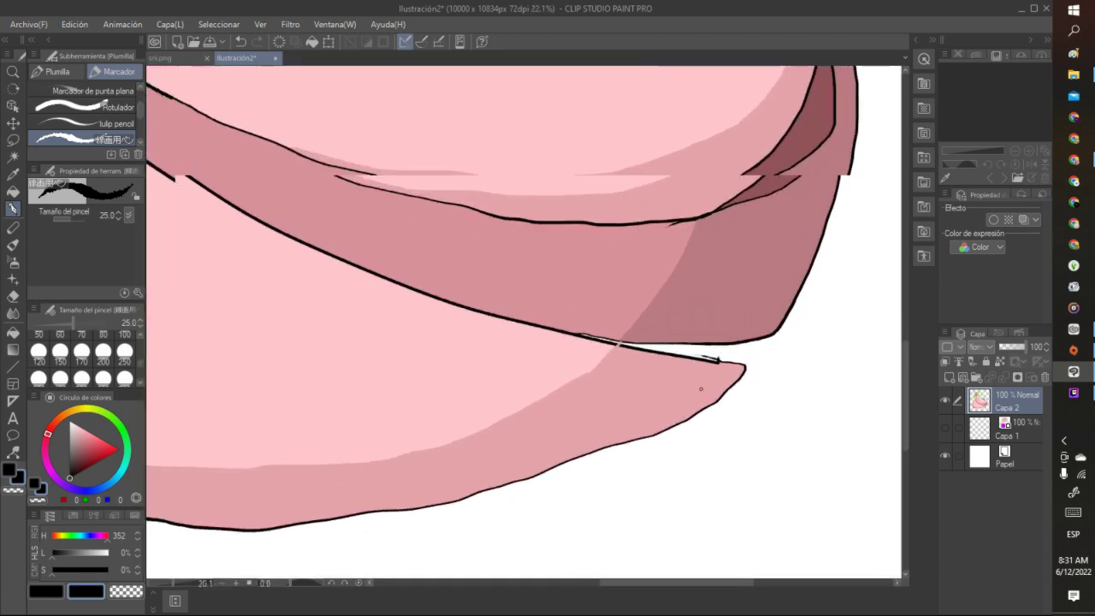
{"action": "scroll", "coordinate": [701, 389], "scroll_direction": "up", "scroll_amount": 1}
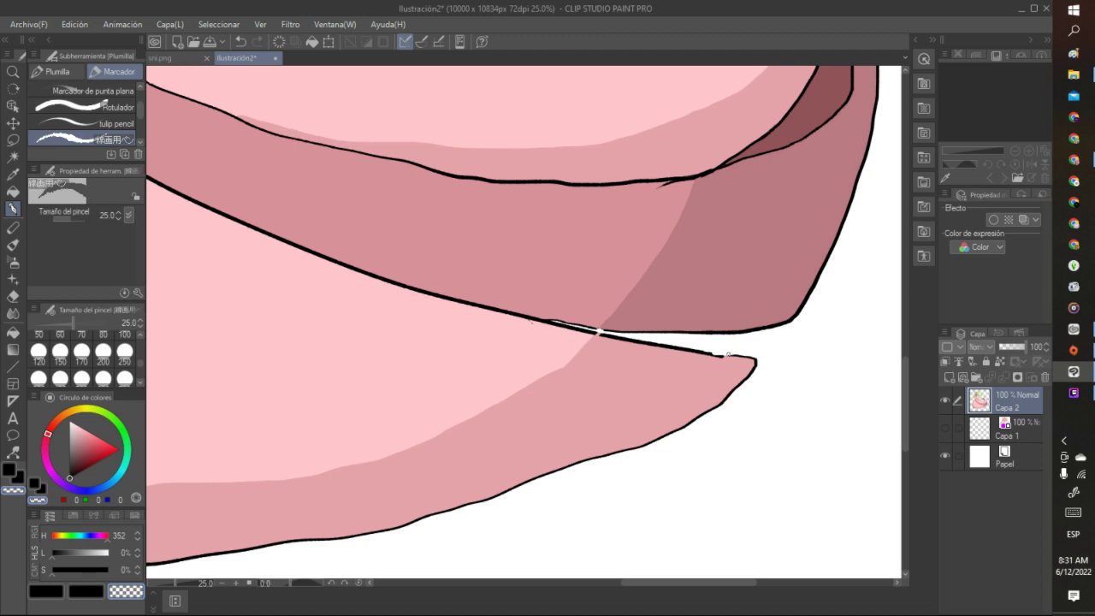
{"action": "key", "text": "c"}
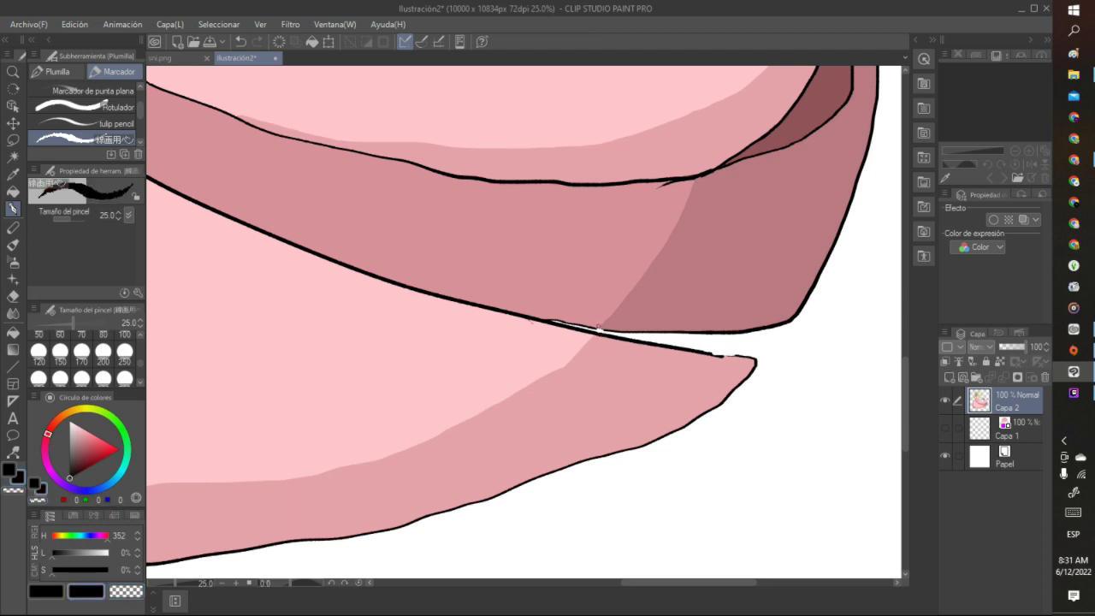
{"action": "left_click_drag", "start_coordinate": [596, 327], "coordinate": [601, 331]}
{"action": "left_click_drag", "start_coordinate": [723, 356], "coordinate": [751, 359]}
Lasso the whole character, transform the selection to shift it slightly to the left on the canvas, and deselect
{"action": "scroll", "coordinate": [739, 388], "scroll_direction": "down", "scroll_amount": 8}
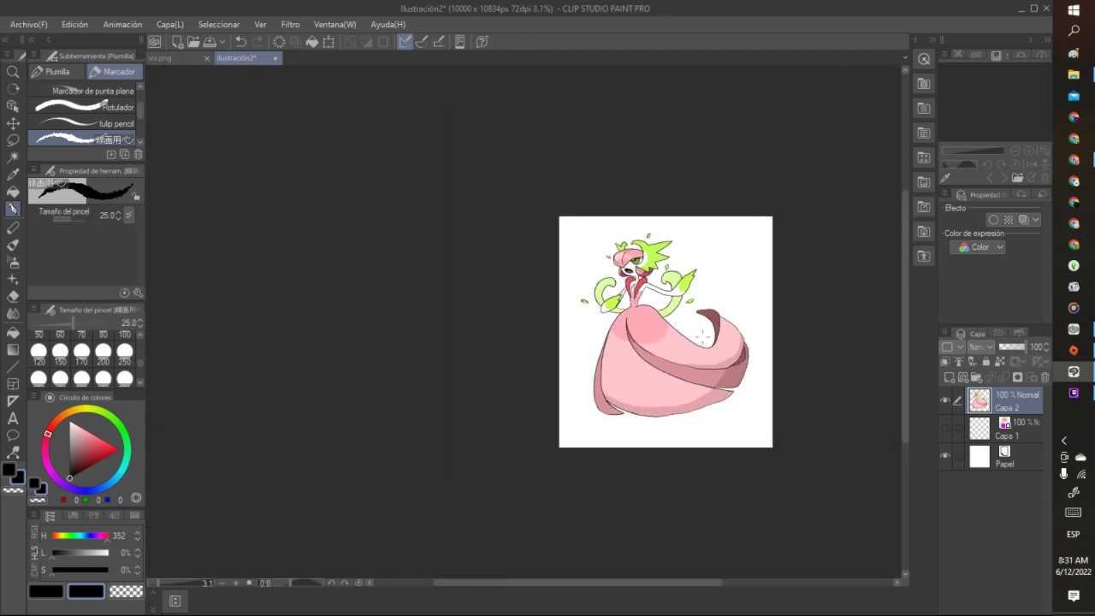
{"action": "scroll", "coordinate": [703, 336], "scroll_direction": "up", "scroll_amount": 2}
{"action": "scroll", "coordinate": [830, 250], "scroll_direction": "up", "scroll_amount": 3}
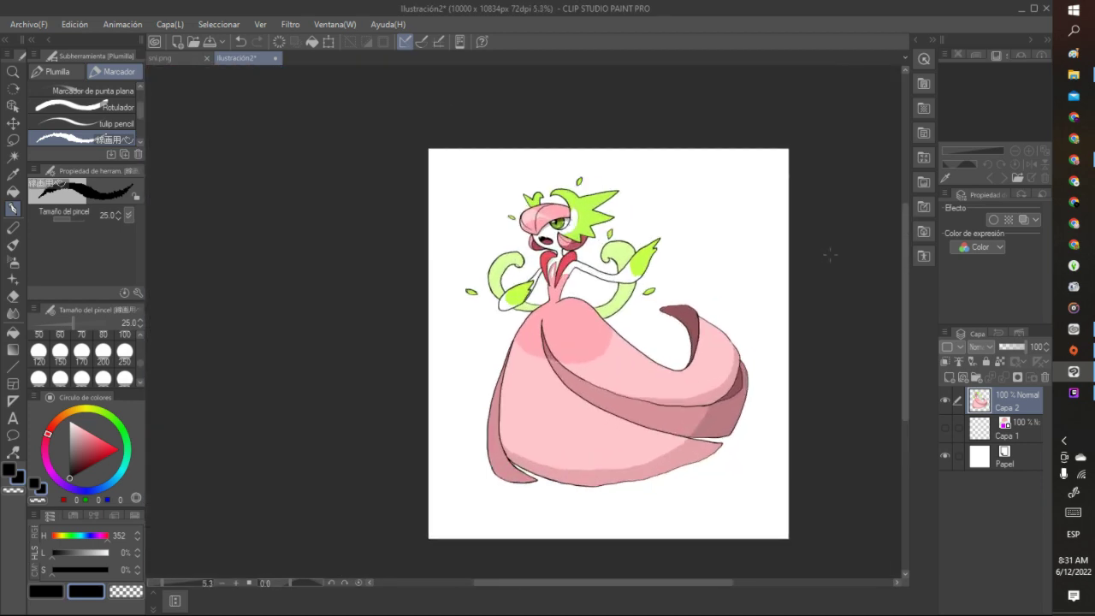
{"action": "left_click", "coordinate": [13, 140]}
{"action": "mouse_move", "coordinate": [496, 159]}
{"action": "left_mouse_down"}
{"action": "mouse_move", "coordinate": [450, 223]}
{"action": "mouse_move", "coordinate": [445, 454]}
{"action": "mouse_move", "coordinate": [471, 510]}
{"action": "mouse_move", "coordinate": [683, 505]}
{"action": "mouse_move", "coordinate": [766, 465]}
{"action": "mouse_move", "coordinate": [757, 298]}
{"action": "mouse_move", "coordinate": [682, 200]}
{"action": "mouse_move", "coordinate": [569, 159]}
{"action": "left_mouse_up"}
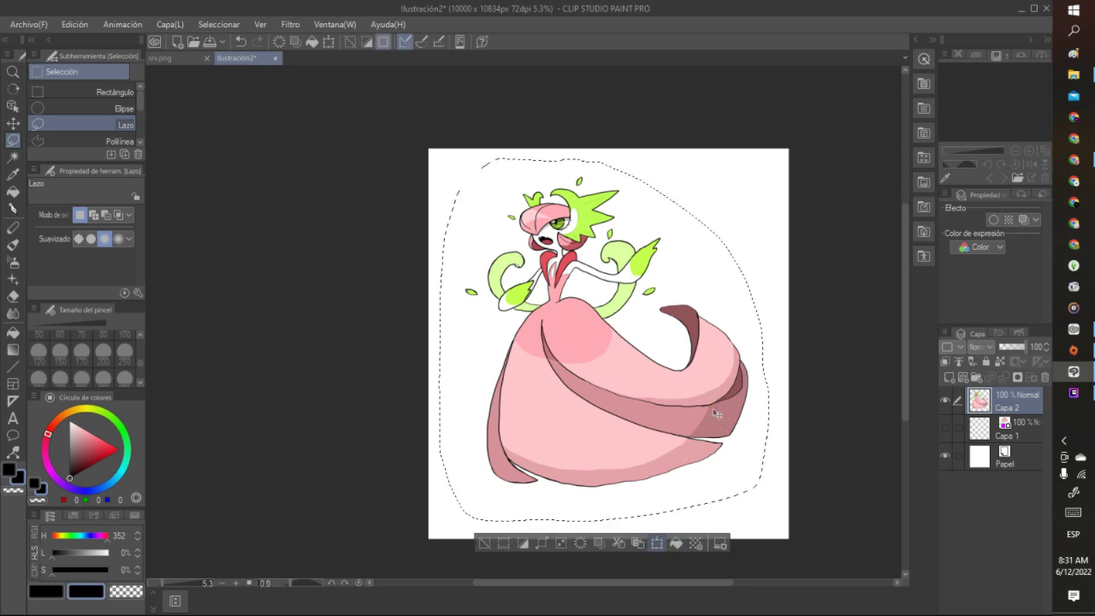
{"action": "key", "text": "ctrl+t"}
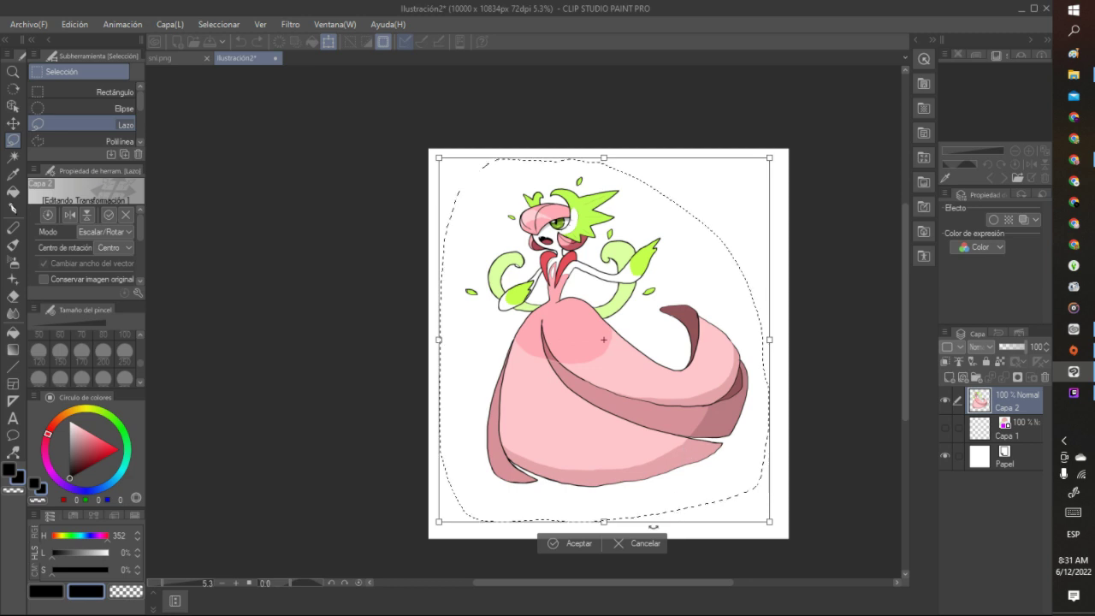
{"action": "left_click_drag", "start_coordinate": [655, 452], "coordinate": [649, 456]}
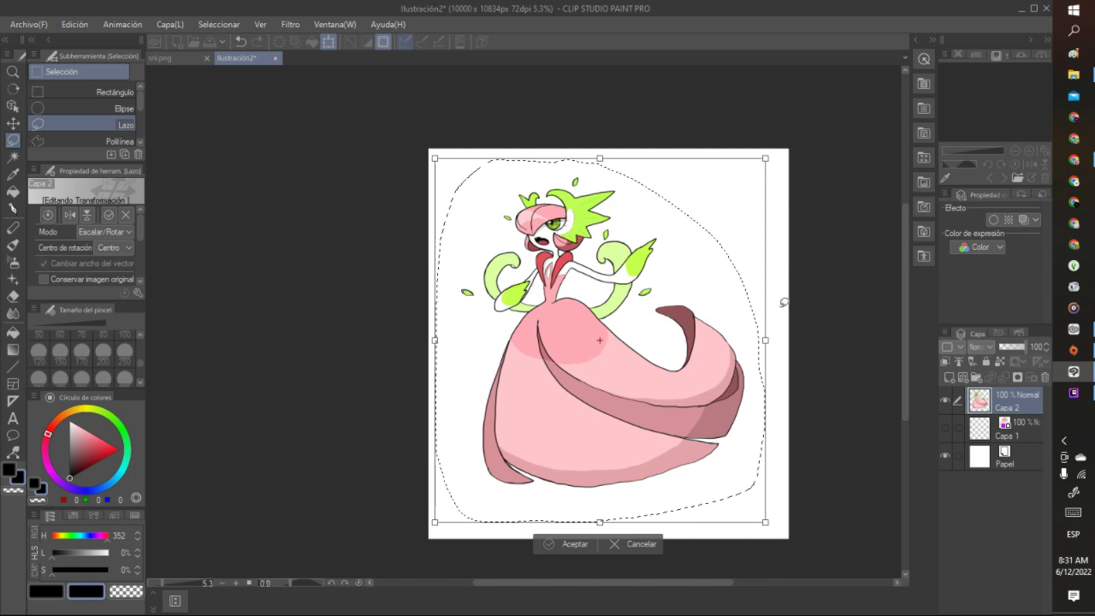
{"action": "key", "text": "ctrl+d"}
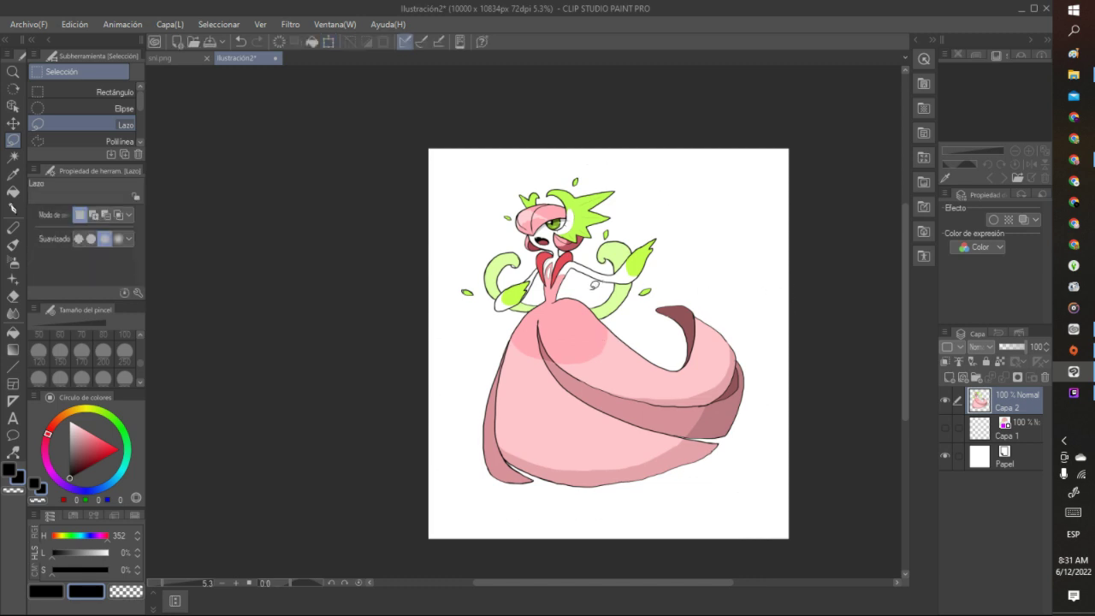
Draw a small curl in black between the waist and the raised arm's tendril, and fill it with the tendrils' light green, RGB 221, 255, 163
{"action": "scroll", "coordinate": [593, 286], "scroll_direction": "up", "scroll_amount": 1}
{"action": "scroll", "coordinate": [593, 287], "scroll_direction": "up", "scroll_amount": 3}
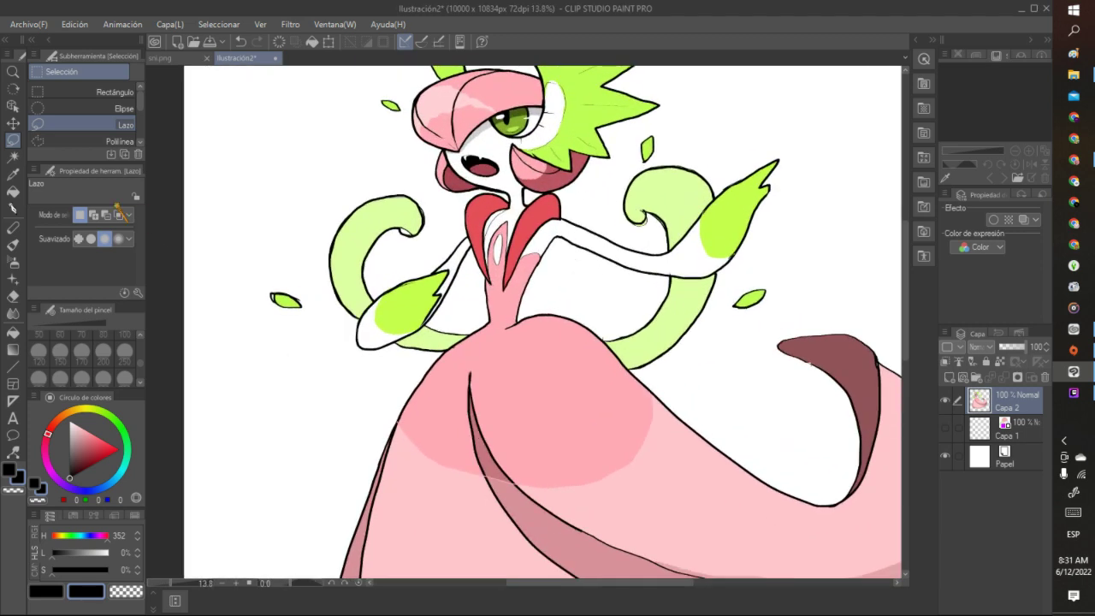
{"action": "left_click", "coordinate": [13, 208]}
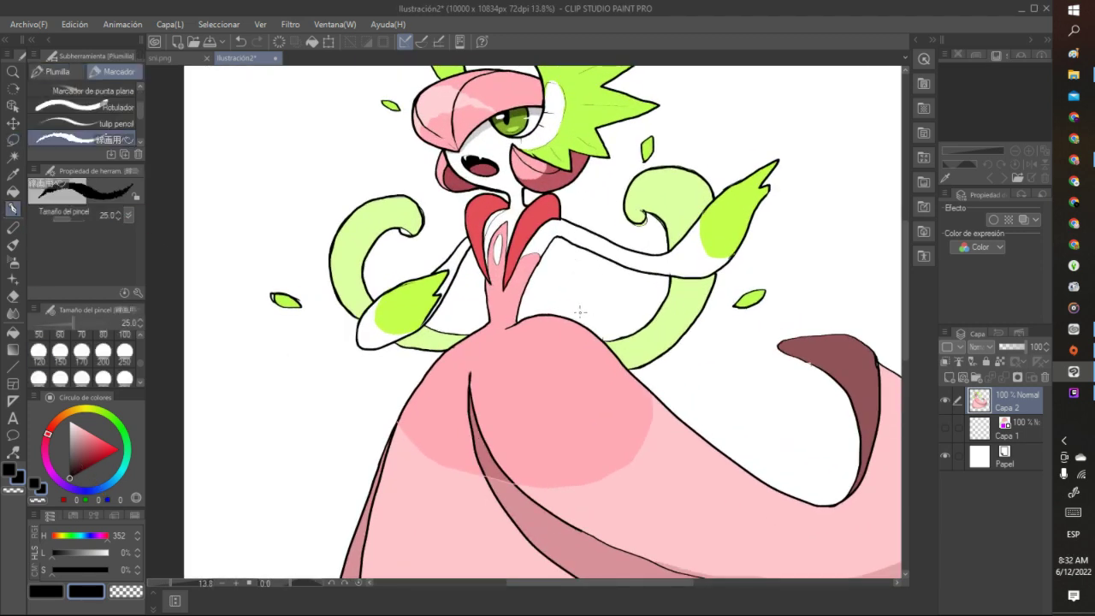
{"action": "mouse_move", "coordinate": [561, 316]}
{"action": "left_mouse_down"}
{"action": "mouse_move", "coordinate": [573, 303]}
{"action": "mouse_move", "coordinate": [563, 294]}
{"action": "mouse_move", "coordinate": [592, 280]}
{"action": "mouse_move", "coordinate": [604, 321]}
{"action": "mouse_move", "coordinate": [592, 330]}
{"action": "left_mouse_up"}
{"action": "key", "text": "i"}
{"action": "left_click", "coordinate": [386, 210]}
{"action": "left_click", "coordinate": [13, 191]}
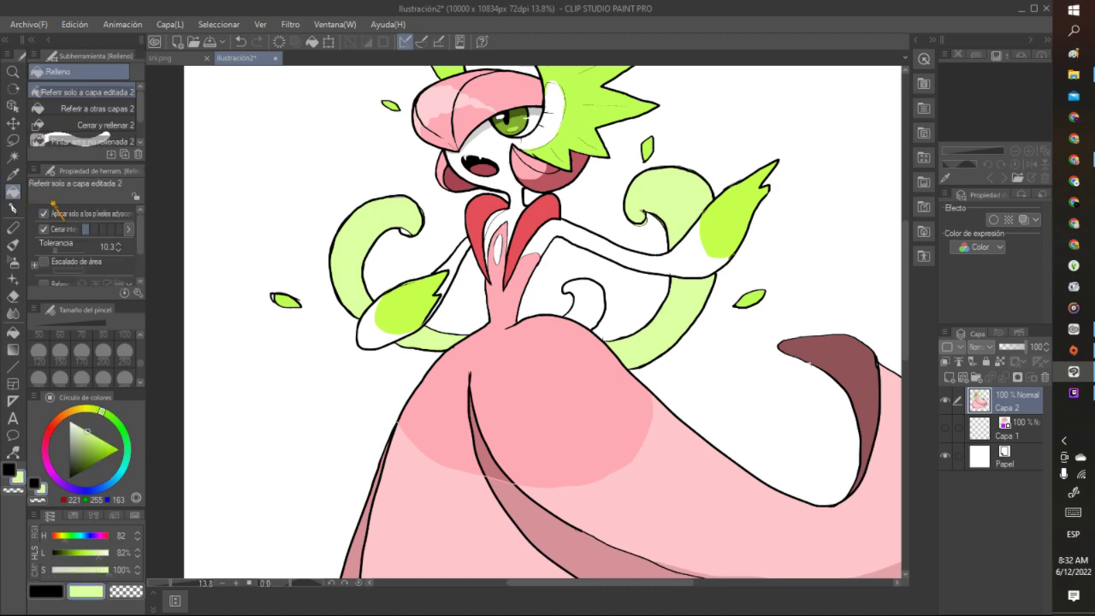
{"action": "left_click", "coordinate": [597, 306]}
{"action": "scroll", "coordinate": [626, 262], "scroll_direction": "down", "scroll_amount": 5}
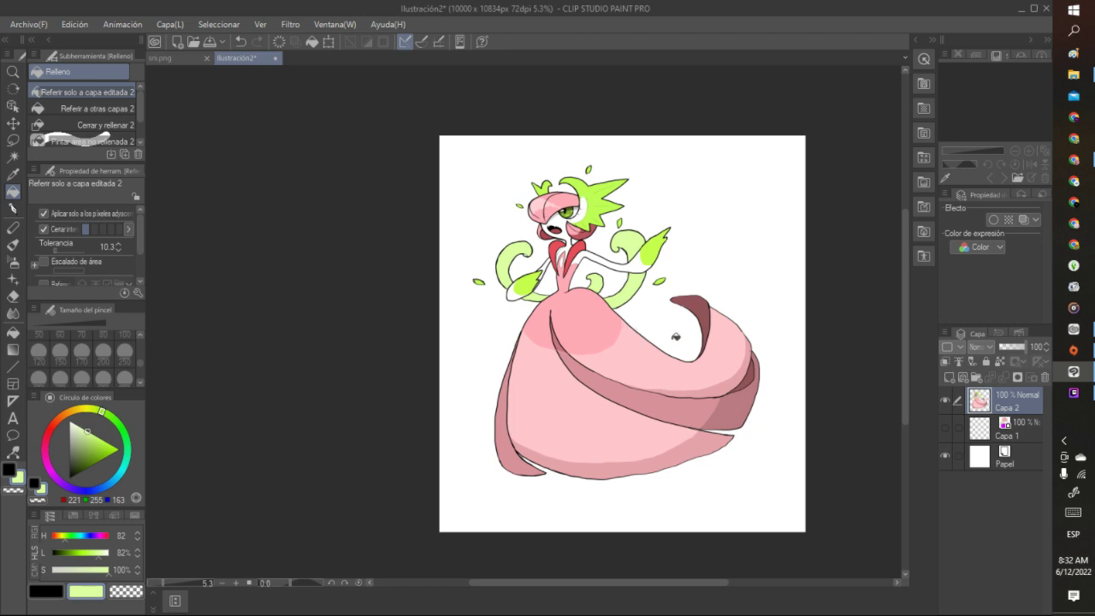
Draw a shadow edge across the gown's narrow rear side panel and fill its lower part with the band shadow's darker pink, RGB 185, 122, 130
{"action": "scroll", "coordinate": [636, 313], "scroll_direction": "down", "scroll_amount": 1}
{"action": "scroll", "coordinate": [639, 325], "scroll_direction": "up", "scroll_amount": 2}
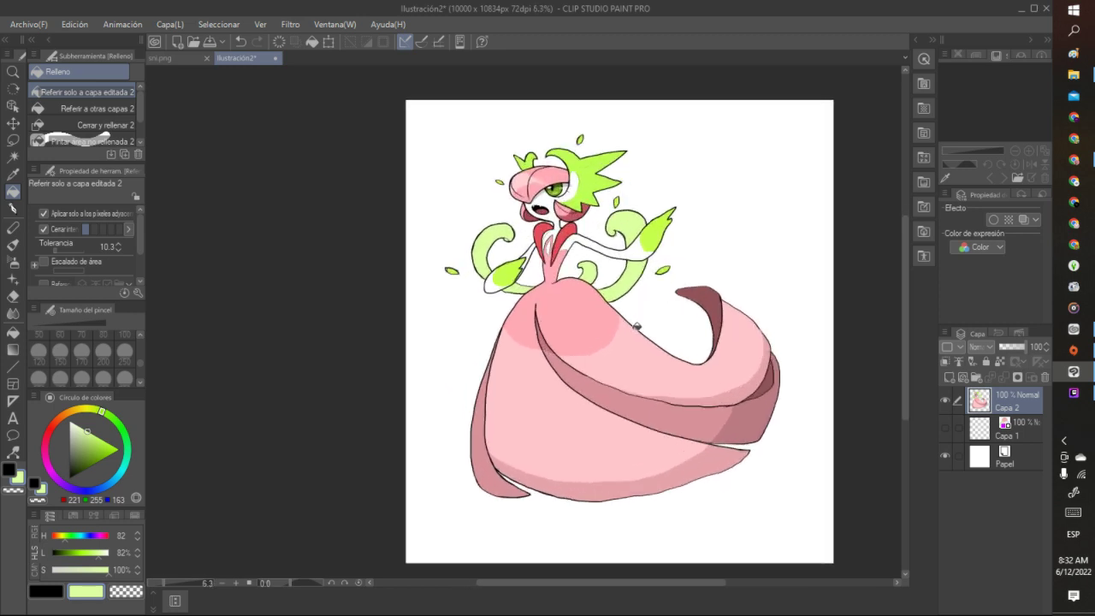
{"action": "scroll", "coordinate": [551, 471], "scroll_direction": "up", "scroll_amount": 2}
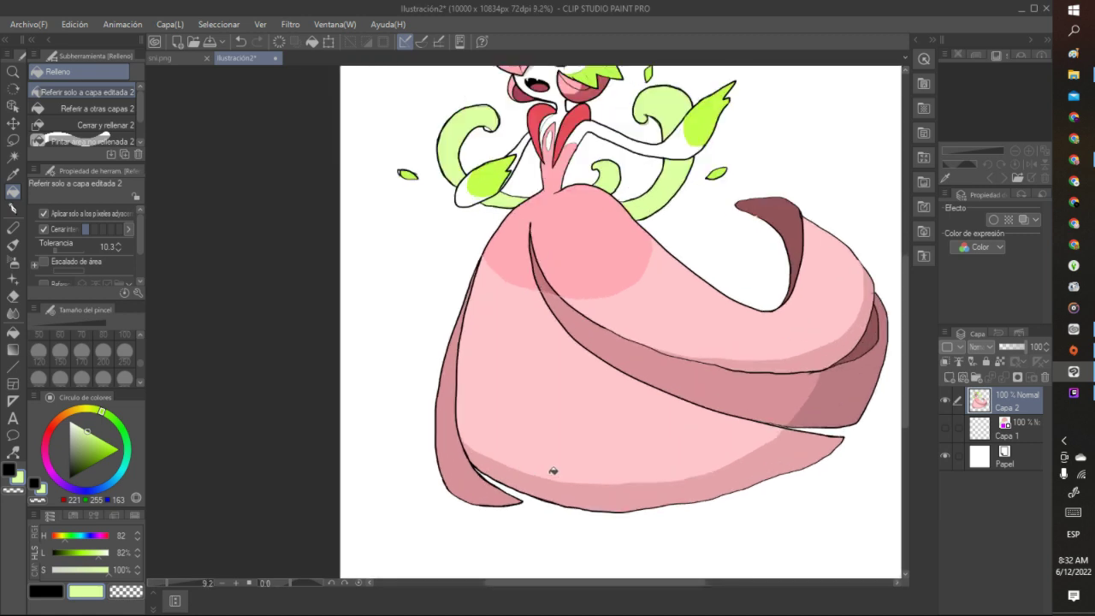
{"action": "key", "text": "i"}
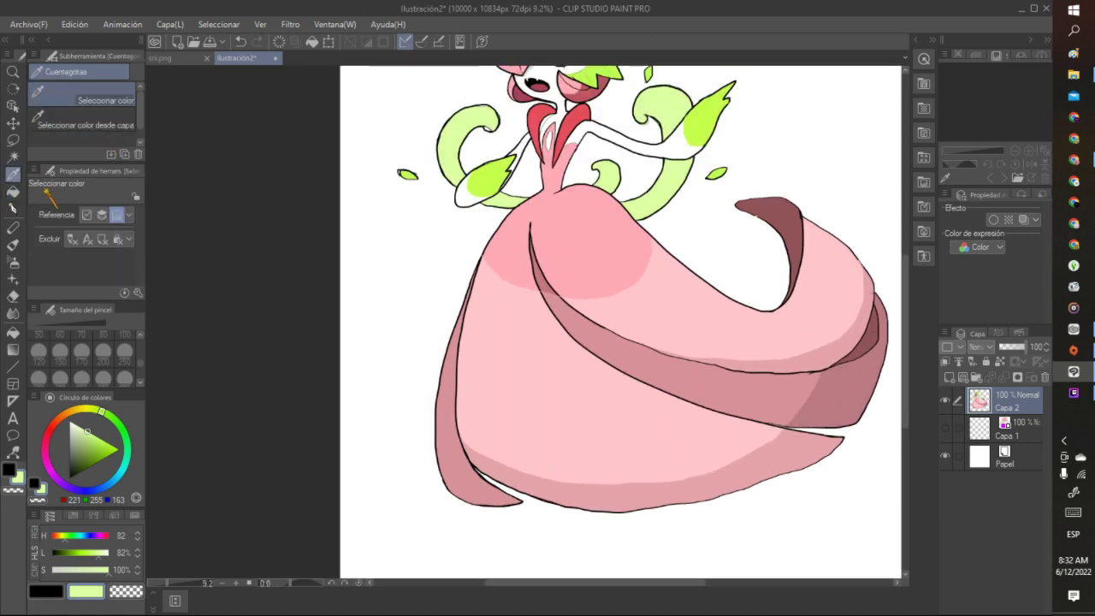
{"action": "left_click", "coordinate": [819, 364]}
{"action": "key", "text": "p"}
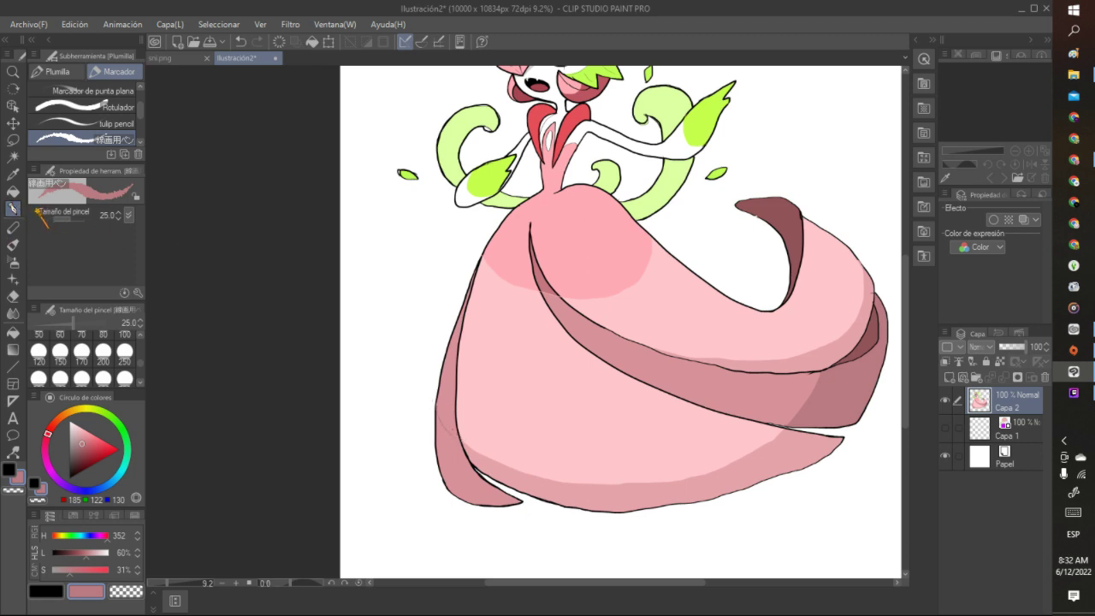
{"action": "left_click", "coordinate": [12, 192]}
{"action": "left_click", "coordinate": [447, 454]}
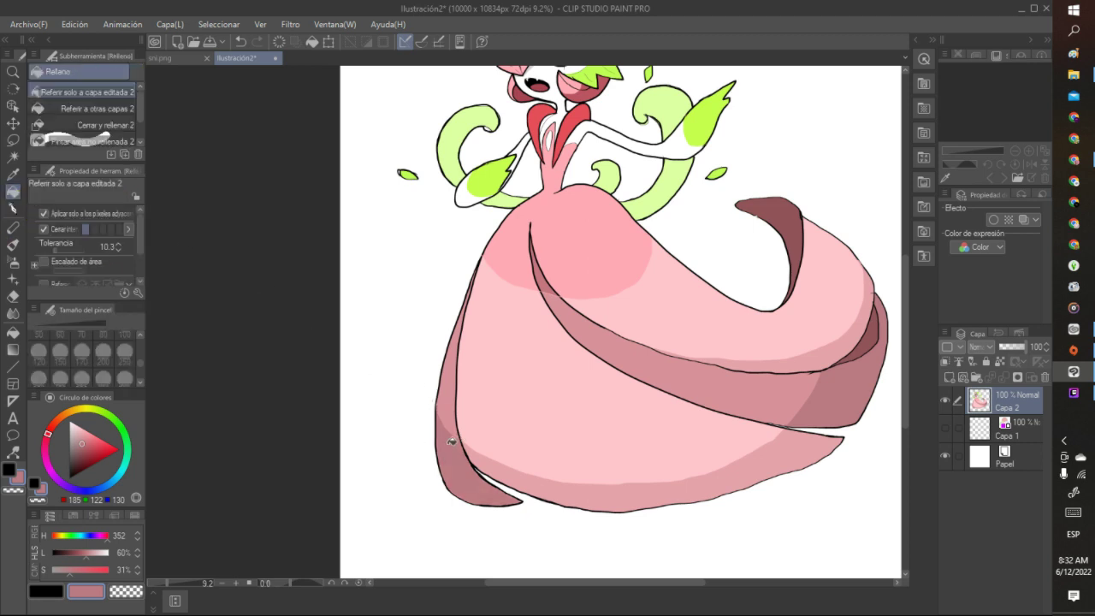
Sample the face shadow's light grey, RGB 210, 207, 207, outline shadows on the neck and upper chest, and fill them with it
{"action": "scroll", "coordinate": [454, 442], "scroll_direction": "down", "scroll_amount": 3}
{"action": "scroll", "coordinate": [470, 447], "scroll_direction": "down", "scroll_amount": 2}
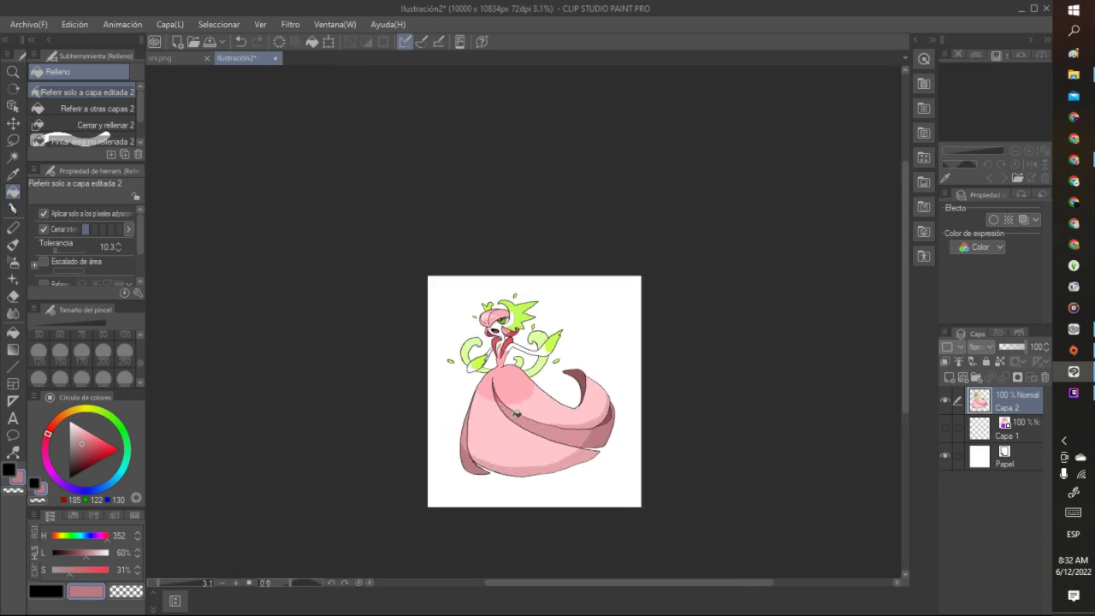
{"action": "scroll", "coordinate": [517, 414], "scroll_direction": "up", "scroll_amount": 2}
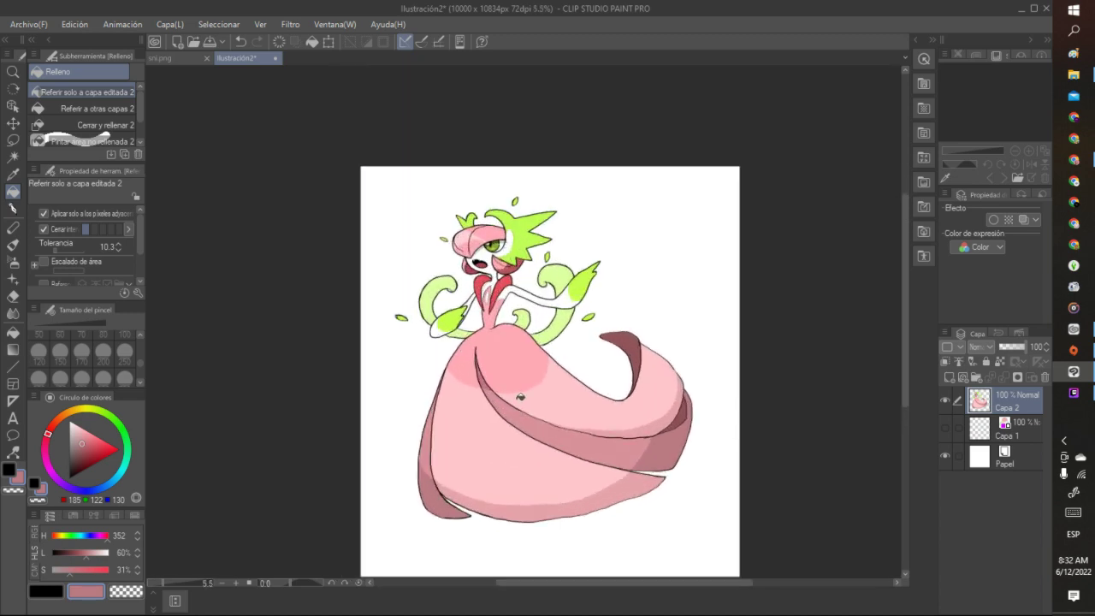
{"action": "scroll", "coordinate": [564, 245], "scroll_direction": "up", "scroll_amount": 3}
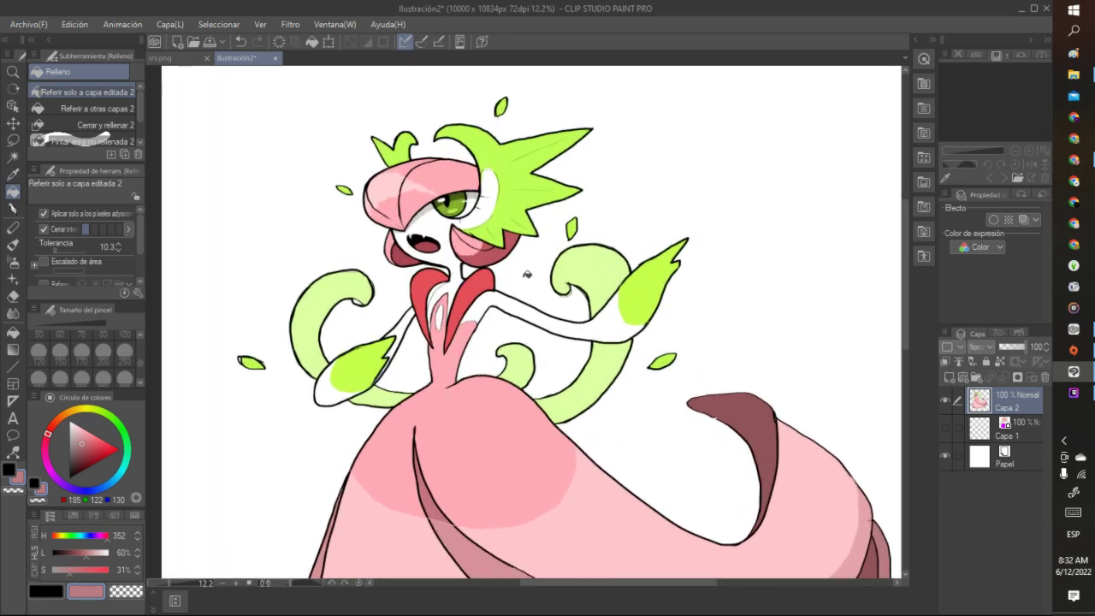
{"action": "scroll", "coordinate": [527, 274], "scroll_direction": "up", "scroll_amount": 1}
{"action": "key", "text": "i"}
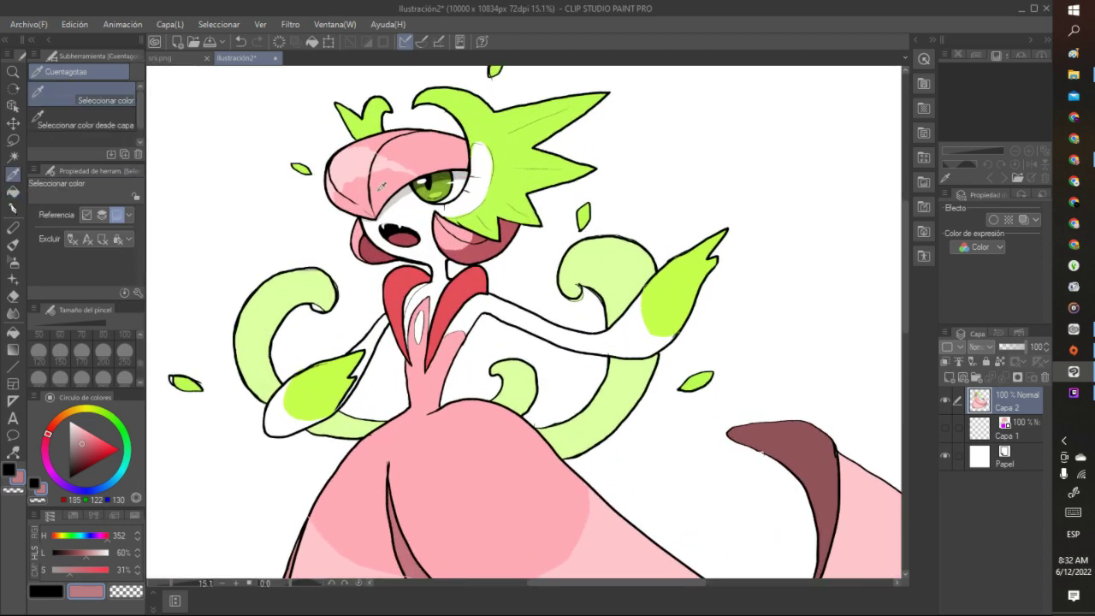
{"action": "left_click", "coordinate": [408, 186]}
{"action": "key", "text": "p"}
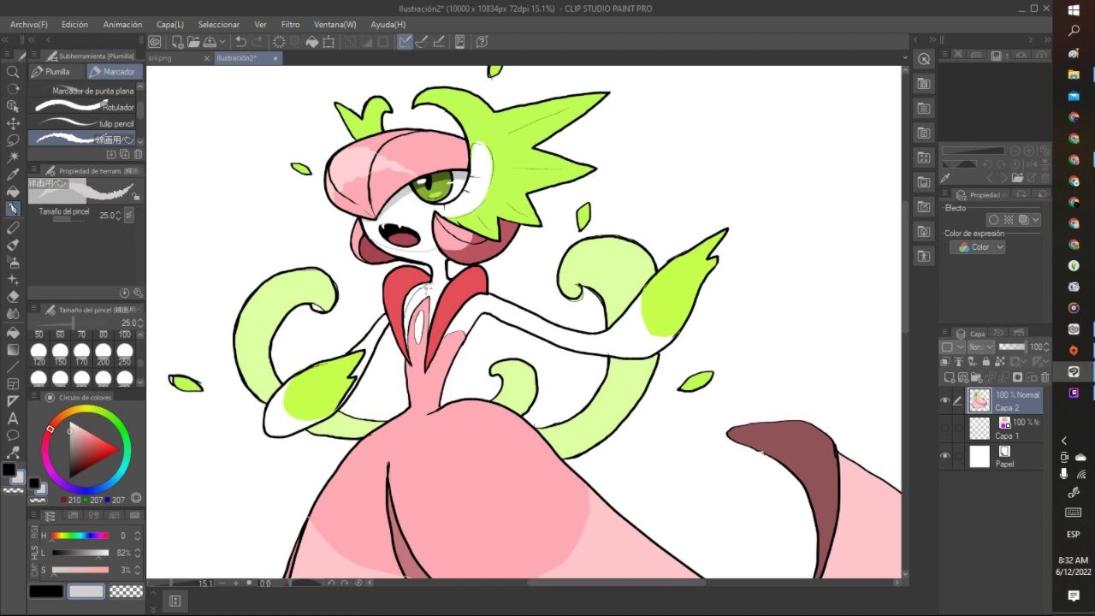
{"action": "left_click", "coordinate": [12, 191]}
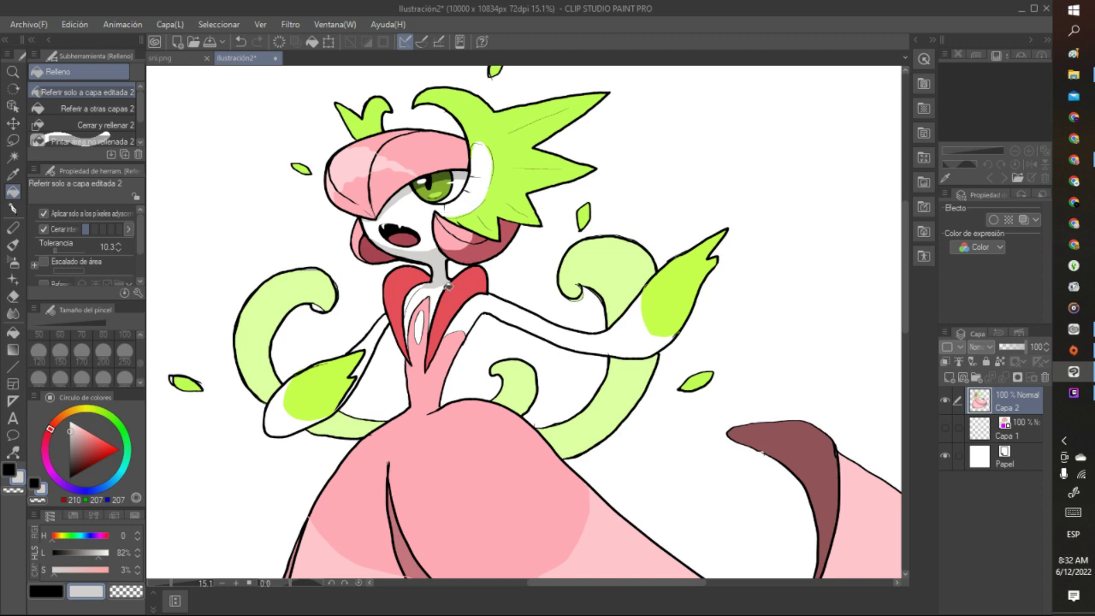
Draw grey shadow edges along both arms, fill the enclosed strips with the light grey, and outline a shadow at the raised arm's shoulder
{"action": "key", "text": "p"}
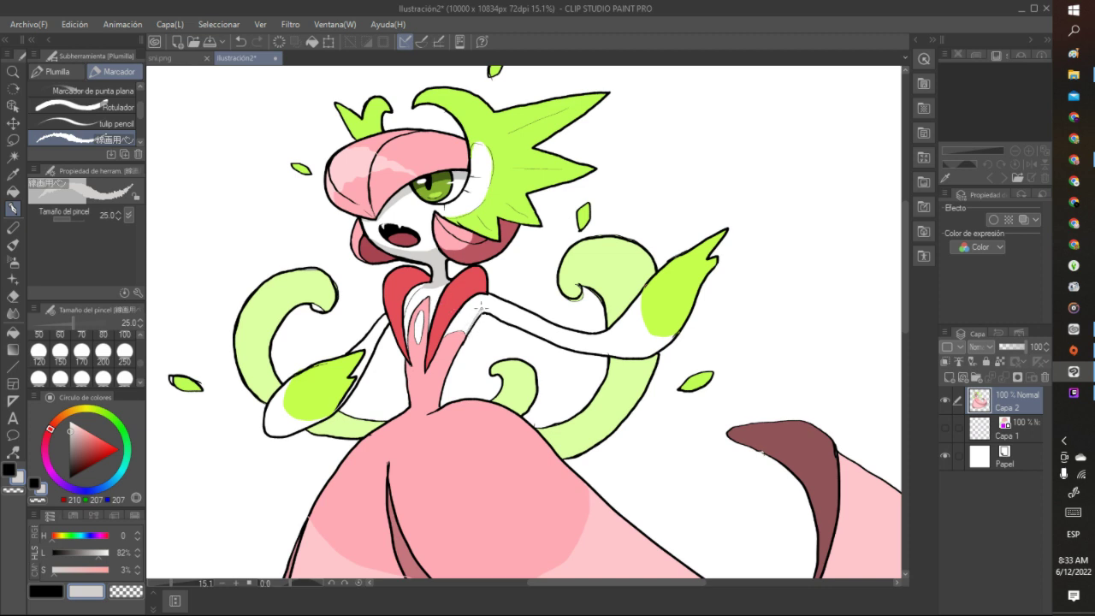
{"action": "left_click_drag", "start_coordinate": [489, 308], "coordinate": [552, 336]}
{"action": "left_click_drag", "start_coordinate": [362, 363], "coordinate": [383, 330]}
{"action": "key", "text": "g"}
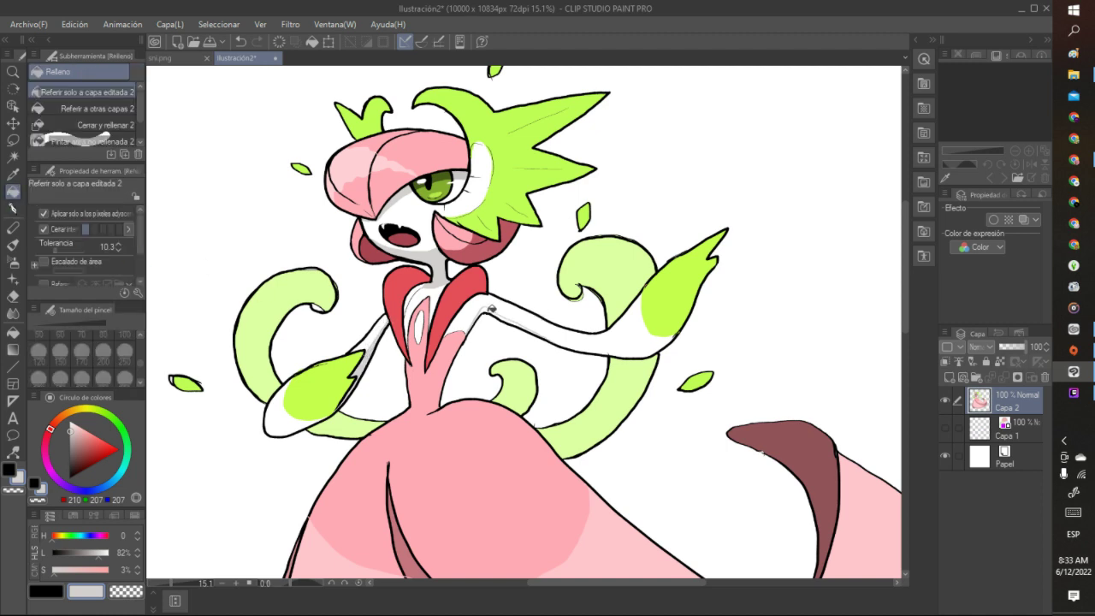
{"action": "left_click", "coordinate": [490, 308]}
{"action": "left_click", "coordinate": [13, 208]}
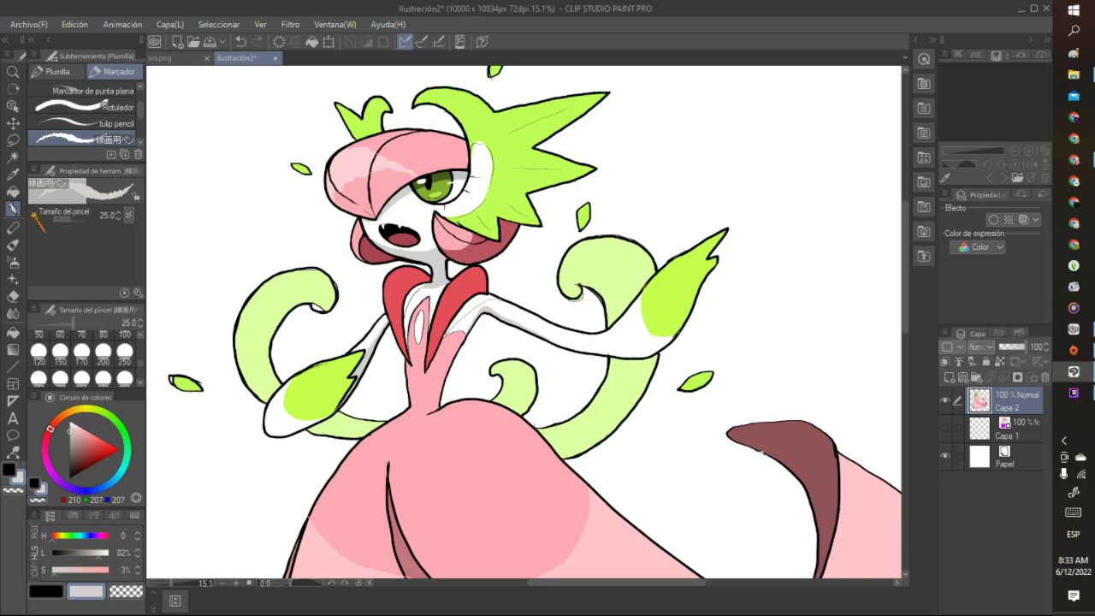
{"action": "key", "text": "g"}
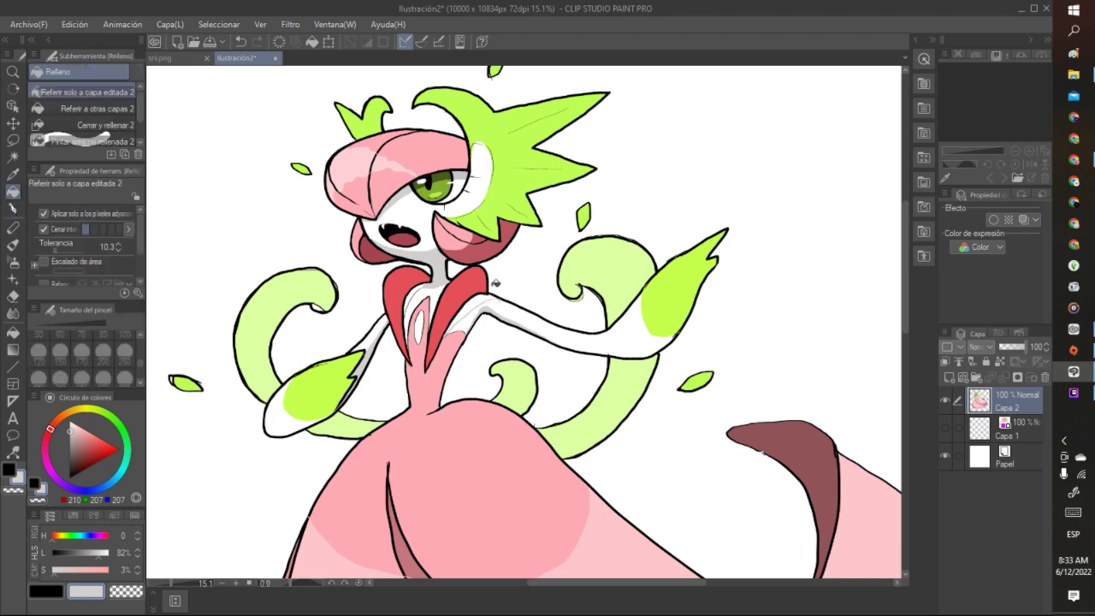
{"action": "left_click", "coordinate": [487, 301]}
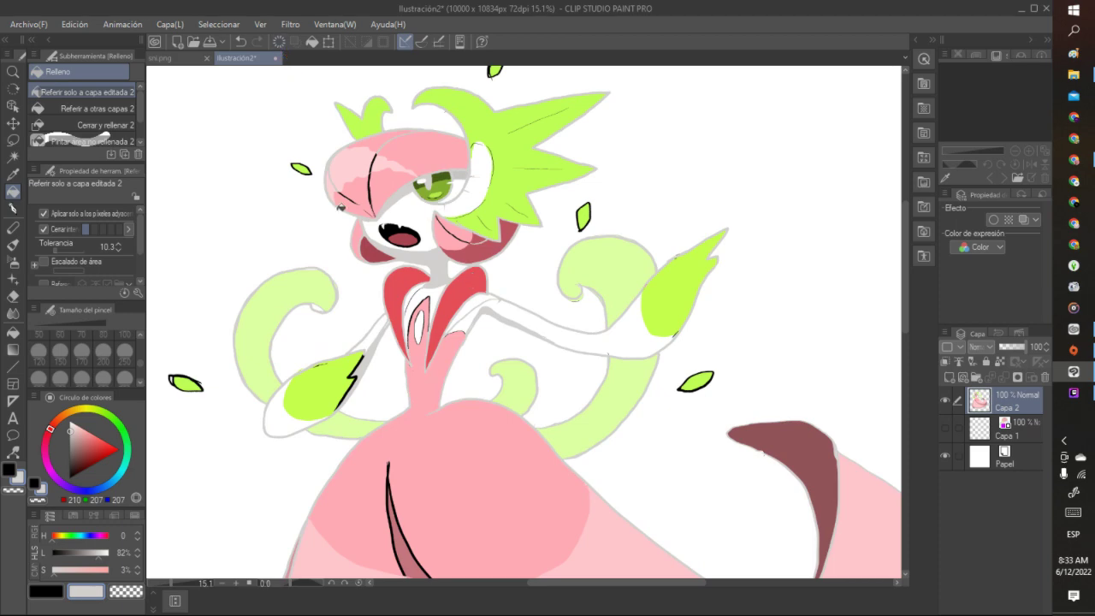
{"action": "scroll", "coordinate": [274, 79], "scroll_direction": "down", "scroll_amount": 6}
{"action": "scroll", "coordinate": [274, 78], "scroll_direction": "up", "scroll_amount": 5}
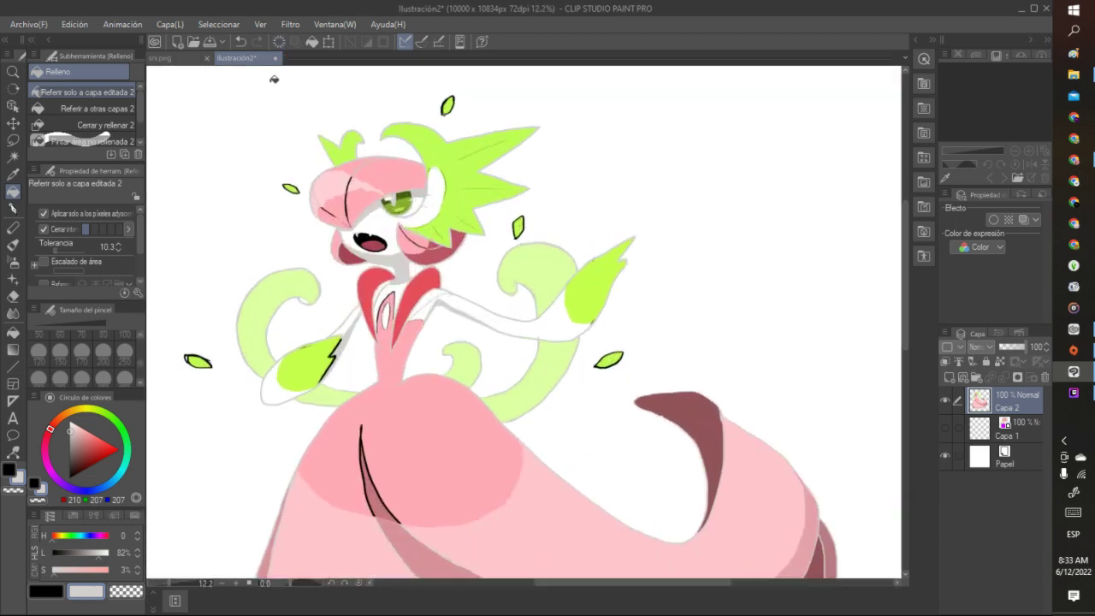
{"action": "left_click", "coordinate": [240, 41]}
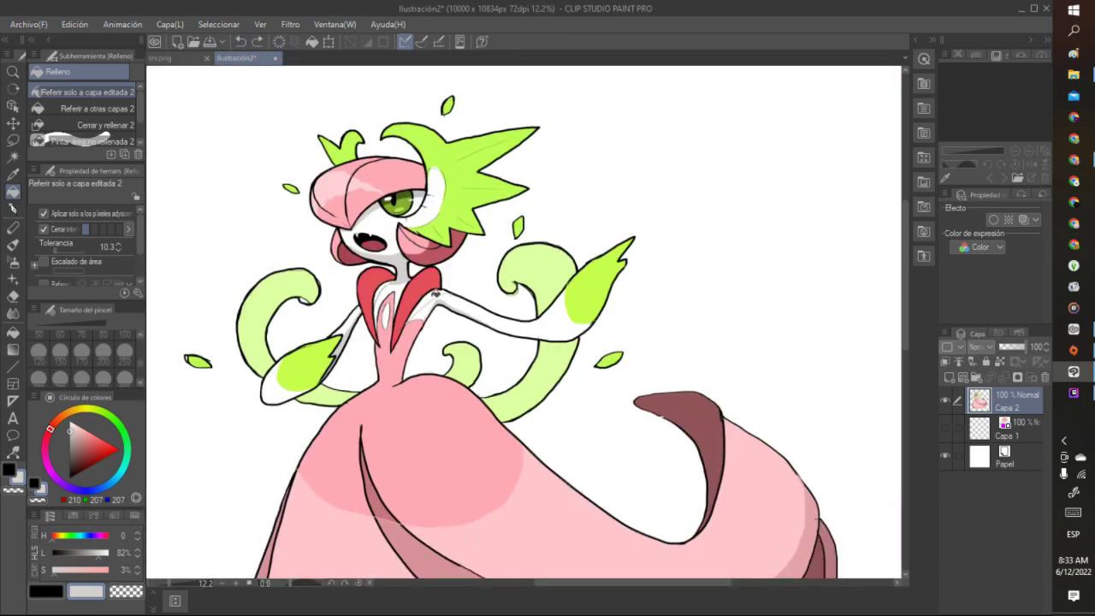
Fill the raised arm's shoulder shadow with the light grey and tidy its rough edge using the pen with transparent colour
{"action": "left_click", "coordinate": [434, 293]}
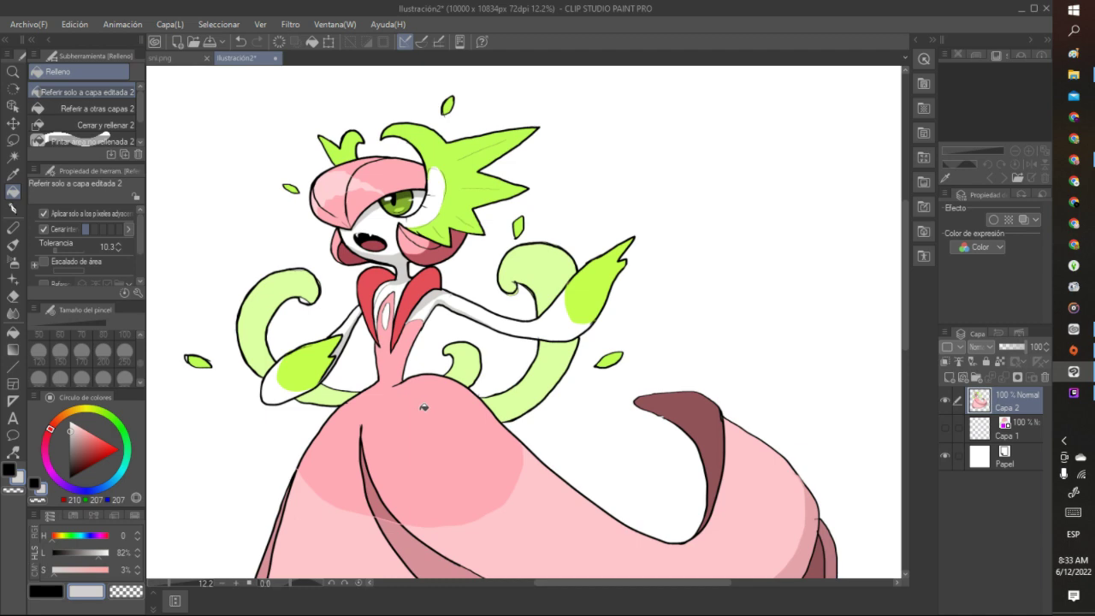
{"action": "scroll", "coordinate": [423, 407], "scroll_direction": "up", "scroll_amount": 3}
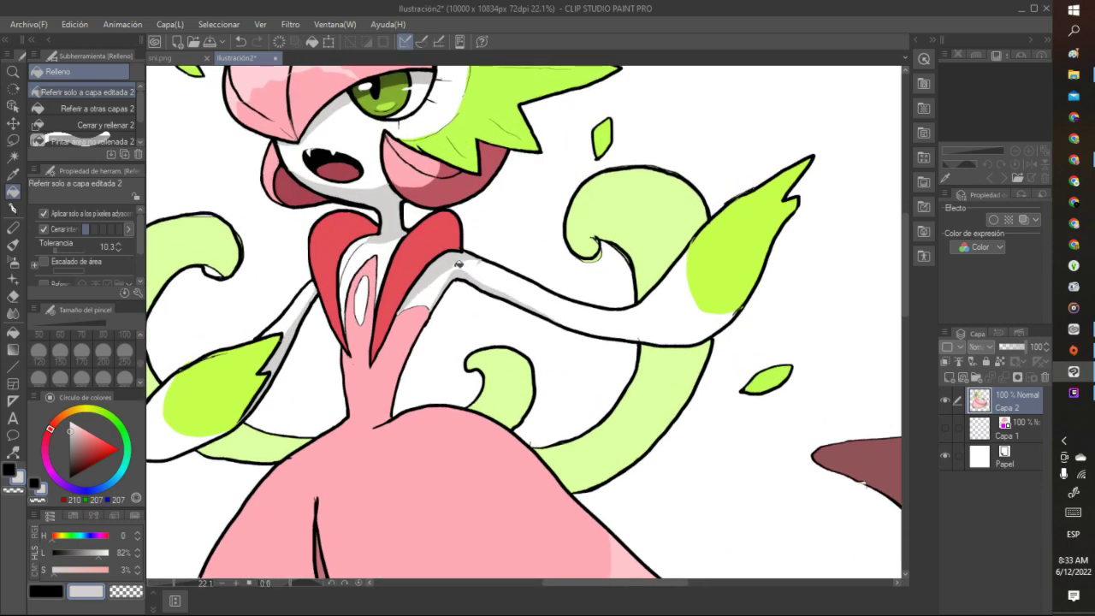
{"action": "scroll", "coordinate": [458, 265], "scroll_direction": "up", "scroll_amount": 2}
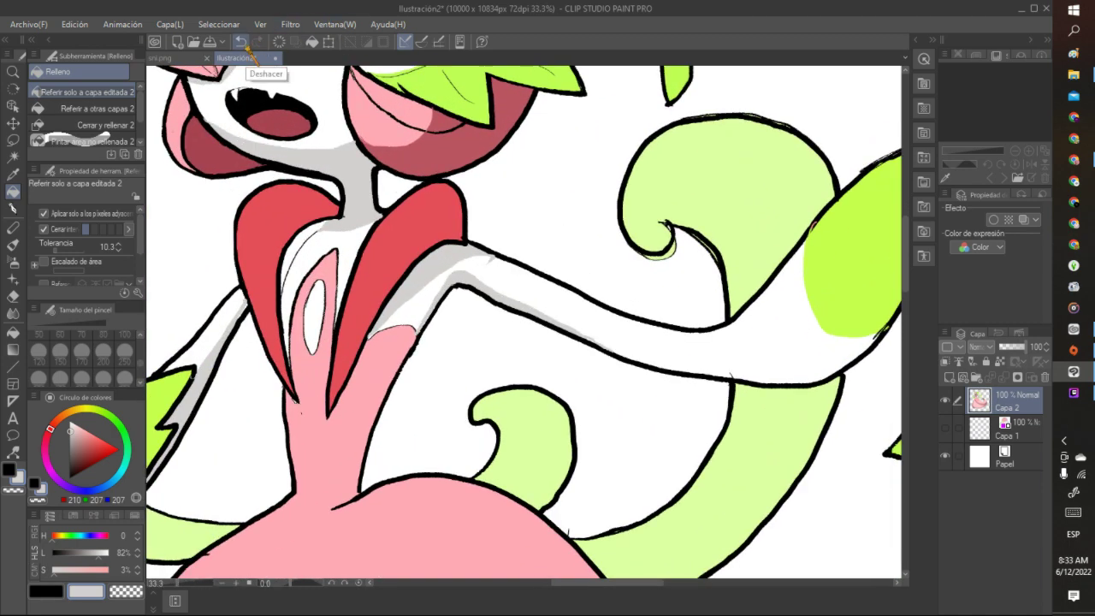
{"action": "left_click", "coordinate": [242, 42]}
{"action": "left_click", "coordinate": [259, 43]}
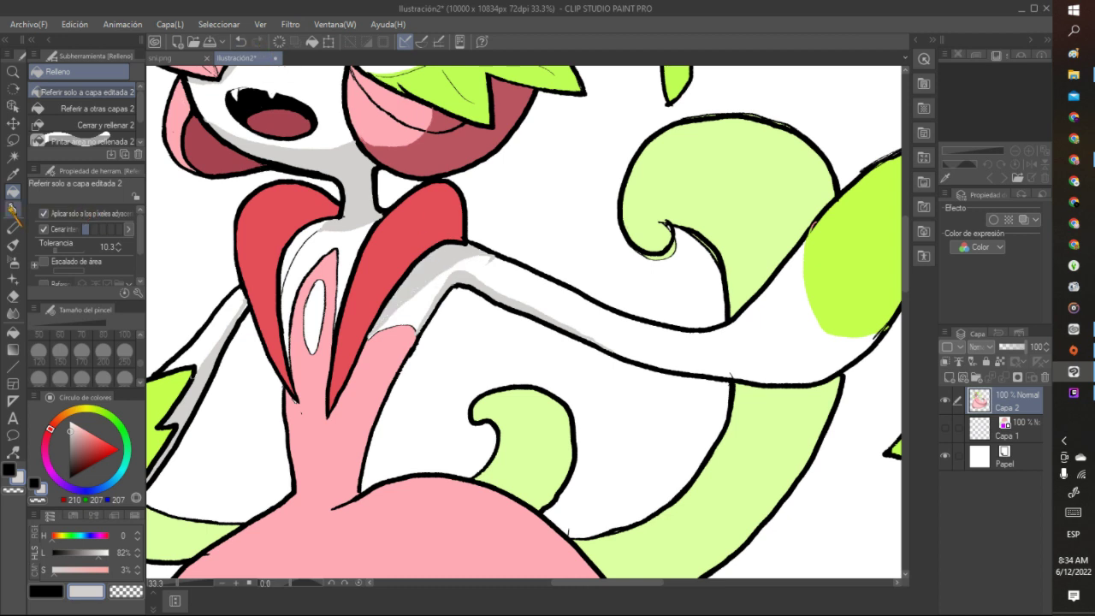
{"action": "left_click", "coordinate": [12, 208]}
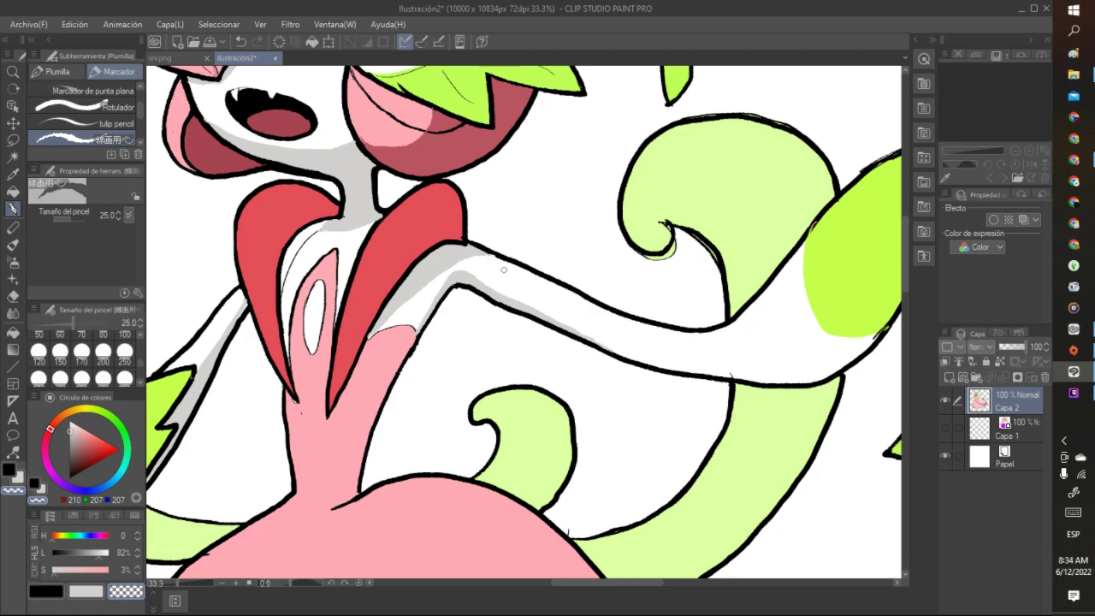
Shade the underside of the raised forearm near the wrist with the light grey, RGB 210, 207, 207
{"action": "scroll", "coordinate": [502, 268], "scroll_direction": "down", "scroll_amount": 7}
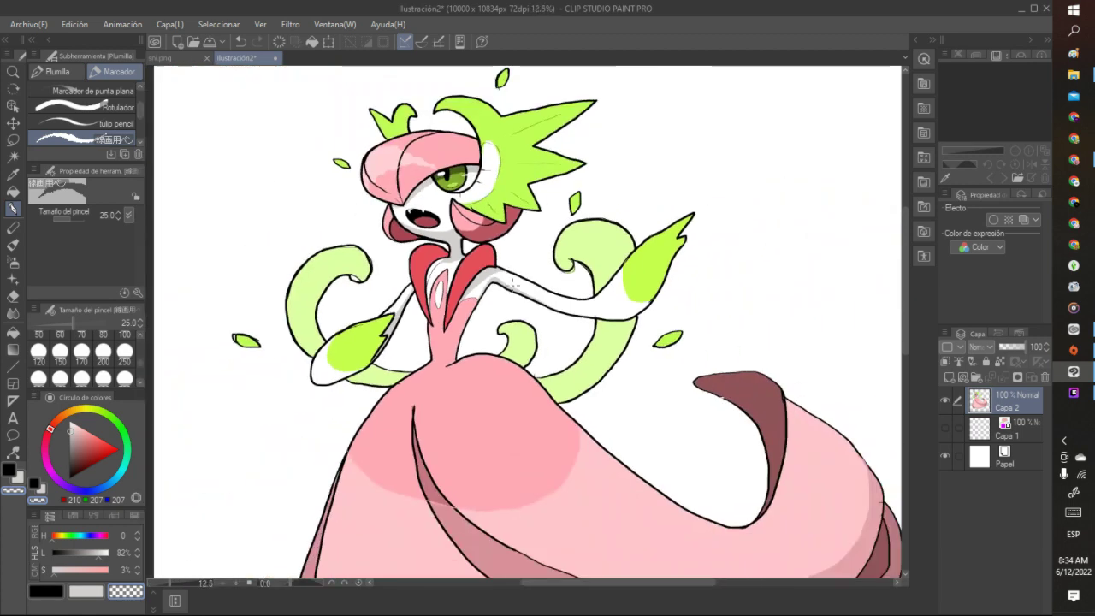
{"action": "scroll", "coordinate": [511, 293], "scroll_direction": "down", "scroll_amount": 2}
{"action": "scroll", "coordinate": [497, 291], "scroll_direction": "up", "scroll_amount": 2}
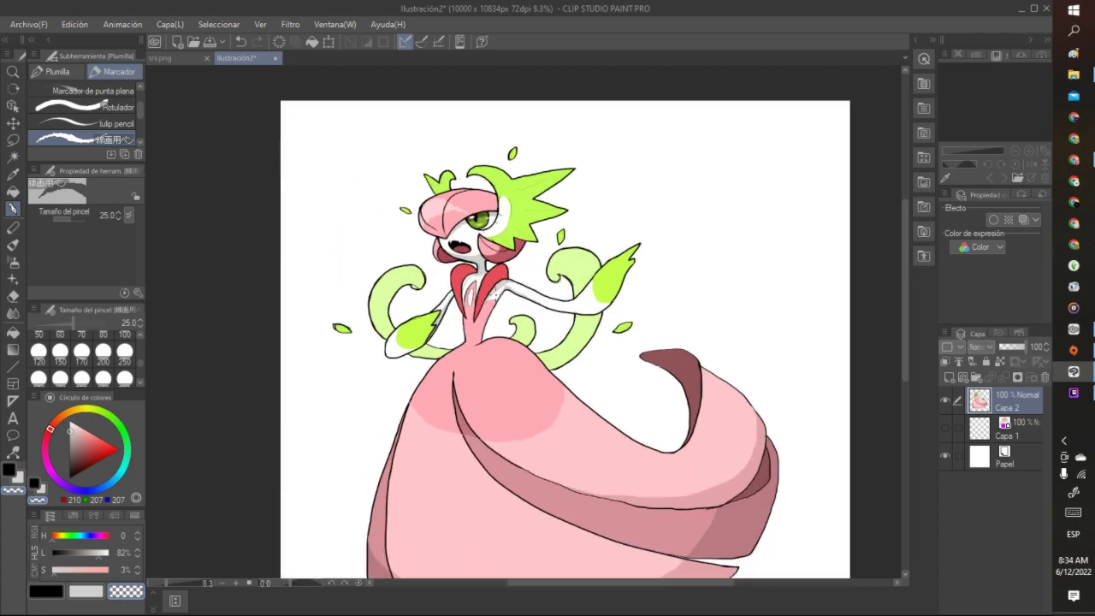
{"action": "scroll", "coordinate": [628, 291], "scroll_direction": "up", "scroll_amount": 4}
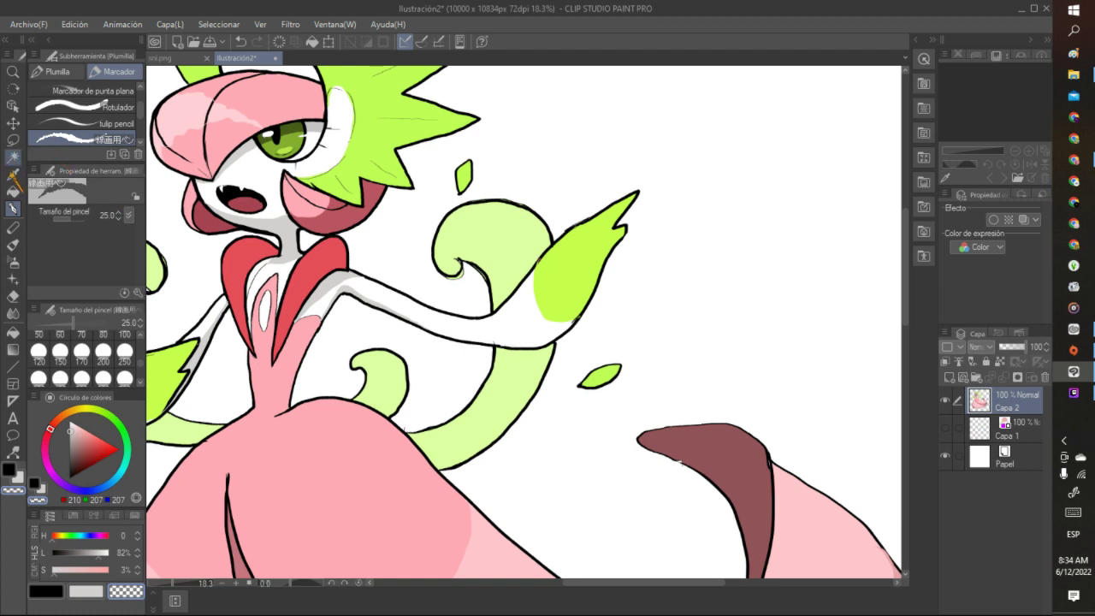
{"action": "left_click", "coordinate": [12, 174]}
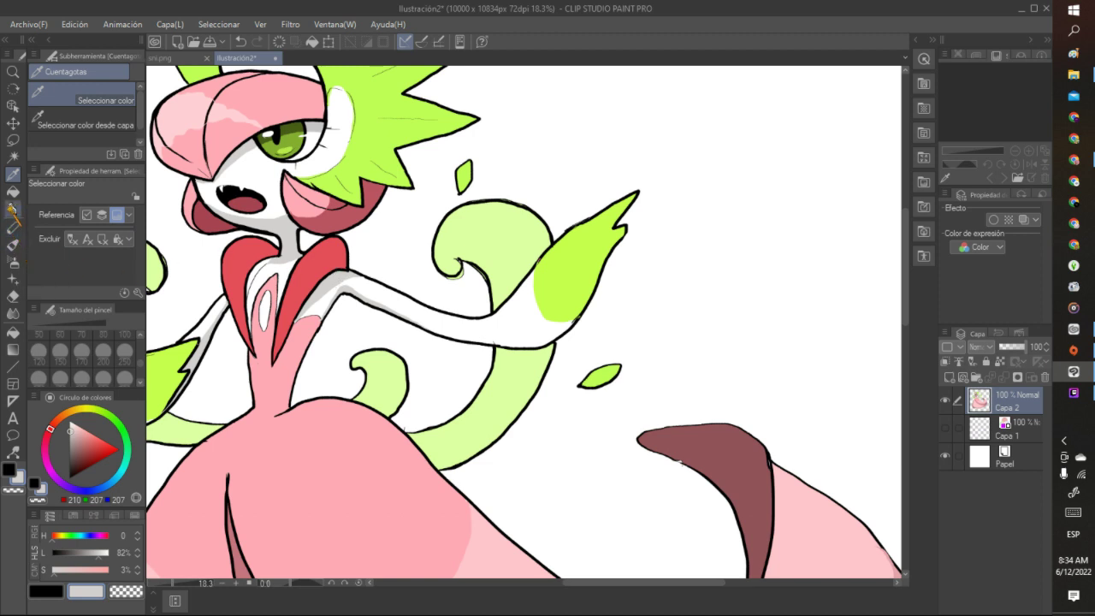
{"action": "left_click", "coordinate": [13, 208]}
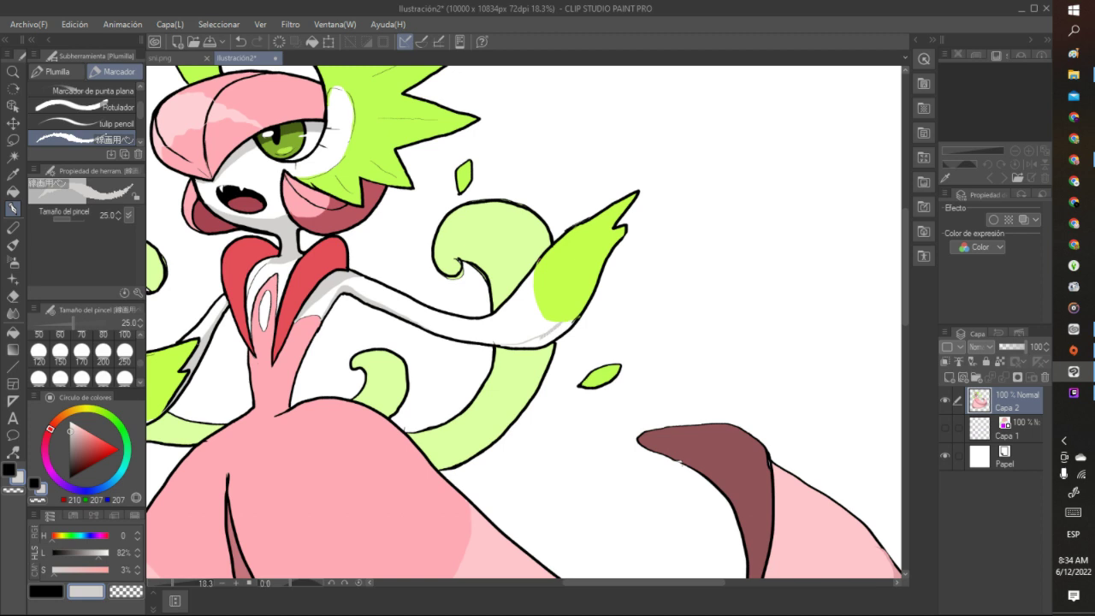
{"action": "left_click", "coordinate": [13, 192]}
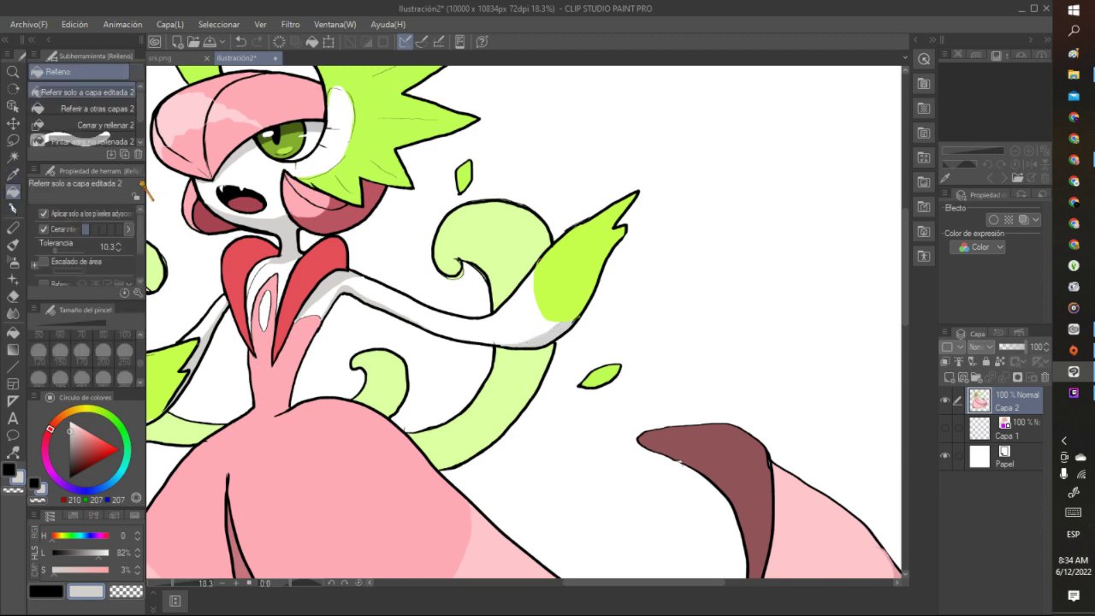
Sample the raised hand's green, darken it to RGB 157, 200, 64, draw a shadow edge along the hand's outer side, and fill that strip
{"action": "left_click", "coordinate": [13, 208]}
{"action": "left_click", "coordinate": [13, 157]}
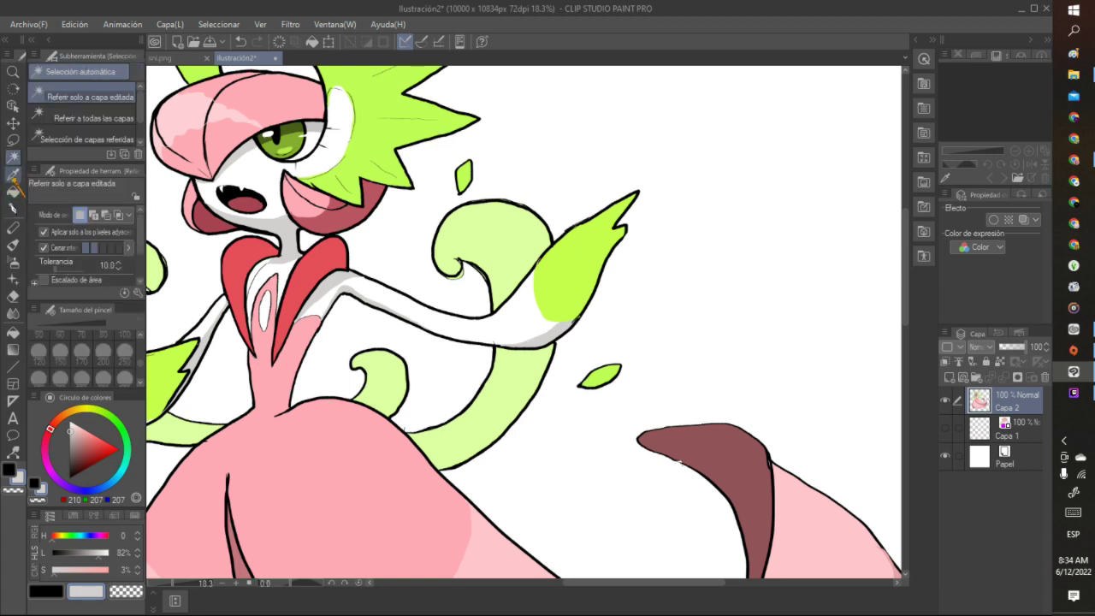
{"action": "left_click", "coordinate": [12, 208]}
{"action": "left_click", "coordinate": [13, 173]}
{"action": "left_click", "coordinate": [590, 258]}
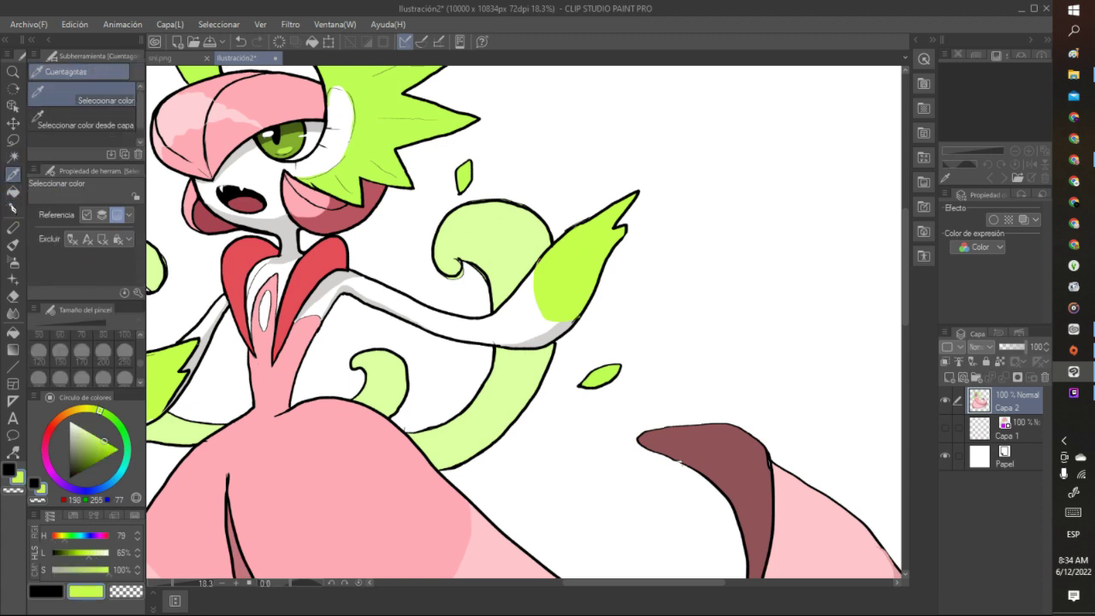
{"action": "left_click", "coordinate": [12, 208]}
{"action": "left_click_drag", "start_coordinate": [104, 441], "coordinate": [95, 447]}
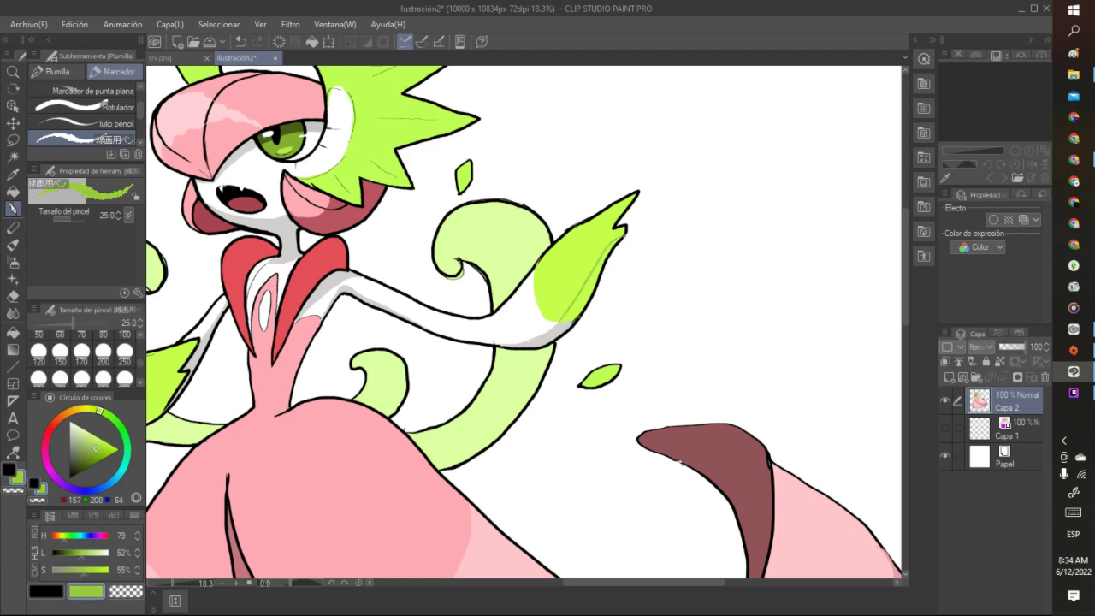
{"action": "left_click", "coordinate": [13, 191]}
{"action": "left_click", "coordinate": [592, 262]}
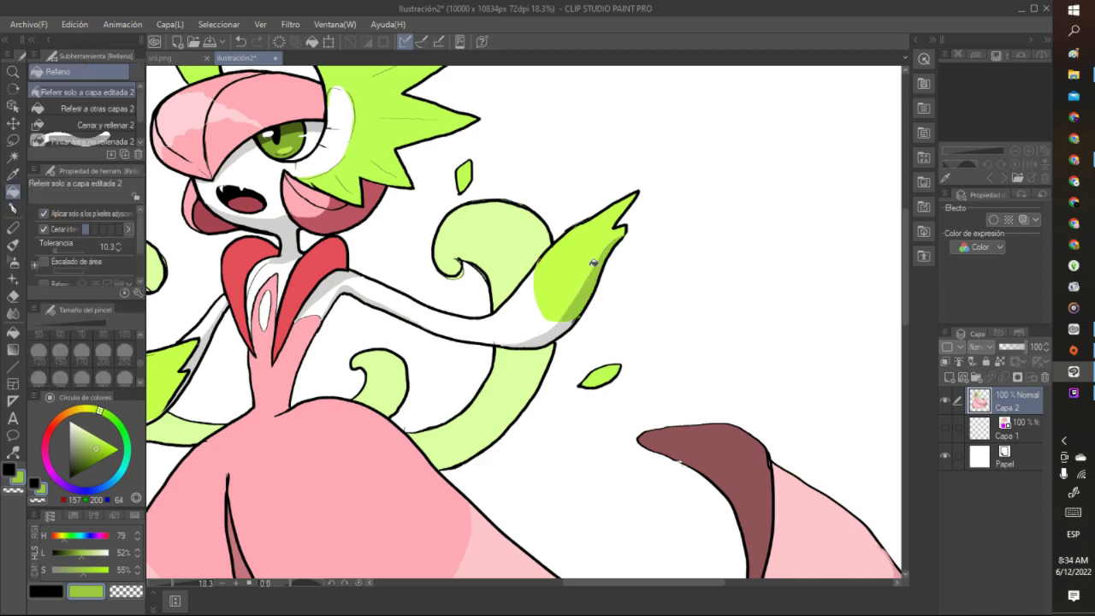
{"action": "scroll", "coordinate": [583, 264], "scroll_direction": "down", "scroll_amount": 4}
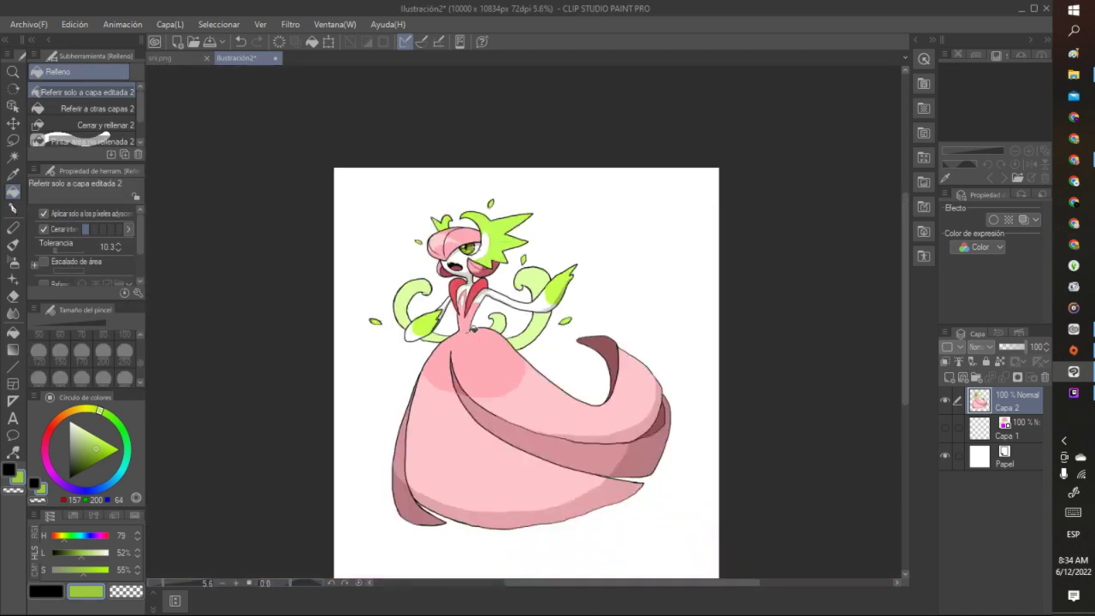
{"action": "scroll", "coordinate": [412, 296], "scroll_direction": "up", "scroll_amount": 4}
{"action": "scroll", "coordinate": [419, 346], "scroll_direction": "up", "scroll_amount": 1}
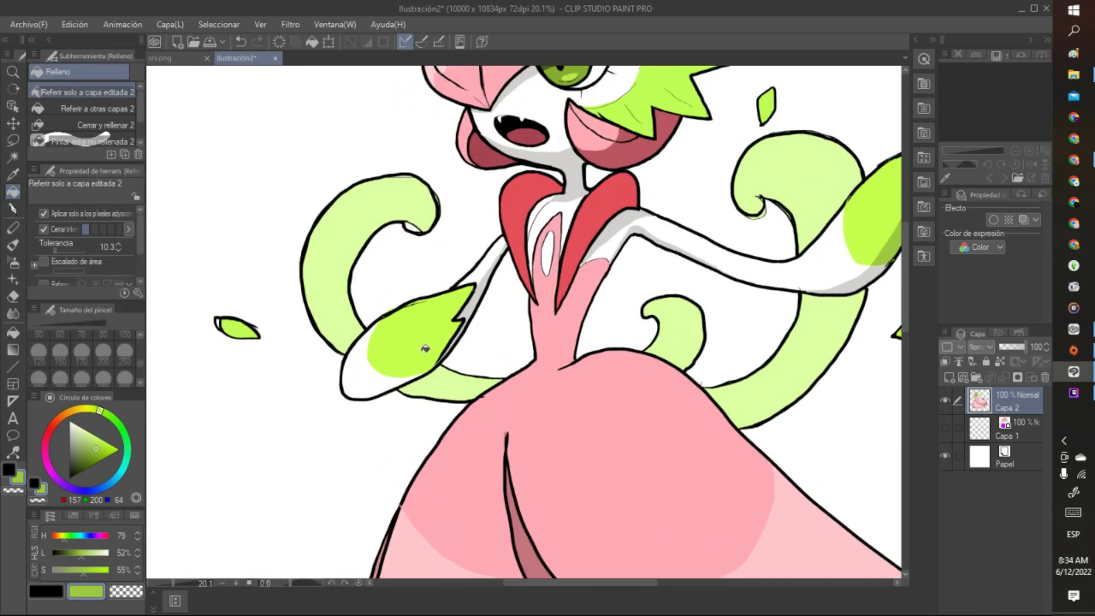
Sample the bodice's pink, darken it to RGB 216, 140, 150, draw a shadow edge along the bodice's side under the raised arm, and fill it
{"action": "left_click", "coordinate": [12, 174]}
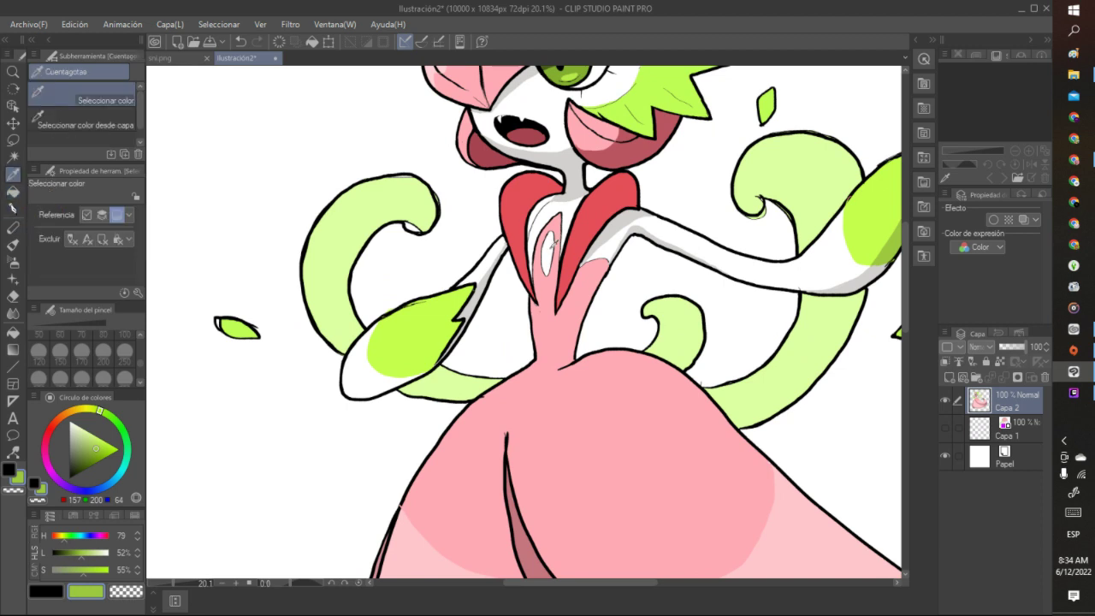
{"action": "left_click", "coordinate": [598, 271]}
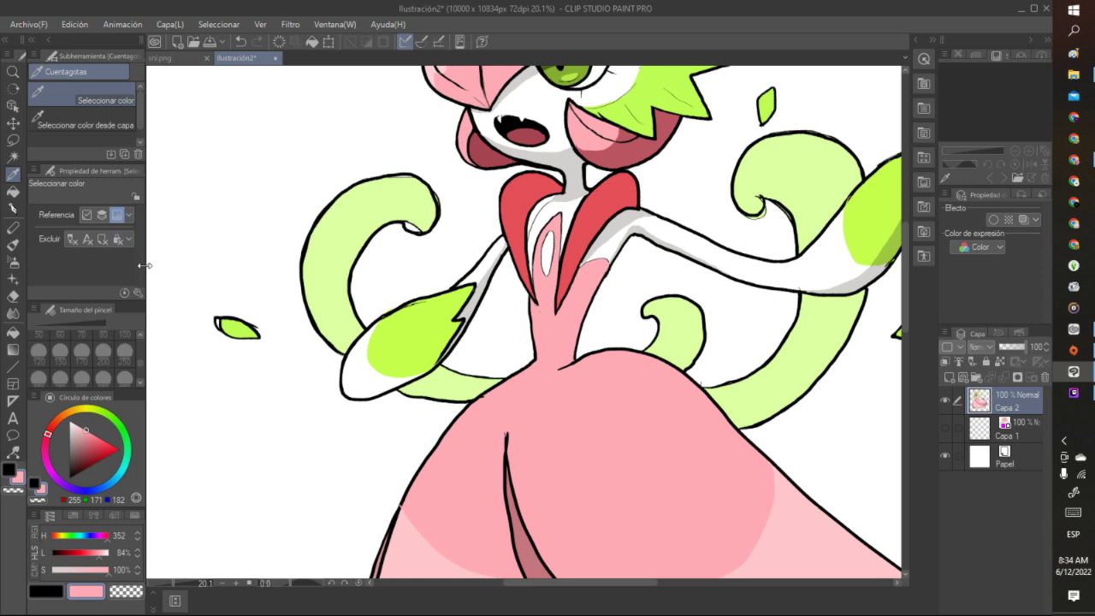
{"action": "left_click", "coordinate": [13, 208]}
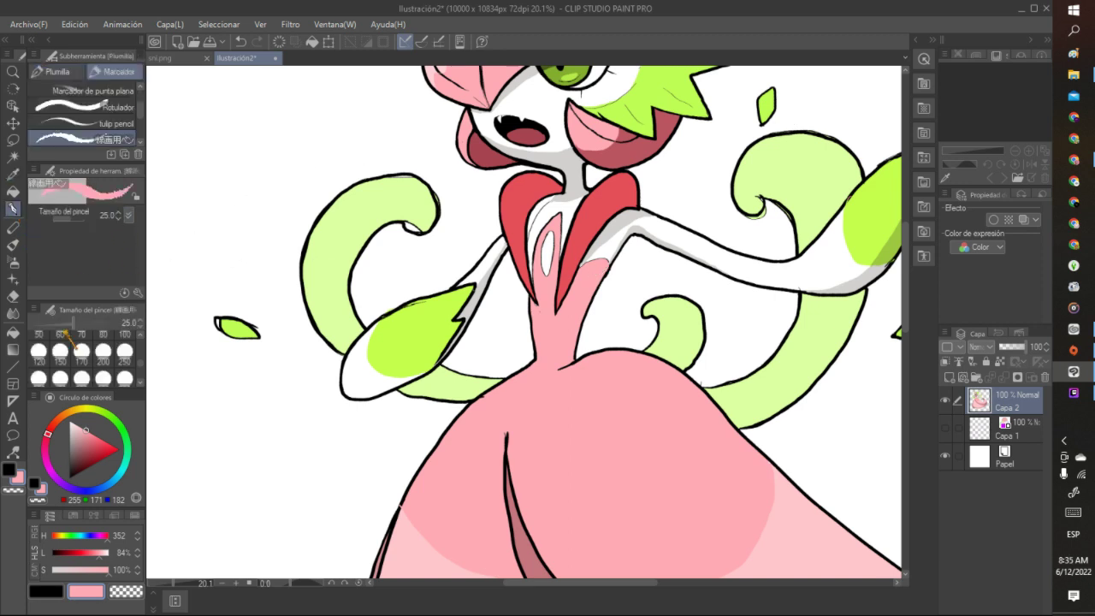
{"action": "left_click", "coordinate": [88, 434]}
{"action": "left_click_drag", "start_coordinate": [89, 435], "coordinate": [84, 437]}
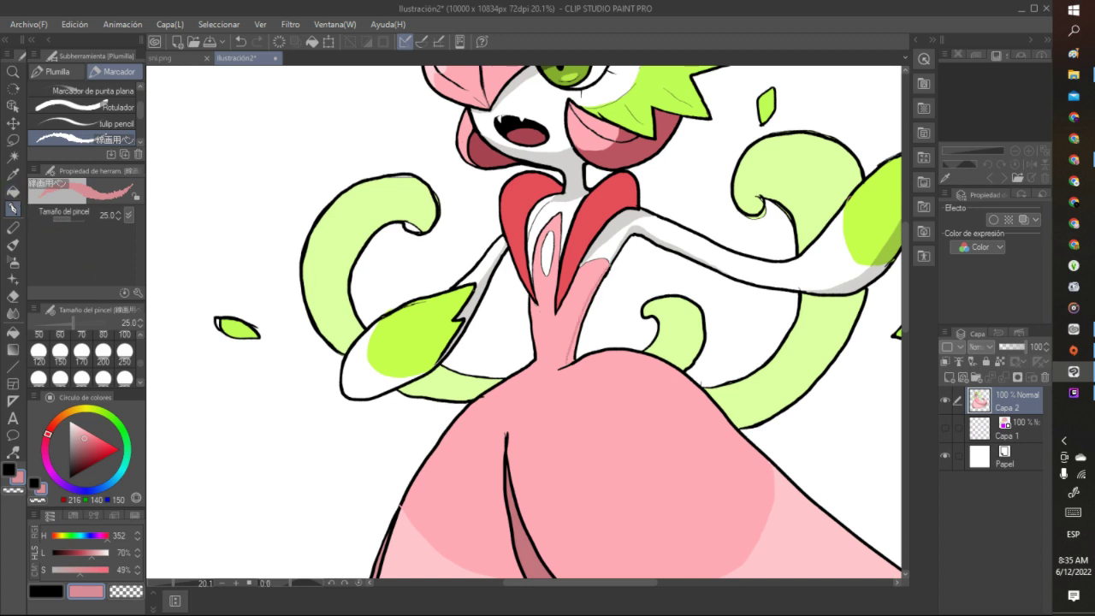
{"action": "left_click", "coordinate": [13, 191]}
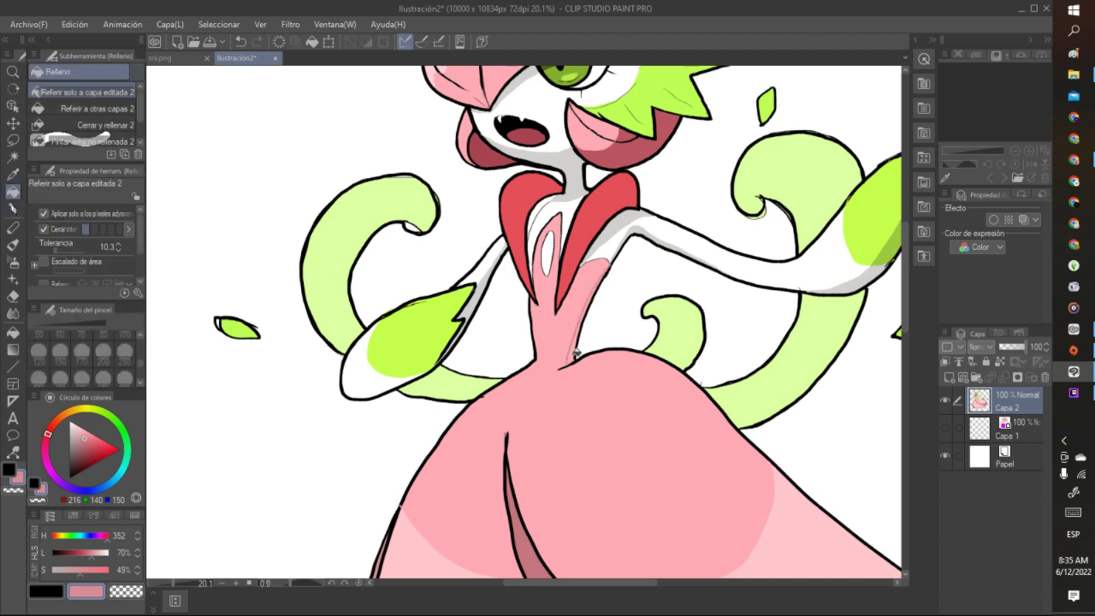
Sample the raised hand's shadow green, RGB 157, 200, 64, draw a shadow edge along the lowered hand's underside, and fill that area
{"action": "left_click", "coordinate": [13, 208]}
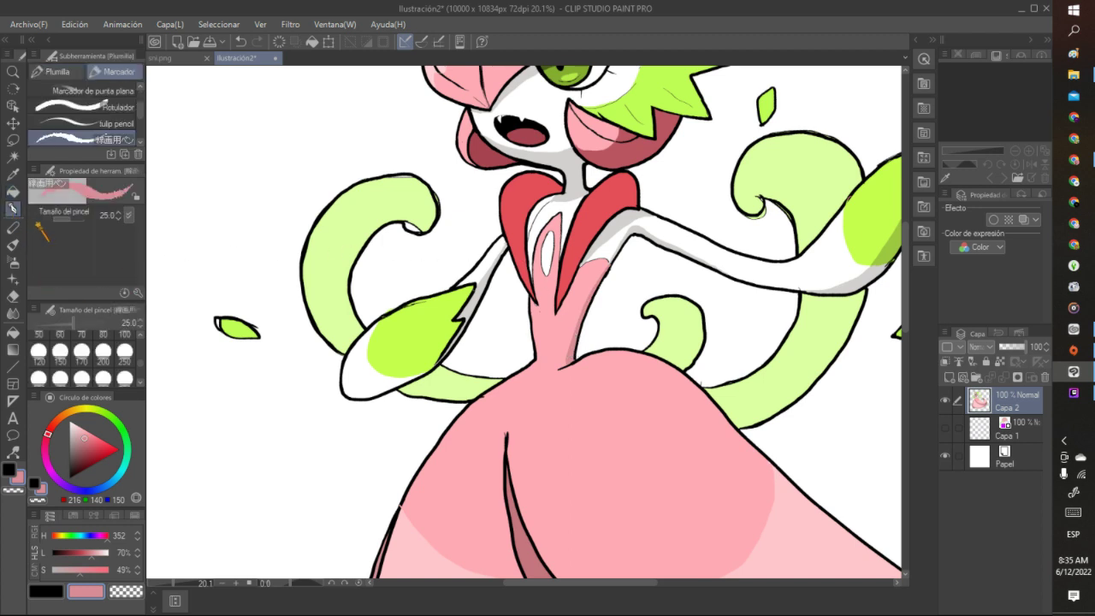
{"action": "left_click", "coordinate": [13, 174]}
{"action": "left_click", "coordinate": [873, 239]}
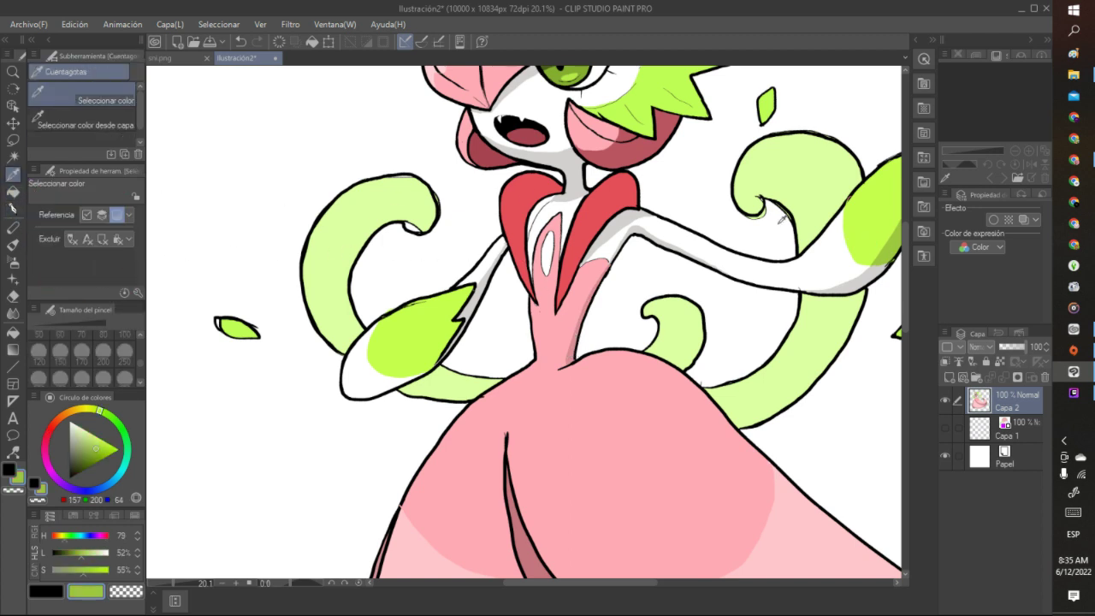
{"action": "left_click", "coordinate": [13, 208]}
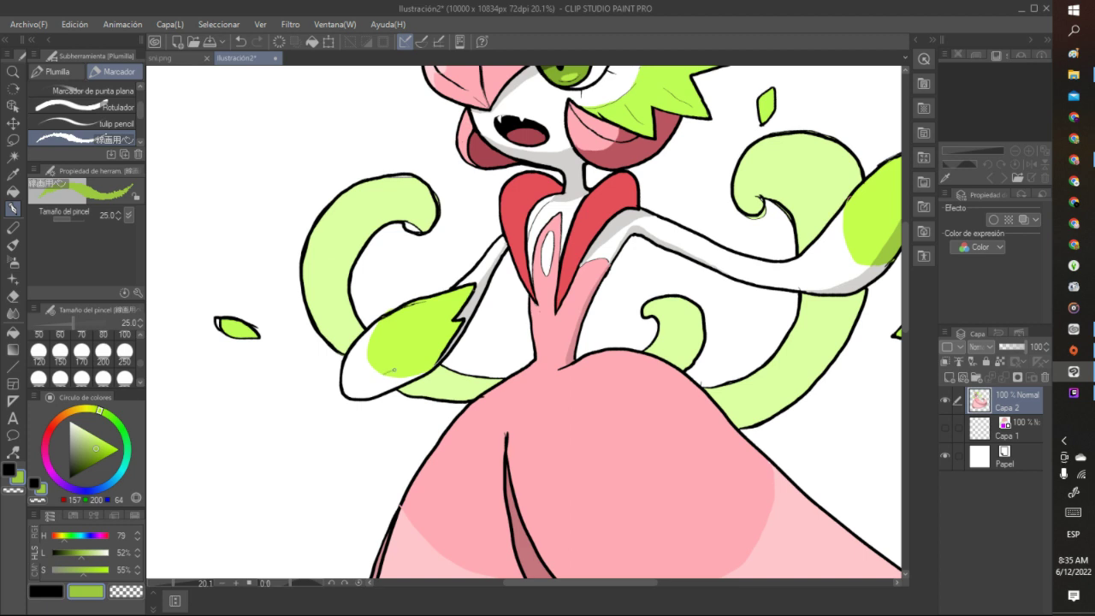
{"action": "left_click", "coordinate": [13, 192]}
Sample the light grey, RGB 210, 207, 207, and shade the underside of the lowered forearm's white end next to the green hand
{"action": "key", "text": "i"}
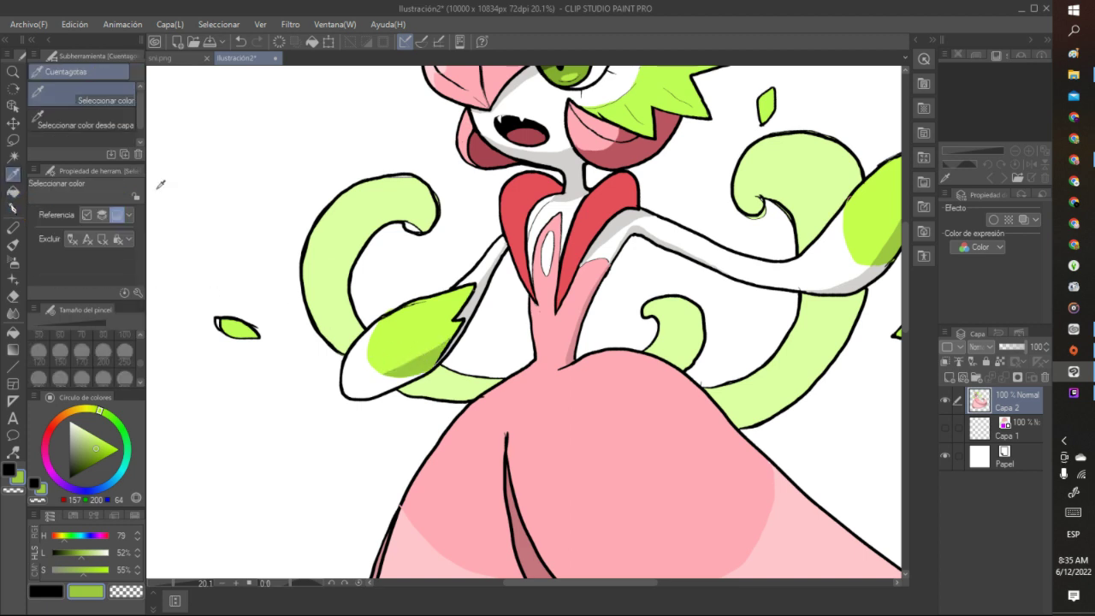
{"action": "left_click", "coordinate": [866, 279]}
{"action": "left_click", "coordinate": [13, 207]}
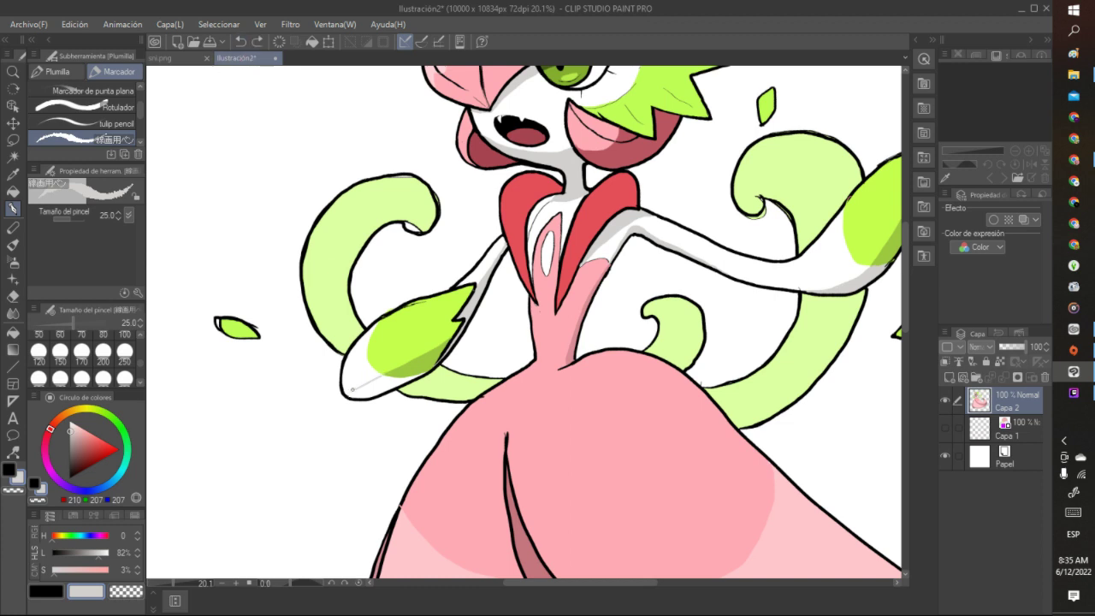
{"action": "left_click", "coordinate": [13, 192]}
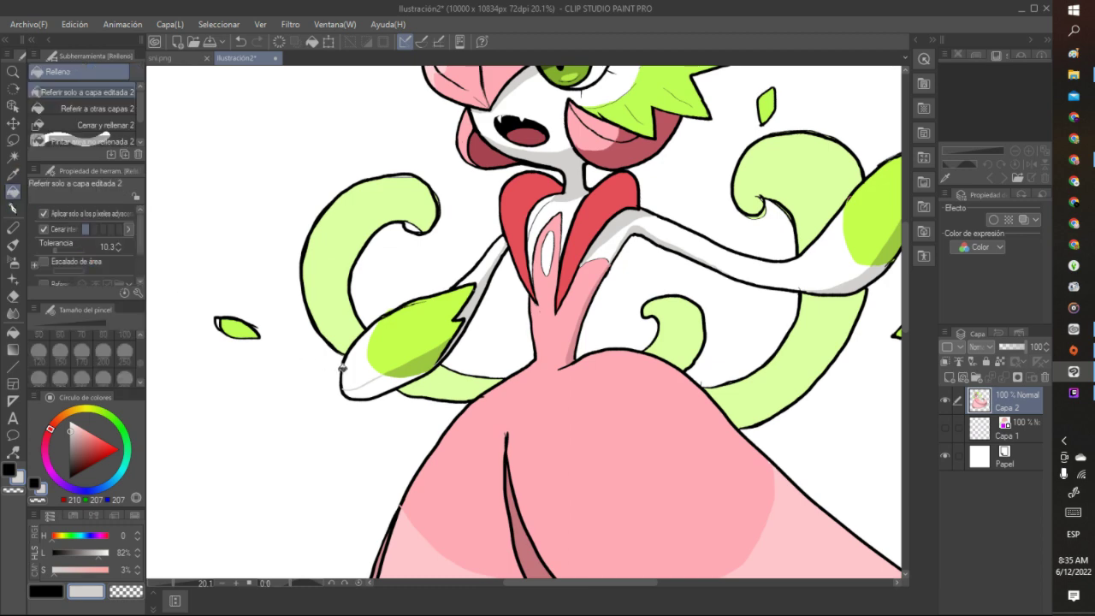
Draw a black outline that continues the red collar's outer edge below the raised arm's shoulder
{"action": "scroll", "coordinate": [509, 355], "scroll_direction": "down", "scroll_amount": 8}
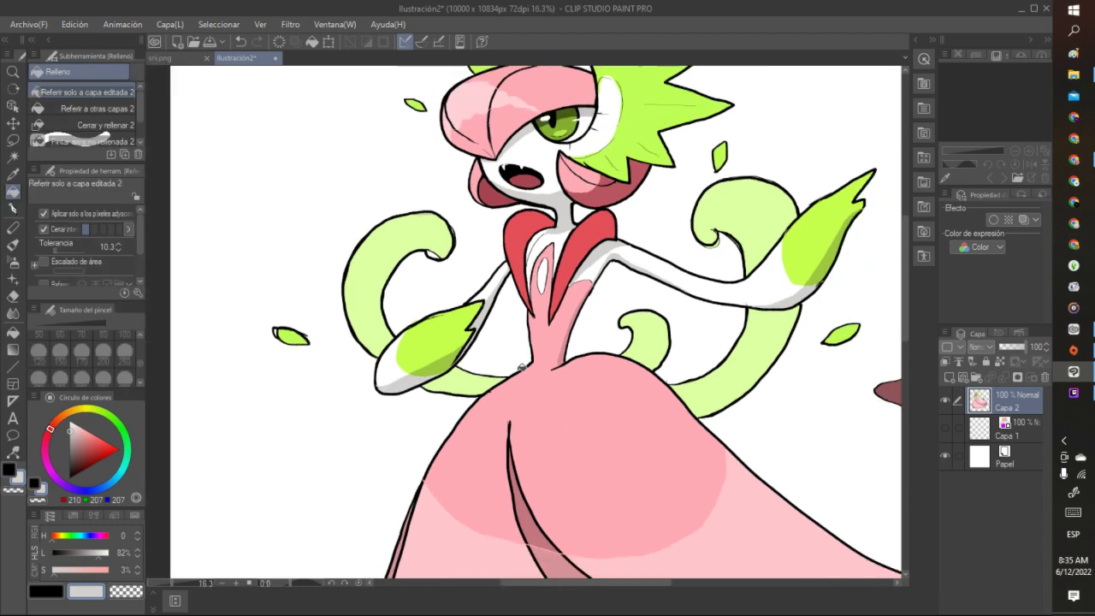
{"action": "scroll", "coordinate": [571, 393], "scroll_direction": "up", "scroll_amount": 2}
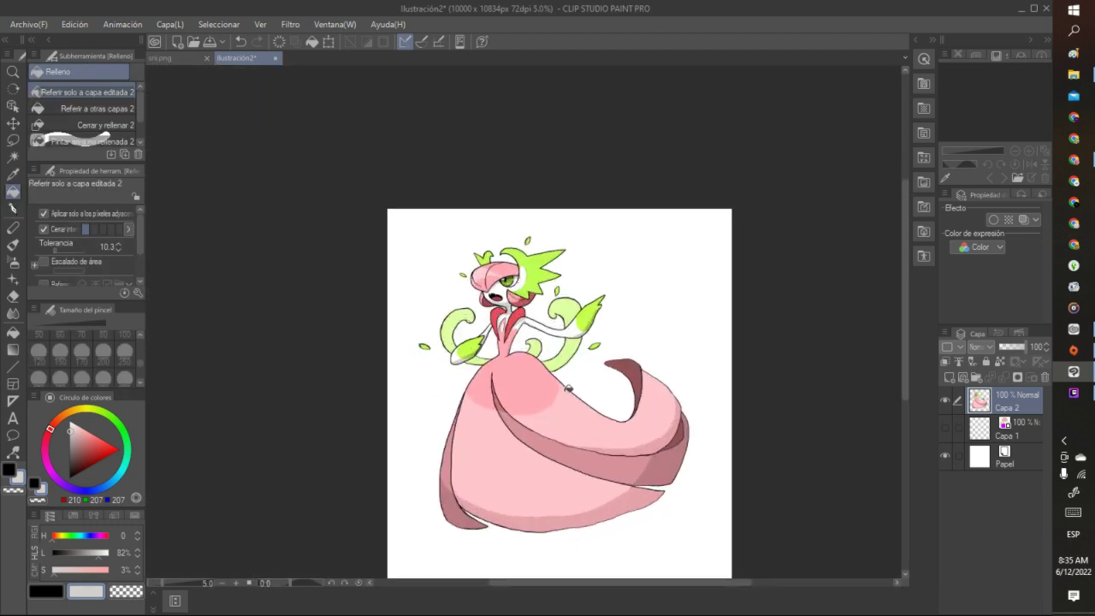
{"action": "scroll", "coordinate": [567, 388], "scroll_direction": "up", "scroll_amount": 1}
{"action": "scroll", "coordinate": [569, 387], "scroll_direction": "down", "scroll_amount": 1}
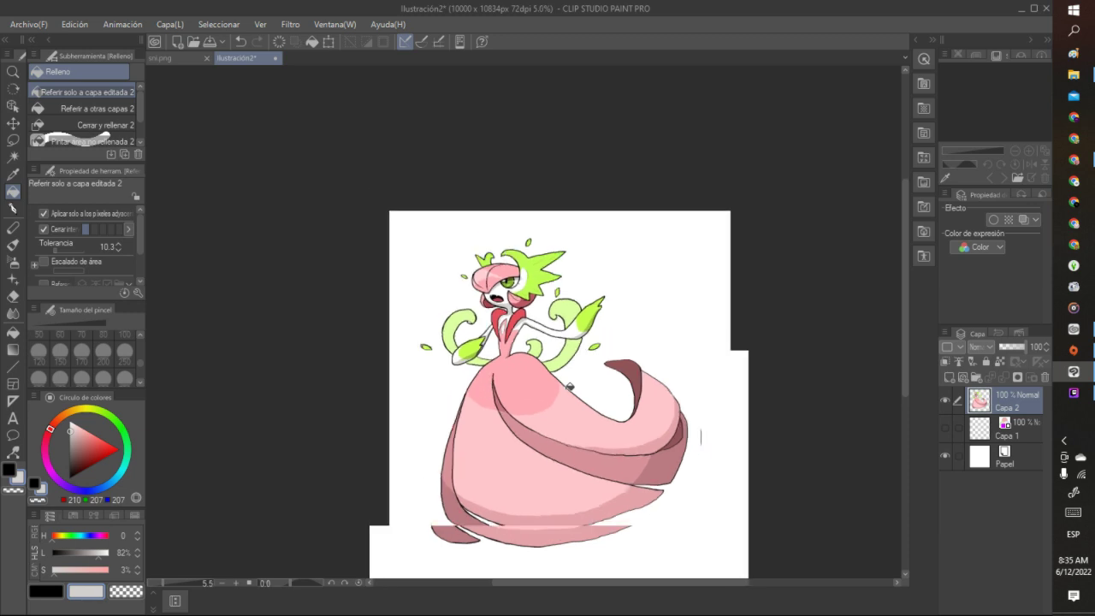
{"action": "scroll", "coordinate": [571, 388], "scroll_direction": "up", "scroll_amount": 2}
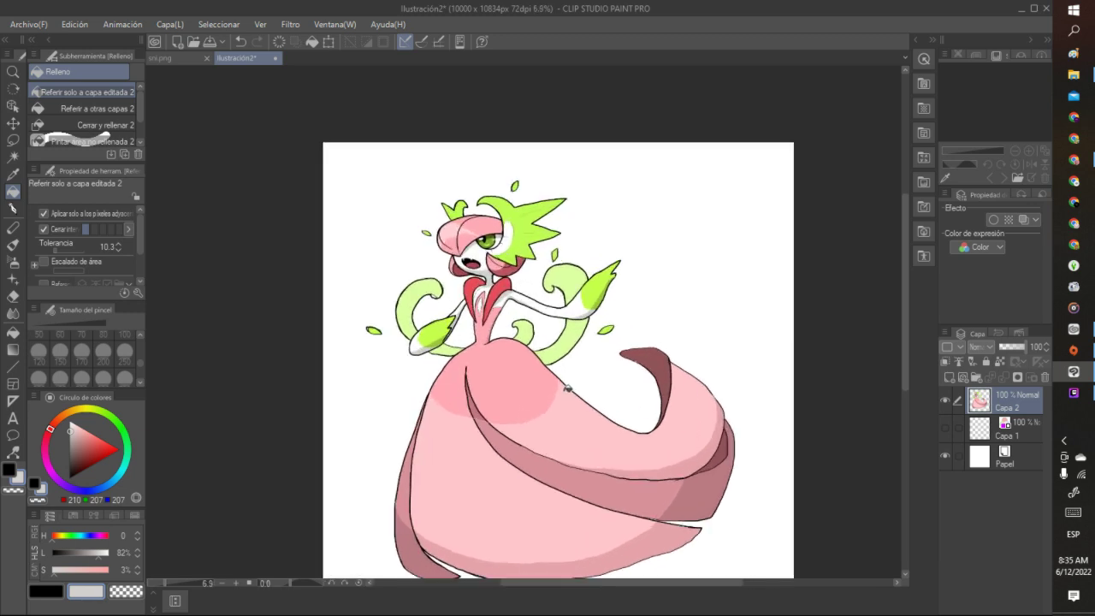
{"action": "scroll", "coordinate": [567, 388], "scroll_direction": "down", "scroll_amount": 2}
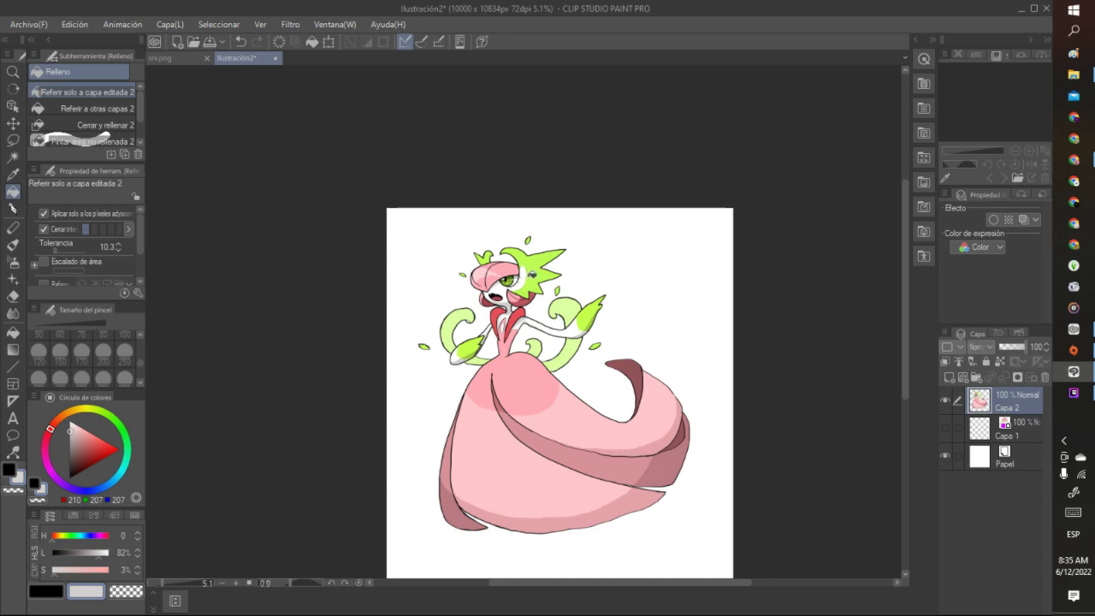
{"action": "scroll", "coordinate": [551, 365], "scroll_direction": "up", "scroll_amount": 5}
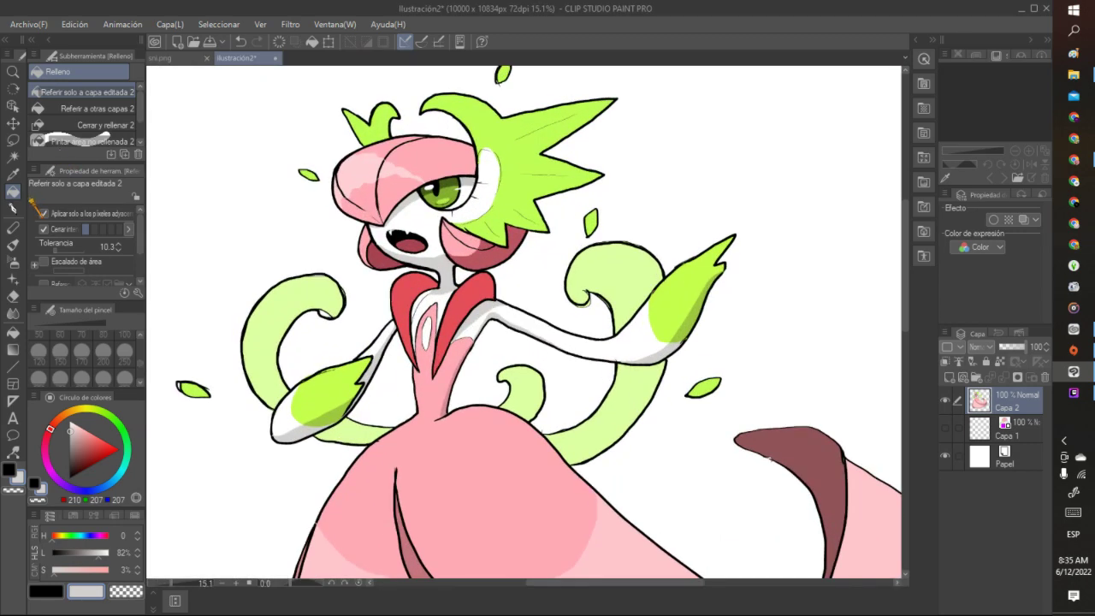
{"action": "left_click", "coordinate": [13, 208]}
{"action": "left_click_drag", "start_coordinate": [67, 430], "coordinate": [70, 476]}
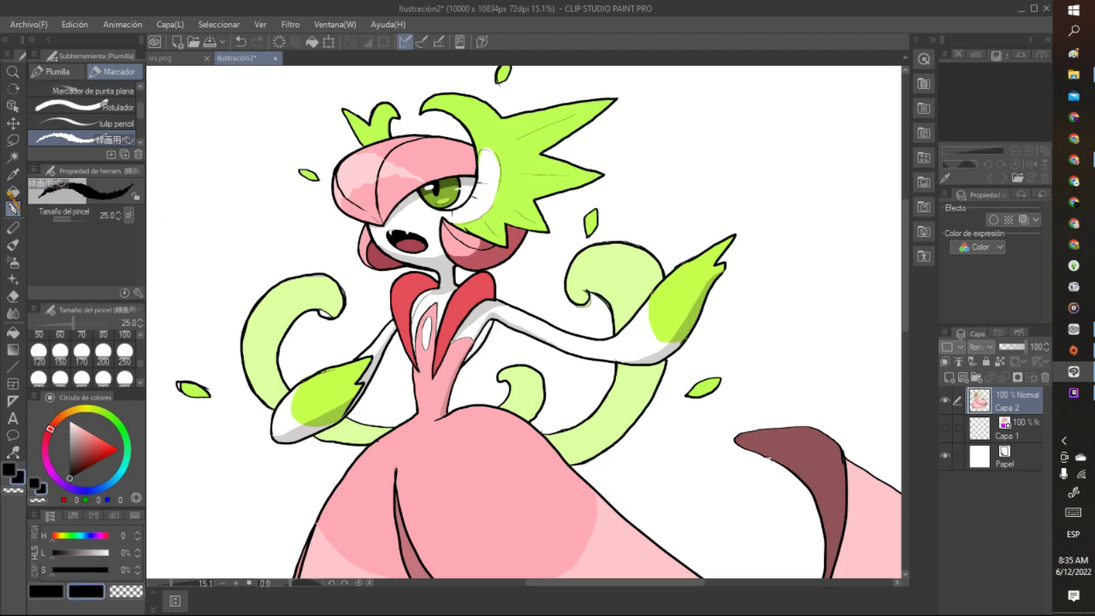
Darken the collar's red to RGB 170, 45, 55, draw shadow edges on both collar halves, and fill those shadows and the chest oval
{"action": "key", "text": "i"}
{"action": "left_click", "coordinate": [479, 285]}
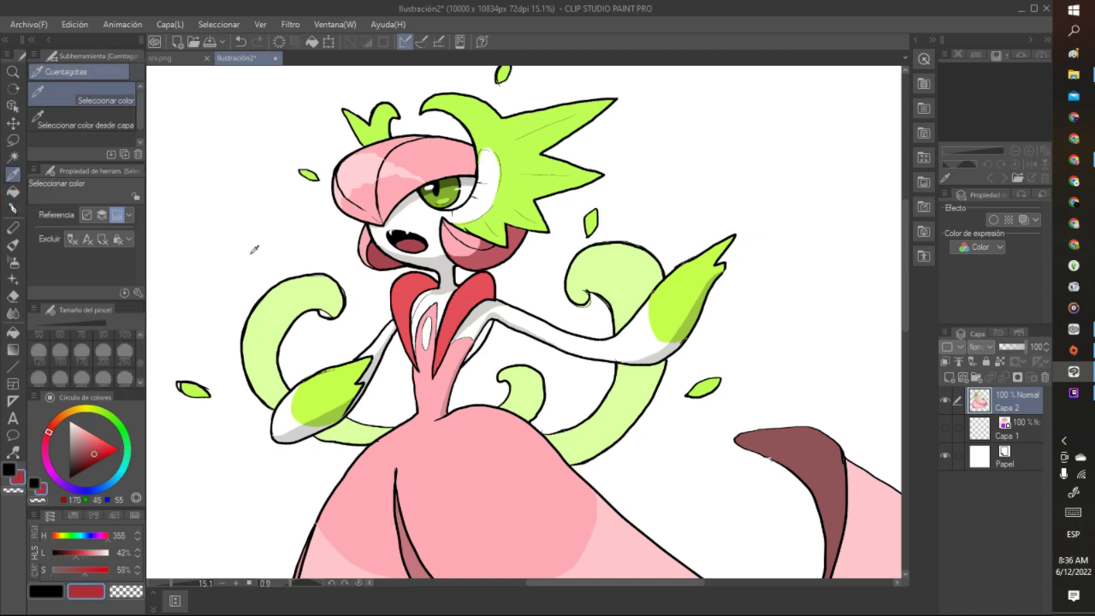
{"action": "left_click", "coordinate": [13, 209]}
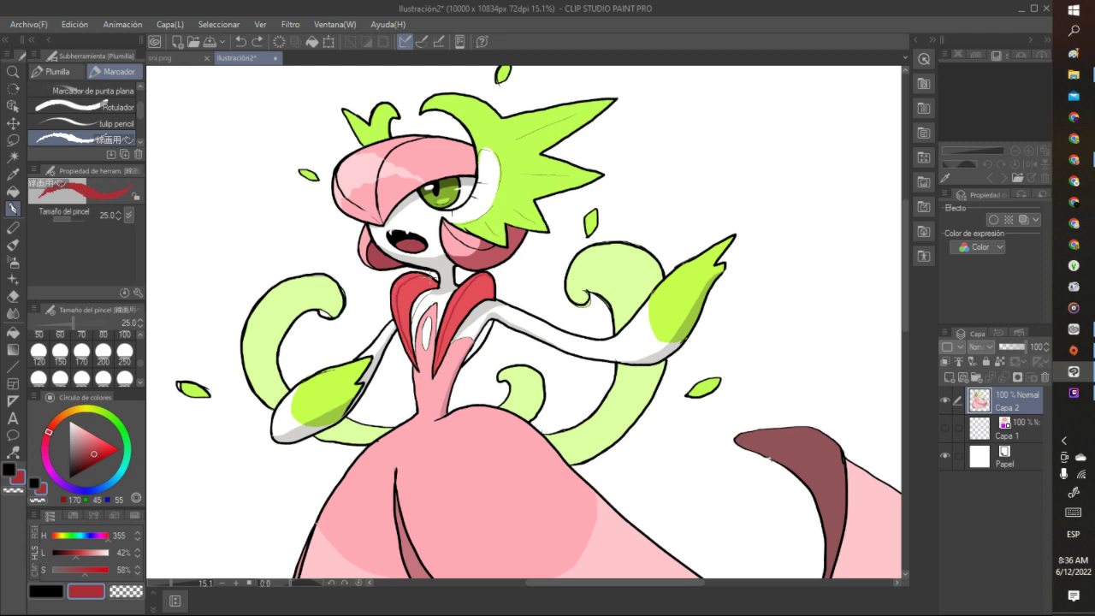
{"action": "left_click", "coordinate": [12, 192]}
{"action": "left_click", "coordinate": [425, 279]}
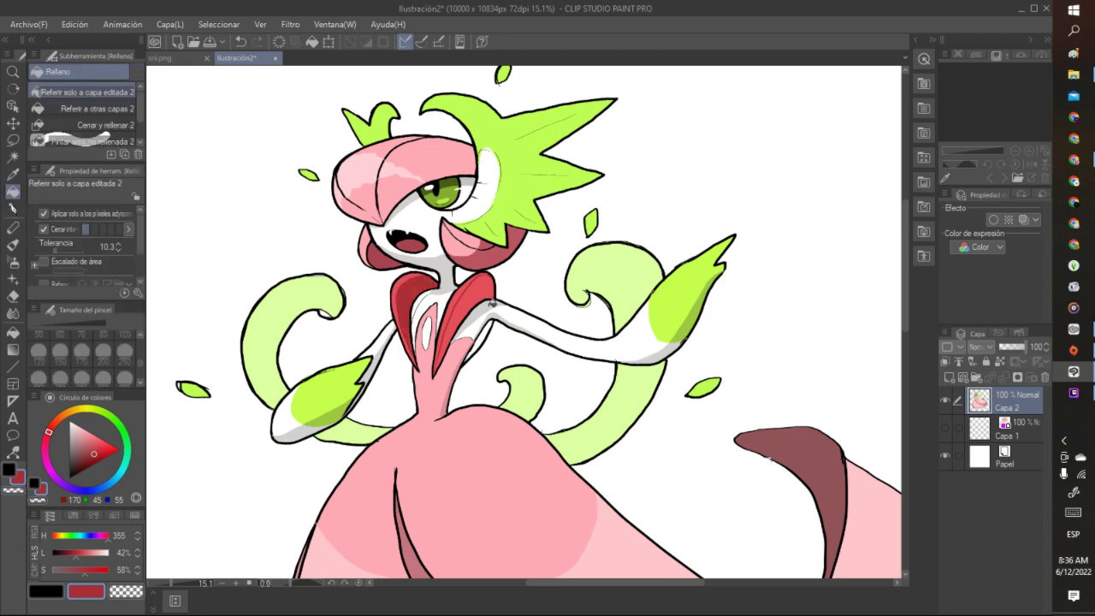
{"action": "left_click", "coordinate": [490, 289]}
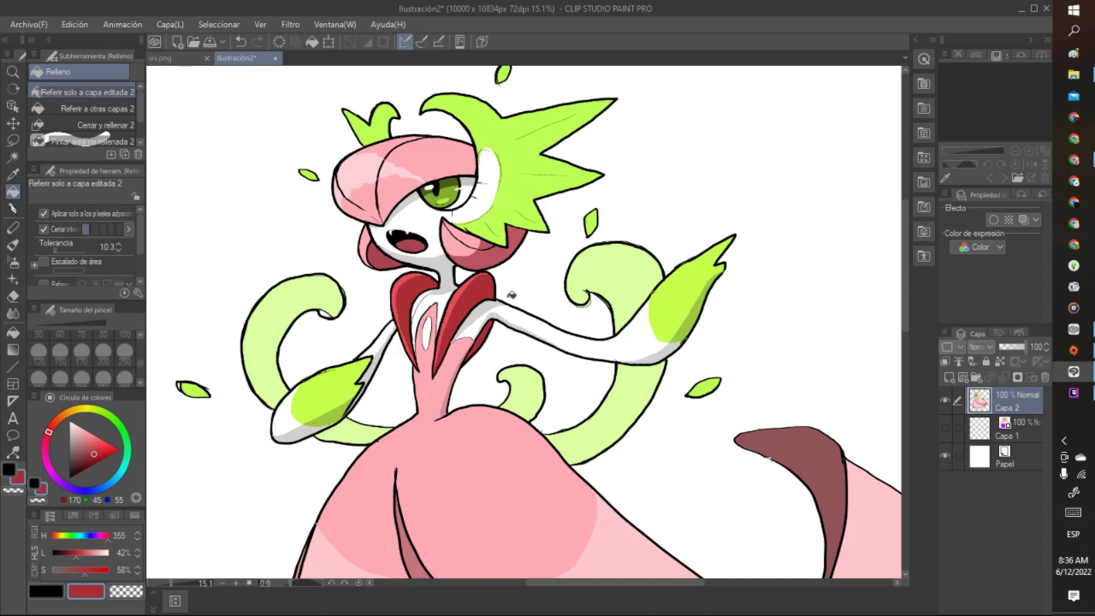
{"action": "scroll", "coordinate": [512, 294], "scroll_direction": "down", "scroll_amount": 3}
{"action": "scroll", "coordinate": [511, 294], "scroll_direction": "up", "scroll_amount": 3}
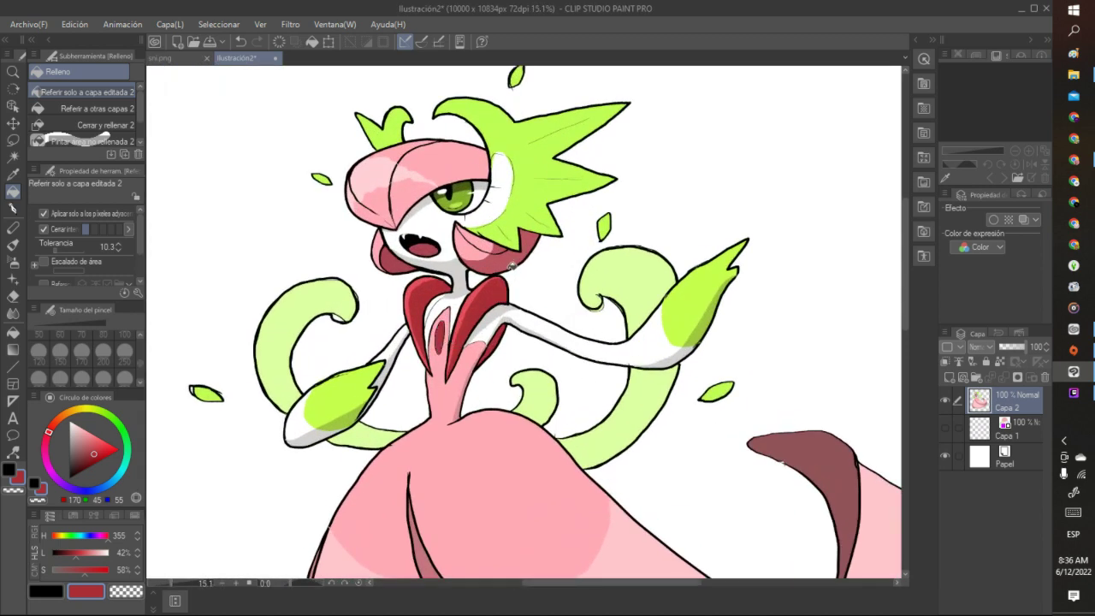
{"action": "scroll", "coordinate": [511, 267], "scroll_direction": "down", "scroll_amount": 3}
{"action": "scroll", "coordinate": [341, 266], "scroll_direction": "up", "scroll_amount": 2}
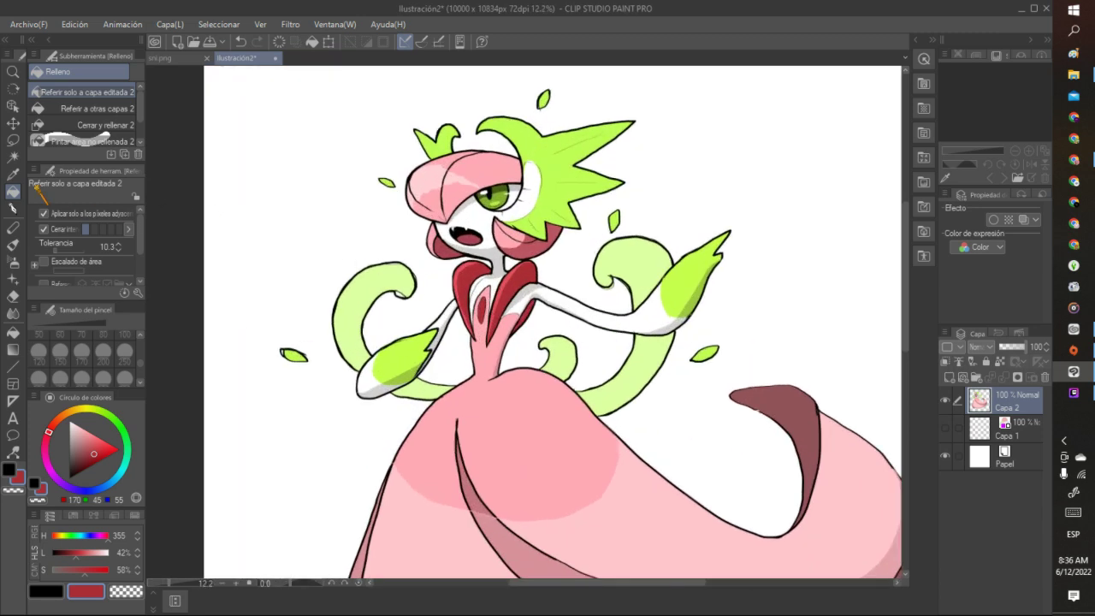
Sample the collar's lighter red, RGB 229, 78, 90, and recolour the chest oval with it, undoing unwanted changes
{"action": "key", "text": "i"}
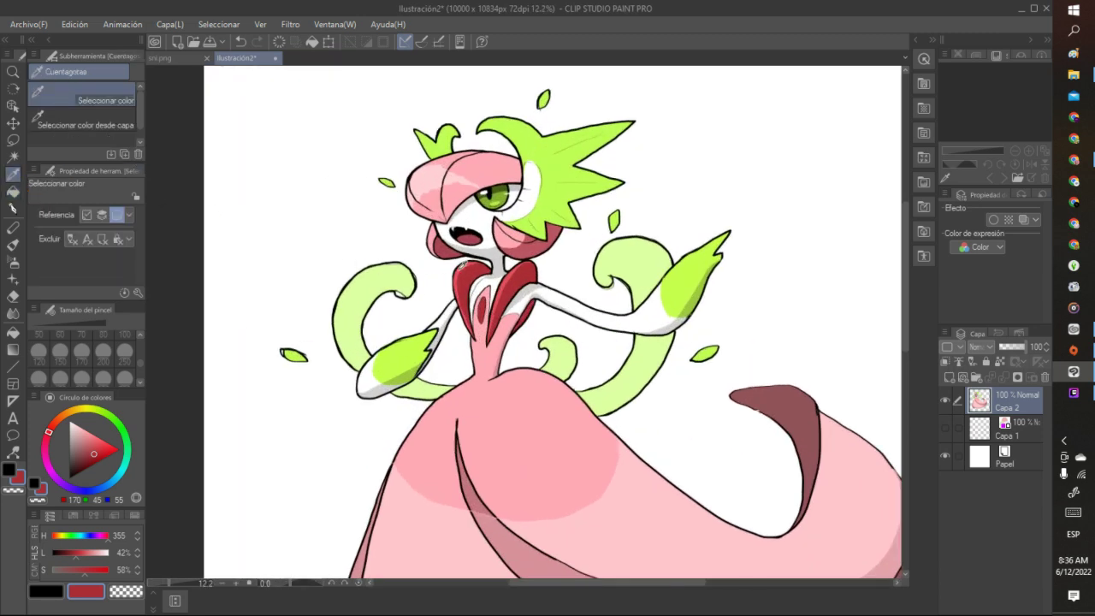
{"action": "left_click", "coordinate": [462, 267]}
{"action": "left_click", "coordinate": [14, 193]}
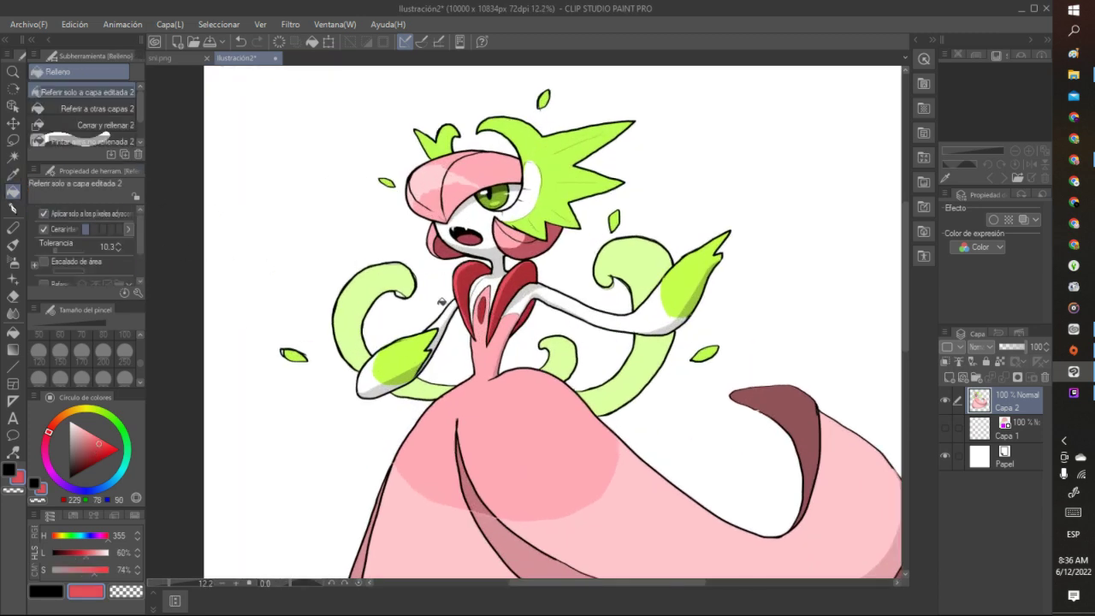
{"action": "scroll", "coordinate": [583, 199], "scroll_direction": "up", "scroll_amount": 1}
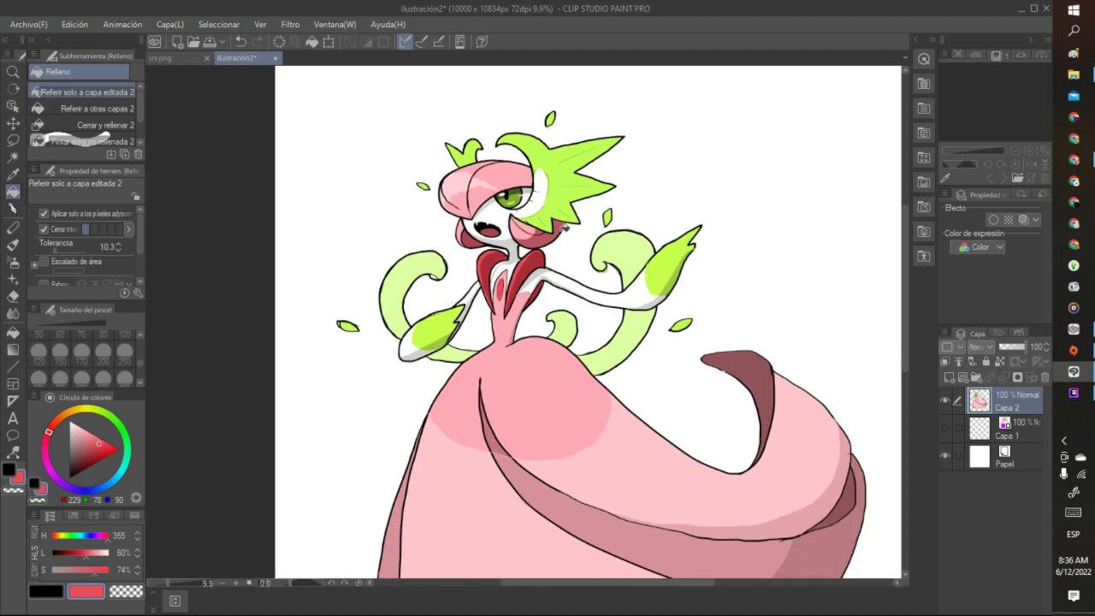
{"action": "scroll", "coordinate": [526, 289], "scroll_direction": "up", "scroll_amount": 2}
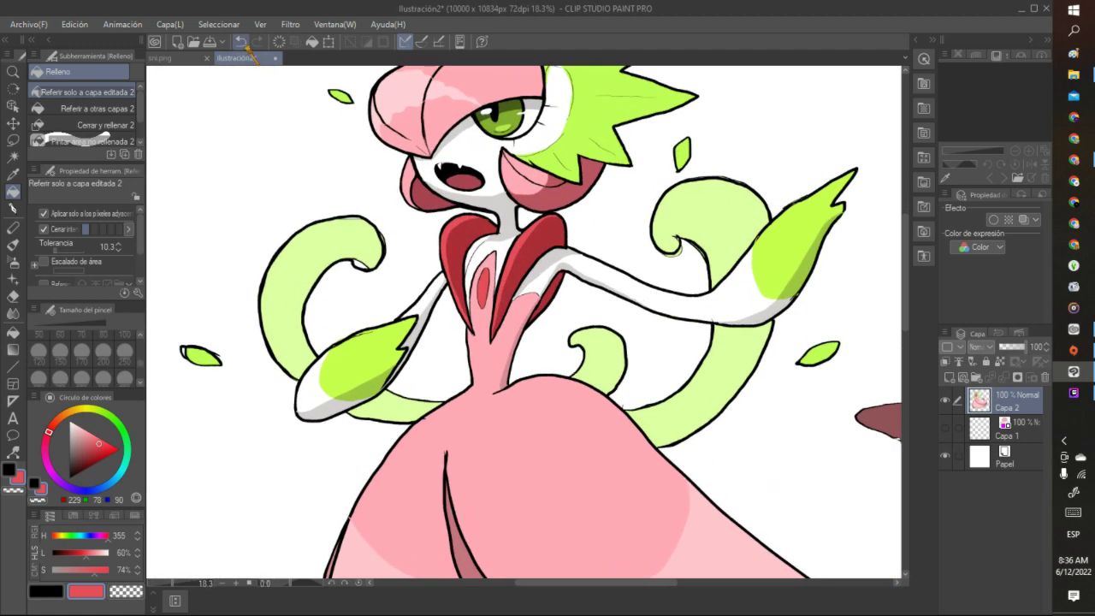
{"action": "key", "text": "ctrl+z"}
{"action": "key", "text": "ctrl+z"}
{"action": "left_click", "coordinate": [475, 279]}
Save the illustration in Clip Studio format on ALMACEN (D:) as Ilustracgardeión2.clip
{"action": "scroll", "coordinate": [486, 231], "scroll_direction": "down", "scroll_amount": 7}
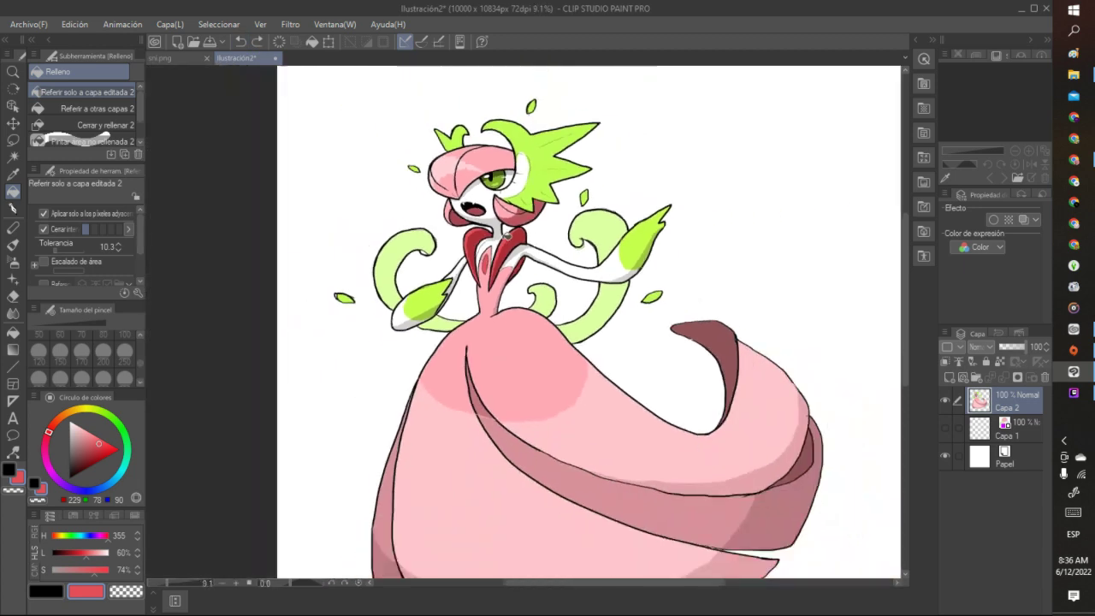
{"action": "scroll", "coordinate": [563, 194], "scroll_direction": "up", "scroll_amount": 2}
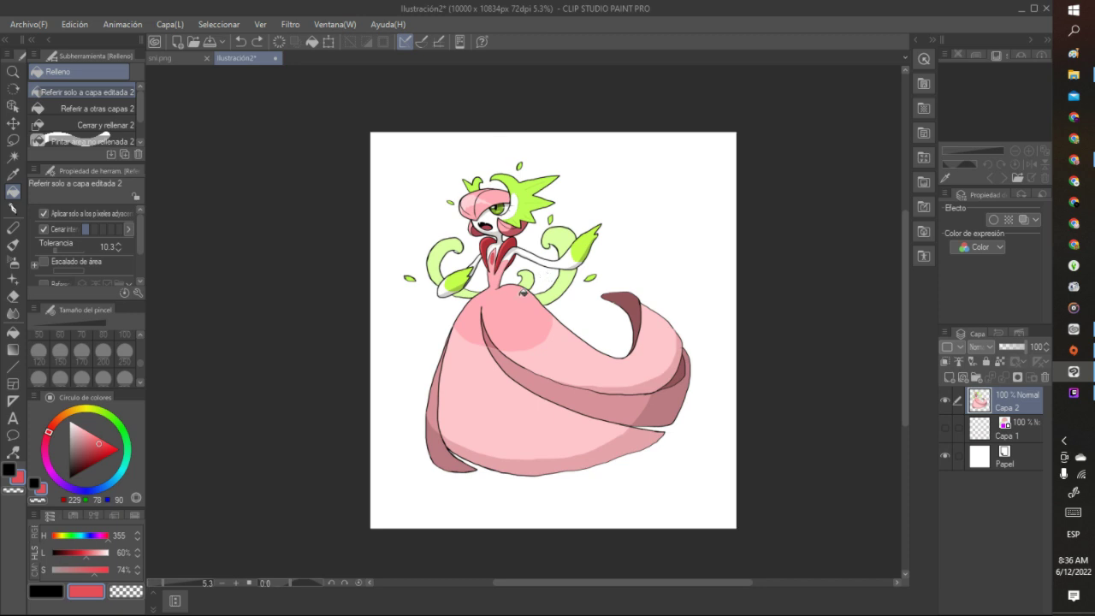
{"action": "scroll", "coordinate": [553, 345], "scroll_direction": "up", "scroll_amount": 2}
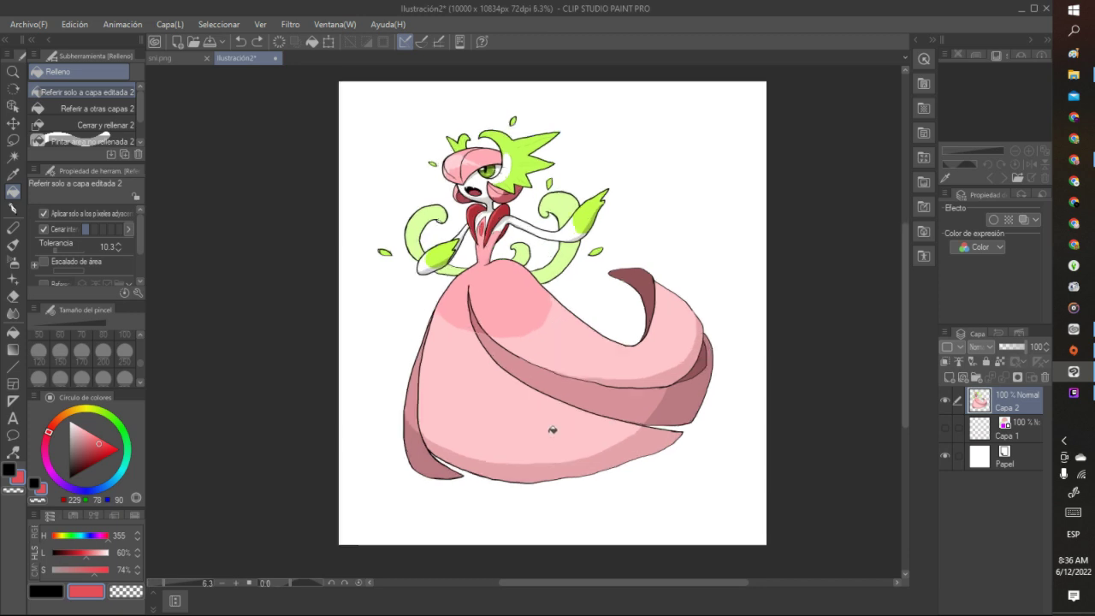
{"action": "scroll", "coordinate": [552, 429], "scroll_direction": "down", "scroll_amount": 2}
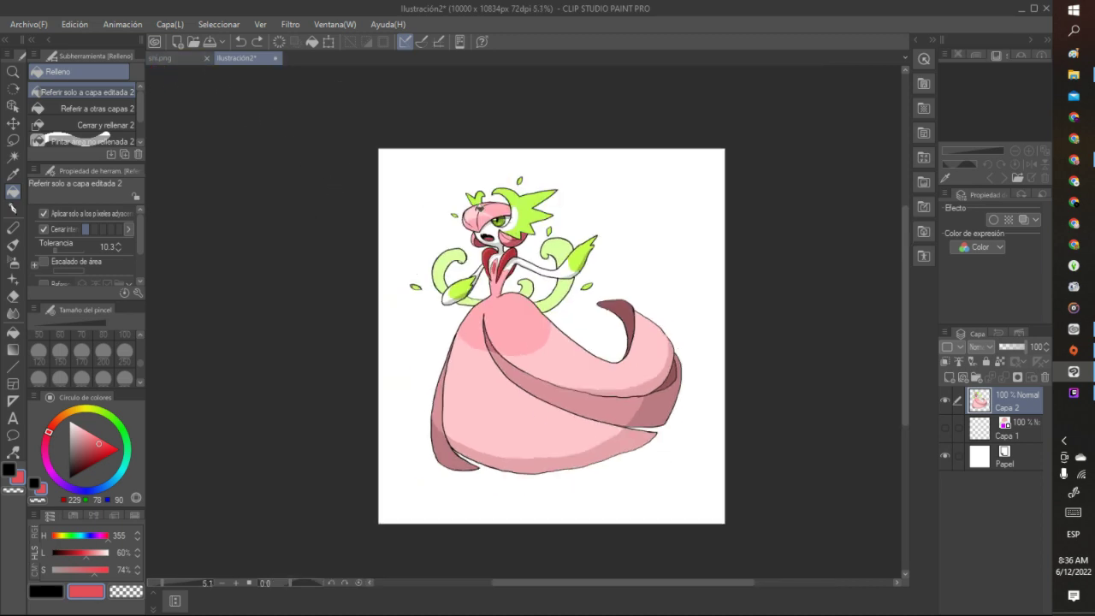
{"action": "scroll", "coordinate": [478, 210], "scroll_direction": "down", "scroll_amount": 2}
{"action": "scroll", "coordinate": [445, 197], "scroll_direction": "up", "scroll_amount": 3}
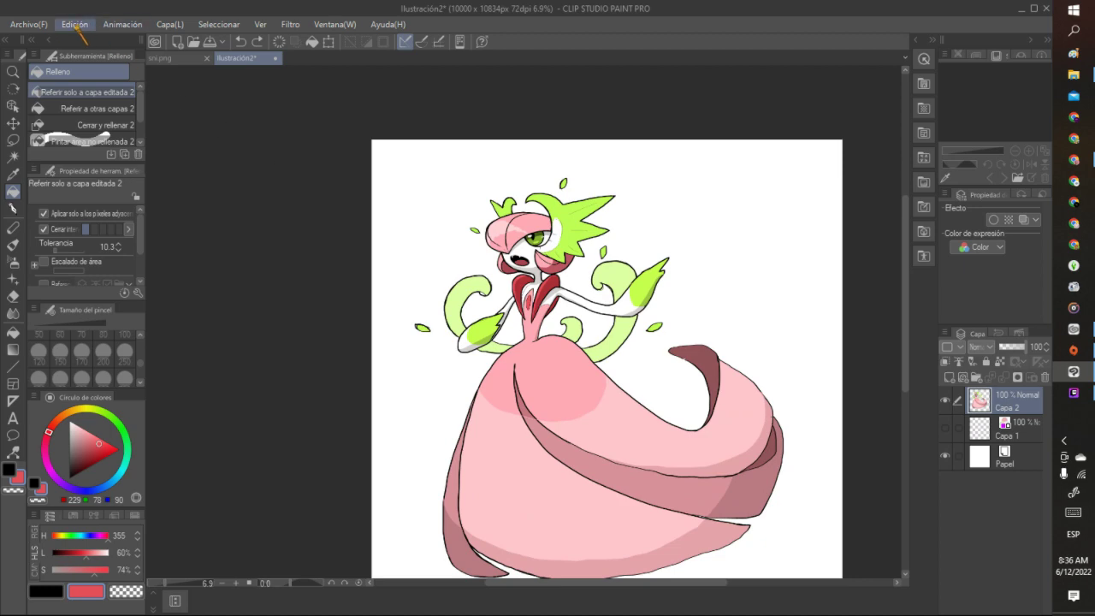
{"action": "left_click", "coordinate": [39, 30]}
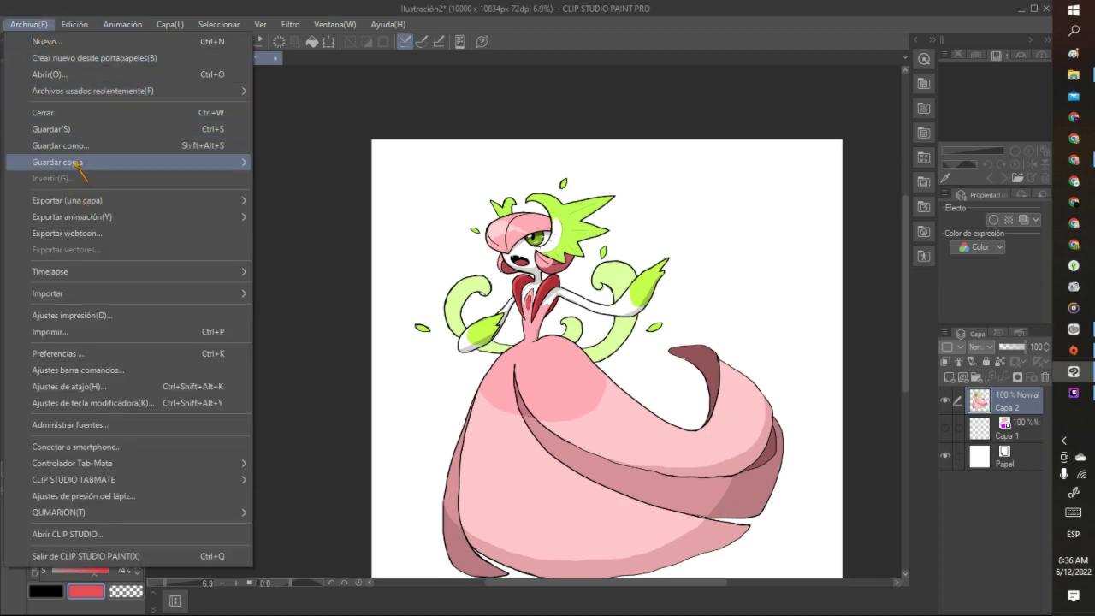
{"action": "left_click", "coordinate": [113, 150]}
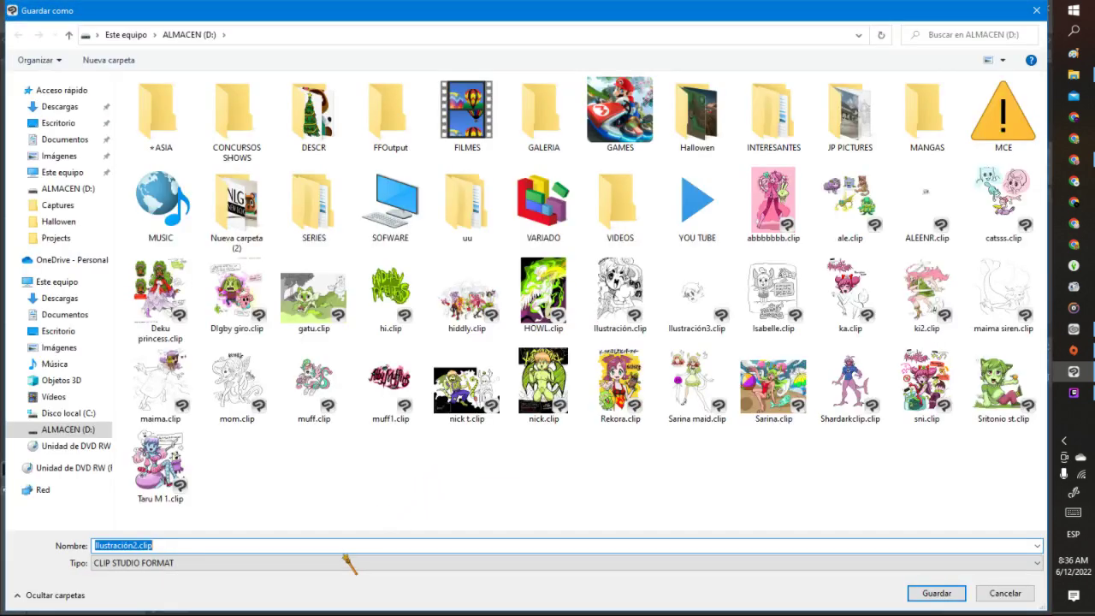
{"action": "left_click", "coordinate": [120, 545]}
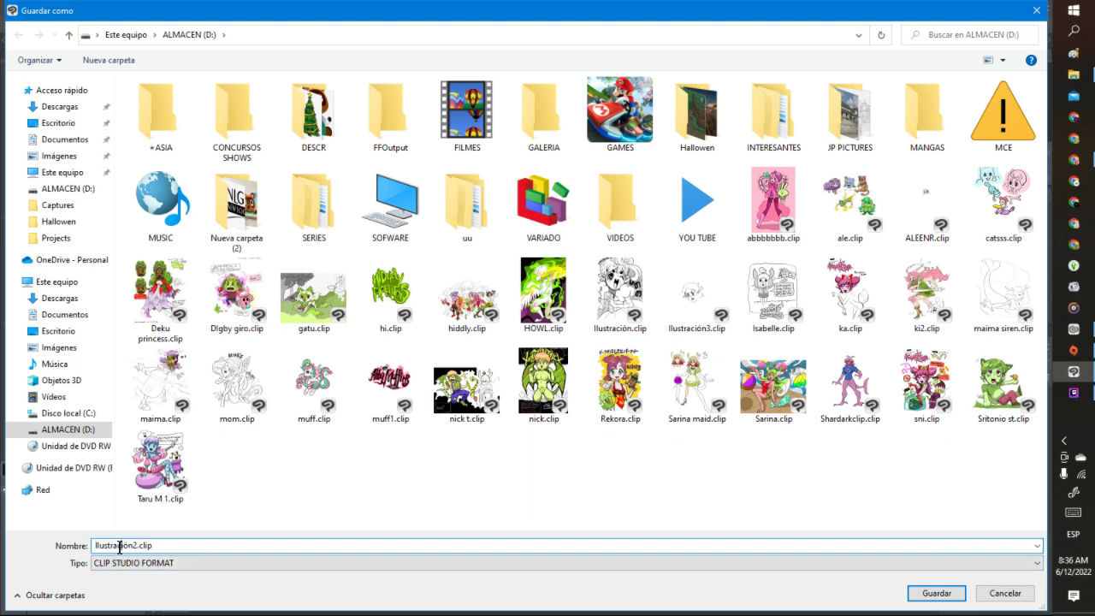
{"action": "type", "text": "garde"}
{"action": "left_click", "coordinate": [937, 592]}
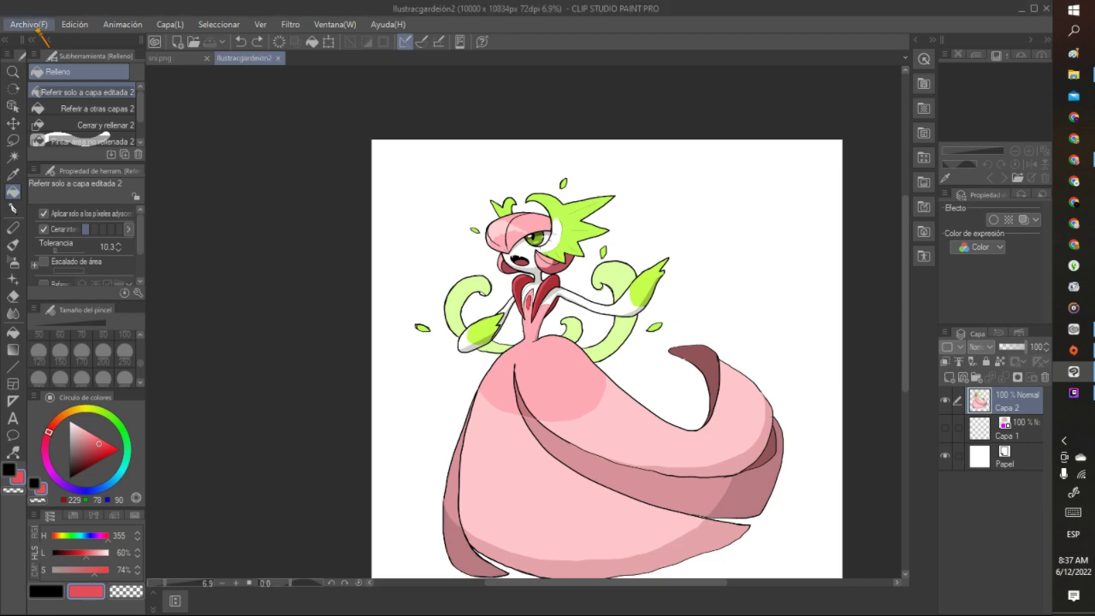
Save the illustration on ALMACEN (D:) in PNG format as Ilustracgardeión2.png
{"action": "left_click", "coordinate": [38, 25]}
{"action": "left_click", "coordinate": [63, 146]}
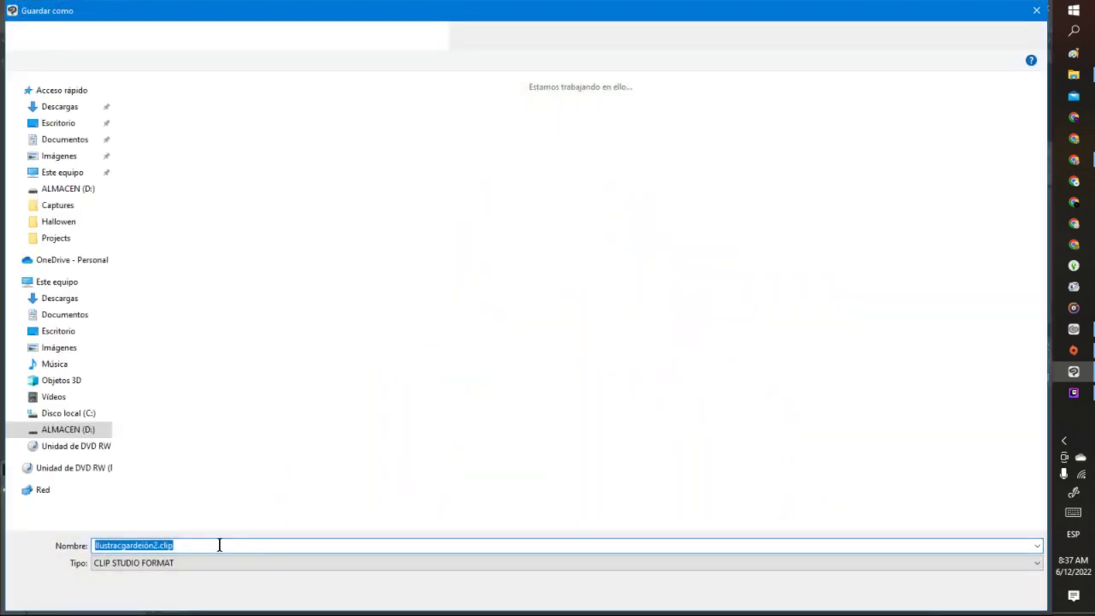
{"action": "left_click", "coordinate": [128, 563]}
{"action": "left_click", "coordinate": [120, 508]}
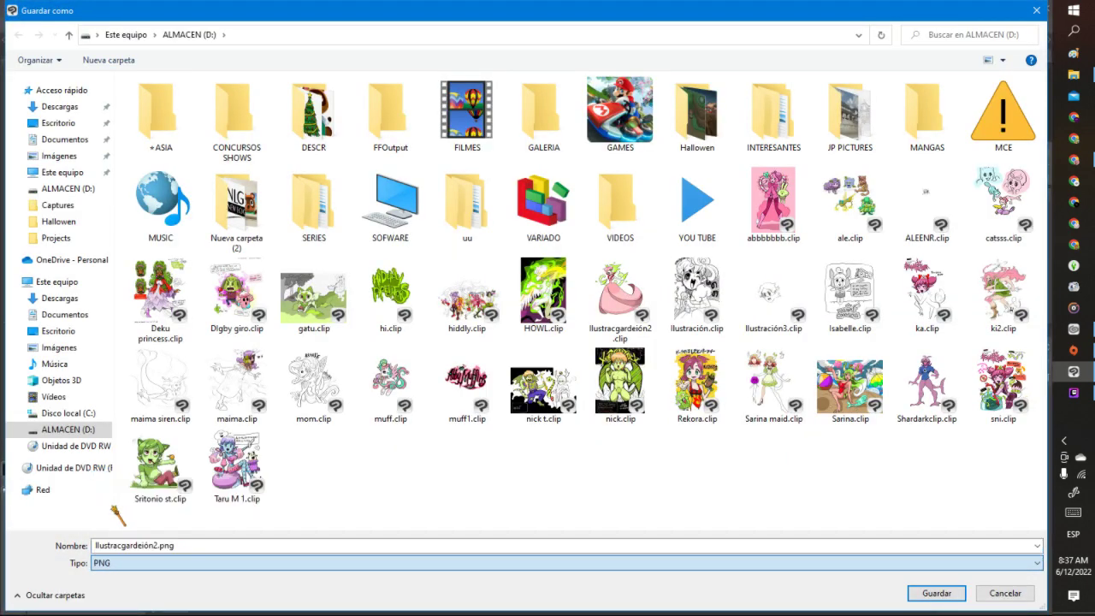
{"action": "left_click", "coordinate": [936, 593]}
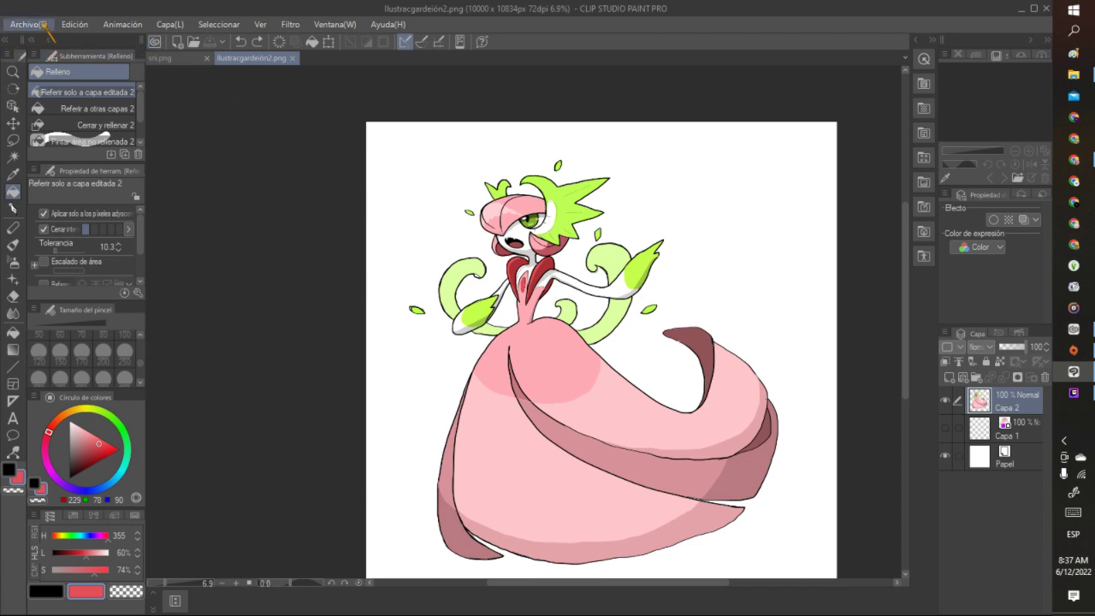
{"action": "left_click", "coordinate": [33, 24]}
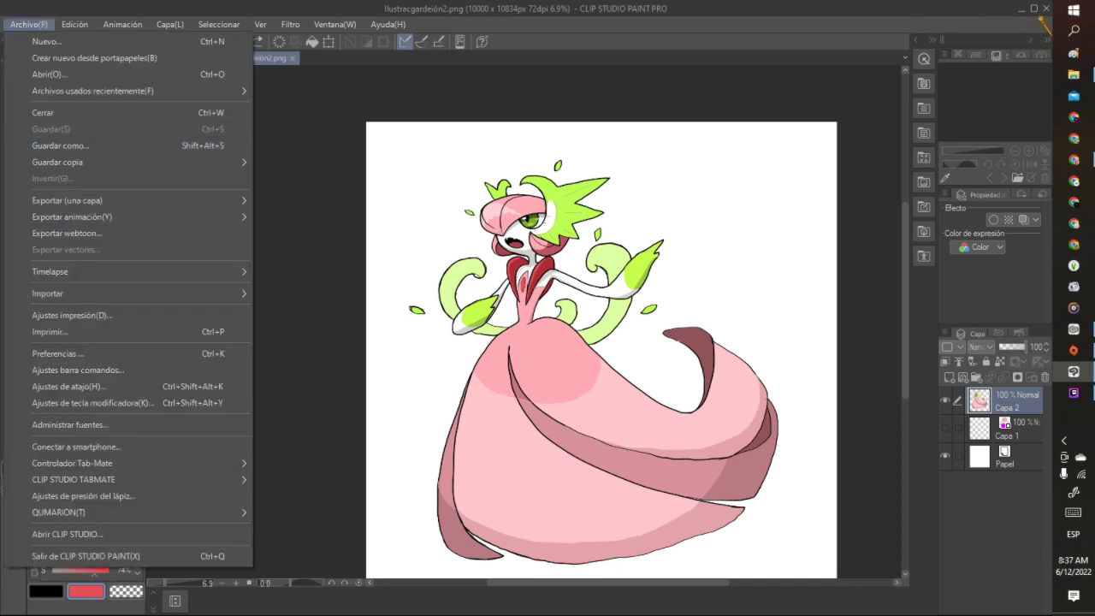
{"action": "left_click", "coordinate": [1046, 10]}
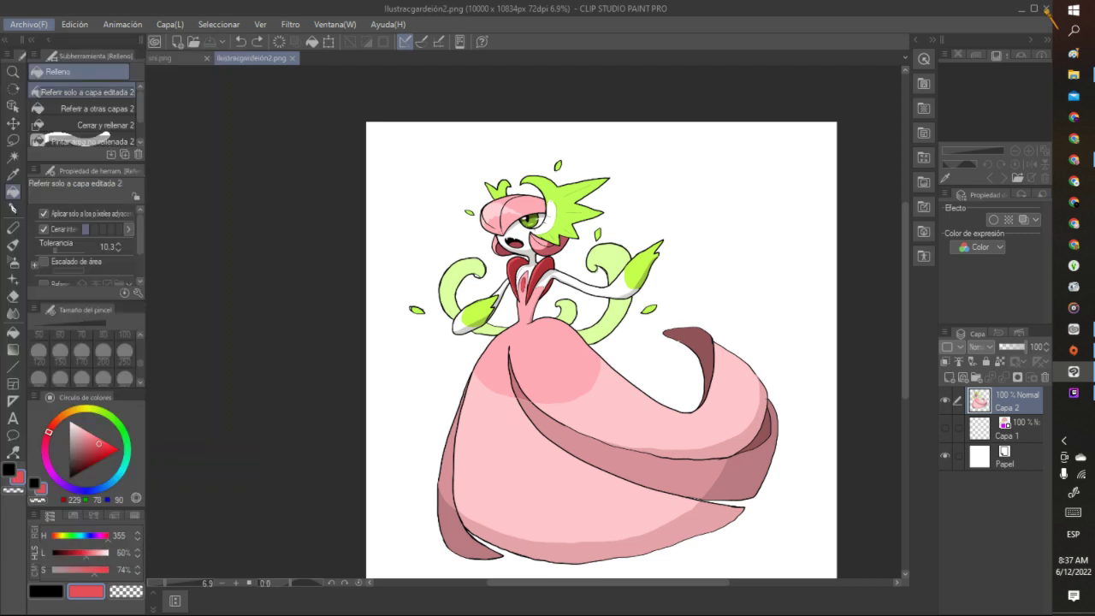